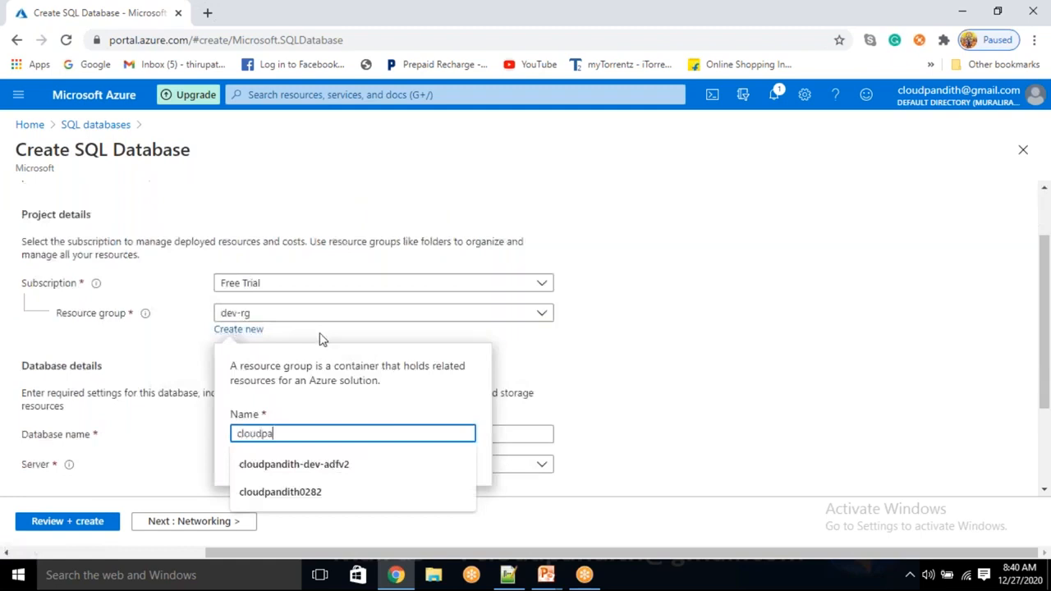
# Create a new resource group named cloudpandith-BI-Master-Program for the SQL database
pyautogui.write('-8')
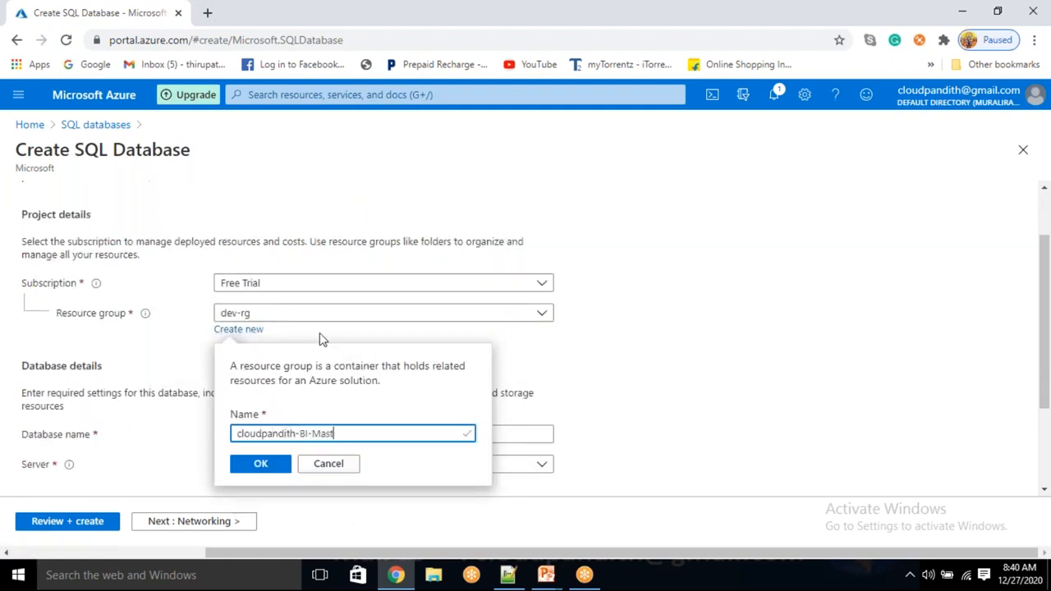
pyautogui.write('I-Master-Program')
pyautogui.click(261, 463)
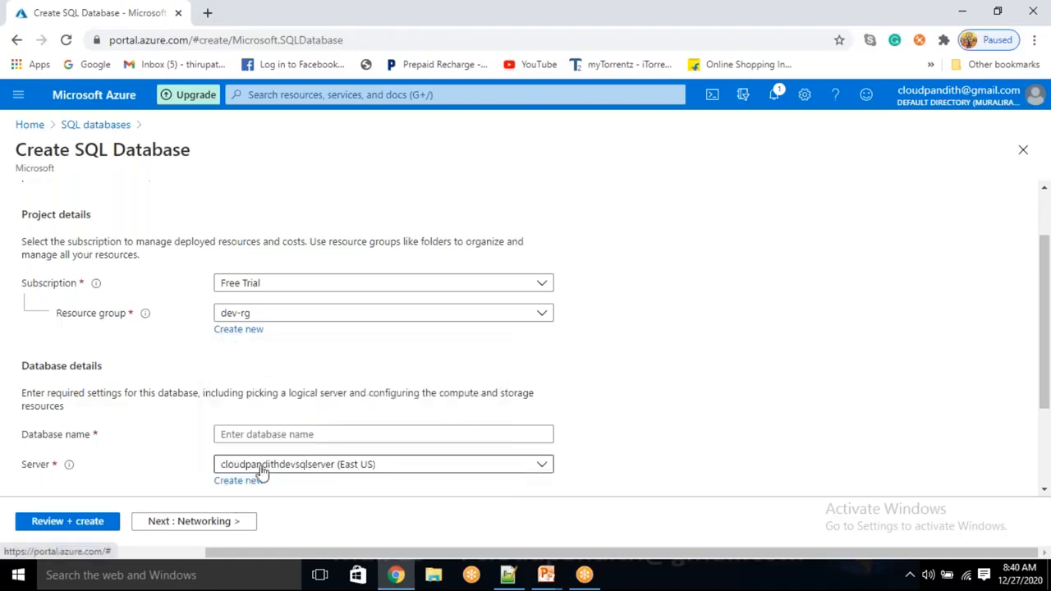
# Name the new database cloudpandithsqldb1227 in the database details
pyautogui.scroll(-3, 261, 444)
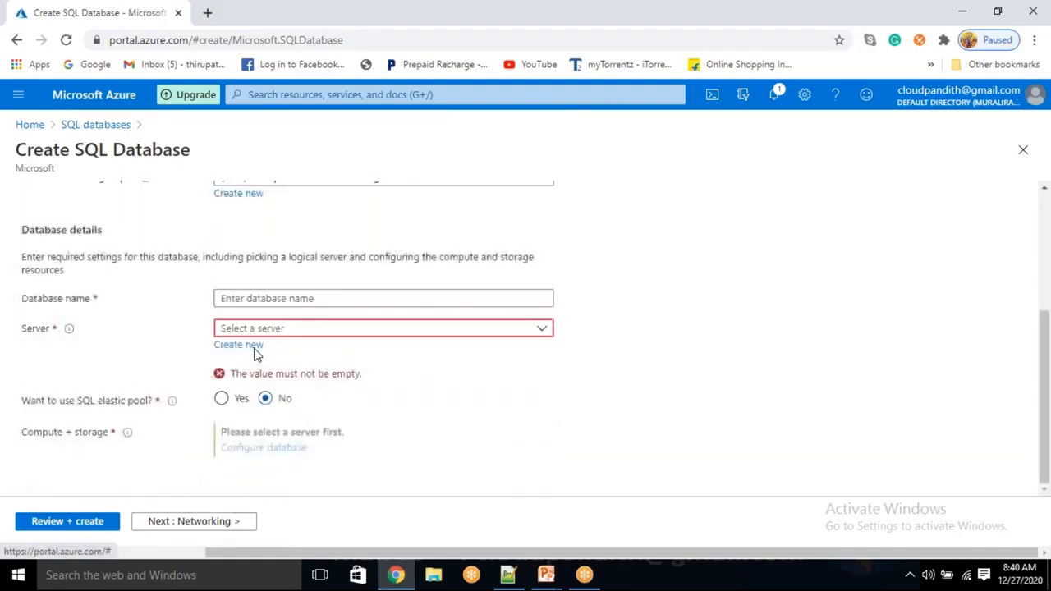
pyautogui.click(244, 298)
pyautogui.write('cloudpandithsqld')
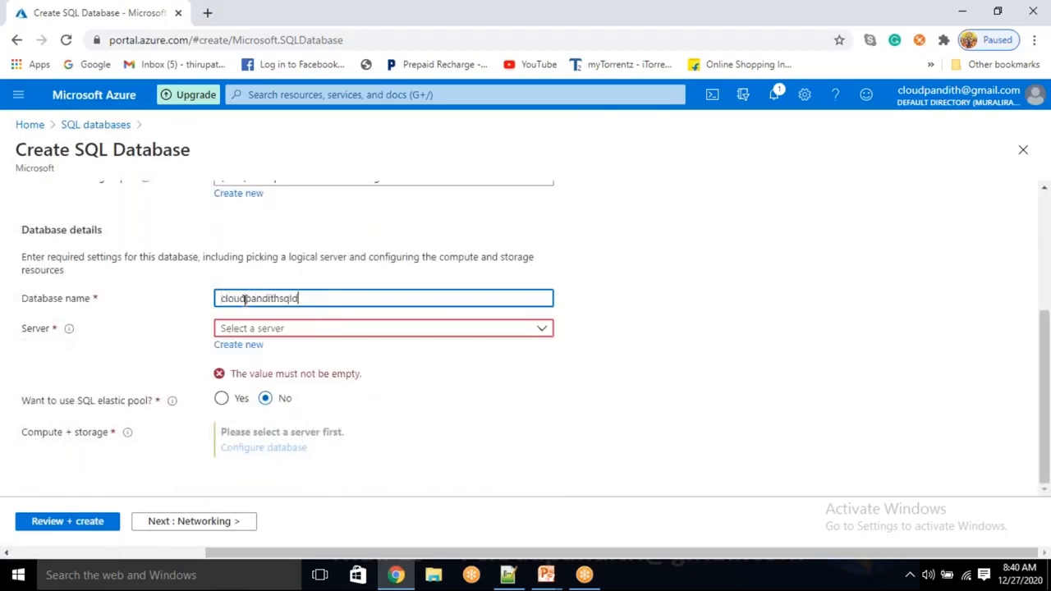
pyautogui.write('b1227')
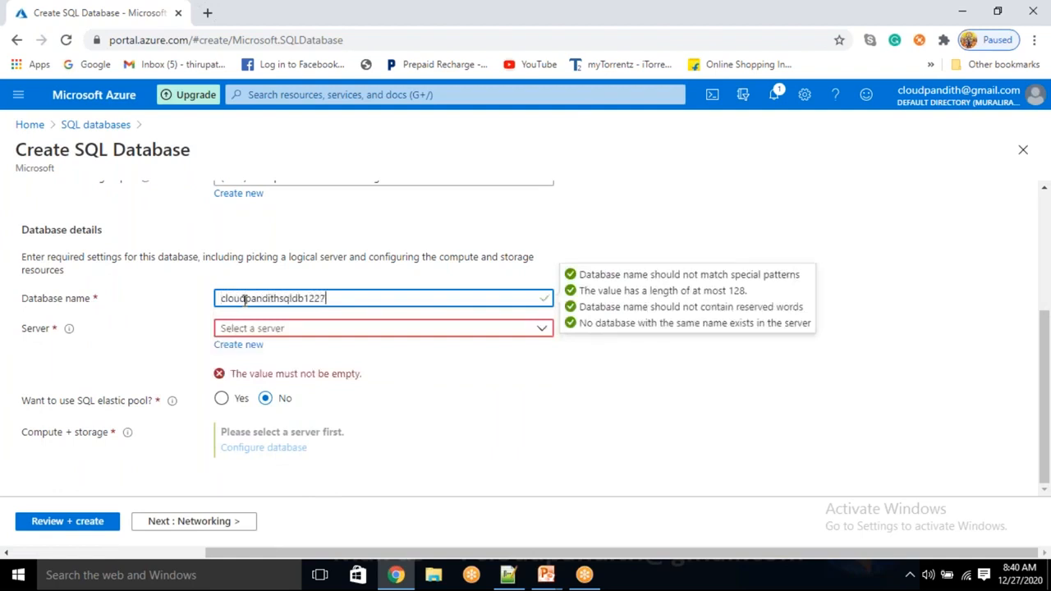
# Start a new database server named cloudpandithsqlserver and shorten the database name to cloudpandithsqldb
pyautogui.click(249, 345)
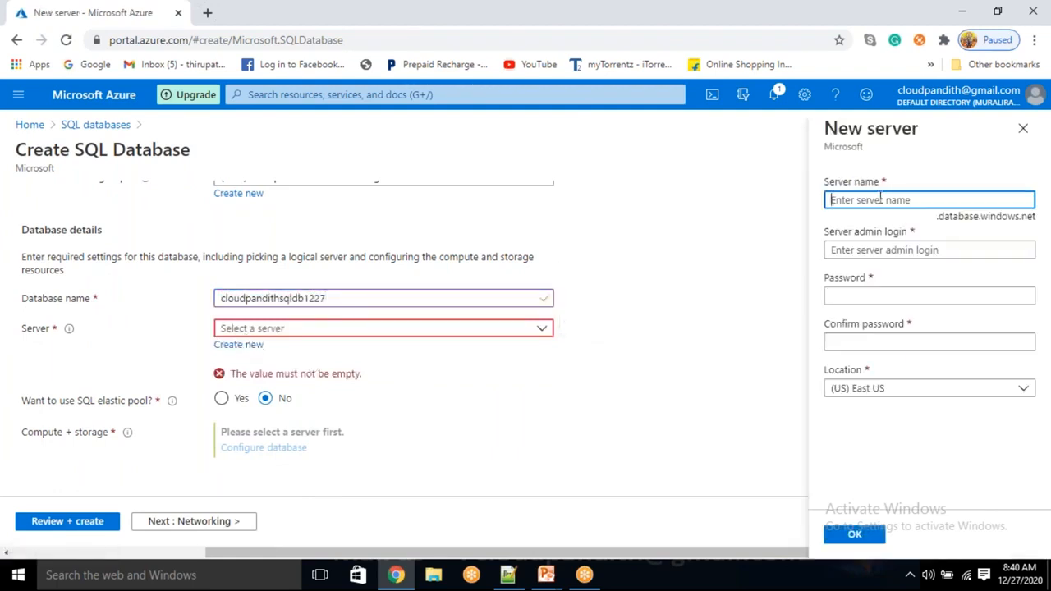
pyautogui.write('cloudpandithsqls')
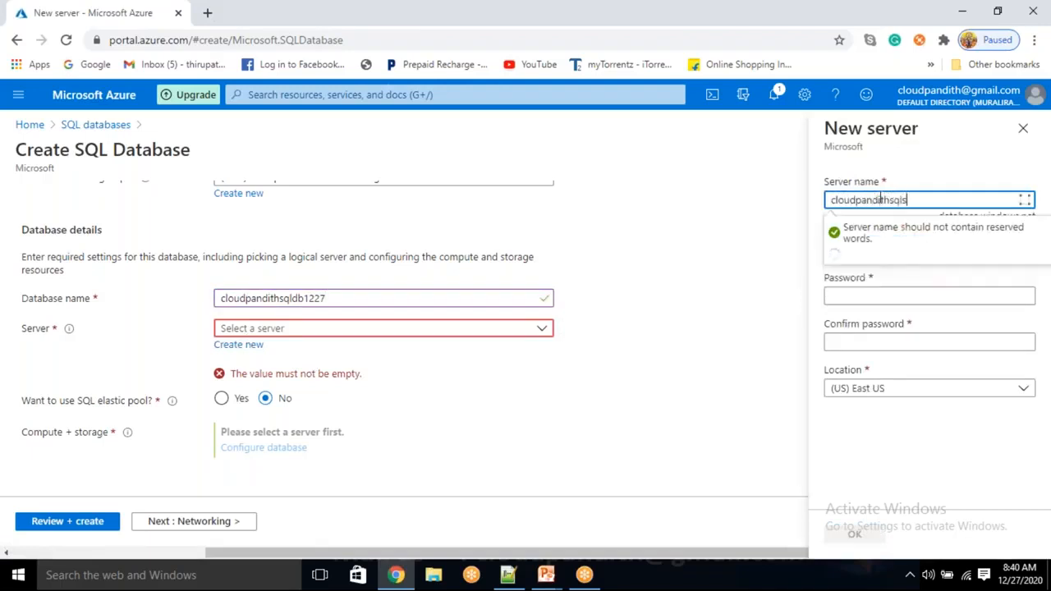
pyautogui.write('erver')
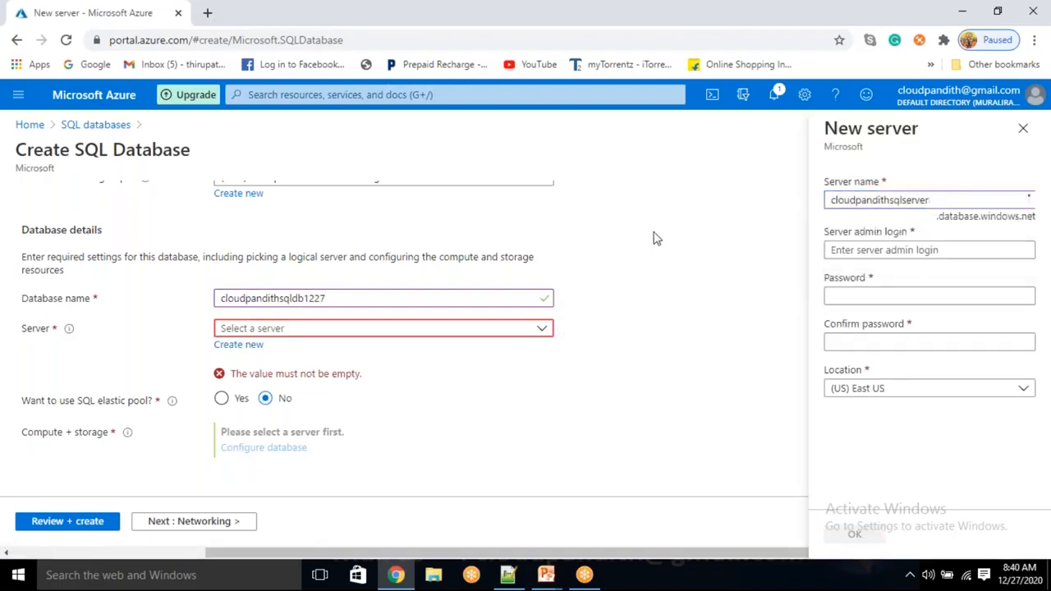
pyautogui.click(357, 297)
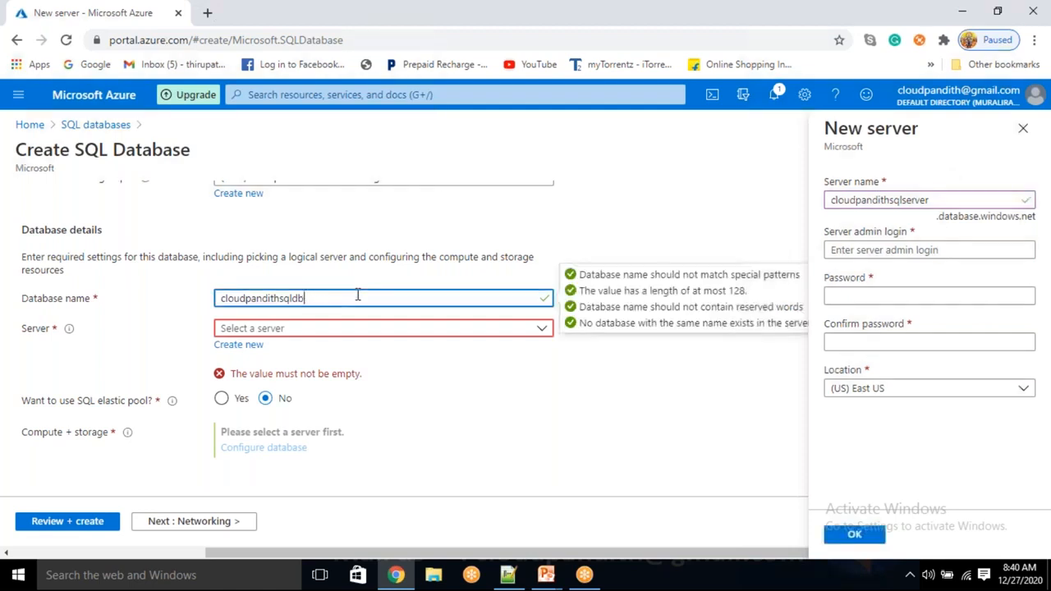
# Enter the server admin login name and the admin password for the new server
pyautogui.click(857, 251)
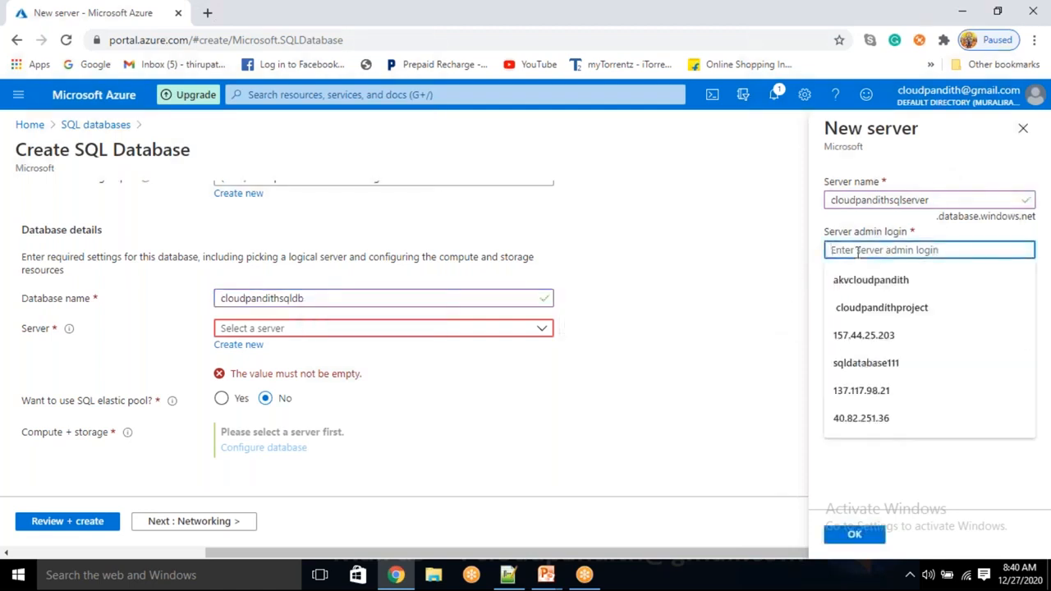
pyautogui.write('mallash')
pyautogui.press('Tab')
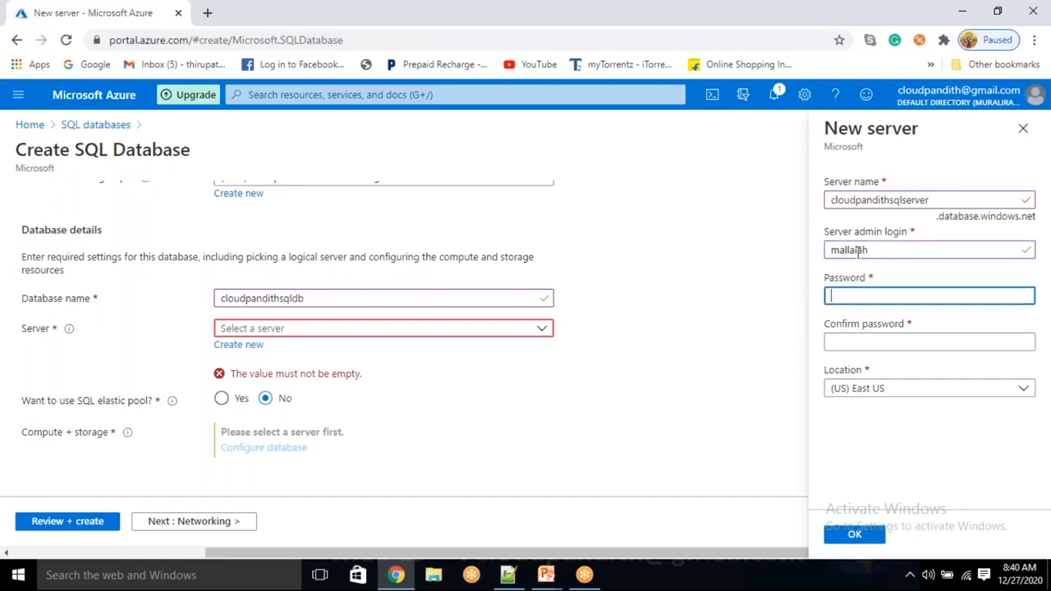
pyautogui.write('************')
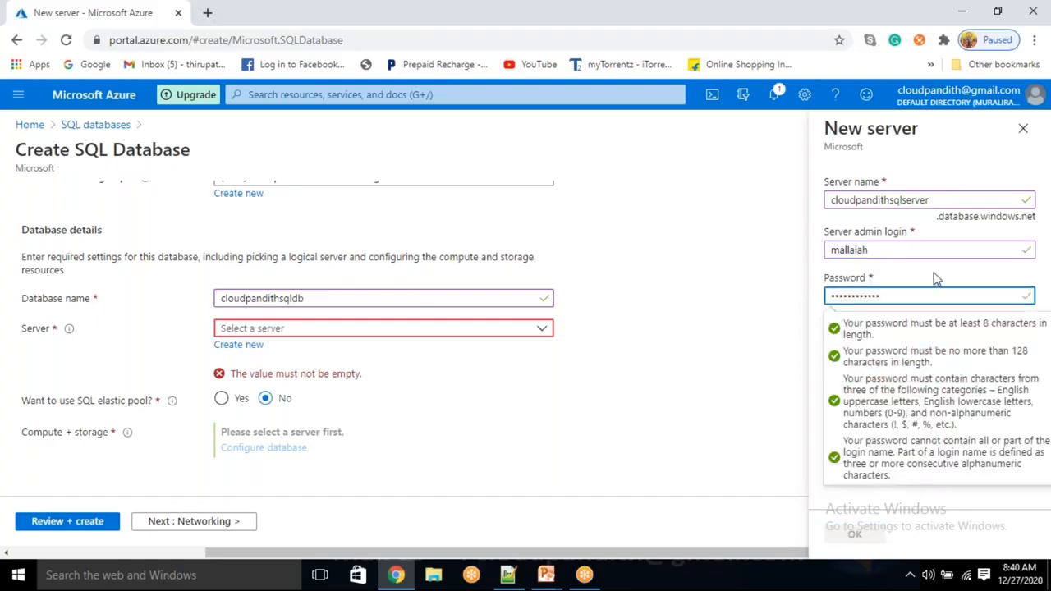
# Try to repeat the admin password in the new server's password confirmation
pyautogui.click(855, 346)
pyautogui.click(853, 341)
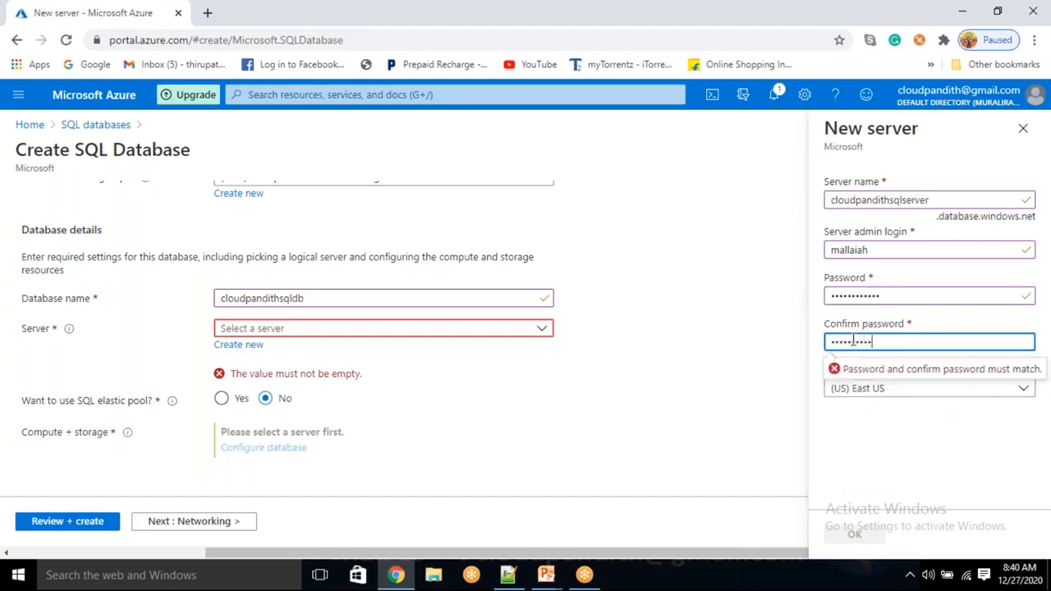
pyautogui.click(966, 496)
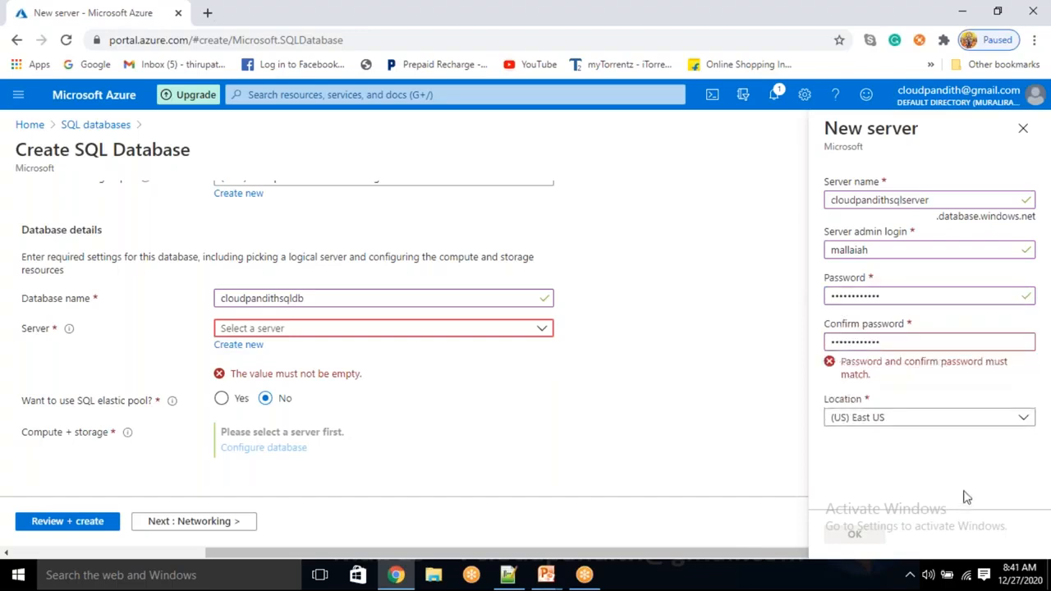
pyautogui.doubleClick(913, 344)
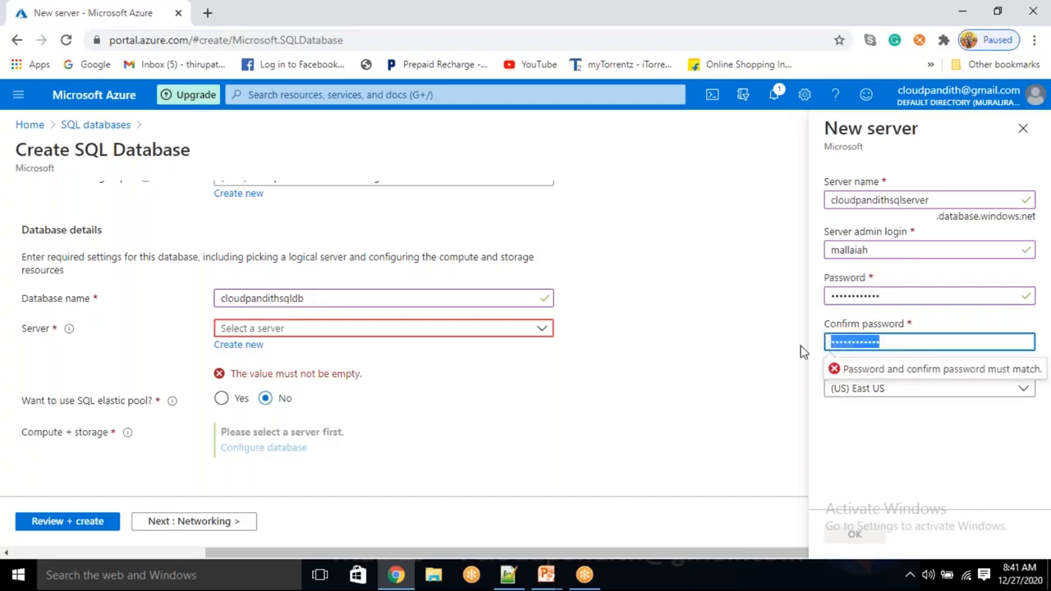
pyautogui.write('m')
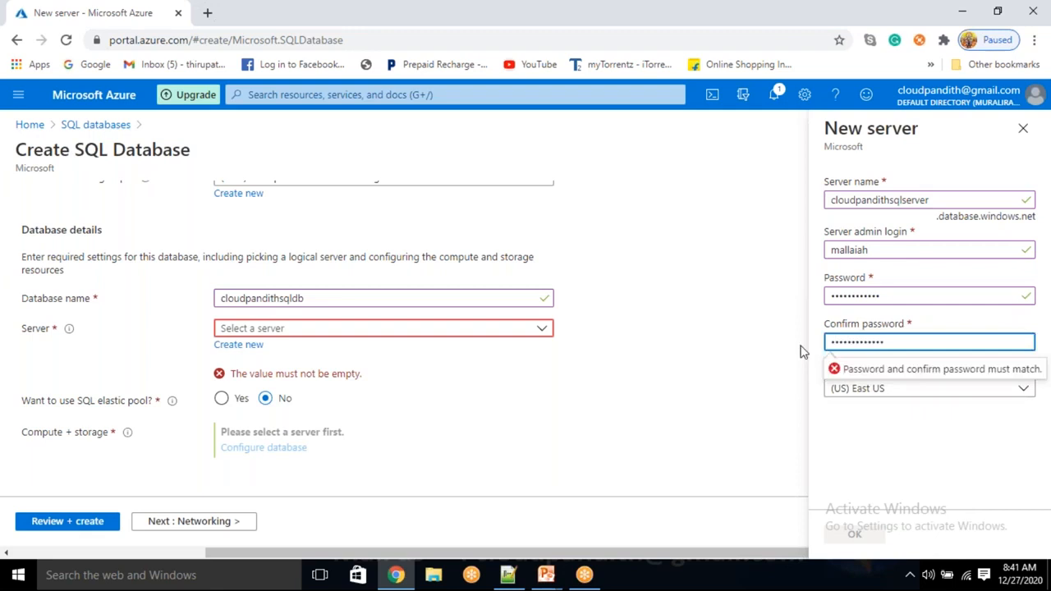
pyautogui.click(894, 463)
pyautogui.doubleClick(895, 338)
pyautogui.press('BackSpace')
pyautogui.click(903, 249)
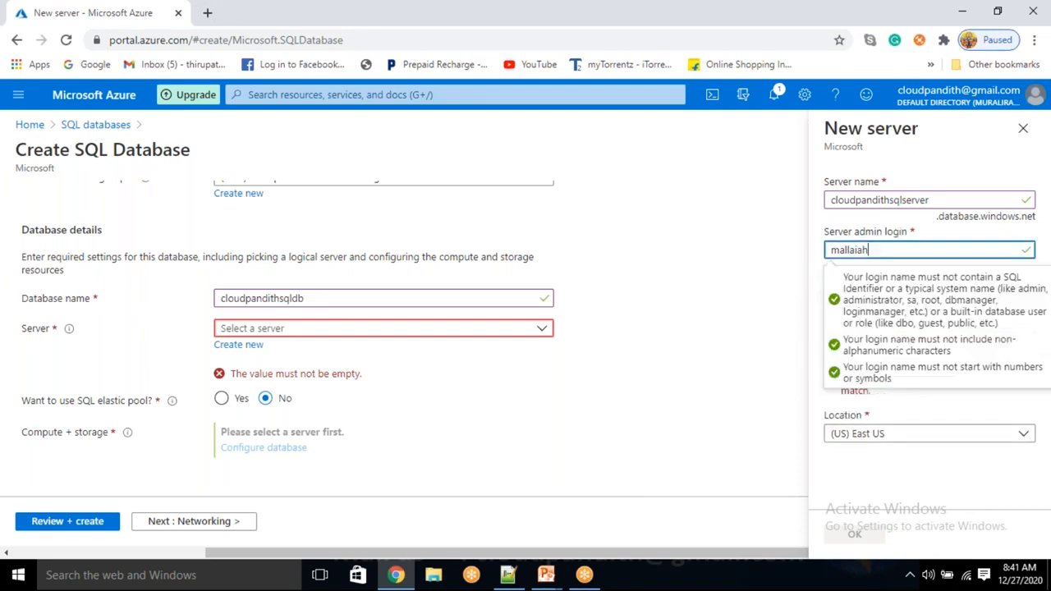
pyautogui.click(911, 455)
# Clear the password confirmation, enter the matching admin password again, and accept the new server
pyautogui.click(864, 344)
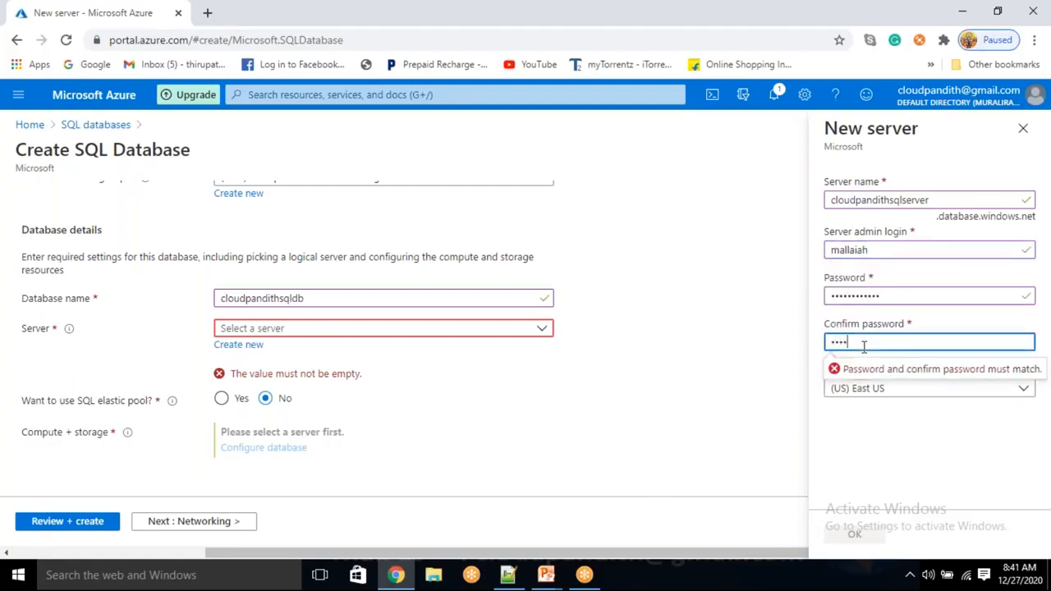
pyautogui.hotkey('ctrl', 'a')
pyautogui.press('BackSpace')
pyautogui.click(932, 442)
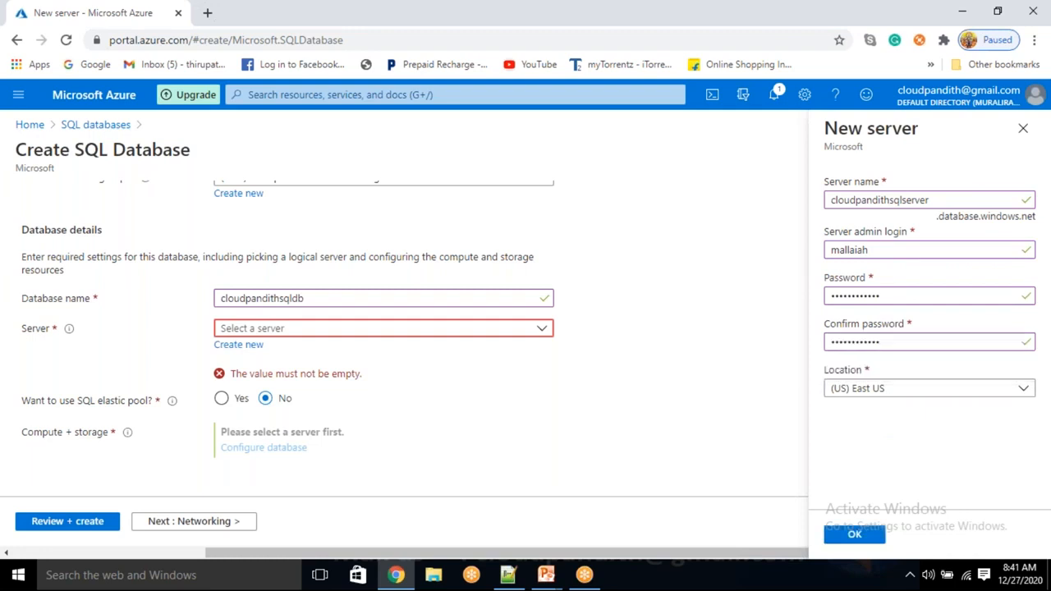
pyautogui.click(855, 534)
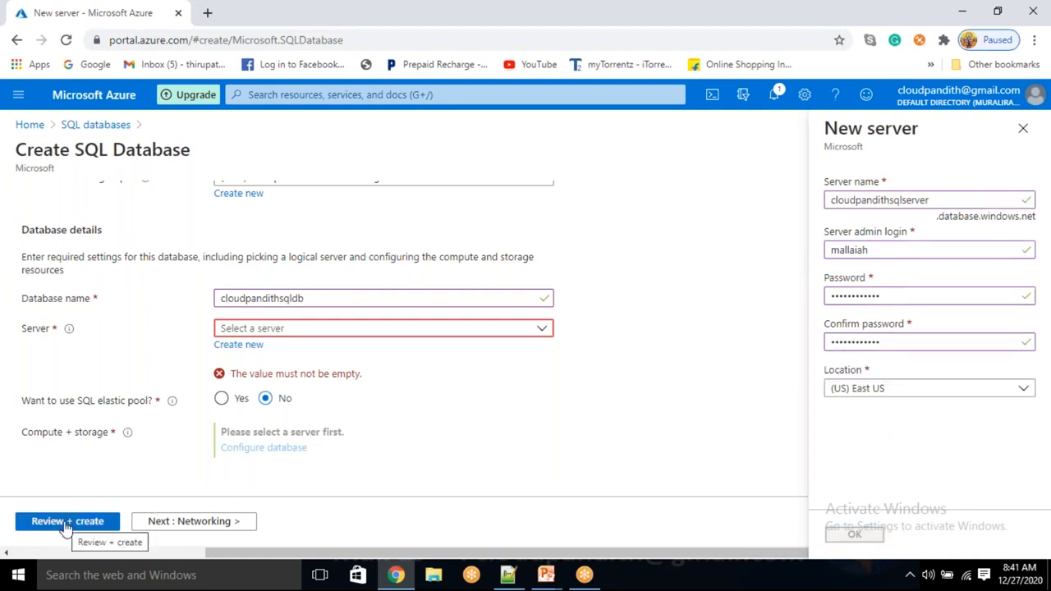
# Review the SQL database settings and submit the database for creation
pyautogui.click(66, 522)
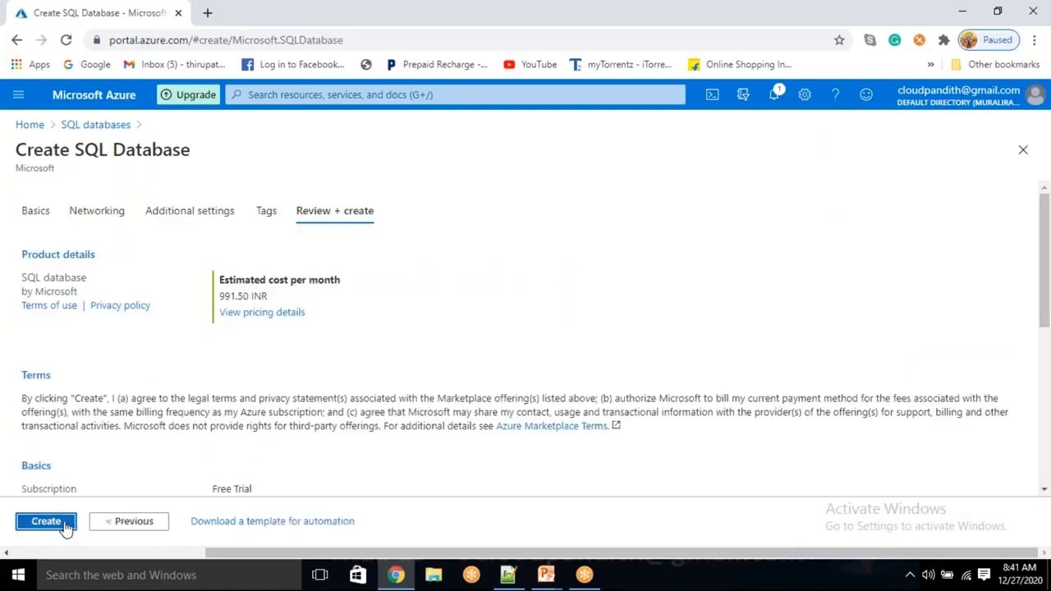
pyautogui.click(66, 524)
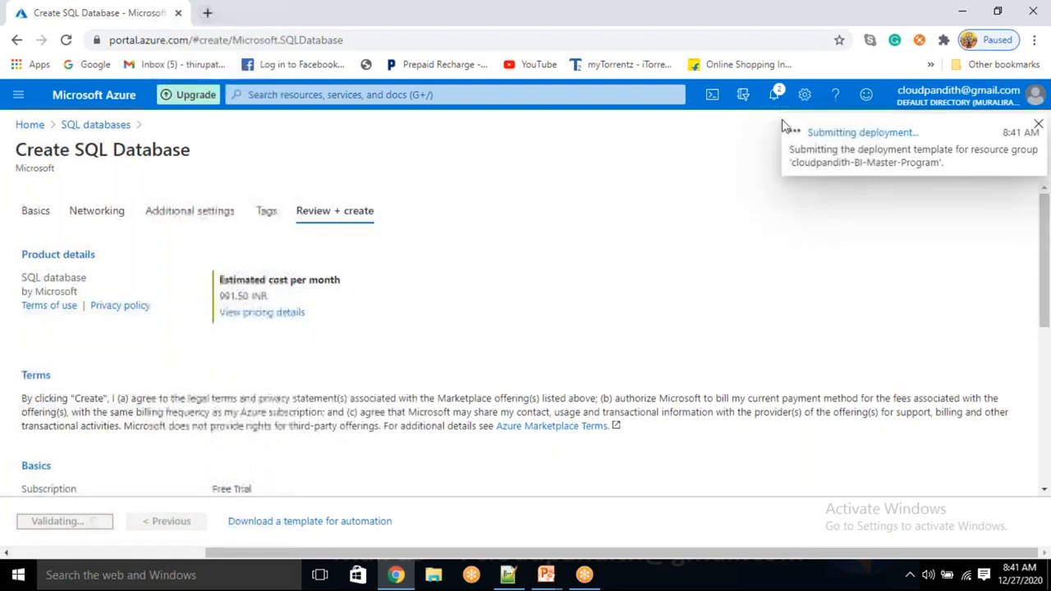
# Open the Azure portal in a new browser tab and start creating a data factory
pyautogui.click(207, 15)
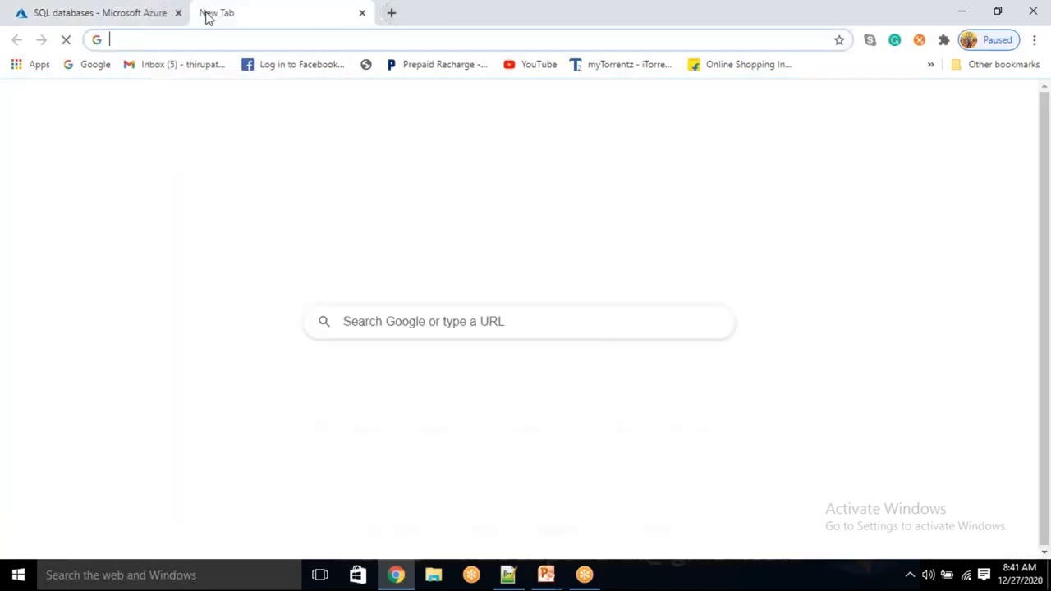
pyautogui.write('PO')
pyautogui.press('Return')
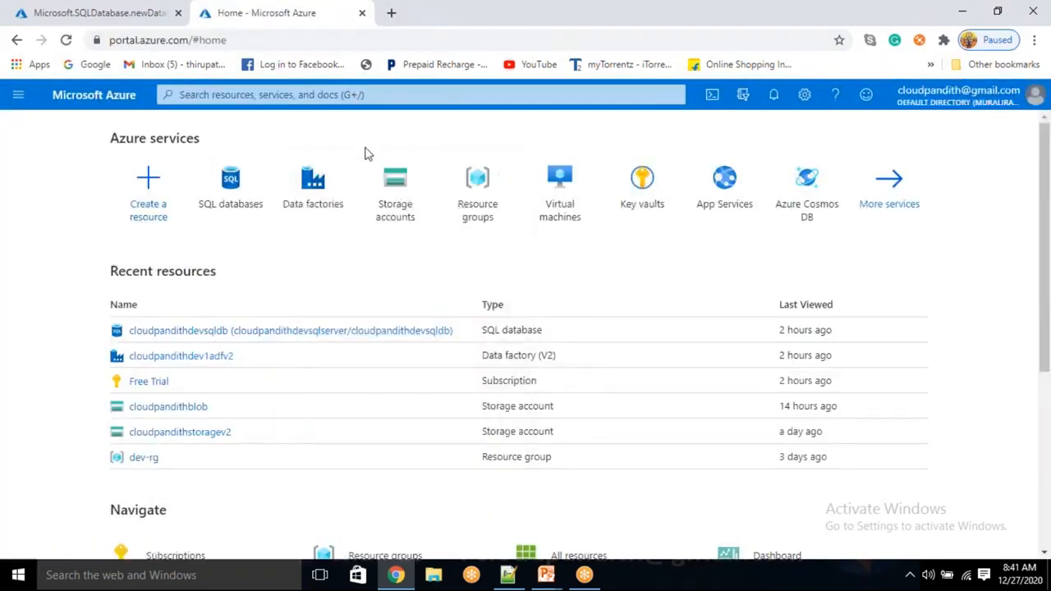
pyautogui.click(326, 174)
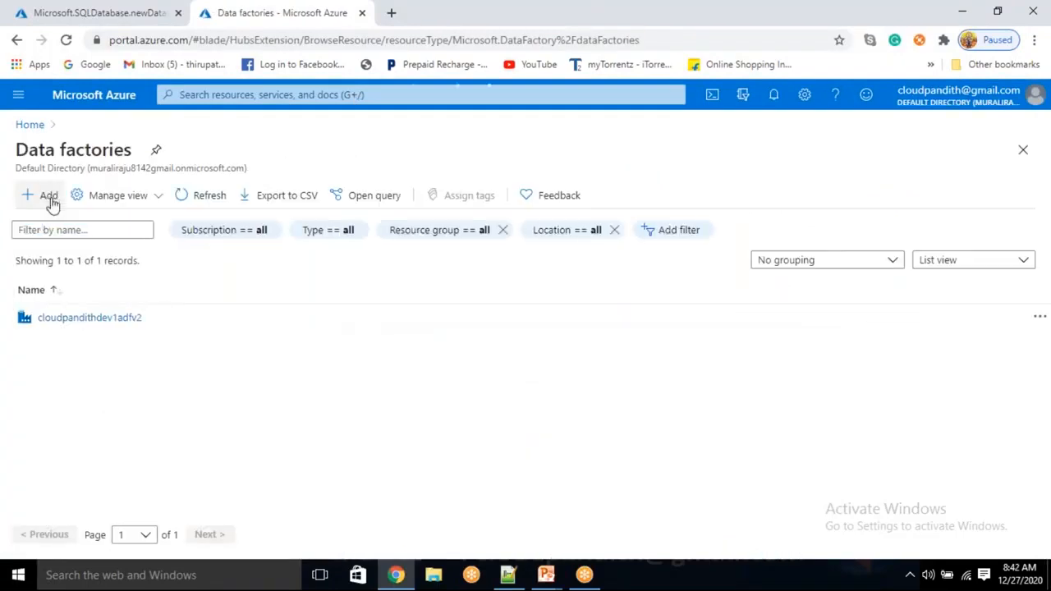
pyautogui.click(51, 201)
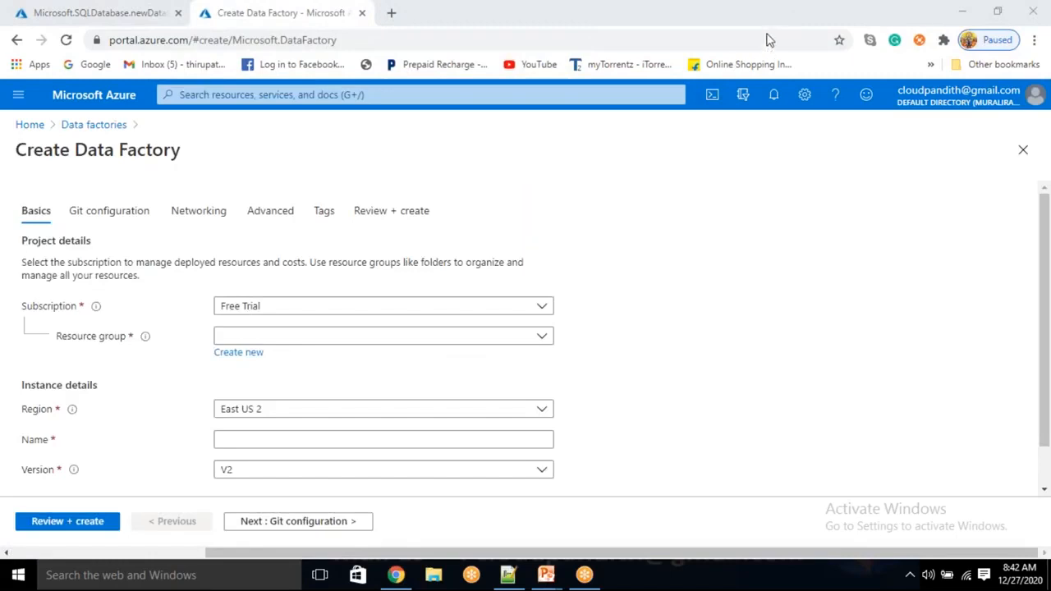
# Assign the data factory to the existing resource group cloudpandith-BI-Master-Program
pyautogui.click(275, 338)
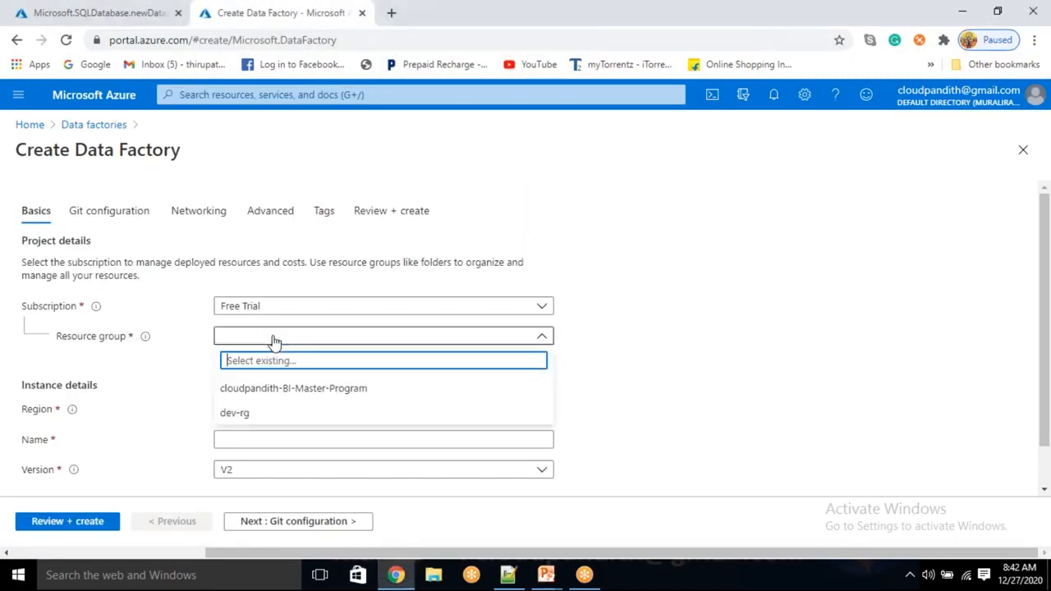
pyautogui.click(276, 389)
pyautogui.scroll(-1, 279, 383)
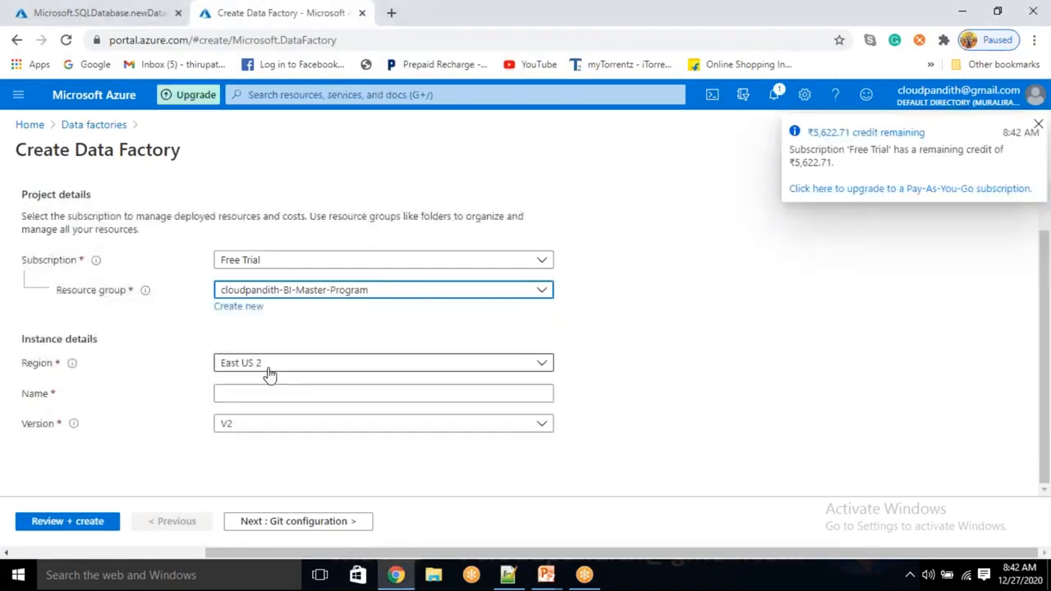
# Name the data factory cloudpandithadfv2df in the instance details
pyautogui.click(247, 393)
pyautogui.write('cLOUDPANDIT')
pyautogui.hotkey('ctrl', 'a')
pyautogui.press('BackSpace')
pyautogui.write('cloudpandithadfd')
pyautogui.press('BackSpace')
pyautogui.write('v2df')
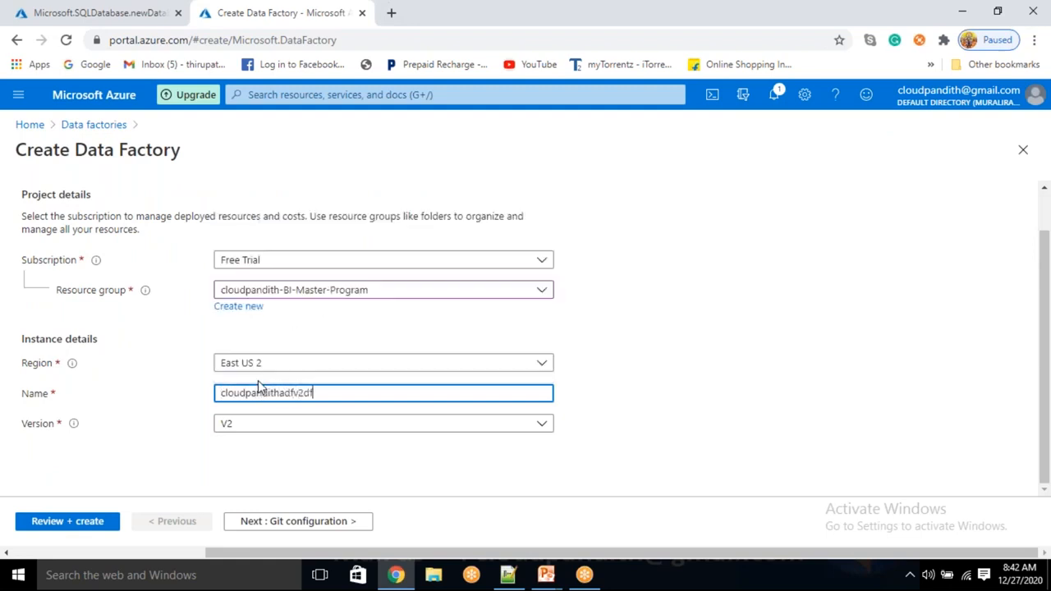
pyautogui.click(335, 458)
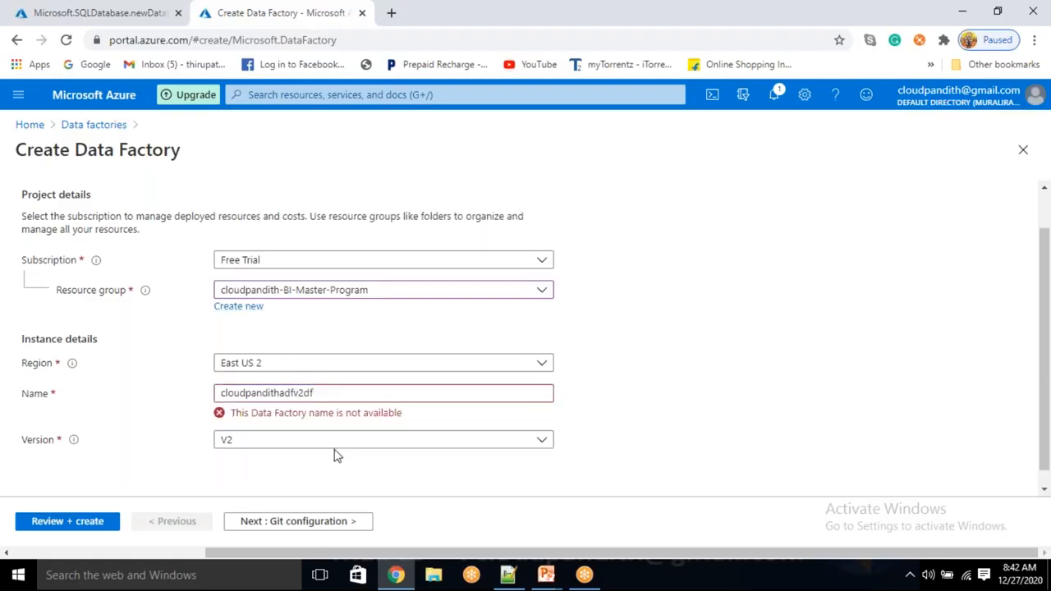
# Choose to configure Git later, then validate the data factory settings and submit it for creation
pyautogui.click(293, 530)
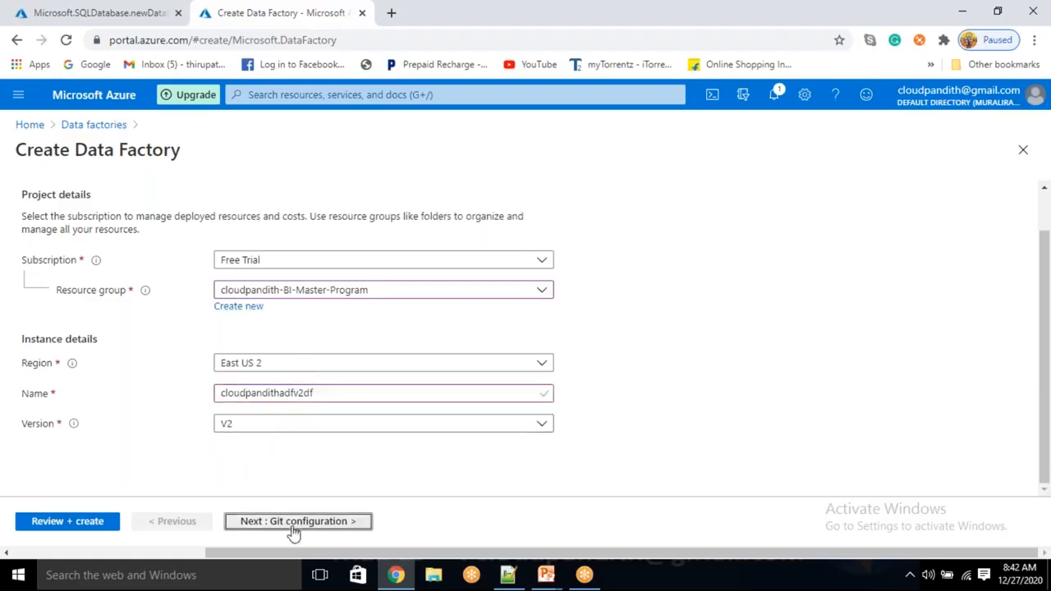
pyautogui.click(224, 292)
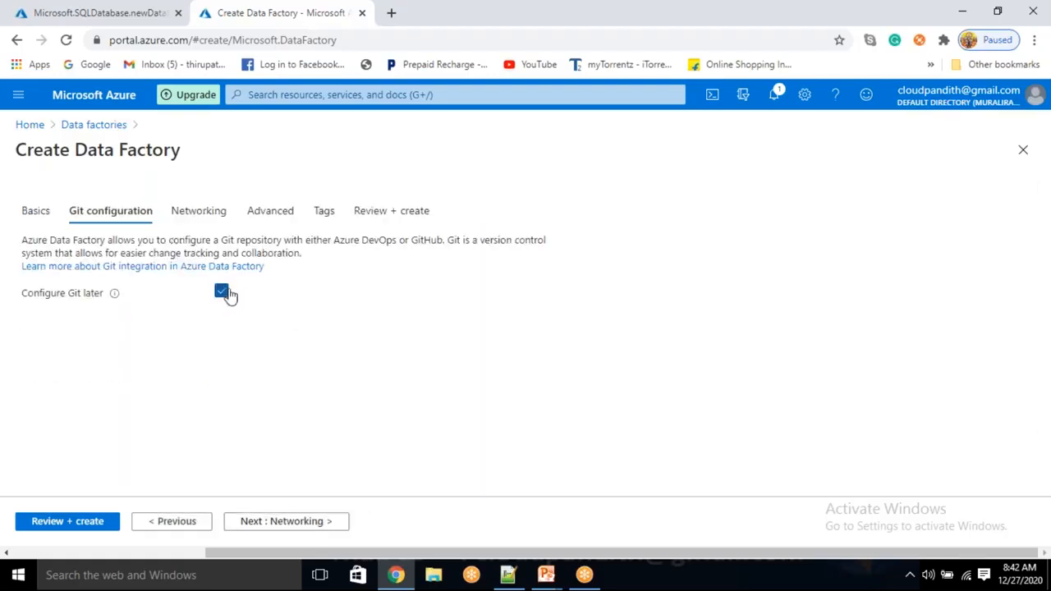
pyautogui.click(47, 529)
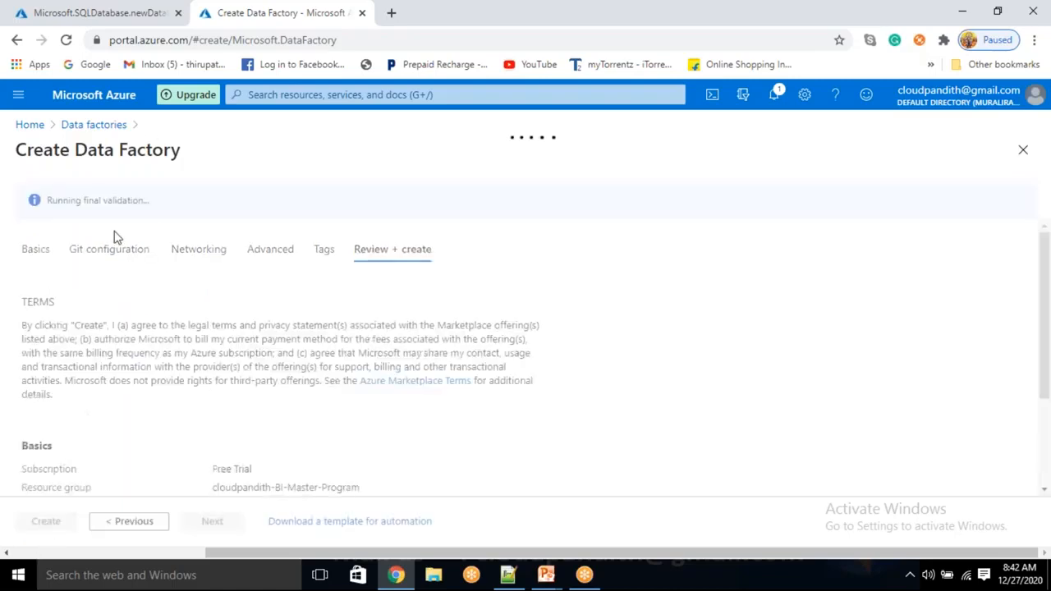
pyautogui.moveTo(78, 200); pyautogui.dragTo(158, 212)
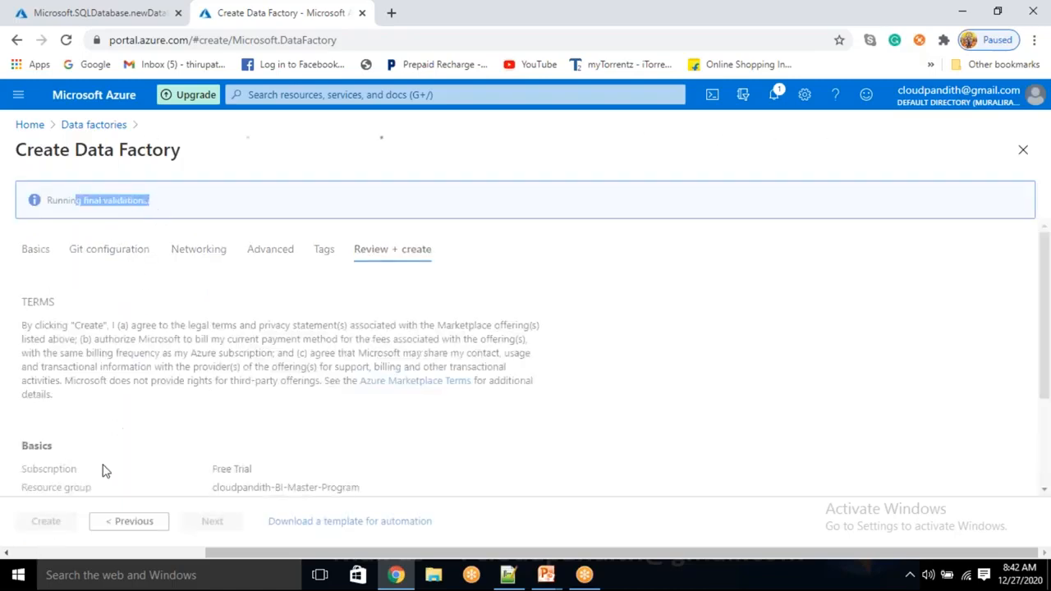
pyautogui.click(46, 531)
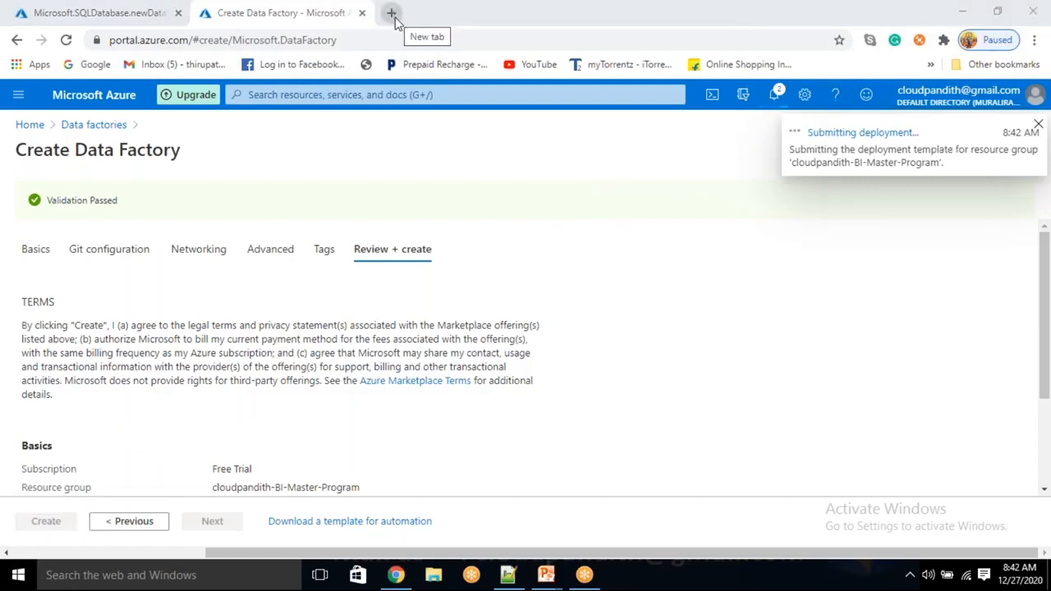
# Open portal.azure.com in a new browser tab and start creating a key vault
pyautogui.click(393, 14)
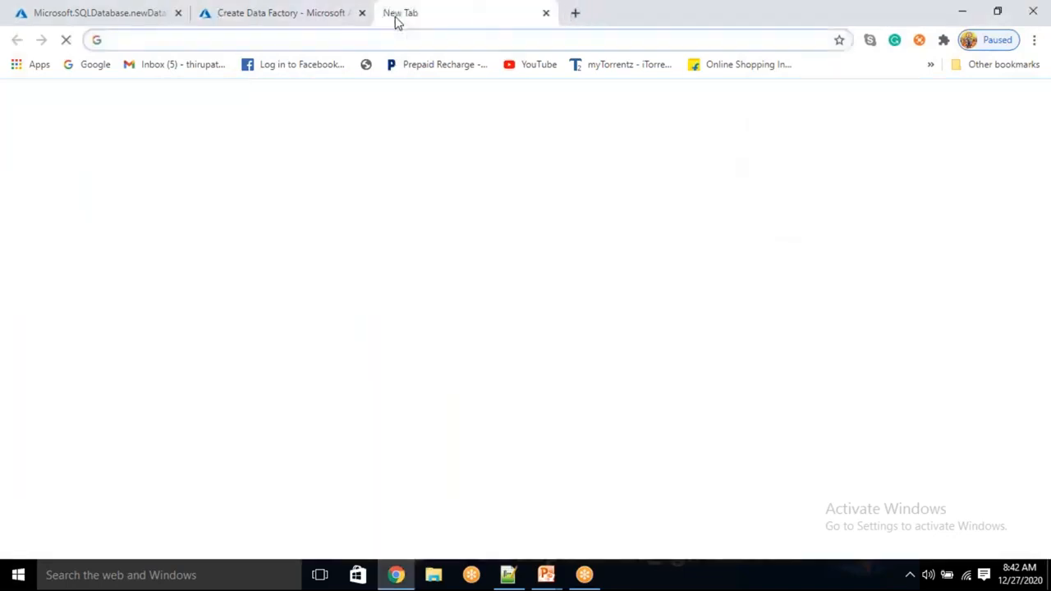
pyautogui.write('pot')
pyautogui.press('BackSpace')
pyautogui.press('BackSpace')
pyautogui.write('r')
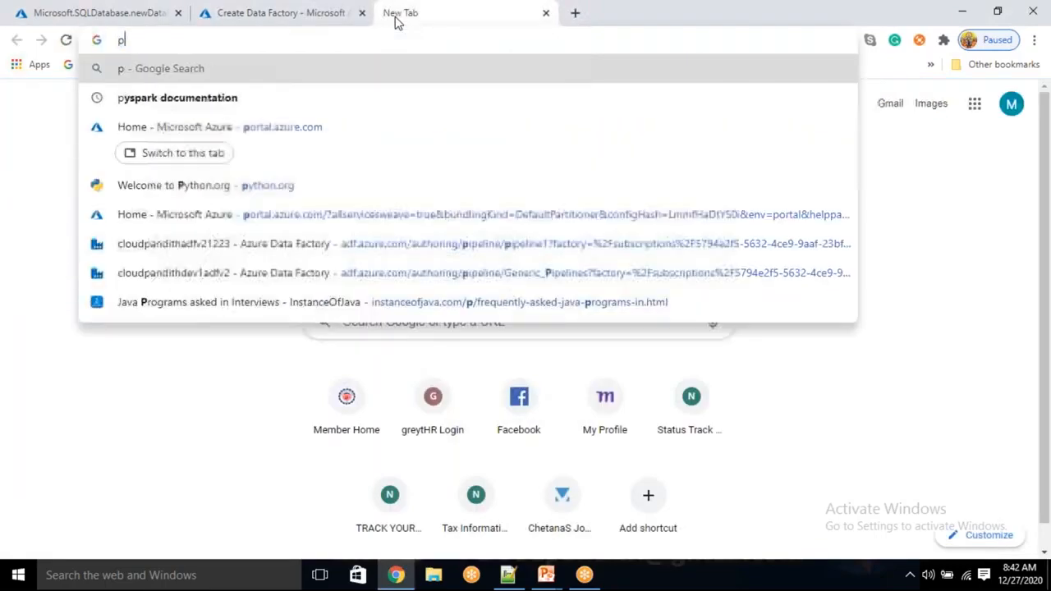
pyautogui.press('BackSpace')
pyautogui.press('BackSpace')
pyautogui.write('ortal.azure.com')
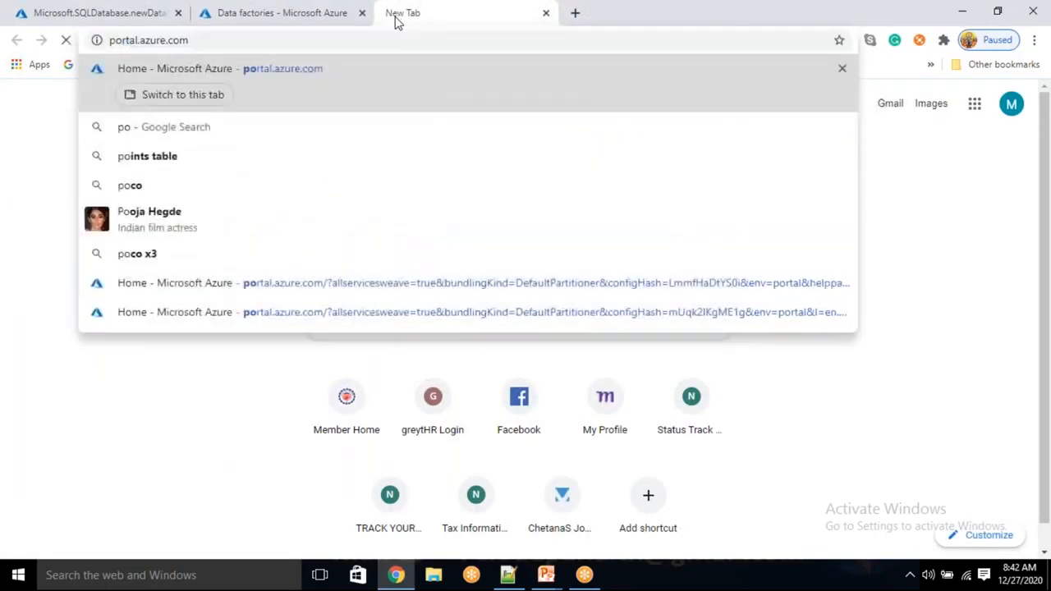
pyautogui.press('Return')
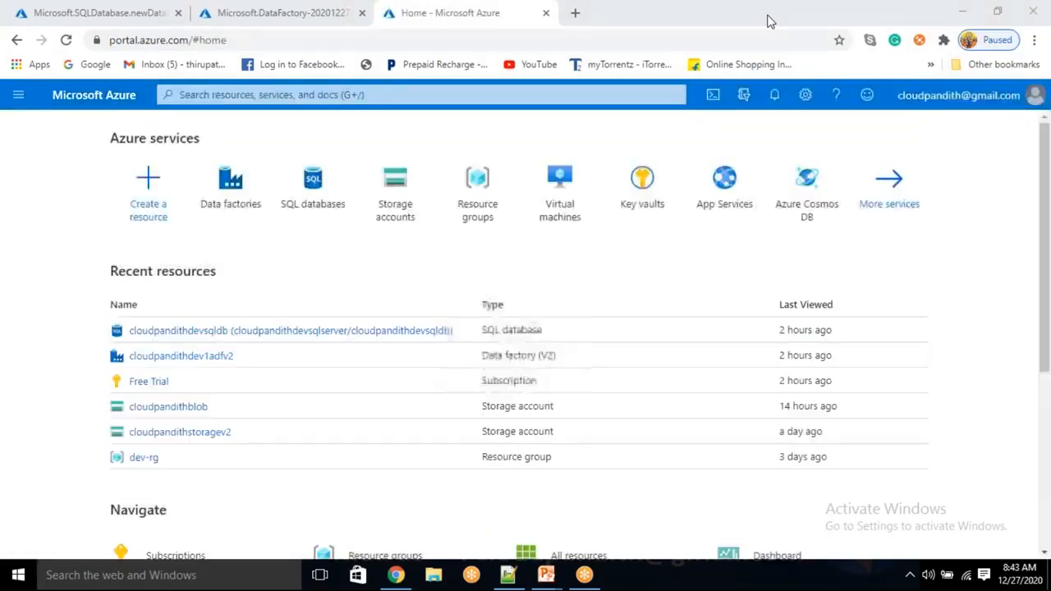
pyautogui.click(659, 191)
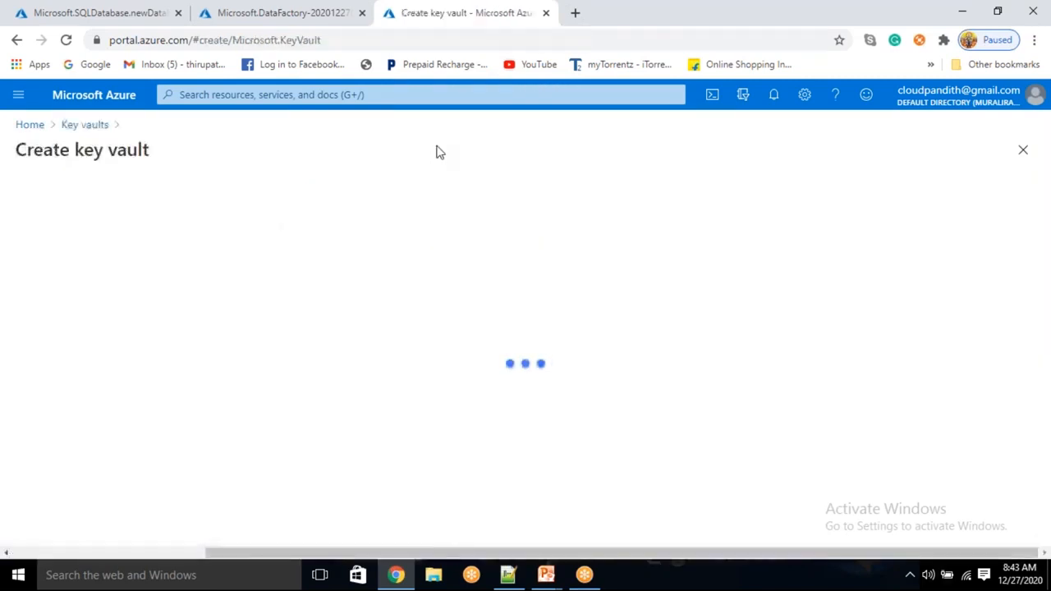
# Assign the key vault to the existing resource group cloudpandith-BI-Master-Program
pyautogui.scroll(-1, 241, 383)
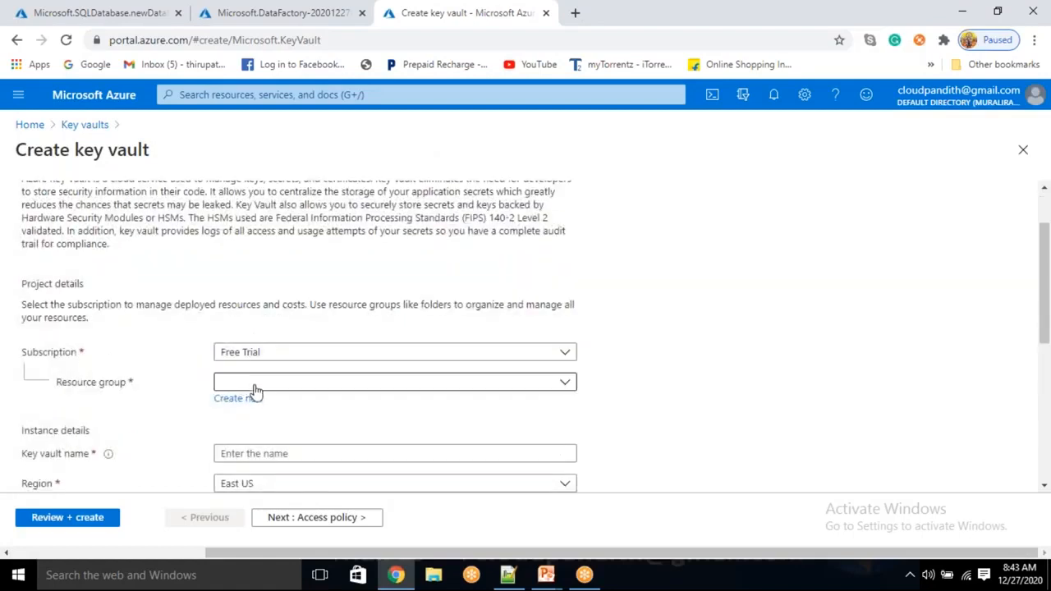
pyautogui.click(253, 391)
pyautogui.scroll(-1, 257, 435)
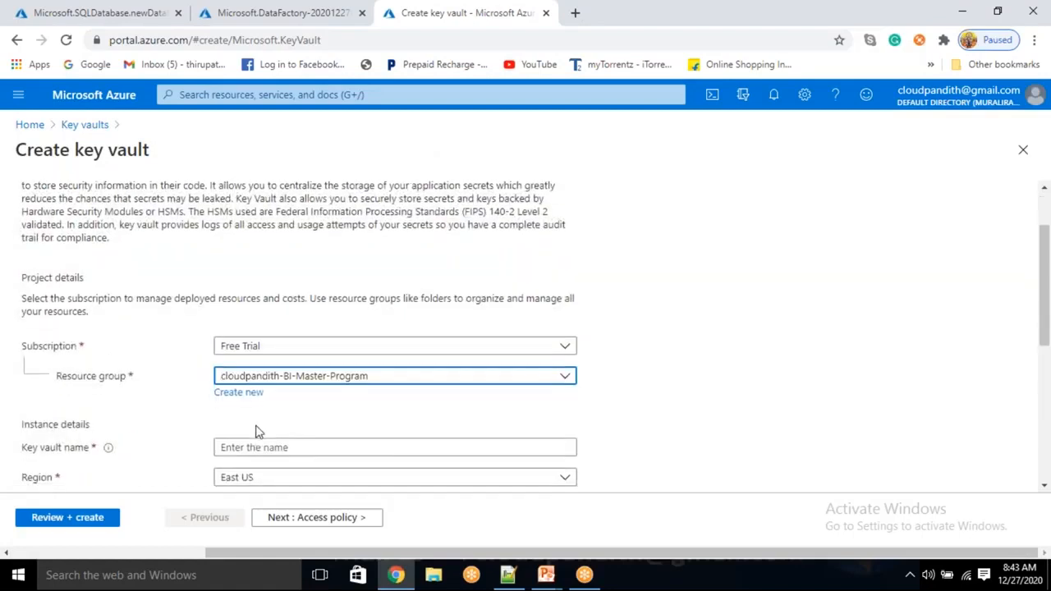
# Name the key vault cloudpandithakv1227 in the instance details
pyautogui.click(264, 377)
pyautogui.write('cloudpandith1227')
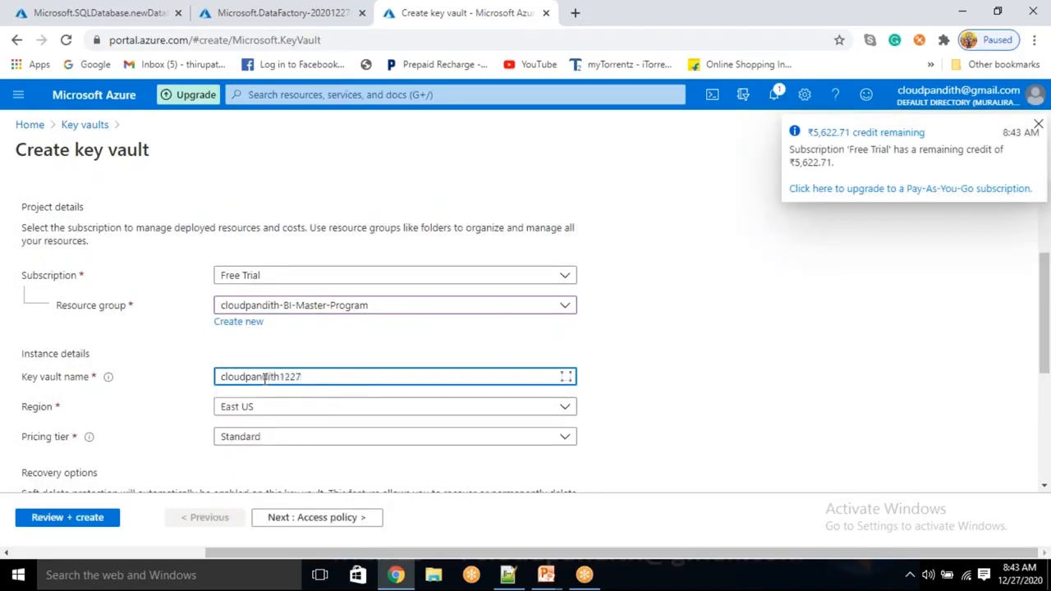
pyautogui.click(824, 413)
pyautogui.click(282, 378)
pyautogui.write('akv')
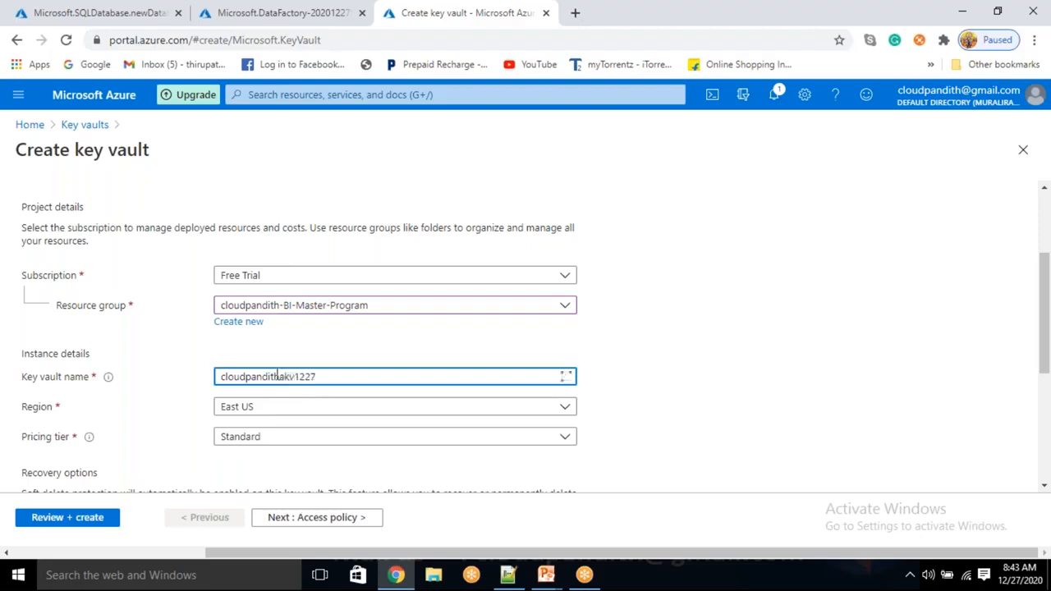
# Start a new access policy for the key vault using the Key, Secret, & Certificate Management template
pyautogui.click(327, 518)
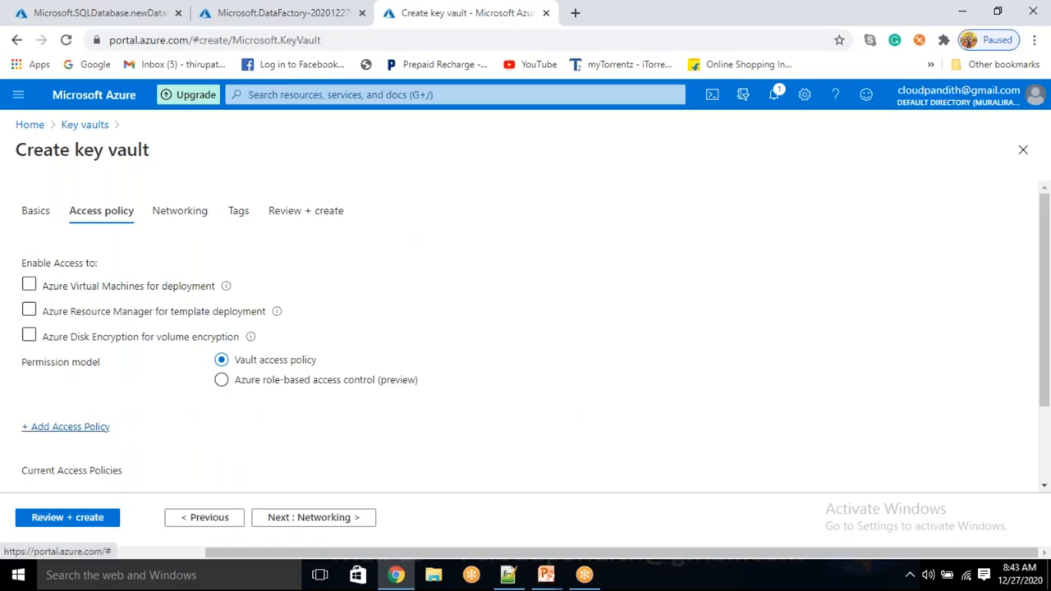
pyautogui.click(65, 427)
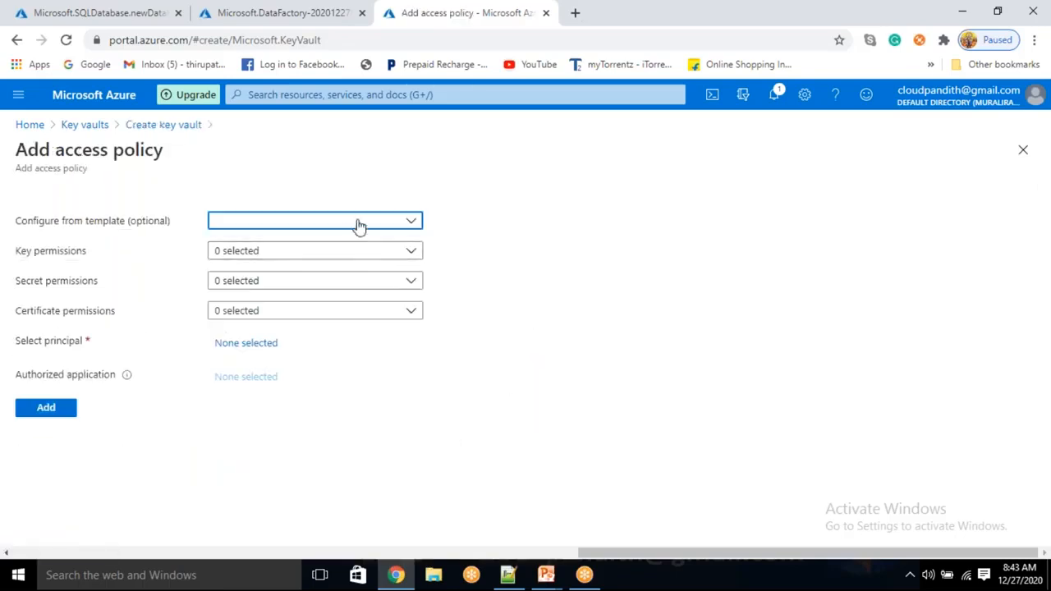
pyautogui.click(359, 226)
pyautogui.click(306, 243)
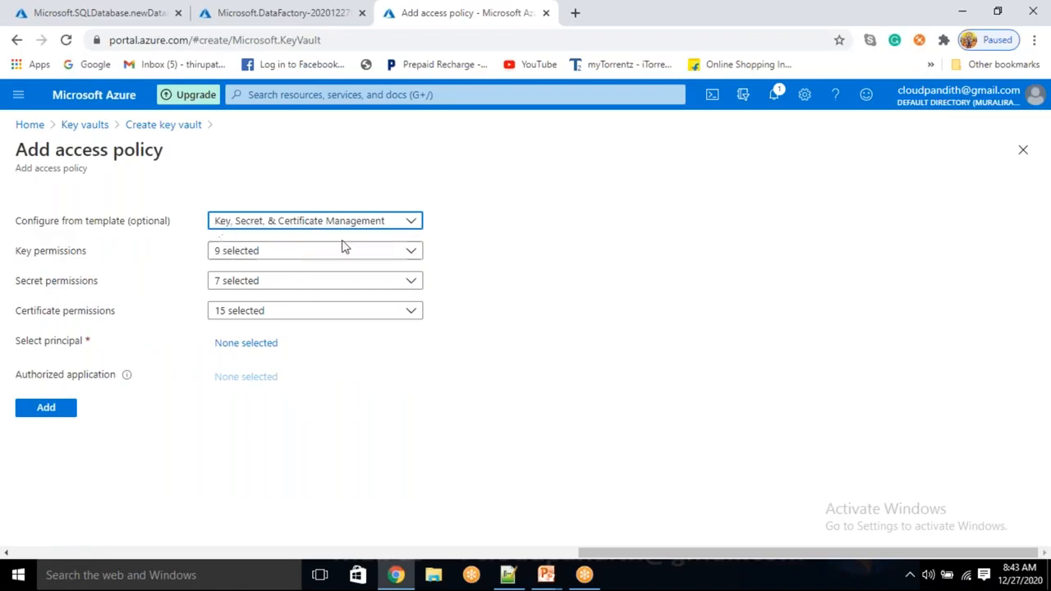
# Open the policy's principal selection, then copy the data factory's name from its deployed resource page
pyautogui.click(263, 348)
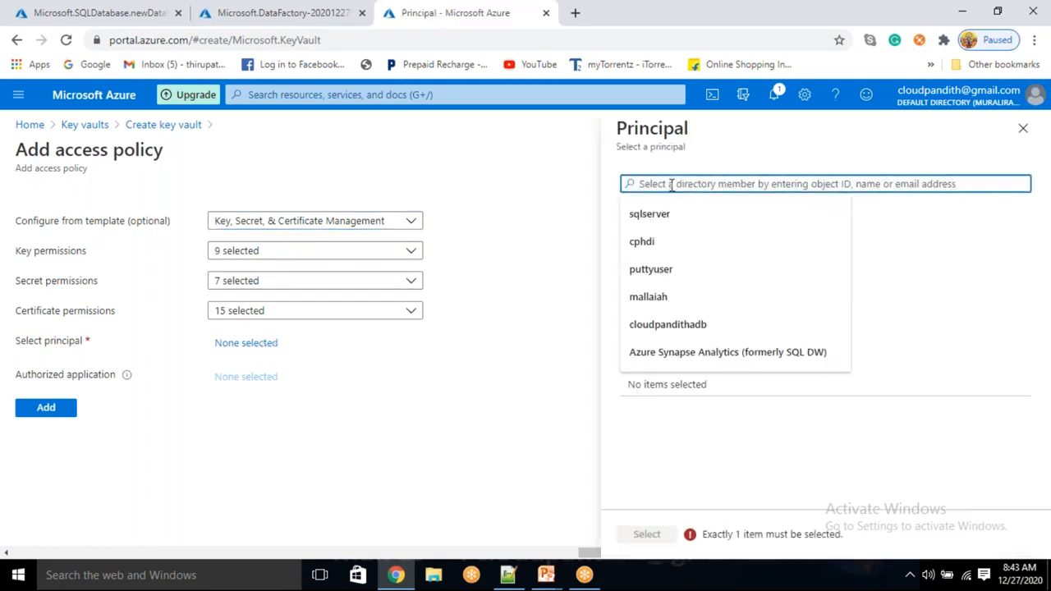
pyautogui.click(271, 16)
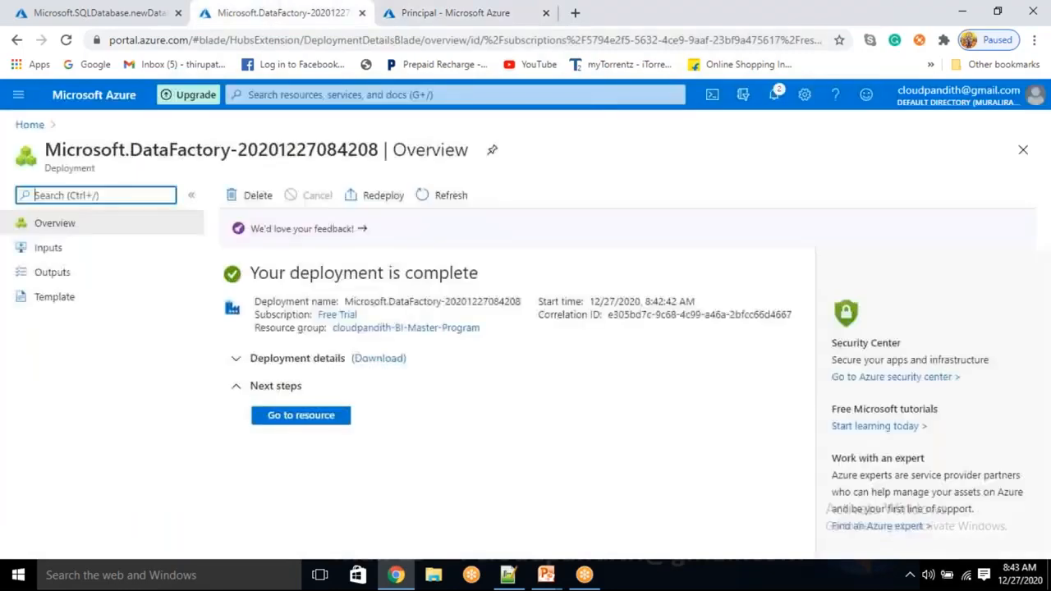
pyautogui.click(310, 416)
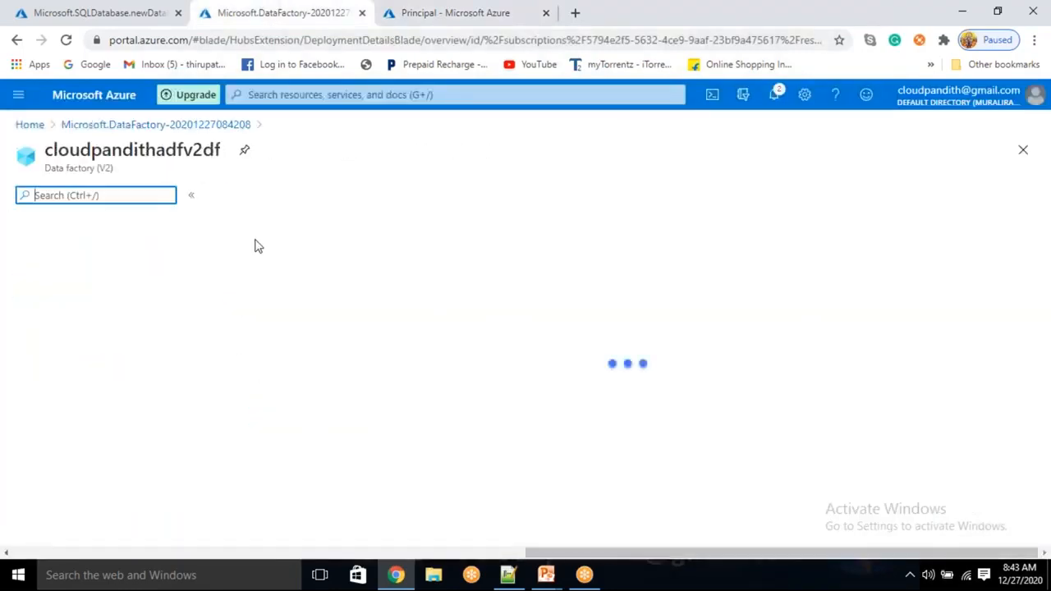
pyautogui.doubleClick(188, 150)
pyautogui.hotkey('ctrl', 'c')
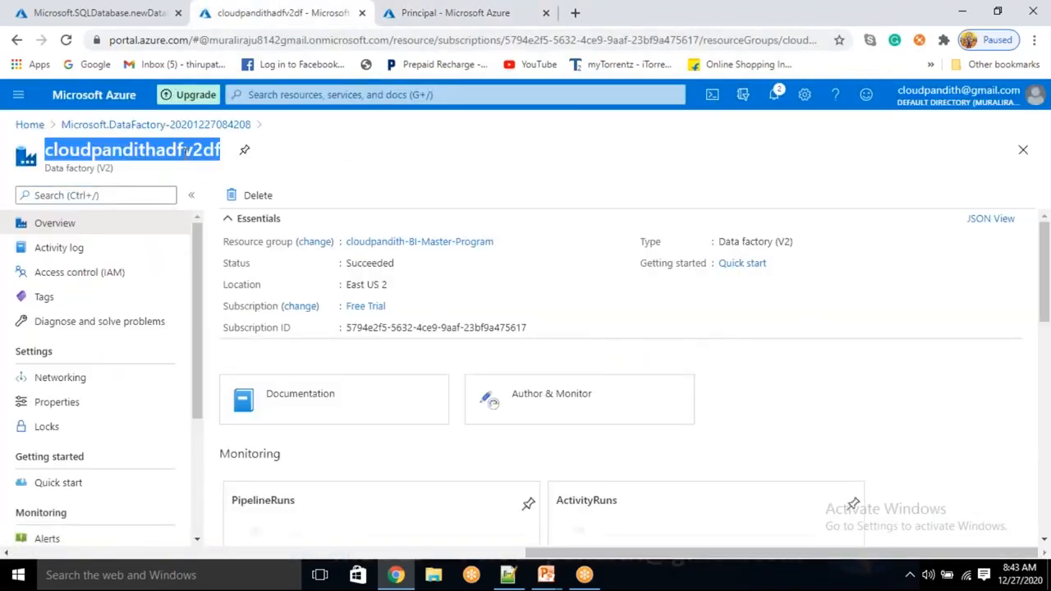
# Select cloudpandithadfv2df as the principal and add the access policy to the key vault
pyautogui.click(527, 8)
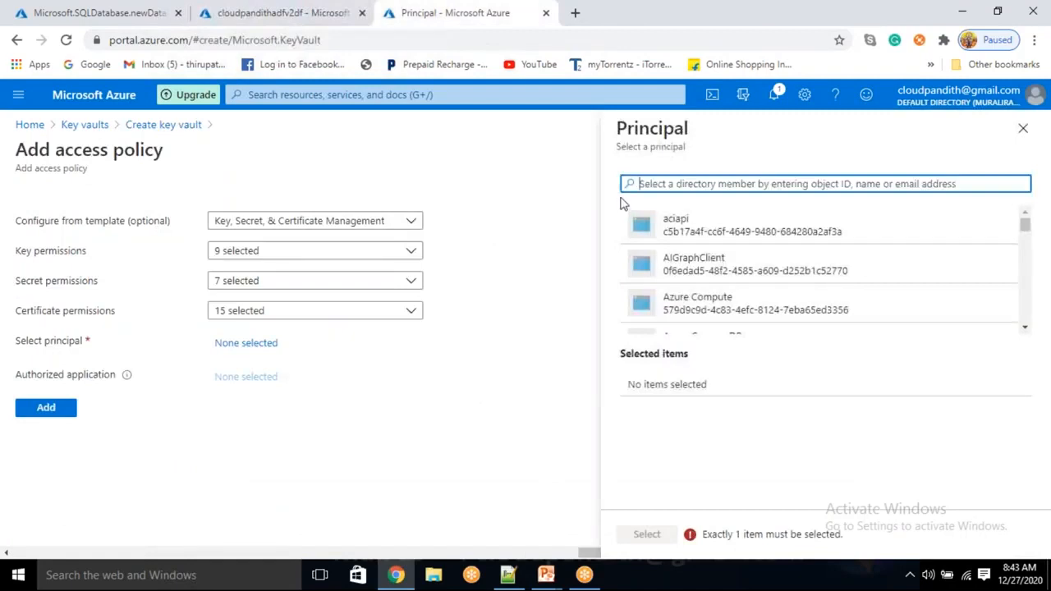
pyautogui.hotkey('ctrl', 'v')
pyautogui.click(751, 232)
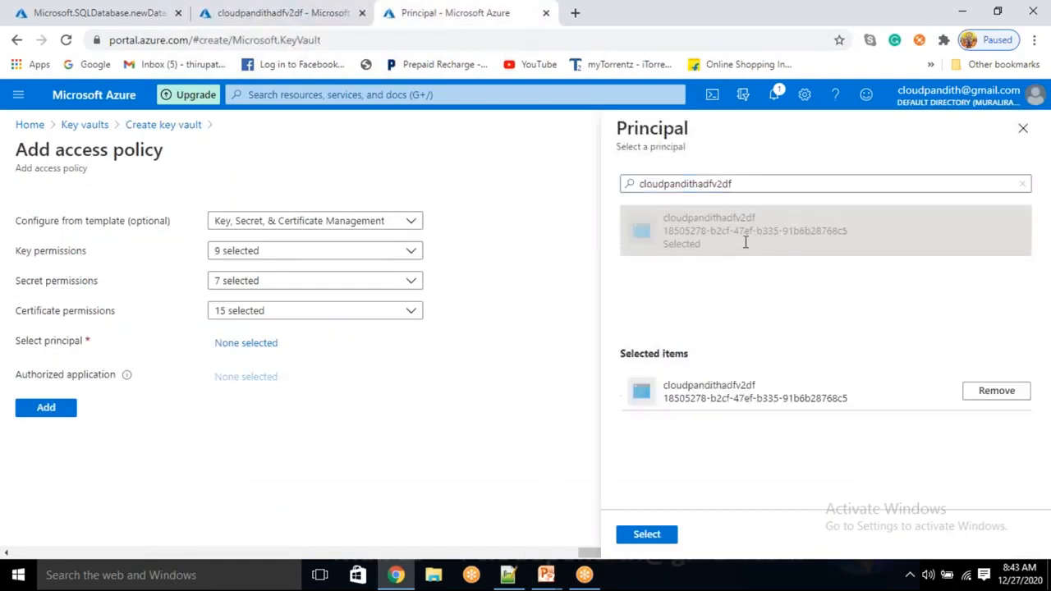
pyautogui.click(643, 534)
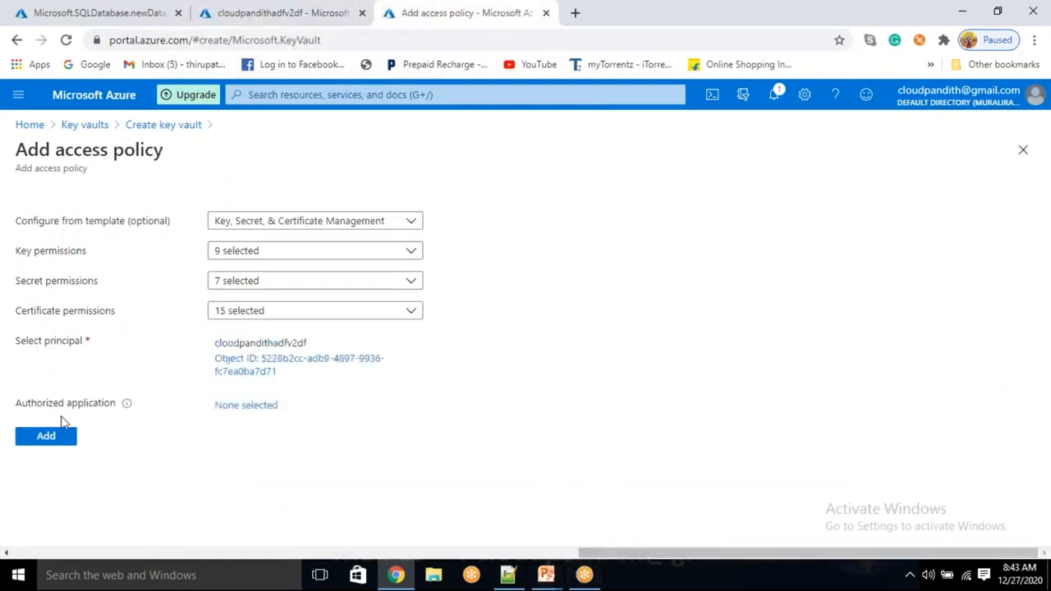
pyautogui.click(47, 435)
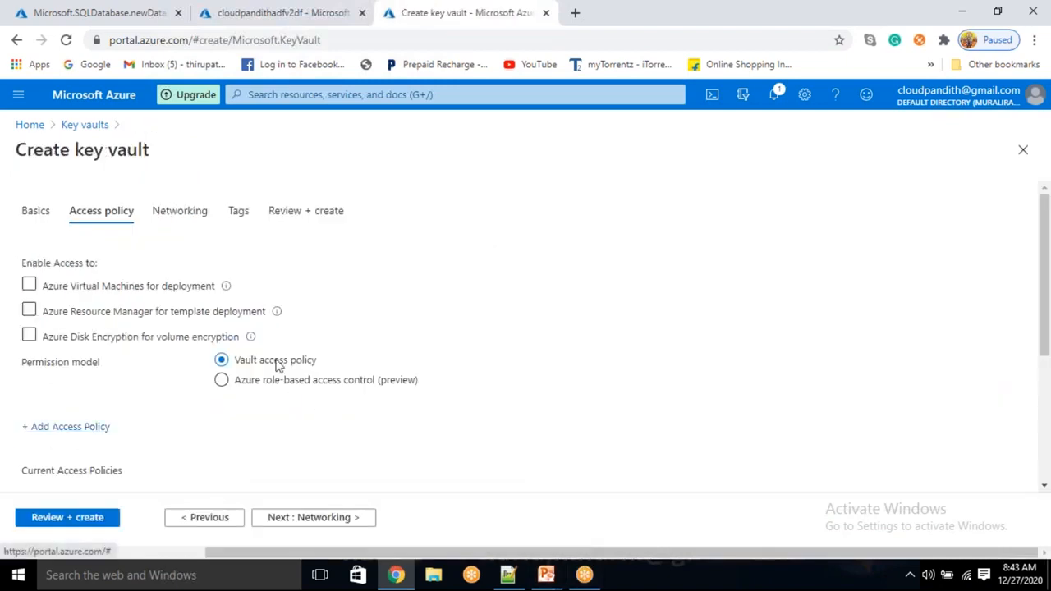
# Validate the key vault settings, review the summary and submit the key vault for creation
pyautogui.click(93, 519)
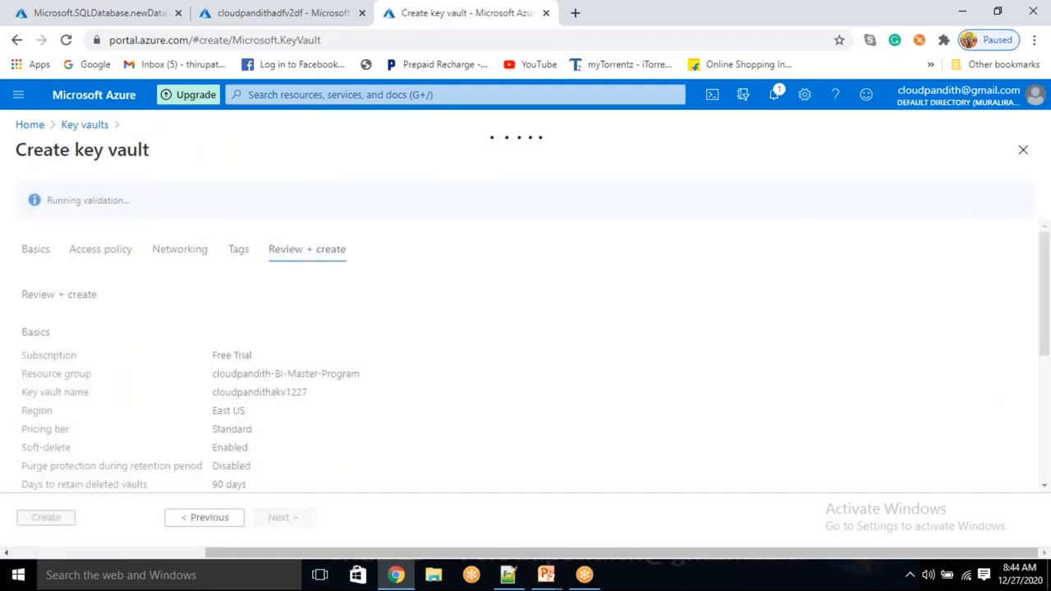
pyautogui.moveTo(47, 200); pyautogui.dragTo(113, 189)
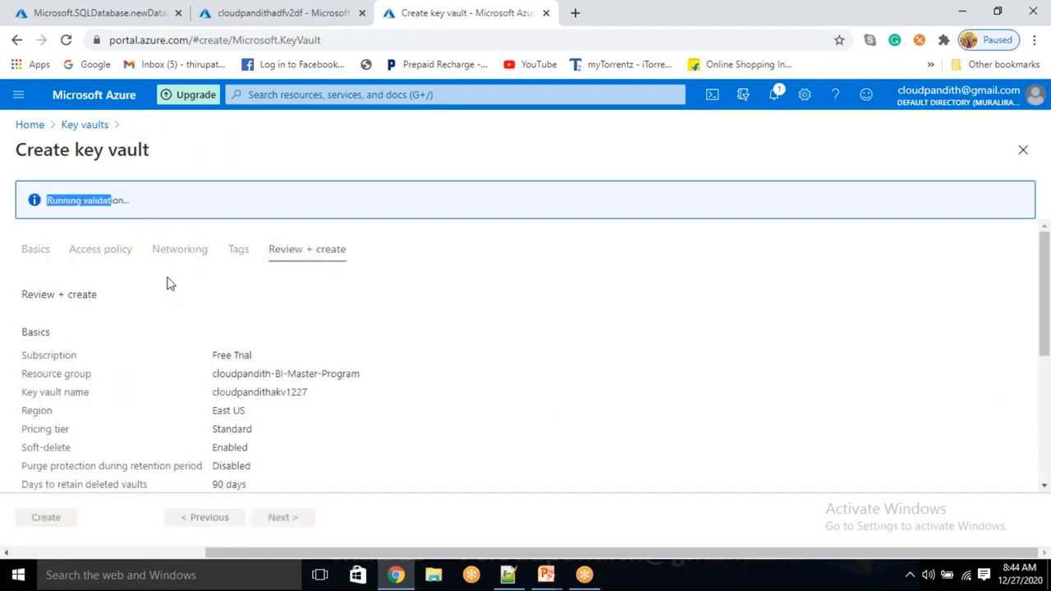
pyautogui.click(134, 285)
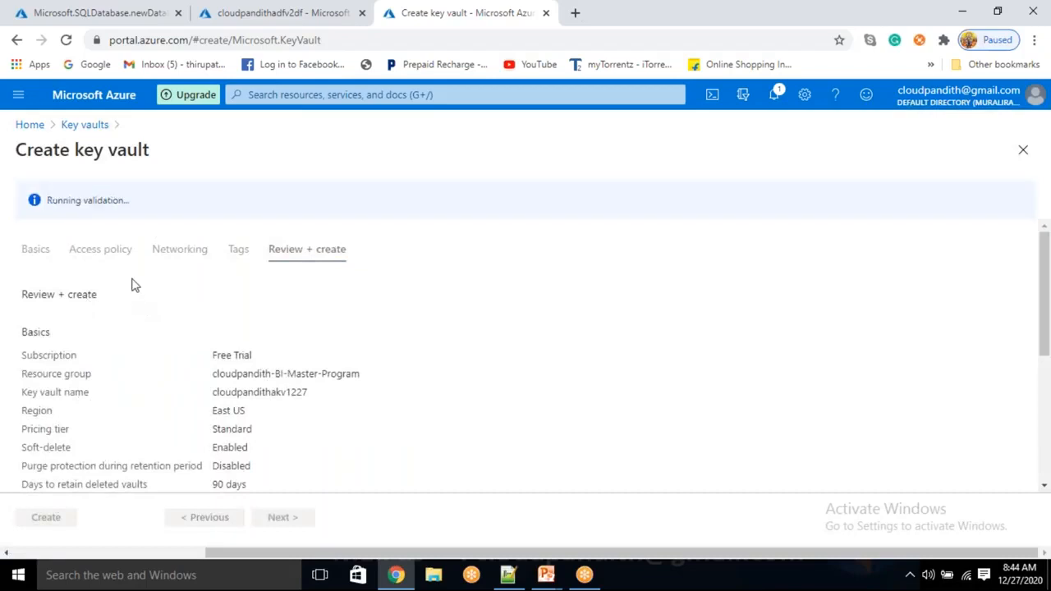
pyautogui.moveTo(62, 200); pyautogui.dragTo(103, 203)
pyautogui.click(151, 293)
pyautogui.scroll(-1, 128, 415)
pyautogui.scroll(-3, 124, 422)
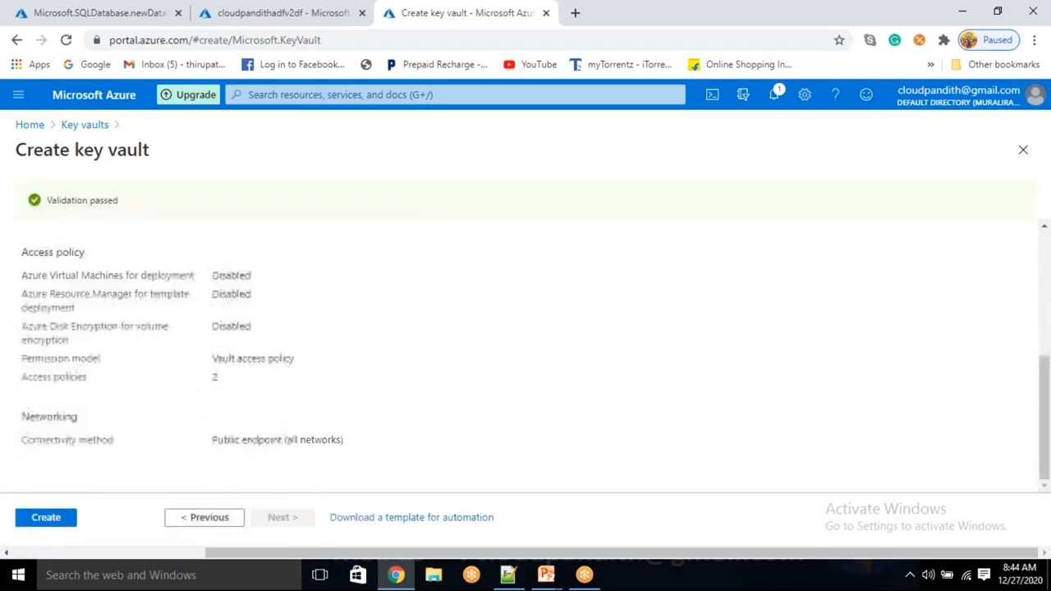
pyautogui.click(48, 519)
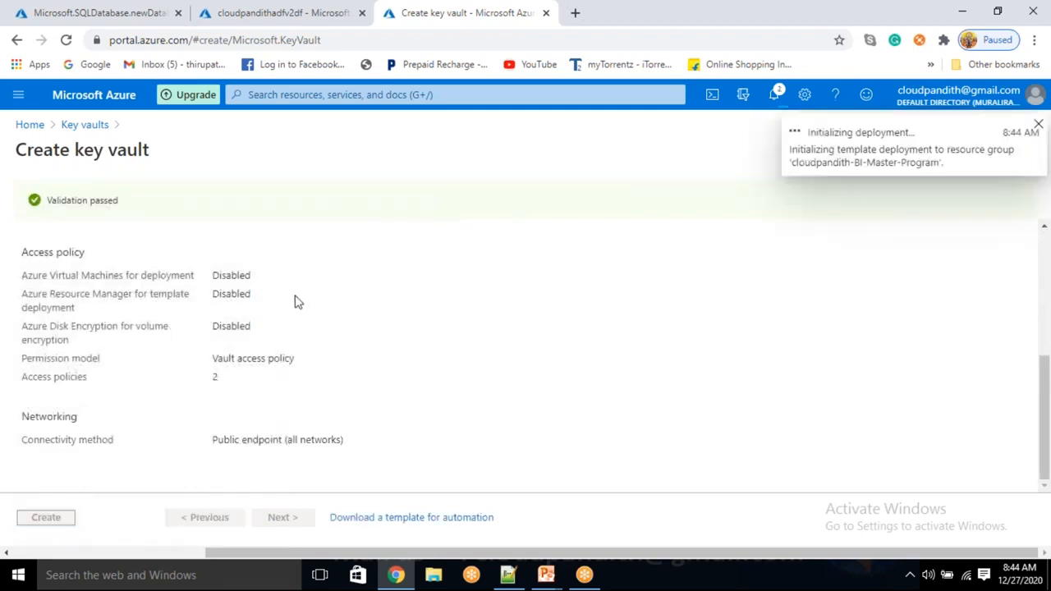
# Check on the data factory and key vault deployment, and open the deployed SQL database cloudpandithsqldb
pyautogui.click(100, 12)
pyautogui.click(291, 10)
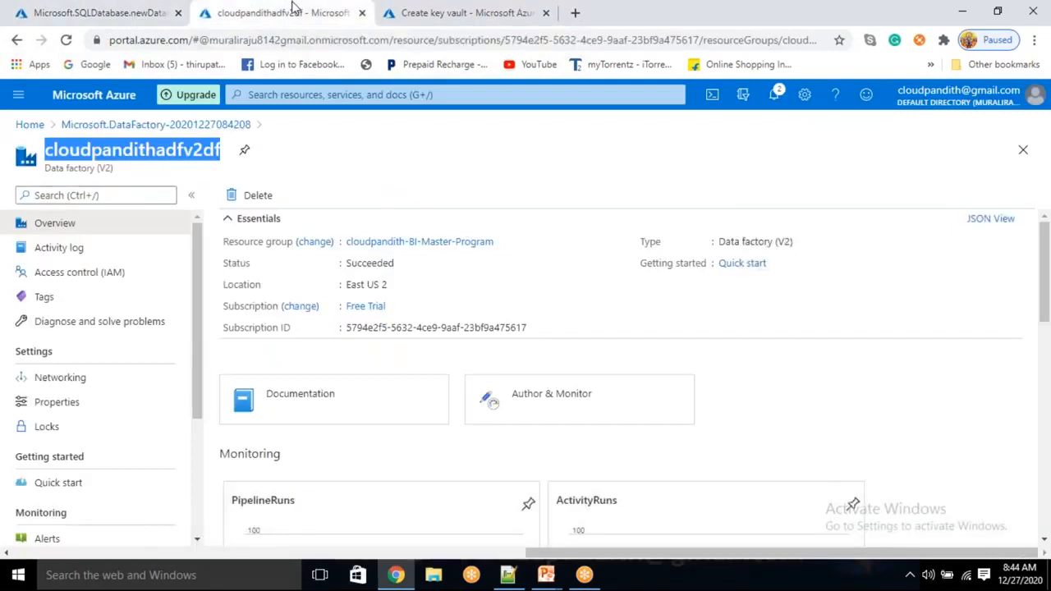
pyautogui.click(496, 10)
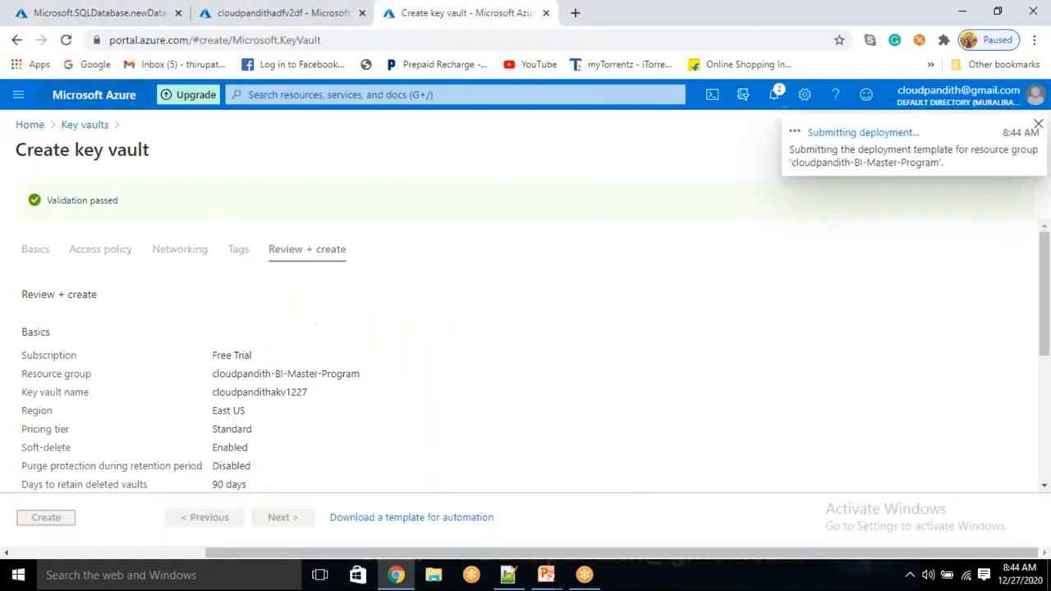
pyautogui.click(123, 10)
pyautogui.click(275, 417)
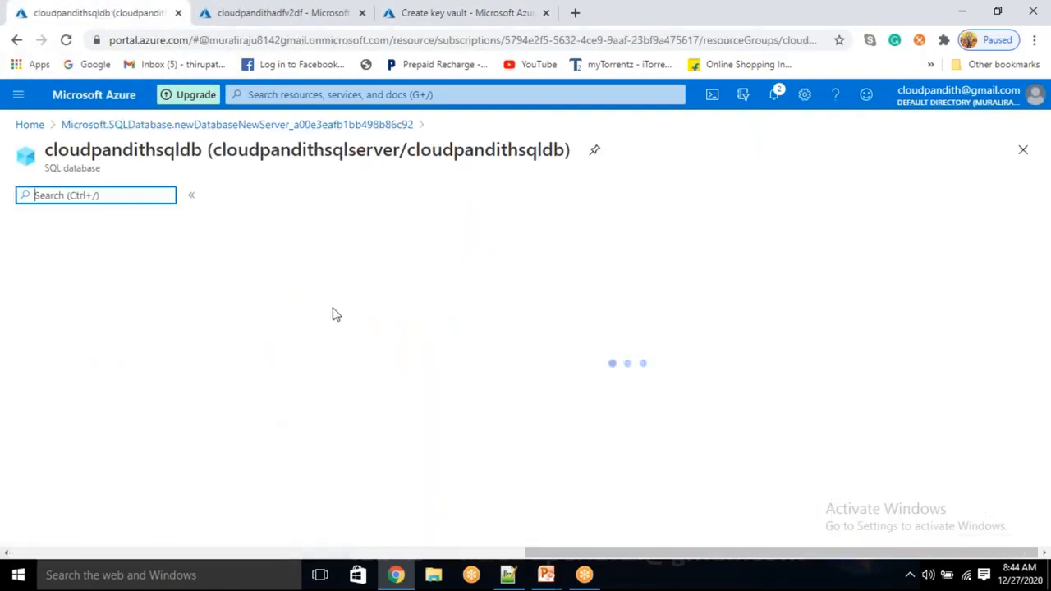
pyautogui.click(328, 10)
pyautogui.click(476, 10)
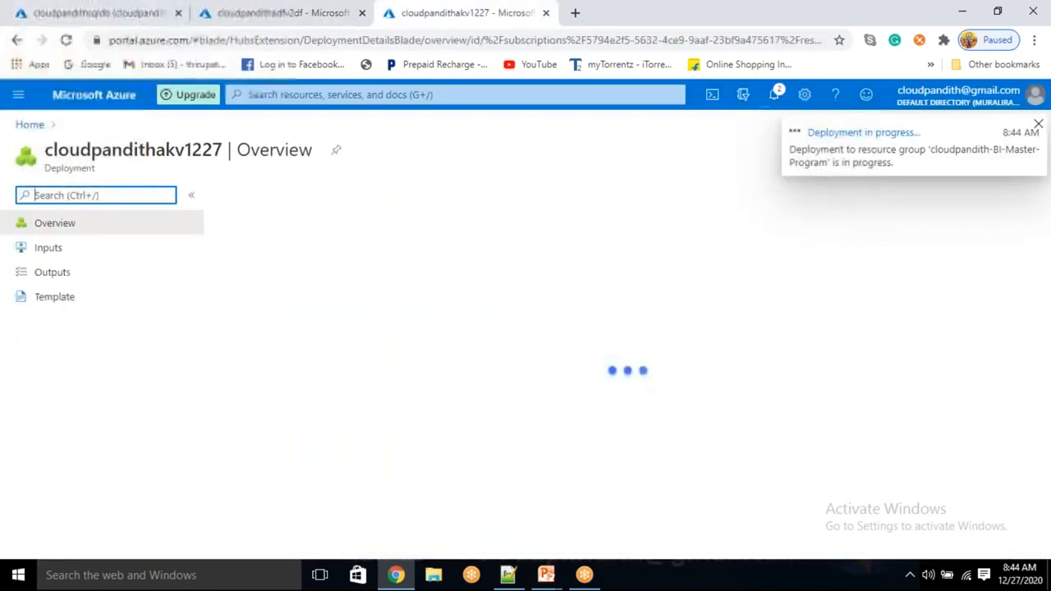
pyautogui.click(91, 12)
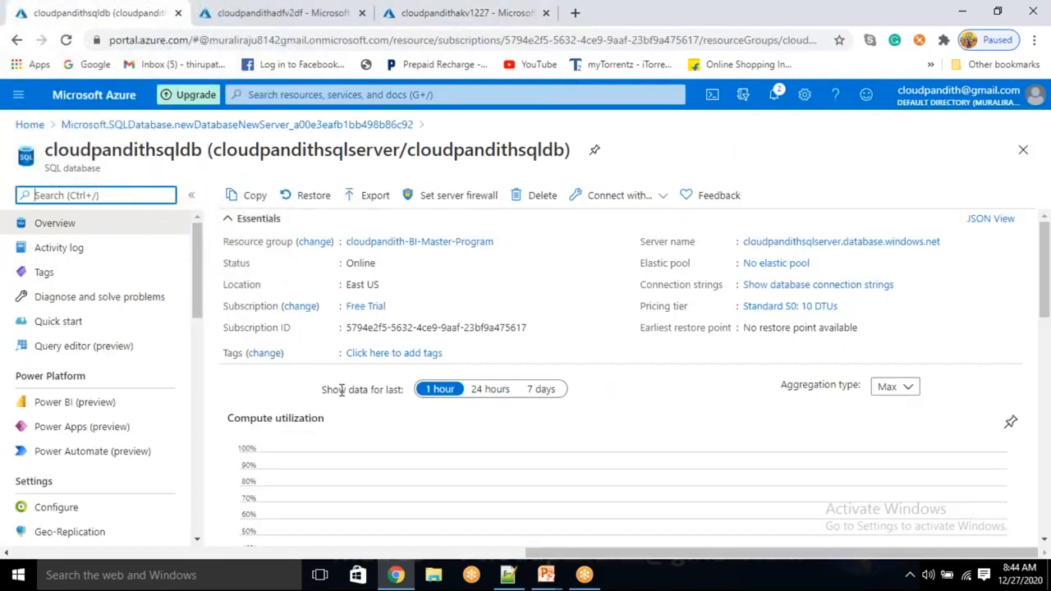
# Add the client IP to the SQL server's firewall, allow Azure services and resources to access the server, and save
pyautogui.click(444, 197)
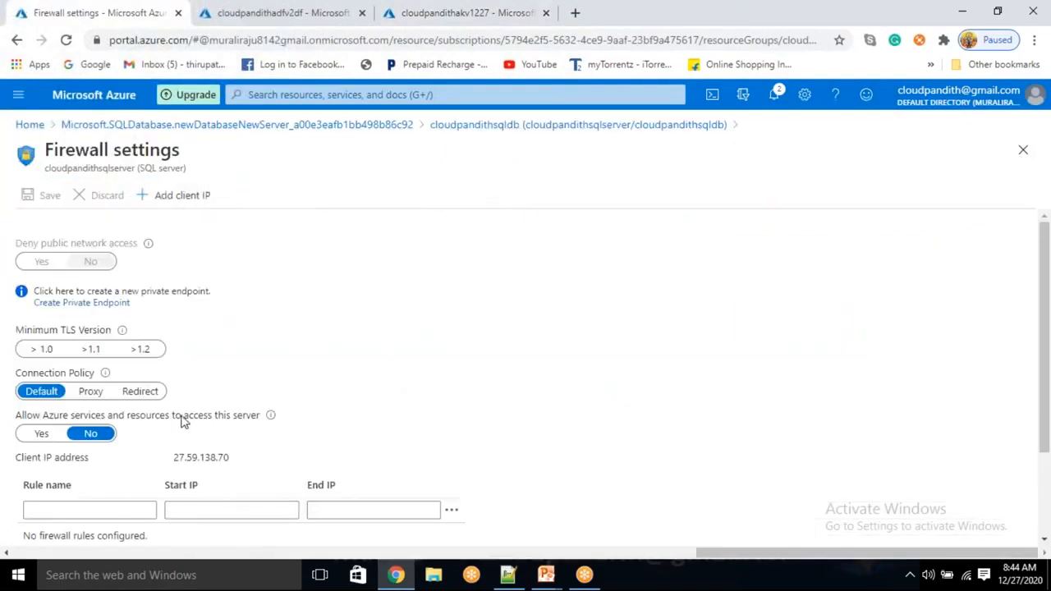
pyautogui.click(182, 196)
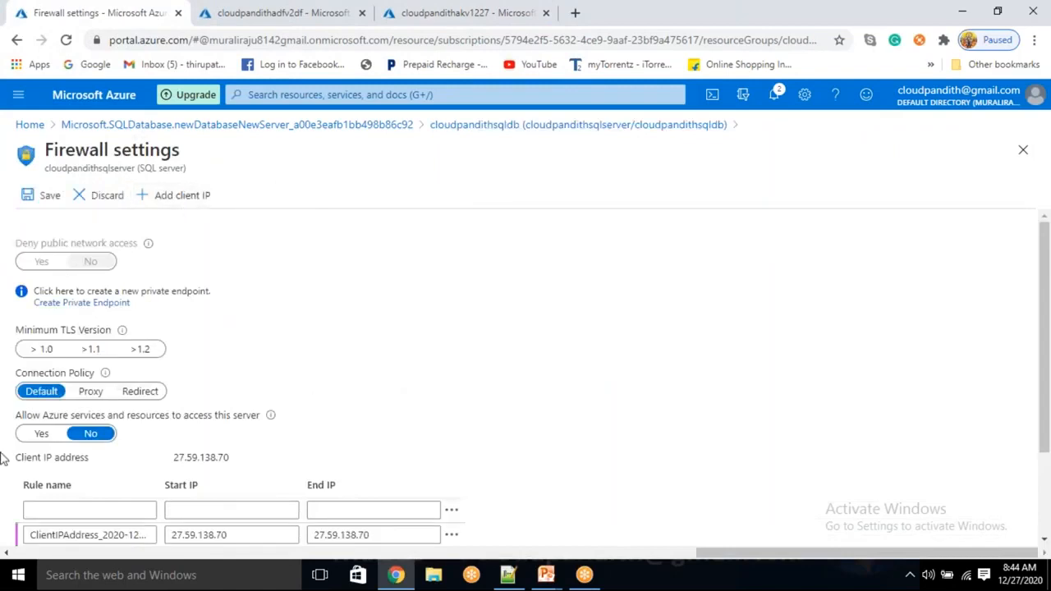
pyautogui.click(39, 432)
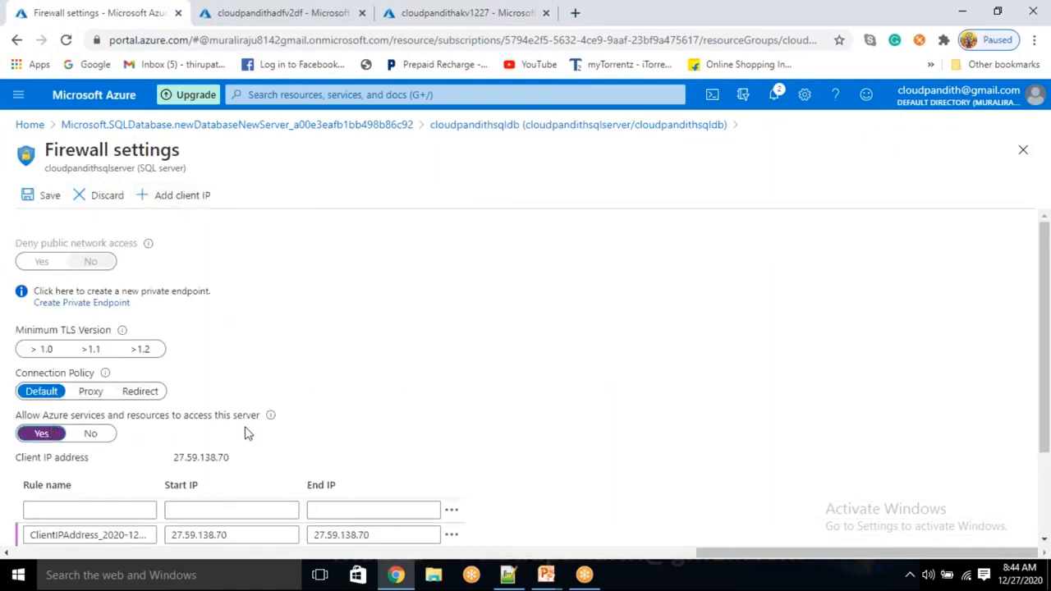
pyautogui.click(34, 196)
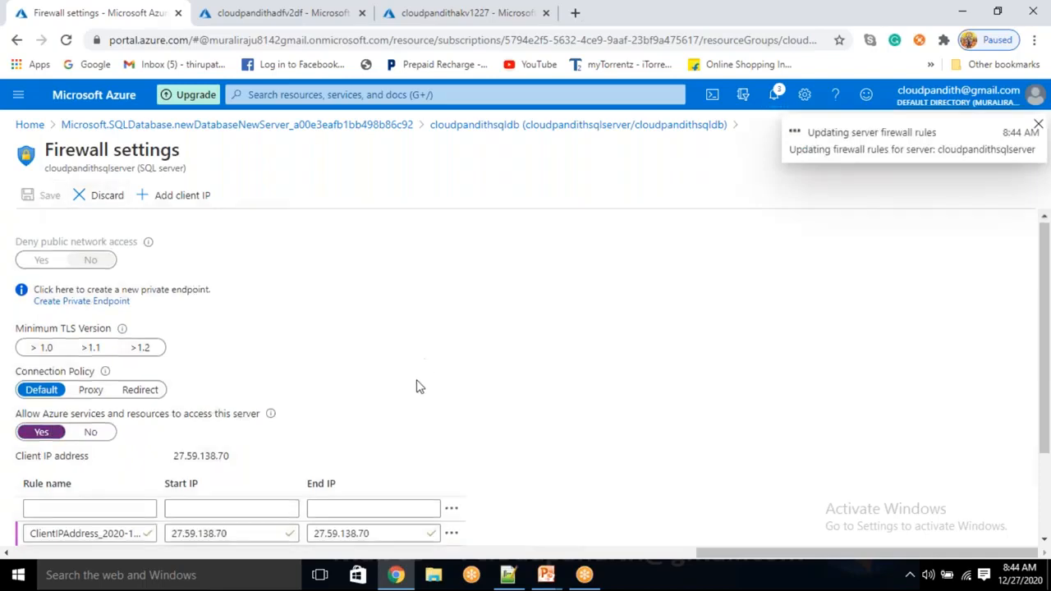
pyautogui.scroll(-1, 418, 384)
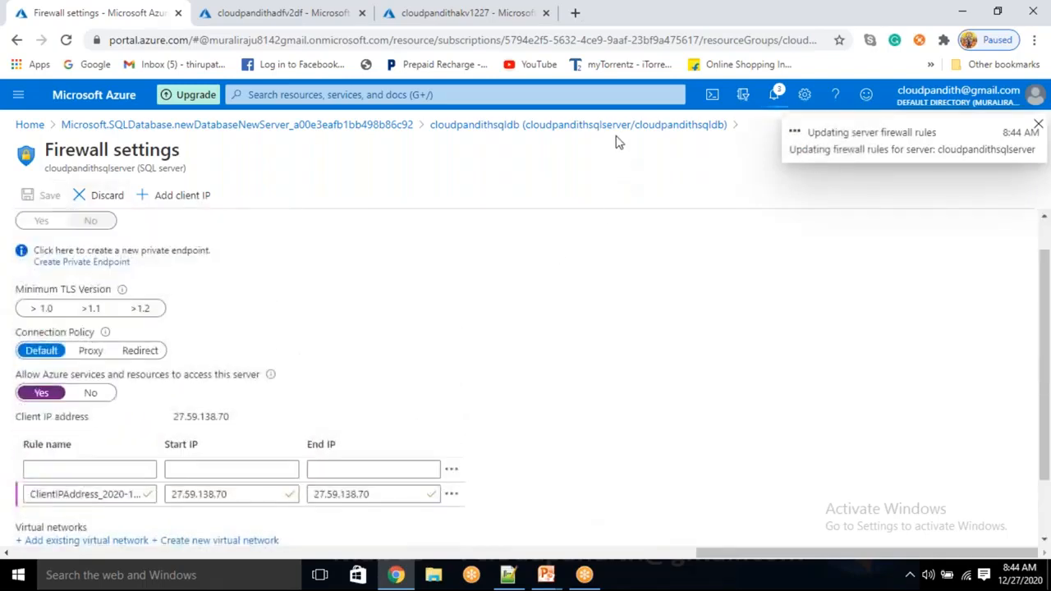
# Return to the cloudpandithsqldb overview, copy its server name, and switch to Azure Data Studio
pyautogui.click(610, 124)
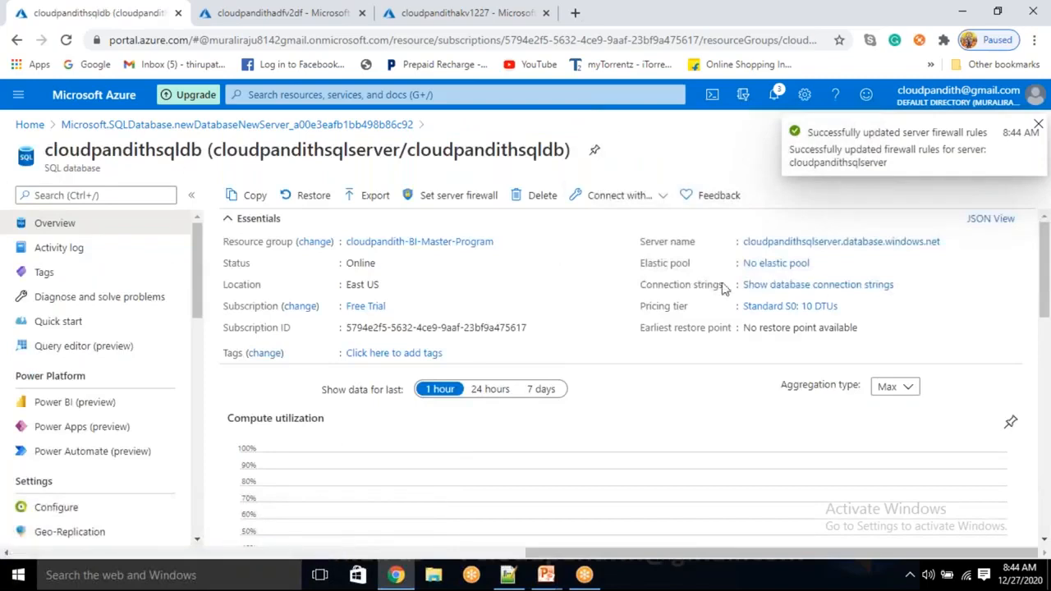
pyautogui.click(951, 243)
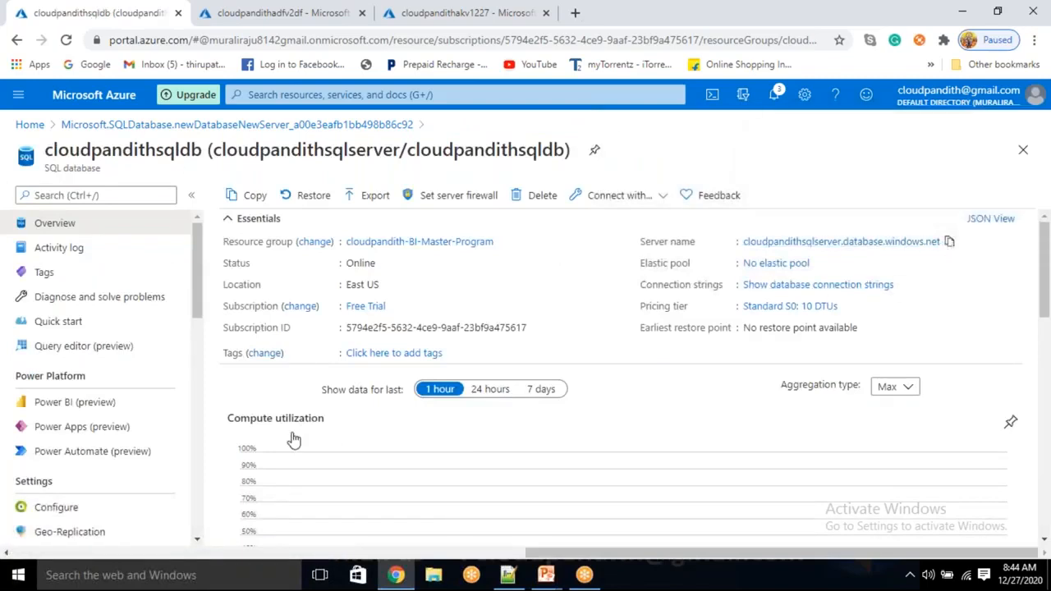
pyautogui.hotkey('alt', 'Tab')
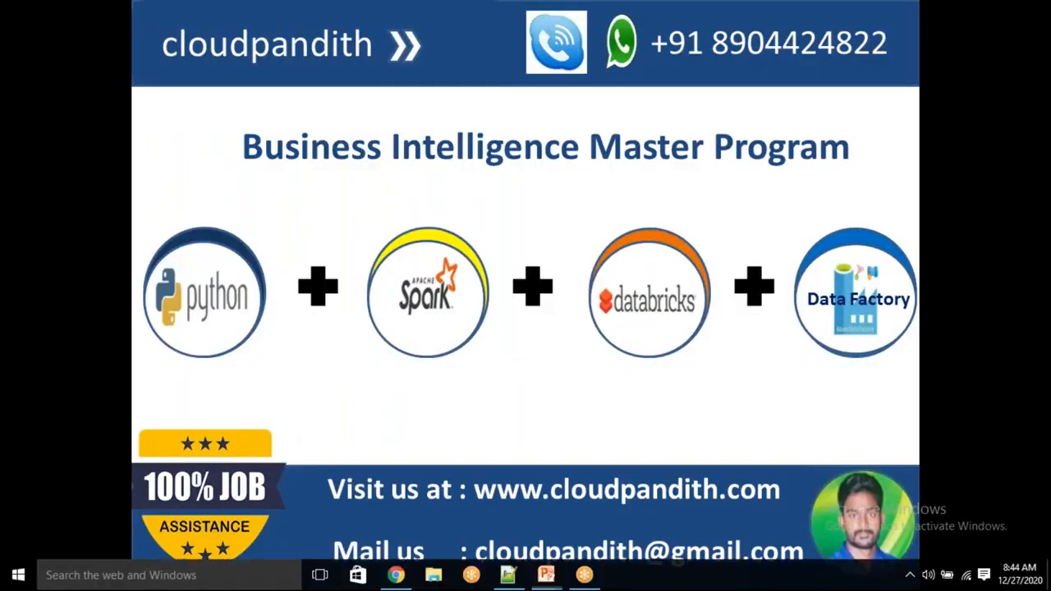
pyautogui.press('super+d')
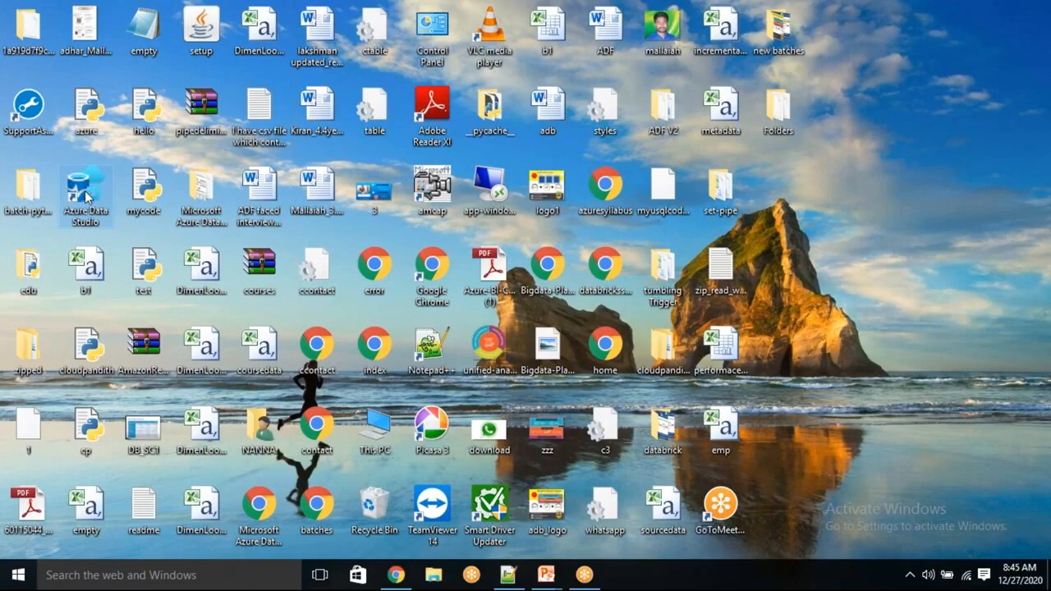
pyautogui.doubleClick(87, 194)
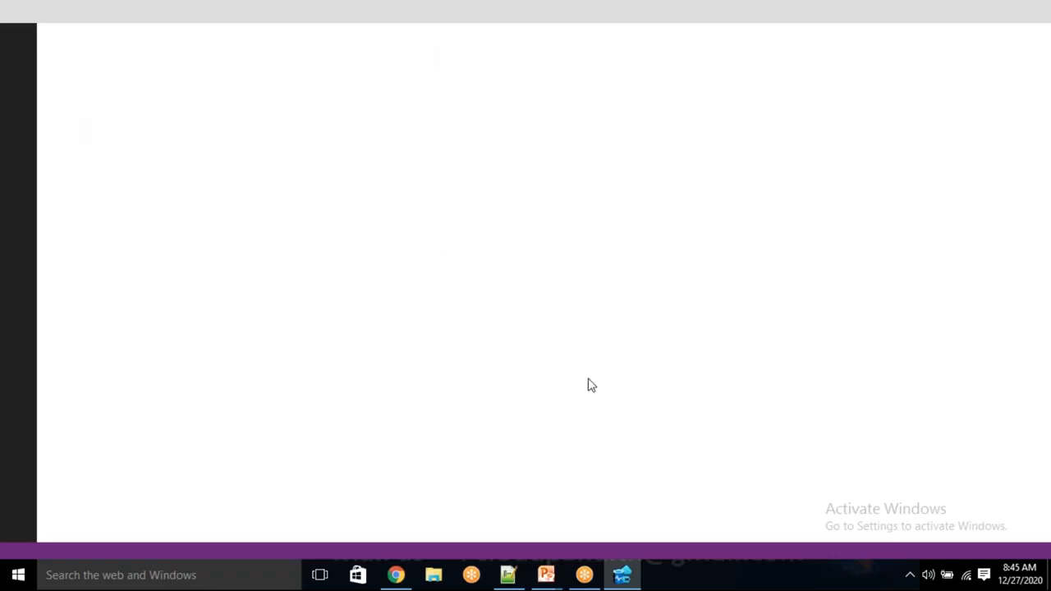
pyautogui.moveTo(626, 584)
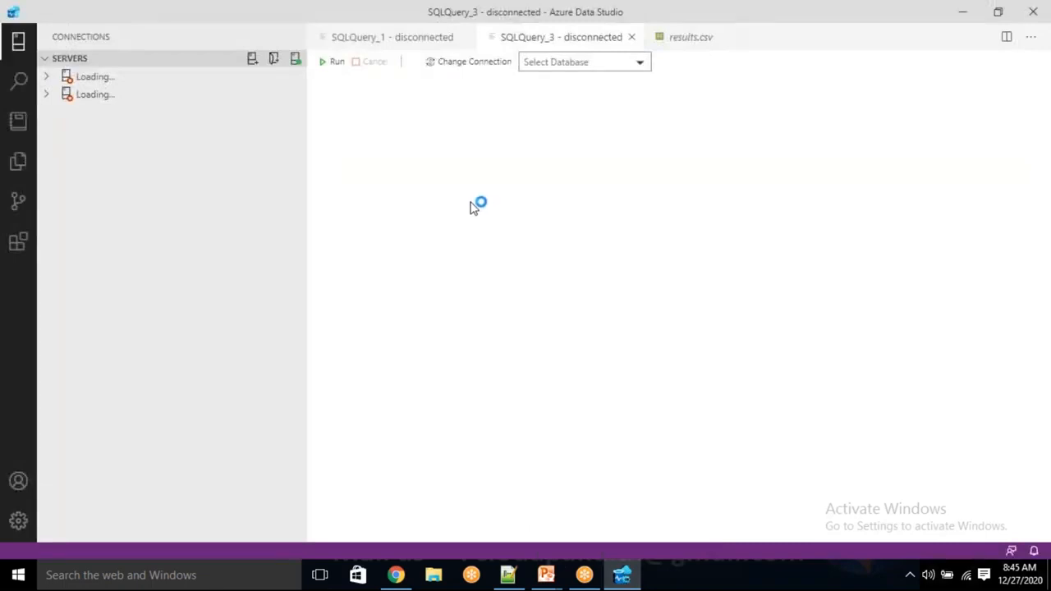
# Clear the SQLQuery_3 editor and start a new connection with cloudpandithsqlserver.database.windows.net as the server, dismissing the notifications
pyautogui.moveTo(496, 124); pyautogui.dragTo(337, 89)
pyautogui.press('Delete')
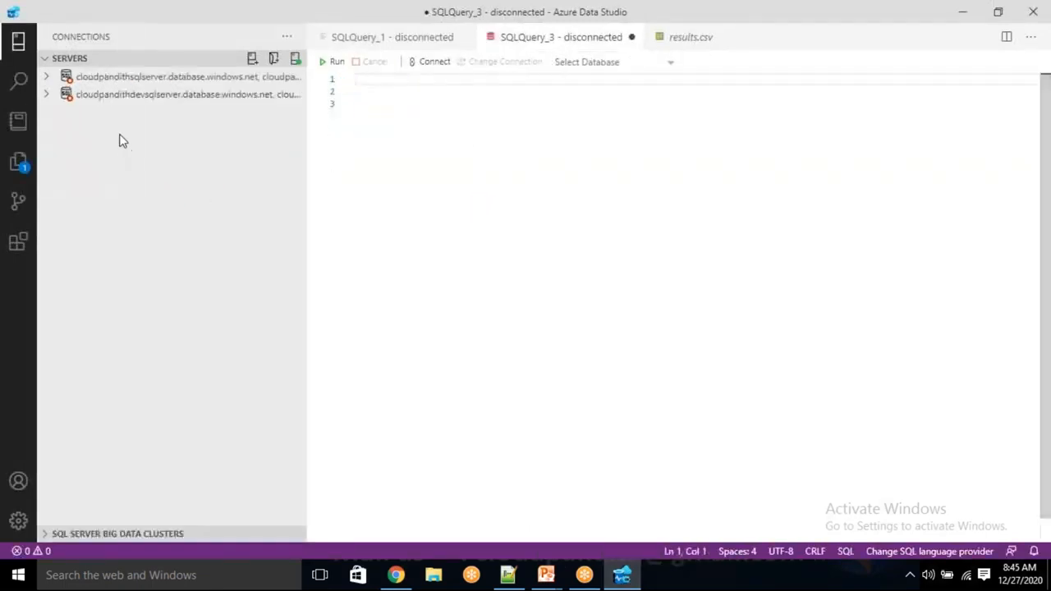
pyautogui.click(252, 59)
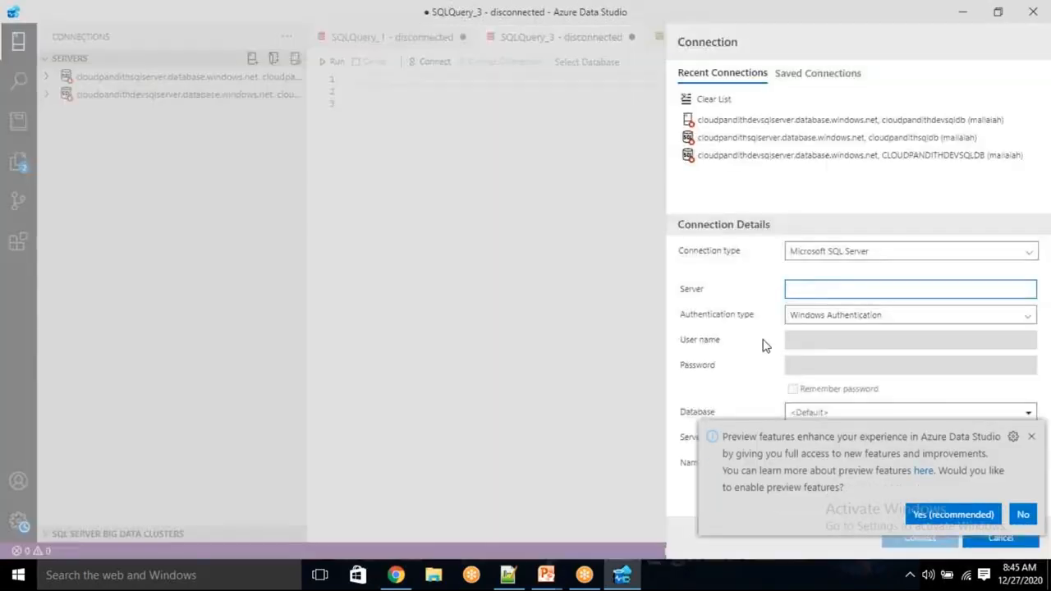
pyautogui.click(1033, 437)
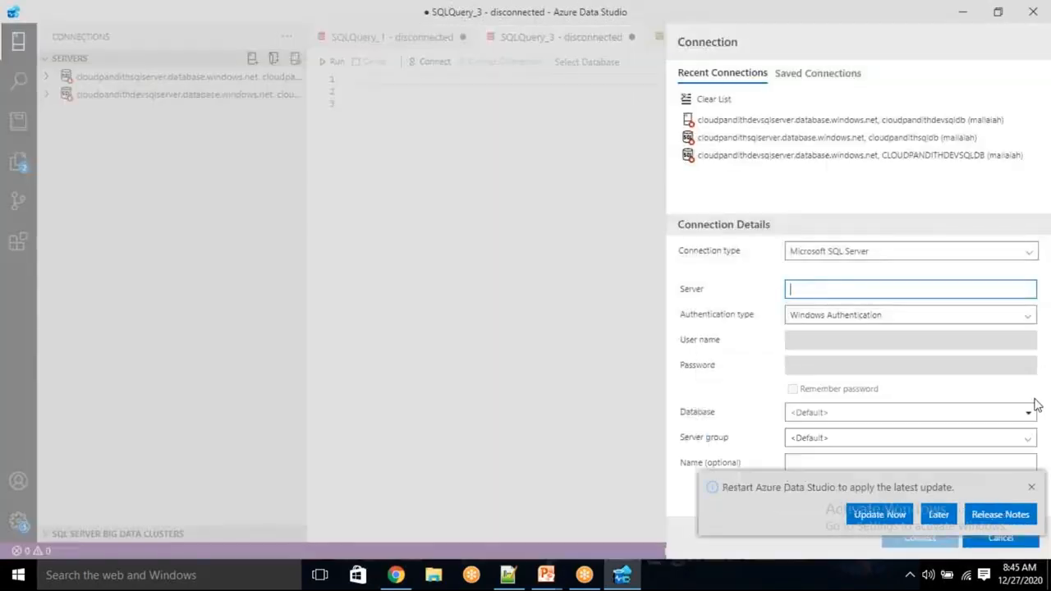
pyautogui.click(1033, 486)
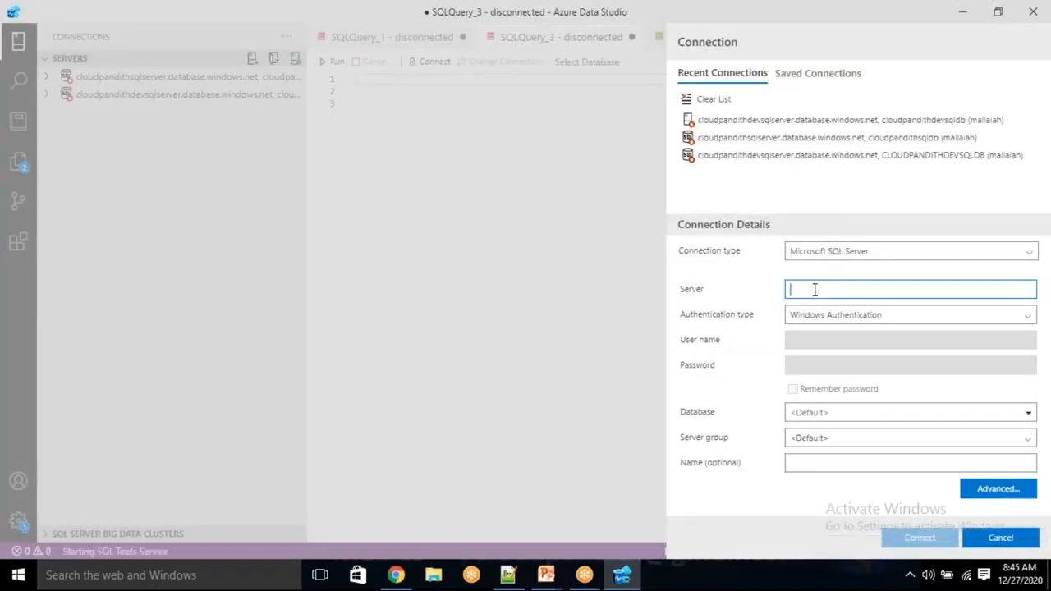
pyautogui.write('cloudpandithsqlserver.database.windows.net')
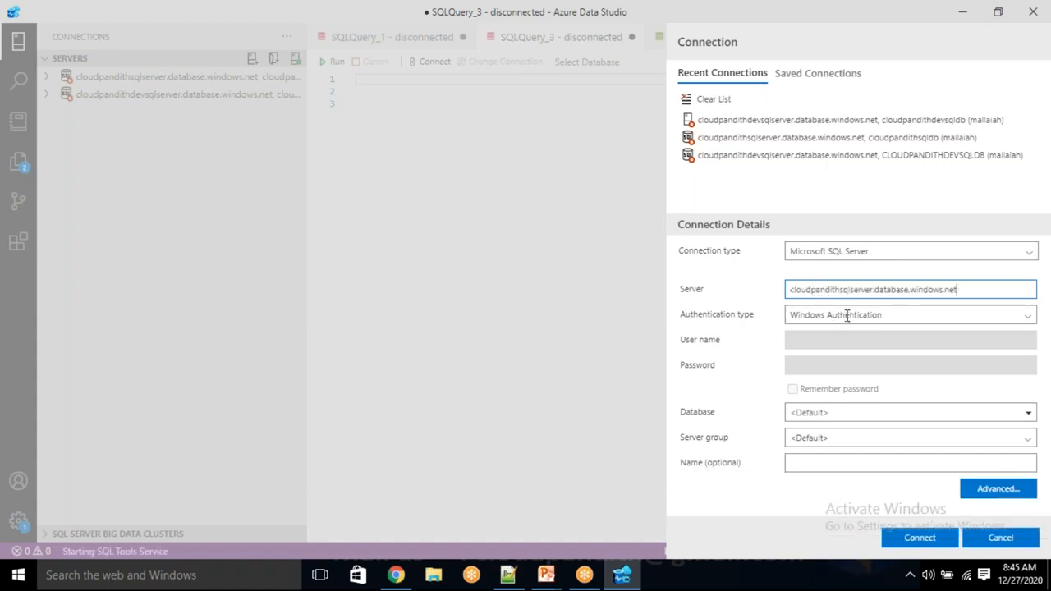
# Set the authentication type to SQL Login and enter the server admin's user name and password
pyautogui.click(847, 317)
pyautogui.click(841, 328)
pyautogui.click(830, 338)
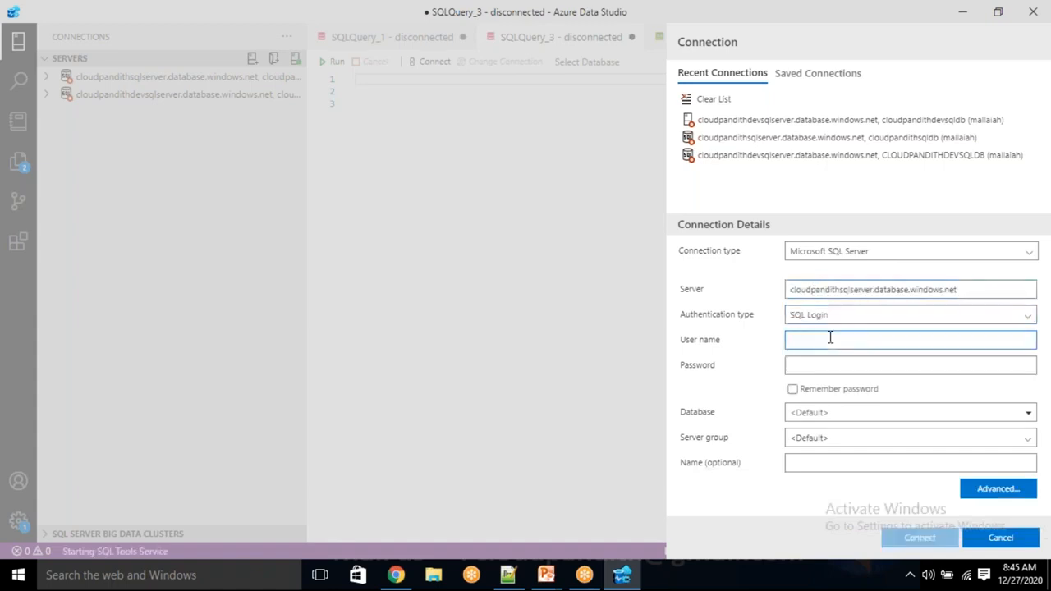
pyautogui.write('mallaiah')
pyautogui.press('Tab')
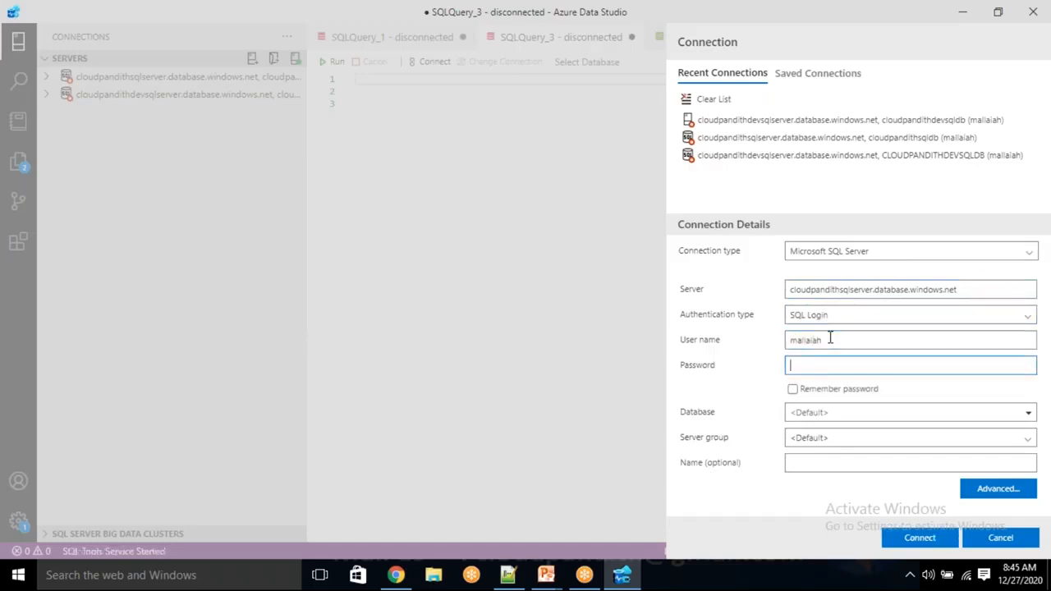
pyautogui.write('p')
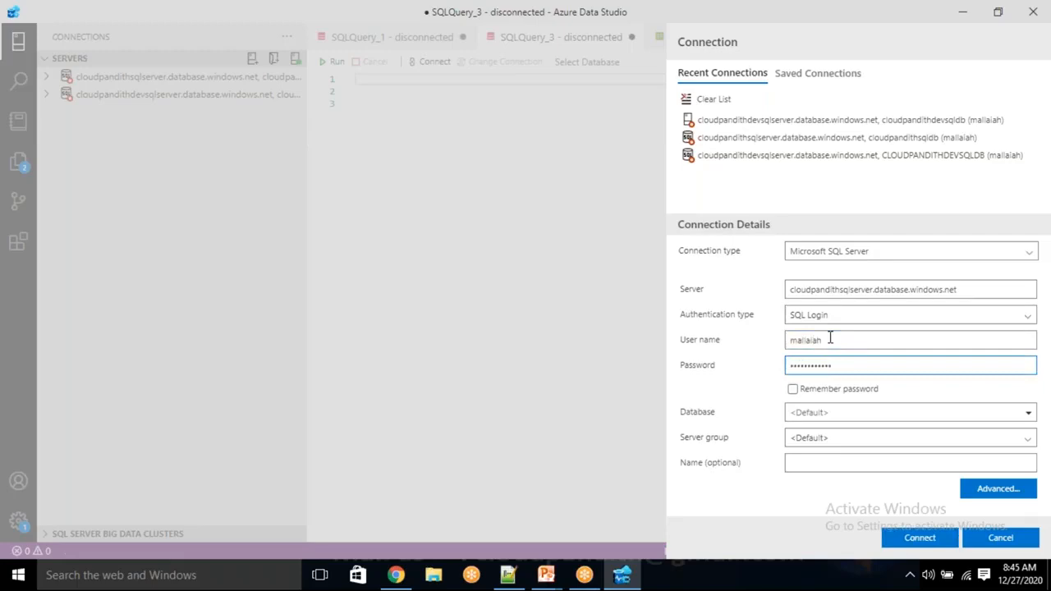
# Copy the database name cloudpandithsqldb from the Azure portal, use it as the connection's database, and connect
pyautogui.click(829, 413)
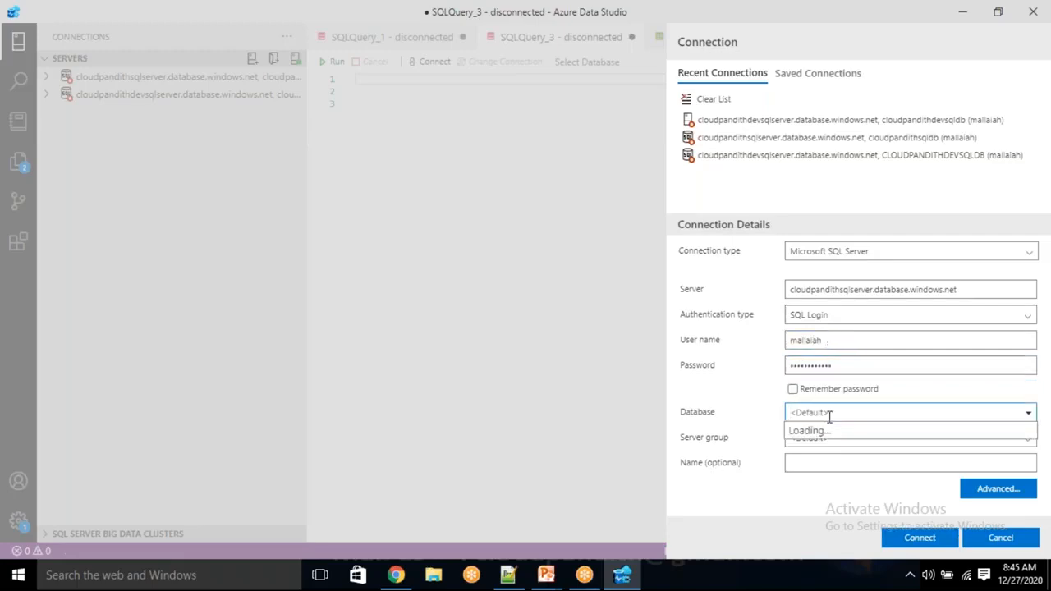
pyautogui.click(398, 575)
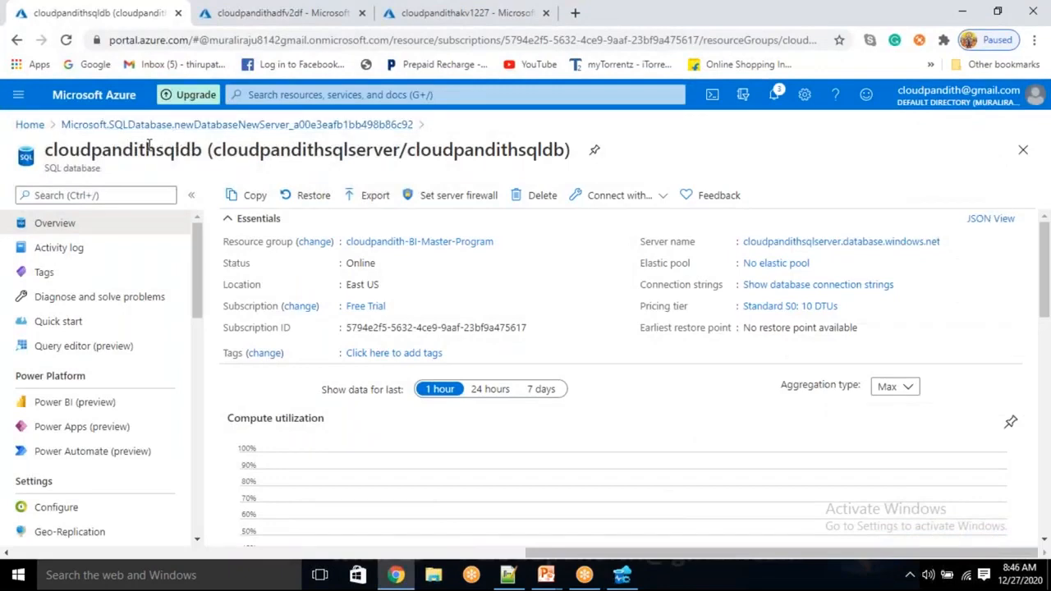
pyautogui.doubleClick(149, 149)
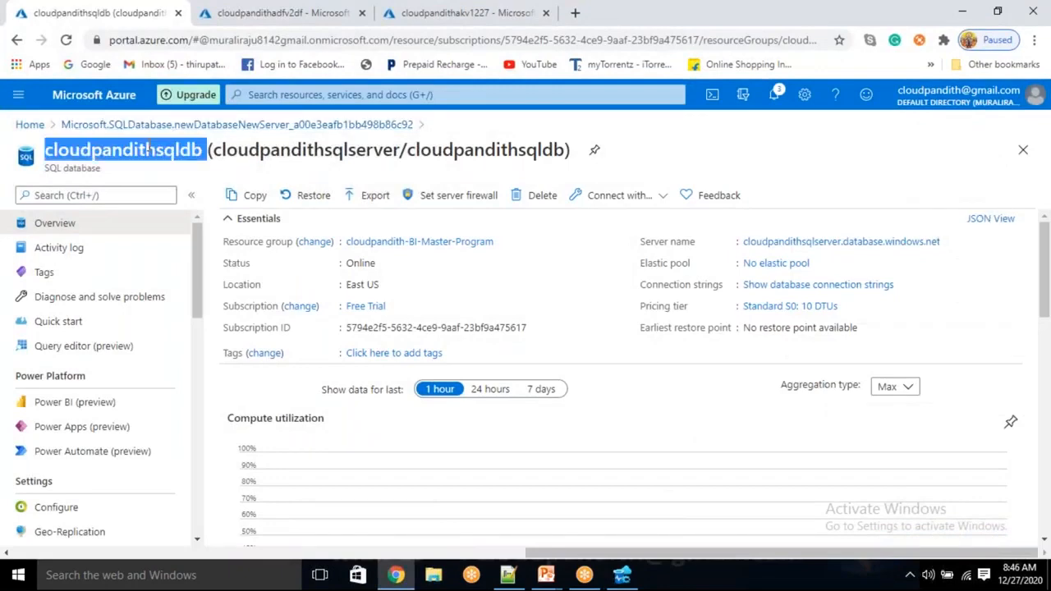
pyautogui.hotkey('ctrl', 'c')
pyautogui.hotkey('alt', 'Tab')
pyautogui.hotkey('ctrl', 'v')
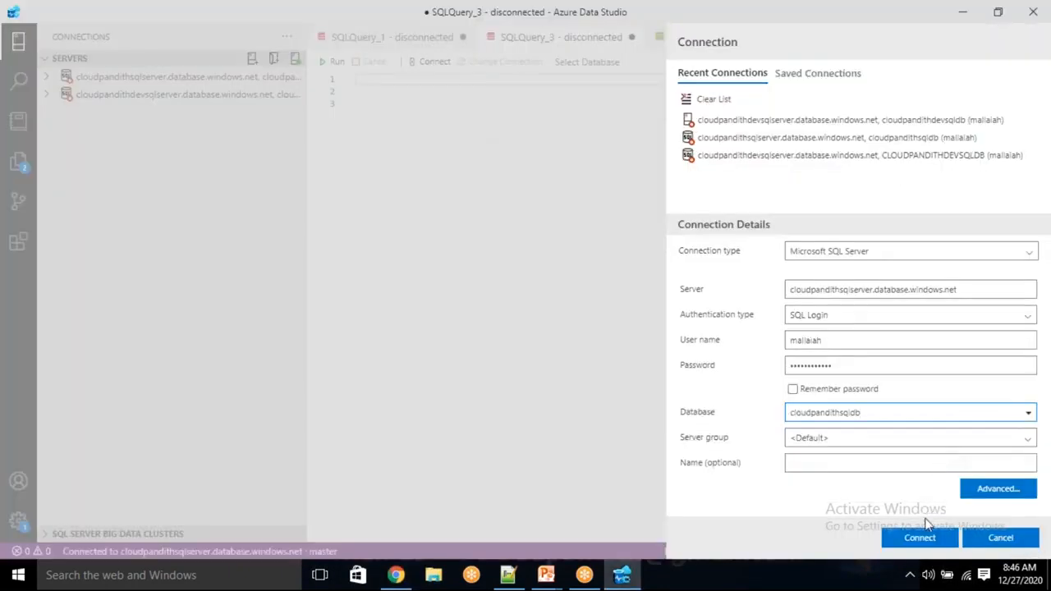
pyautogui.click(918, 539)
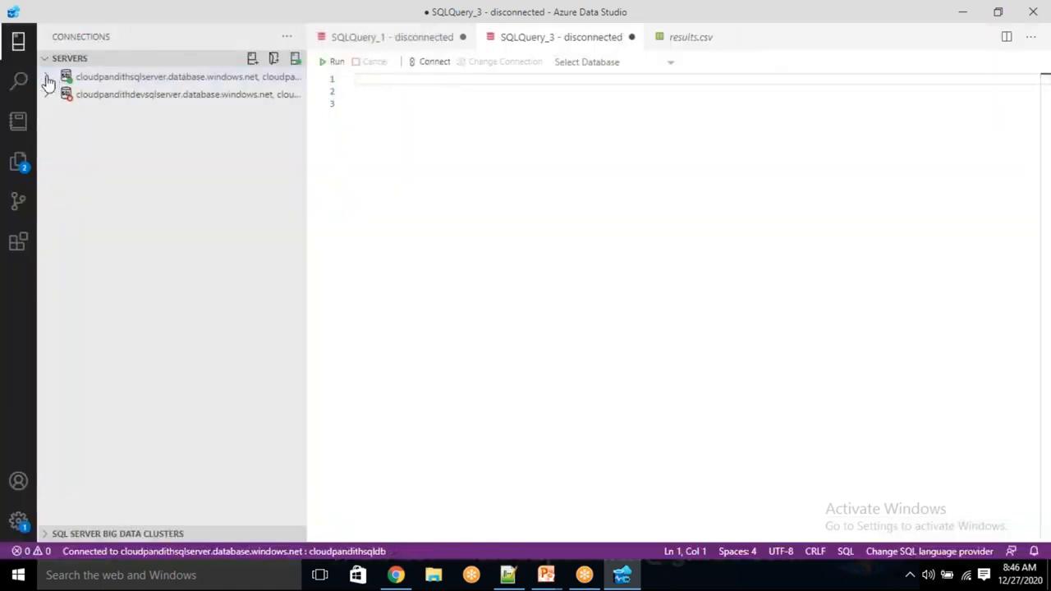
# Expand the connected cloudpandithsqlserver and close all editor tabs except SQLQuery_3, discarding the changes to SQLQuery_1
pyautogui.click(47, 80)
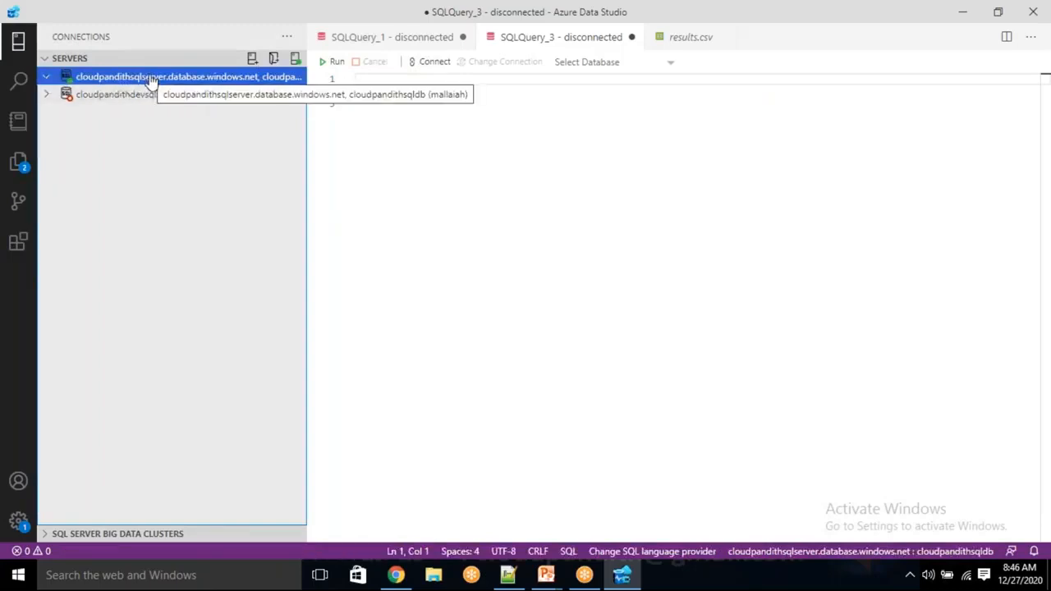
pyautogui.rightClick(561, 41)
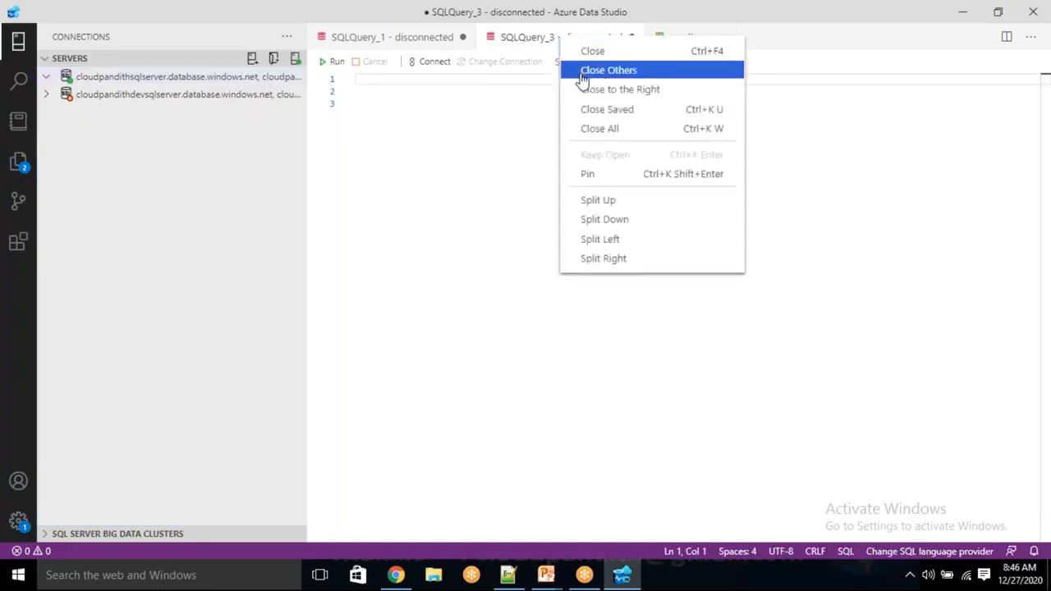
pyautogui.click(583, 74)
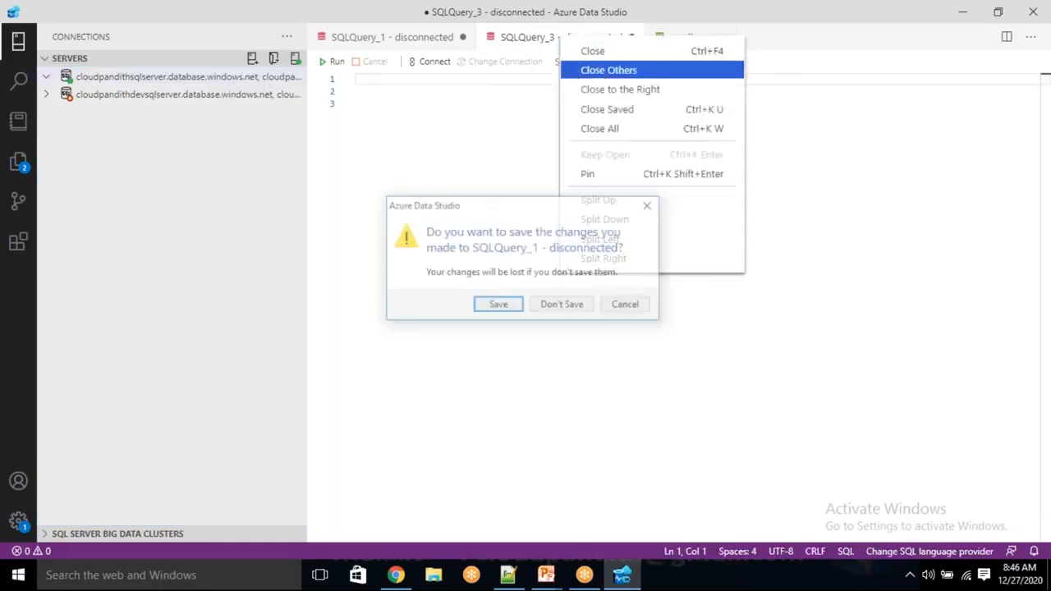
pyautogui.click(561, 304)
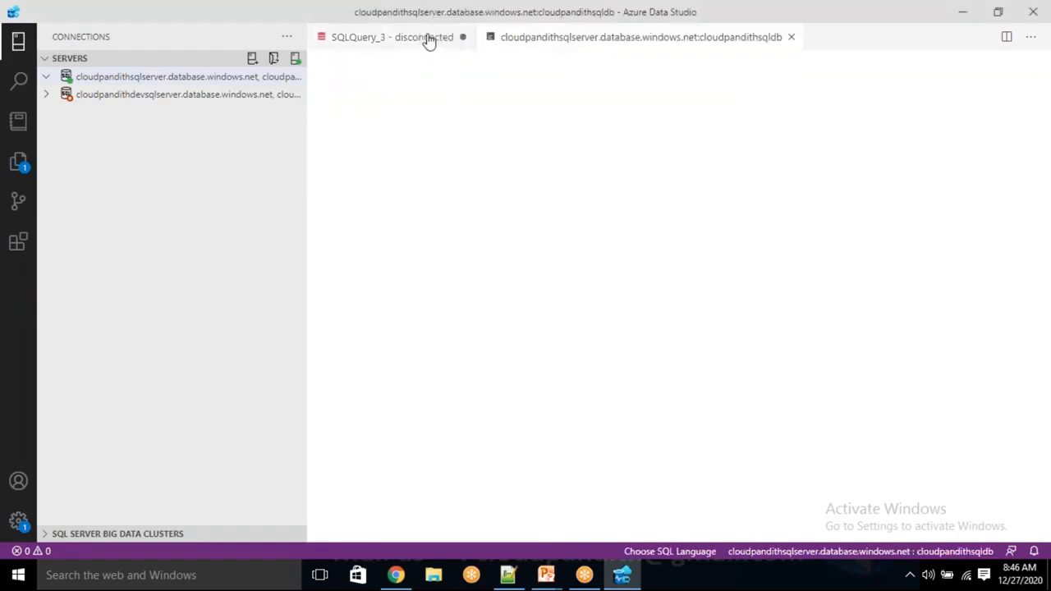
pyautogui.rightClick(427, 41)
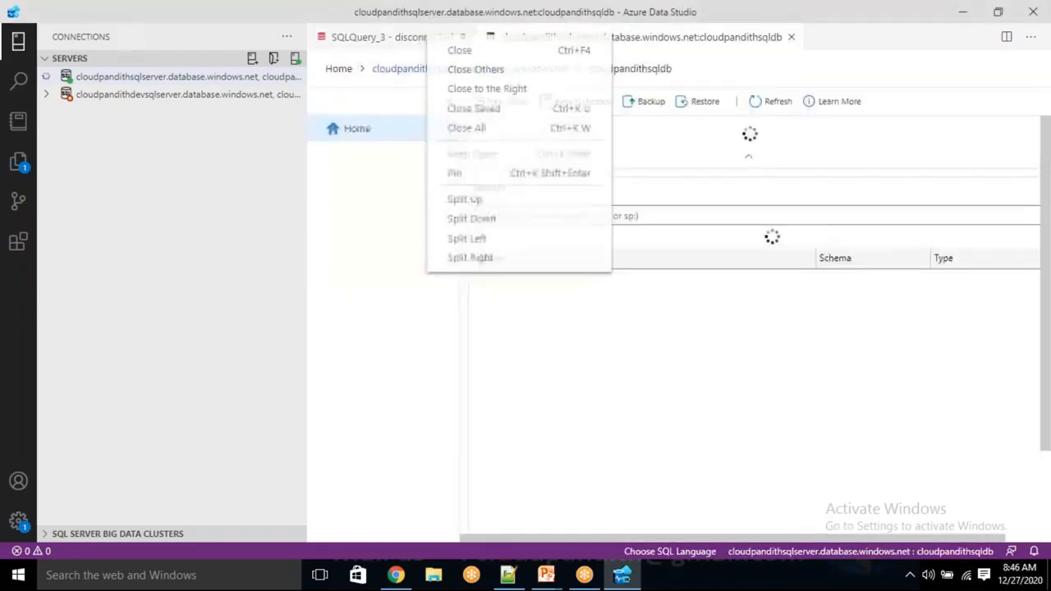
pyautogui.rightClick(429, 41)
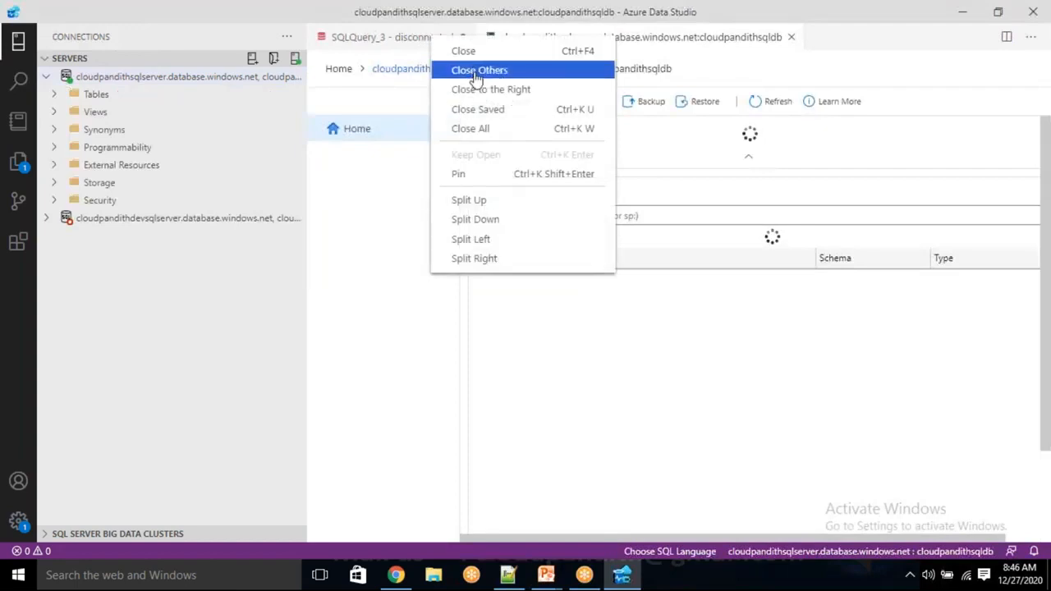
pyautogui.click(479, 70)
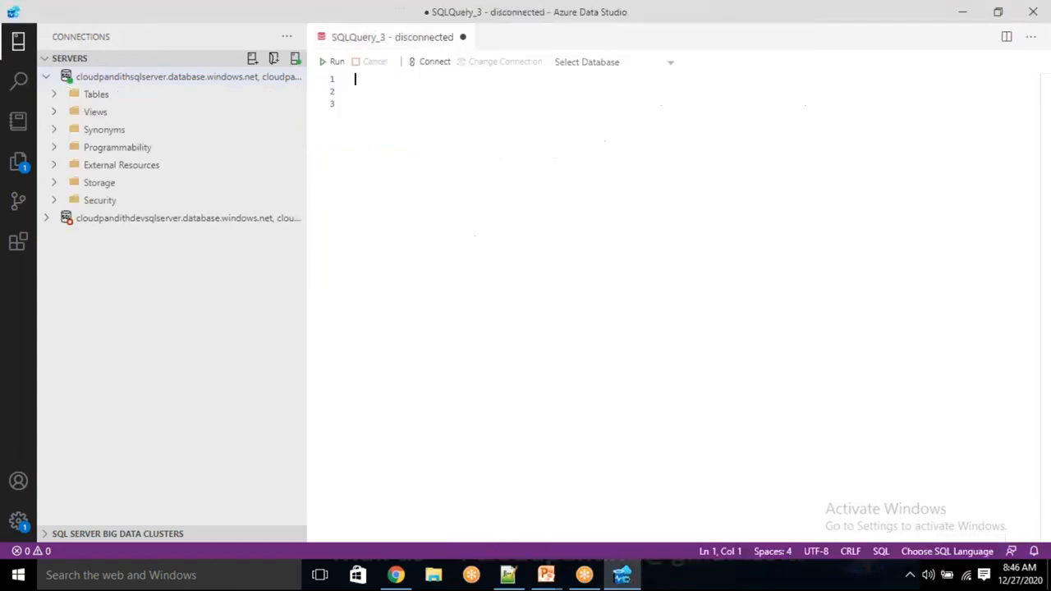
# Create a new query on the cloudpandithsqlserver connection and expand the server's object folders
pyautogui.click(156, 85)
pyautogui.rightClick(155, 85)
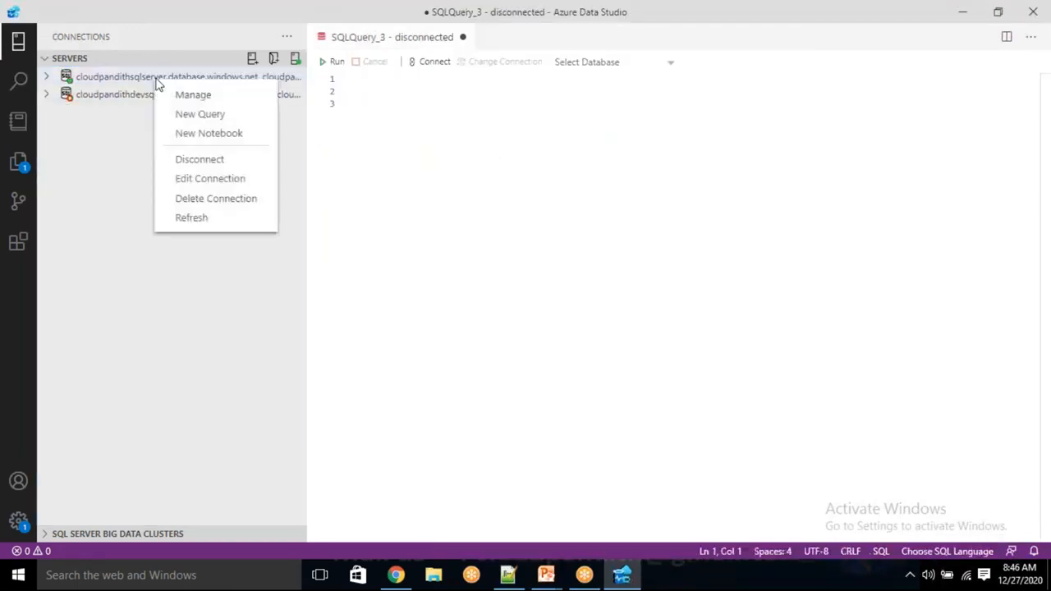
pyautogui.click(197, 112)
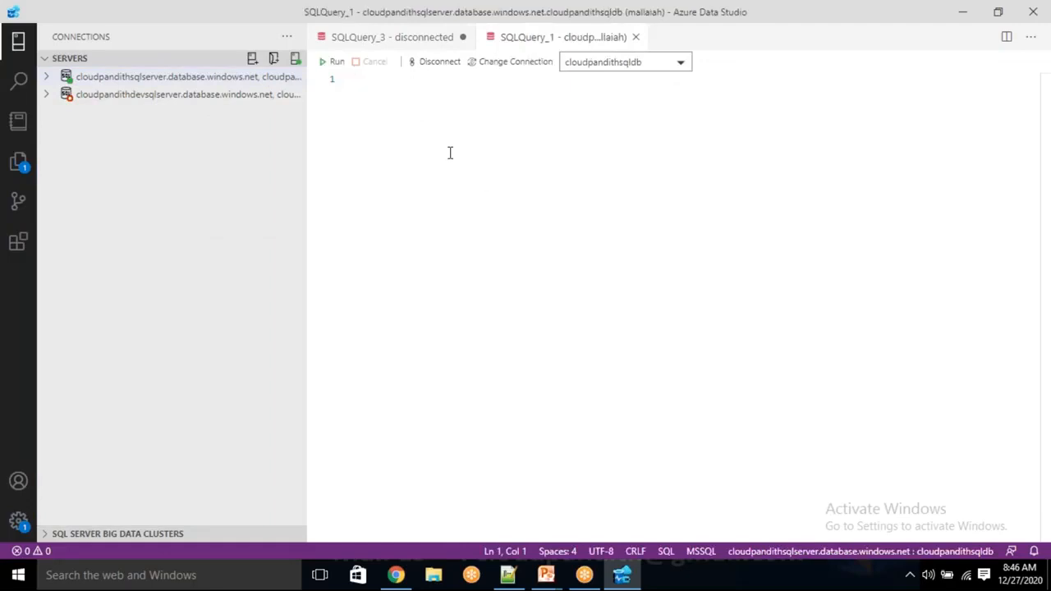
pyautogui.click(49, 78)
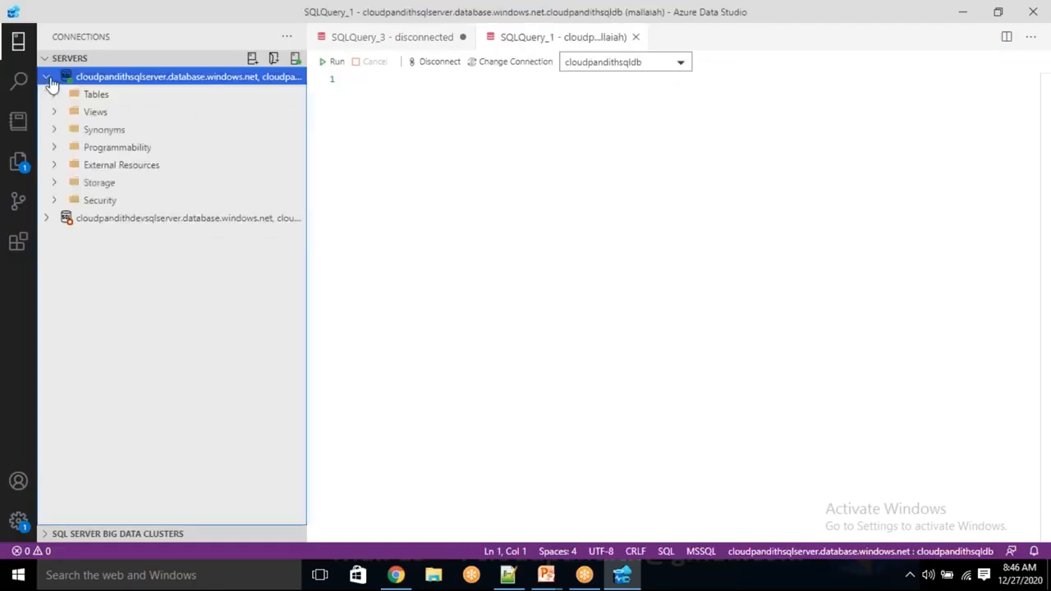
pyautogui.click(117, 218)
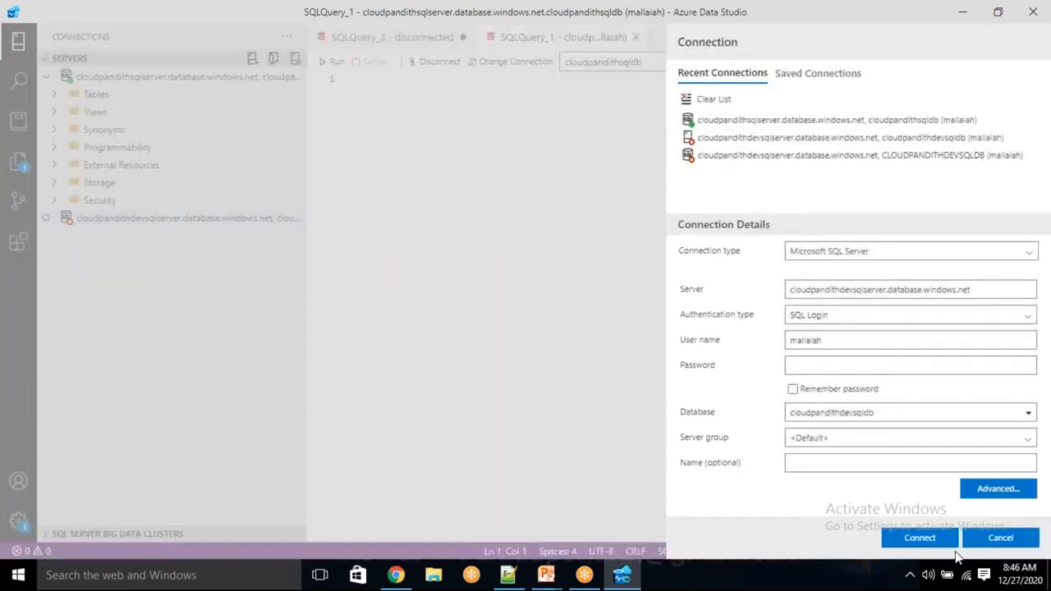
pyautogui.click(1021, 538)
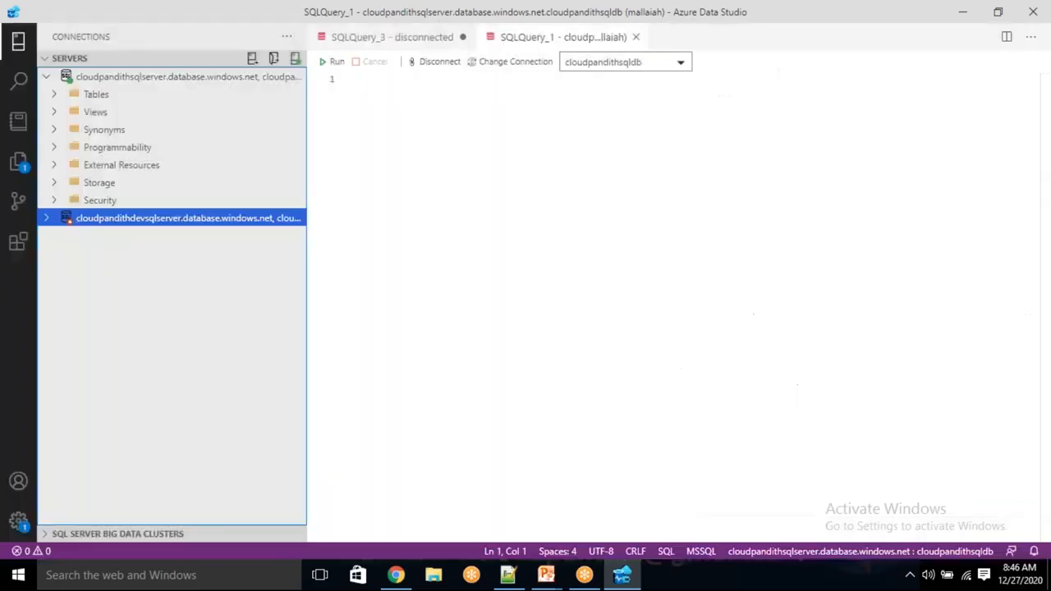
pyautogui.click(1008, 544)
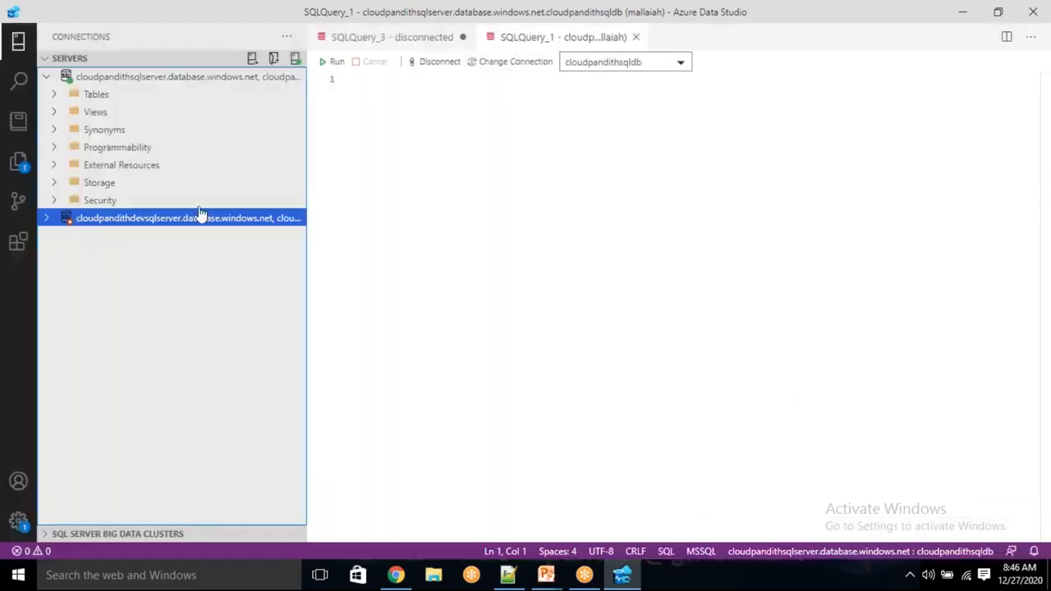
pyautogui.click(285, 41)
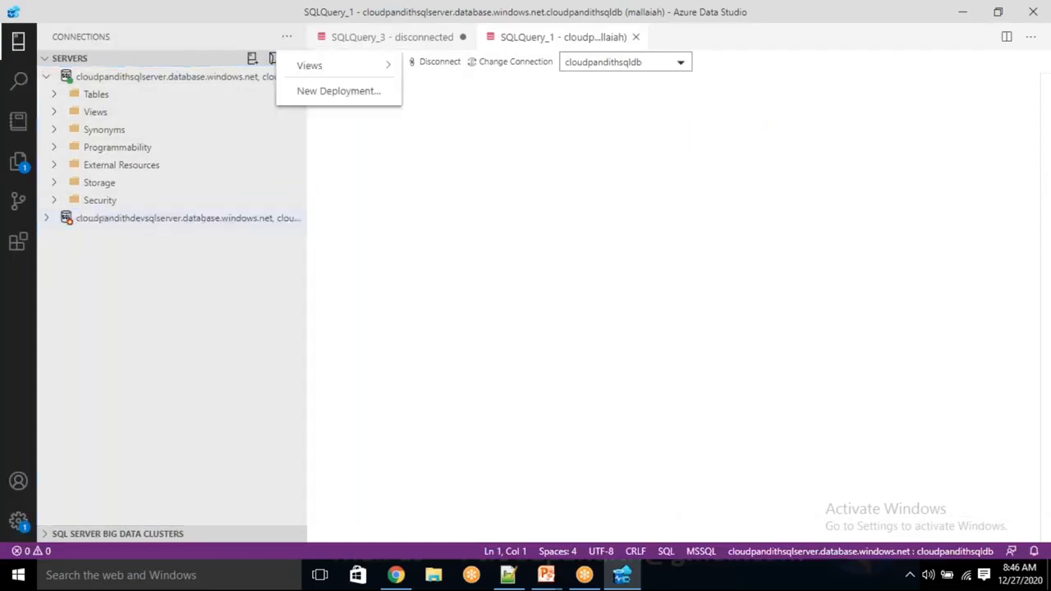
pyautogui.press('Escape')
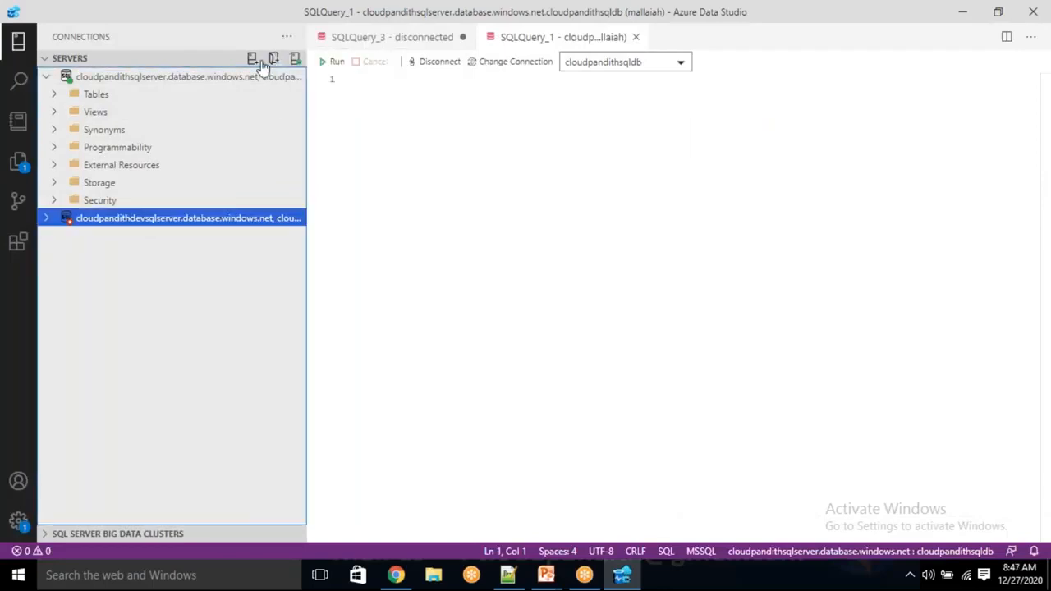
# Delete the cloudpandithdevsqlserver connection and expand the Tables folder of cloudpandithsqlserver
pyautogui.rightClick(72, 220)
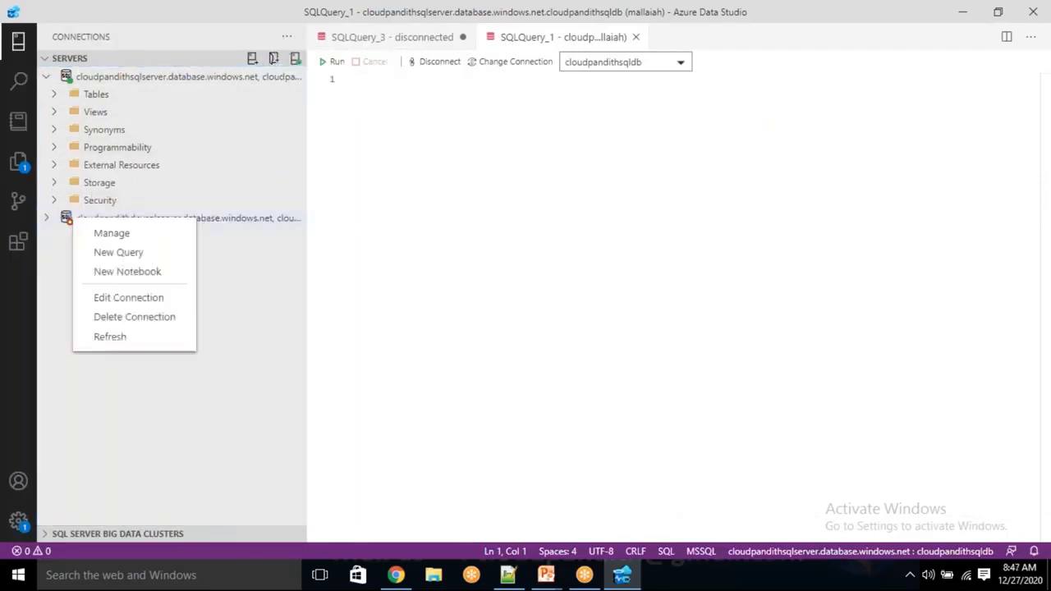
pyautogui.click(114, 319)
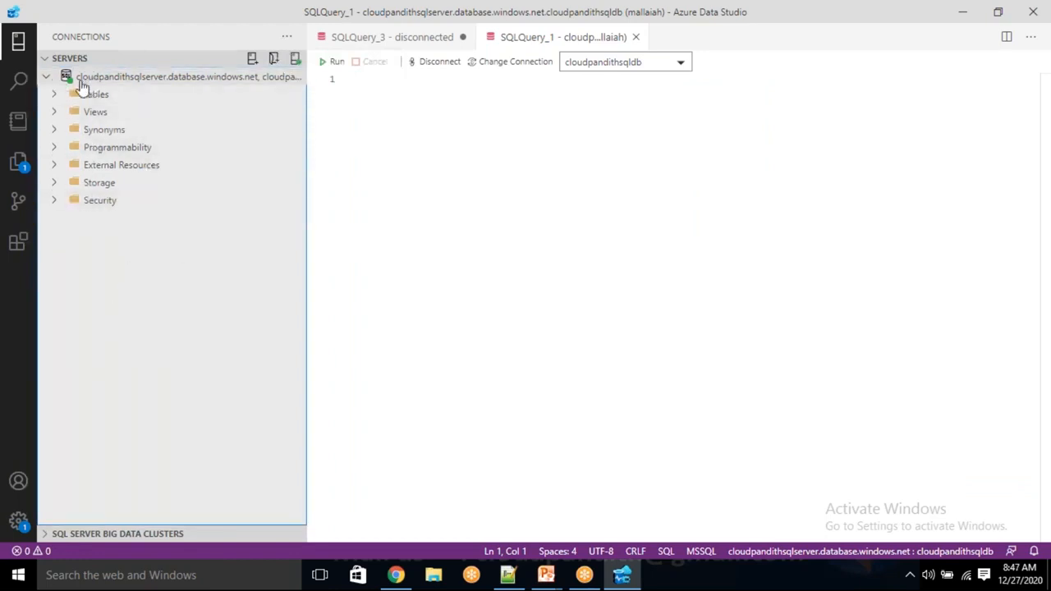
pyautogui.click(55, 95)
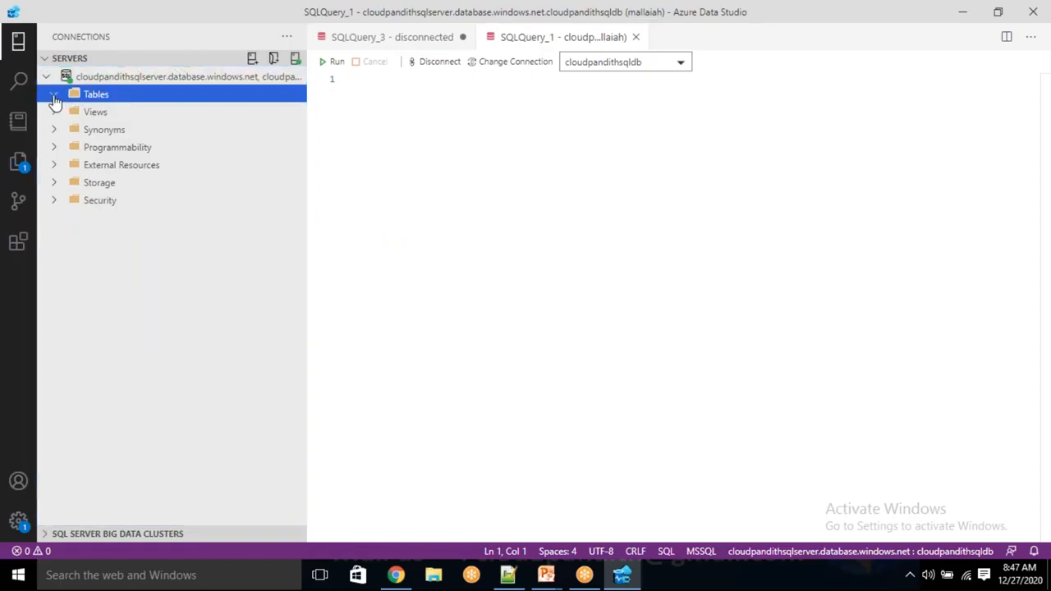
pyautogui.click(54, 96)
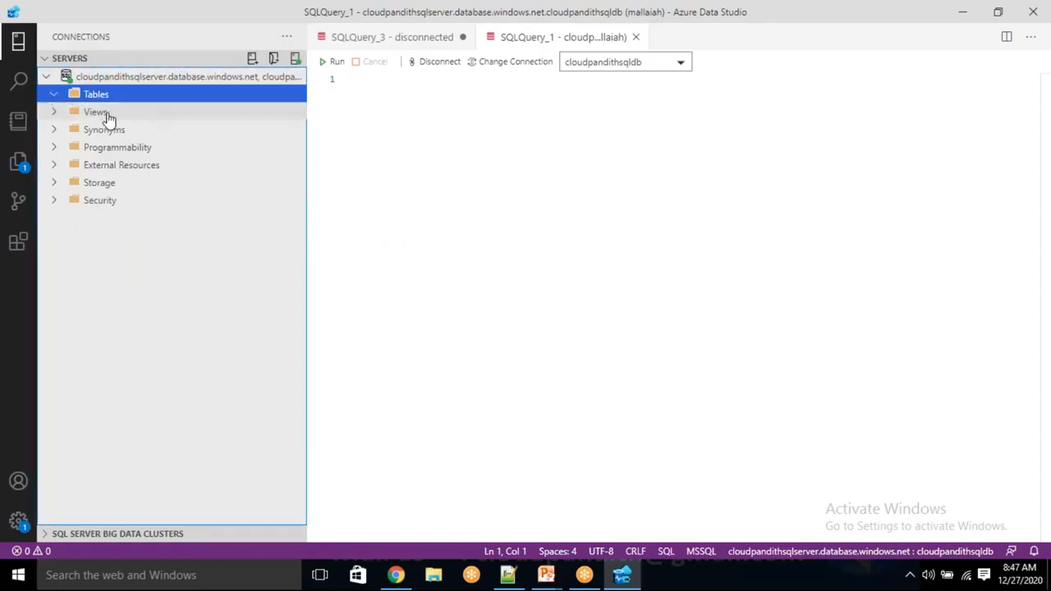
# Copy the CREATE TABLE CreditScore statement from the file new 18 in Notepad++ into SQLQuery_1 in Azure Data Studio and run it
pyautogui.click(445, 98)
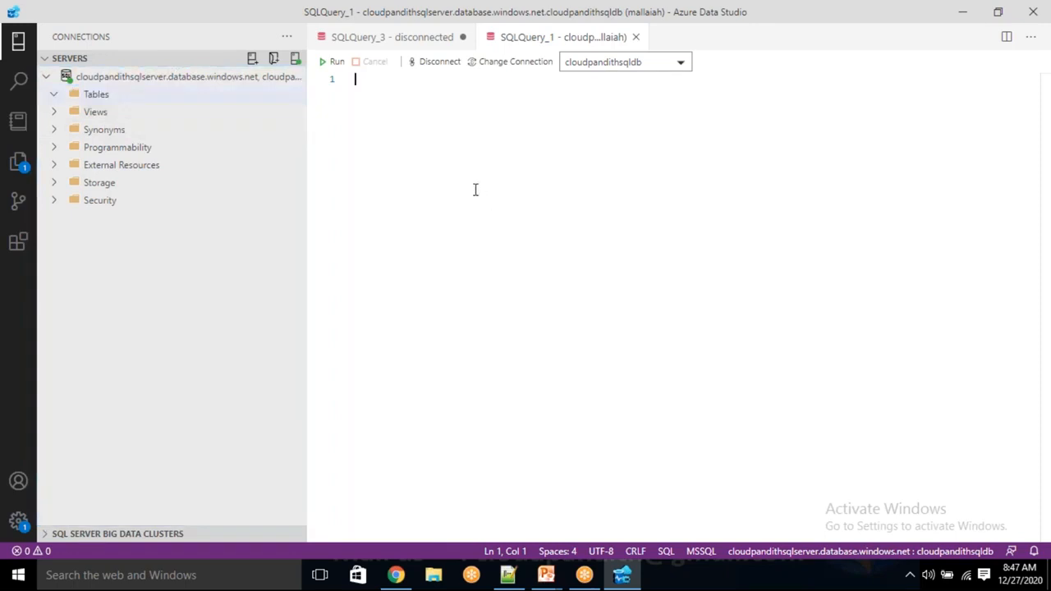
pyautogui.click(515, 577)
pyautogui.scroll(8, 470, 323)
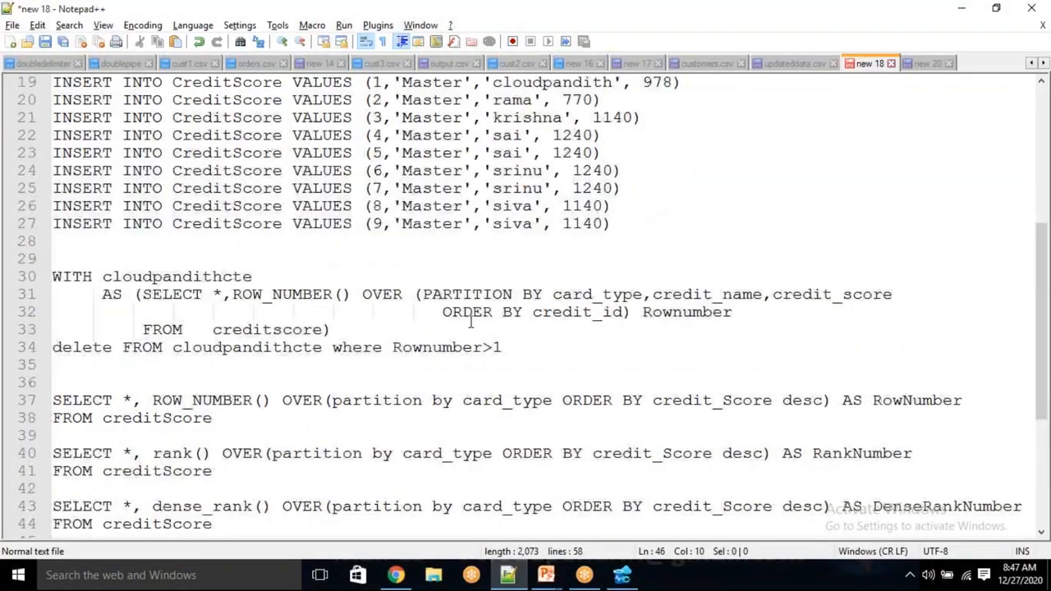
pyautogui.moveTo(78, 190); pyautogui.dragTo(52, 82)
pyautogui.hotkey('ctrl', 'c')
pyautogui.hotkey('alt', 'Tab')
pyautogui.hotkey('ctrl', 'v')
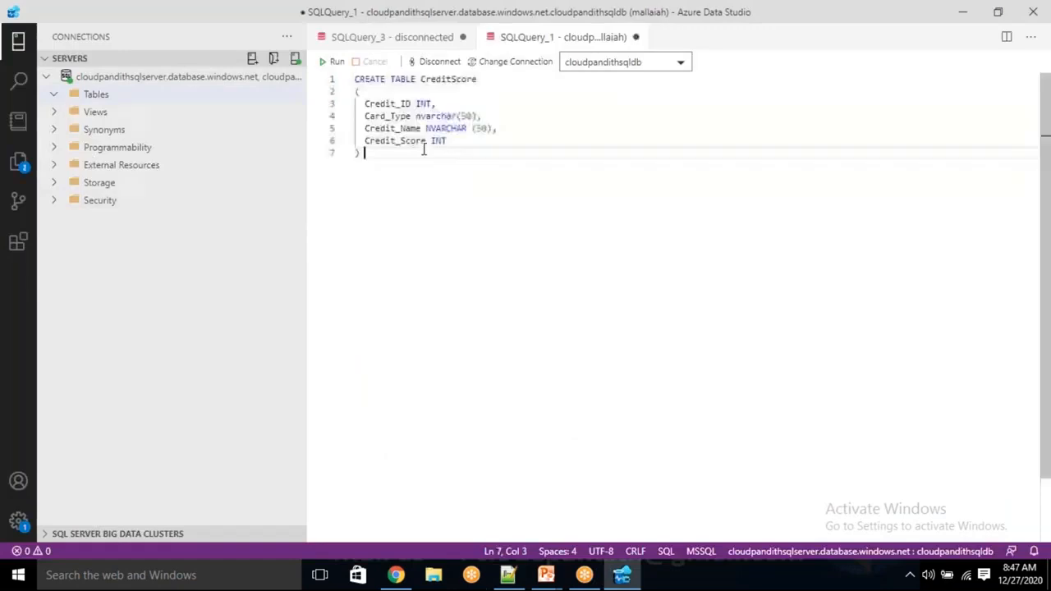
pyautogui.click(337, 64)
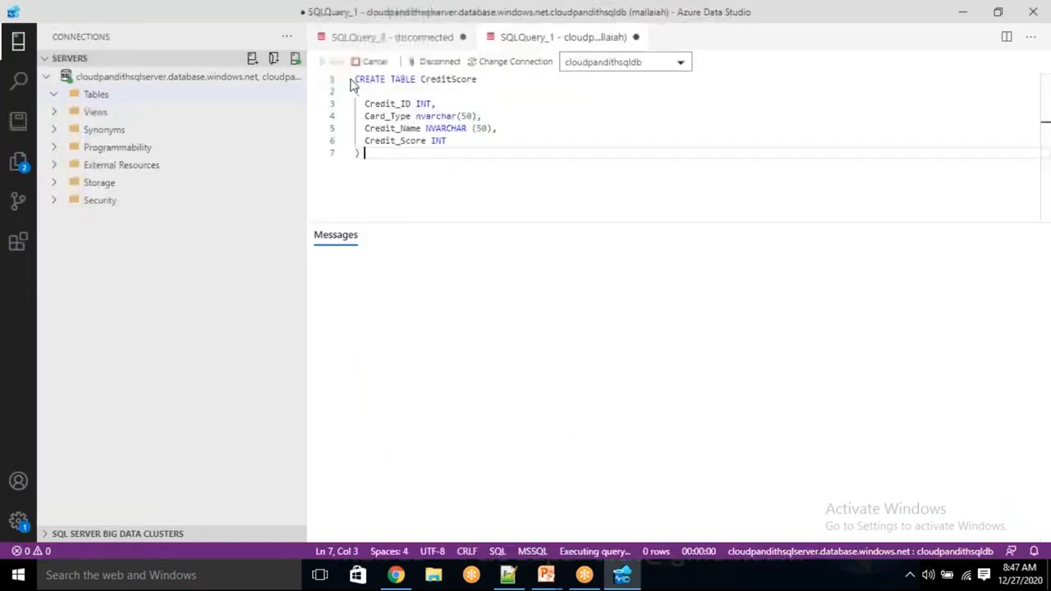
# Replace the CREATE TABLE statement with all the INSERT INTO CreditScore lines from the Notepad++ file new 18 and run them
pyautogui.moveTo(364, 150); pyautogui.dragTo(352, 80)
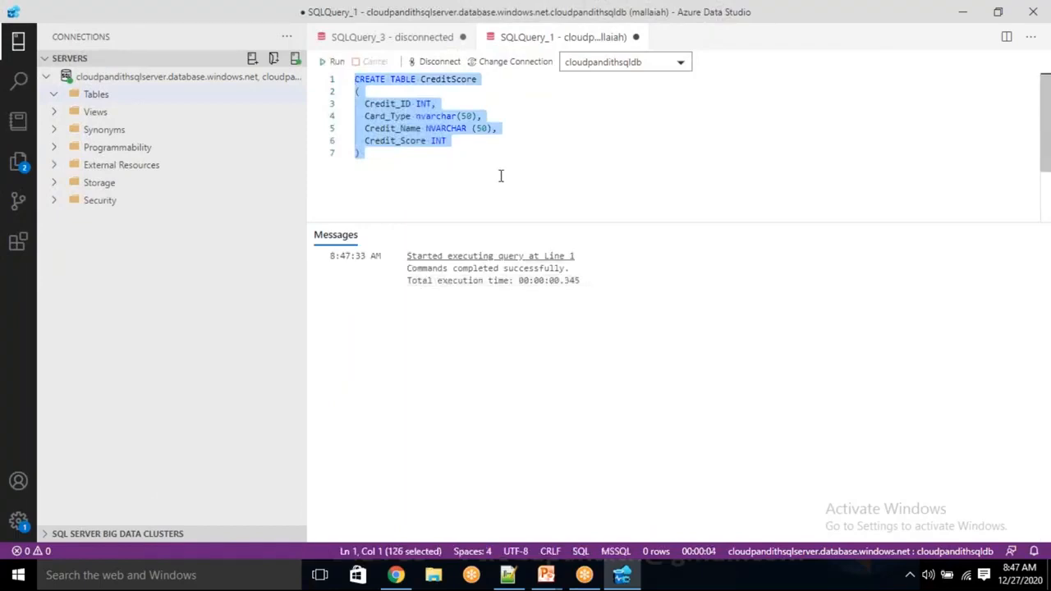
pyautogui.press('Delete')
pyautogui.hotkey('alt', 'Tab')
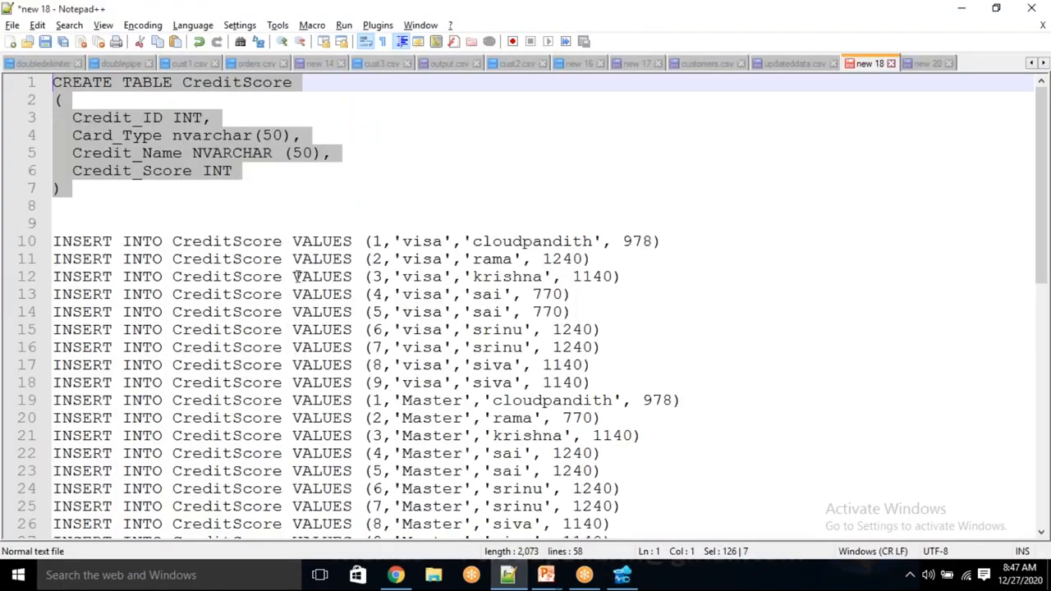
pyautogui.scroll(-2, 299, 276)
pyautogui.click(613, 431)
pyautogui.moveTo(613, 427); pyautogui.dragTo(4, 135)
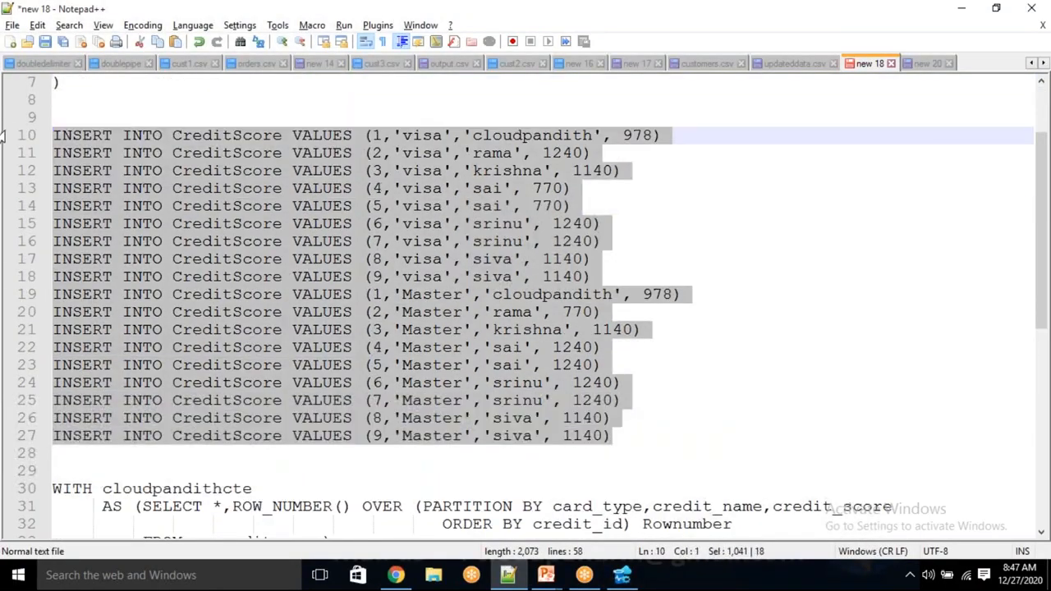
pyautogui.hotkey('alt', 'Tab')
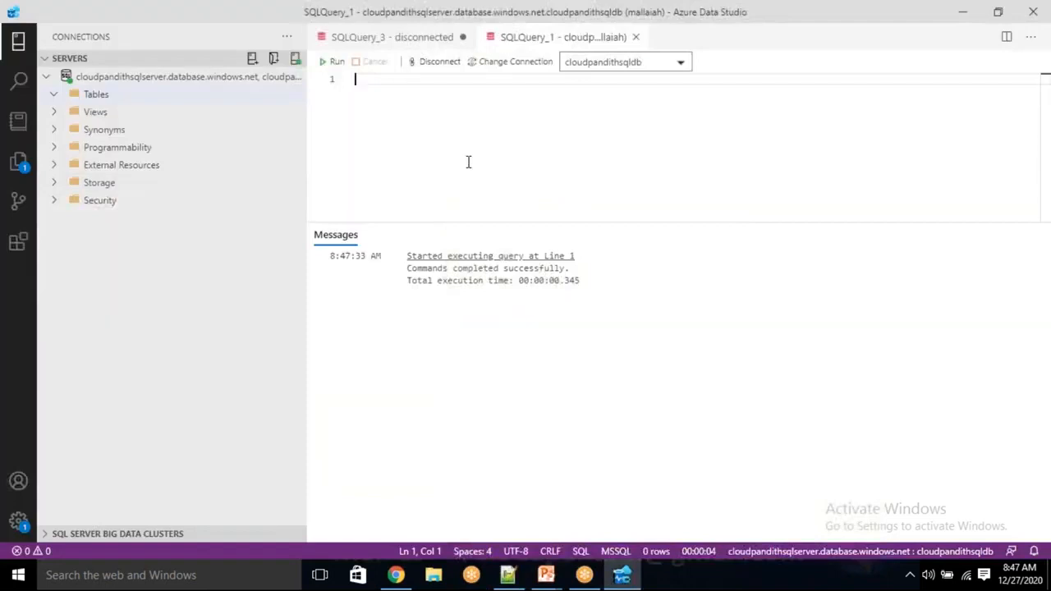
pyautogui.hotkey('ctrl', 'v')
pyautogui.click(333, 62)
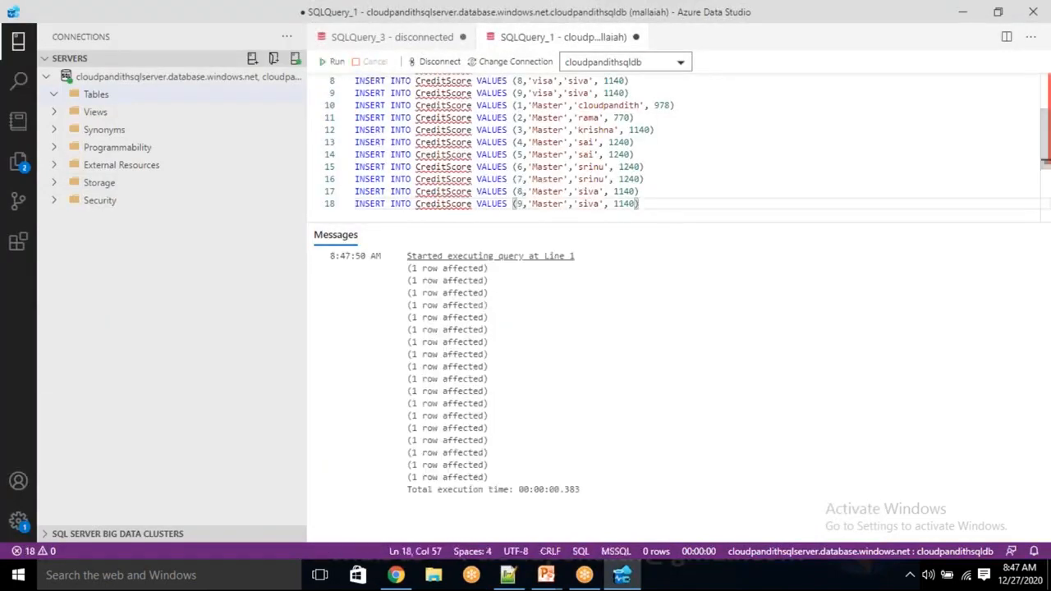
# Replace the insert statements in SQLQuery_1 with the query SELECT * FROM CREDITSCORE
pyautogui.moveTo(653, 205); pyautogui.dragTo(341, 64)
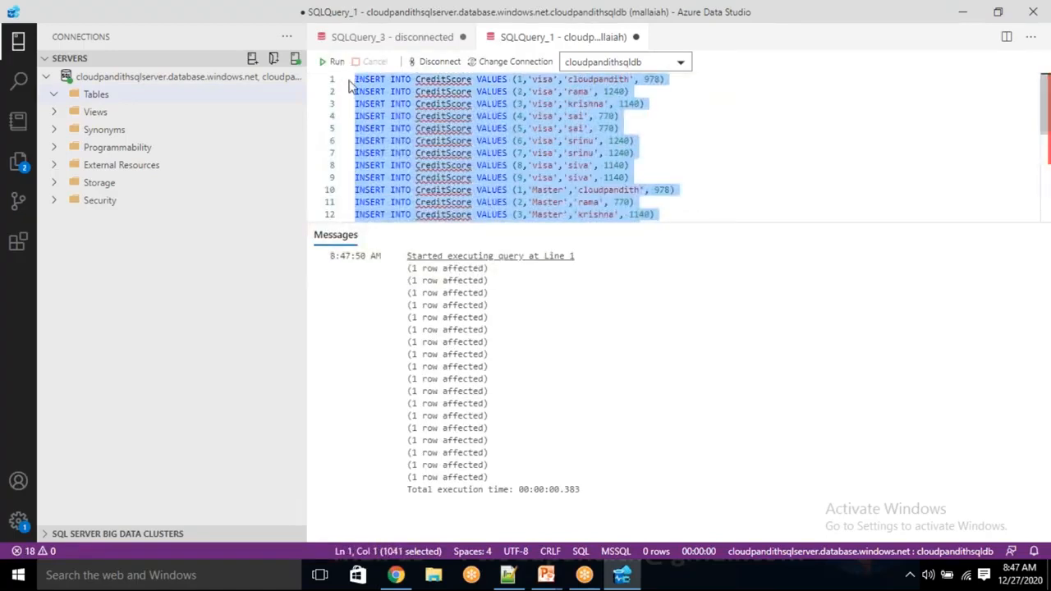
pyautogui.press('Delete')
pyautogui.write('SELECT * FROM CREDI')
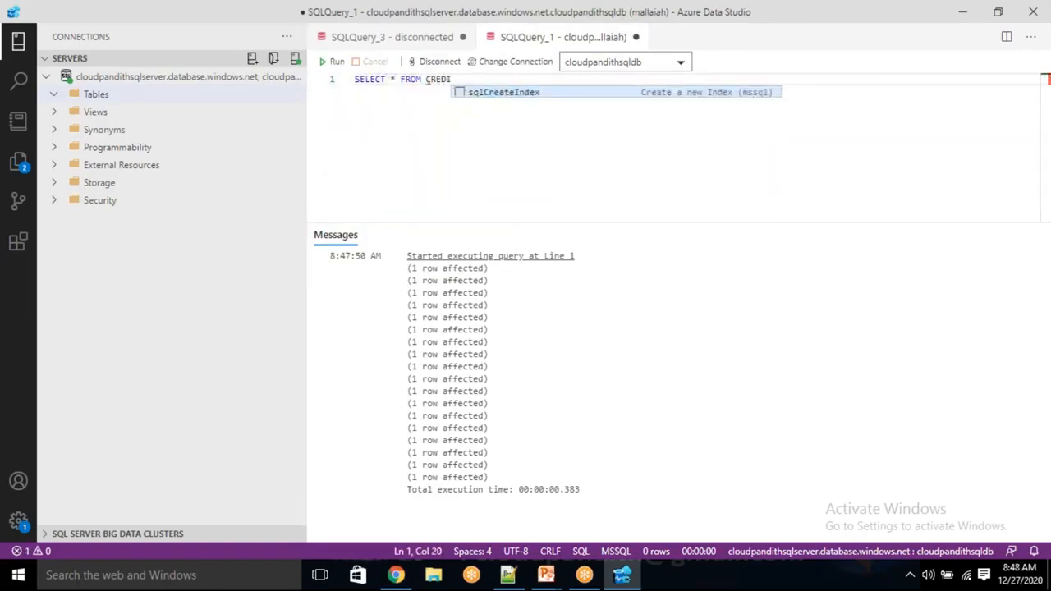
pyautogui.write('TSCORE')
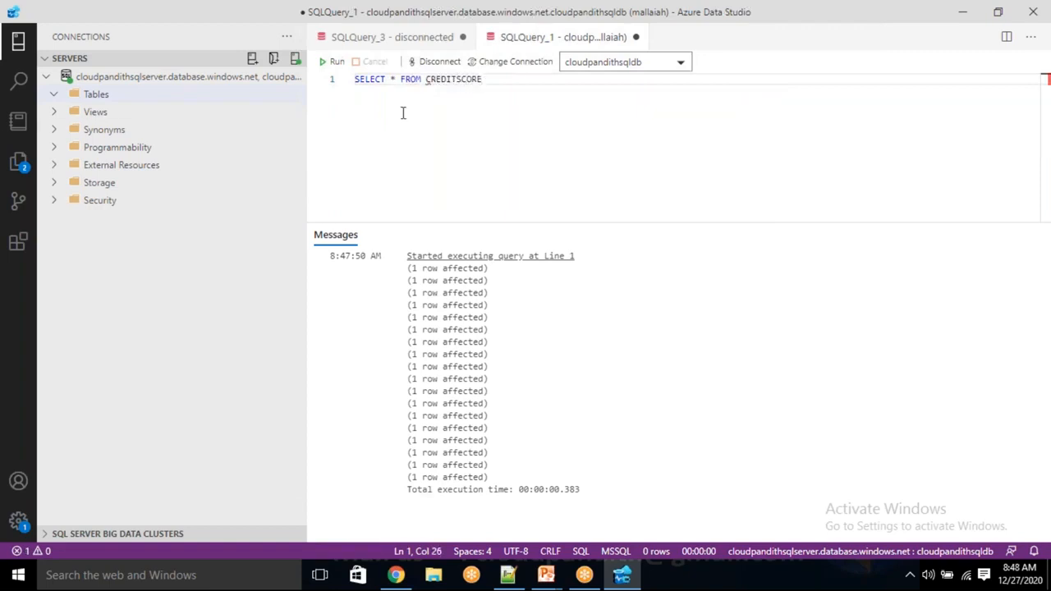
# Refresh and expand the Tables folder, and run the SELECT query on CREDITSCORE
pyautogui.click(96, 94)
pyautogui.rightClick(92, 95)
pyautogui.click(112, 107)
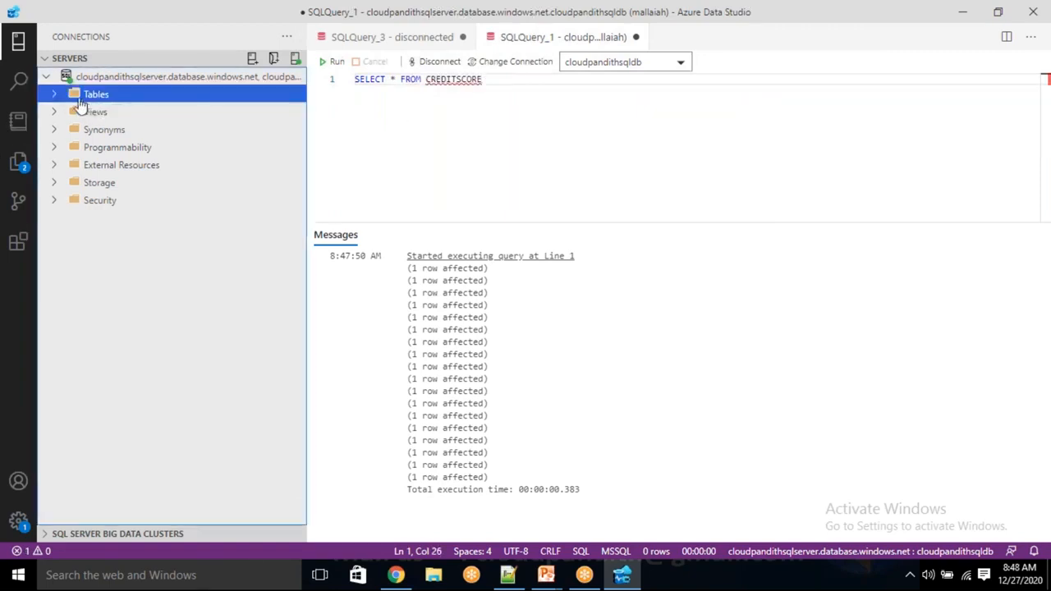
pyautogui.click(56, 95)
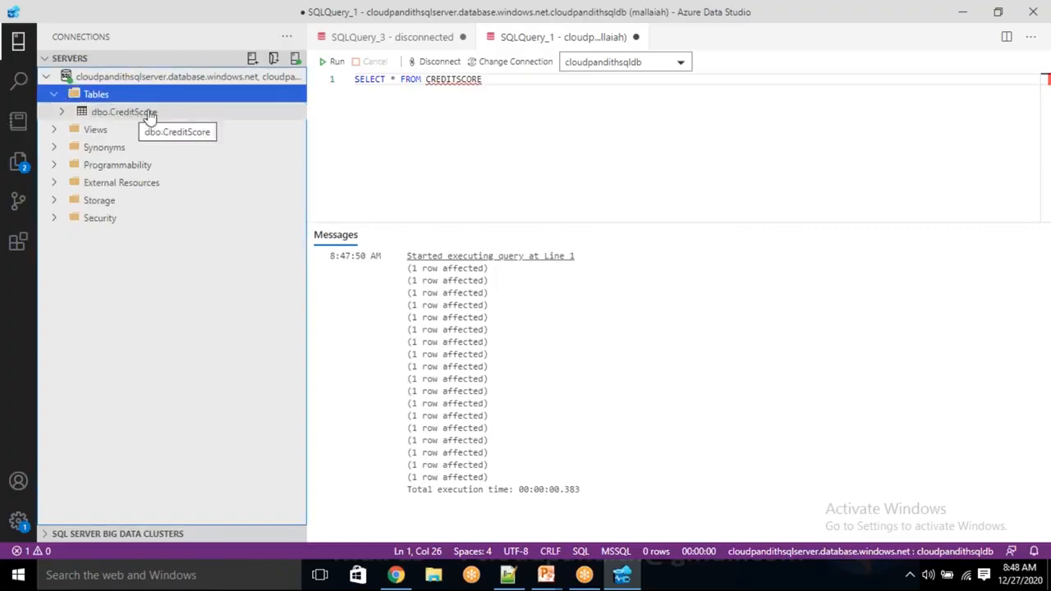
pyautogui.click(335, 62)
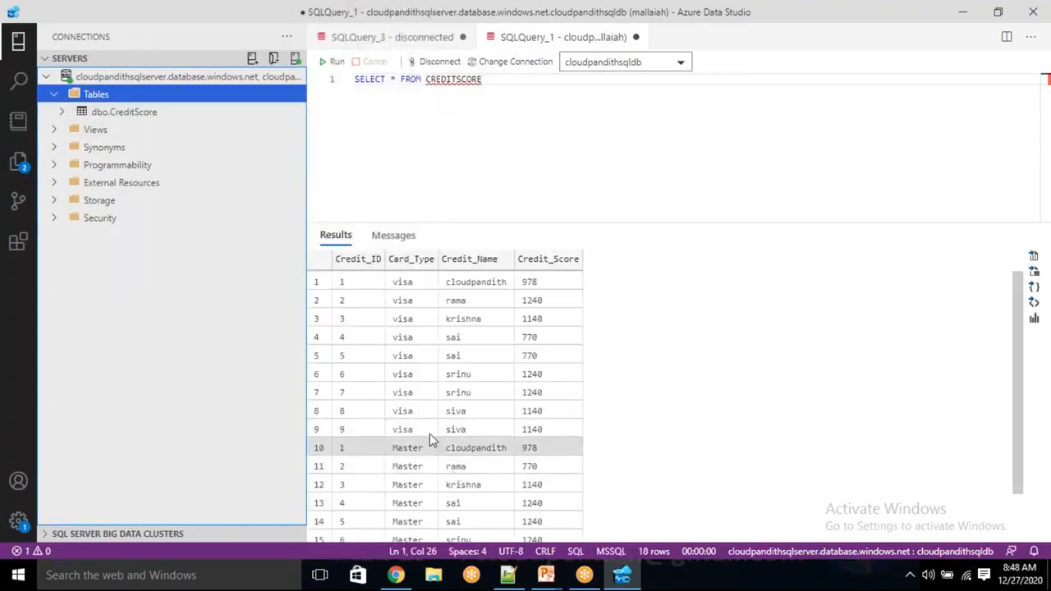
# Examine the repeated visa rows in the results by highlighting the pairs with Credit_ID 4 and 5, 6 and 7, and 8 and 9
pyautogui.scroll(-1, 459, 456)
pyautogui.scroll(1, 438, 481)
pyautogui.moveTo(405, 345); pyautogui.dragTo(535, 363)
pyautogui.moveTo(410, 374); pyautogui.dragTo(532, 398)
pyautogui.moveTo(422, 412); pyautogui.dragTo(554, 420)
# Add the line PARTITION BY CARD_TYPE,CREDIT_NAME,CREDIT_SCORE two lines below the SELECT statement
pyautogui.click(496, 86)
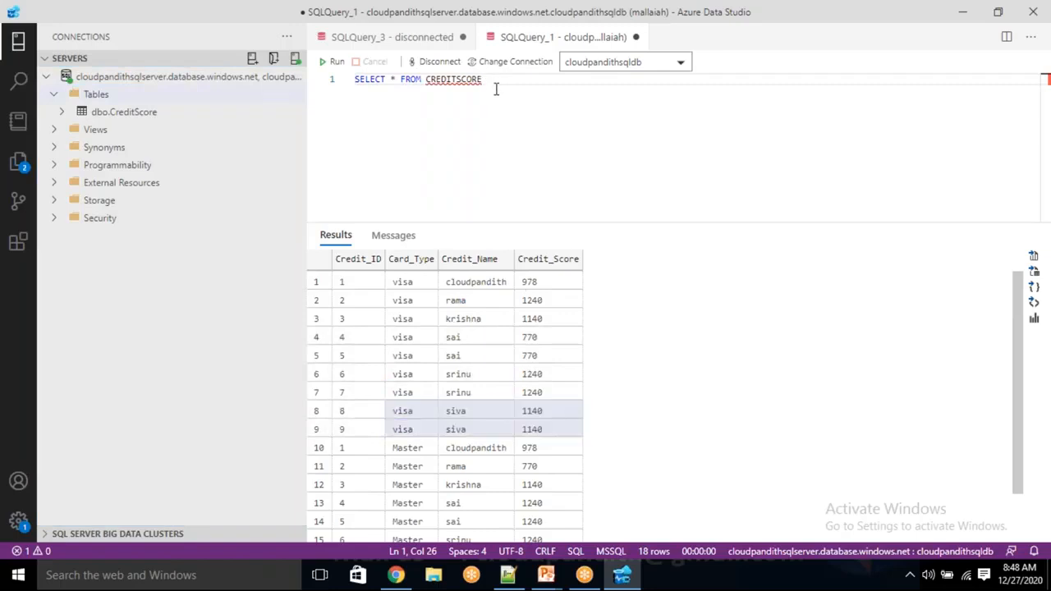
pyautogui.press('Return')
pyautogui.press('Return')
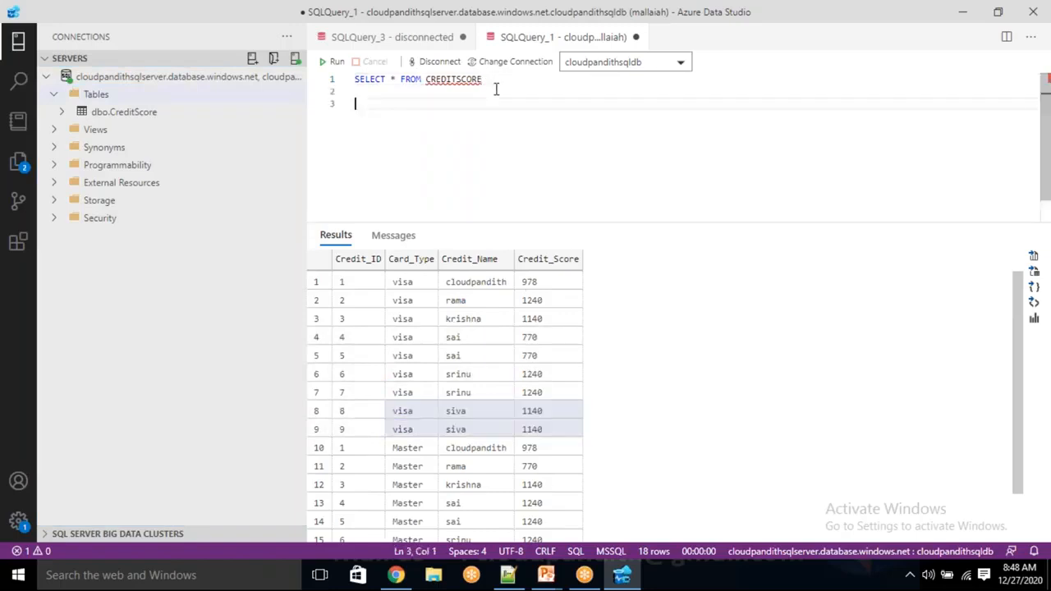
pyautogui.write('PARTI')
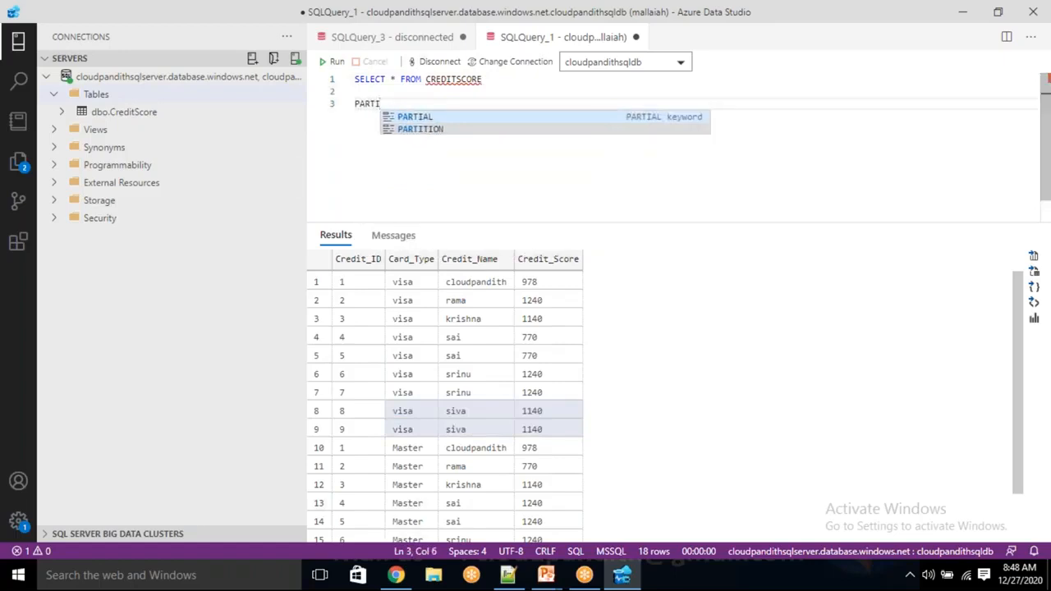
pyautogui.write('TION BY ')
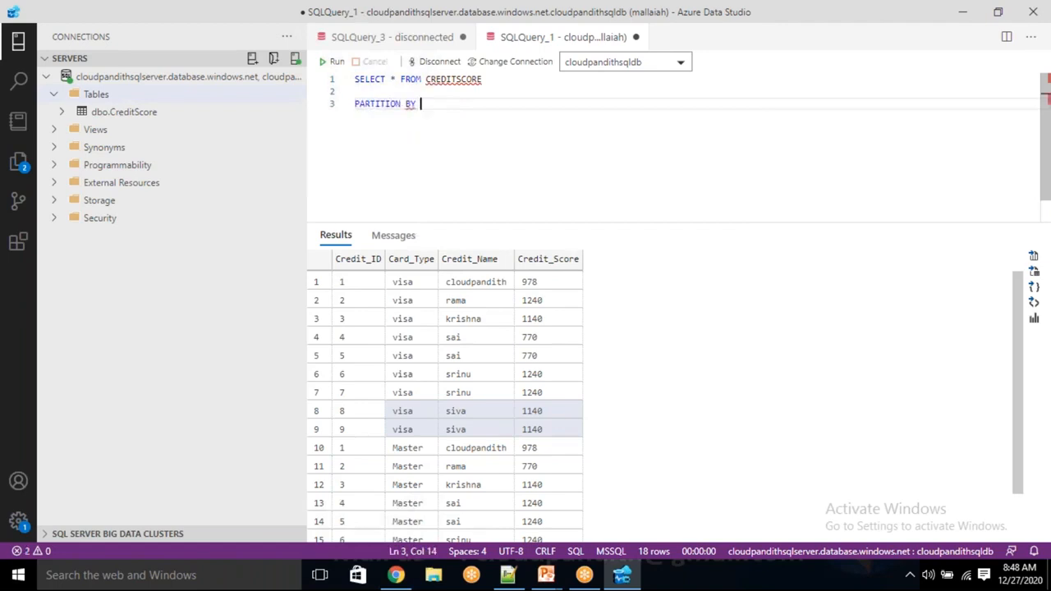
pyautogui.write('CA')
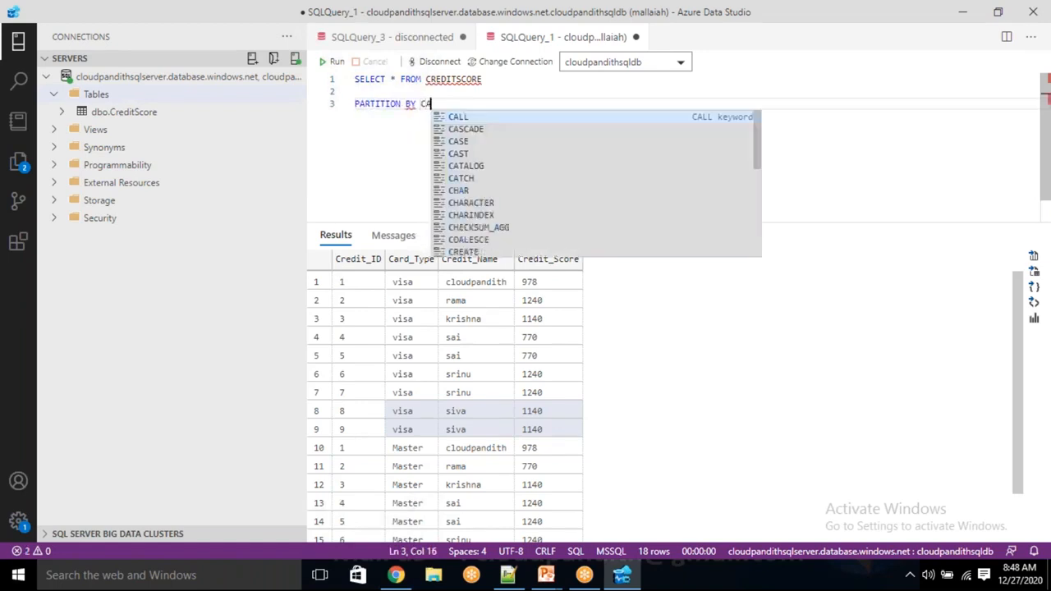
pyautogui.write('RD_TYPE,CREDIT')
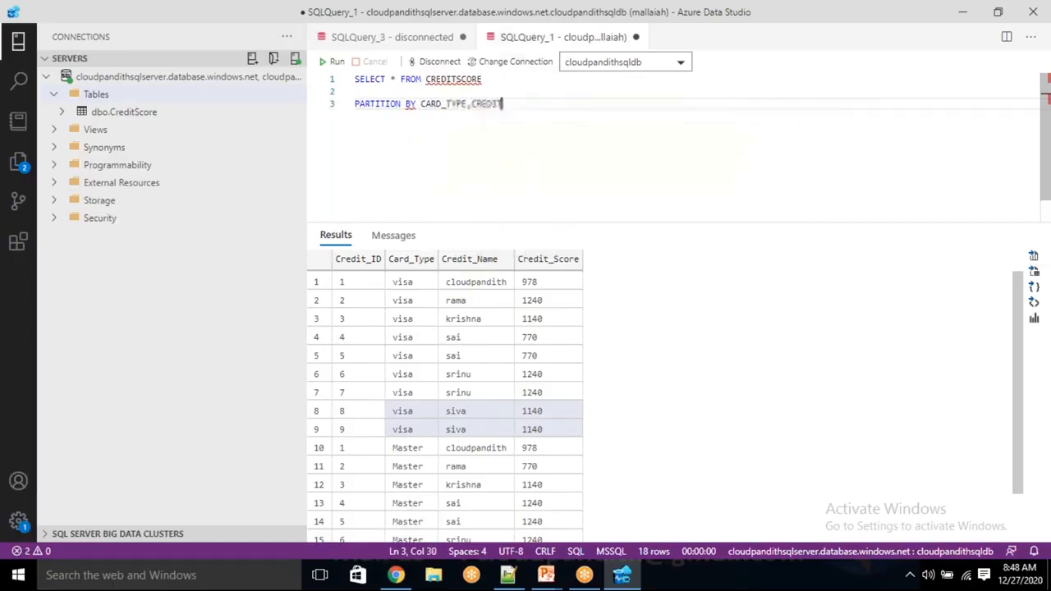
pyautogui.write('_NAME,CREDI')
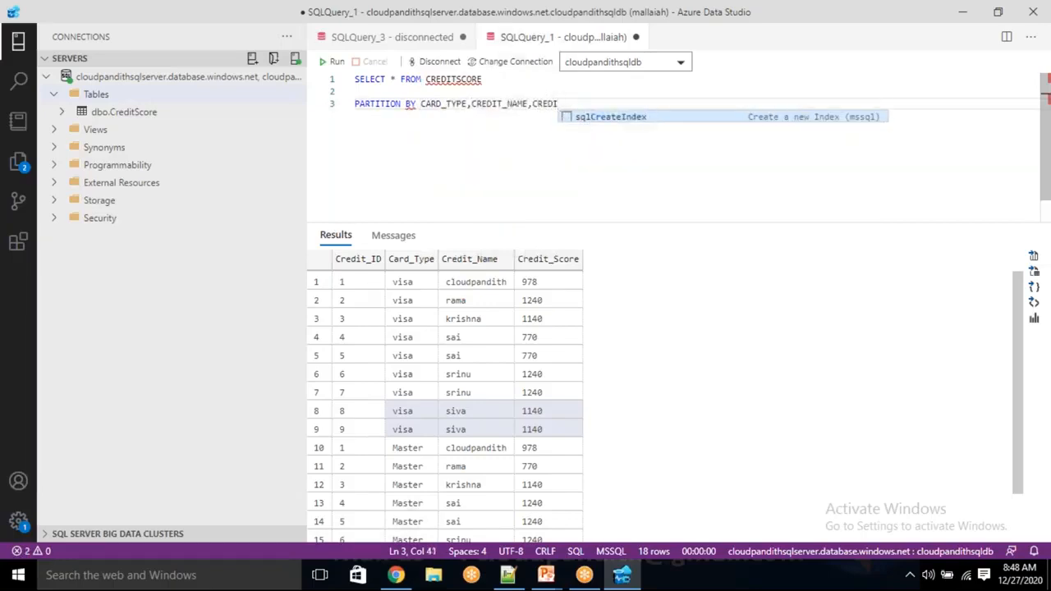
pyautogui.press('BackSpace')
pyautogui.press('BackSpace')
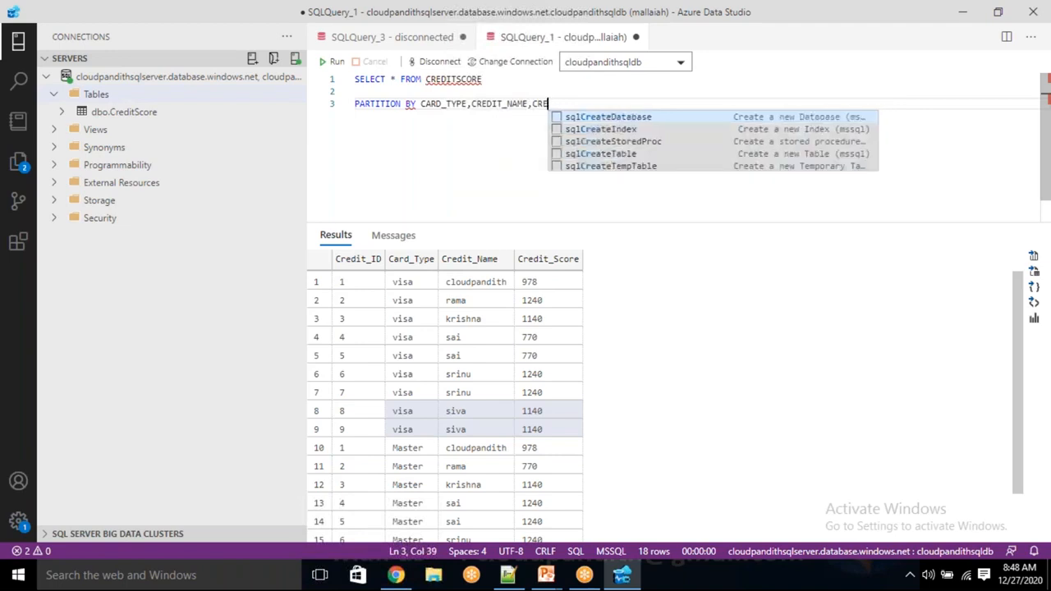
pyautogui.write('DIT')
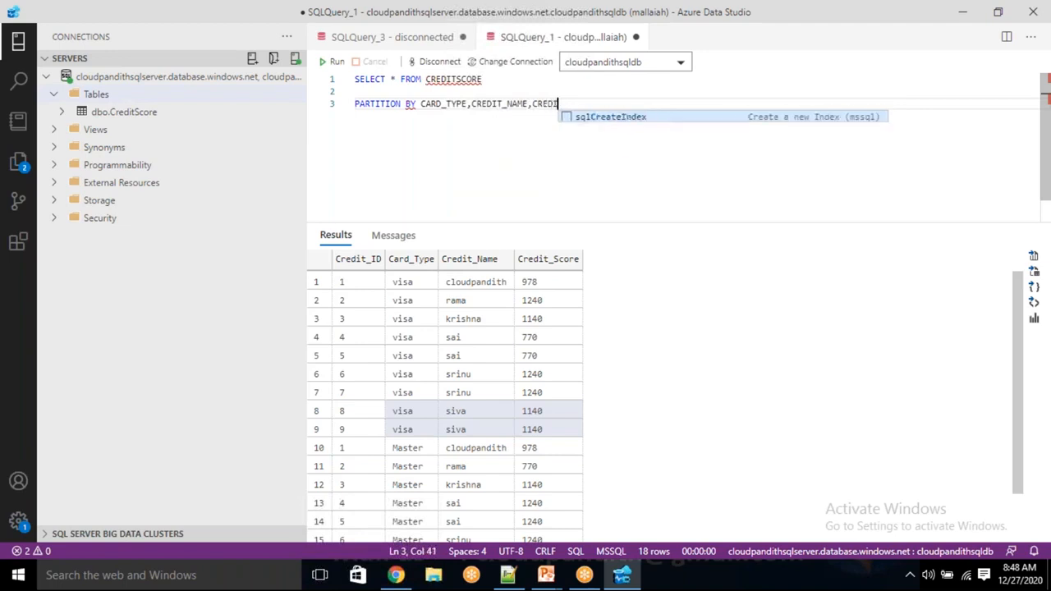
pyautogui.write('_SCORE')
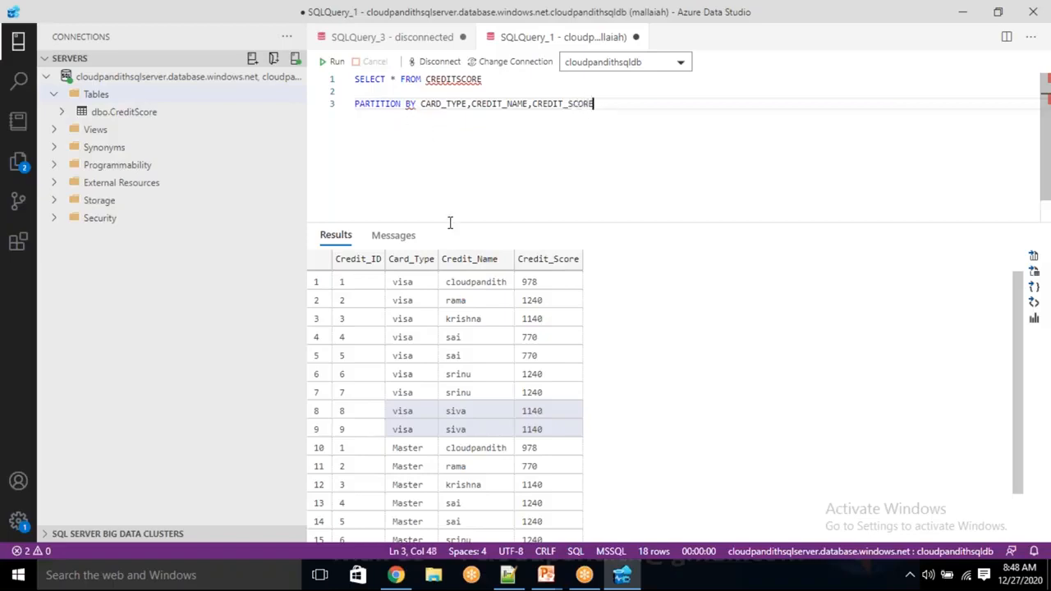
# Compare the three columns named in the PARTITION BY line with the Card_Type, Credit_Name and Credit_Score data in the results
pyautogui.click(401, 261)
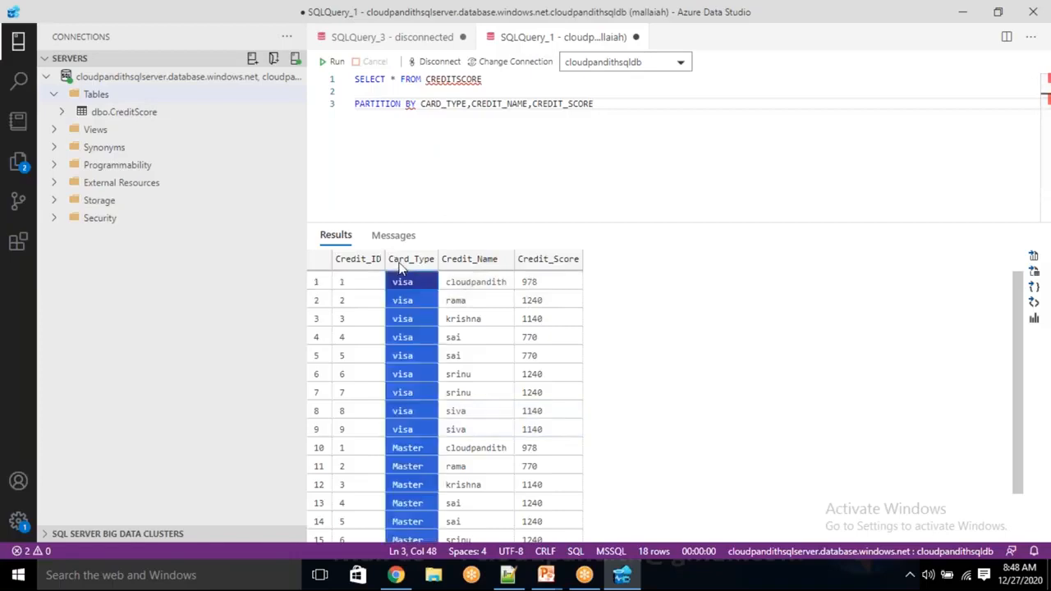
pyautogui.doubleClick(410, 103)
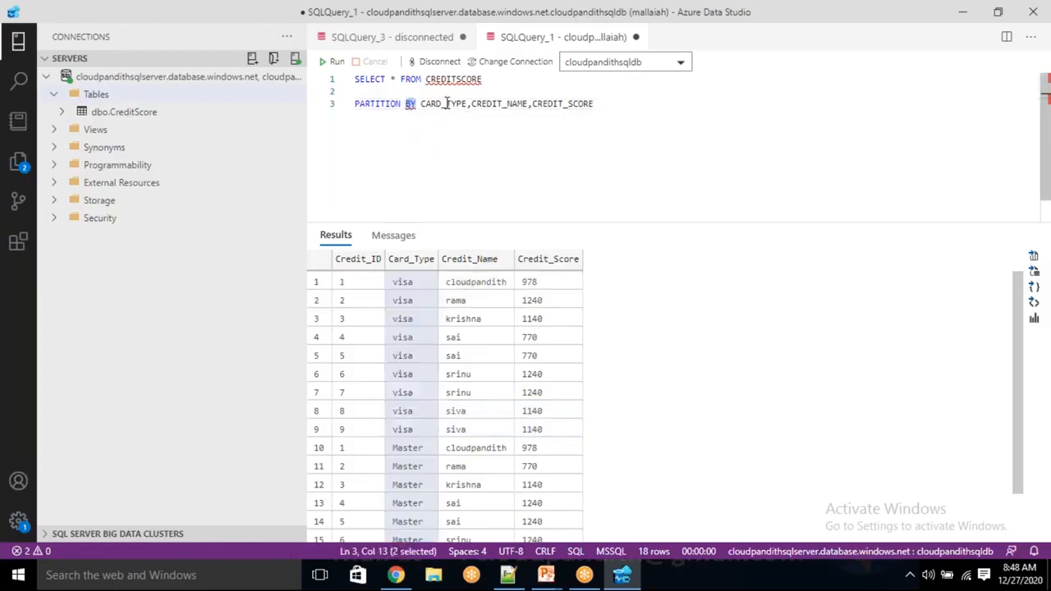
pyautogui.doubleClick(447, 104)
pyautogui.doubleClick(484, 105)
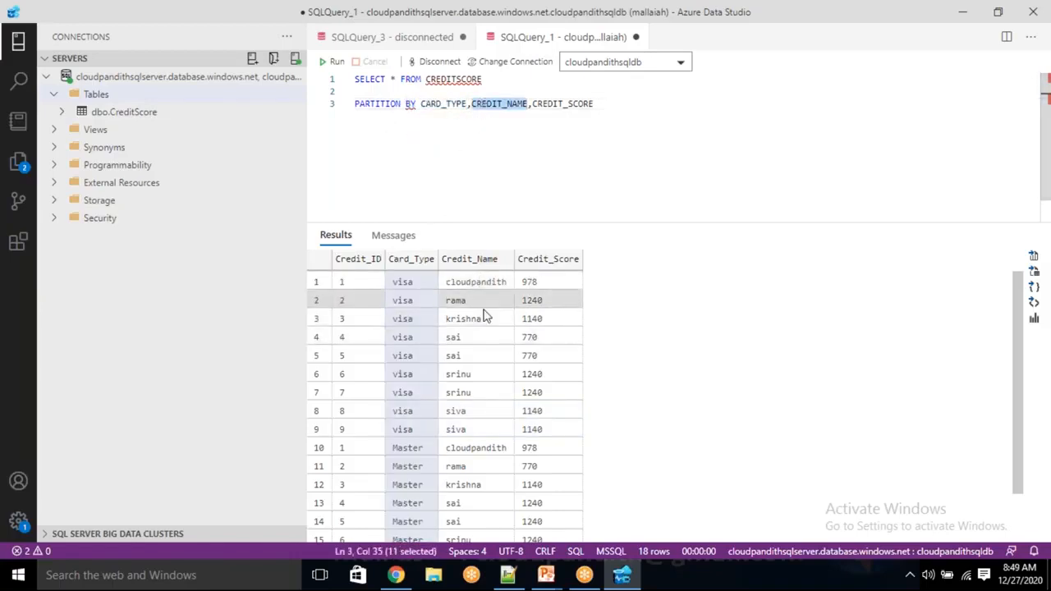
pyautogui.click(487, 269)
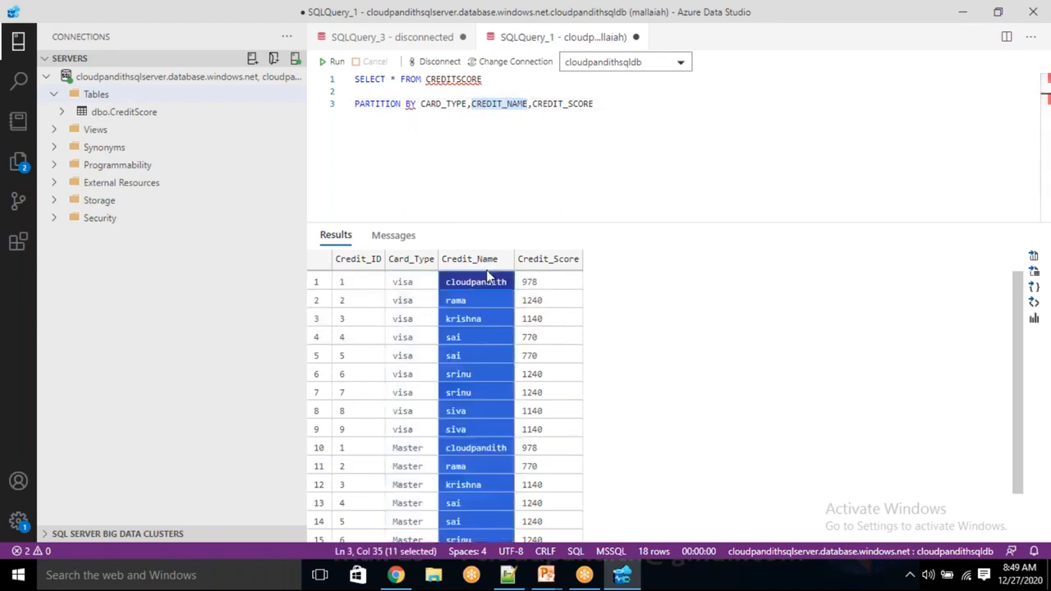
pyautogui.click(575, 115)
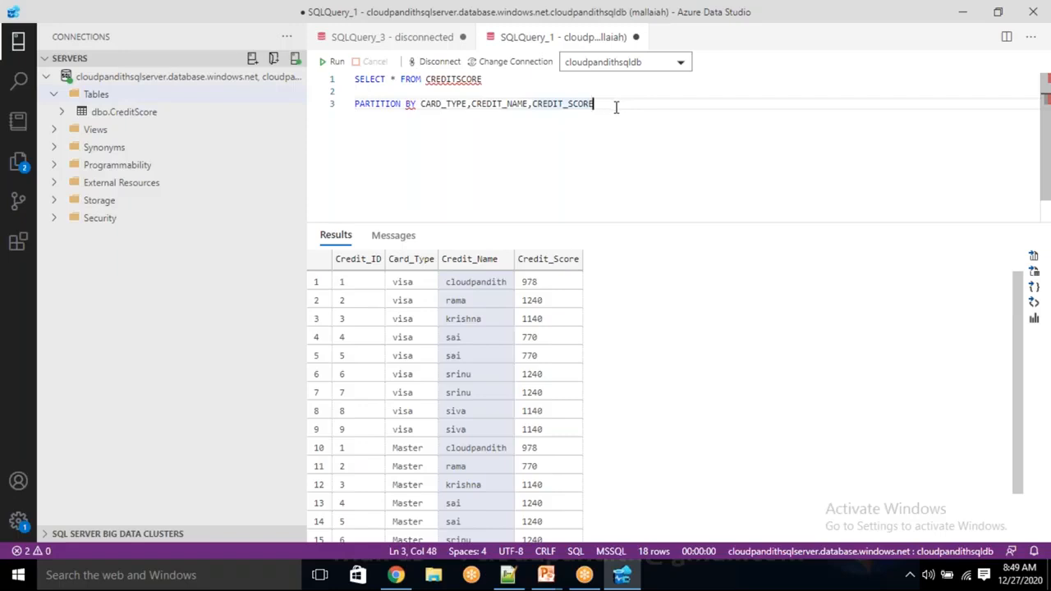
pyautogui.moveTo(414, 284); pyautogui.dragTo(569, 448)
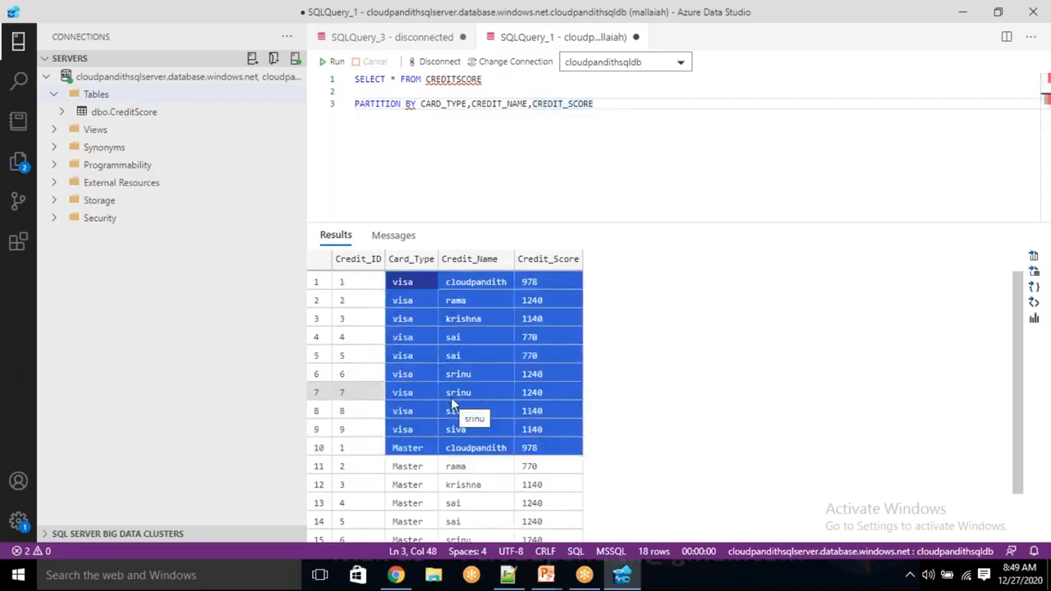
# Append ORDER BY CREDIT_ID to the end of the PARTITION BY line
pyautogui.click(606, 106)
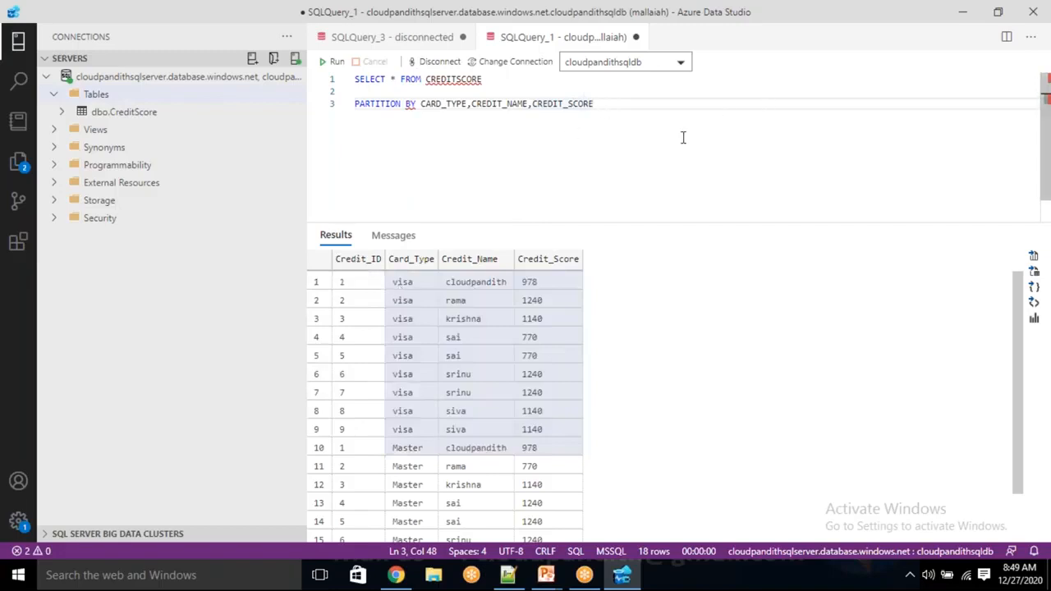
pyautogui.write('OR')
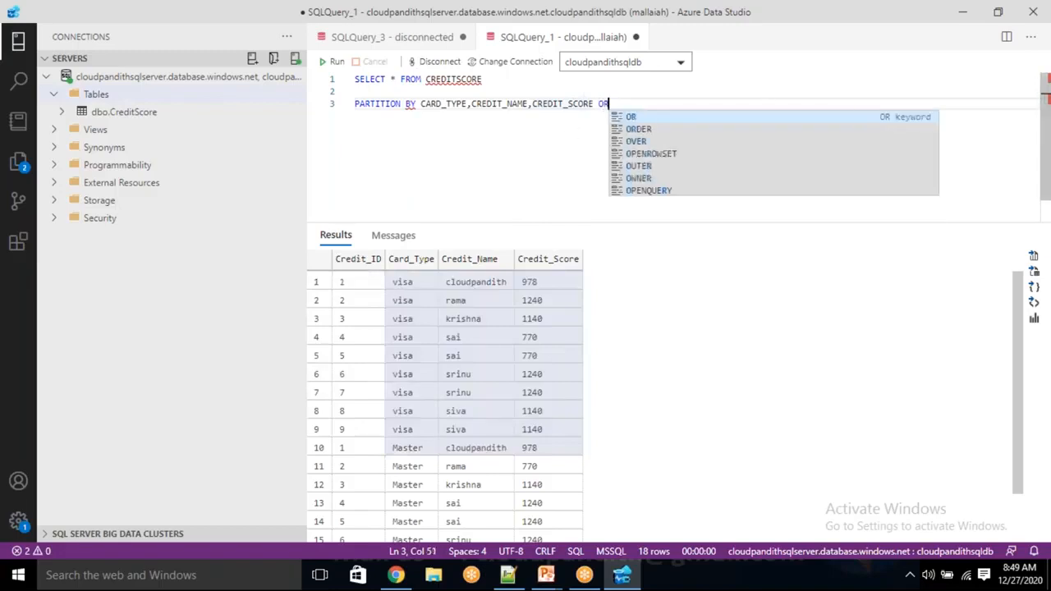
pyautogui.write('DER BY CR')
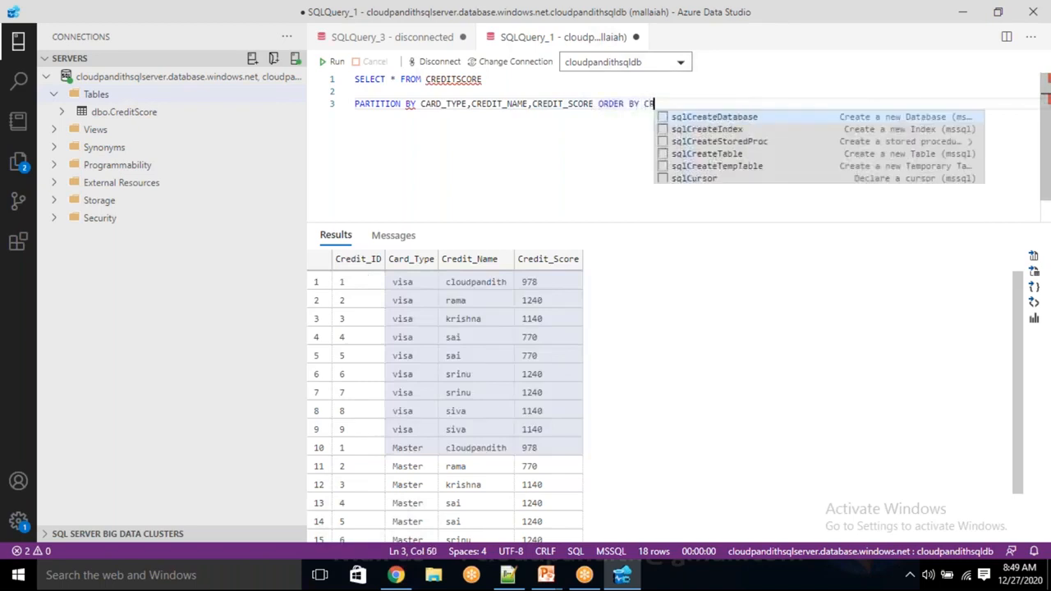
pyautogui.write('EDIT_ID')
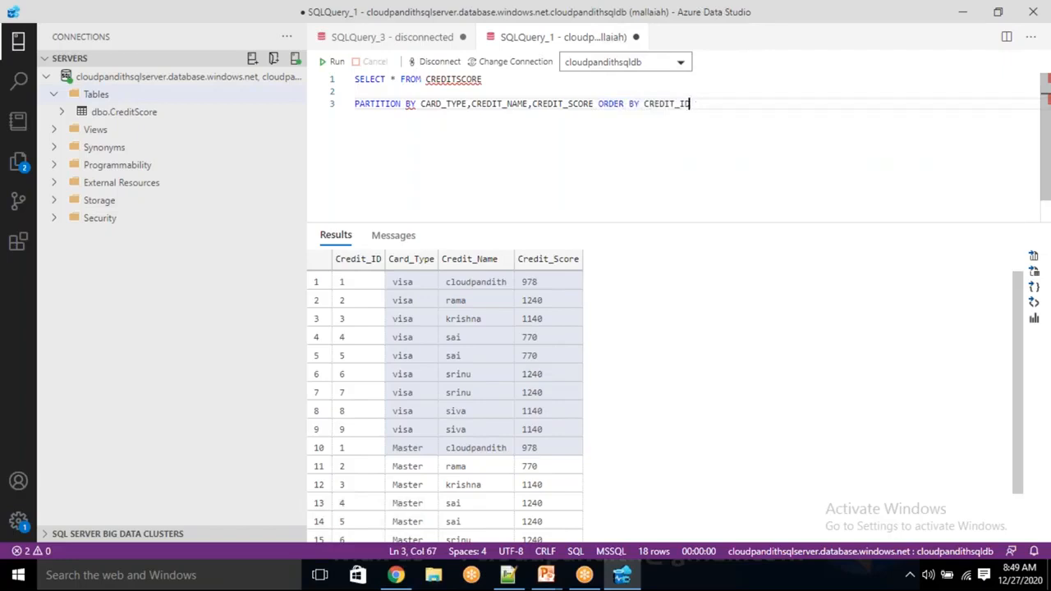
pyautogui.write('AS')
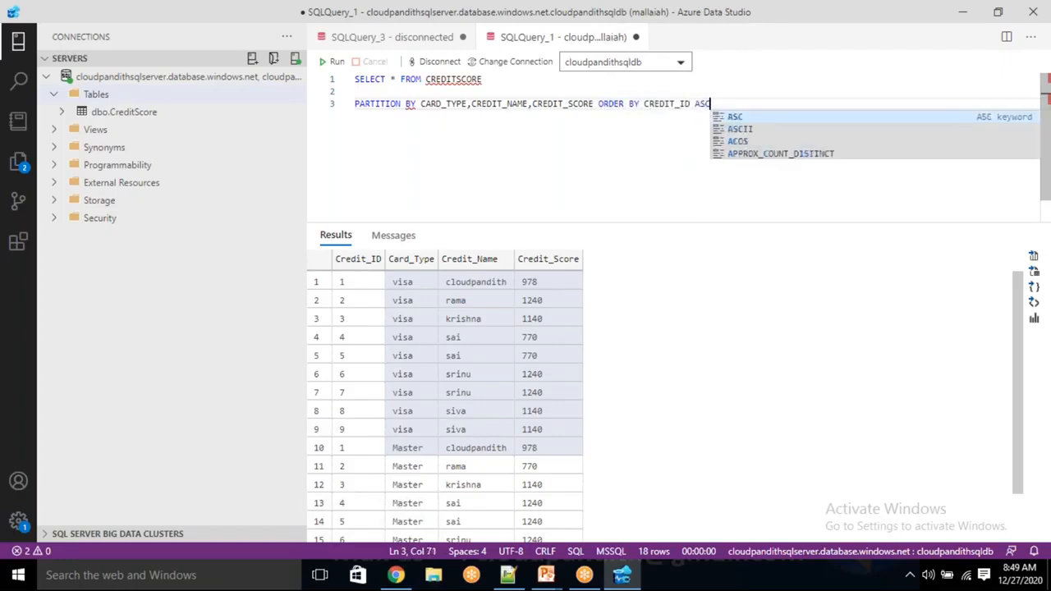
pyautogui.press('BackSpace')
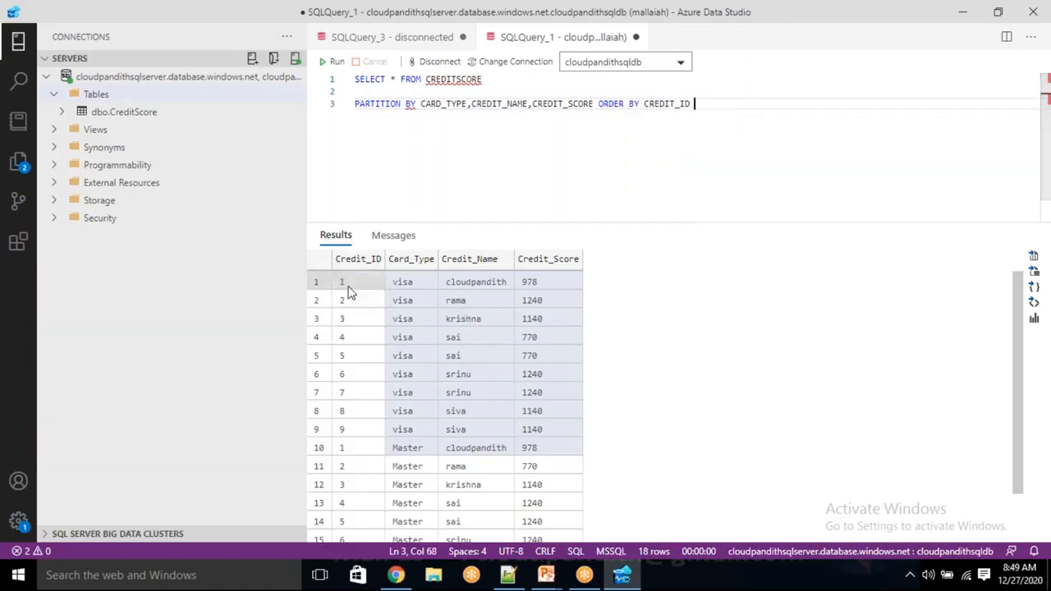
# Compare the duplicate visa rows with Credit_ID 4 and 5 across their card type, name, score and ID values
pyautogui.moveTo(474, 353); pyautogui.dragTo(403, 338)
pyautogui.hotkey('ctrl', 'c')
pyautogui.moveTo(505, 355); pyautogui.dragTo(538, 355)
pyautogui.click(356, 342)
pyautogui.click(355, 349)
pyautogui.moveTo(355, 341); pyautogui.dragTo(357, 359)
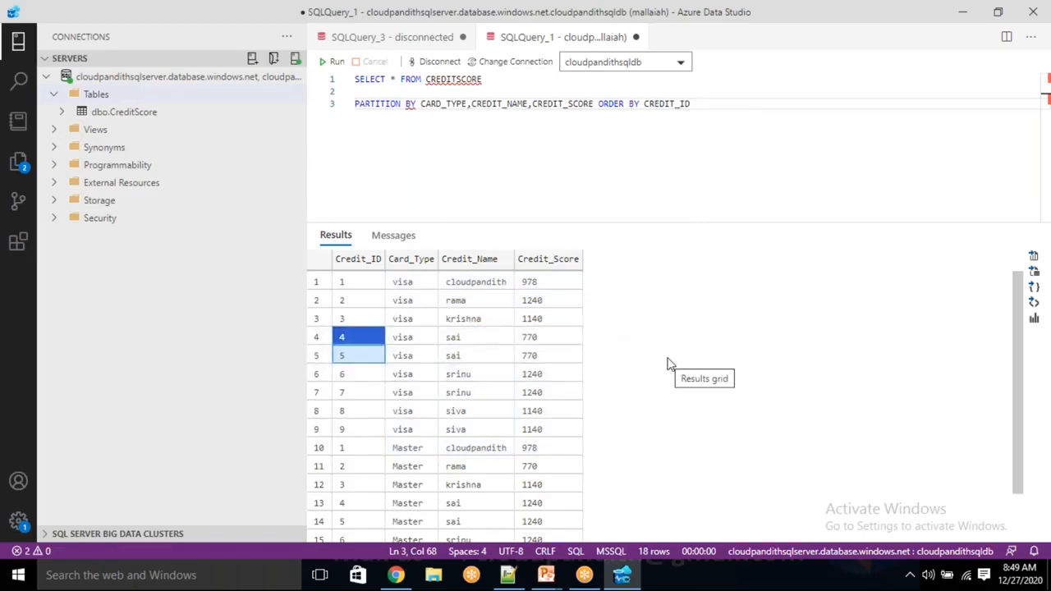
pyautogui.click(341, 338)
pyautogui.click(348, 359)
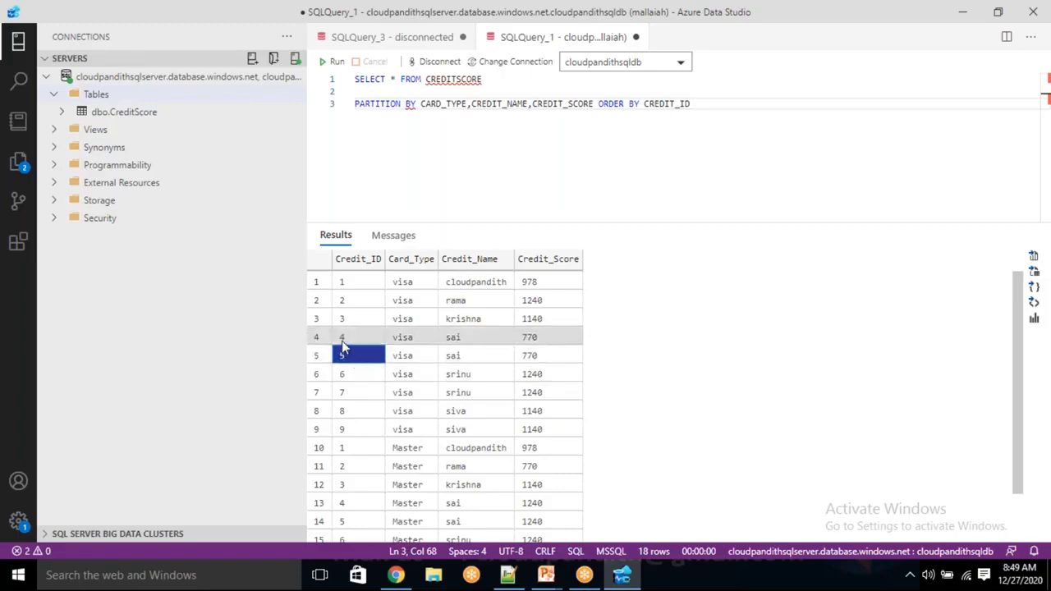
pyautogui.moveTo(342, 341); pyautogui.dragTo(341, 369)
pyautogui.click(344, 335)
pyautogui.click(355, 355)
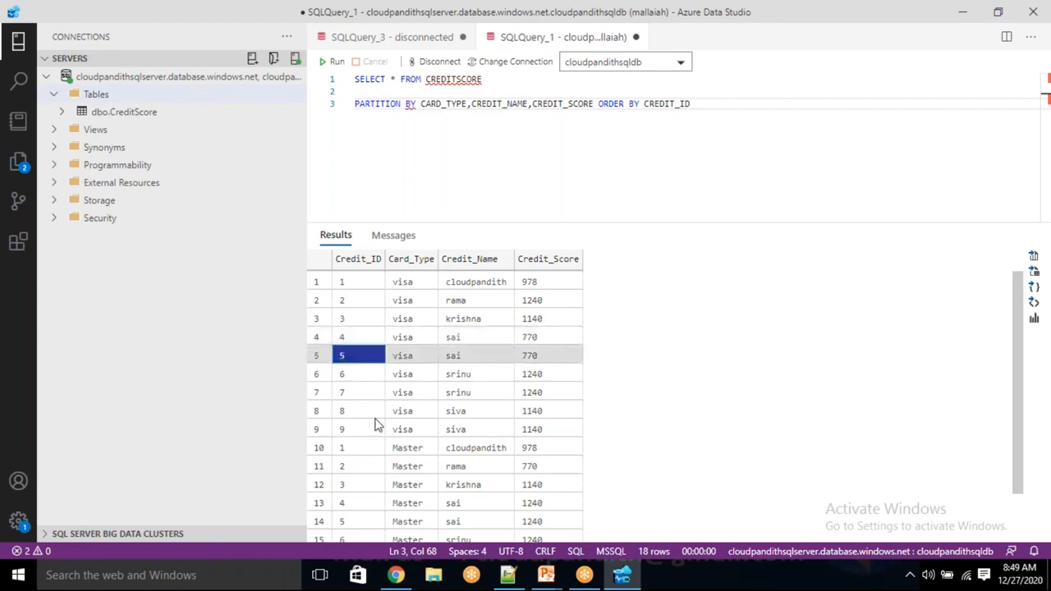
# Wrap the whole PARTITION BY line in a ROW_NUMBER() OVER( ) expression
pyautogui.click(706, 104)
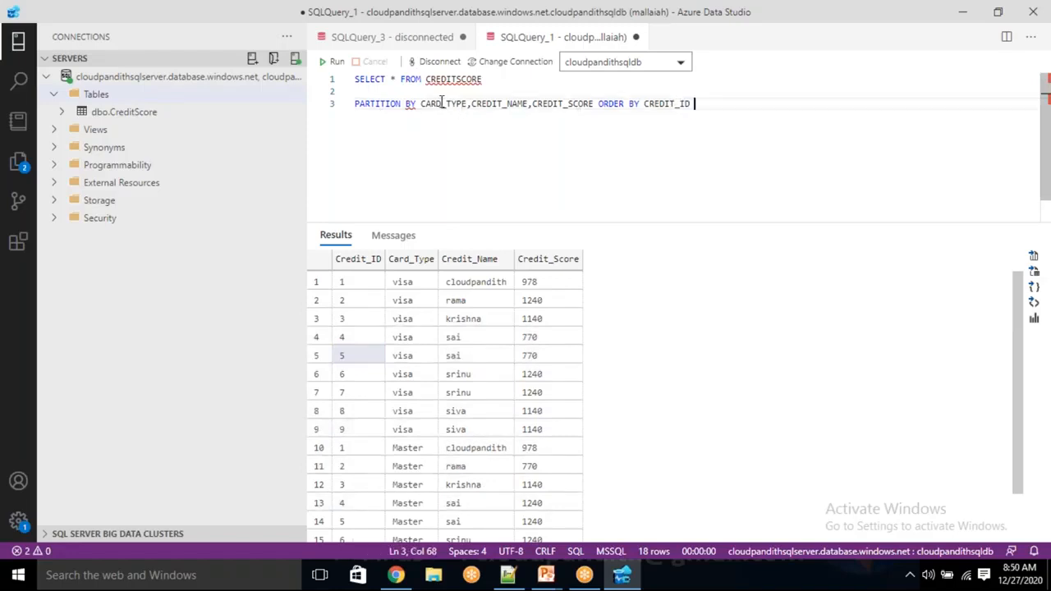
pyautogui.hotkey('shift', 'Home')
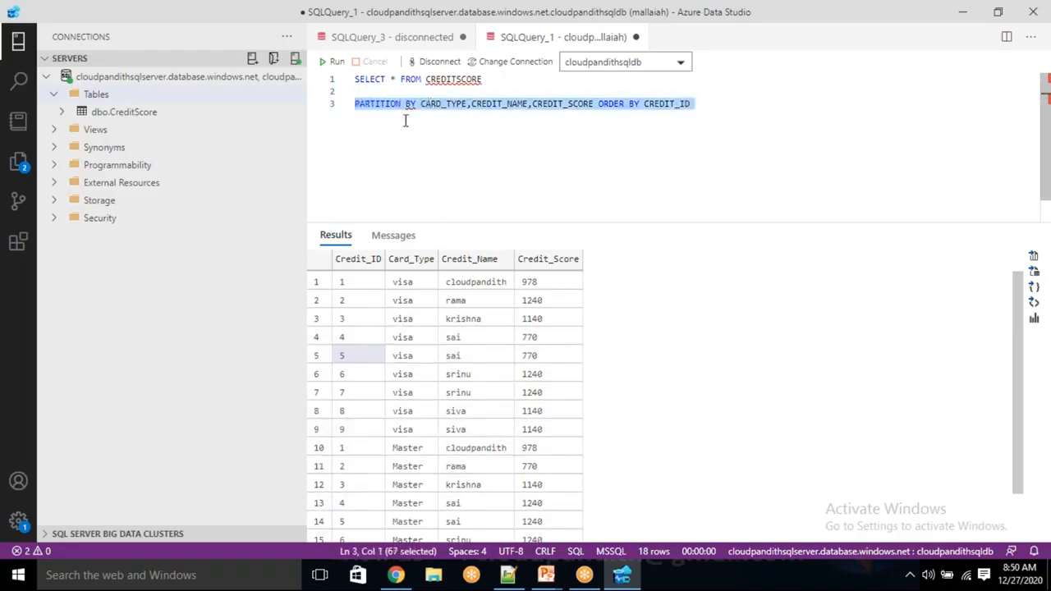
pyautogui.press('Left')
pyautogui.write('ROW')
pyautogui.write('_NUMBER')
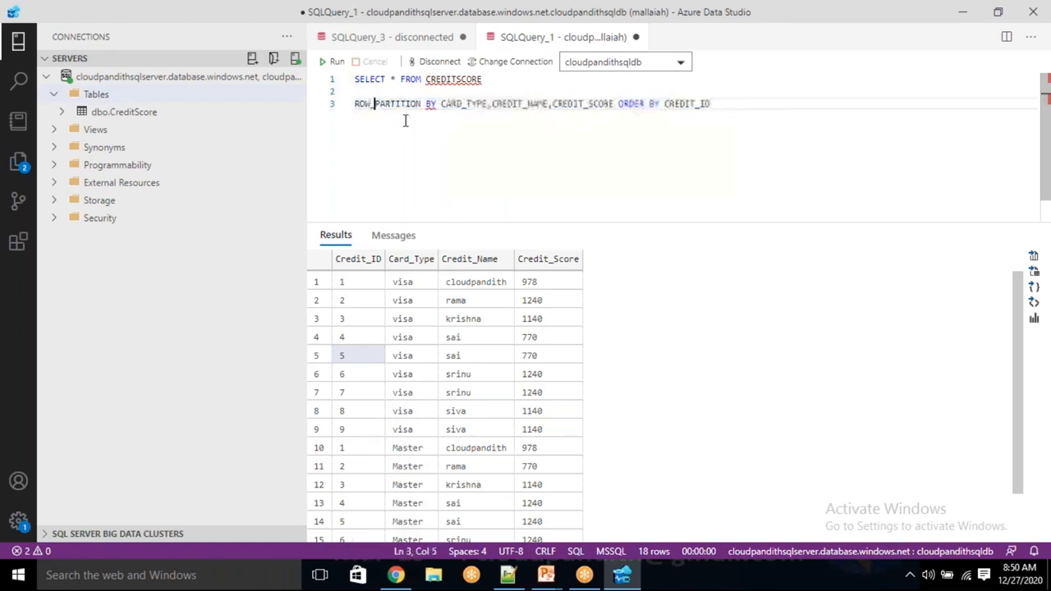
pyautogui.write('() OVER')
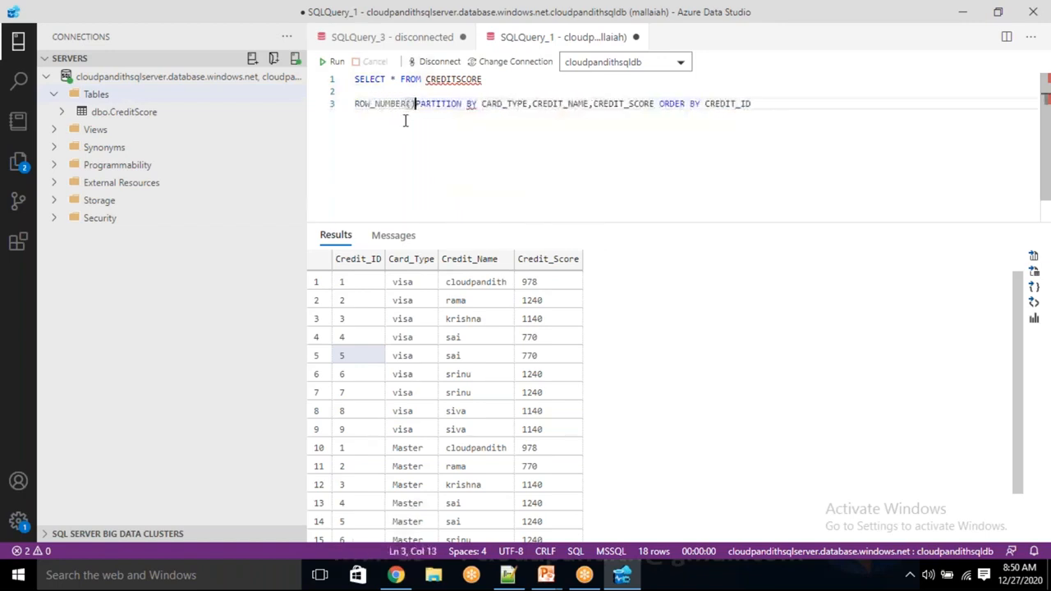
pyautogui.write('(')
pyautogui.press('End')
pyautogui.write(')')
# Move the ROW_NUMBER() expression from line 3 into the SELECT list, right after the asterisk and a comma
pyautogui.hotkey('shift', 'Home')
pyautogui.press('BackSpace')
pyautogui.click(400, 79)
pyautogui.hotkey('ctrl', 'v')
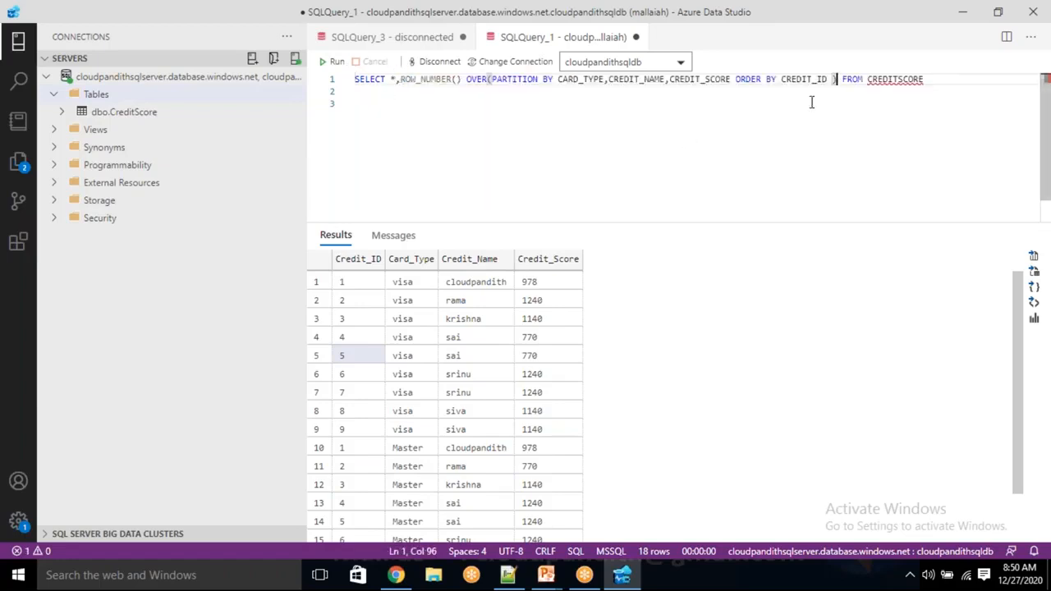
# Alias the ROW_NUMBER() expression AS RN and run the query
pyautogui.click(839, 79)
pyautogui.write('AS RN')
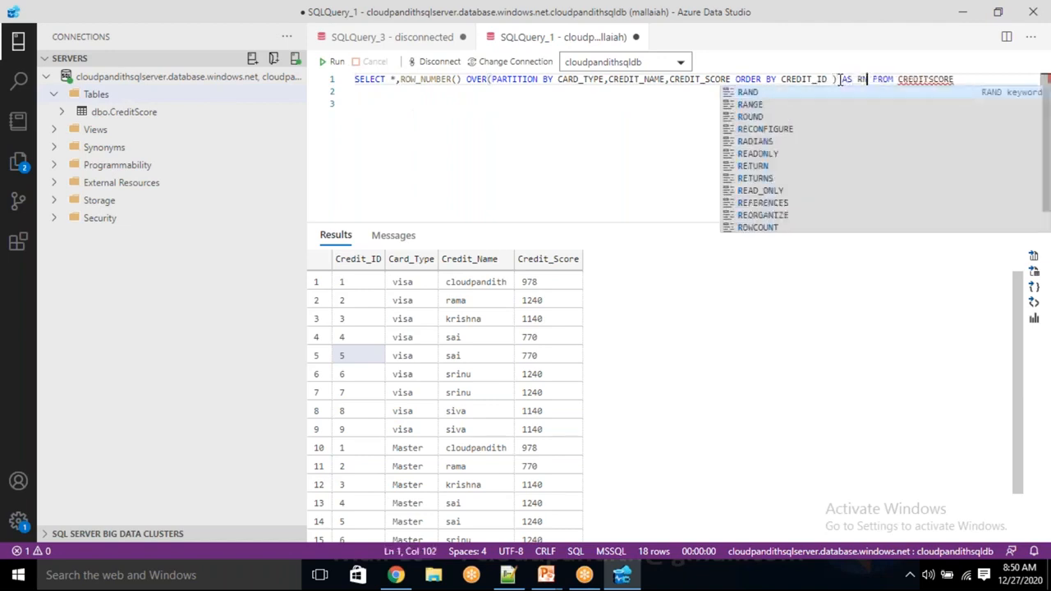
pyautogui.click(525, 143)
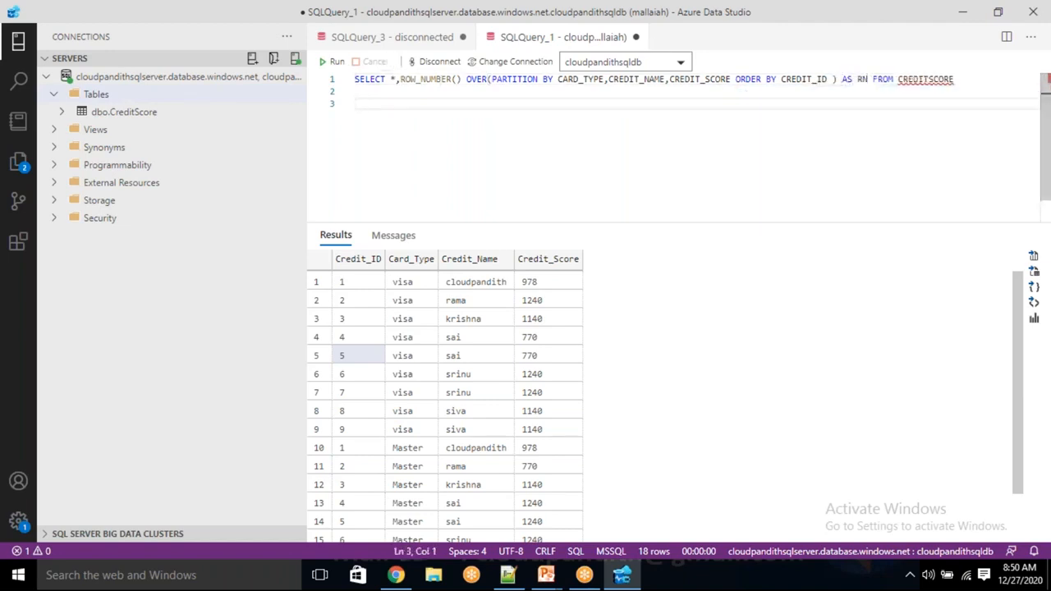
pyautogui.click(336, 62)
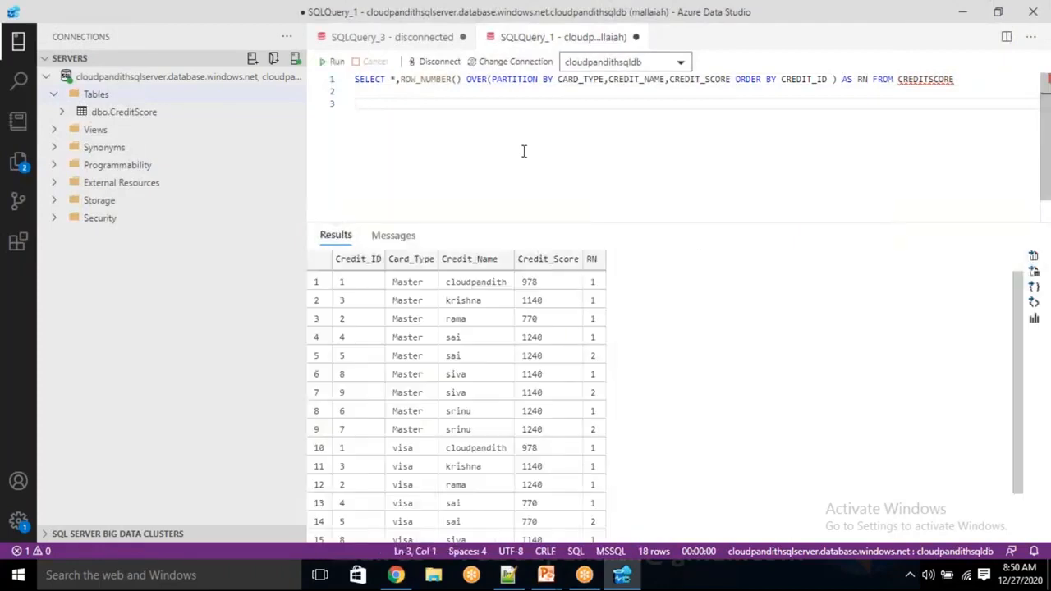
# Examine the RN numbering of the Master rows, comparing the duplicate rows with Credit_ID 4 and 5 and the row with Credit_ID 8
pyautogui.click(593, 283)
pyautogui.click(595, 301)
pyautogui.click(593, 318)
pyautogui.click(593, 337)
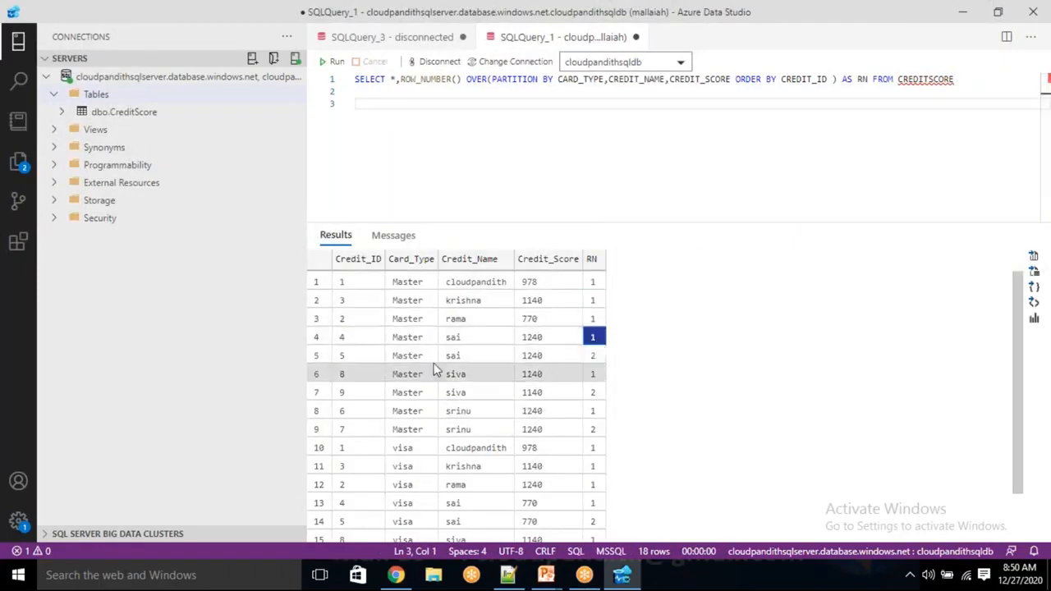
pyautogui.moveTo(345, 359); pyautogui.dragTo(538, 359)
pyautogui.click(594, 356)
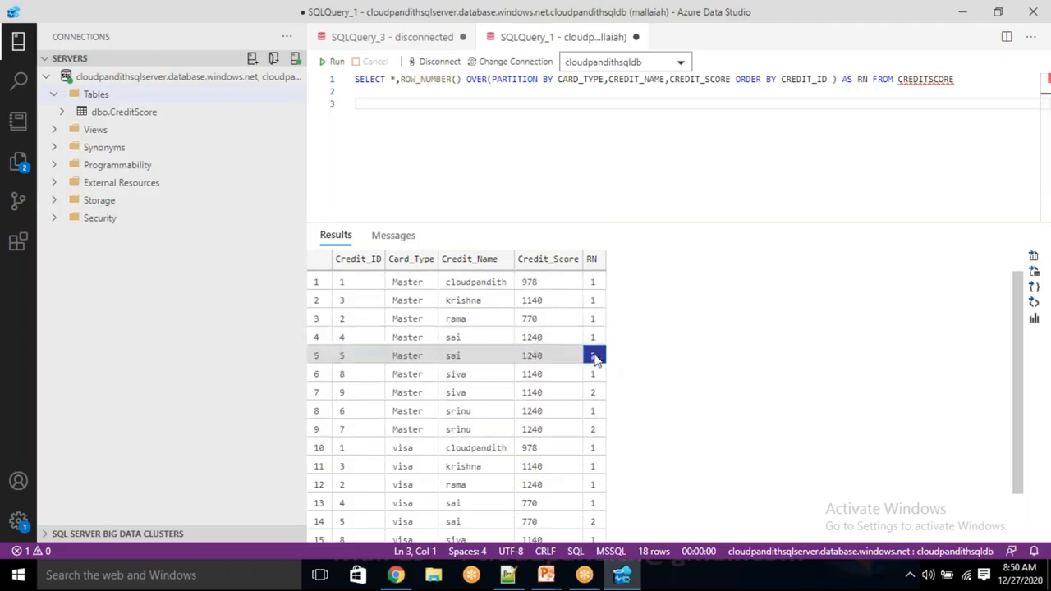
pyautogui.click(594, 338)
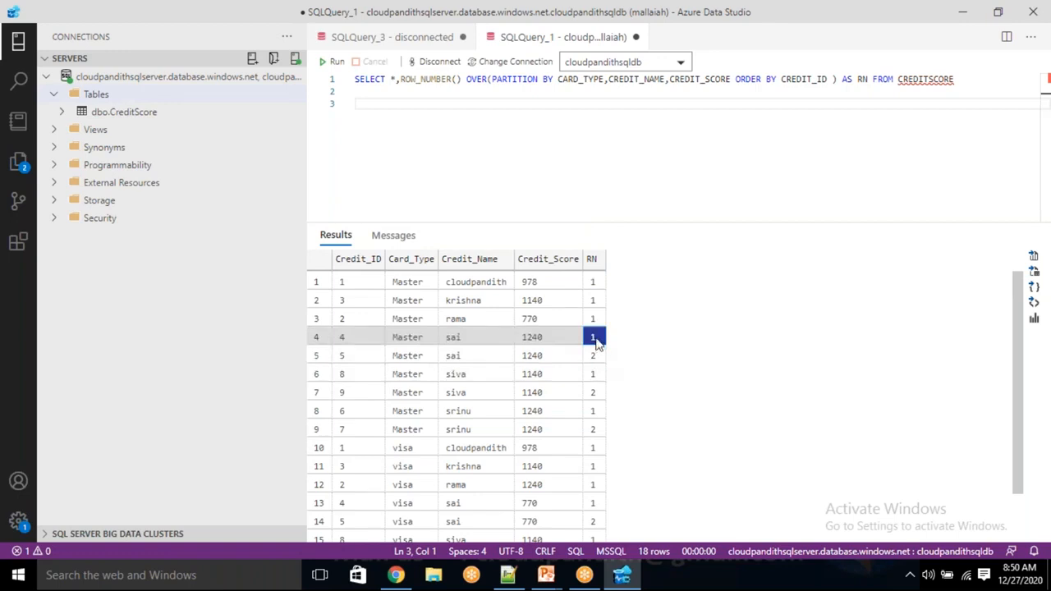
pyautogui.click(593, 260)
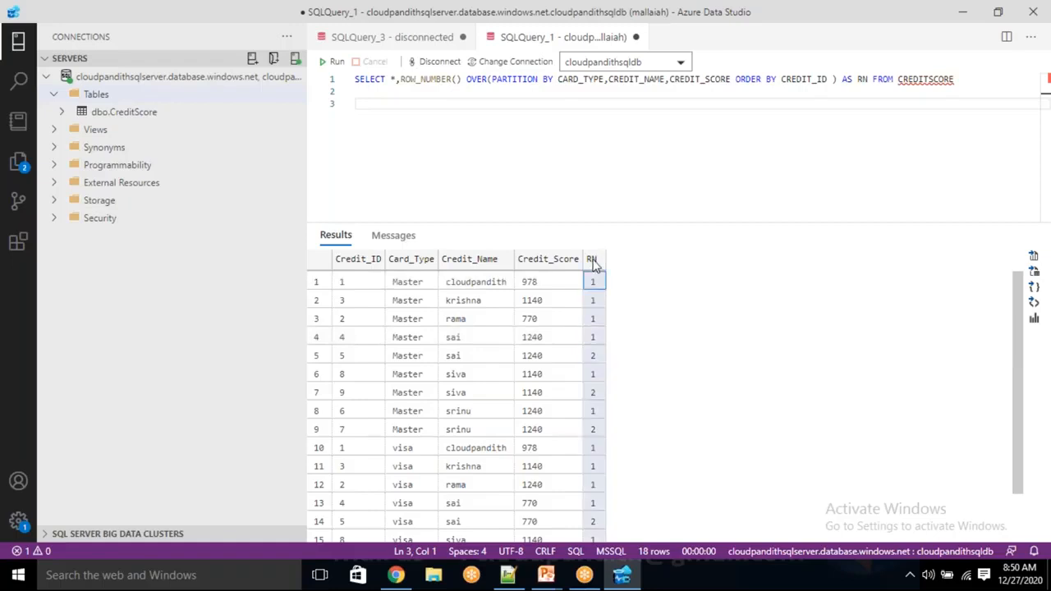
pyautogui.click(597, 337)
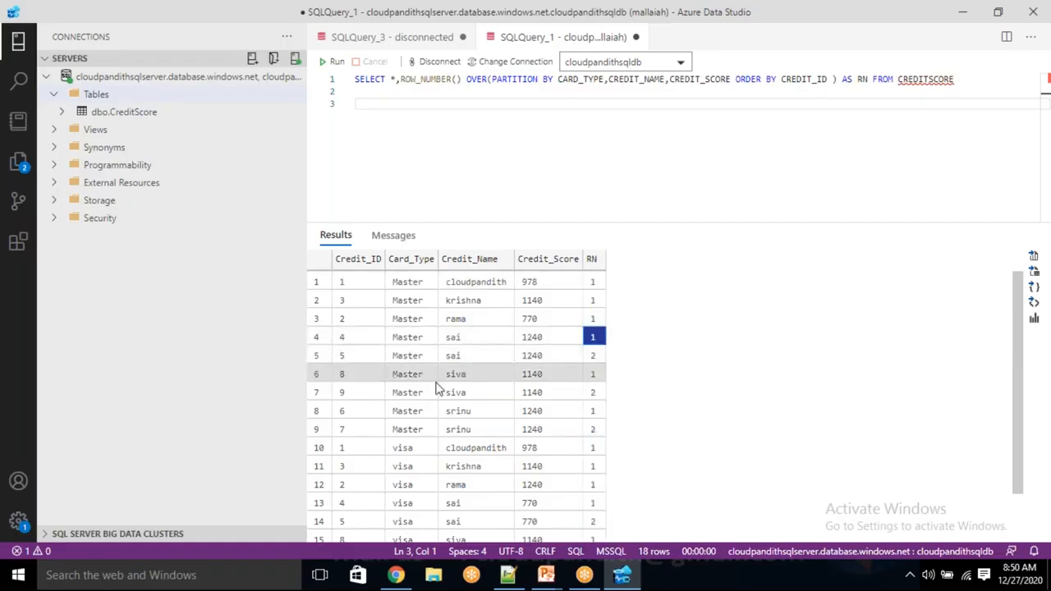
pyautogui.moveTo(353, 376); pyautogui.dragTo(550, 378)
pyautogui.click(836, 80)
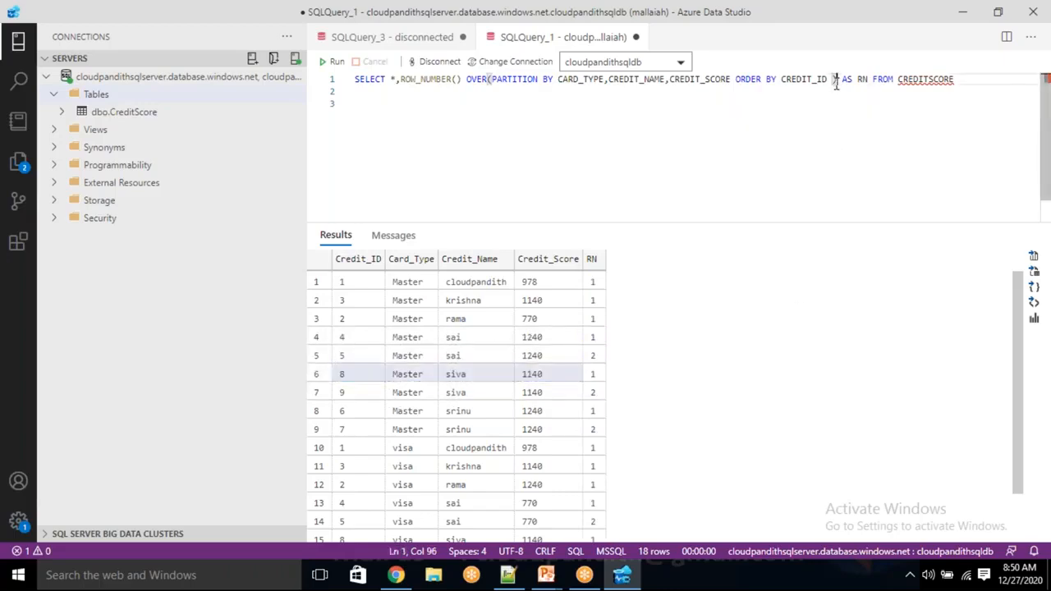
pyautogui.write('DESC')
pyautogui.press('End')
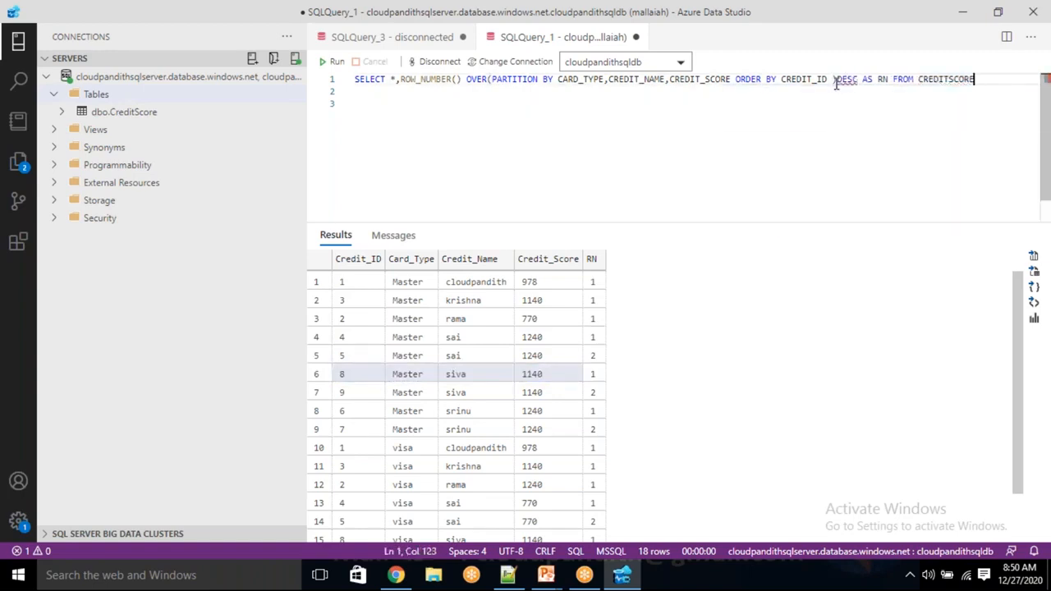
pyautogui.doubleClick(837, 81)
pyautogui.press('BackSpace')
# Add DESC after CREDIT_ID inside the OVER parentheses and rerun the query
pyautogui.click(830, 79)
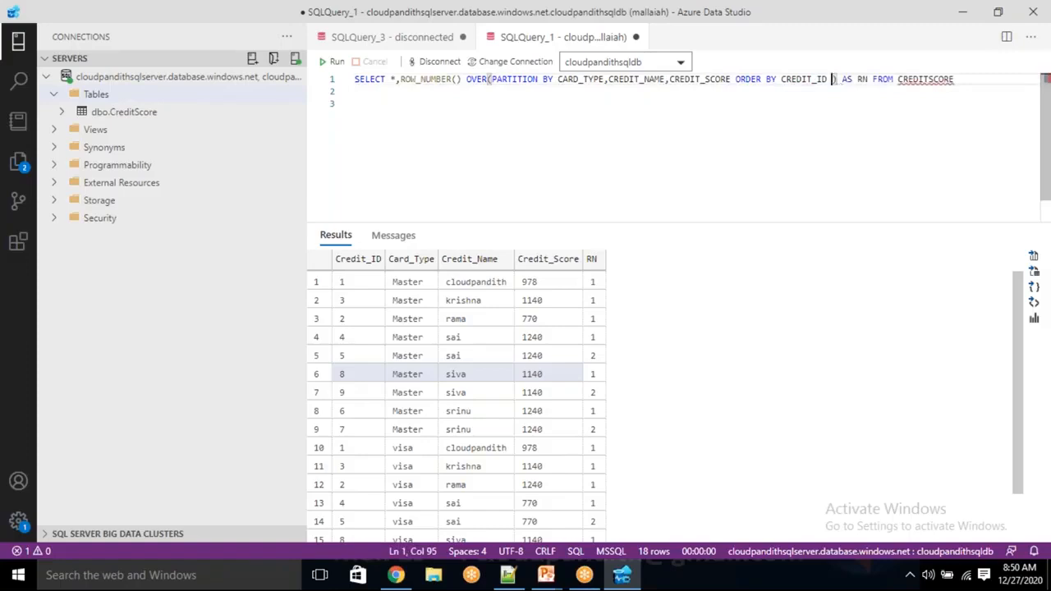
pyautogui.write('DESC')
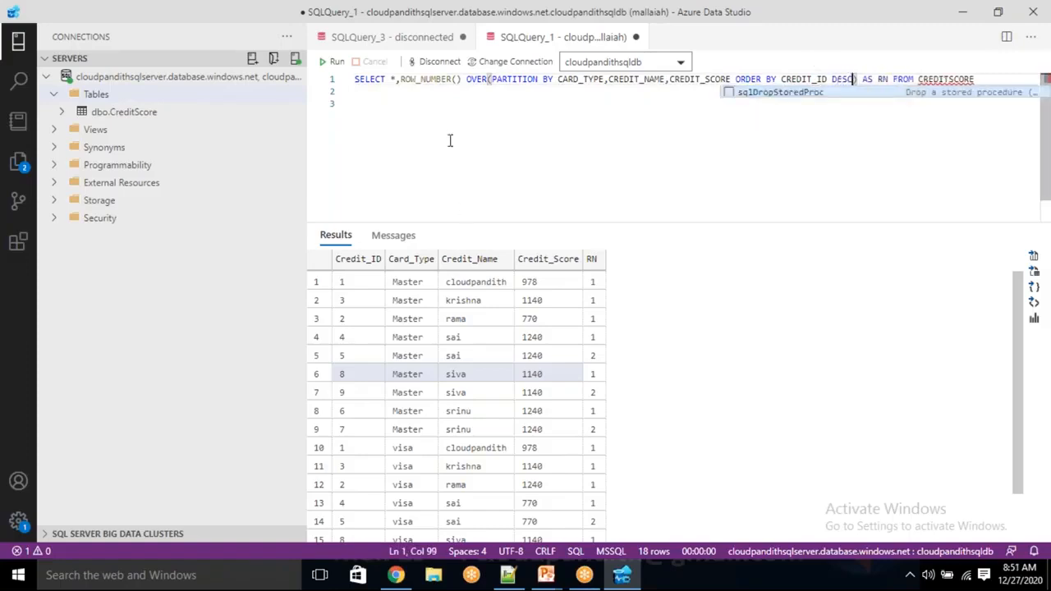
pyautogui.click(335, 62)
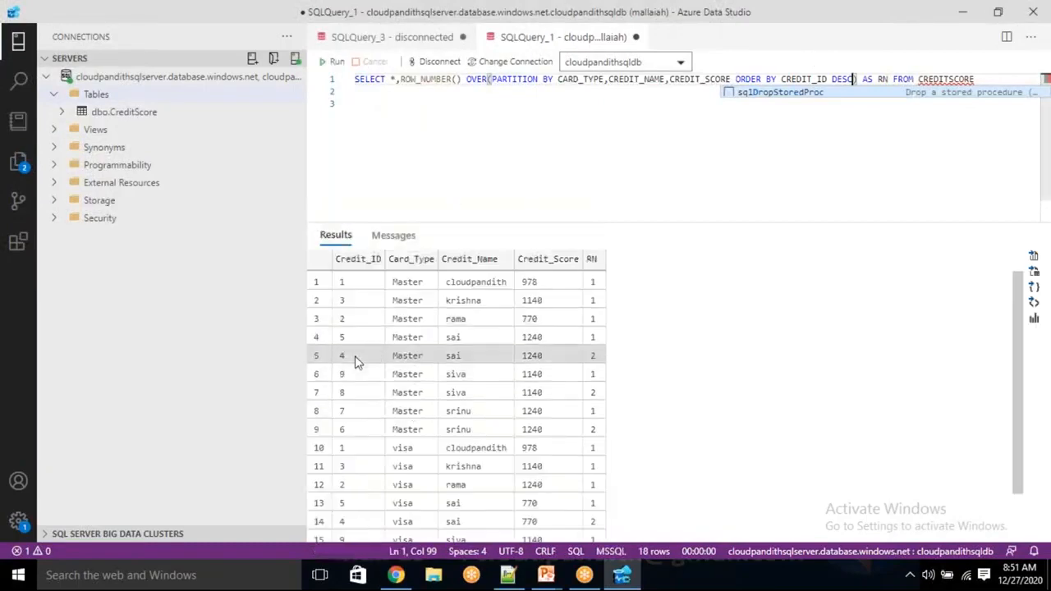
# Compare the Credit_ID and RN values of the Master rows with Credit_ID 5 and 4 against the descending order in the query
pyautogui.click(344, 337)
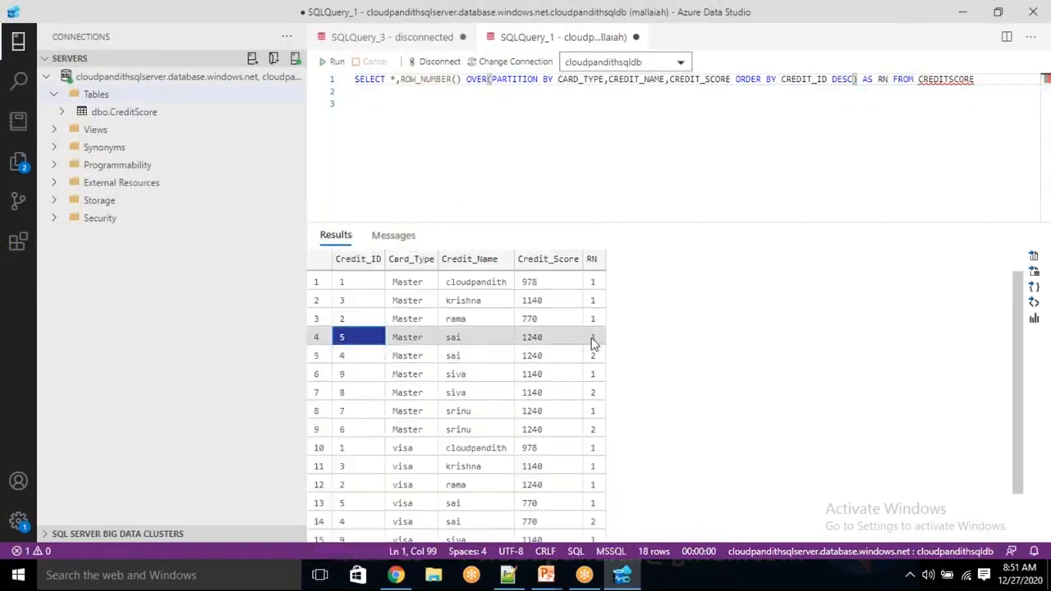
pyautogui.click(593, 338)
pyautogui.click(364, 356)
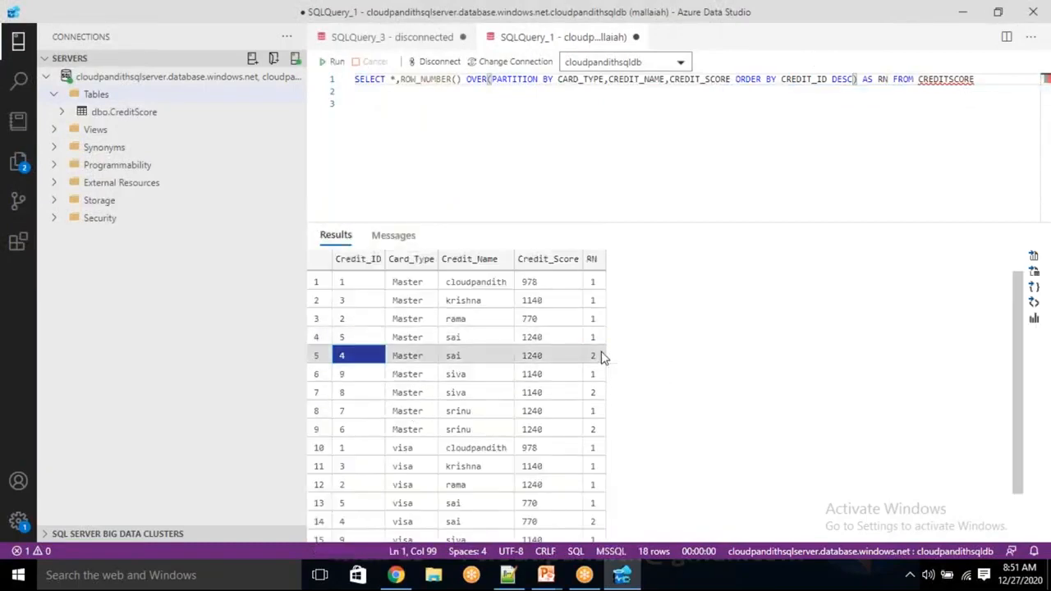
pyautogui.click(592, 356)
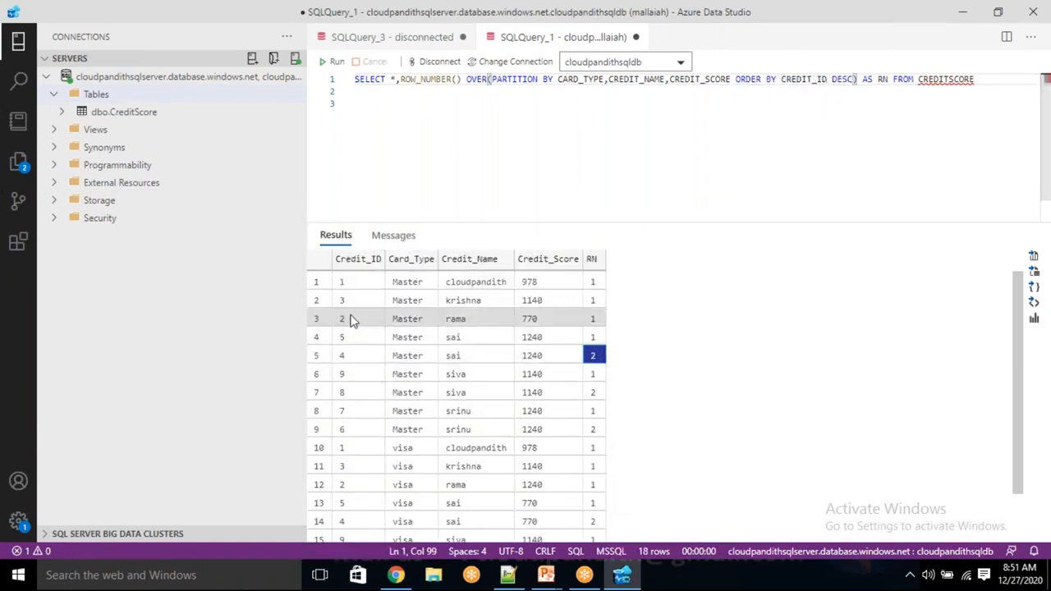
pyautogui.click(345, 355)
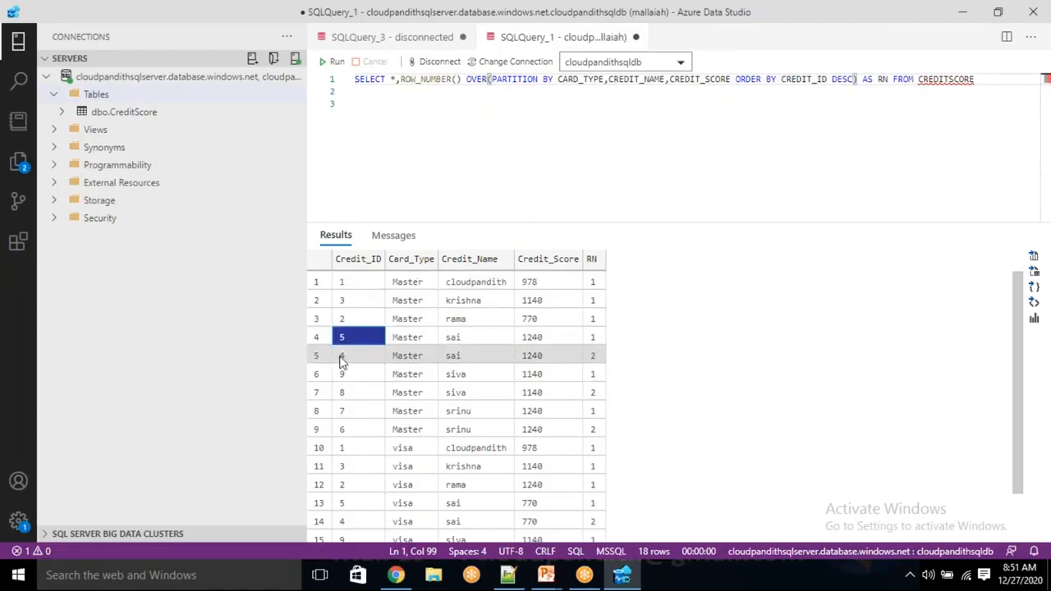
pyautogui.click(594, 337)
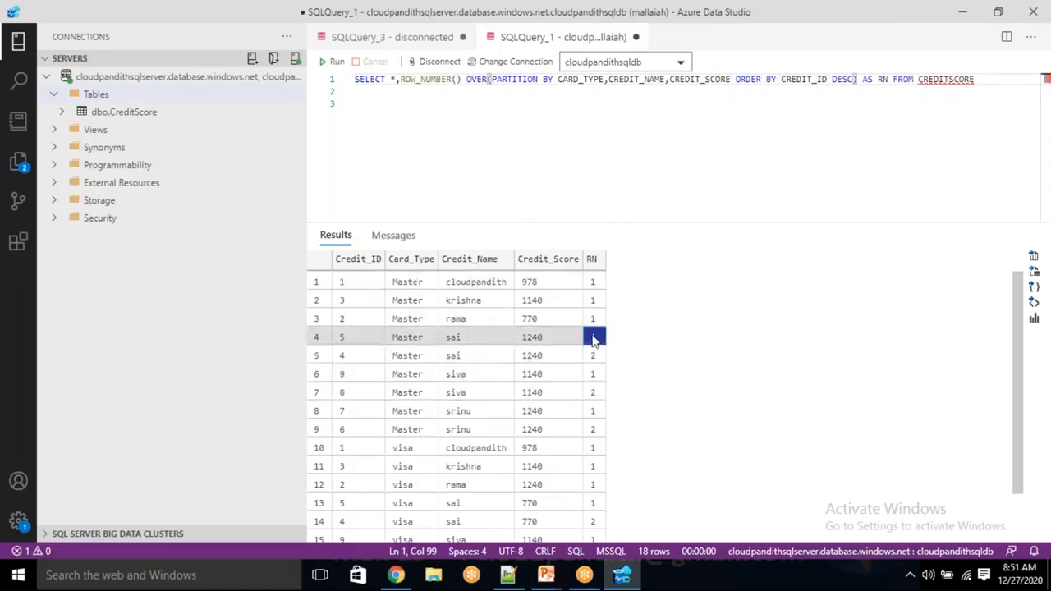
pyautogui.click(344, 337)
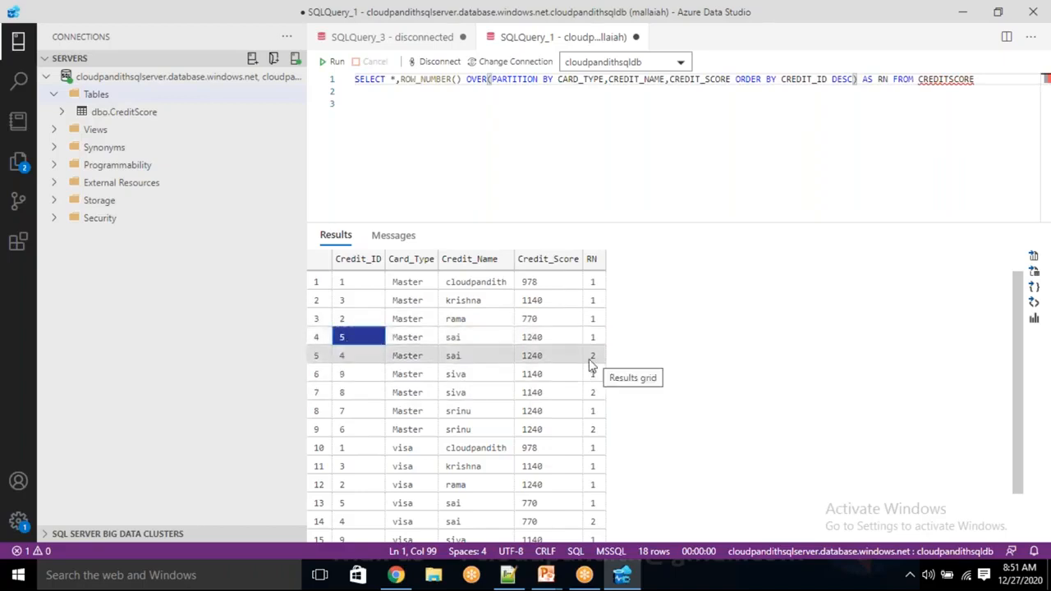
pyautogui.click(592, 362)
pyautogui.click(345, 361)
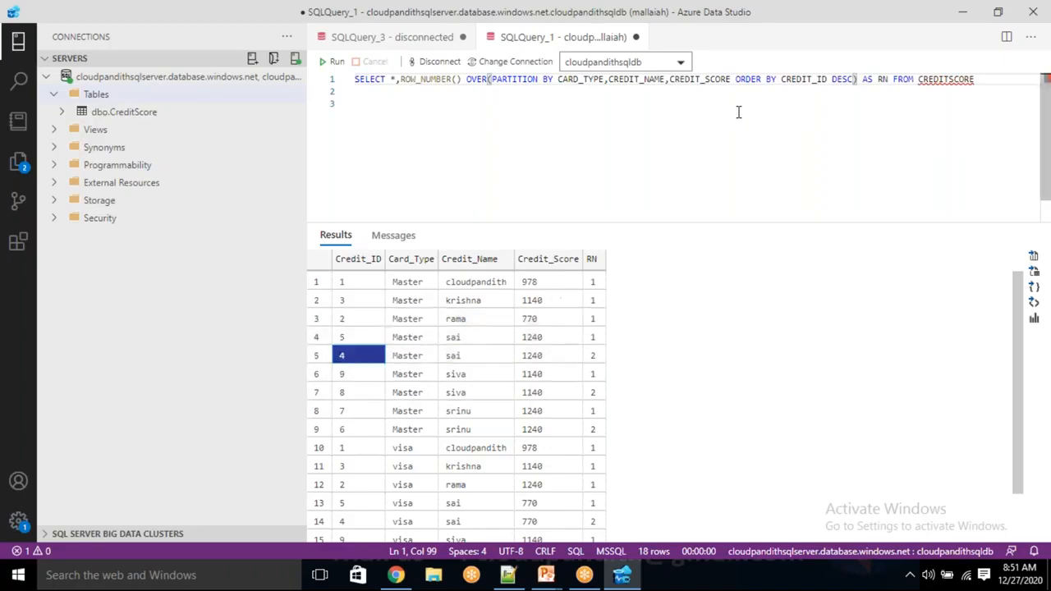
pyautogui.doubleClick(843, 79)
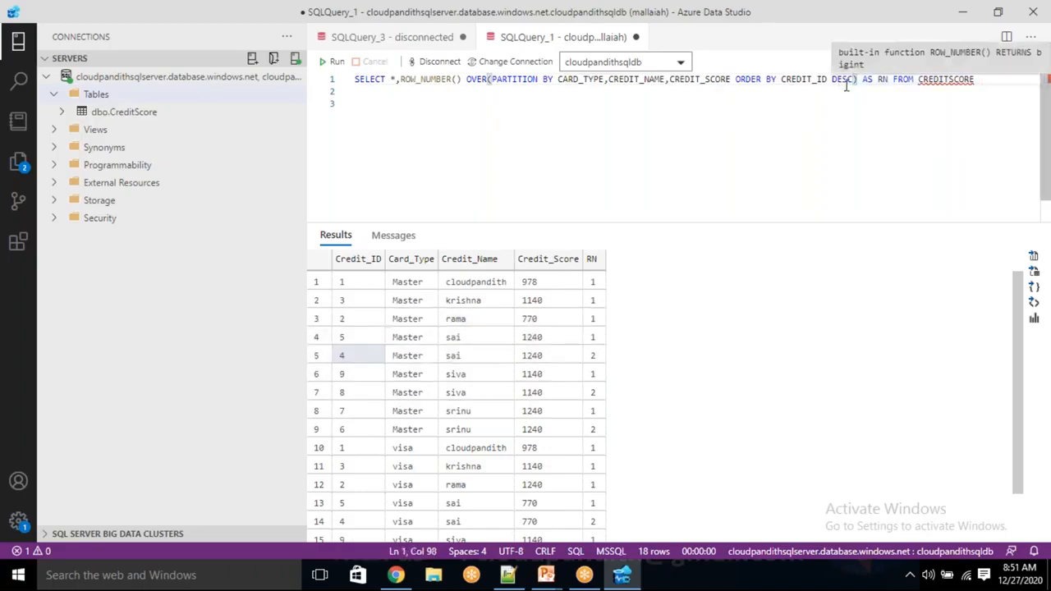
# Remove DESC after CREDIT_ID in the OVER clause, rerun the query and check the RN column
pyautogui.press('BackSpace')
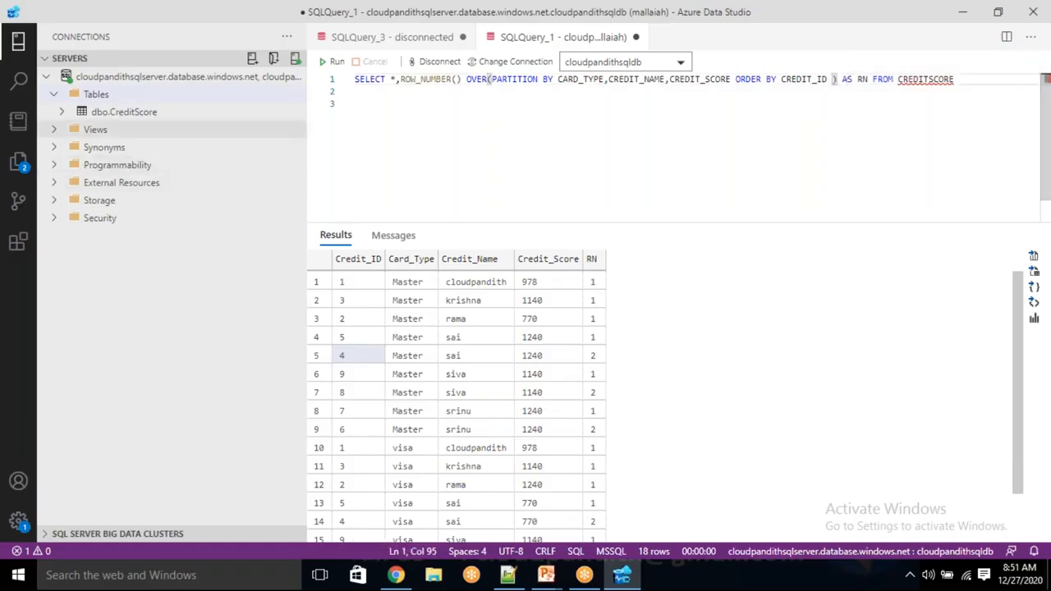
pyautogui.click(333, 62)
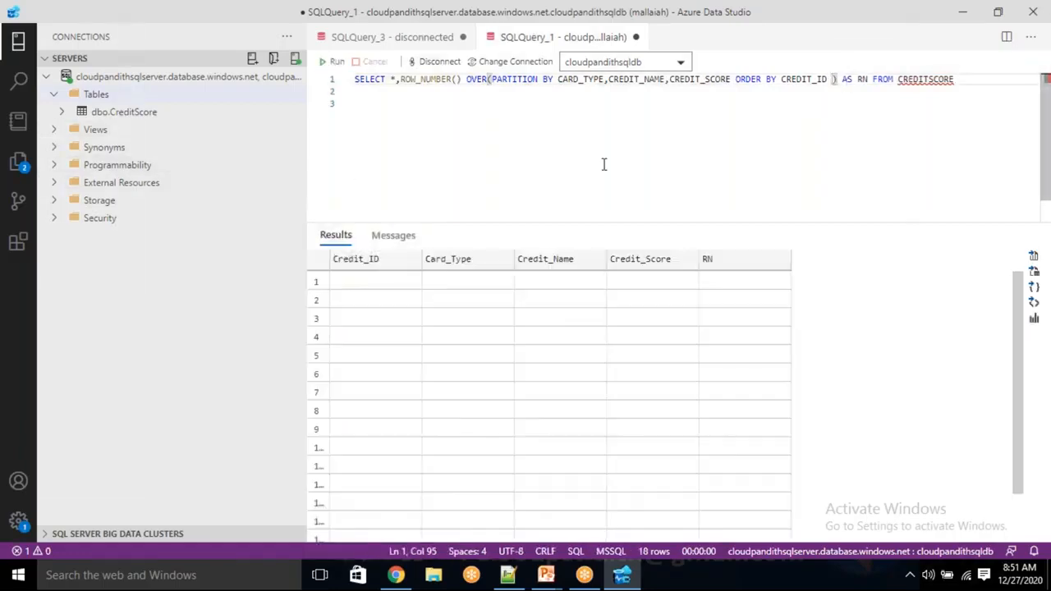
pyautogui.moveTo(593, 283); pyautogui.dragTo(600, 533)
pyautogui.click(460, 131)
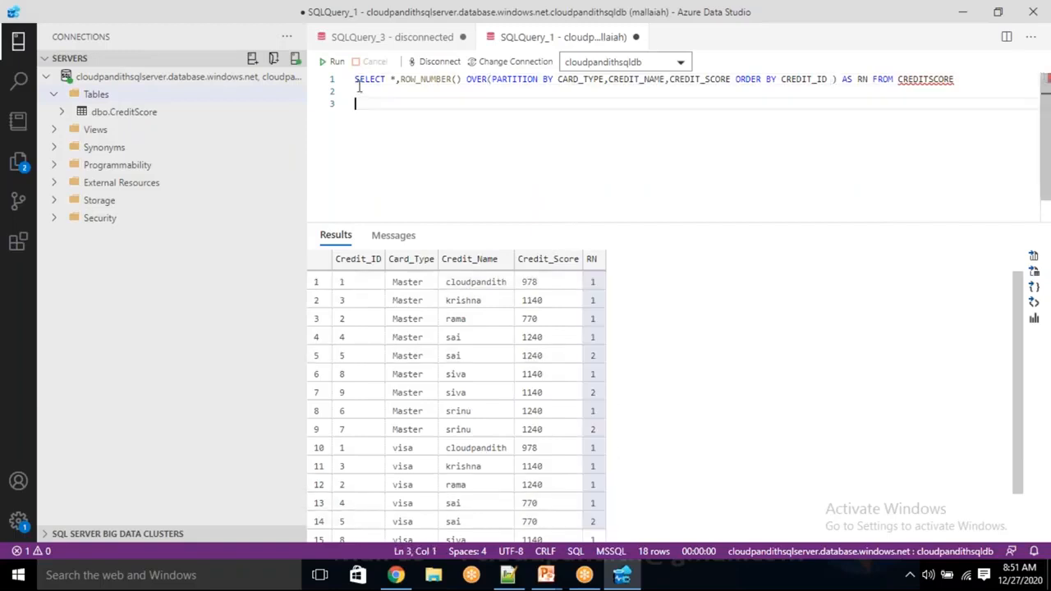
# Wrap the ROW_NUMBER() query in a common table expression with WITH CLOUDPANDITHCTE AS( above it and a closing parenthesis below
pyautogui.click(359, 79)
pyautogui.press('Home')
pyautogui.press('Return')
pyautogui.press('Up')
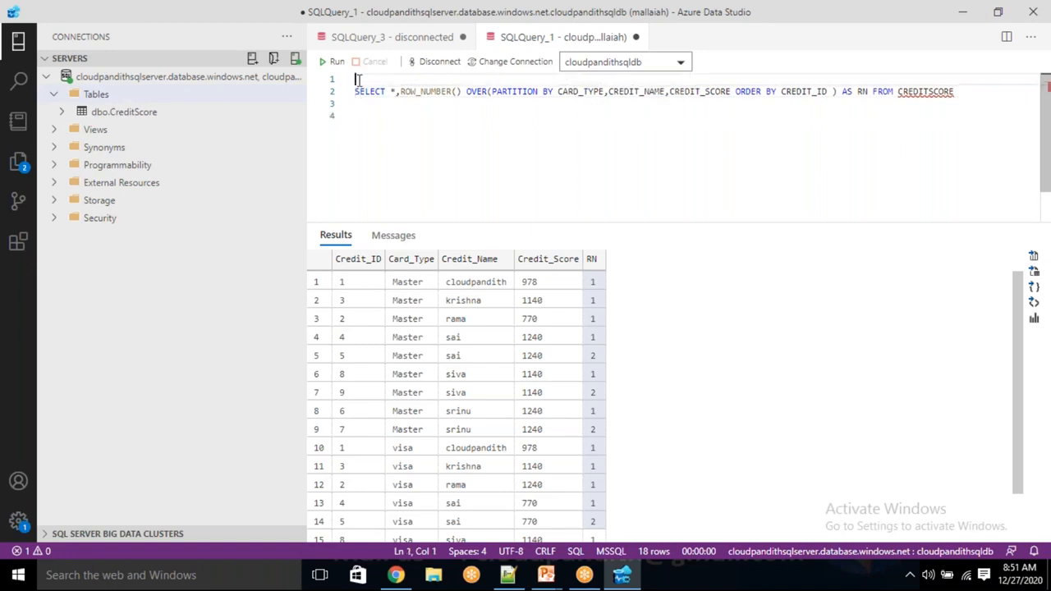
pyautogui.write('WITH CLOUDPANDITH')
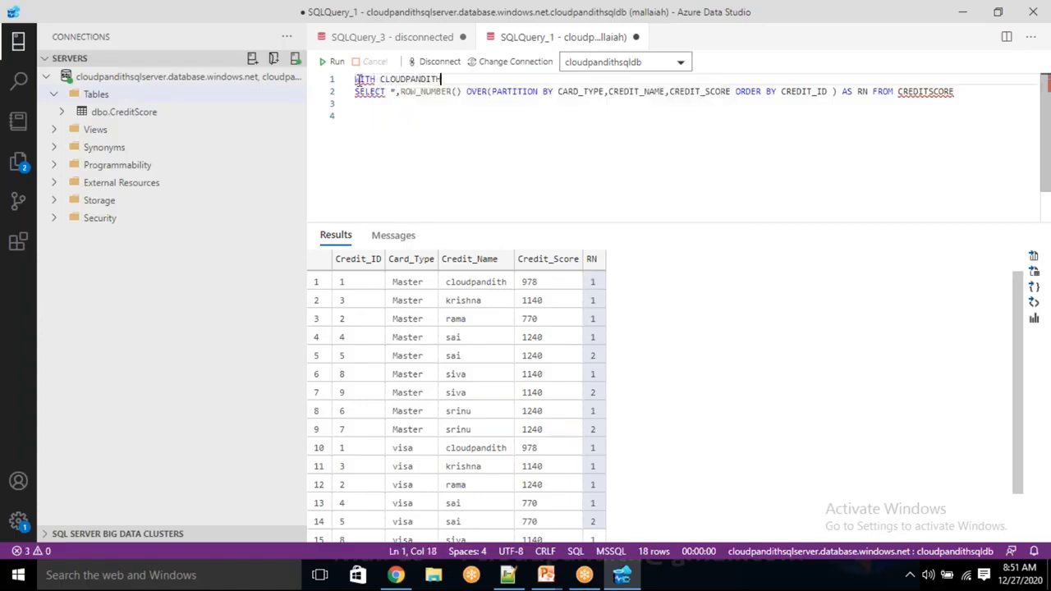
pyautogui.write('CTE AS(')
pyautogui.press('BackSpace')
pyautogui.click(957, 91)
pyautogui.press('Return')
pyautogui.write(')')
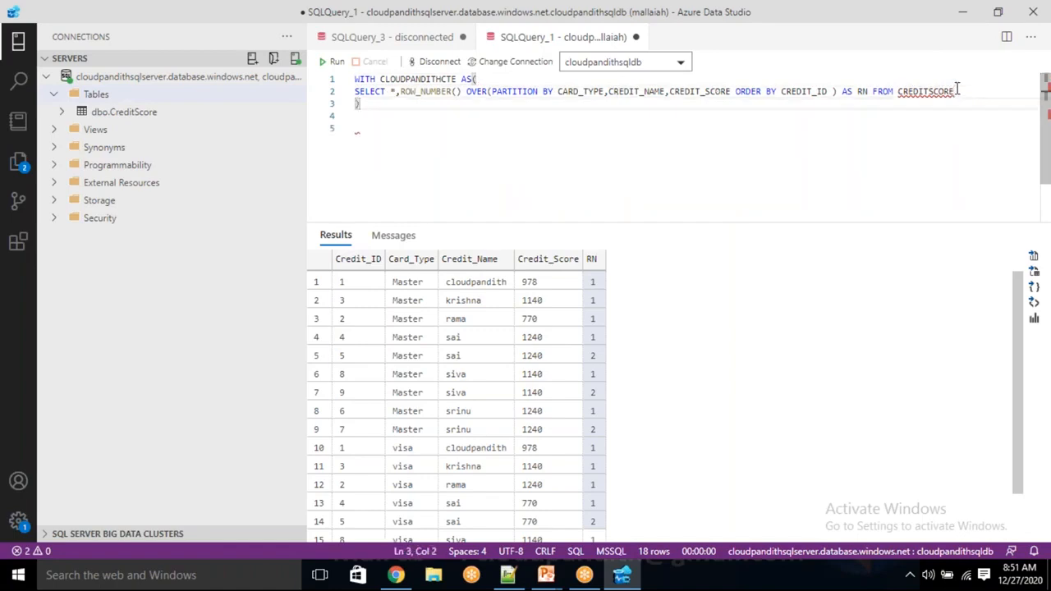
pyautogui.click(463, 80)
pyautogui.click(394, 91)
pyautogui.moveTo(394, 91); pyautogui.dragTo(920, 92)
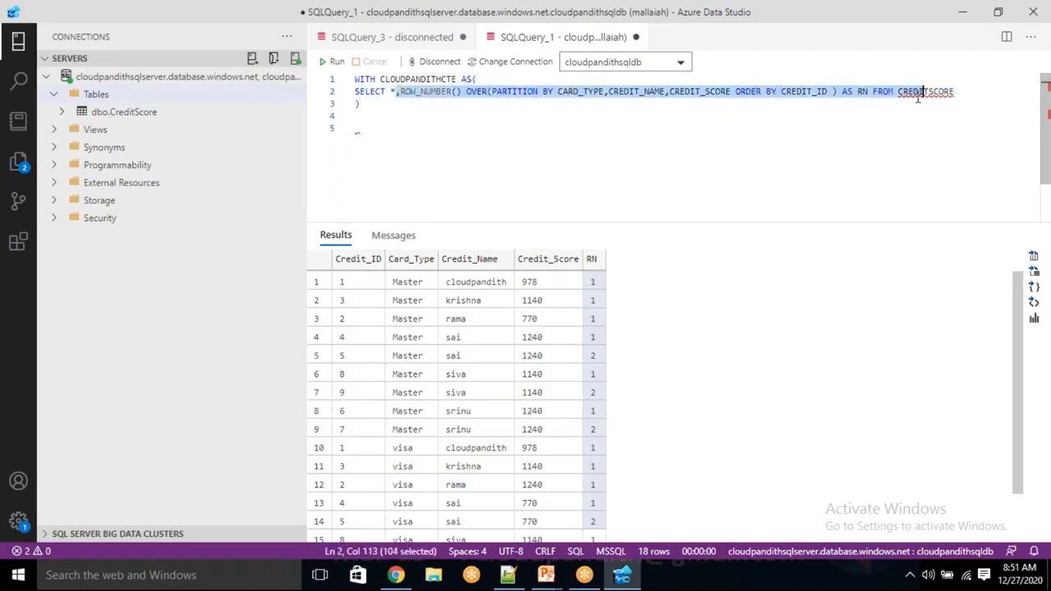
# Add SELECT * FROM CLOUDPANDITHCTE beneath the common table expression and run the complete statement
pyautogui.doubleClick(402, 78)
pyautogui.hotkey('ctrl', 'c')
pyautogui.click(370, 111)
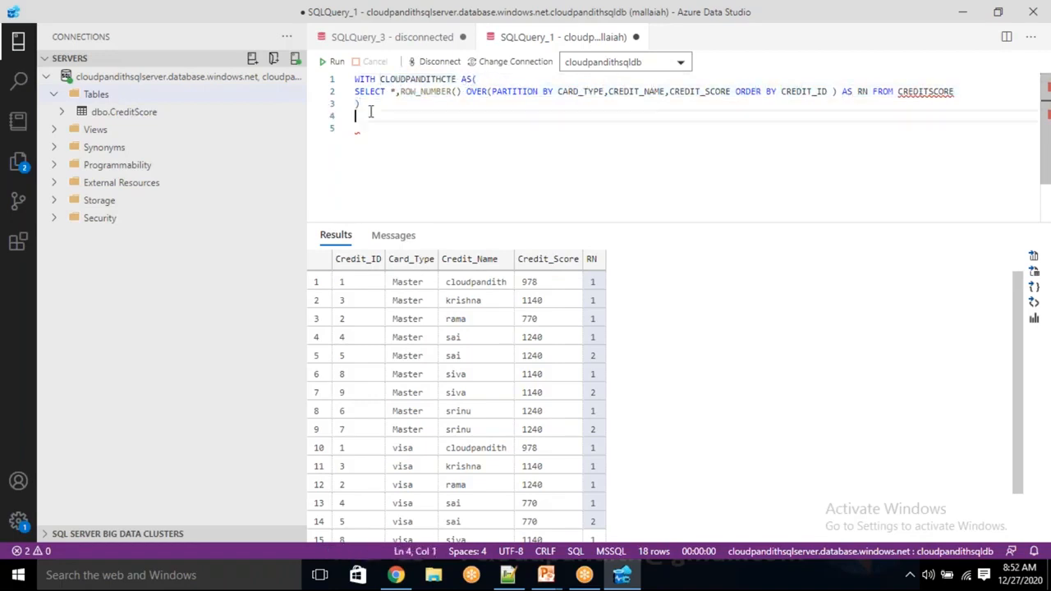
pyautogui.write('SELECT * FROM')
pyautogui.doubleClick(407, 79)
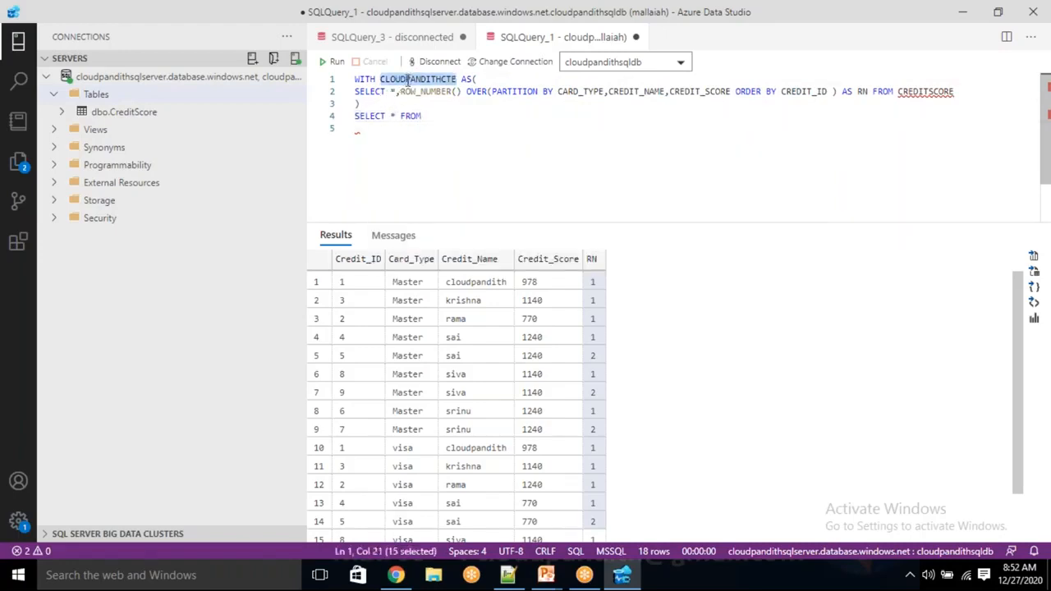
pyautogui.click(441, 118)
pyautogui.hotkey('ctrl', 'v')
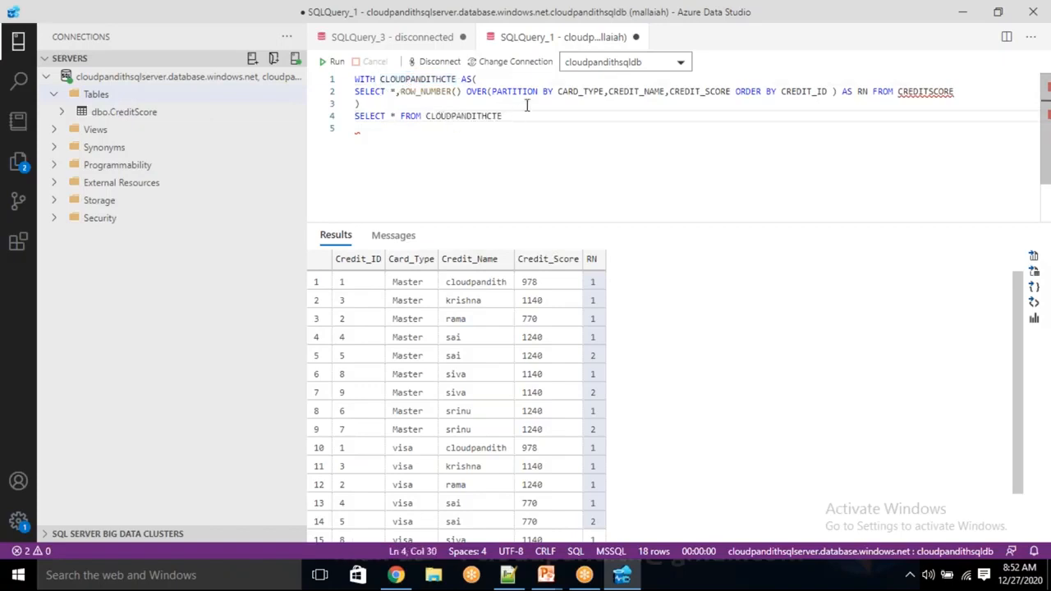
pyautogui.moveTo(517, 115); pyautogui.dragTo(333, 79)
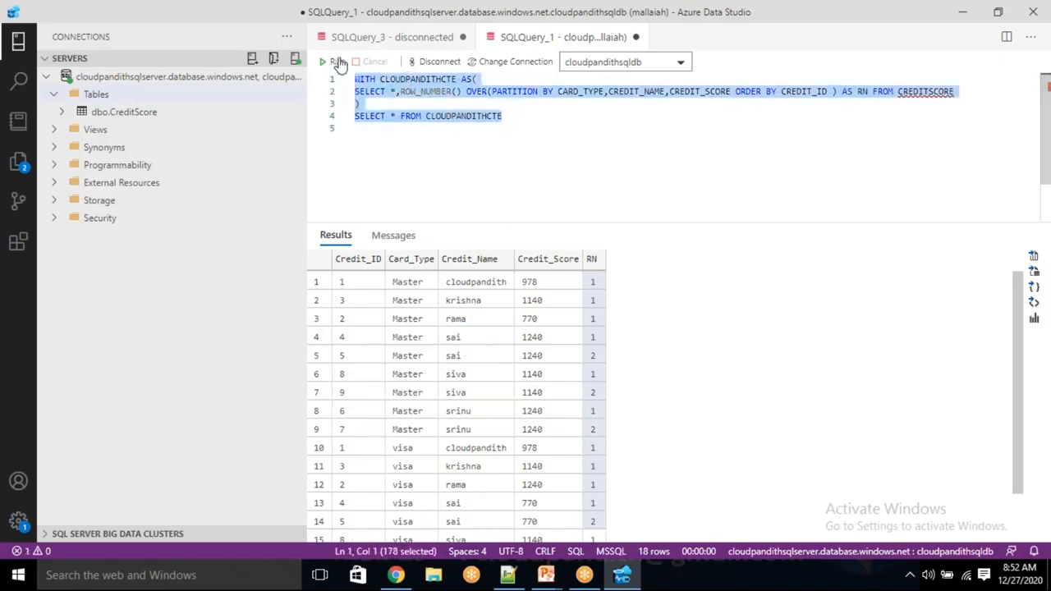
pyautogui.click(336, 61)
pyautogui.doubleClick(463, 116)
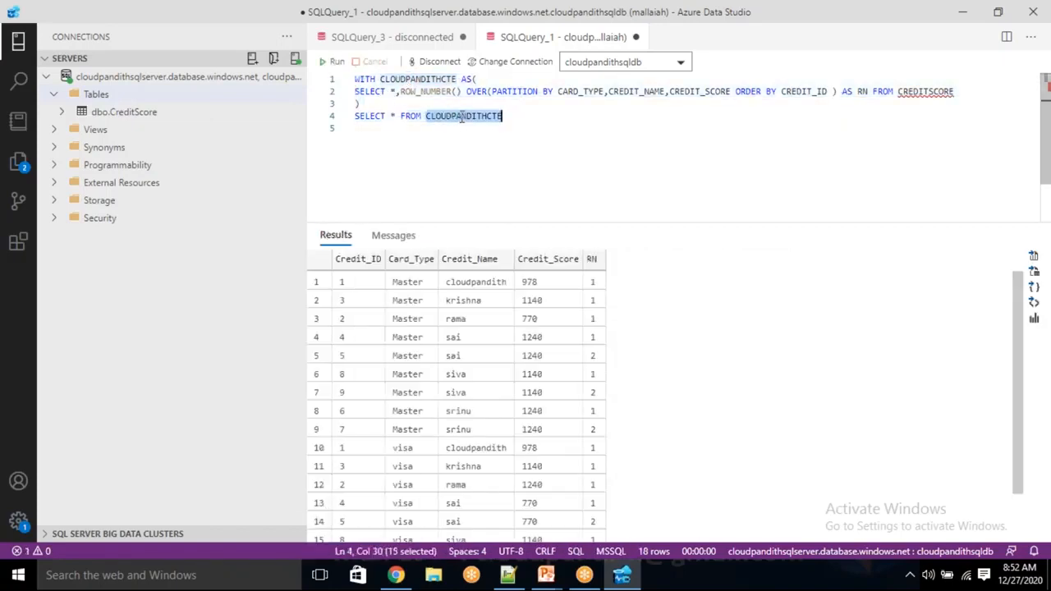
pyautogui.click(621, 154)
# Add WHERE RN>1 to the CLOUDPANDITHCTE select, run the complete statement and review the returned rows
pyautogui.click(518, 116)
pyautogui.write('WHERE')
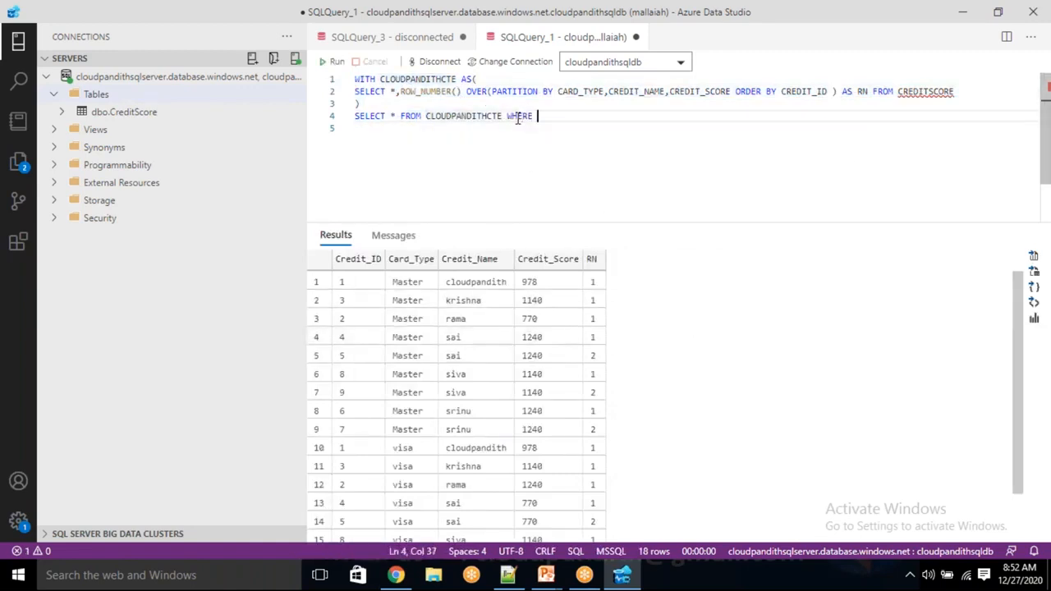
pyautogui.doubleClick(474, 116)
pyautogui.click(552, 118)
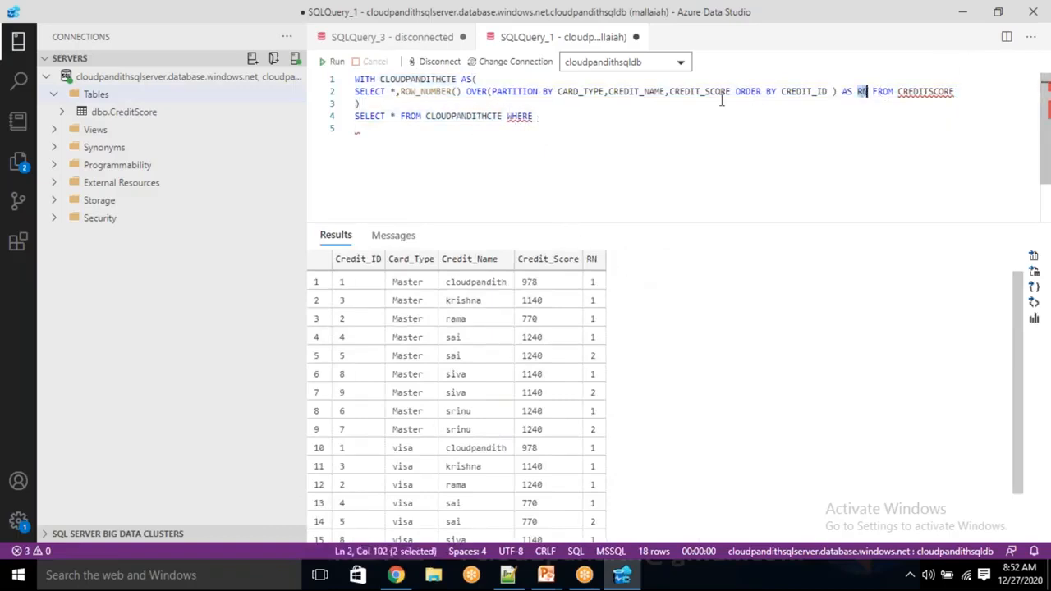
pyautogui.write('RN')
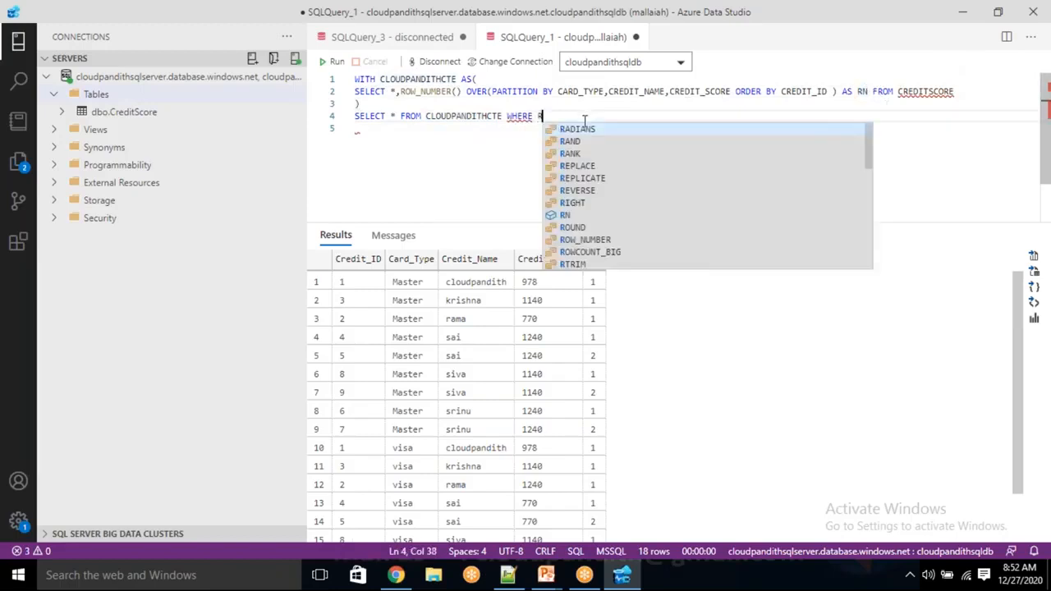
pyautogui.press('Escape')
pyautogui.write('>1')
pyautogui.moveTo(567, 115); pyautogui.dragTo(326, 89)
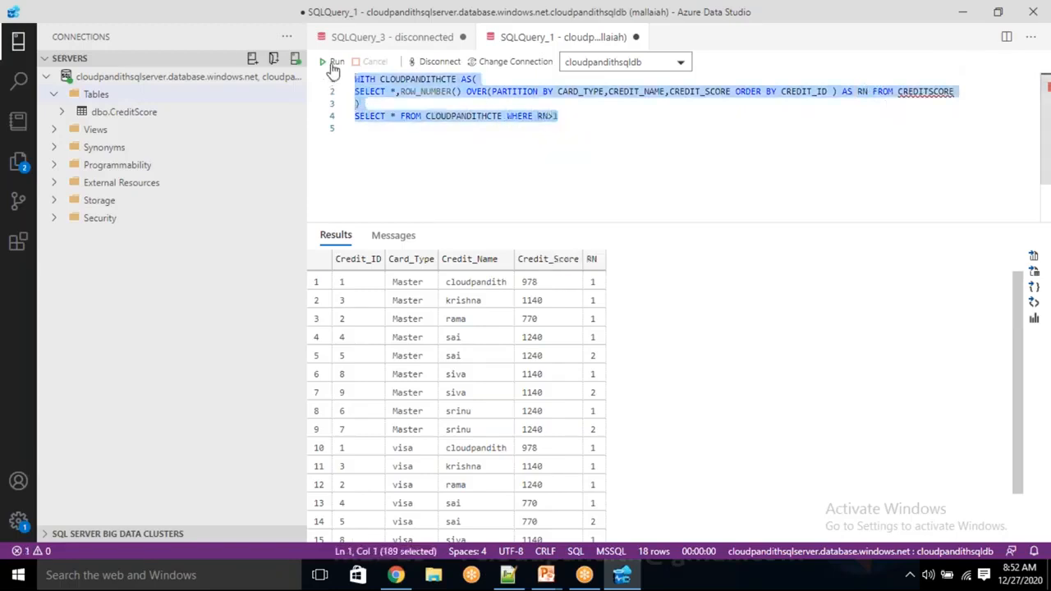
pyautogui.click(334, 62)
pyautogui.click(484, 172)
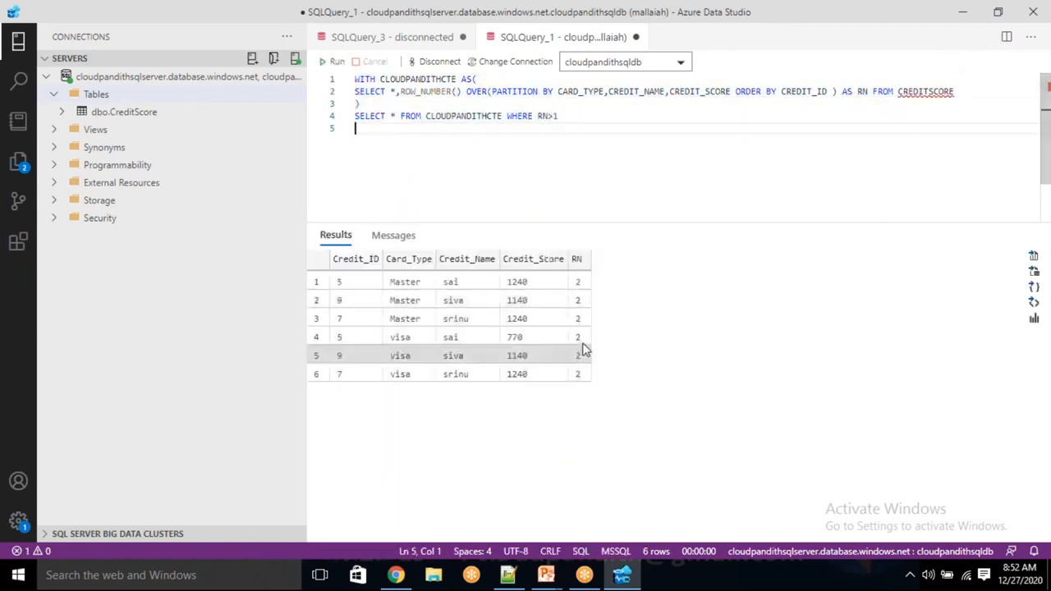
pyautogui.moveTo(345, 282); pyautogui.dragTo(576, 380)
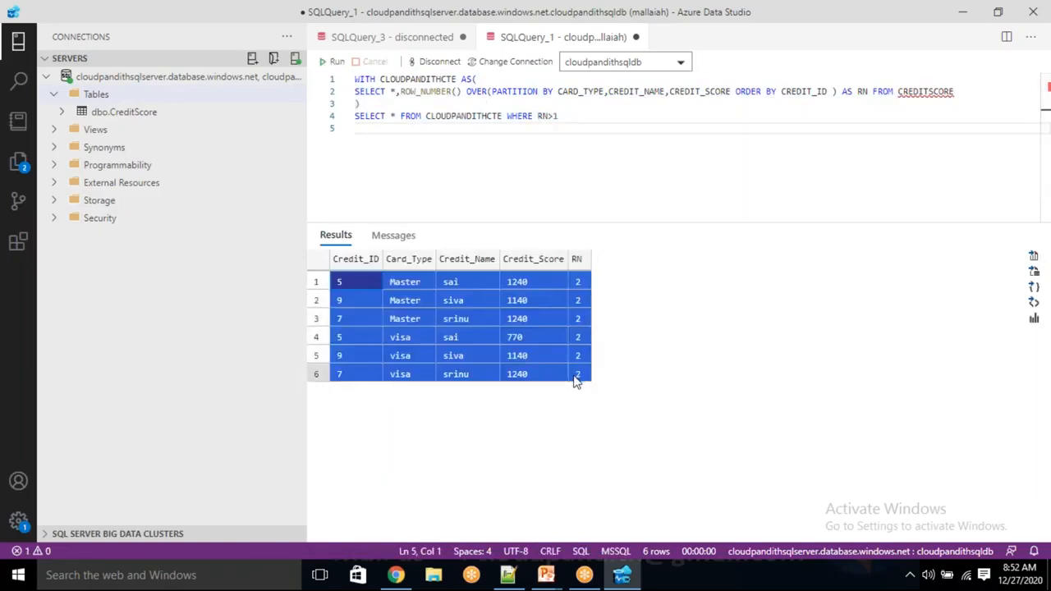
pyautogui.click(571, 144)
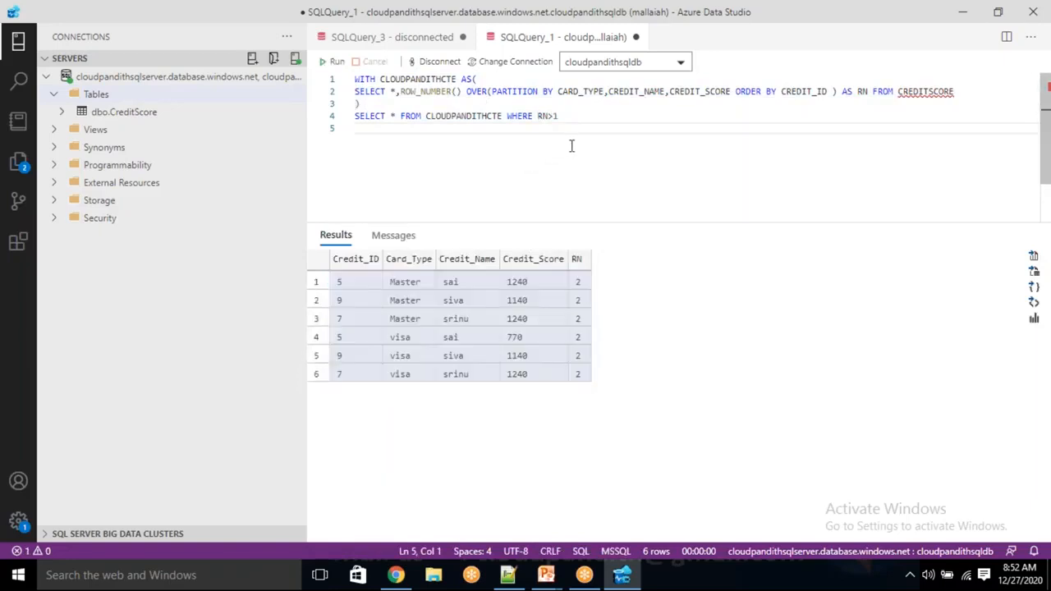
# Write select * into creditscore_temp from CREDITSCORE a few lines below the CTE statement
pyautogui.press('Return')
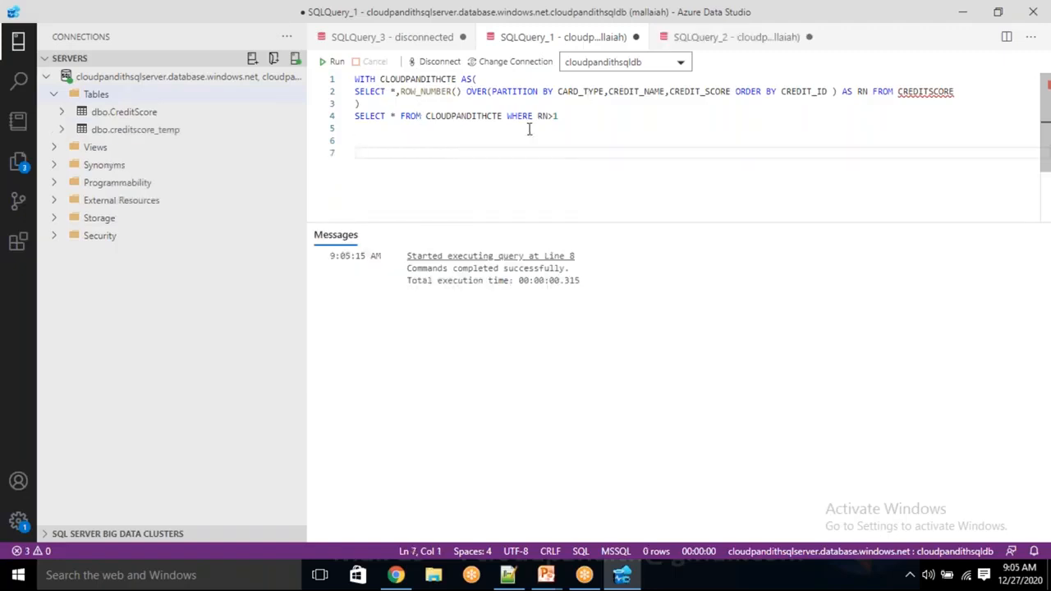
pyautogui.doubleClick(449, 115)
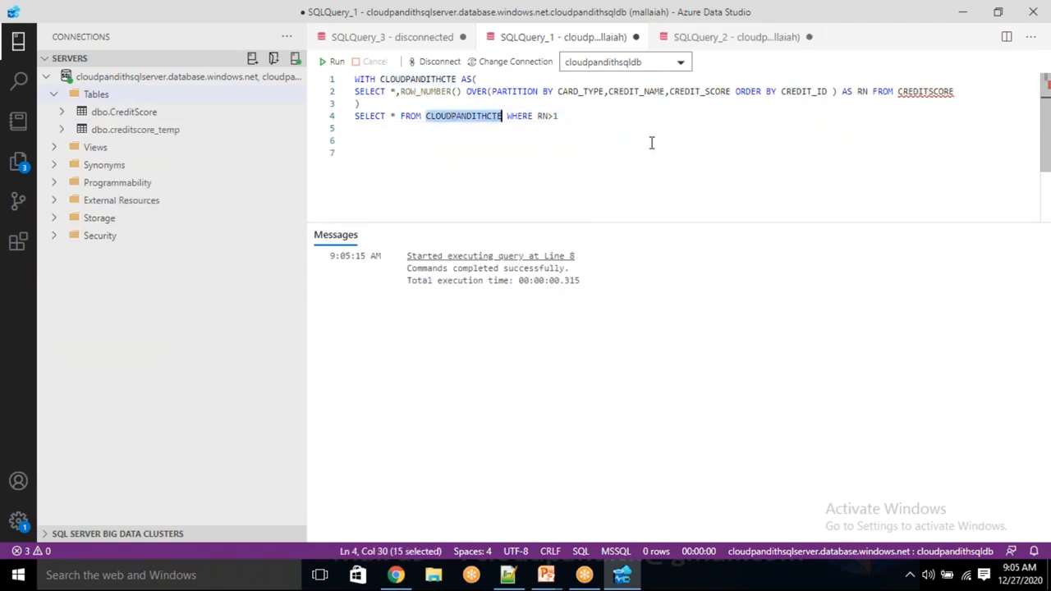
pyautogui.click(540, 166)
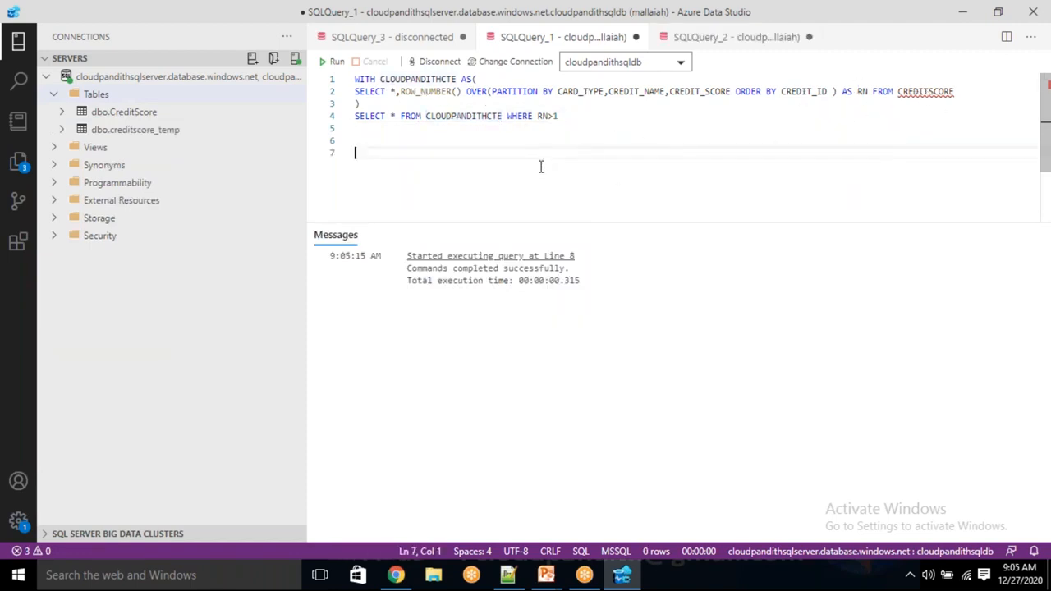
pyautogui.write('select * into ')
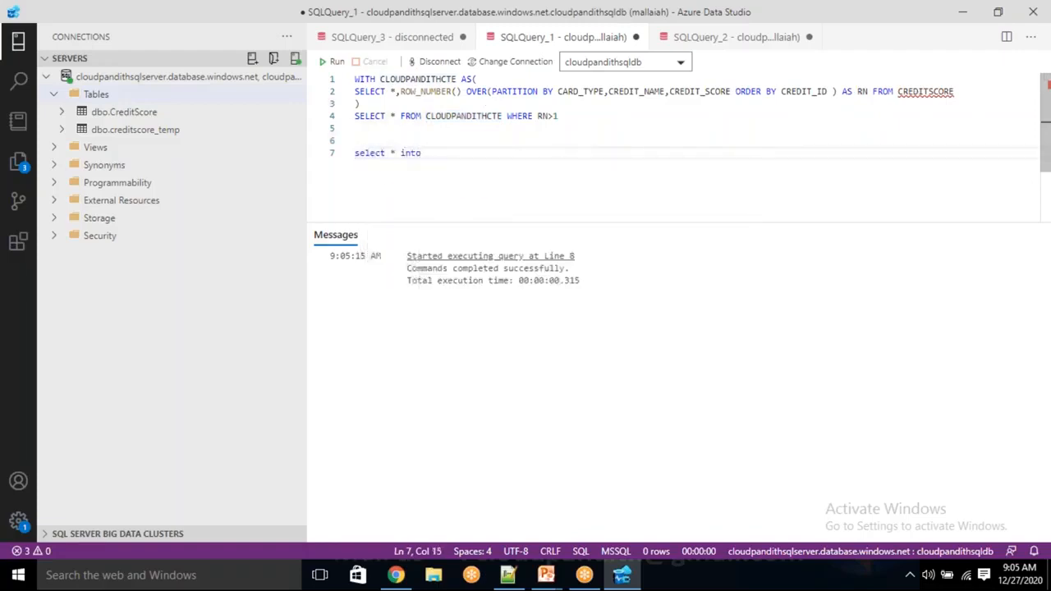
pyautogui.write('cr')
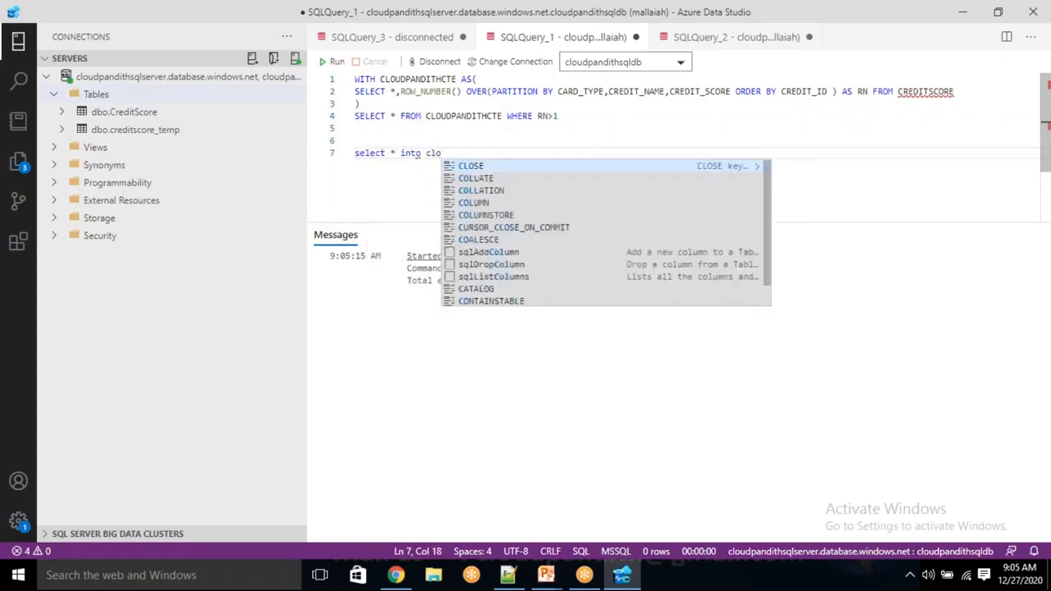
pyautogui.write('edits')
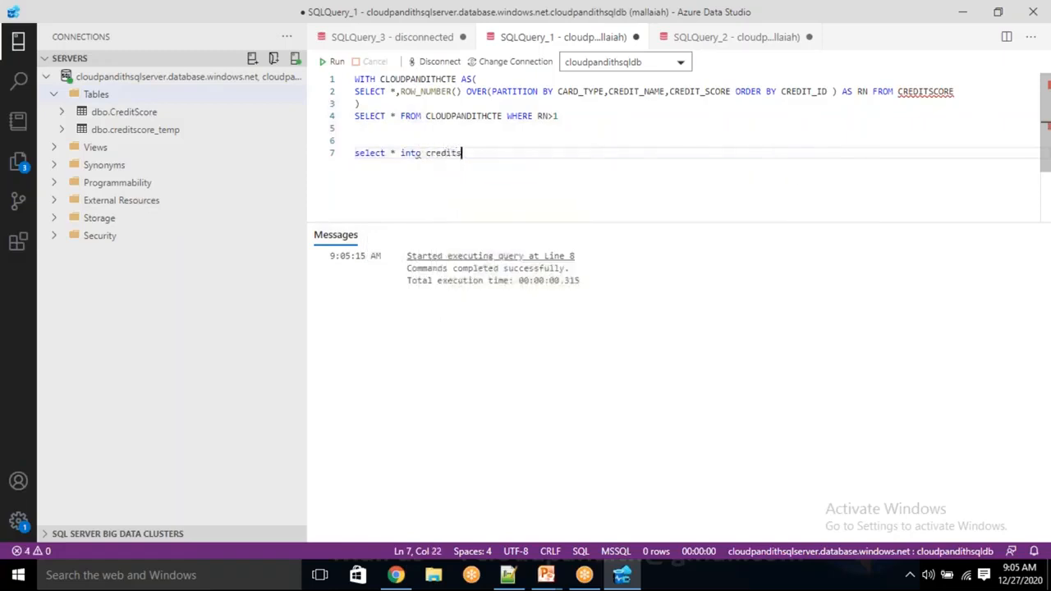
pyautogui.write('core_temp from')
pyautogui.doubleClick(928, 92)
pyautogui.hotkey('ctrl', 'c')
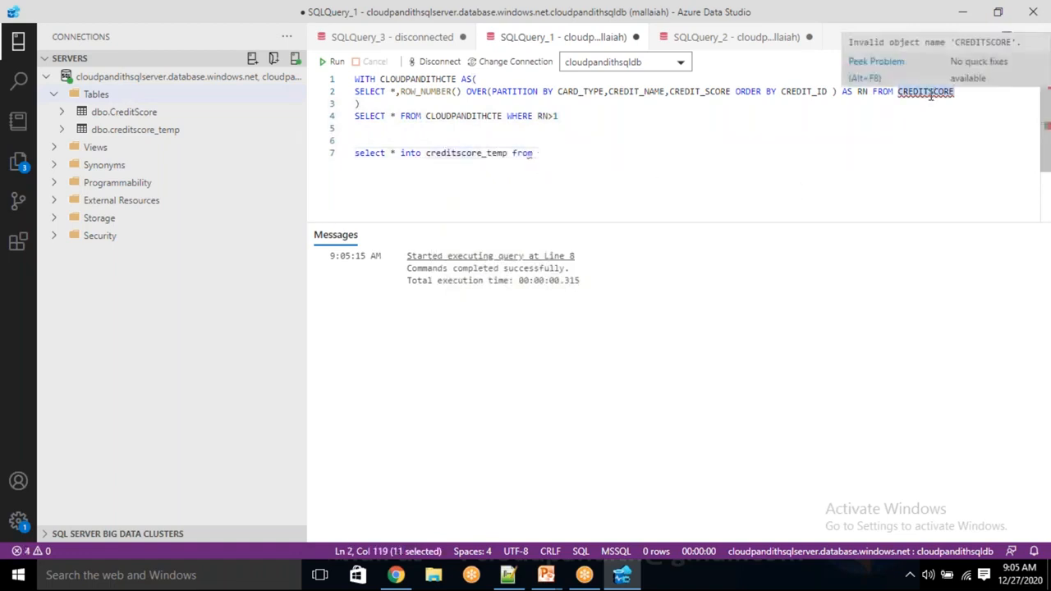
pyautogui.click(561, 156)
pyautogui.hotkey('ctrl', 'v')
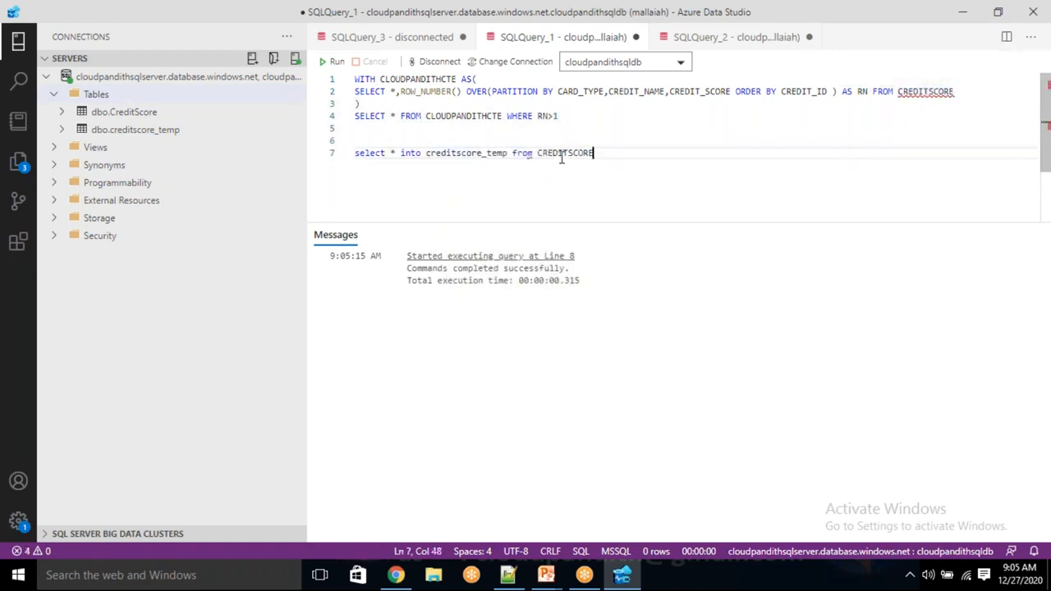
# Run only the select into statement to copy CREDITSCORE into creditscore_temp
pyautogui.doubleClick(463, 153)
pyautogui.moveTo(596, 152); pyautogui.dragTo(328, 142)
pyautogui.click(339, 62)
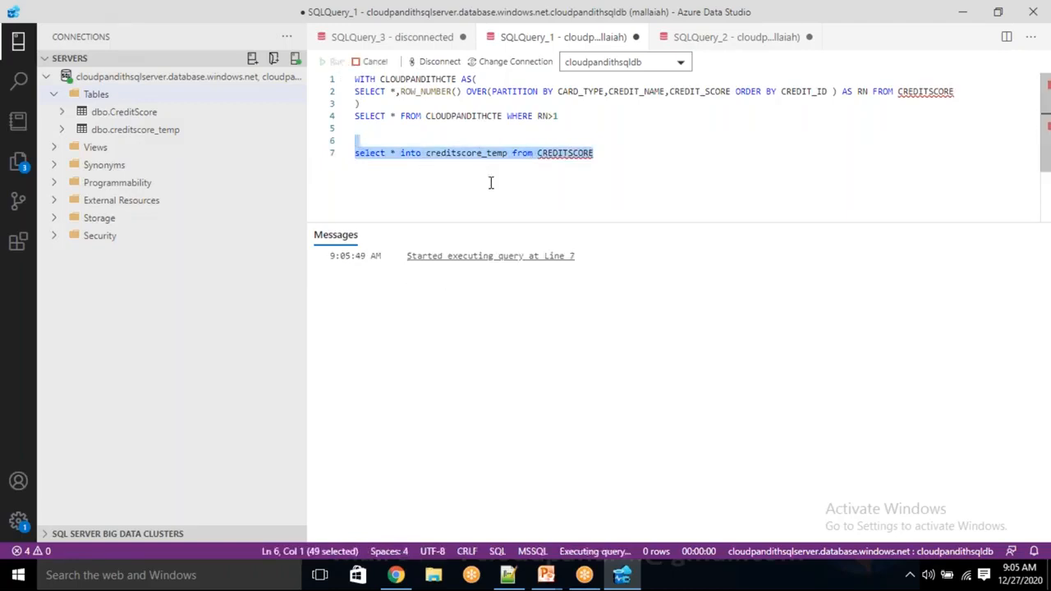
pyautogui.click(497, 167)
pyautogui.doubleClick(480, 154)
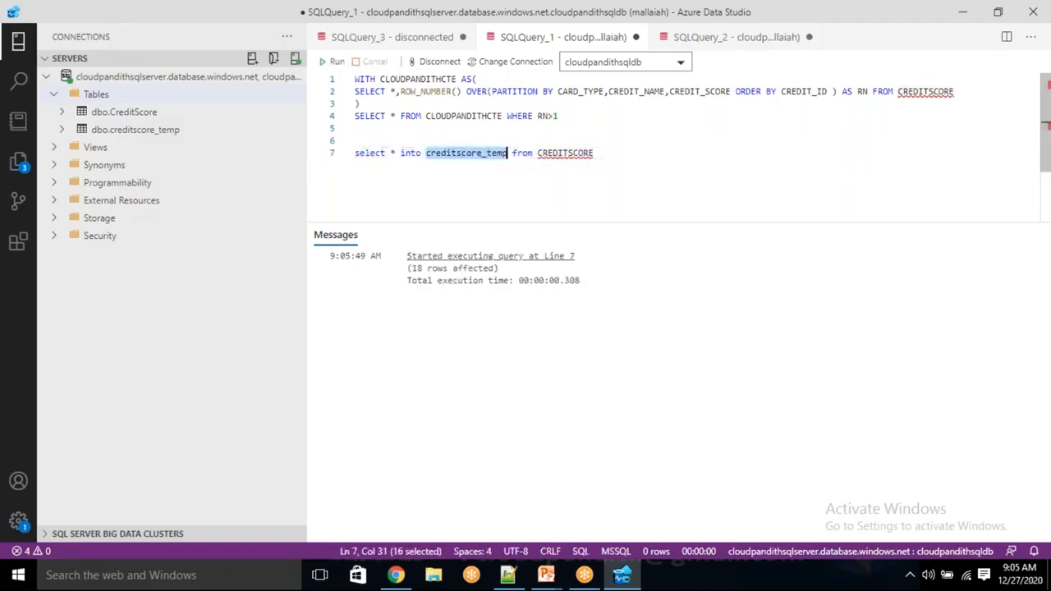
pyautogui.click(610, 143)
pyautogui.click(608, 151)
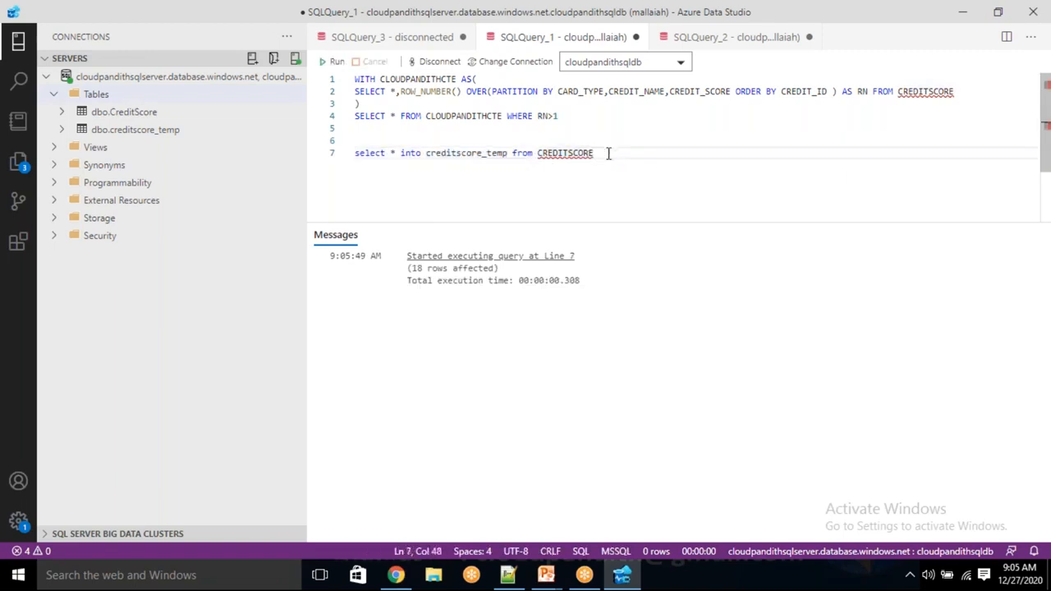
# Replace the CREDITSCORE table in the CTE's inner query with creditscore_temp
pyautogui.doubleClick(486, 155)
pyautogui.hotkey('ctrl', 'c')
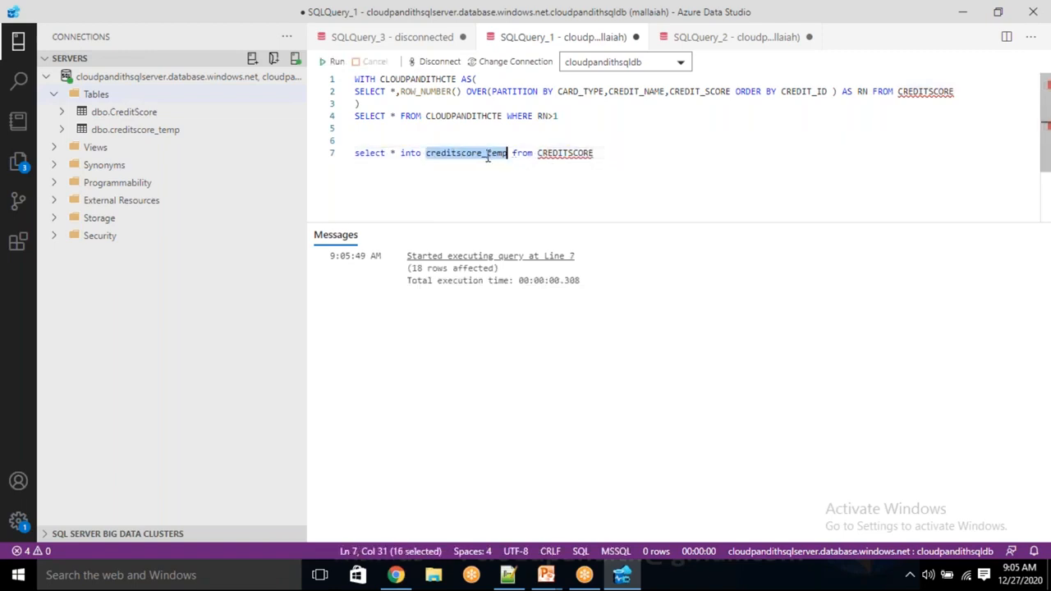
pyautogui.doubleClick(573, 151)
pyautogui.doubleClick(918, 92)
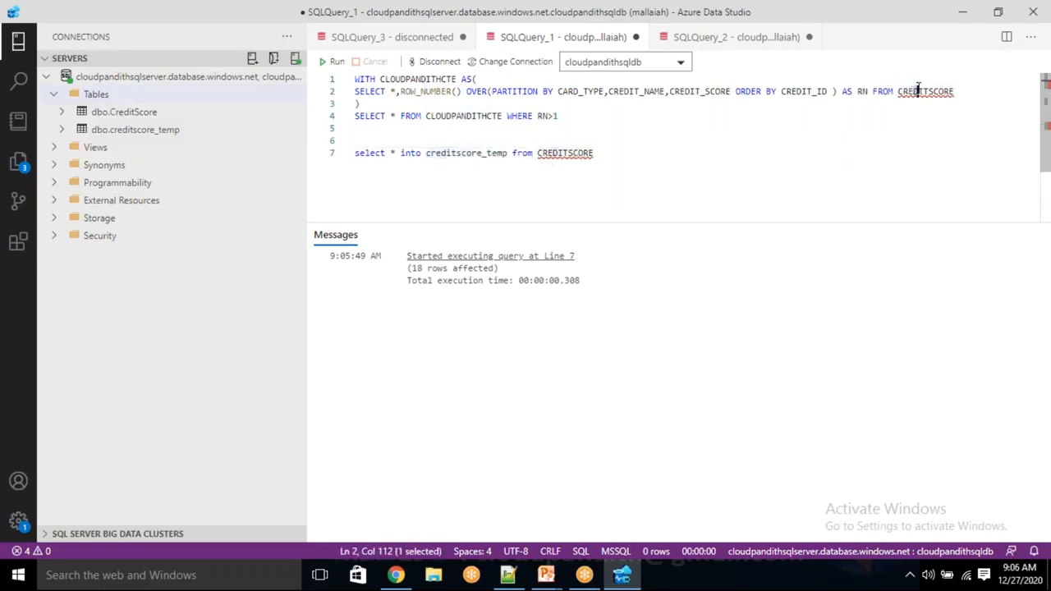
pyautogui.hotkey('ctrl', 'v')
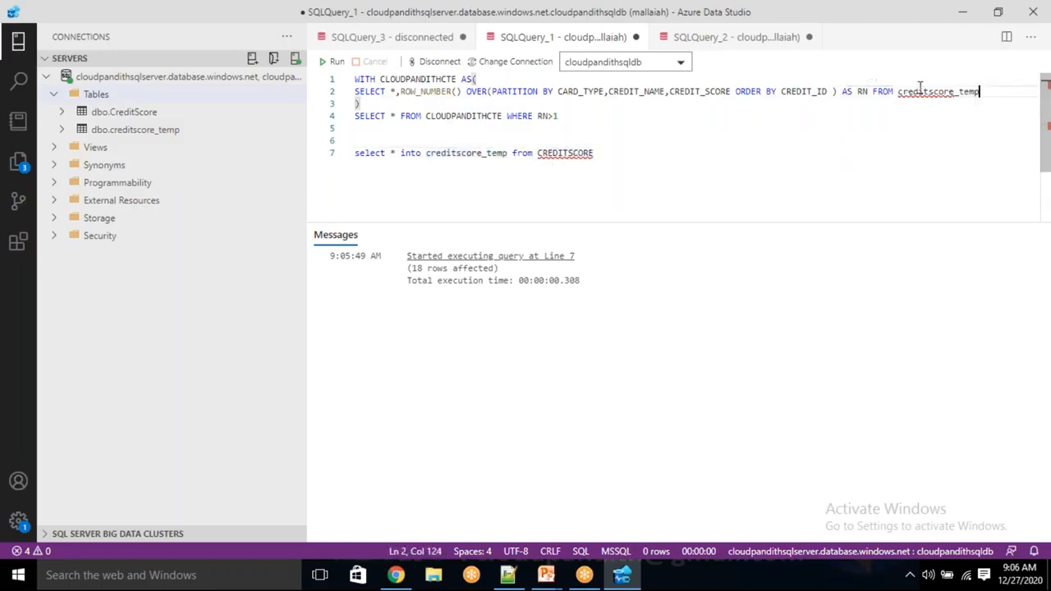
pyautogui.doubleClick(948, 92)
# Run the CTE statement against creditscore_temp and check the RN values of the returned rows
pyautogui.moveTo(572, 120); pyautogui.dragTo(355, 79)
pyautogui.click(335, 63)
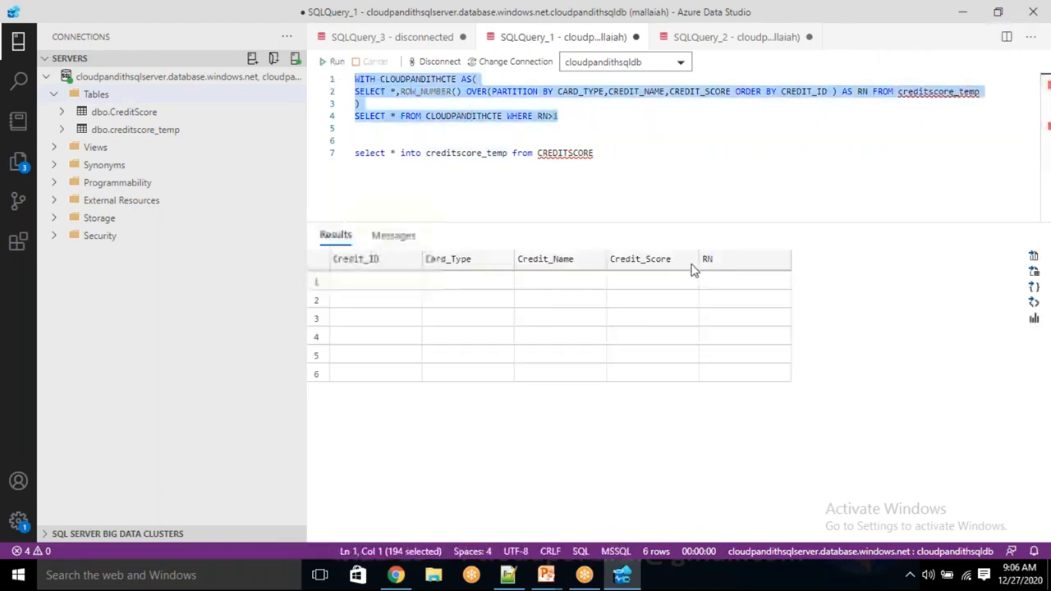
pyautogui.moveTo(580, 288); pyautogui.dragTo(582, 375)
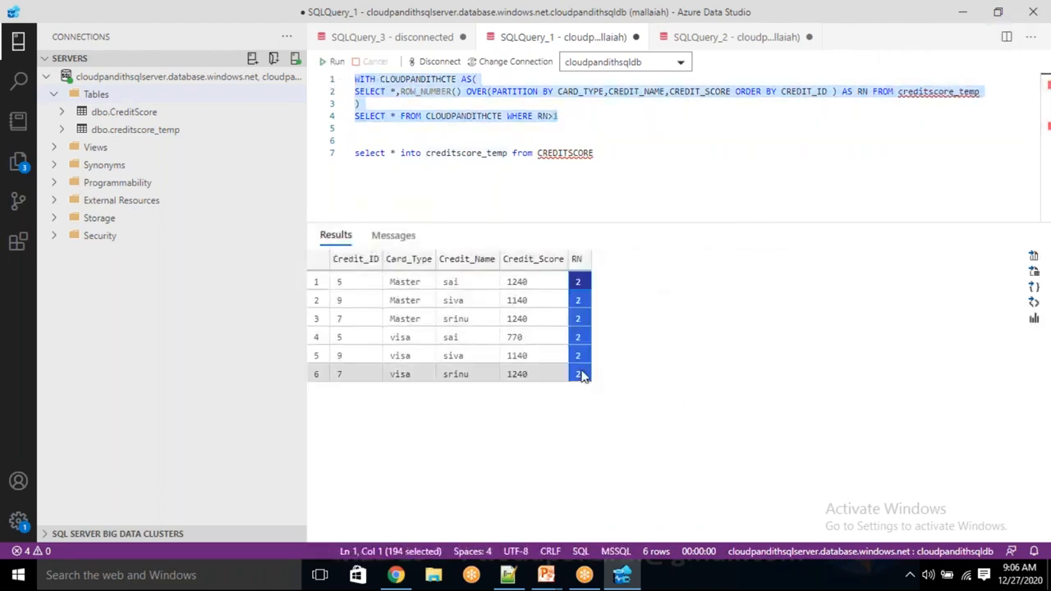
# Change the CTE query's filter to RN=1, run the full CTE statement and check the returned rows
pyautogui.click(580, 374)
pyautogui.click(572, 122)
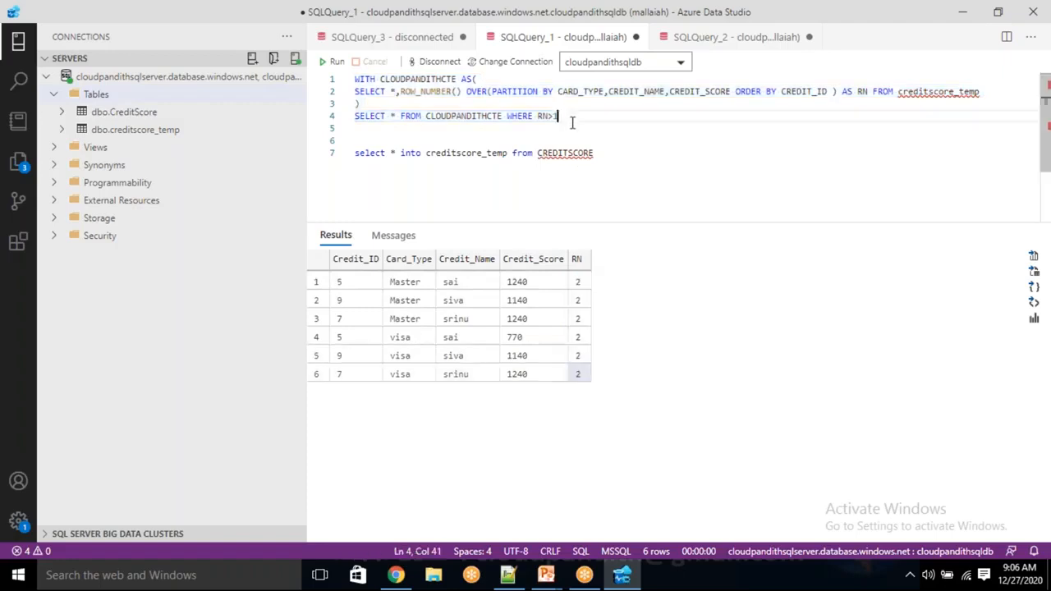
pyautogui.press('BackSpace')
pyautogui.press('BackSpace')
pyautogui.moveTo(572, 121); pyautogui.dragTo(354, 79)
pyautogui.click(335, 64)
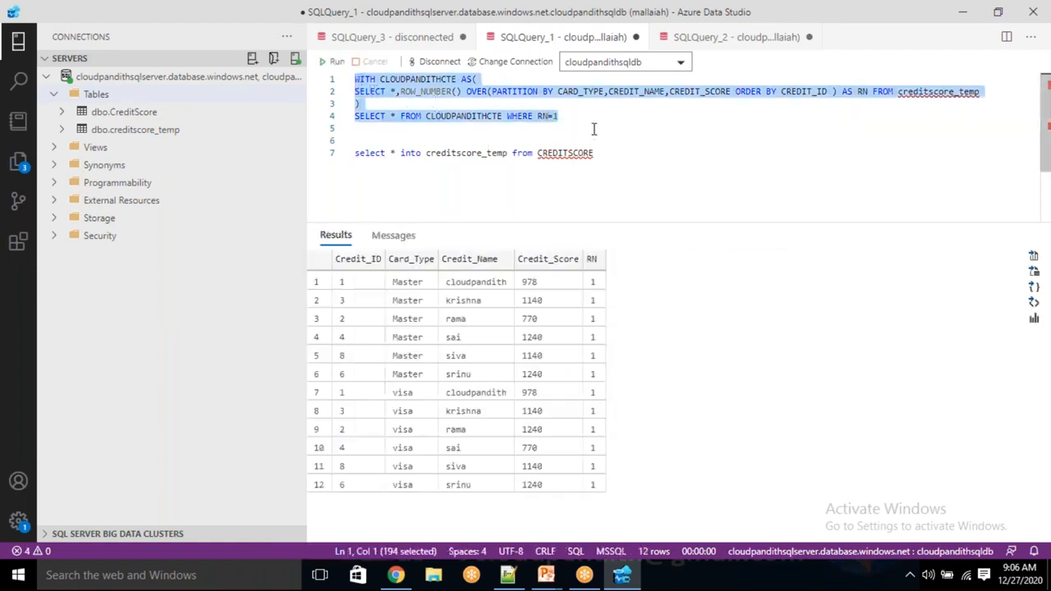
pyautogui.moveTo(563, 429); pyautogui.dragTo(605, 469)
# Write select * from creditscore_temp below the CTE statement
pyautogui.click(578, 117)
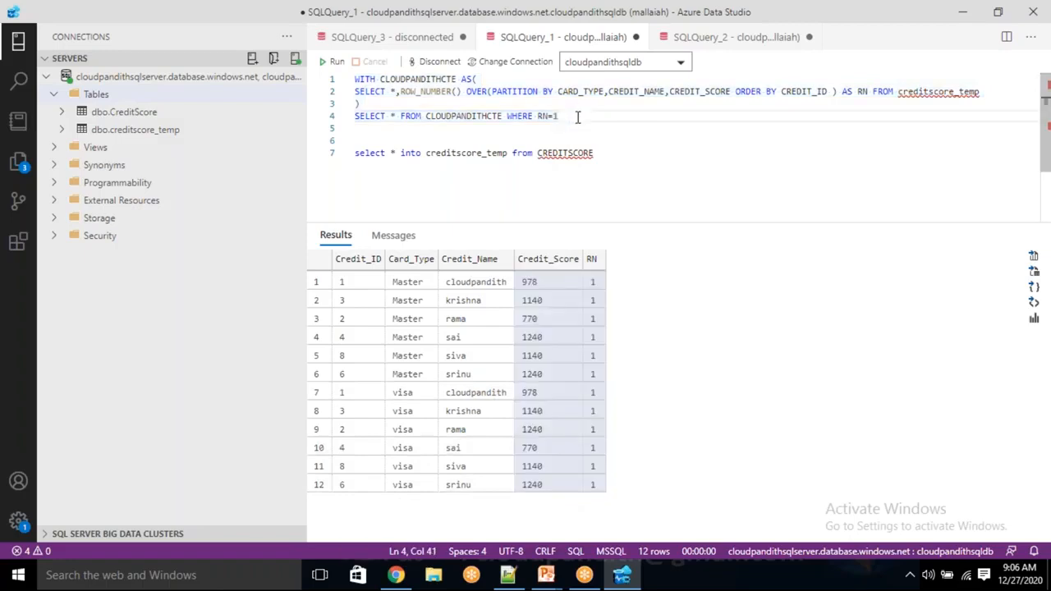
pyautogui.press('Return')
pyautogui.press('Return')
pyautogui.write('select * frm')
pyautogui.press('BackSpace')
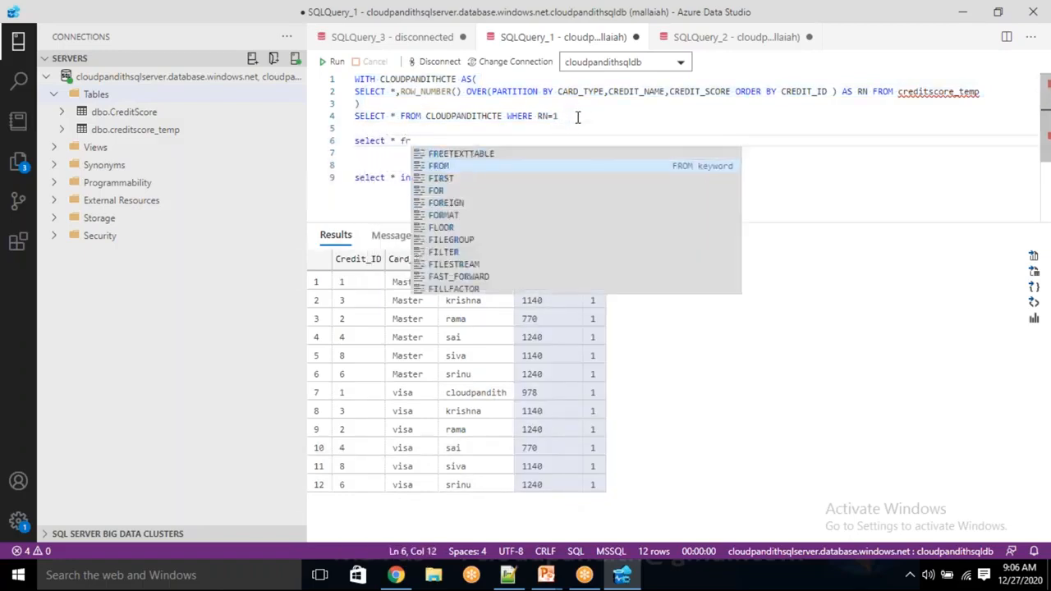
pyautogui.write('om')
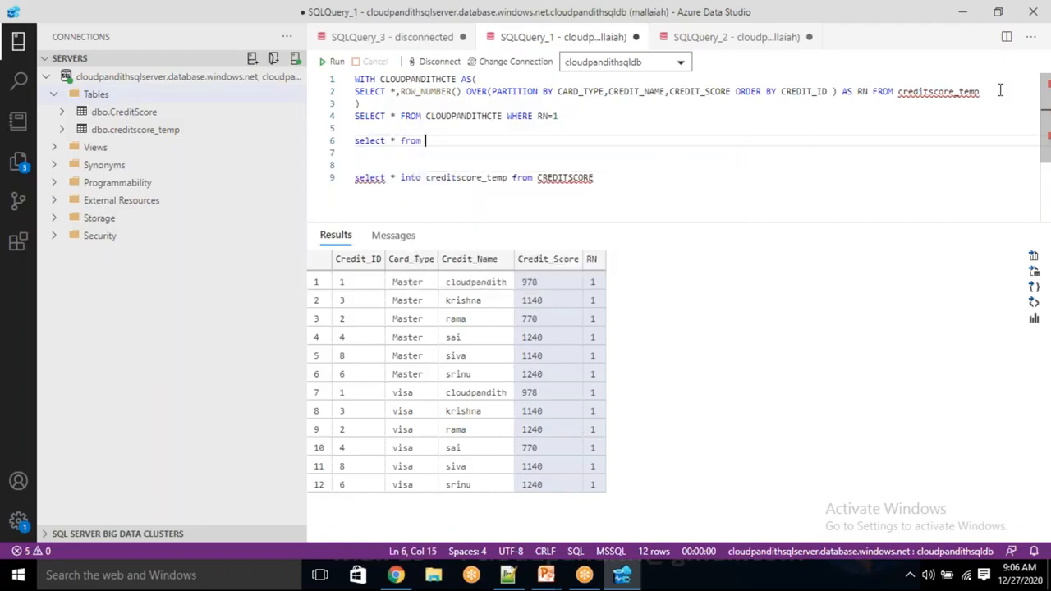
pyautogui.doubleClick(942, 91)
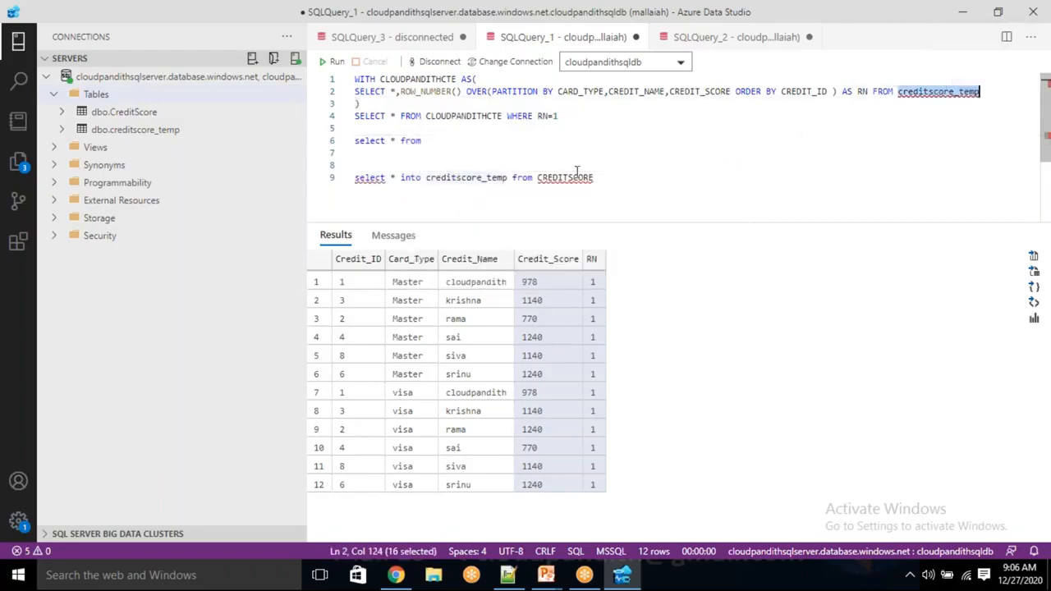
pyautogui.hotkey('ctrl', 'c')
pyautogui.click(443, 141)
pyautogui.hotkey('ctrl', 'v')
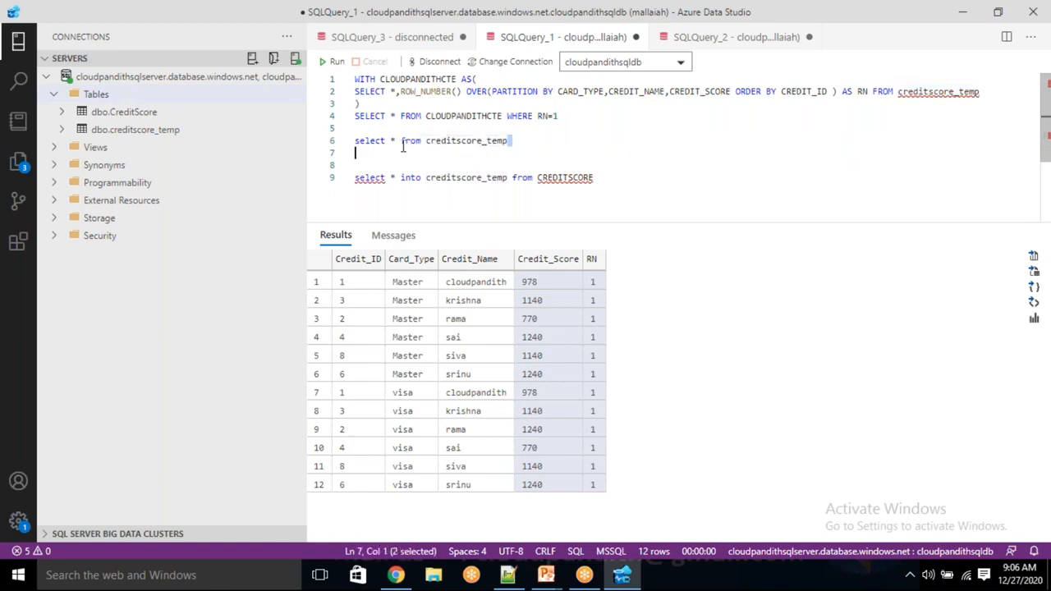
# Run only the select * from creditscore_temp statement and examine the duplicate visa rows
pyautogui.moveTo(517, 145); pyautogui.dragTo(353, 141)
pyautogui.click(330, 64)
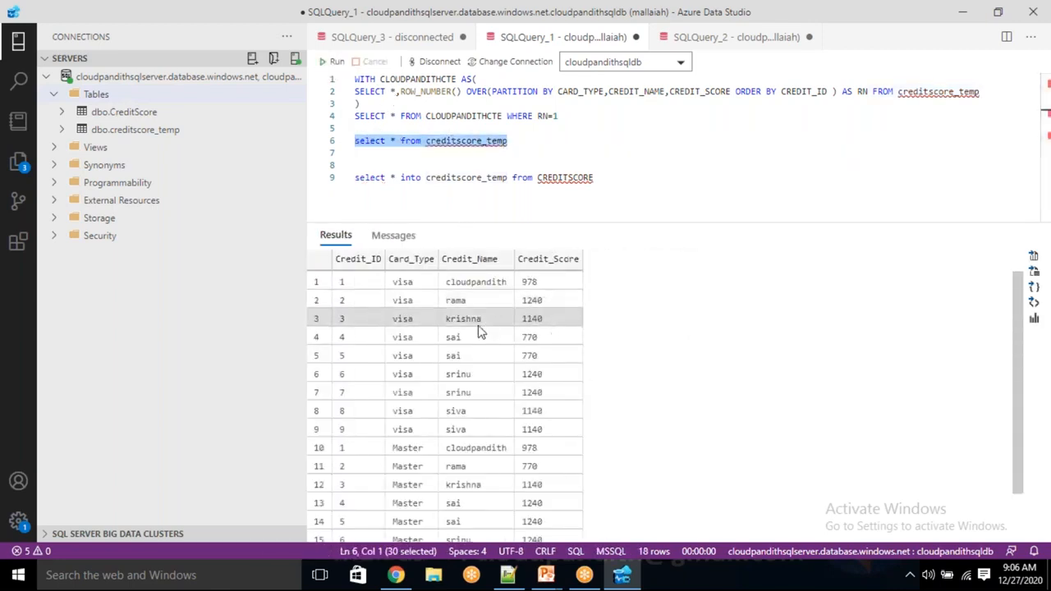
pyautogui.moveTo(402, 337); pyautogui.dragTo(548, 353)
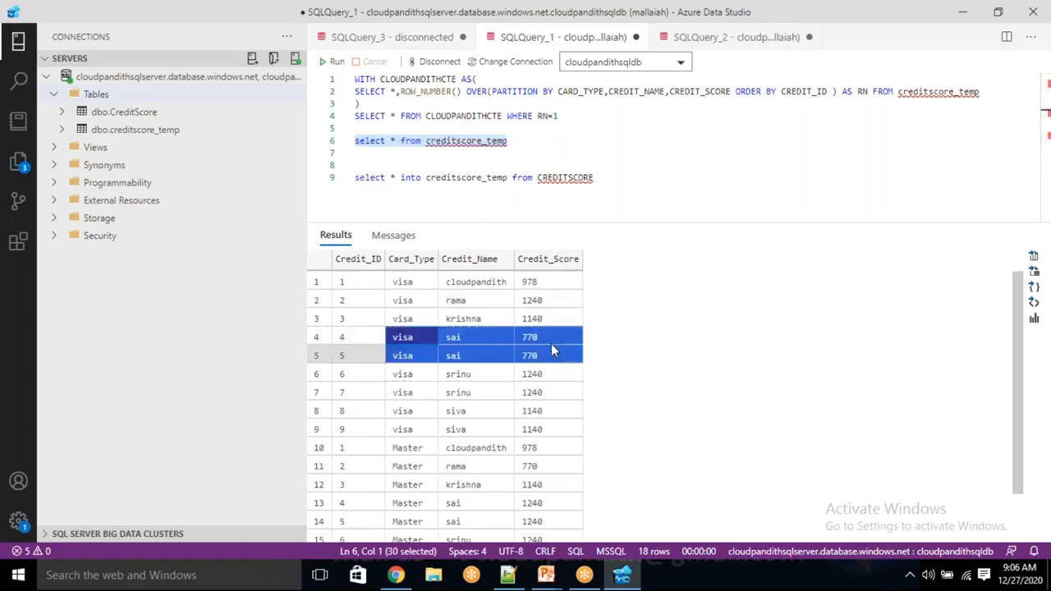
# Replace select * with delete in the final statement of the CTE query
pyautogui.click(423, 115)
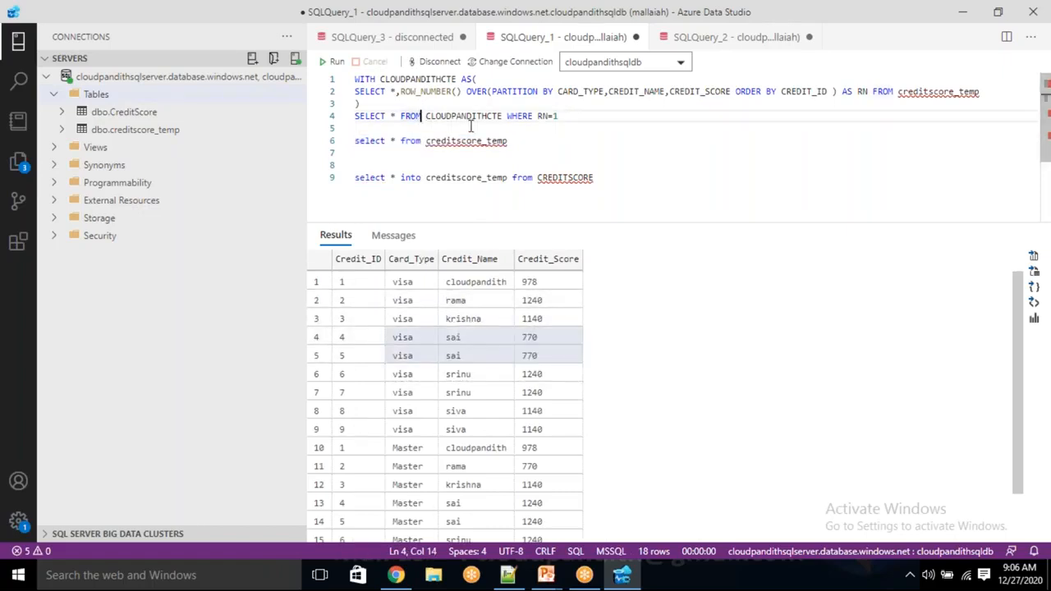
pyautogui.press('Left')
pyautogui.press('Left')
pyautogui.press('BackSpace')
pyautogui.press('BackSpace')
pyautogui.press('BackSpace')
pyautogui.press('BackSpace')
pyautogui.press('BackSpace')
pyautogui.press('BackSpace')
pyautogui.press('BackSpace')
pyautogui.press('BackSpace')
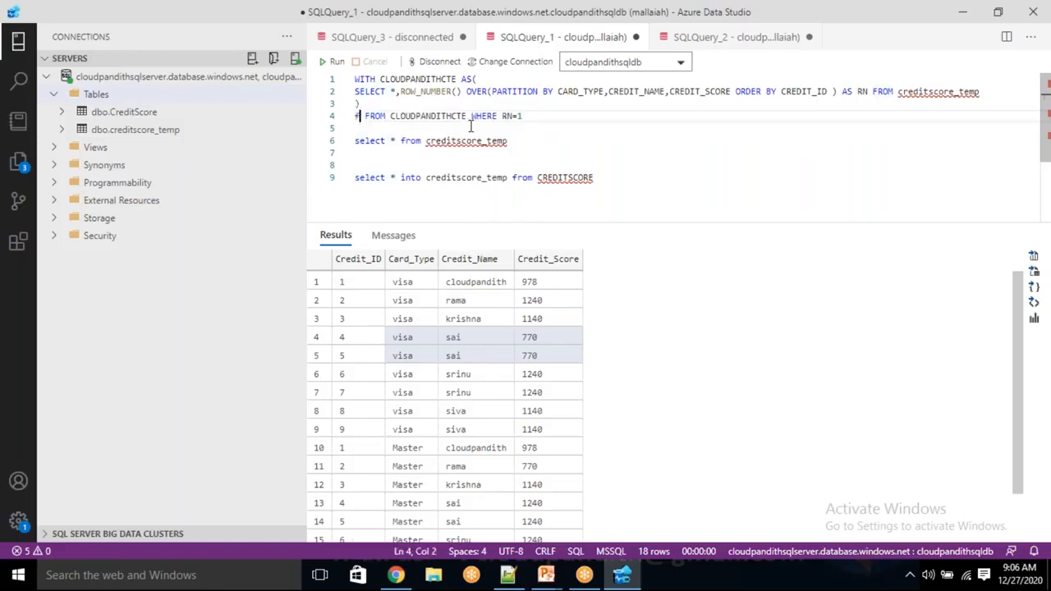
pyautogui.write('fr')
pyautogui.press('BackSpace')
pyautogui.press('BackSpace')
pyautogui.write('delete')
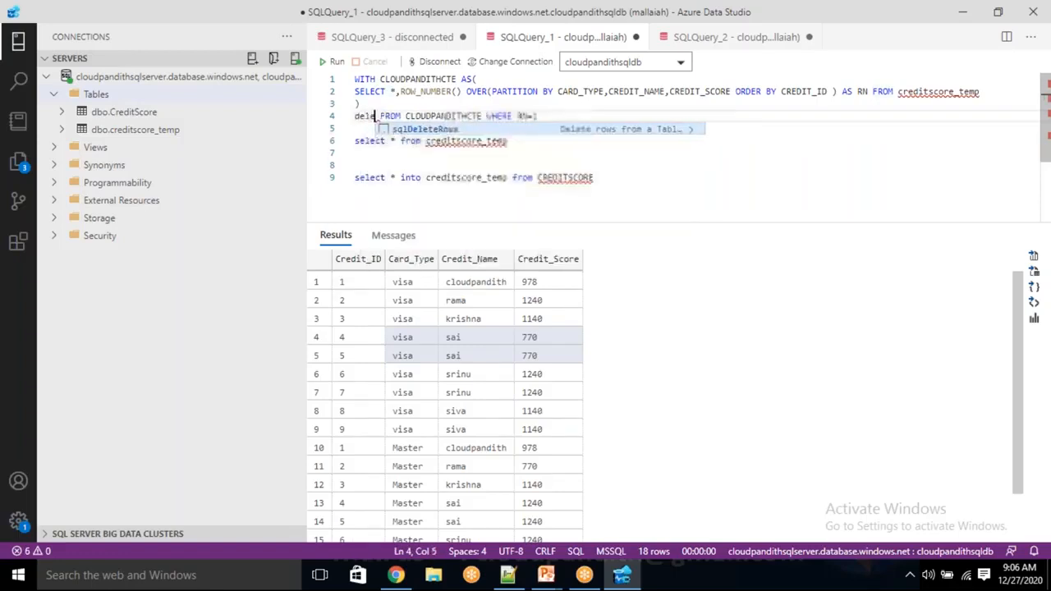
# Change the filter in the CTE's final statement to RN>1
pyautogui.doubleClick(482, 115)
pyautogui.click(549, 118)
pyautogui.press('BackSpace')
pyautogui.press('BackSpace')
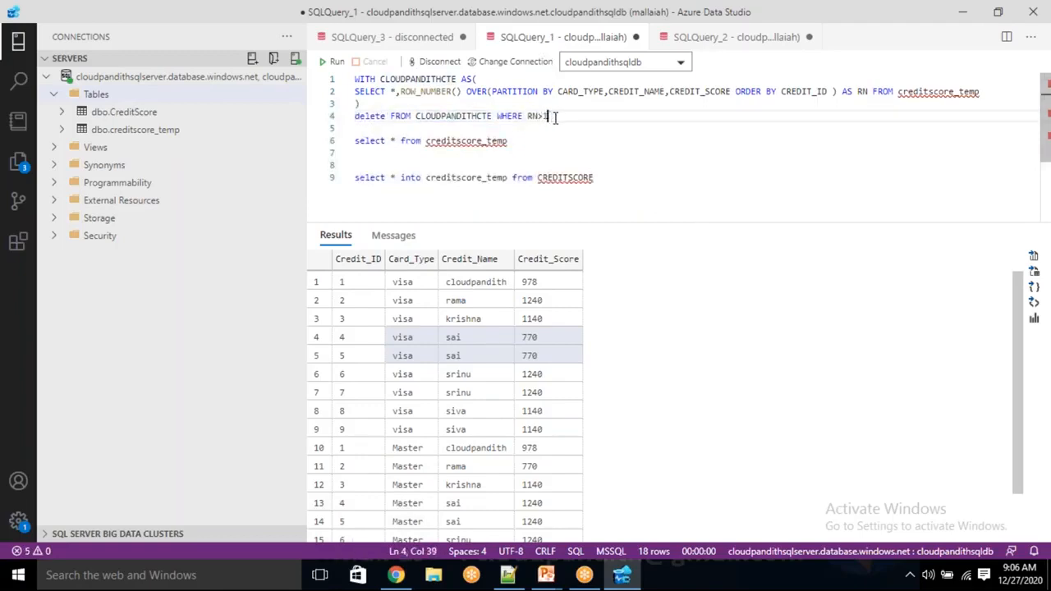
pyautogui.write('>1')
# Turn the CTE's final statement back into select * and run it to preview the rows with RN>1
pyautogui.doubleClick(372, 112)
pyautogui.press('BackSpace')
pyautogui.write('select *')
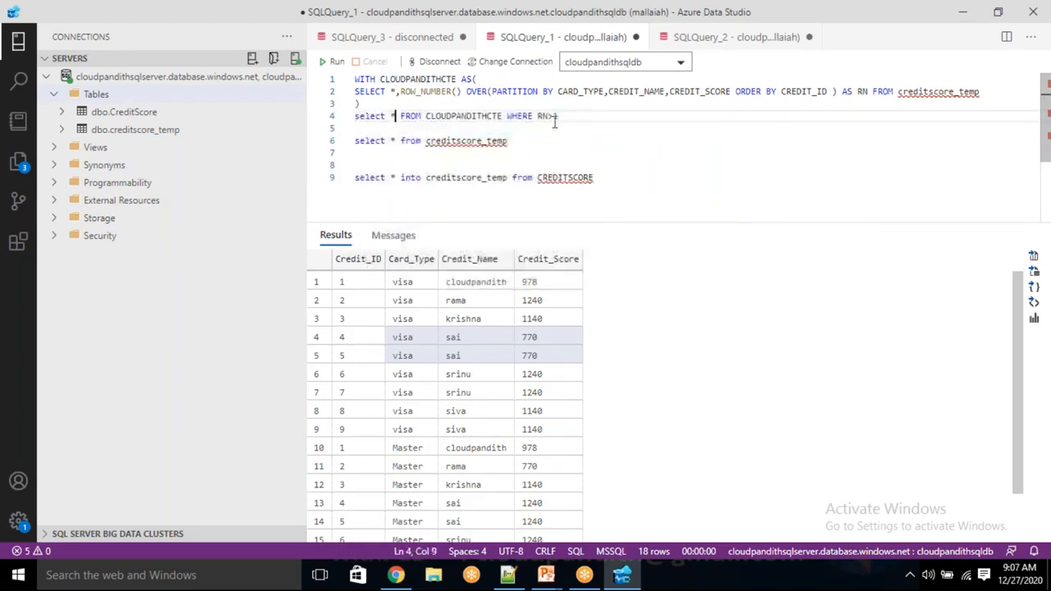
pyautogui.moveTo(594, 116); pyautogui.dragTo(355, 79)
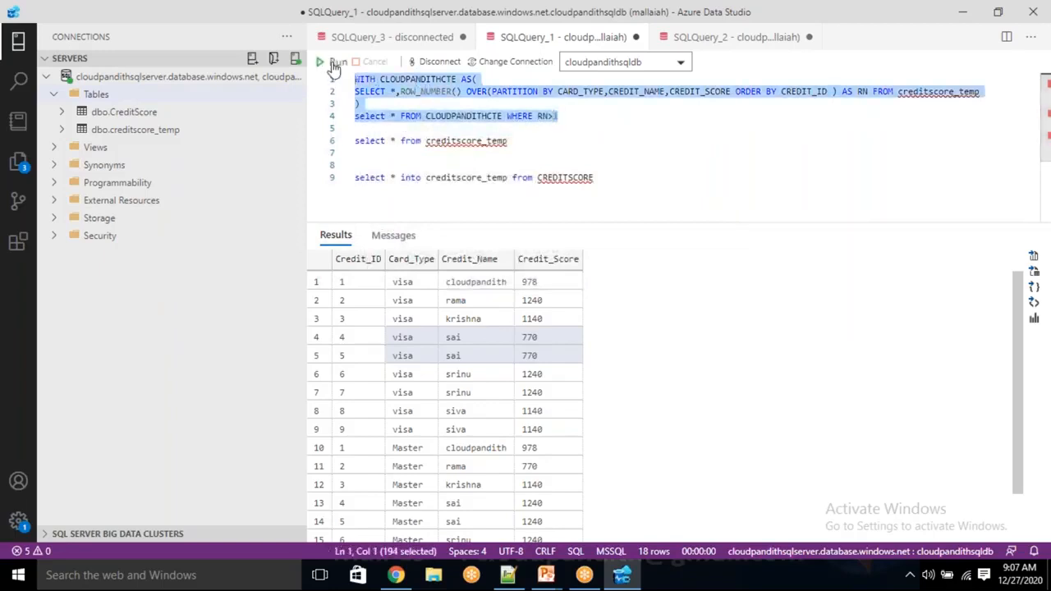
pyautogui.click(332, 62)
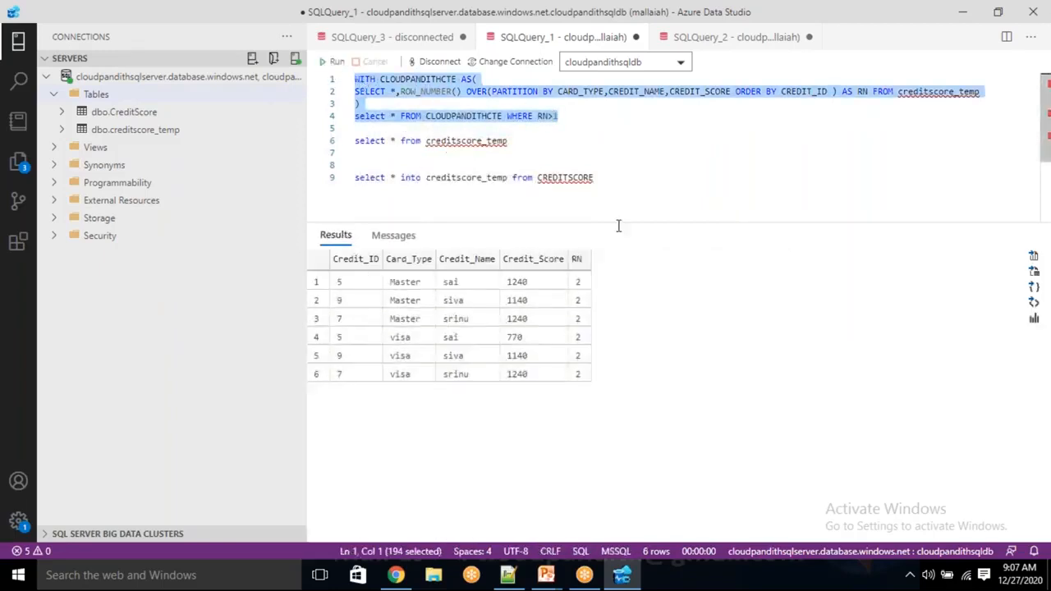
# Change the CTE's final statement from select * to delete and run it to remove the rows with RN>1
pyautogui.click(399, 116)
pyautogui.press('Left')
pyautogui.hotkey('shift', 'Home')
pyautogui.press('BackSpace')
pyautogui.write('delete')
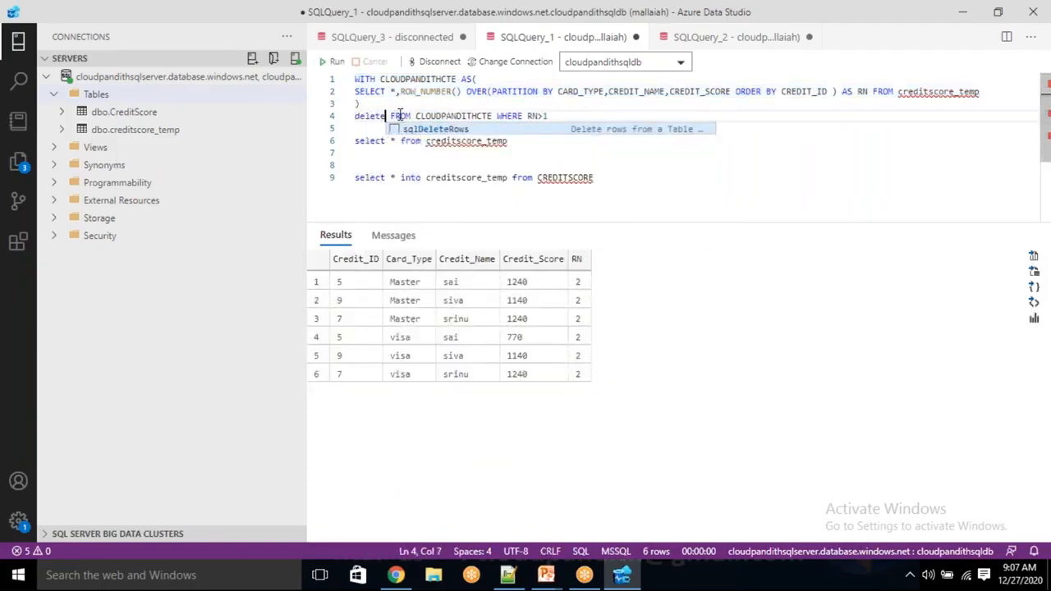
pyautogui.moveTo(548, 115); pyautogui.dragTo(339, 74)
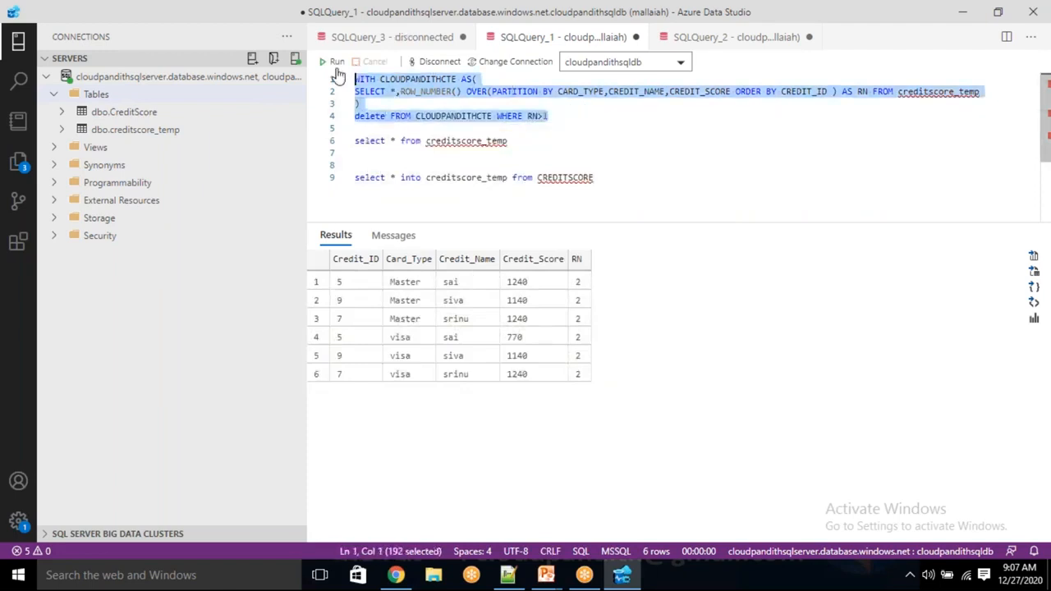
pyautogui.click(333, 62)
pyautogui.click(582, 127)
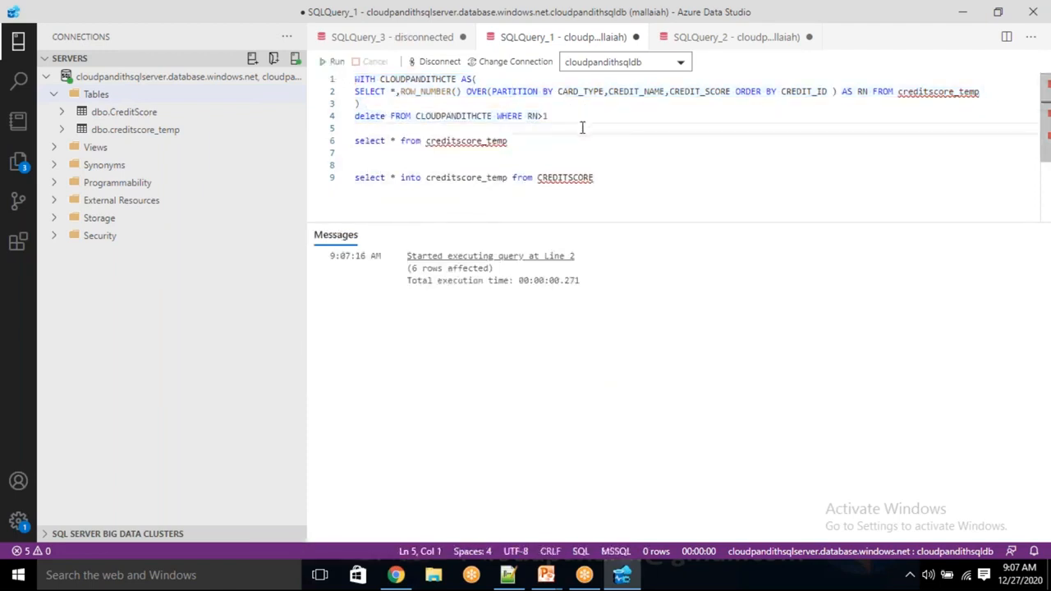
# Run only select * from creditscore_temp and check the remaining visa and Master rows for duplicates
pyautogui.moveTo(509, 142); pyautogui.dragTo(332, 136)
pyautogui.click(335, 62)
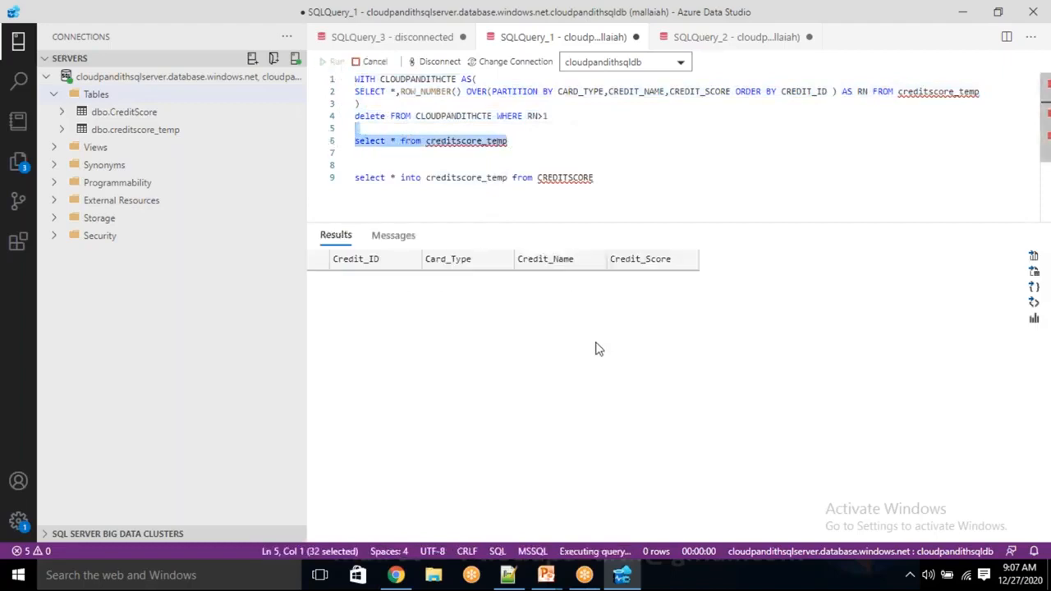
pyautogui.moveTo(559, 283); pyautogui.dragTo(504, 512)
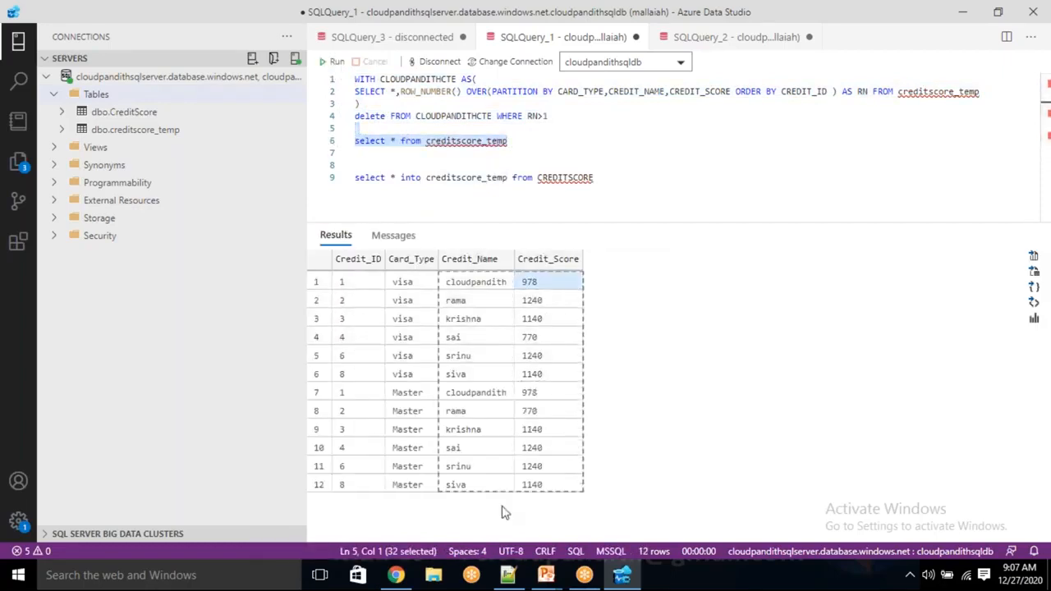
pyautogui.moveTo(402, 281); pyautogui.dragTo(412, 383)
pyautogui.click(402, 319)
pyautogui.moveTo(402, 319); pyautogui.dragTo(406, 337)
pyautogui.moveTo(443, 370); pyautogui.dragTo(567, 491)
pyautogui.click(675, 354)
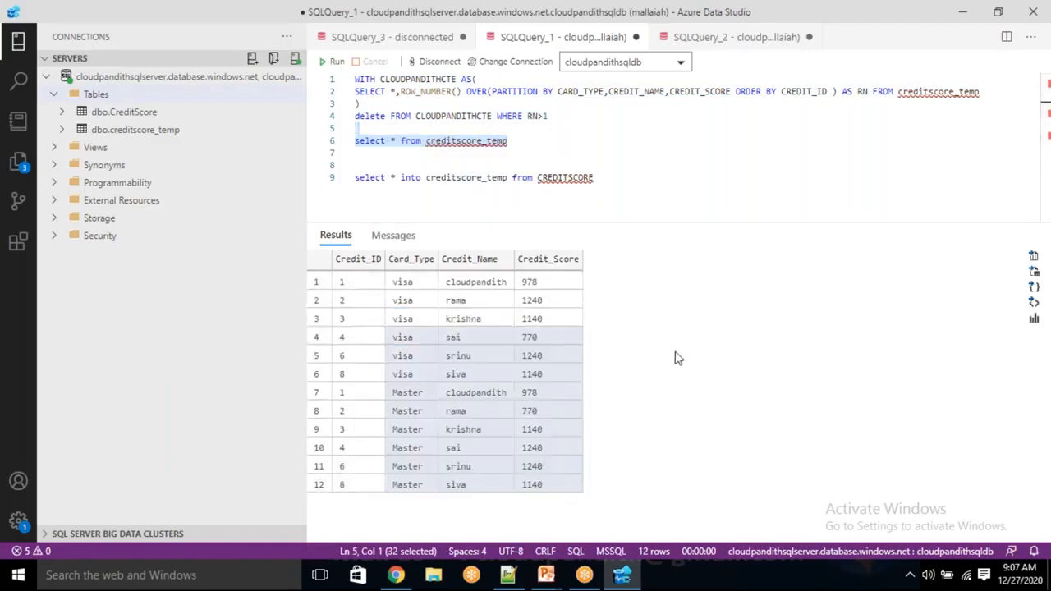
pyautogui.click(543, 148)
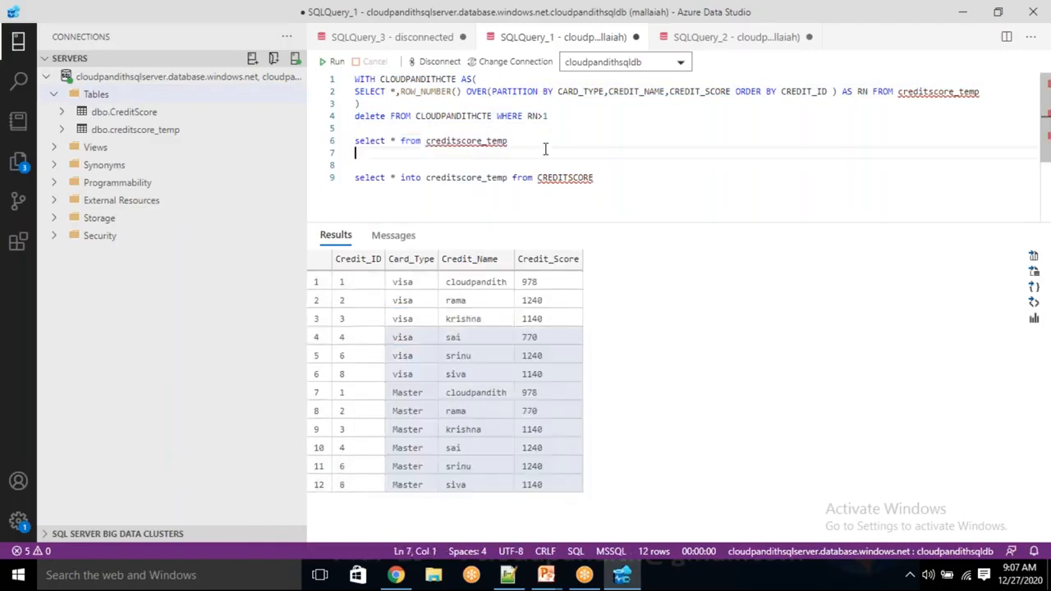
pyautogui.keyDown('shift'); pyautogui.click(522, 146); pyautogui.keyUp('shift')
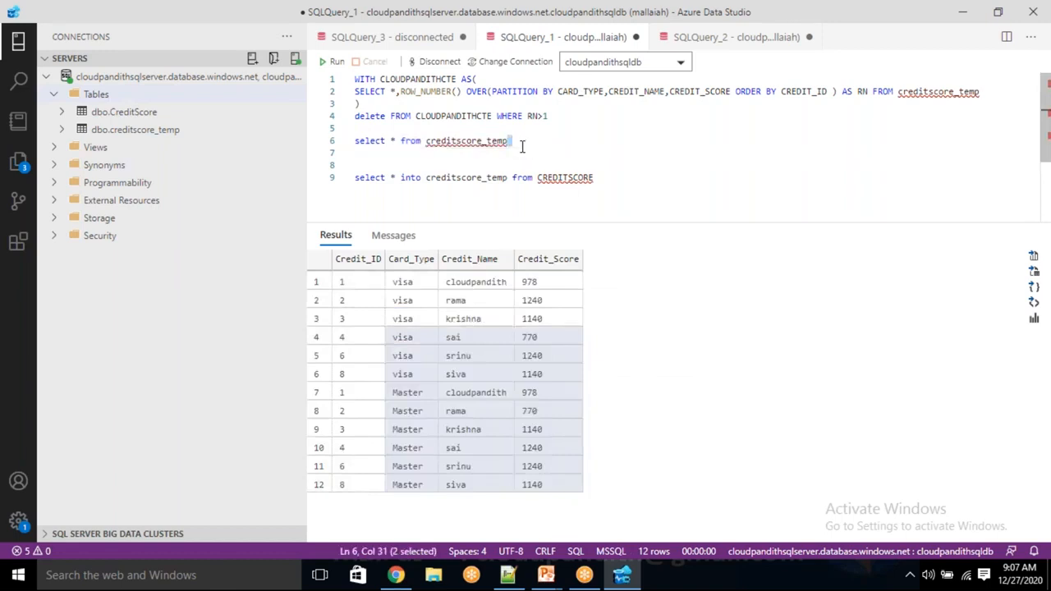
pyautogui.click(534, 141)
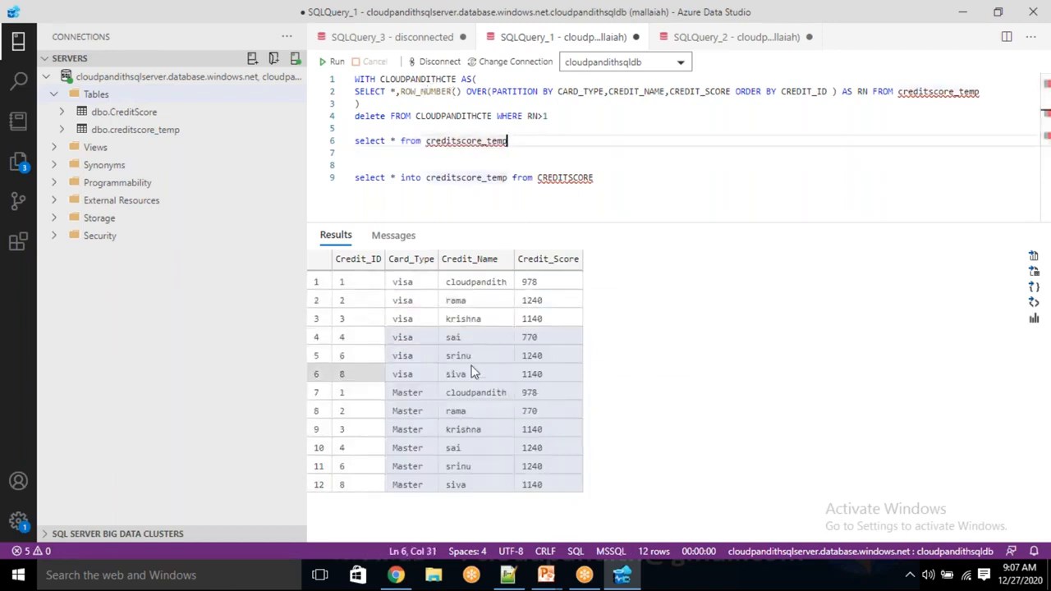
pyautogui.click(409, 393)
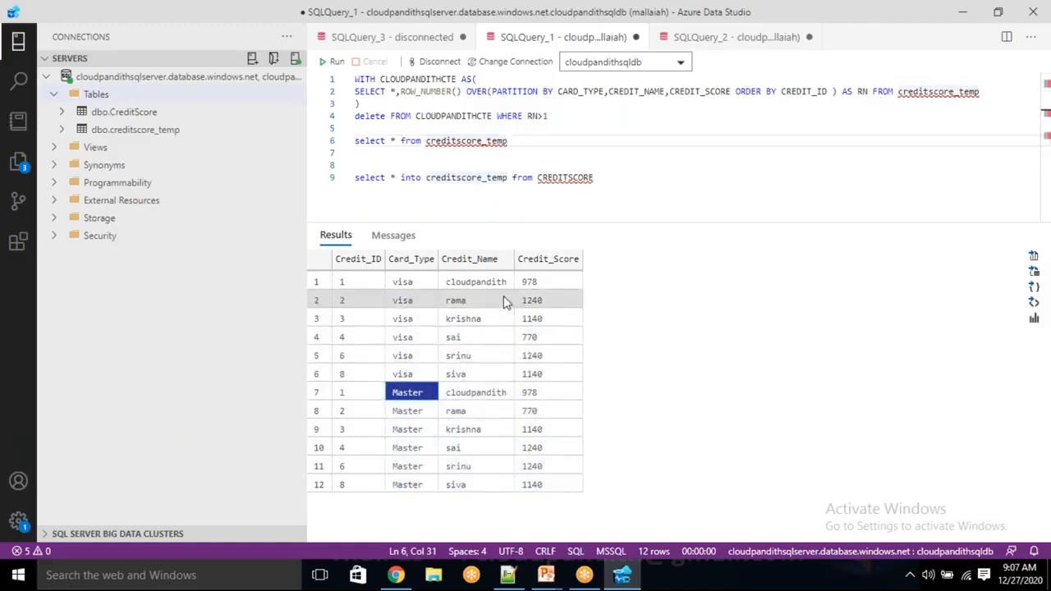
# Remove the select * into creditscore_temp from CREDITSCORE statement from the query
pyautogui.click(521, 145)
pyautogui.moveTo(620, 173); pyautogui.dragTo(333, 182)
pyautogui.press('BackSpace')
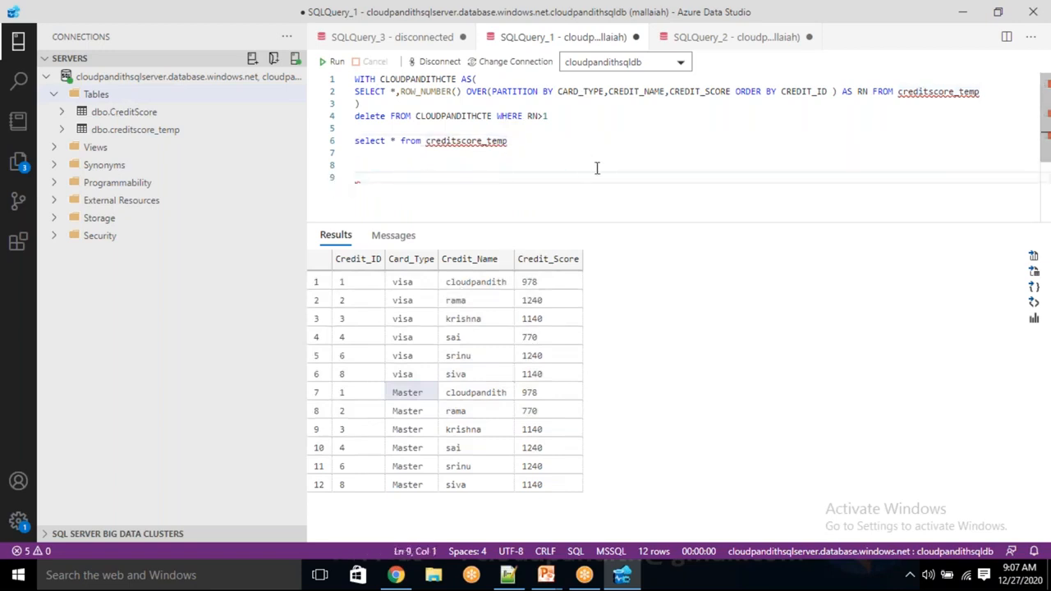
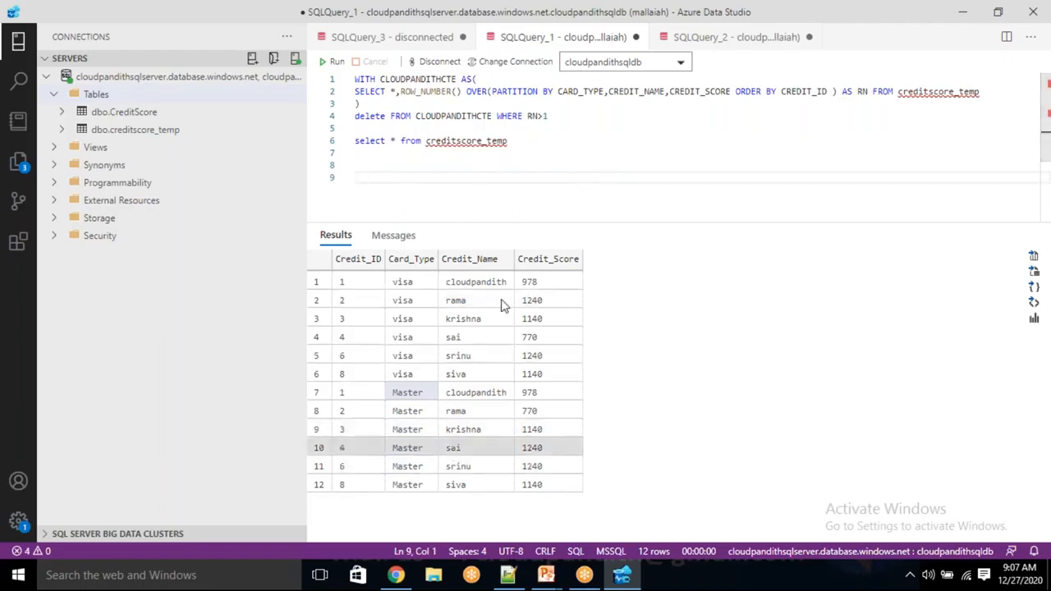
# Check the Card_Type and Credit_Score result columns and remove the select * from creditscore_temp statement from the query
pyautogui.click(414, 263)
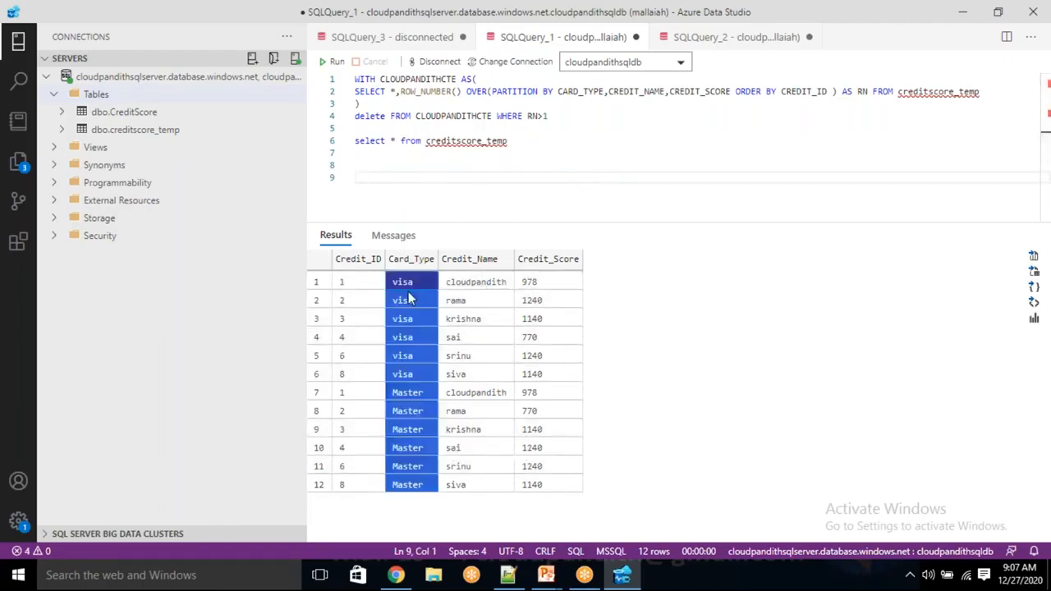
pyautogui.click(552, 261)
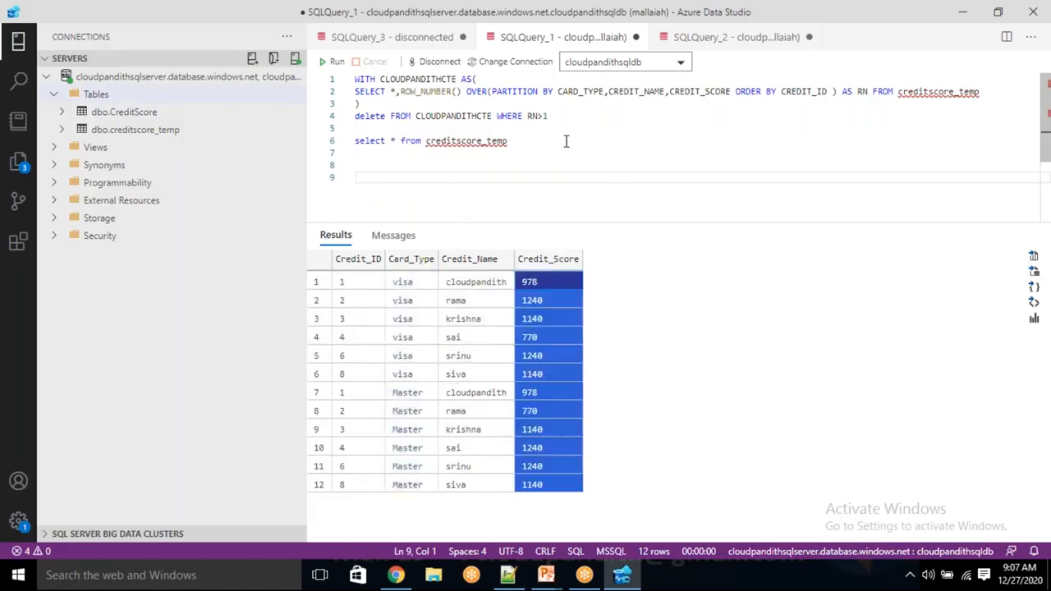
pyautogui.click(527, 146)
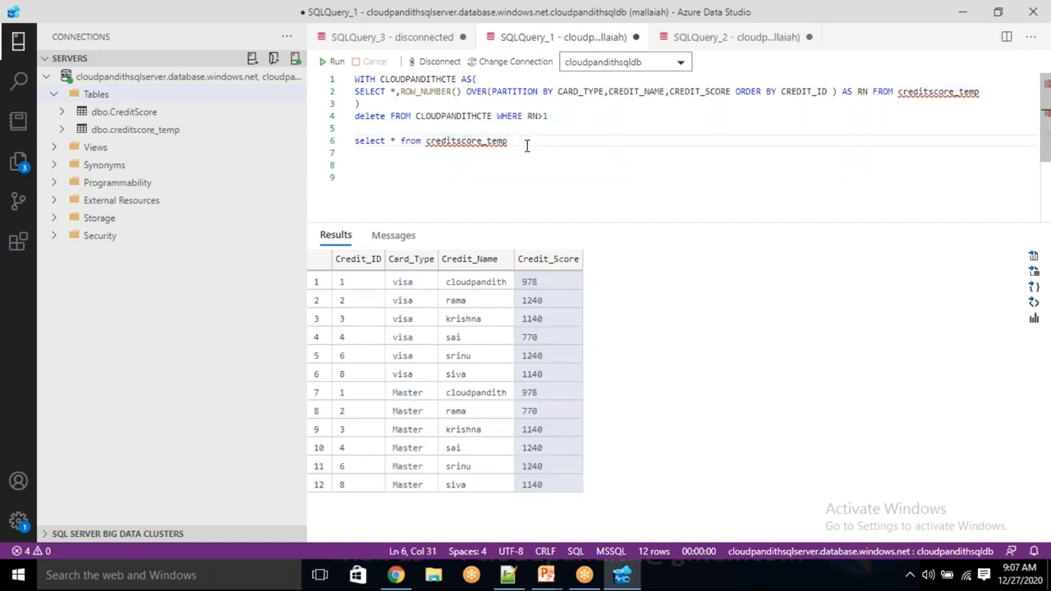
pyautogui.press('Home')
pyautogui.press('Return')
pyautogui.press('Return')
pyautogui.press('Return')
pyautogui.moveTo(517, 177); pyautogui.dragTo(351, 176)
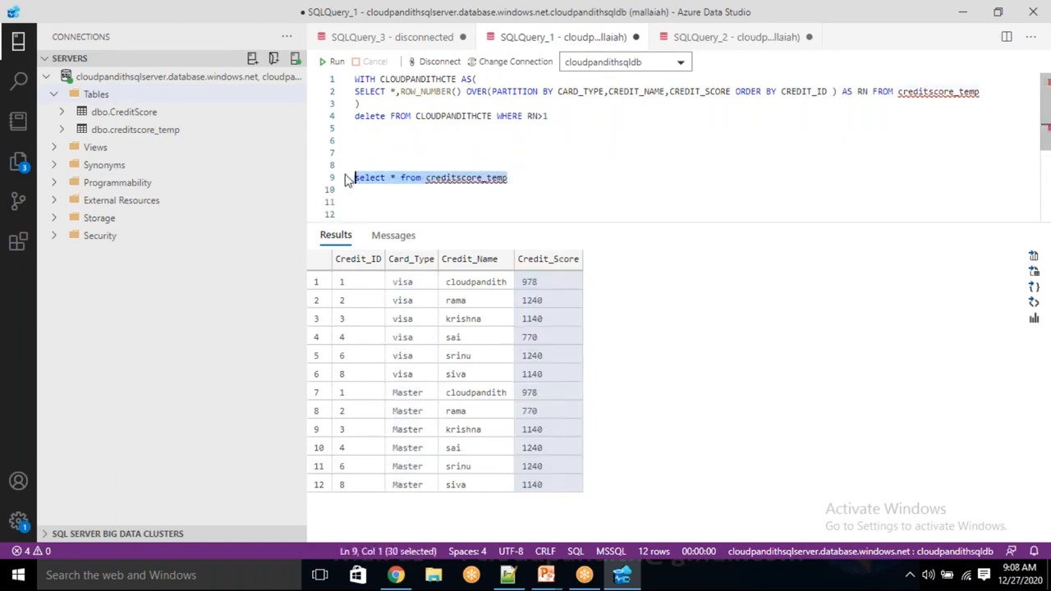
pyautogui.press('Delete')
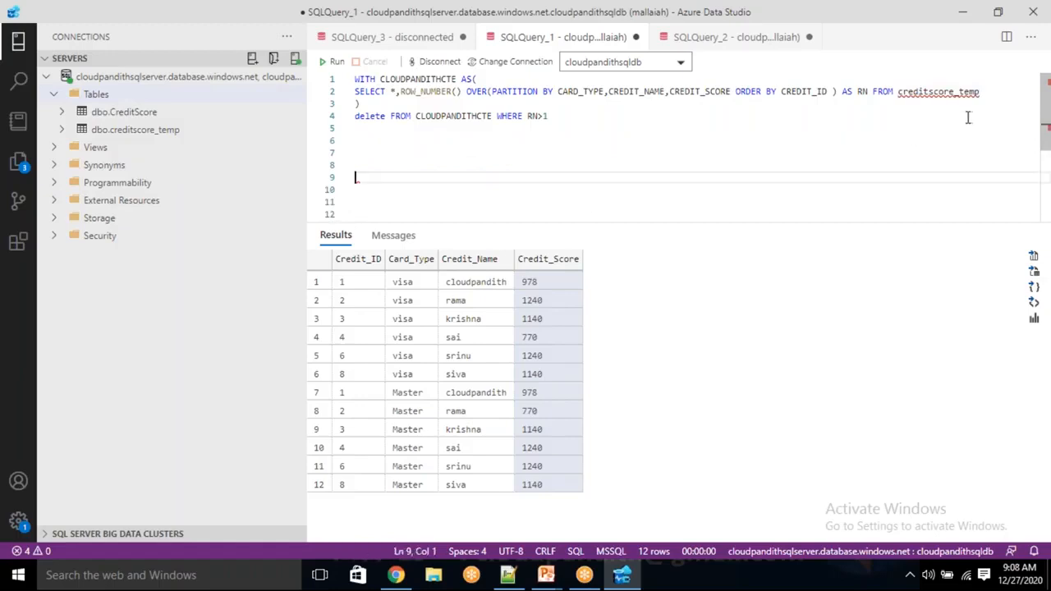
pyautogui.click(984, 91)
pyautogui.press('BackSpace')
pyautogui.press('BackSpace')
pyautogui.press('BackSpace')
pyautogui.write('temp')
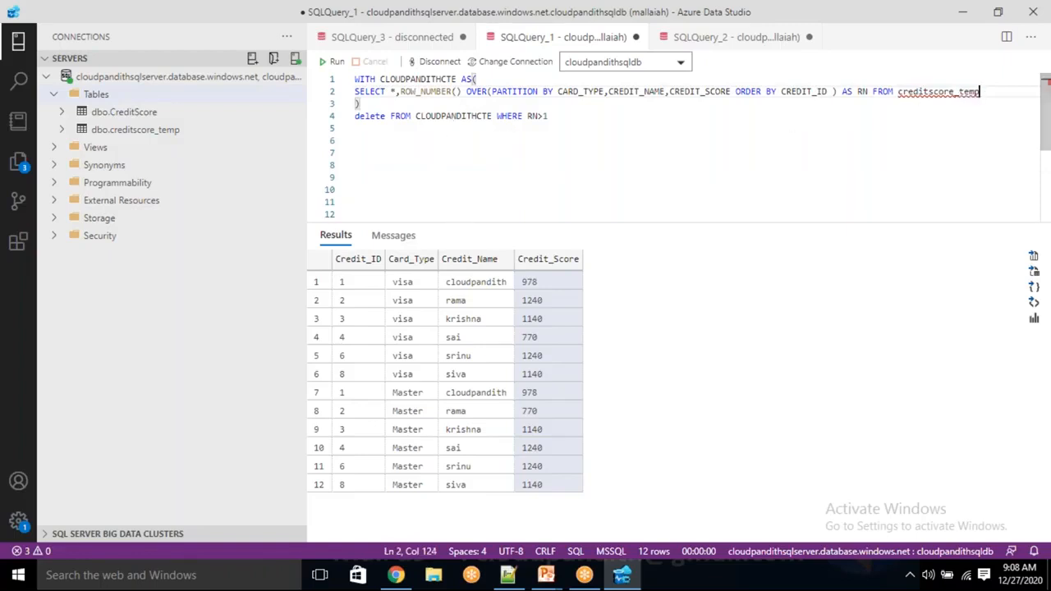
pyautogui.moveTo(363, 284); pyautogui.dragTo(547, 487)
pyautogui.click(568, 119)
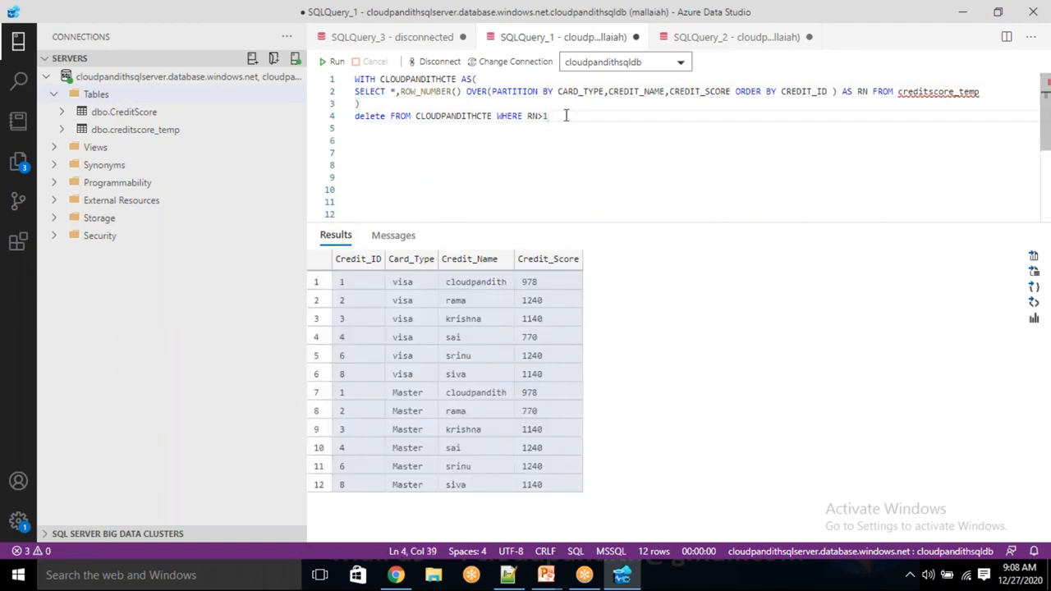
# Remove CREDIT_NAME and CREDIT_SCORE from the ROW_NUMBER() PARTITION BY list so it partitions only by CARD_TYPE
pyautogui.moveTo(608, 92); pyautogui.dragTo(735, 92)
pyautogui.press('BackSpace')
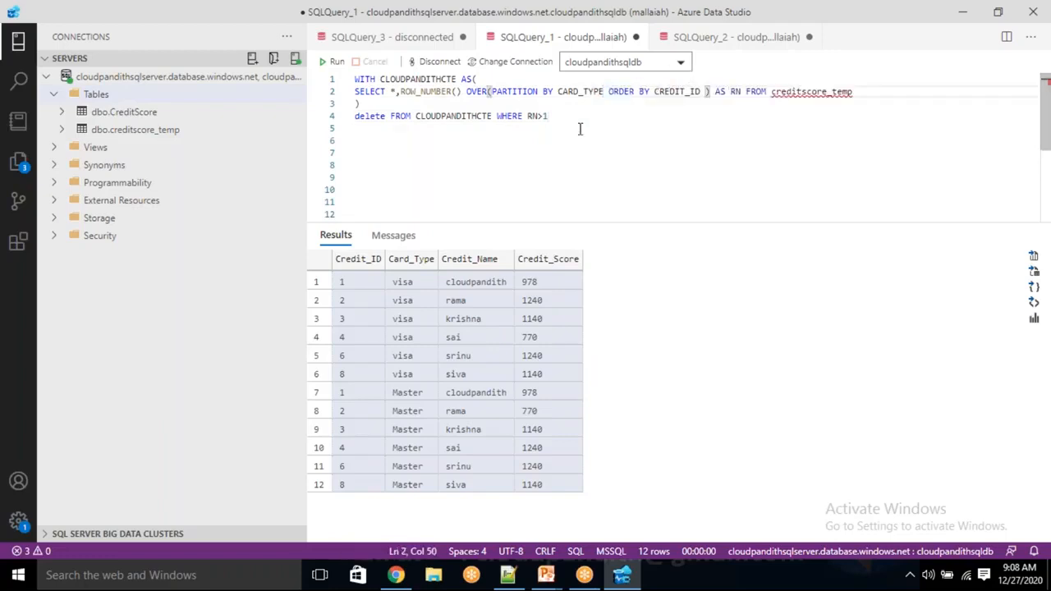
pyautogui.moveTo(622, 175); pyautogui.dragTo(621, 169)
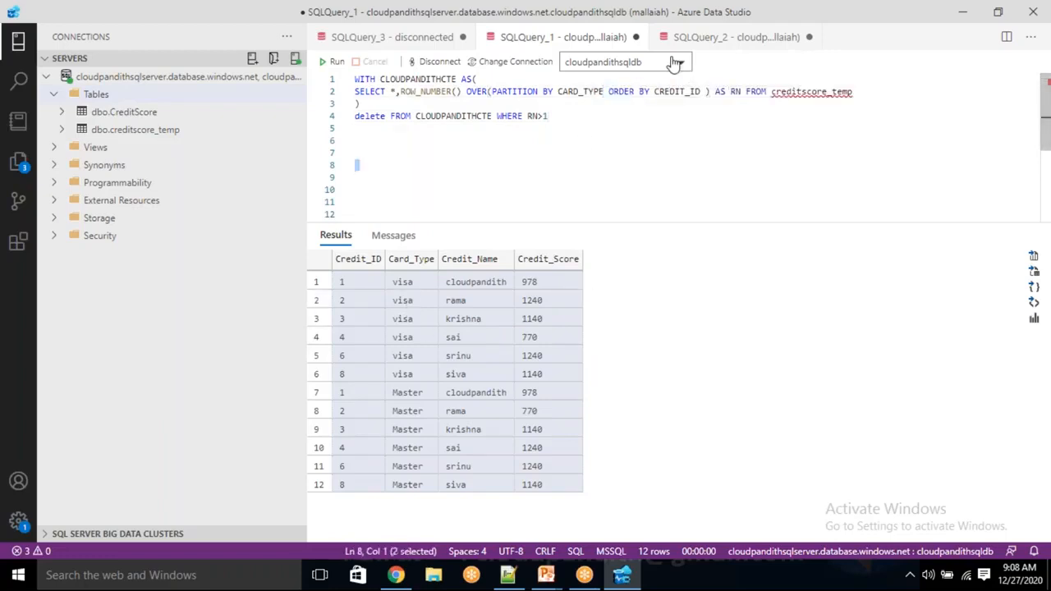
# Change the ROW_NUMBER() ordering from CREDIT_ID to CREDIT_score desc
pyautogui.doubleClick(682, 91)
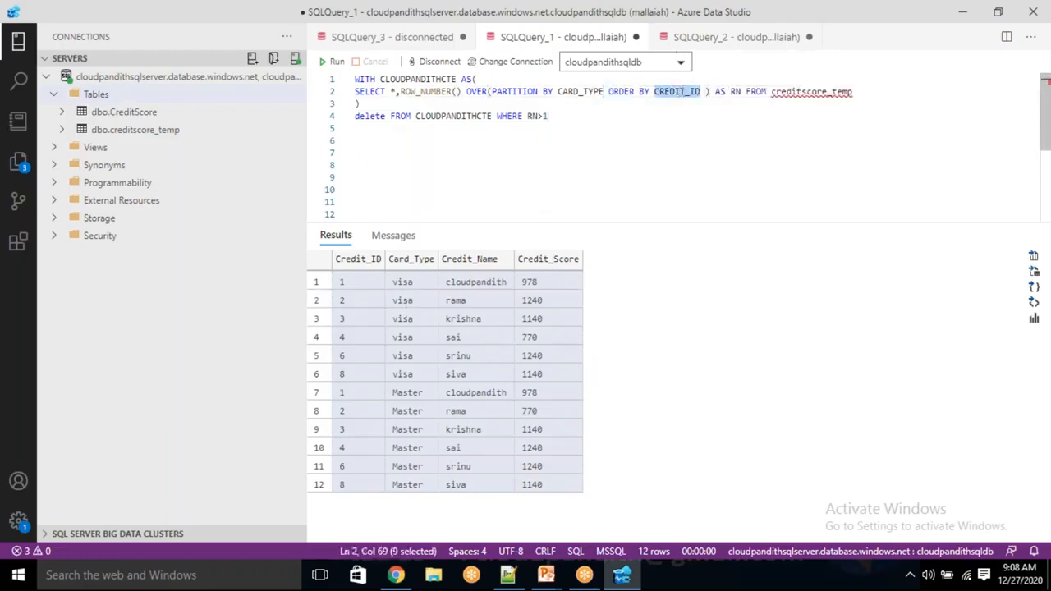
pyautogui.click(371, 344)
pyautogui.click(351, 303)
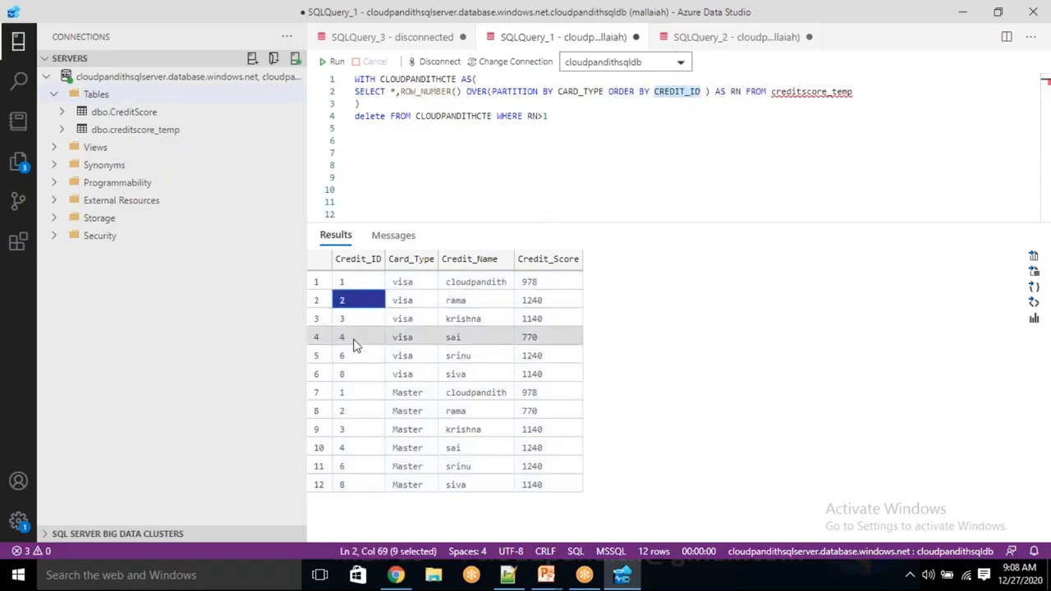
pyautogui.click(358, 375)
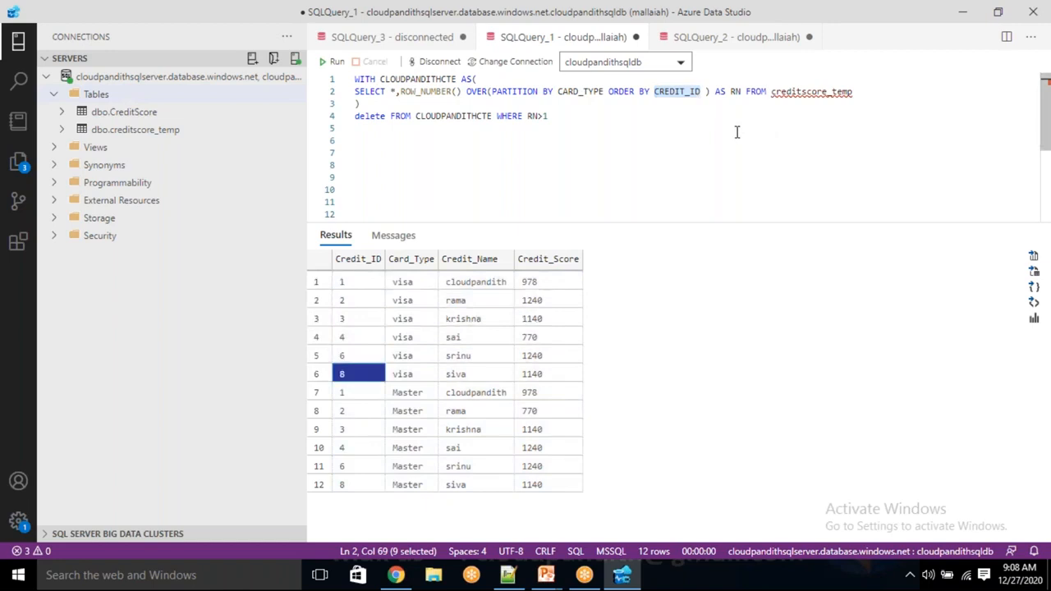
pyautogui.click(698, 91)
pyautogui.press('BackSpace')
pyautogui.press('BackSpace')
pyautogui.write('score desc')
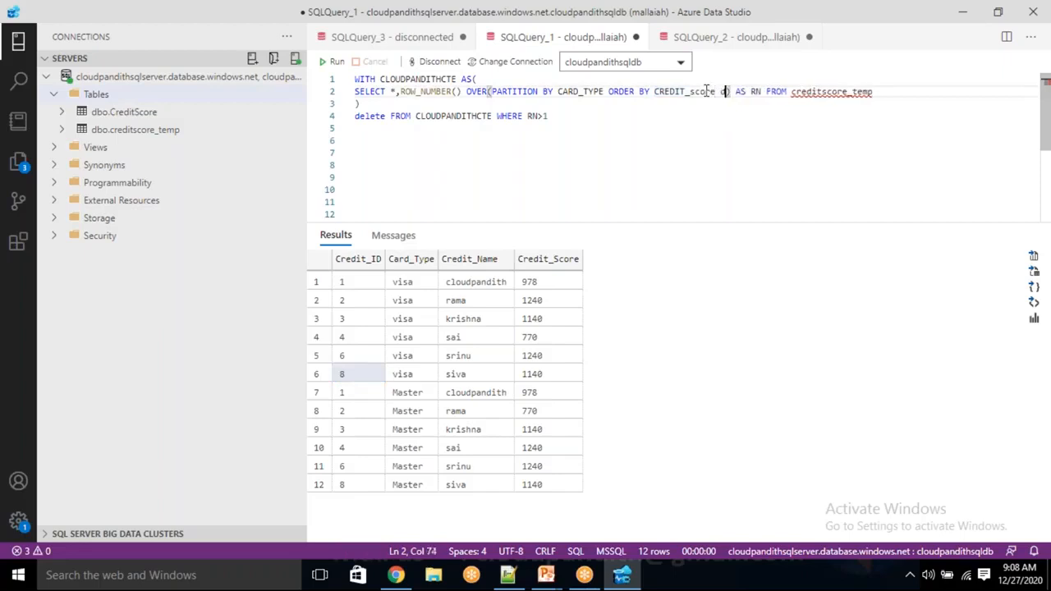
pyautogui.click(630, 116)
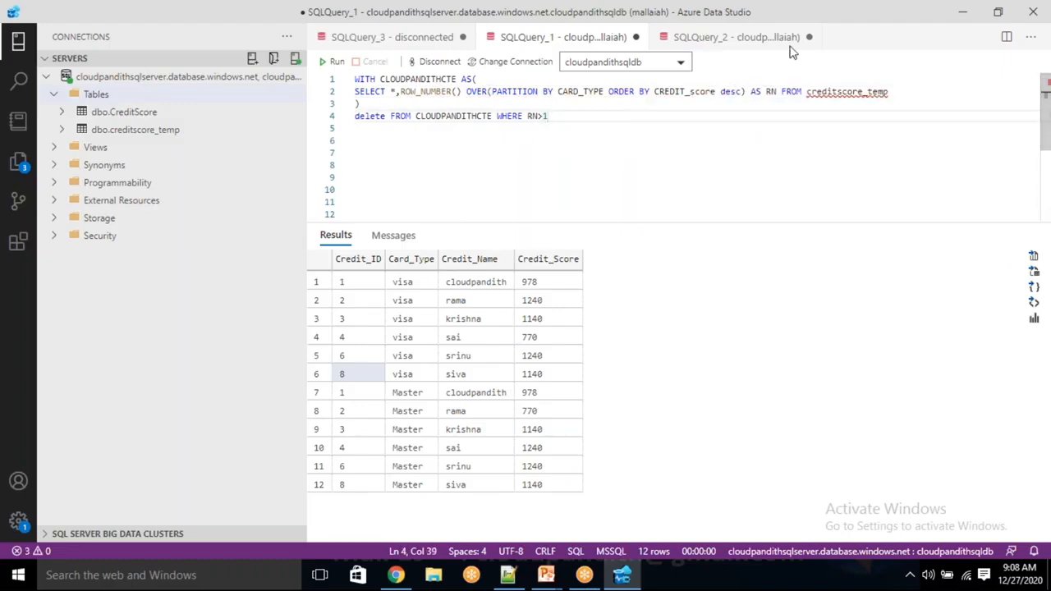
pyautogui.click(771, 26)
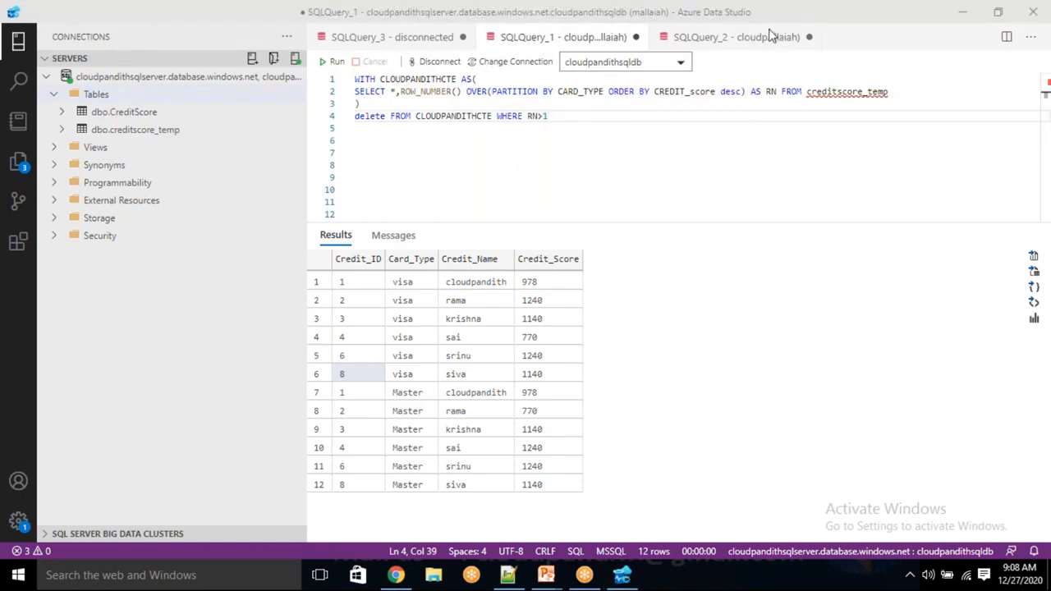
# Replace the CTE's delete statement with select * from CLOUDPANDITHCTE and run the whole query
pyautogui.moveTo(426, 83); pyautogui.dragTo(429, 91)
pyautogui.doubleClick(444, 88)
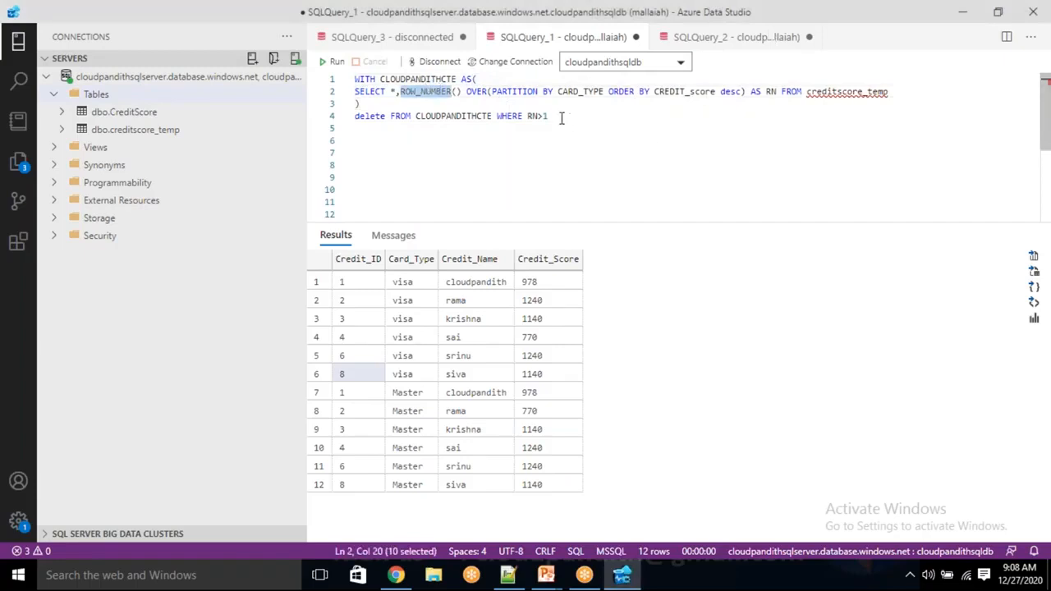
pyautogui.moveTo(561, 117); pyautogui.dragTo(401, 108)
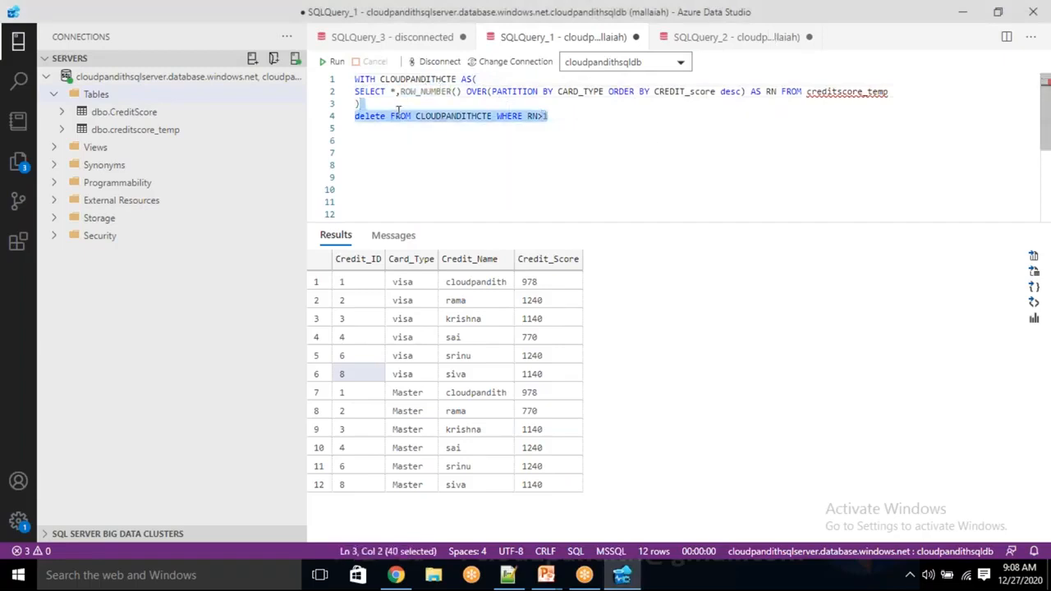
pyautogui.write('select * from')
pyautogui.click(359, 104)
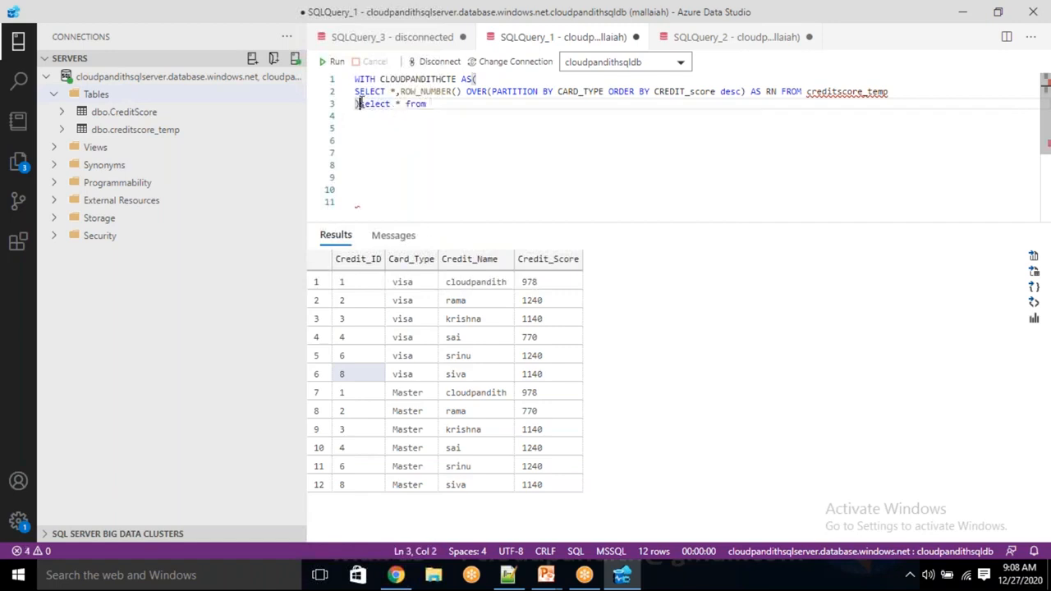
pyautogui.press('Return')
pyautogui.doubleClick(436, 80)
pyautogui.hotkey('ctrl', 'c')
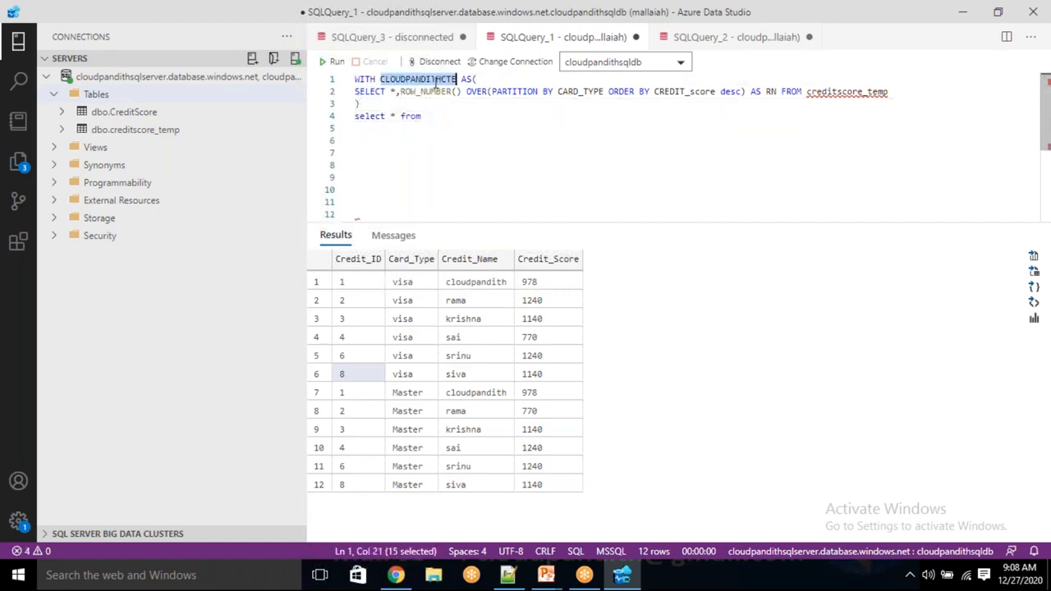
pyautogui.click(434, 116)
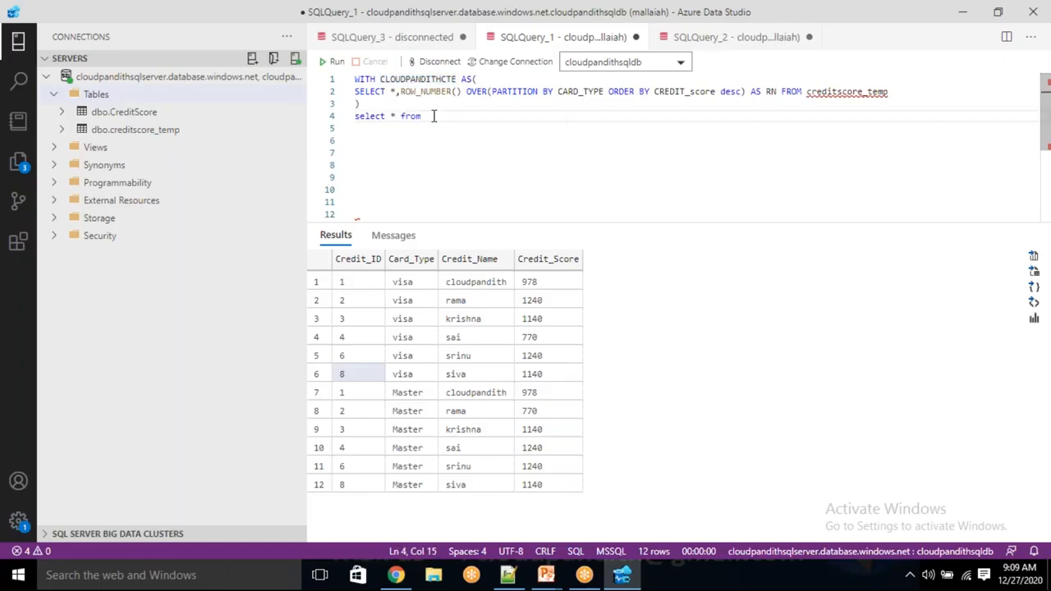
pyautogui.hotkey('ctrl', 'v')
pyautogui.moveTo(502, 116); pyautogui.dragTo(340, 66)
pyautogui.click(338, 63)
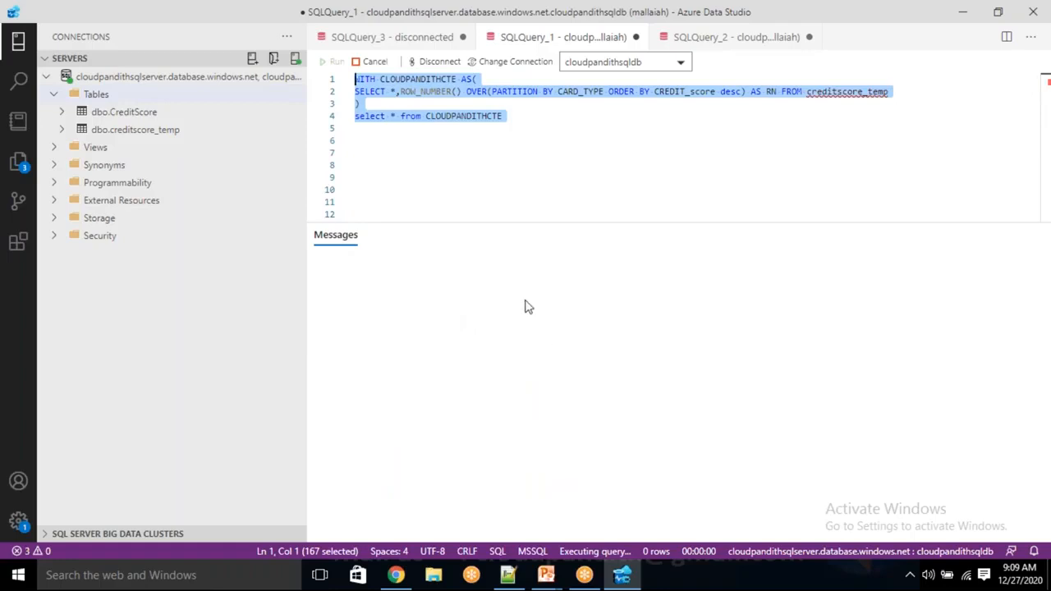
# Examine how the RN values are numbered within the Master rows and within the visa rows
pyautogui.click(408, 287)
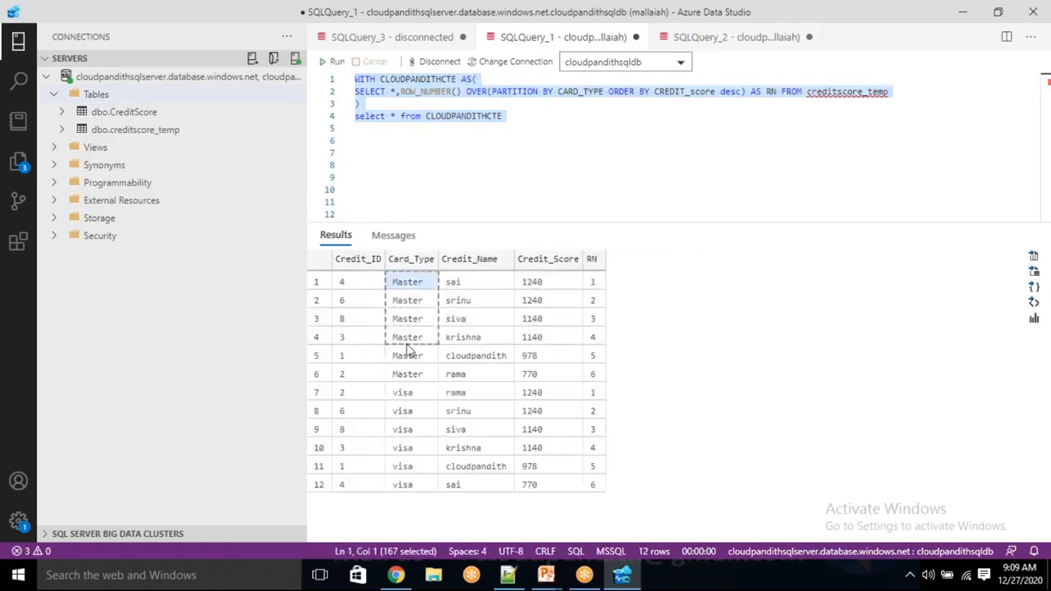
pyautogui.keyDown('shift'); pyautogui.click(405, 374); pyautogui.keyUp('shift')
pyautogui.moveTo(602, 283); pyautogui.dragTo(590, 374)
pyautogui.moveTo(402, 393); pyautogui.dragTo(408, 490)
pyautogui.moveTo(592, 395); pyautogui.dragTo(608, 488)
pyautogui.click(736, 21)
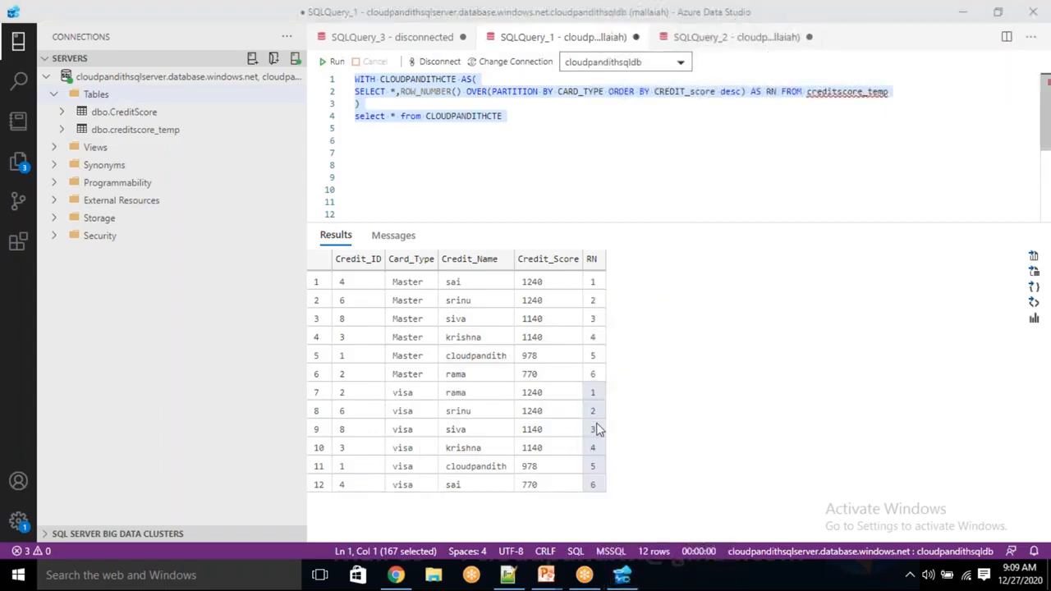
pyautogui.click(655, 440)
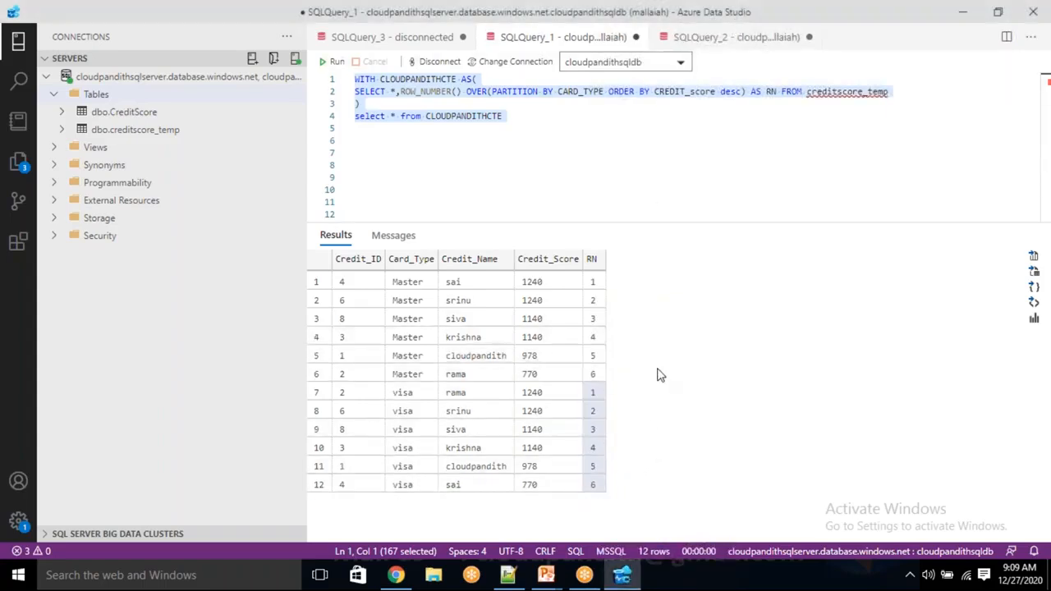
# Add a comma at the end of the ROW_NUMBER() line and duplicate its expression onto a new line inside the CTE
pyautogui.click(402, 94)
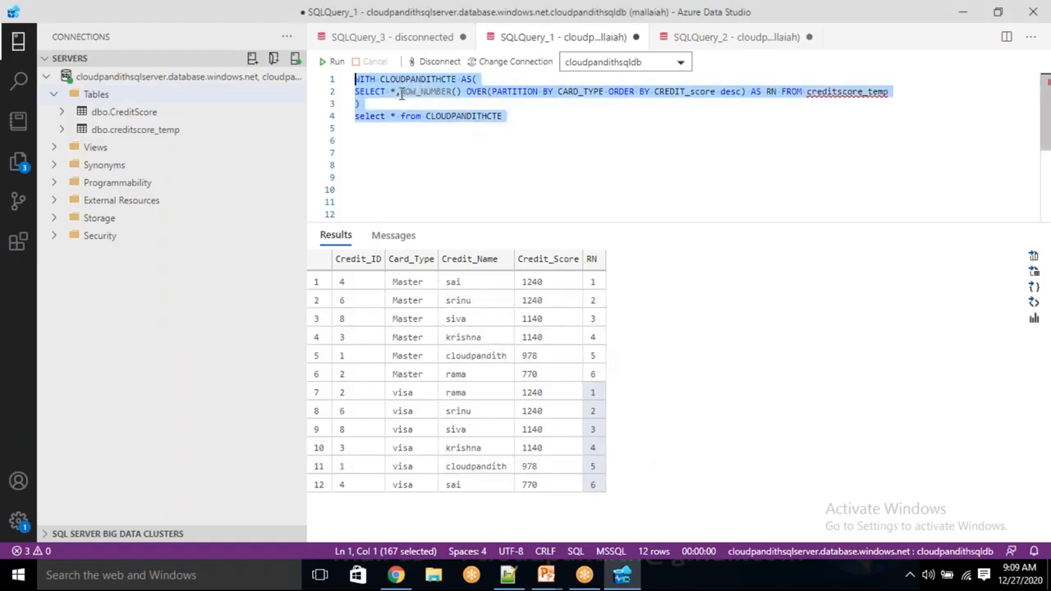
pyautogui.click(399, 93)
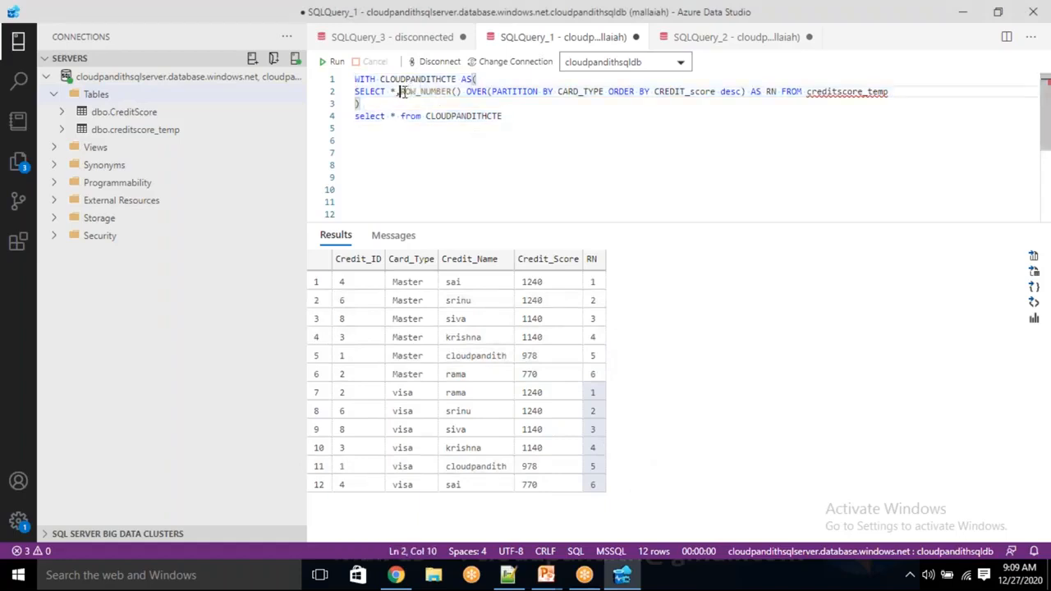
pyautogui.hotkey('shift', 'End')
pyautogui.hotkey('ctrl', 'c')
pyautogui.press('End')
pyautogui.write(',')
pyautogui.press('Return')
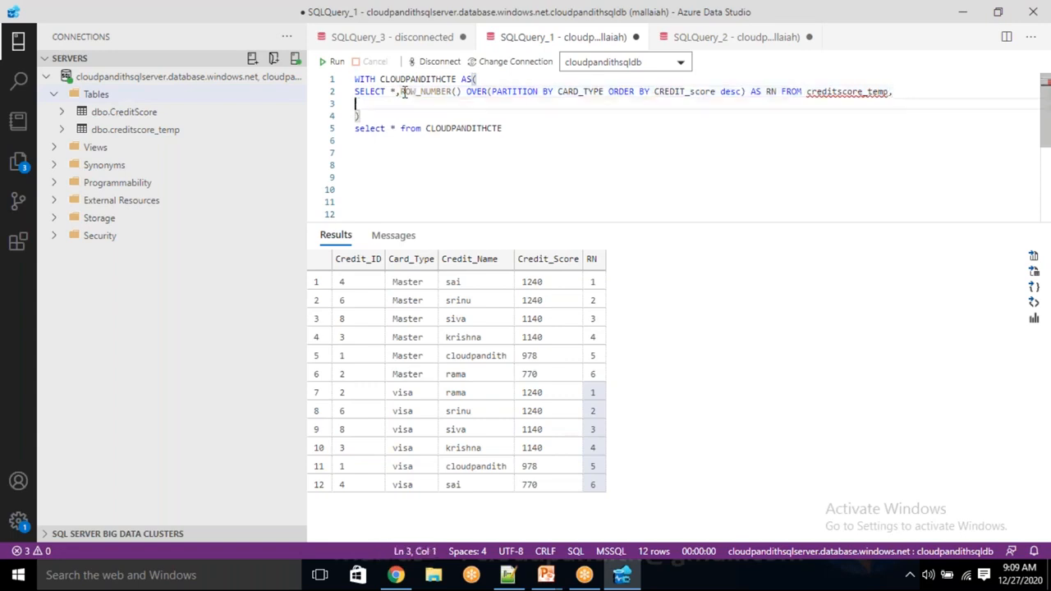
pyautogui.hotkey('ctrl', 'v')
# Change the function in the duplicated line from ROW_NUMBER to rank
pyautogui.doubleClick(389, 104)
pyautogui.press('F8')
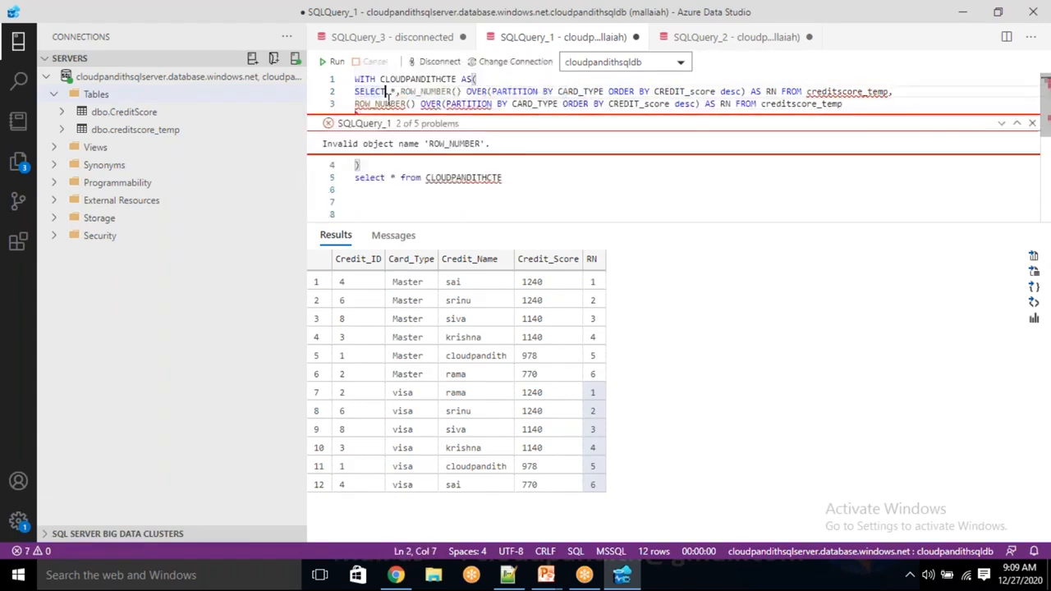
pyautogui.write('rank')
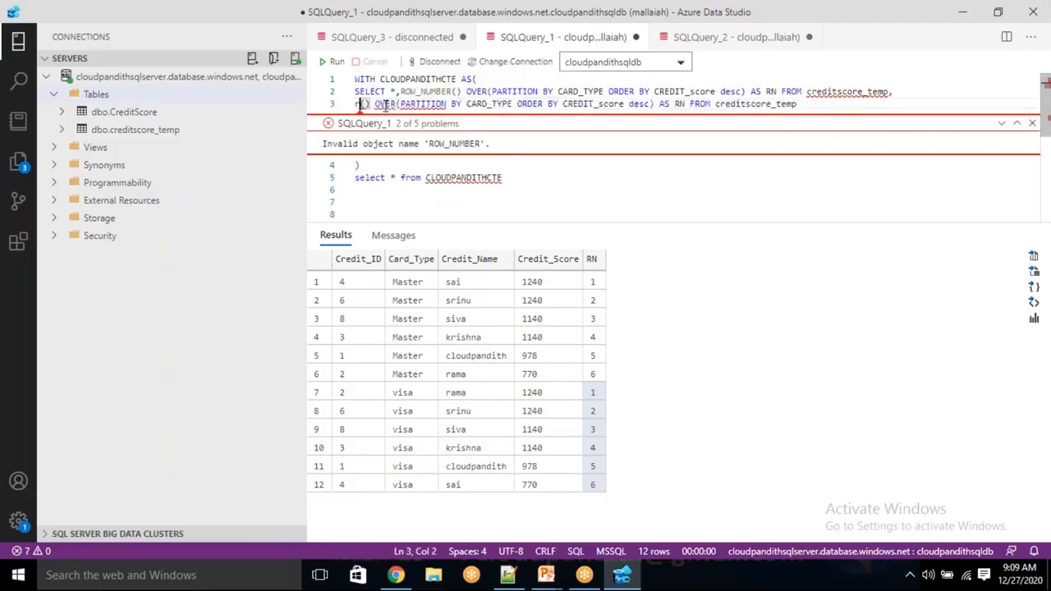
pyautogui.click(357, 204)
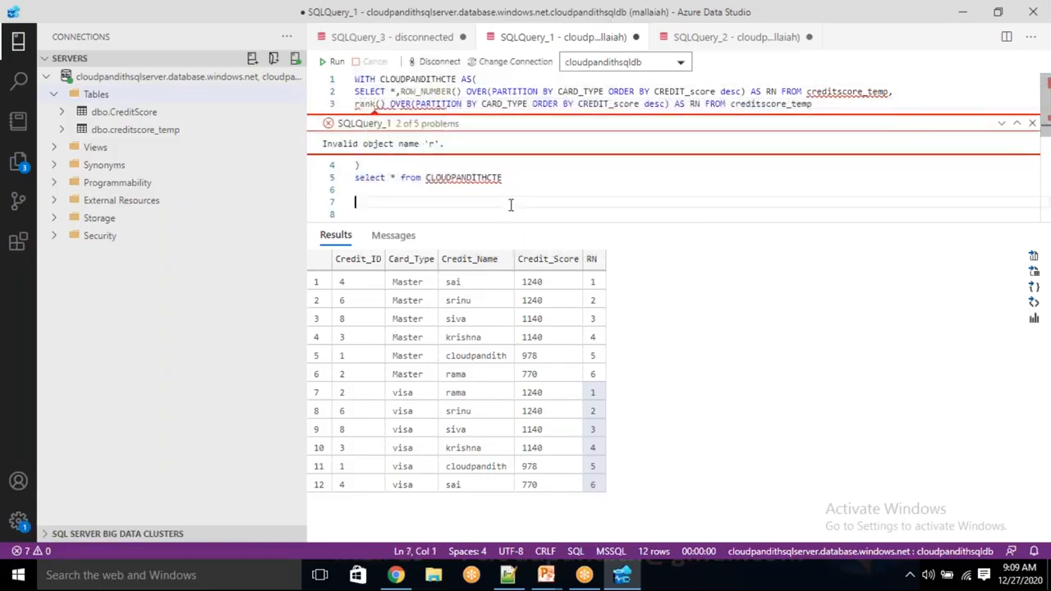
# Try to run the full CTE query with the added rank() line and close the inline problem view
pyautogui.click(502, 172)
pyautogui.moveTo(502, 177); pyautogui.dragTo(355, 79)
pyautogui.click(333, 61)
pyautogui.click(485, 204)
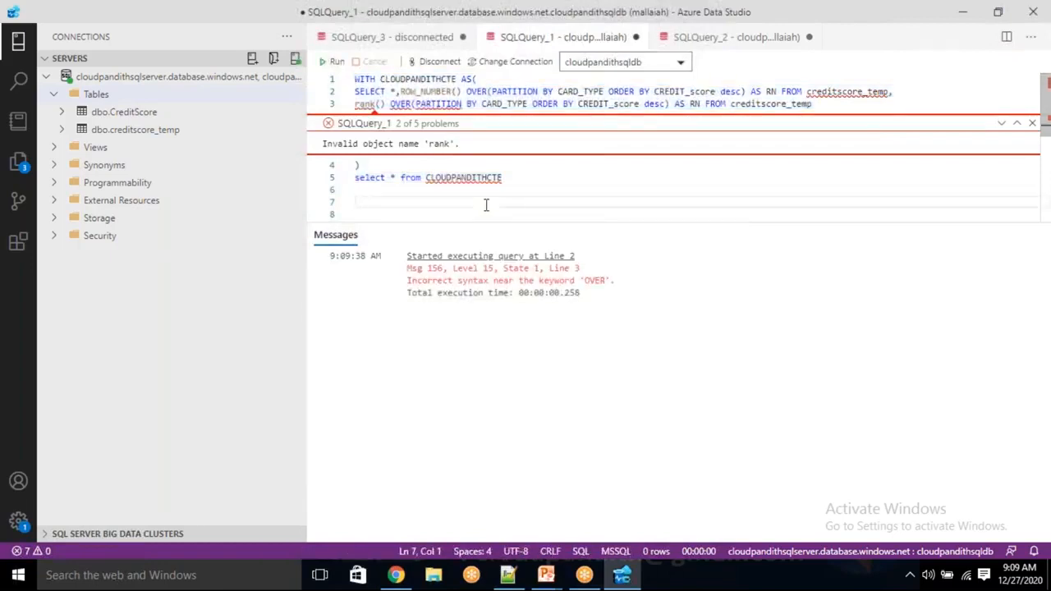
pyautogui.click(1032, 123)
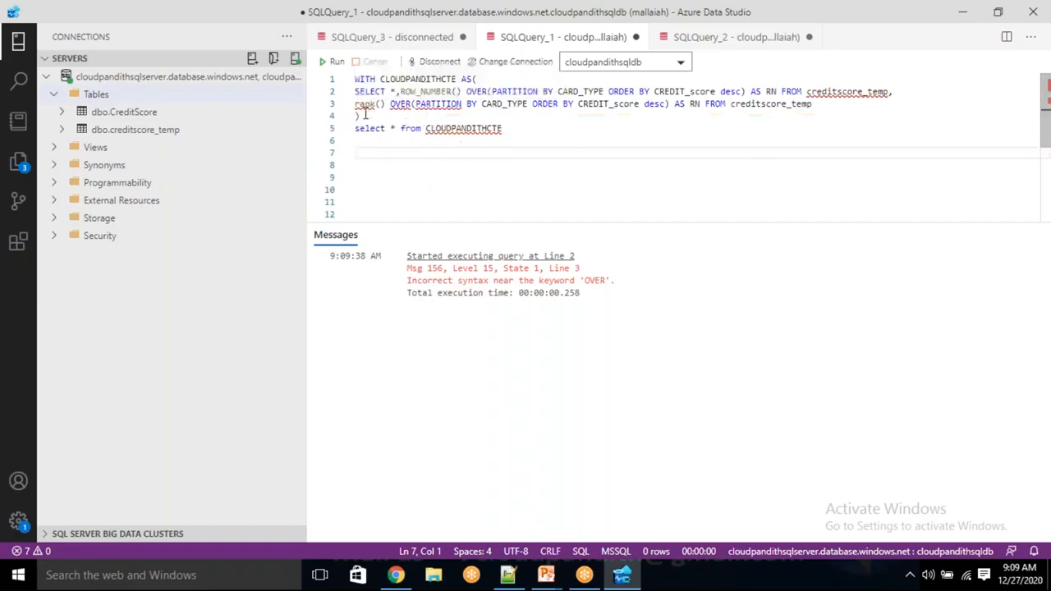
# Remove FROM creditscore_temp from the ROW_NUMBER() line, leaving a comma after the RN alias
pyautogui.click(783, 92)
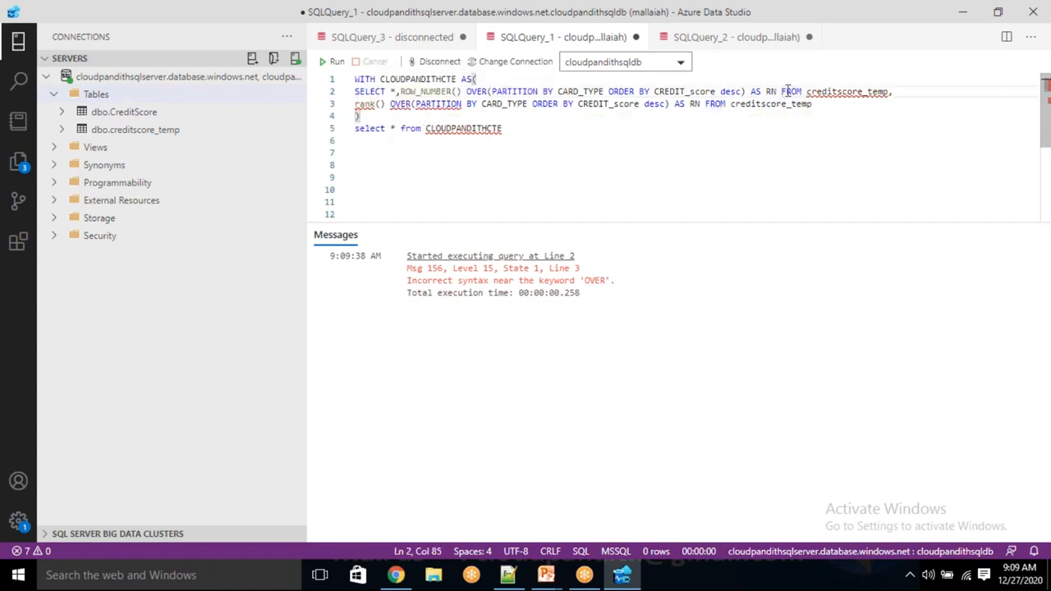
pyautogui.hotkey('shift', 'End')
pyautogui.press('Delete')
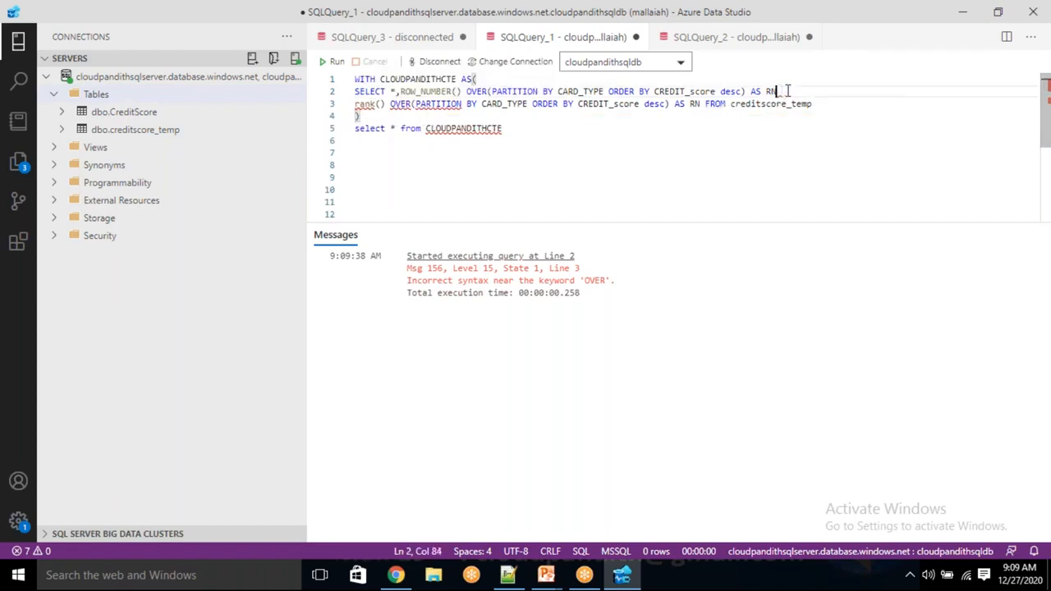
pyautogui.click(511, 132)
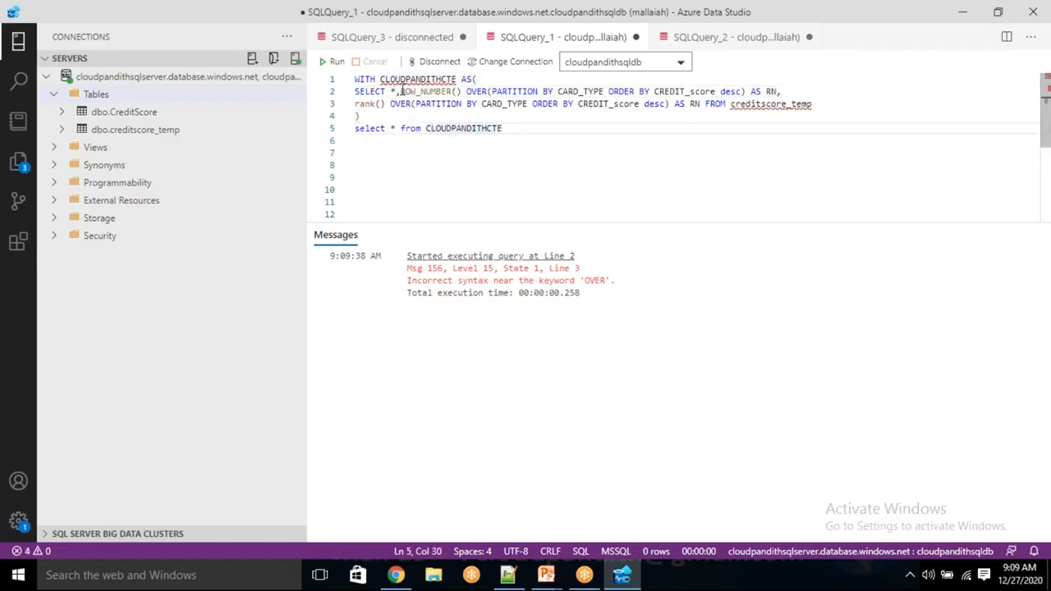
# Set the rank() column's alias to rank and run the whole CTE query
pyautogui.doubleClick(435, 91)
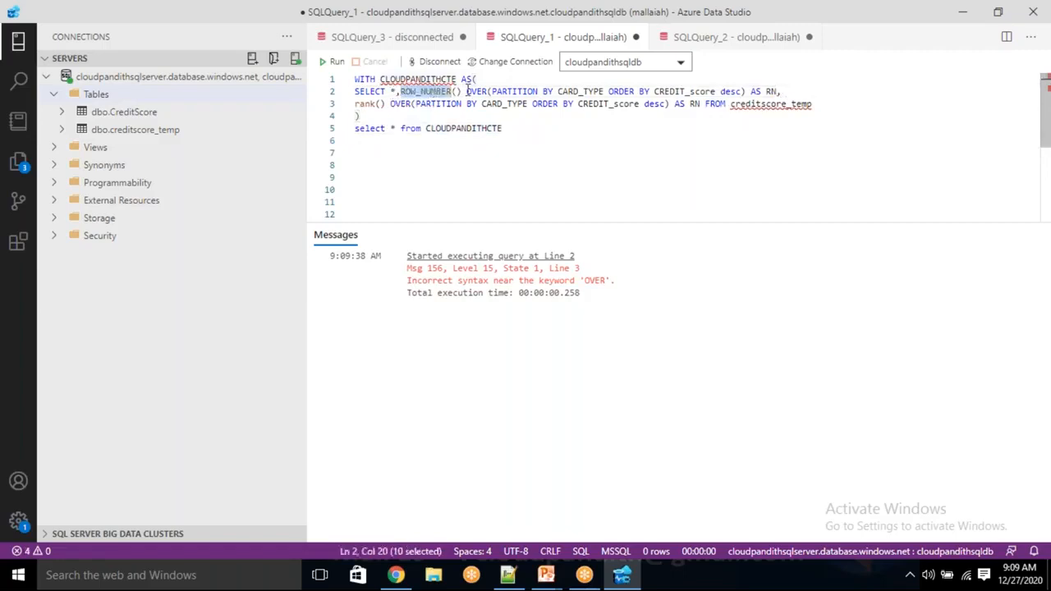
pyautogui.doubleClick(770, 91)
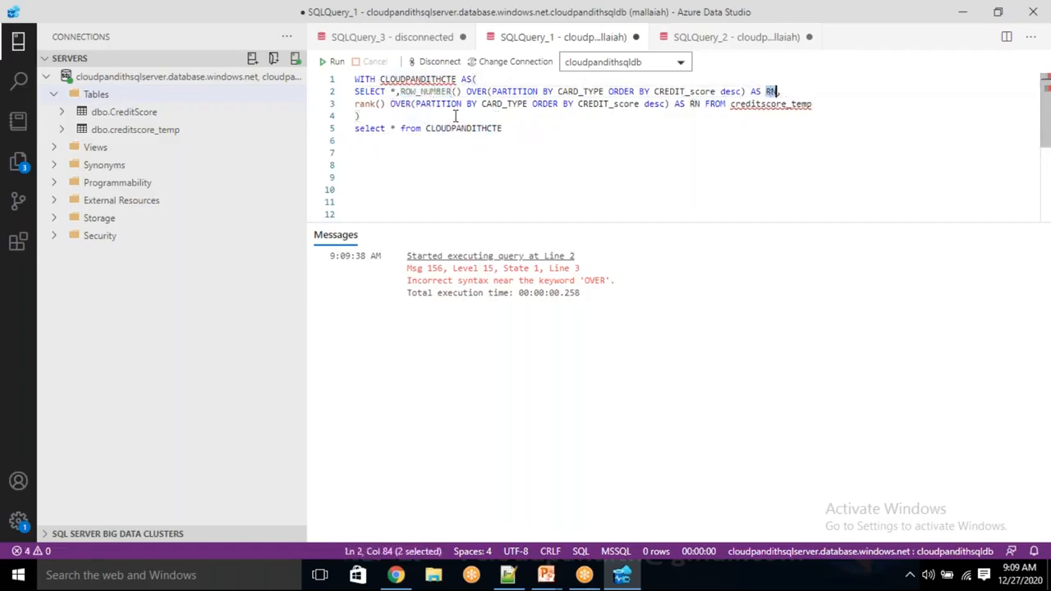
pyautogui.doubleClick(369, 104)
pyautogui.doubleClick(694, 104)
pyautogui.press('BackSpace')
pyautogui.write('rank')
pyautogui.click(507, 128)
pyautogui.hotkey('ctrl', 'a')
pyautogui.click(337, 62)
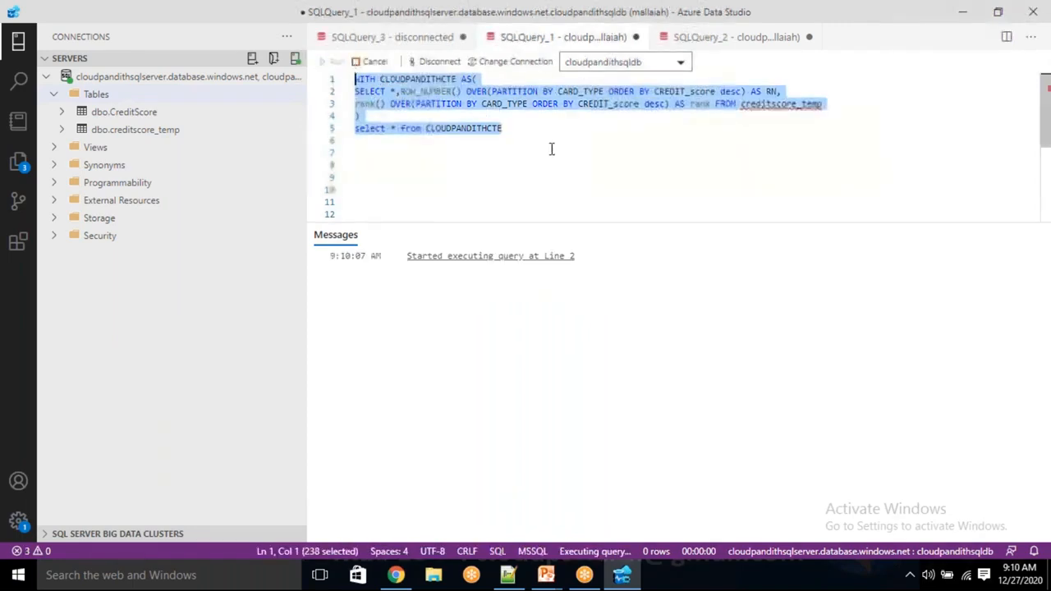
# Compare the Credit_Score, RN and rank values of the Master rows in the results
pyautogui.click(551, 142)
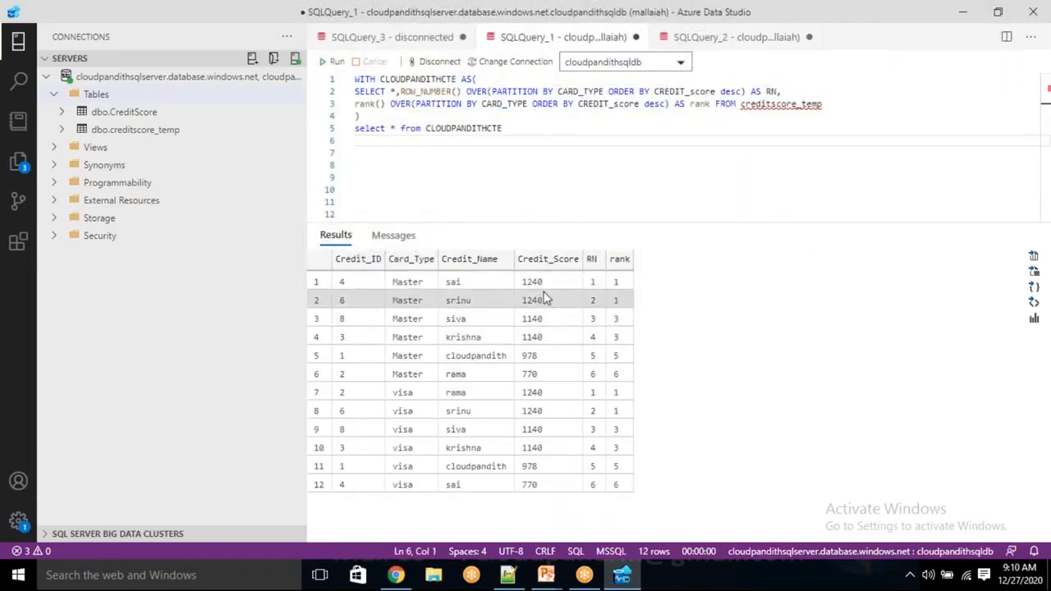
pyautogui.moveTo(391, 288); pyautogui.dragTo(617, 374)
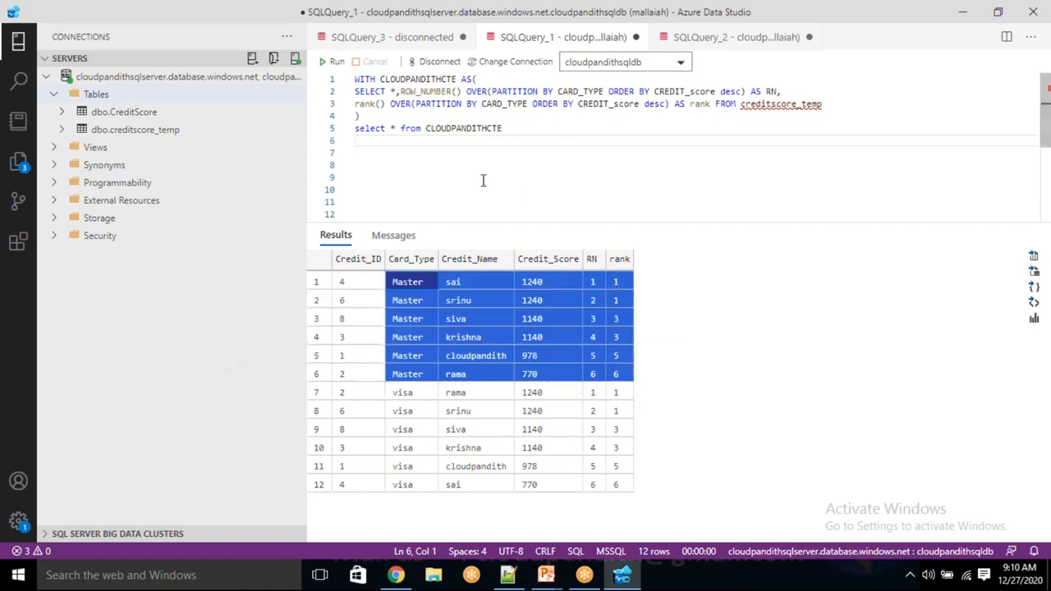
# Copy the ROW_NUMBER() expression onto a new line before FROM creditscore_temp, separated from the rank alias by a comma
pyautogui.click(834, 105)
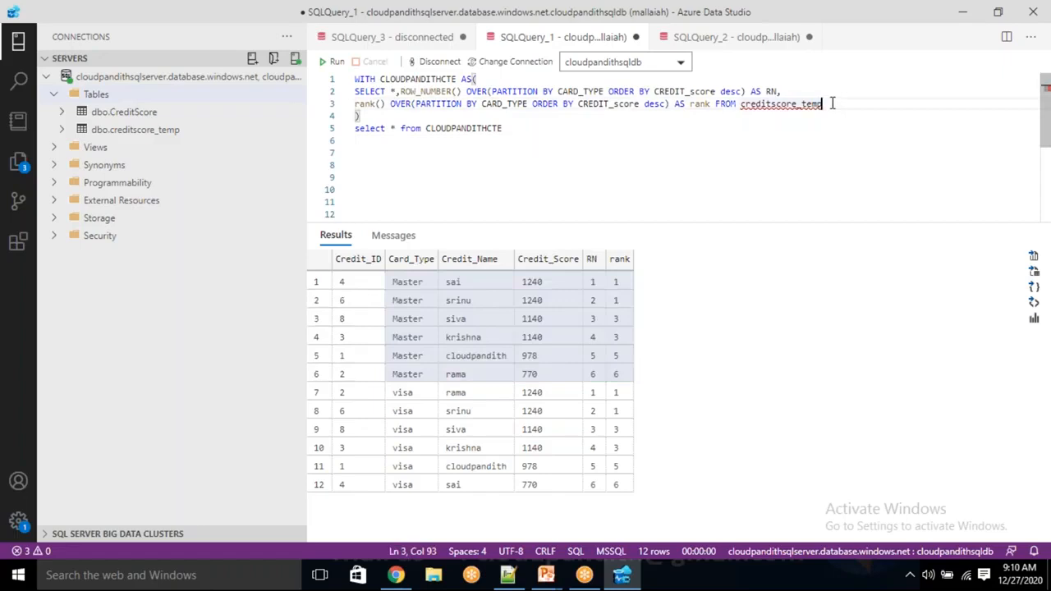
pyautogui.hotkey('shift', 'Home')
pyautogui.click(831, 103)
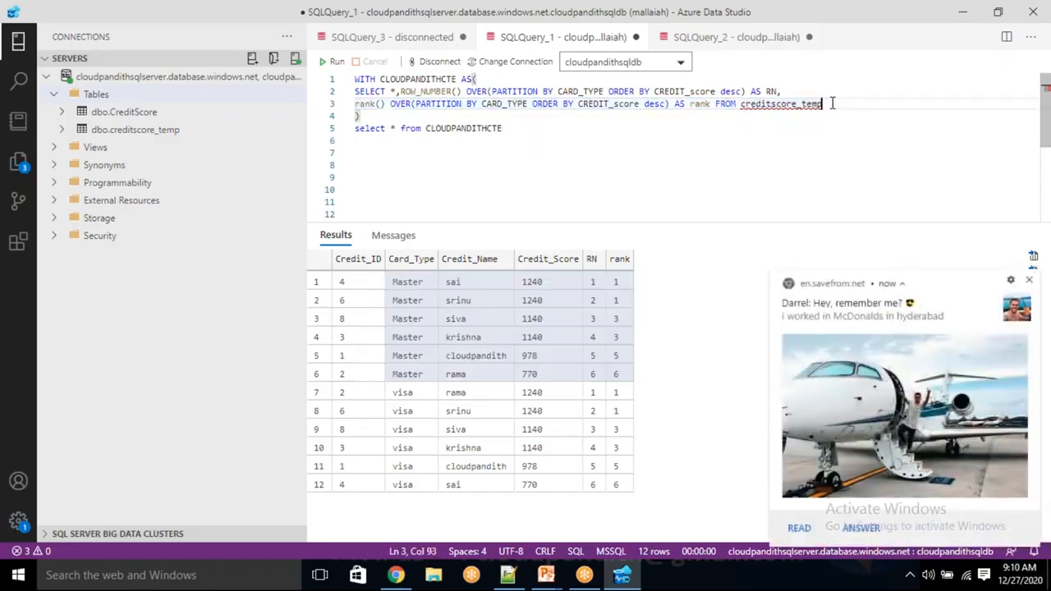
pyautogui.press('Up')
pyautogui.hotkey('shift', 'Home')
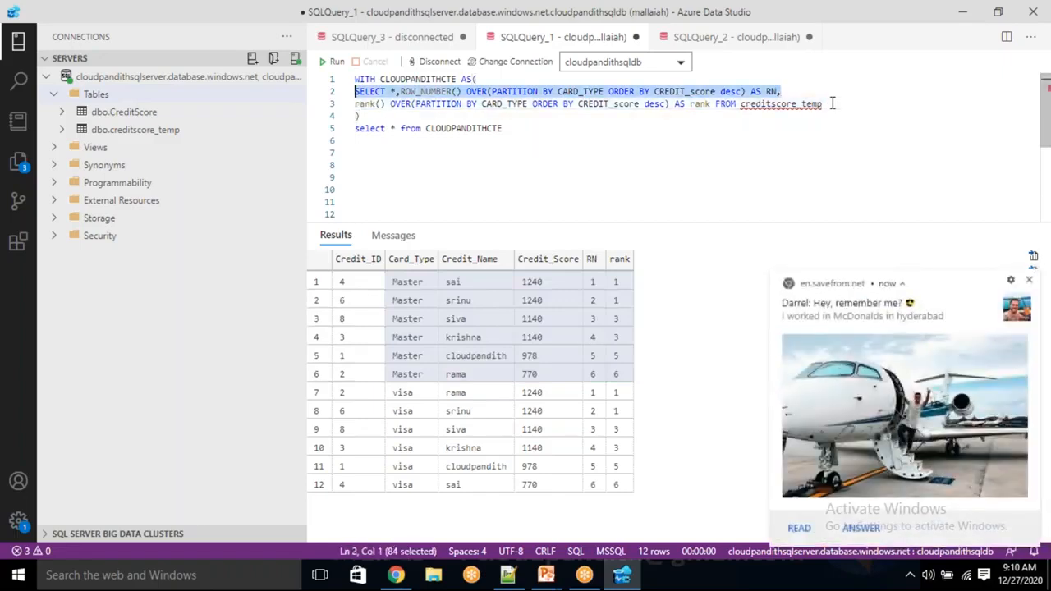
pyautogui.hotkey('shift', 'Right')
pyautogui.hotkey('shift', 'Right')
pyautogui.hotkey('shift', 'Right')
pyautogui.hotkey('shift', 'Right')
pyautogui.hotkey('shift', 'Right')
pyautogui.hotkey('shift', 'Right')
pyautogui.hotkey('shift', 'Right')
pyautogui.hotkey('shift', 'Right')
pyautogui.hotkey('ctrl', 'c')
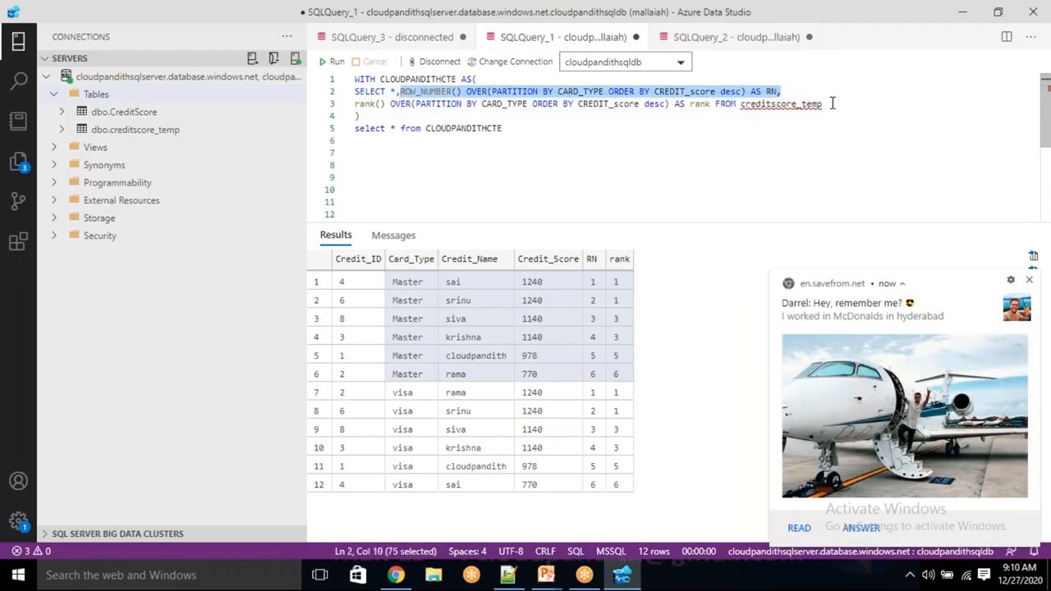
pyautogui.click(715, 104)
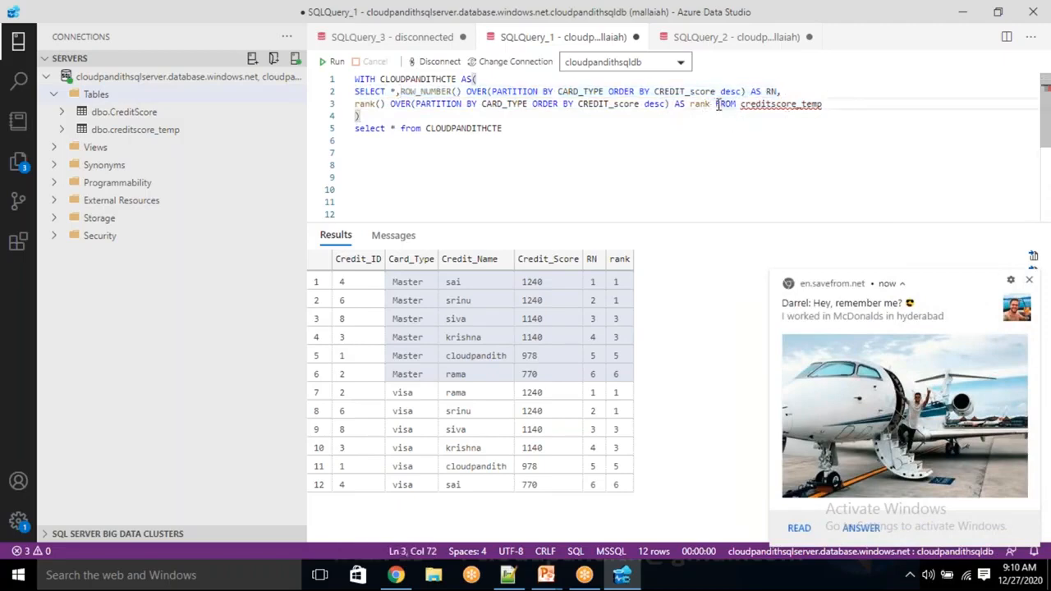
pyautogui.press('Return')
pyautogui.hotkey('ctrl', 'v')
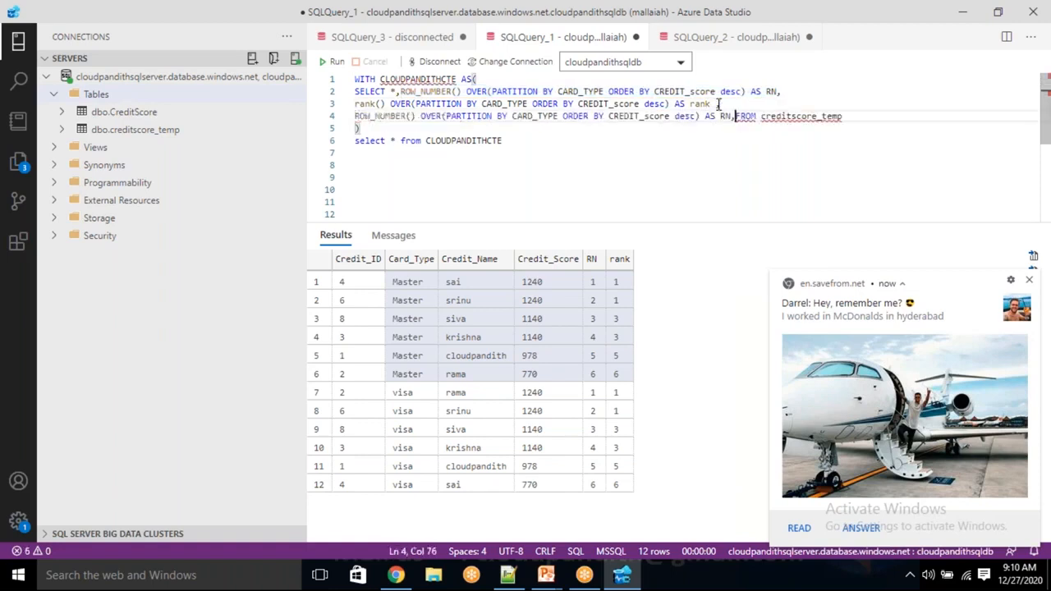
# Replace the copied line's RN alias and trailing comma with the alias denserank
pyautogui.press('BackSpace')
pyautogui.press('BackSpace')
pyautogui.press('BackSpace')
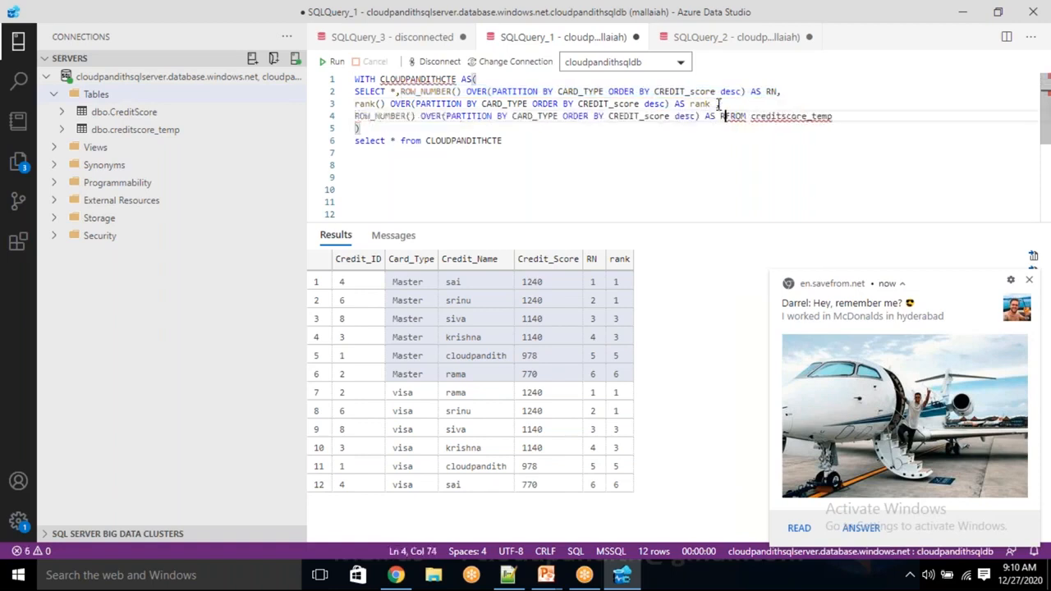
pyautogui.write('desnserank')
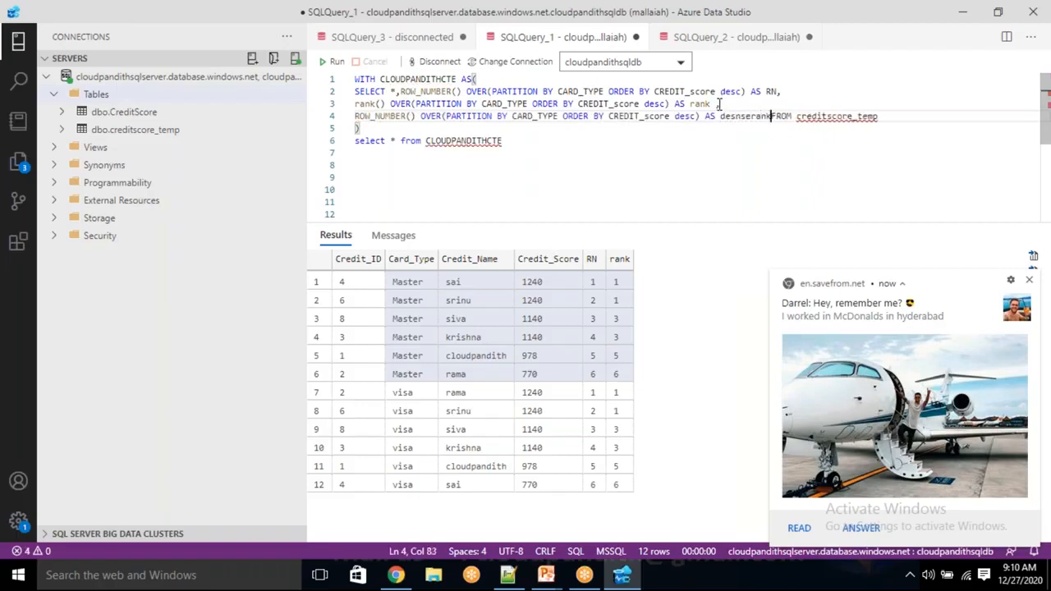
pyautogui.press('BackSpace')
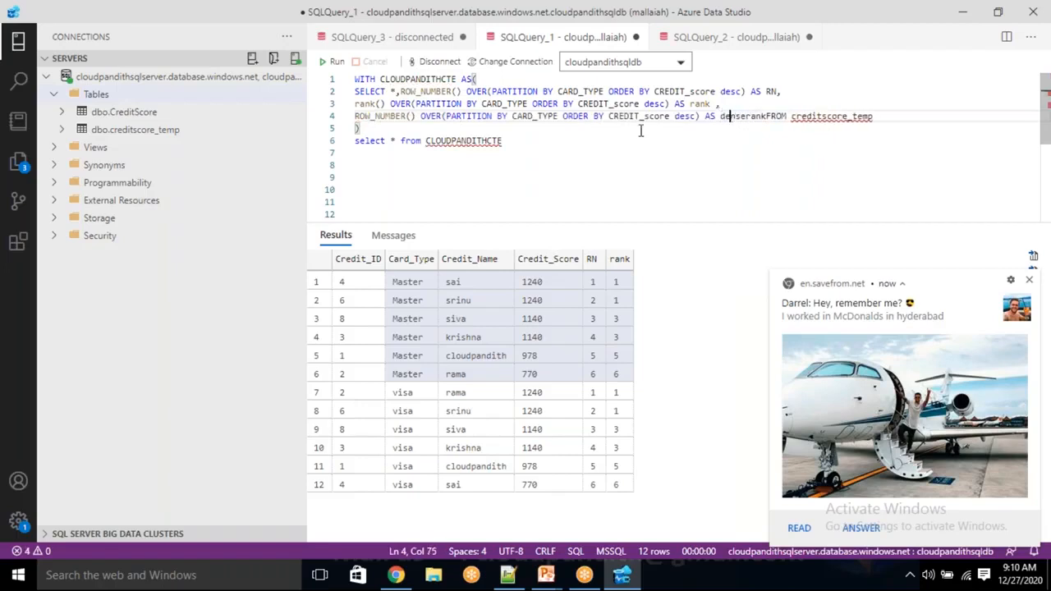
# Replace the ROW_NUMBER function in the copied line with dense_rank
pyautogui.doubleClick(389, 116)
pyautogui.write('dense_ra')
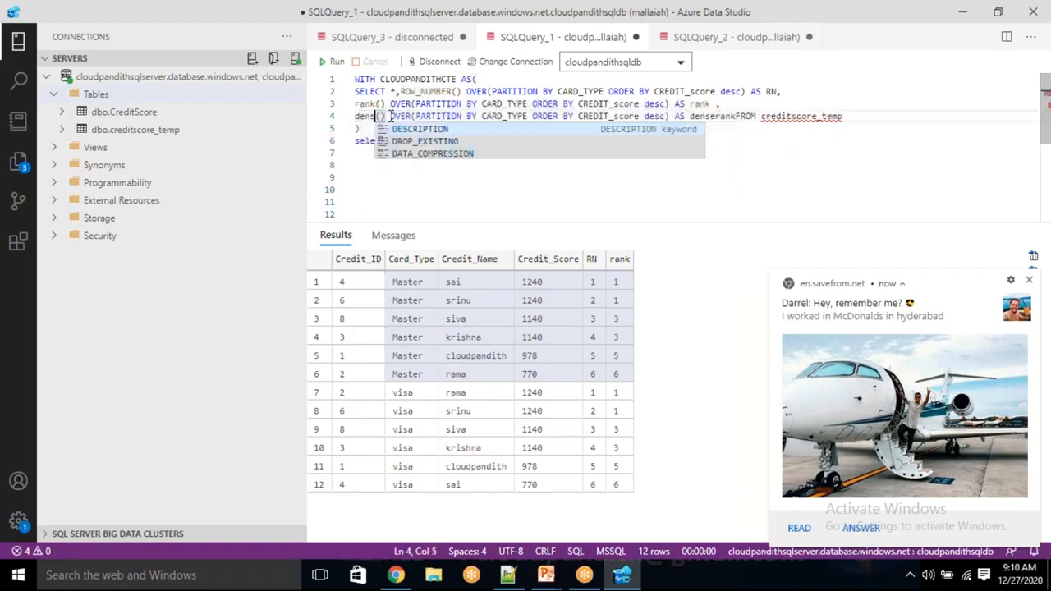
pyautogui.write('nk')
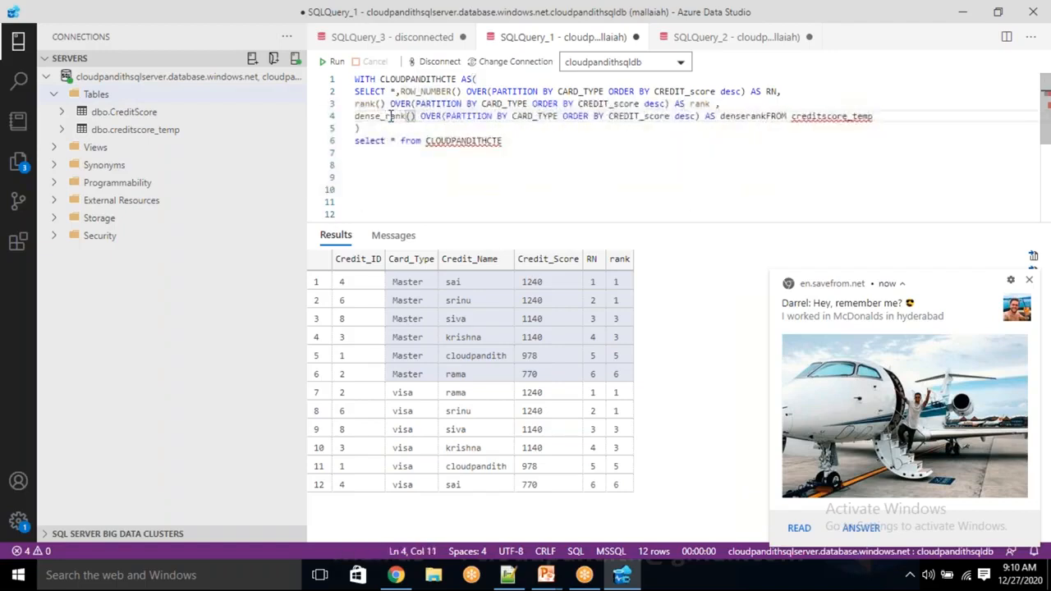
# Try to run the whole CTE query with the added dense_rank() line
pyautogui.click(451, 128)
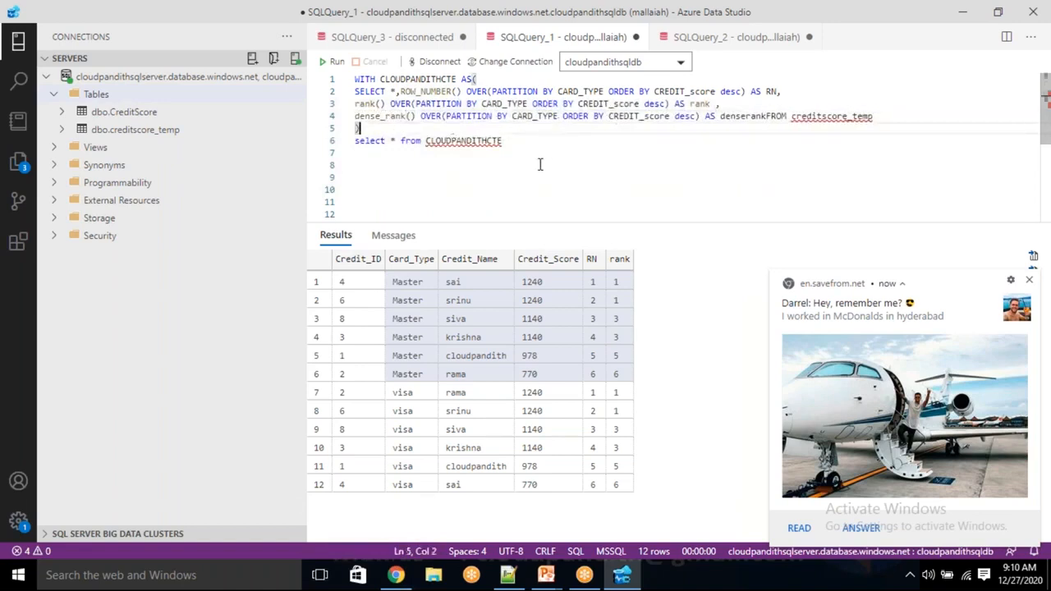
pyautogui.hotkey('ctrl', 'a')
pyautogui.press('F5')
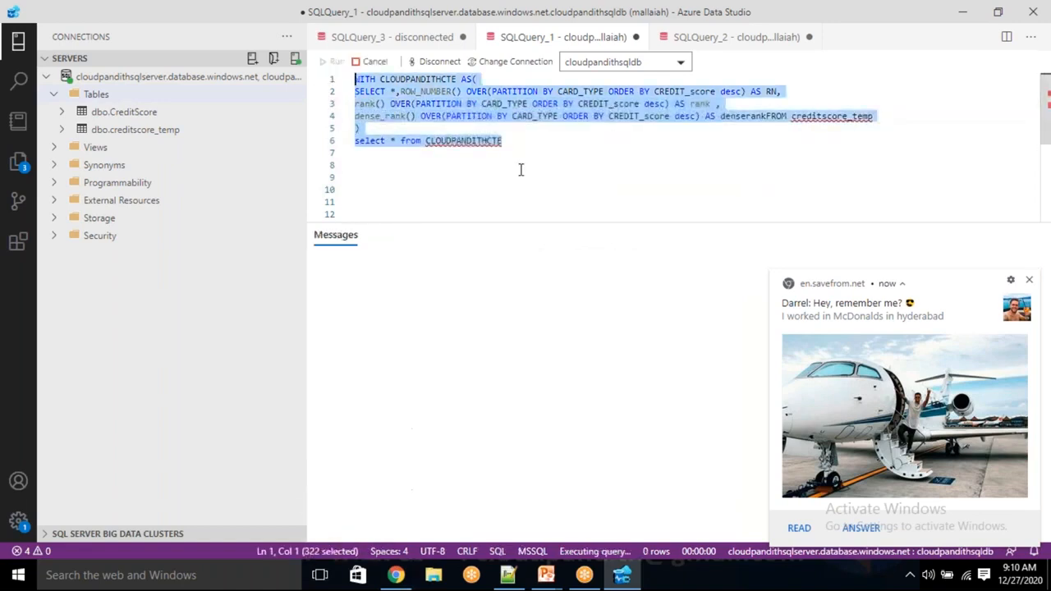
pyautogui.click(565, 177)
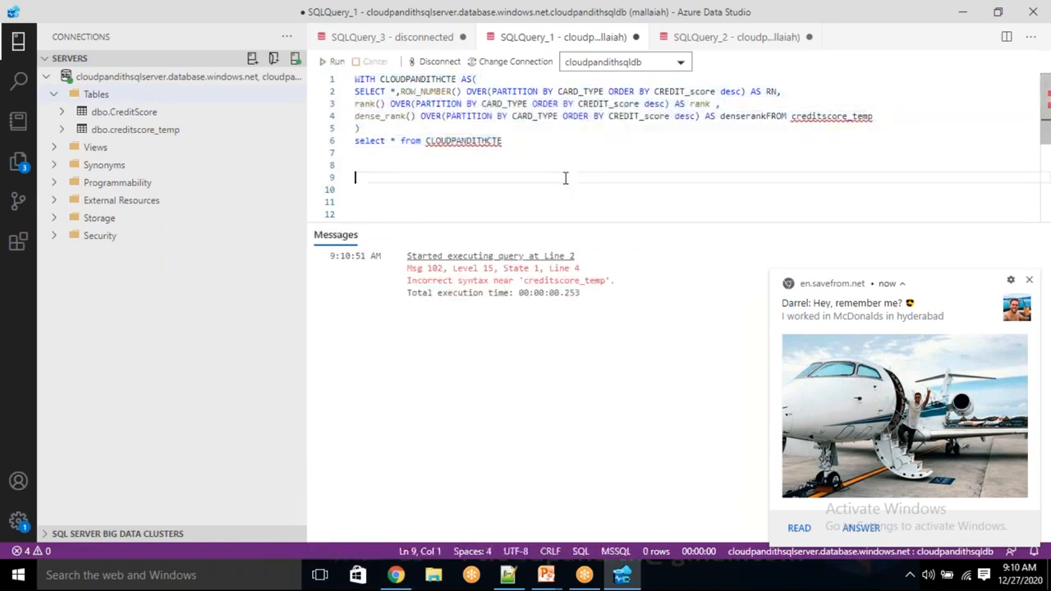
# Insert a space between denserank and FROM, and rerun the whole CTE query
pyautogui.click(768, 118)
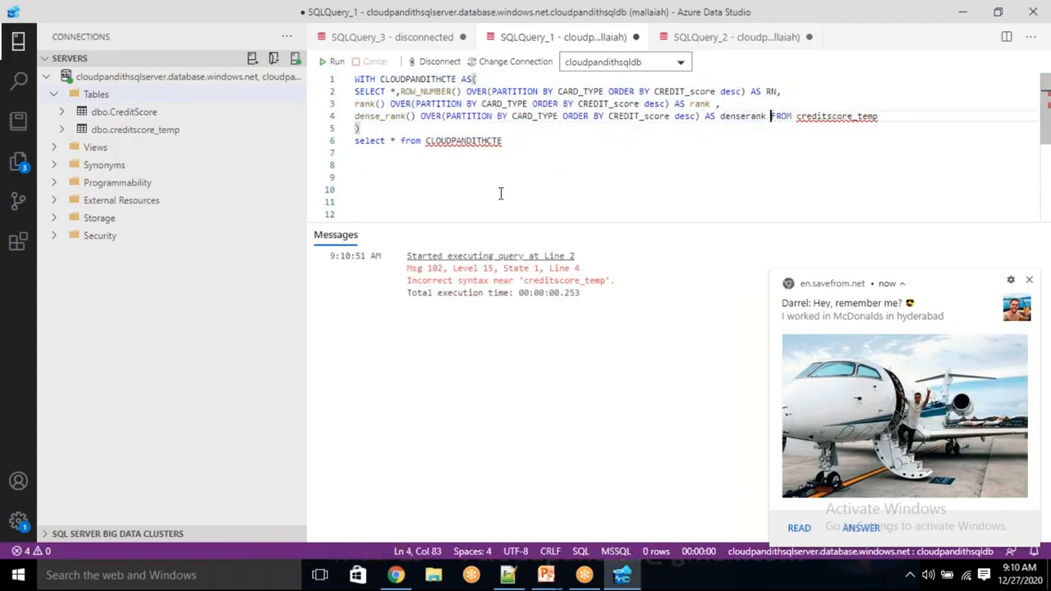
pyautogui.hotkey('ctrl', 'a')
pyautogui.click(333, 61)
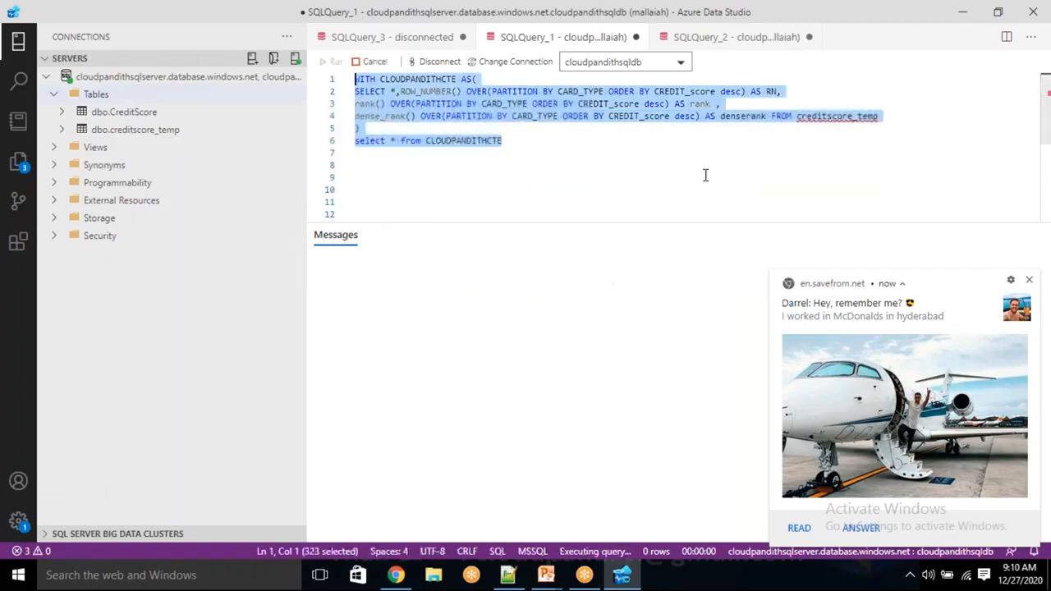
# Dismiss the browser notification and examine the credit scores and denserank values of the Master and visa rows in the query results
pyautogui.click(1030, 282)
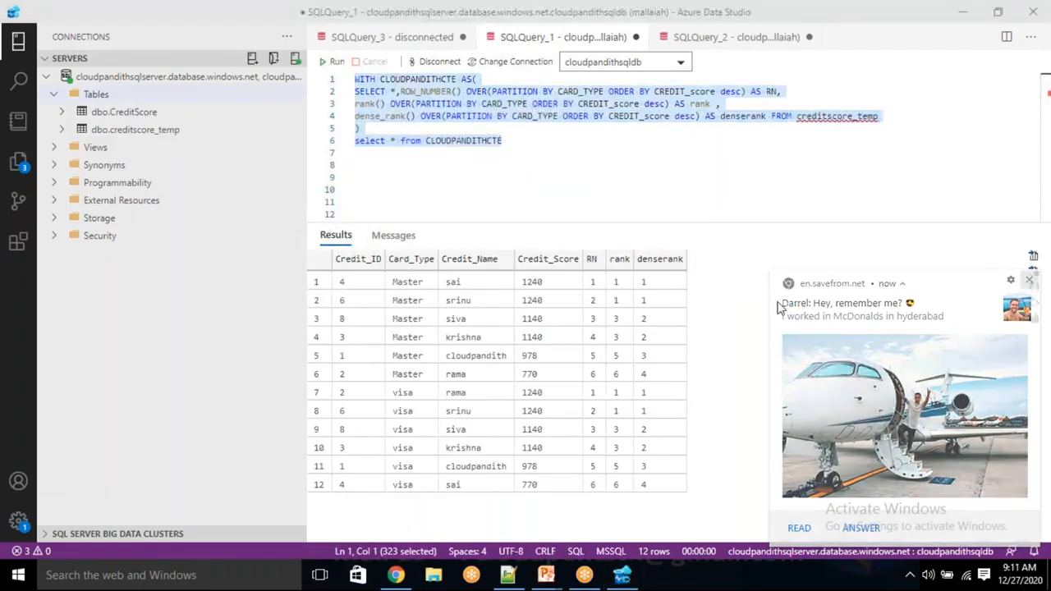
pyautogui.click(649, 283)
pyautogui.click(647, 304)
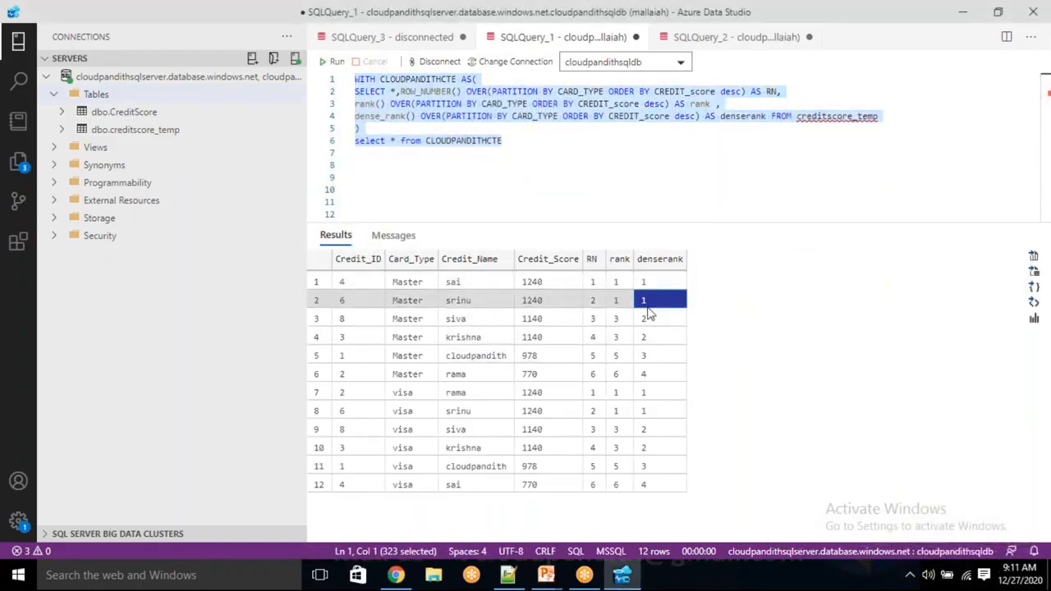
pyautogui.click(652, 335)
pyautogui.moveTo(538, 285); pyautogui.dragTo(537, 340)
pyautogui.click(534, 357)
pyautogui.click(534, 373)
pyautogui.moveTo(411, 319); pyautogui.dragTo(652, 375)
pyautogui.moveTo(418, 396); pyautogui.dragTo(664, 483)
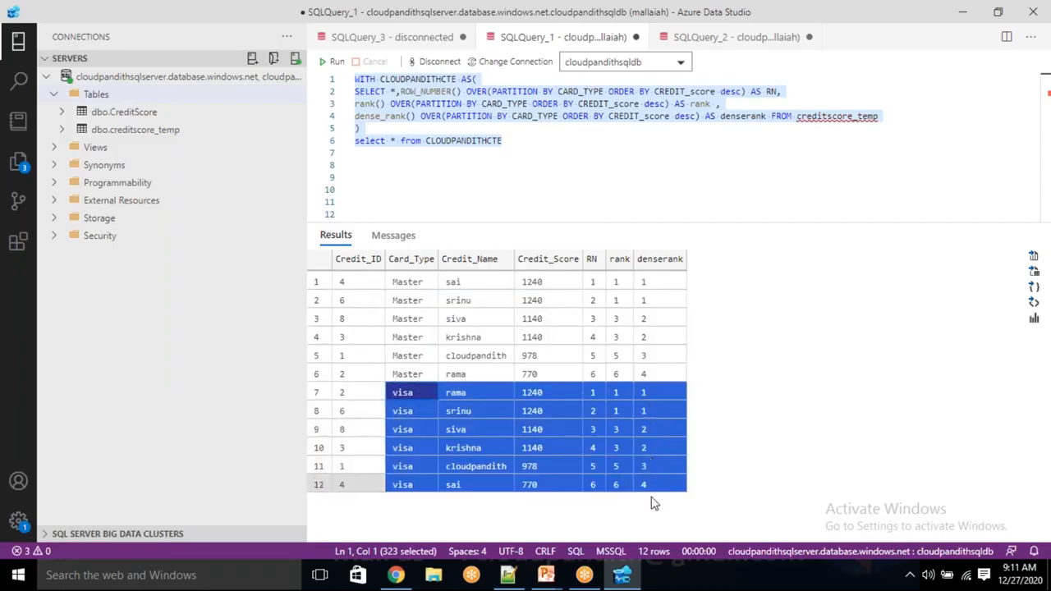
# Compare how the rank and denserank columns number tied and descending credit scores within each card type
pyautogui.moveTo(536, 397); pyautogui.dragTo(541, 469)
pyautogui.click(539, 486)
pyautogui.click(534, 473)
pyautogui.click(536, 489)
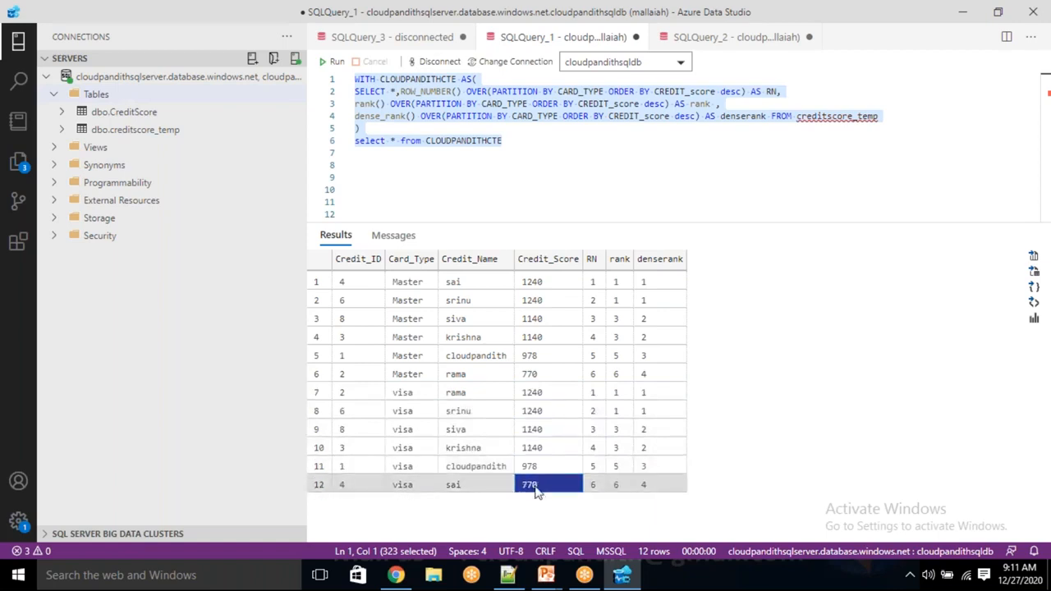
pyautogui.click(533, 357)
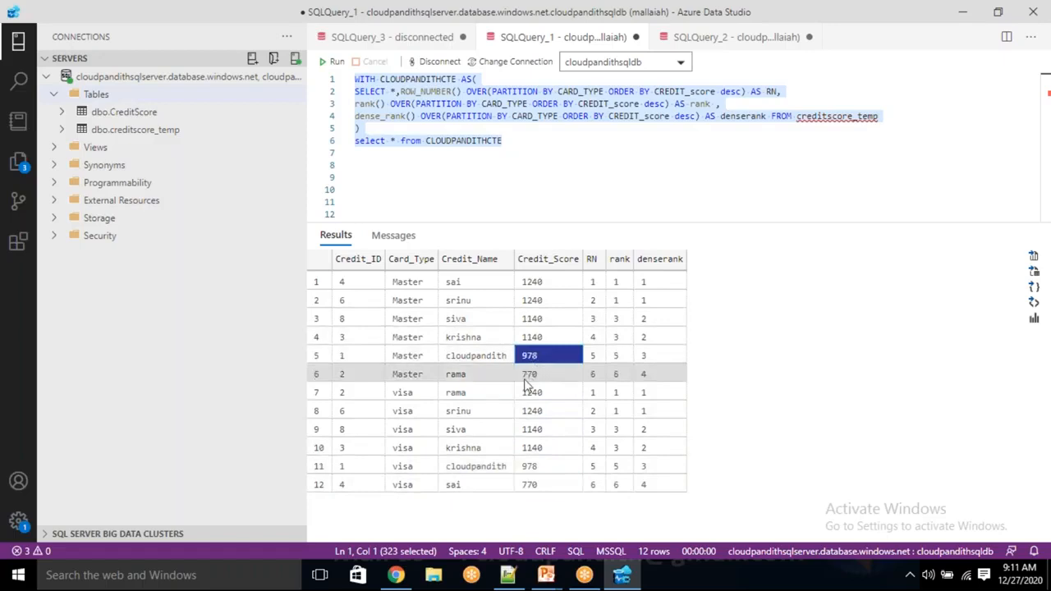
pyautogui.click(526, 376)
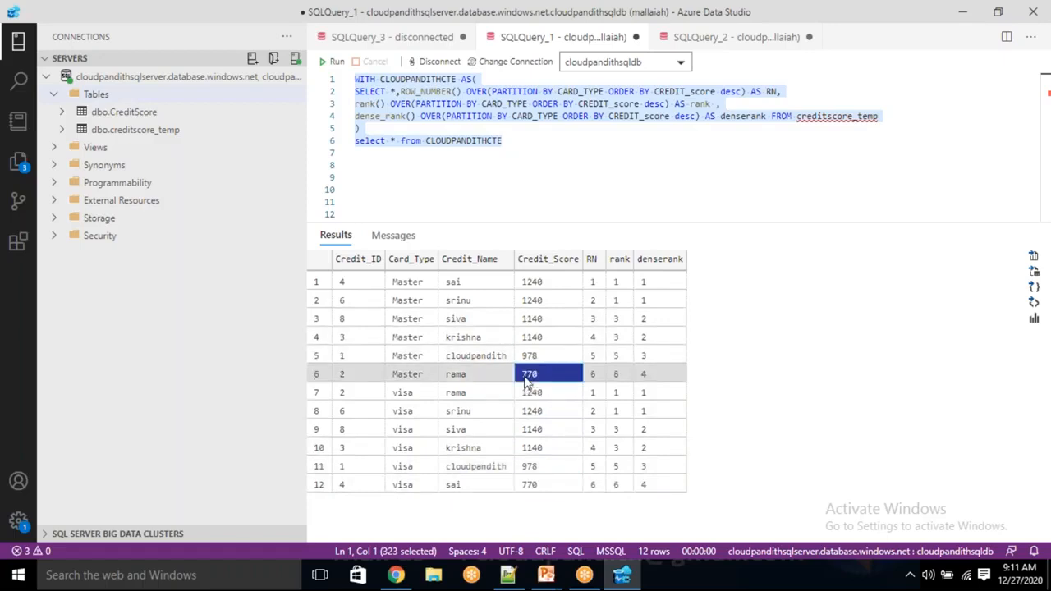
pyautogui.moveTo(664, 300); pyautogui.dragTo(649, 393)
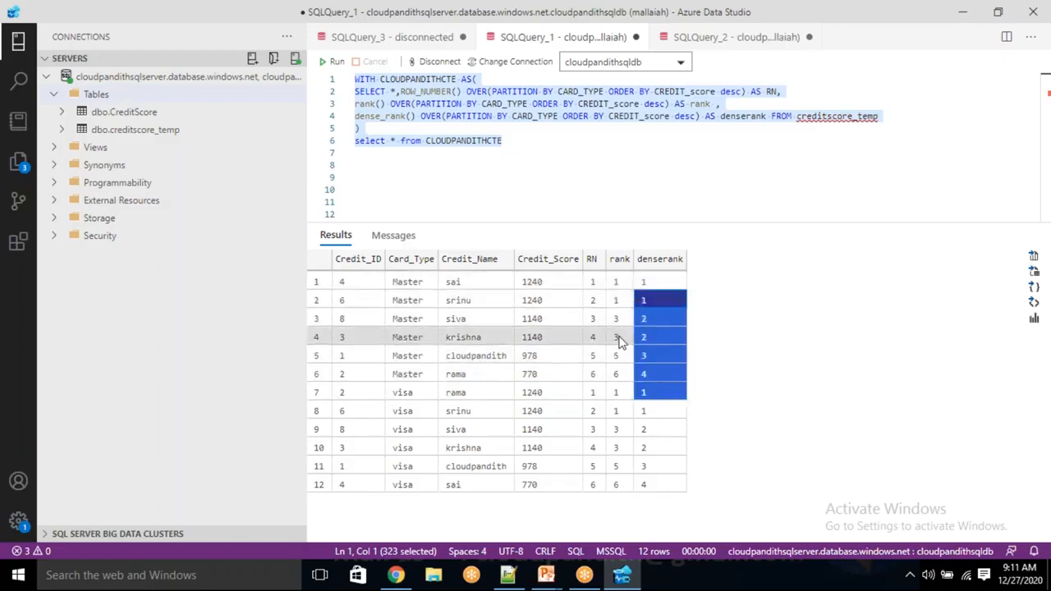
pyautogui.moveTo(622, 322); pyautogui.dragTo(619, 376)
pyautogui.moveTo(616, 283); pyautogui.dragTo(617, 302)
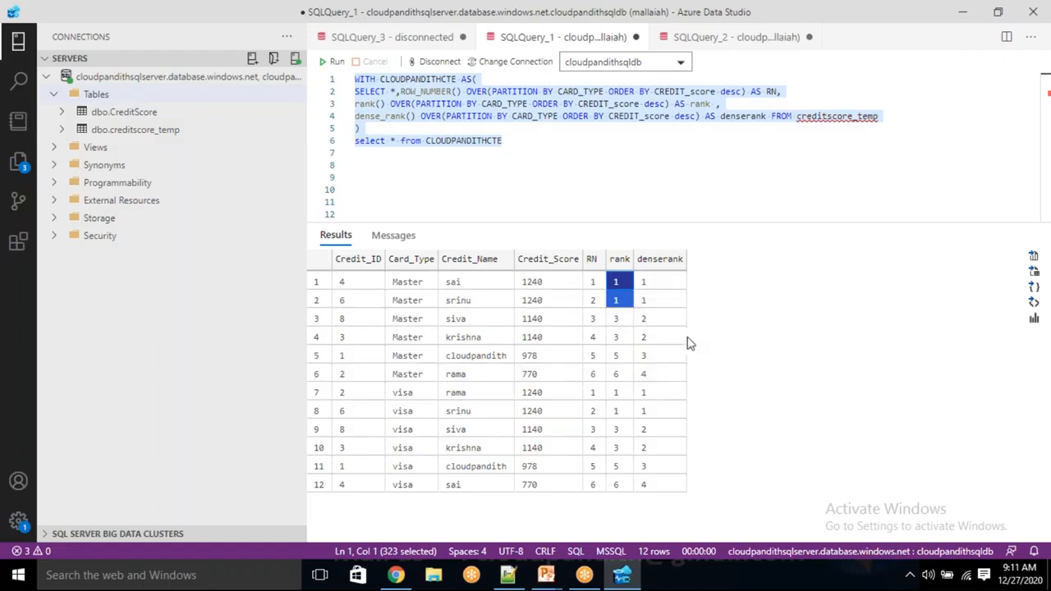
pyautogui.click(735, 399)
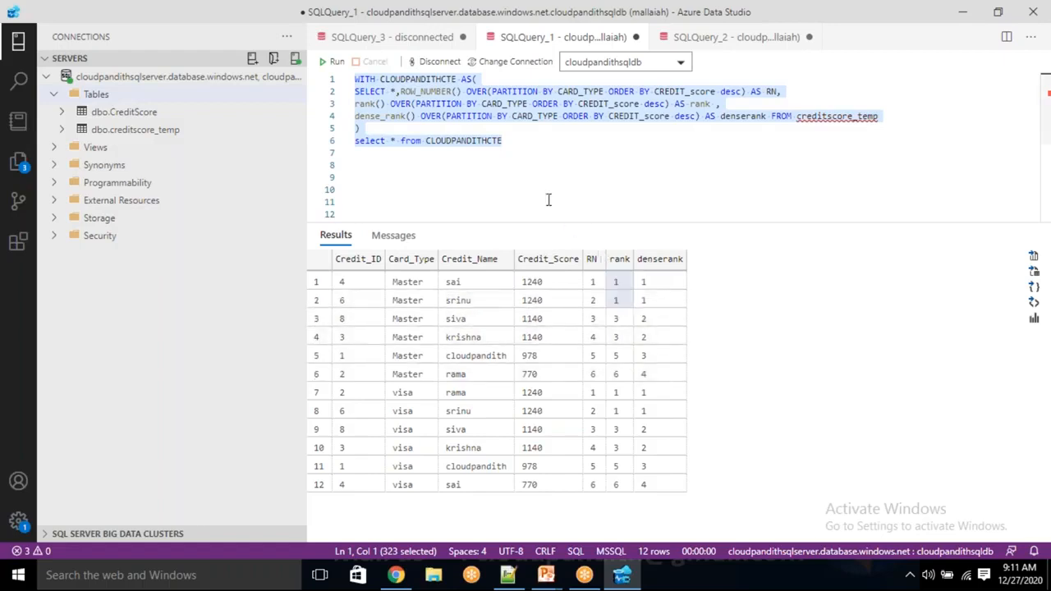
pyautogui.moveTo(538, 145); pyautogui.dragTo(353, 79)
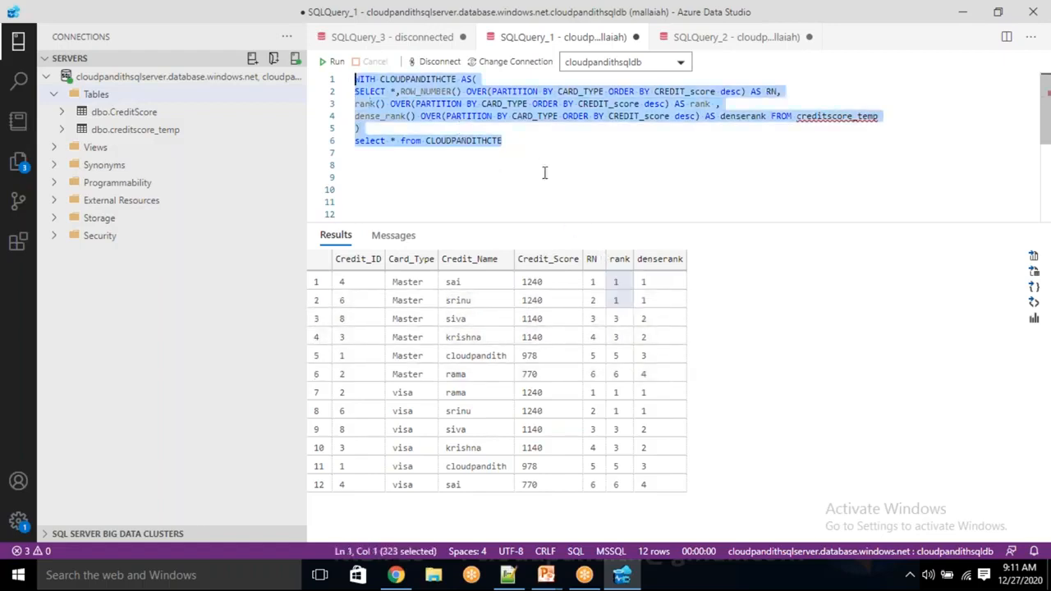
pyautogui.click(544, 173)
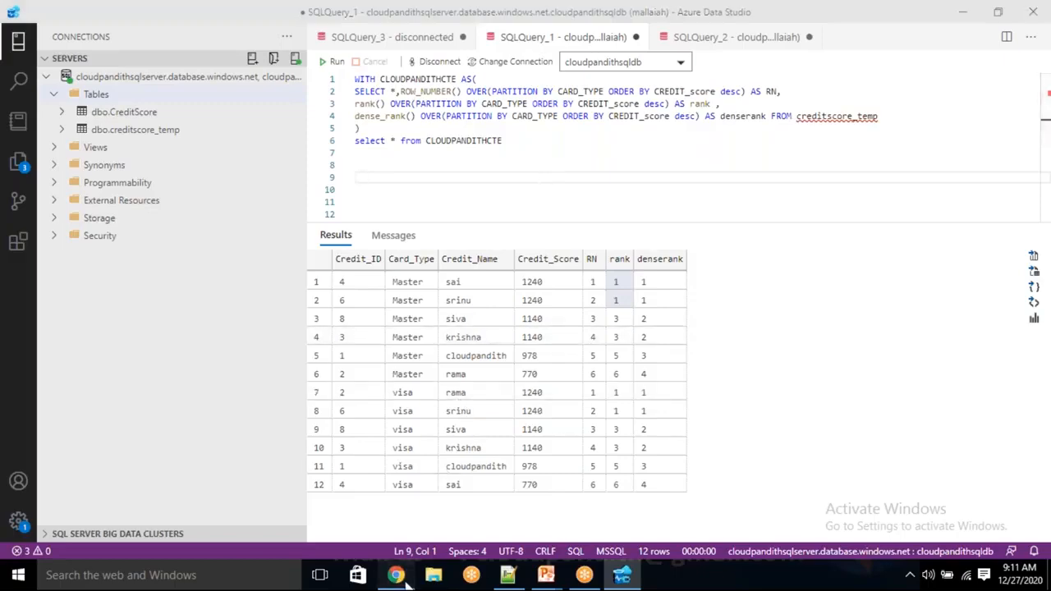
pyautogui.hotkey('alt', 'Tab')
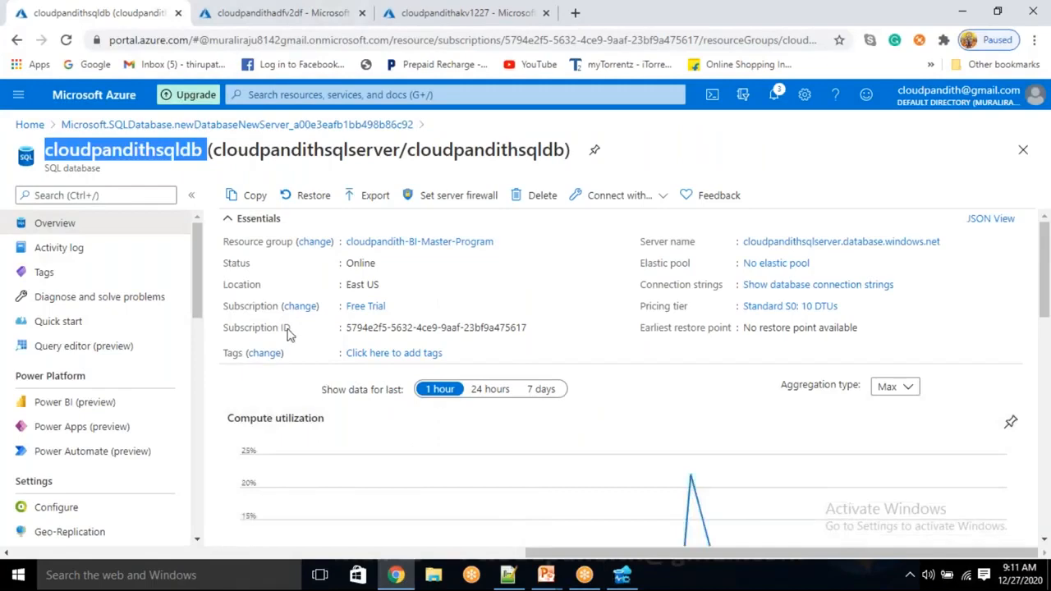
pyautogui.click(628, 579)
# Replace the CTE query with "select * from creditscore", run it and look over the returned rows
pyautogui.moveTo(529, 146); pyautogui.dragTo(355, 84)
pyautogui.press('BackSpace')
pyautogui.write('select * from c')
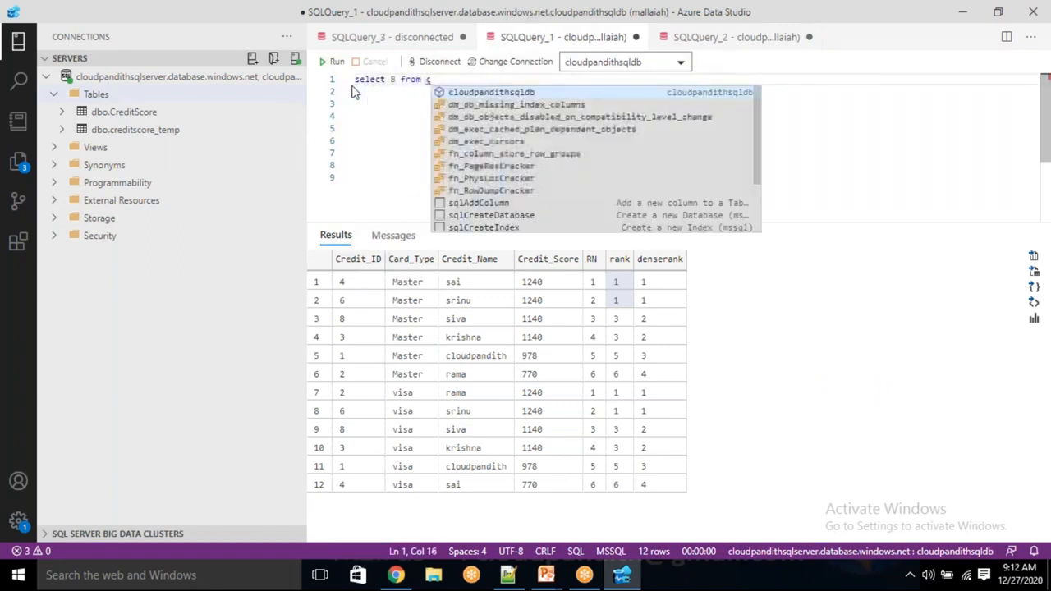
pyautogui.press('BackSpace')
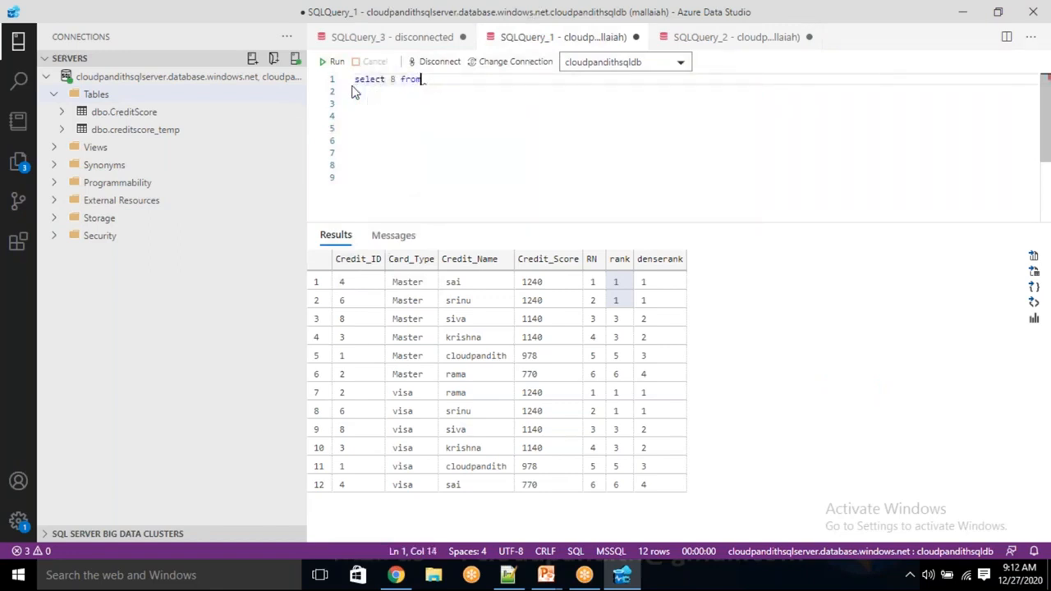
pyautogui.press('BackSpace')
pyautogui.press('BackSpace')
pyautogui.press('BackSpace')
pyautogui.write('* from creditscore')
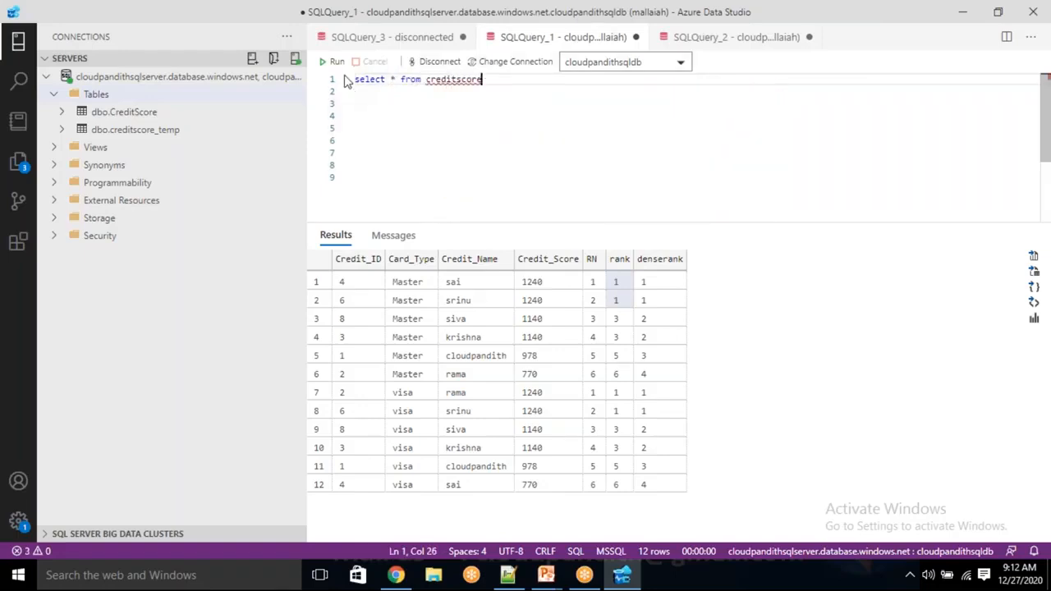
pyautogui.click(332, 62)
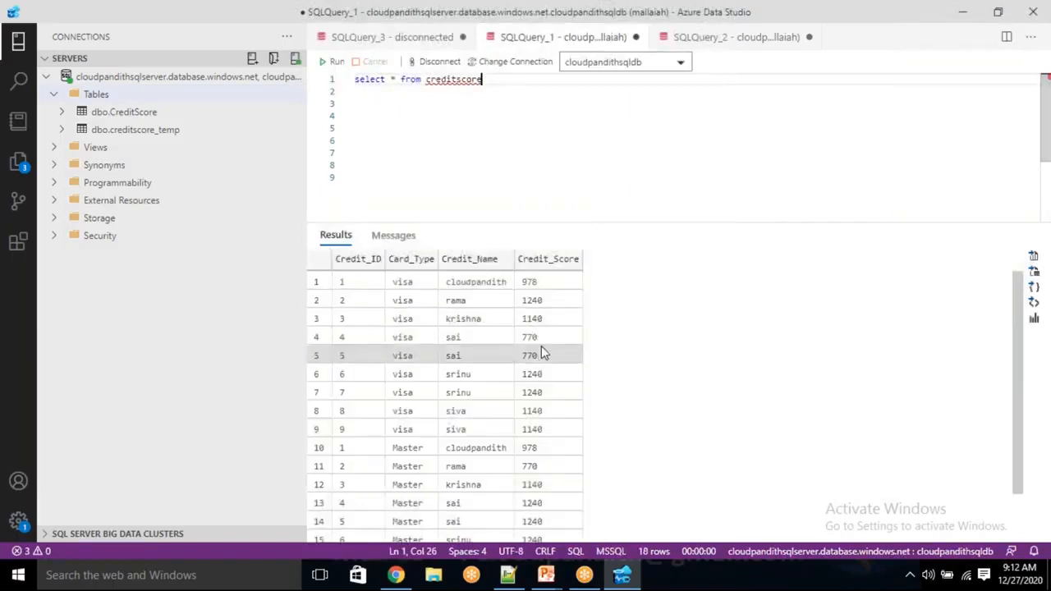
pyautogui.moveTo(429, 301); pyautogui.dragTo(475, 447)
pyautogui.click(402, 337)
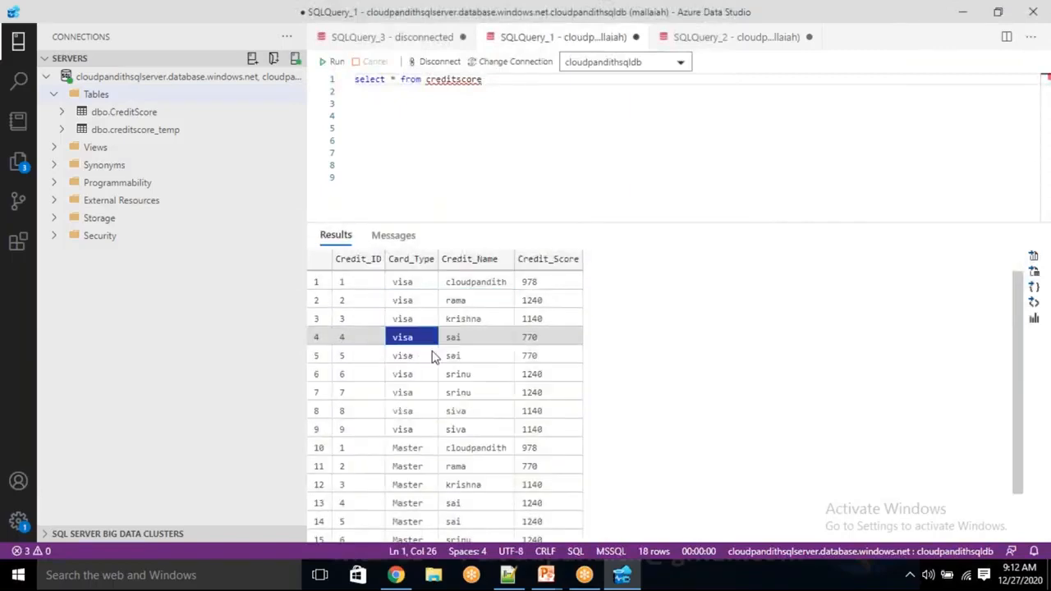
pyautogui.doubleClick(454, 80)
pyautogui.click(537, 134)
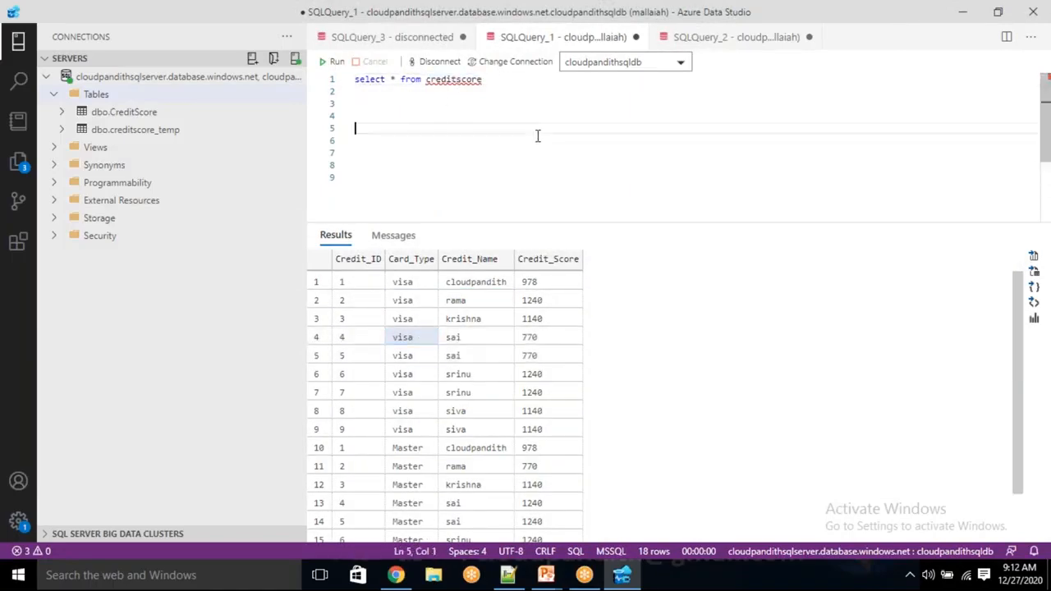
# Switch to the Azure portal in Chrome and launch Author & Monitor for the cloudpandithadfv2df data factory
pyautogui.hotkey('alt', 'Tab')
pyautogui.click(311, 8)
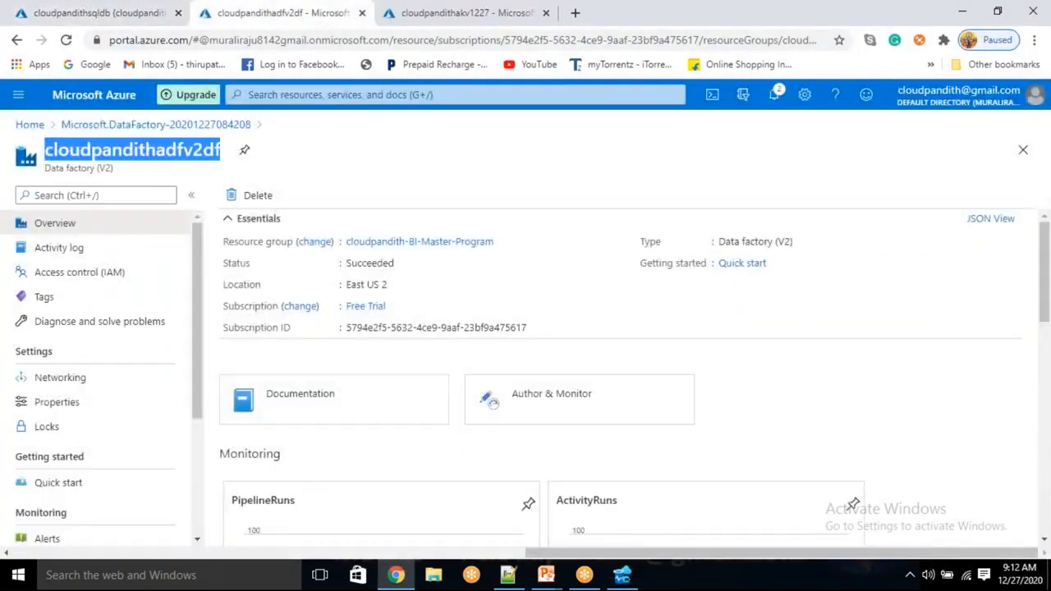
pyautogui.click(535, 392)
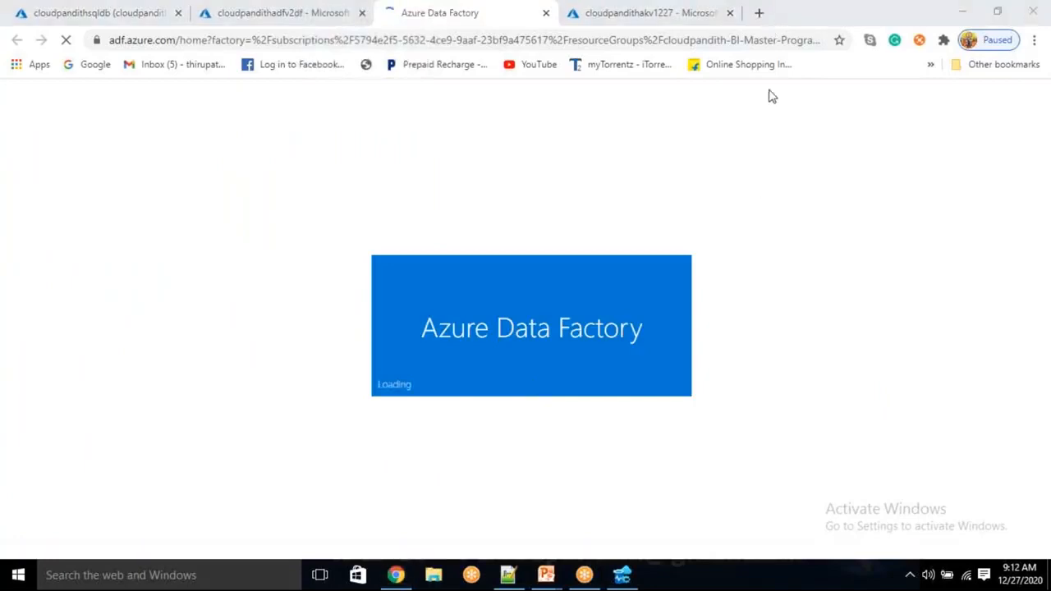
# Copy the ADO.NET (SQL authentication) connection string of the cloudpandithsqldb database
pyautogui.click(78, 10)
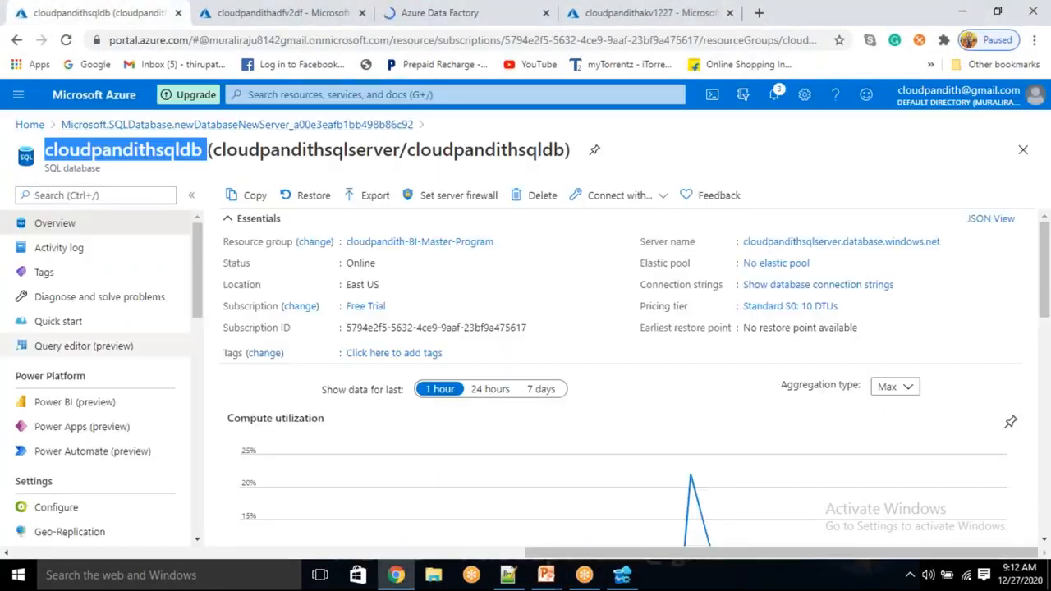
pyautogui.scroll(-2, 116, 478)
pyautogui.click(113, 484)
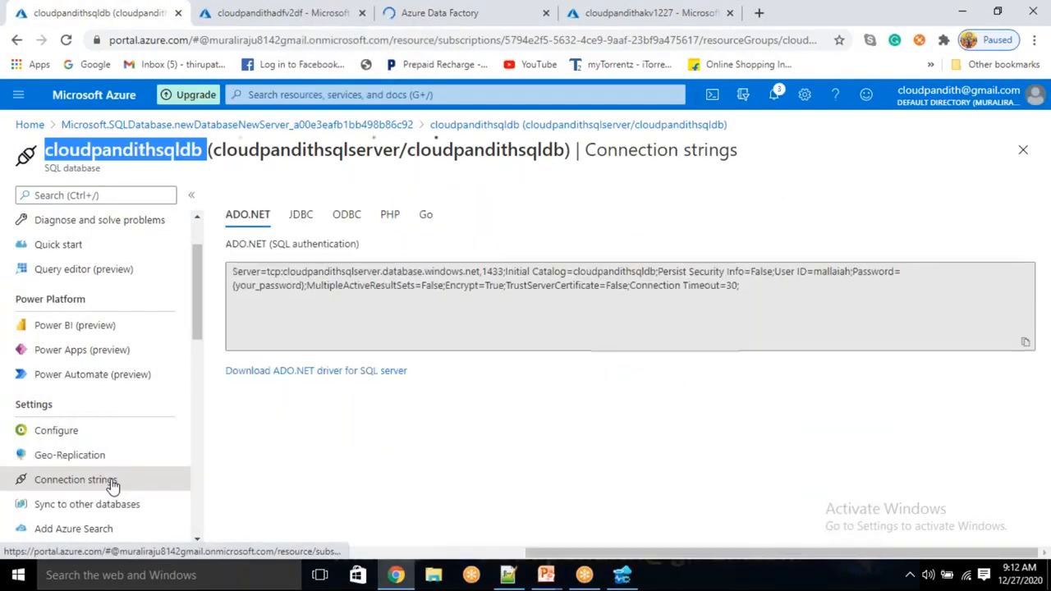
pyautogui.click(722, 292)
pyautogui.hotkey('ctrl', 'c')
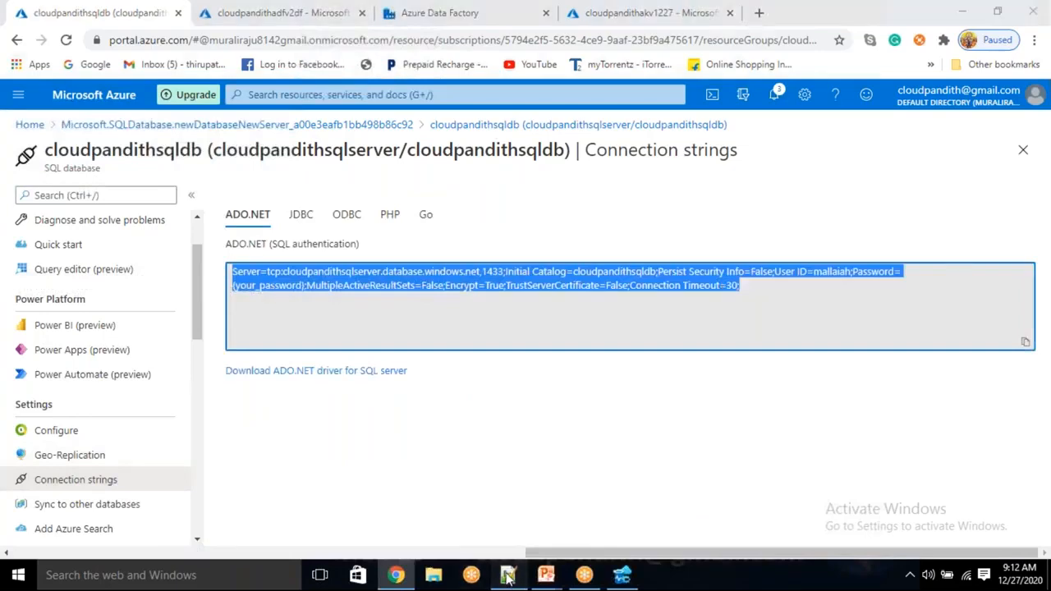
# Switch to Notepad++ and paste the connection string into a new document
pyautogui.hotkey('alt', 'Tab')
pyautogui.scroll(-1, 246, 345)
pyautogui.scroll(2, 243, 365)
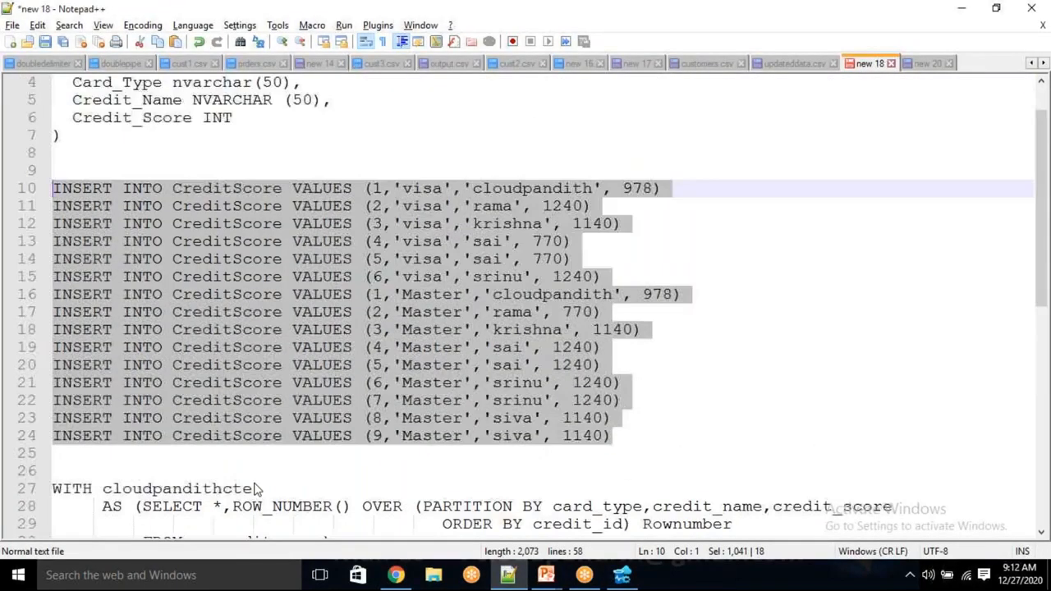
pyautogui.scroll(-3, 255, 492)
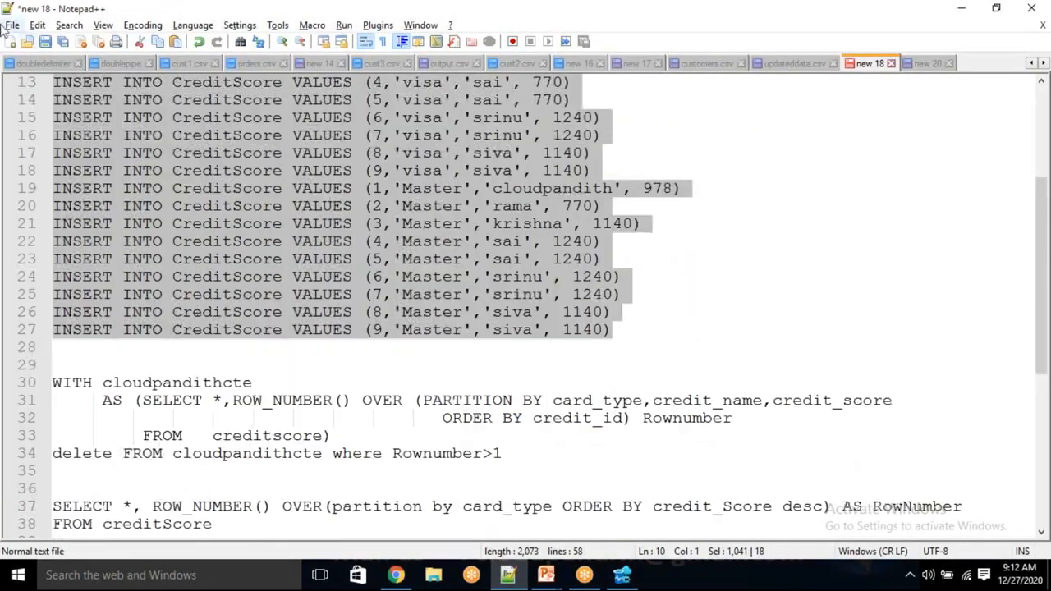
pyautogui.click(10, 41)
pyautogui.hotkey('ctrl', 'v')
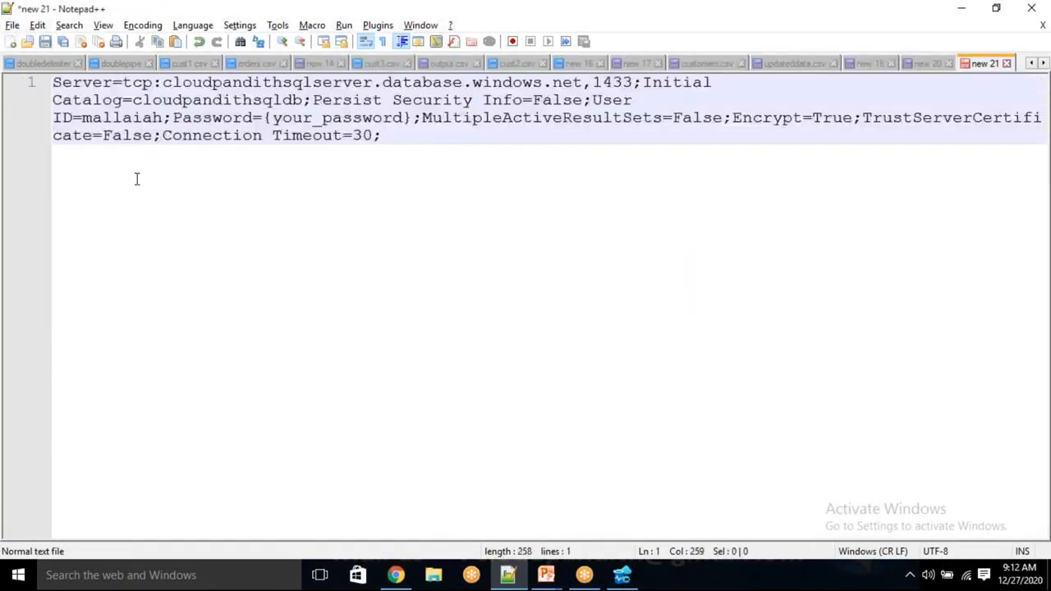
# Remove the {your_password} placeholder from the connection string, and clear the whole text out of the document
pyautogui.moveTo(265, 118); pyautogui.dragTo(415, 121)
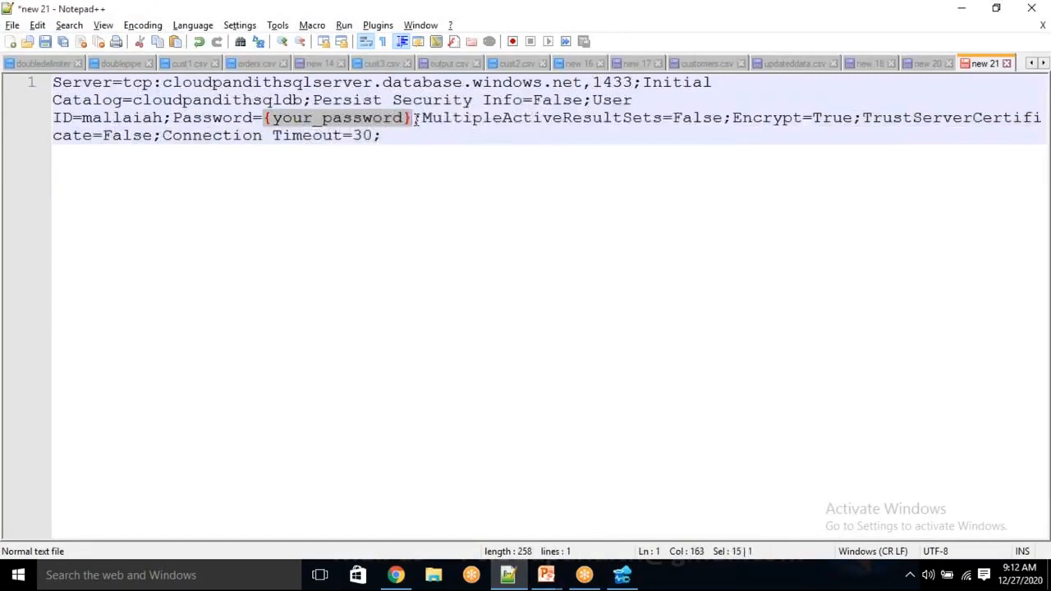
pyautogui.press('Delete')
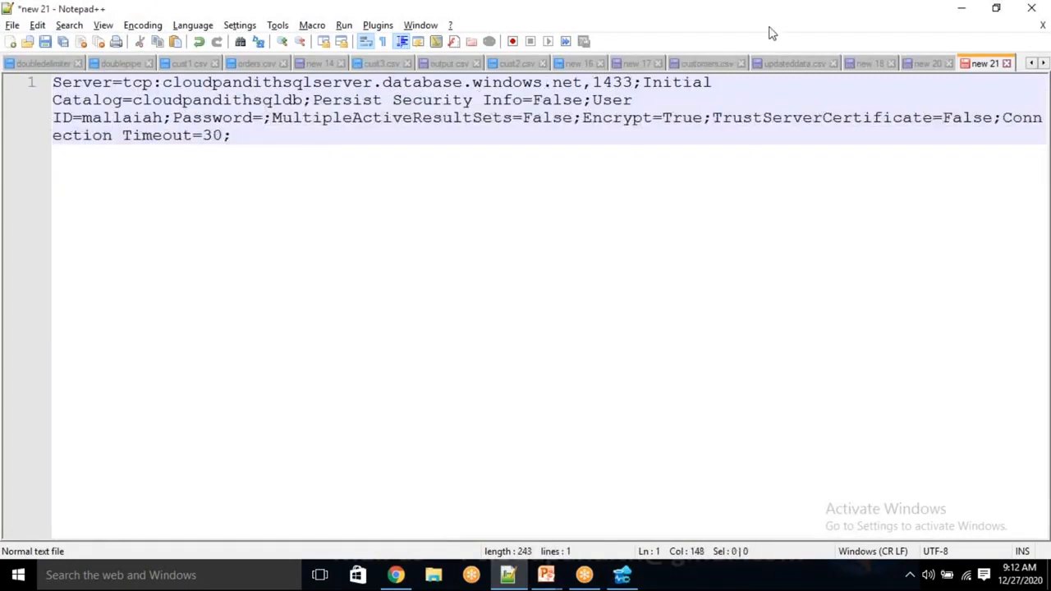
pyautogui.click(701, 549)
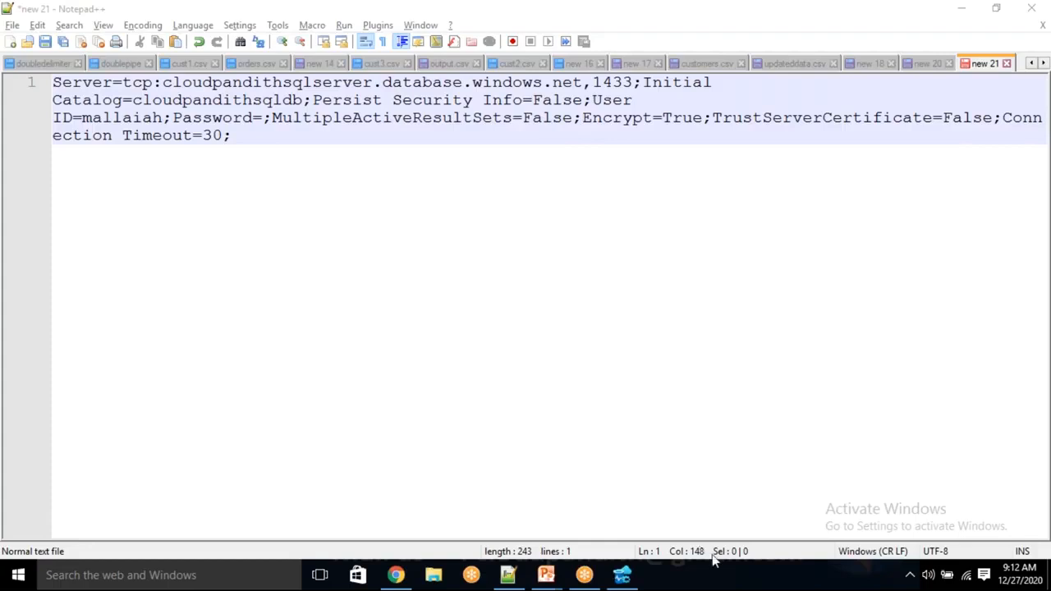
pyautogui.hotkey('ctrl', 'a')
pyautogui.press('Delete')
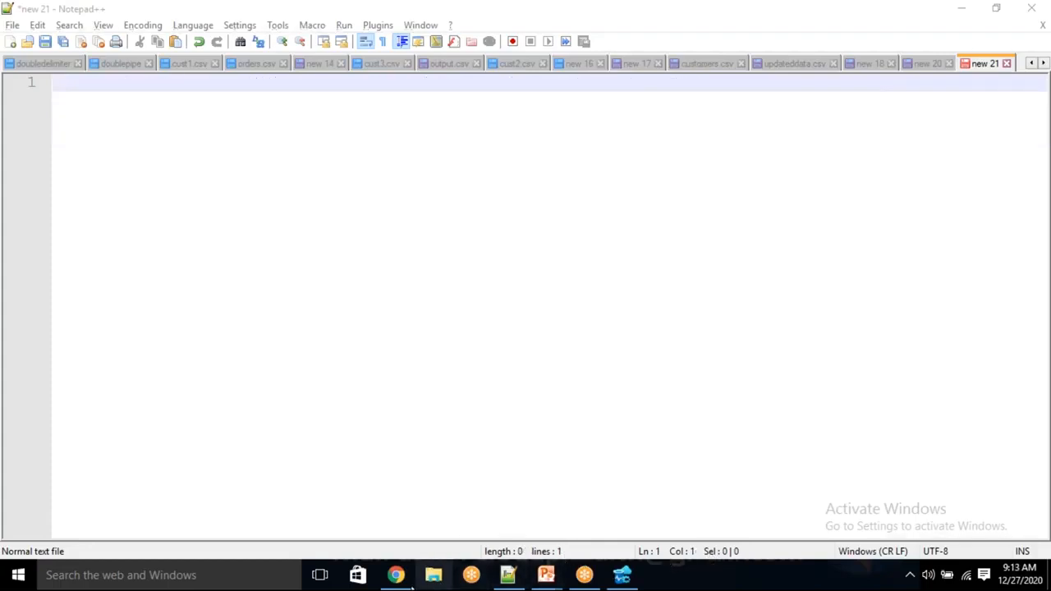
# Switch to the Azure portal in Chrome and open the secrets of the cloudpandithakv1227 key vault
pyautogui.click(396, 574)
pyautogui.click(652, 13)
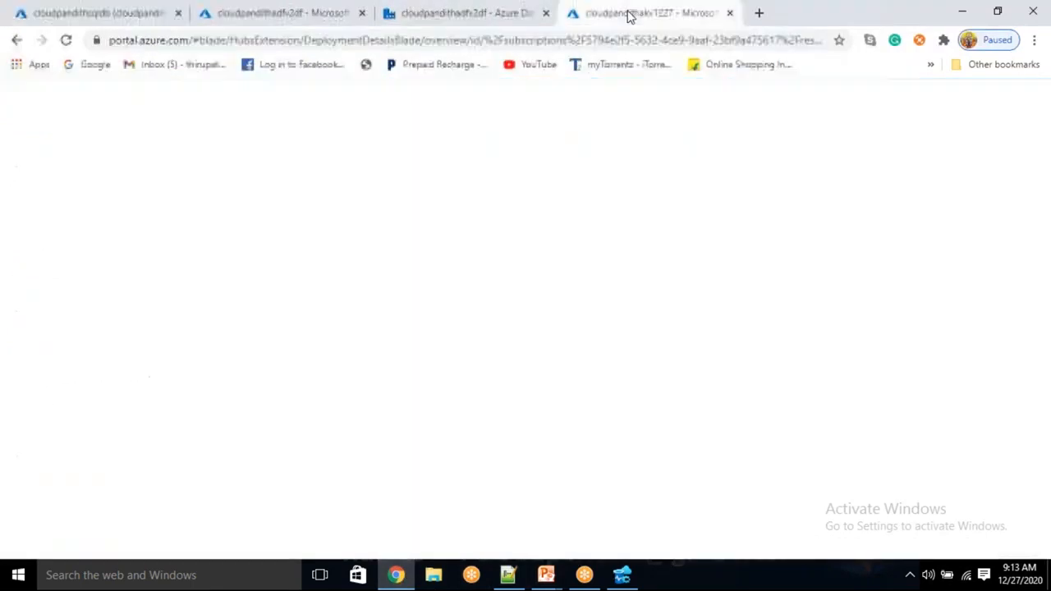
pyautogui.click(300, 415)
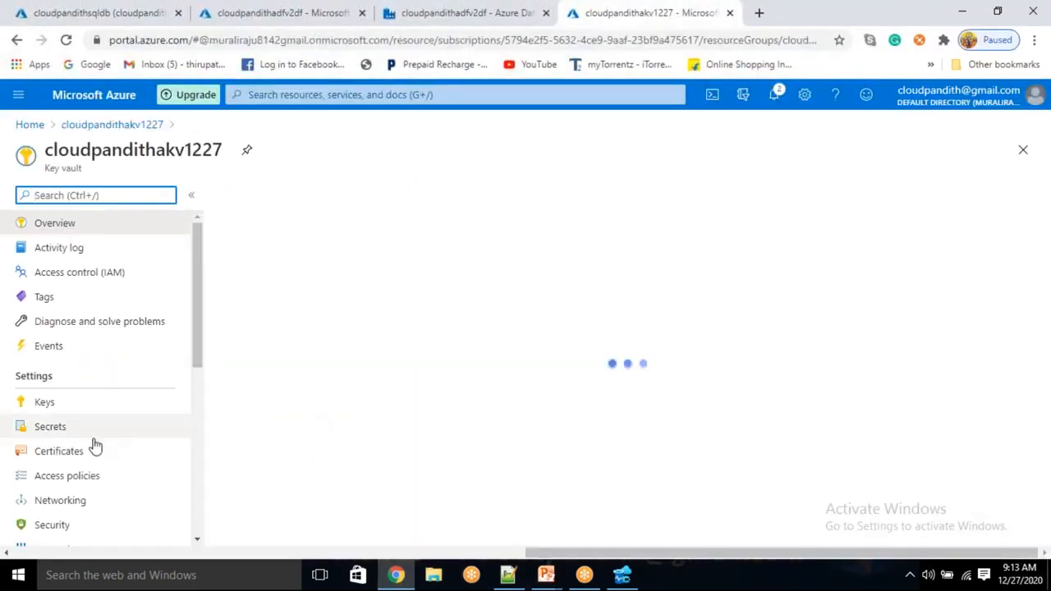
pyautogui.click(85, 435)
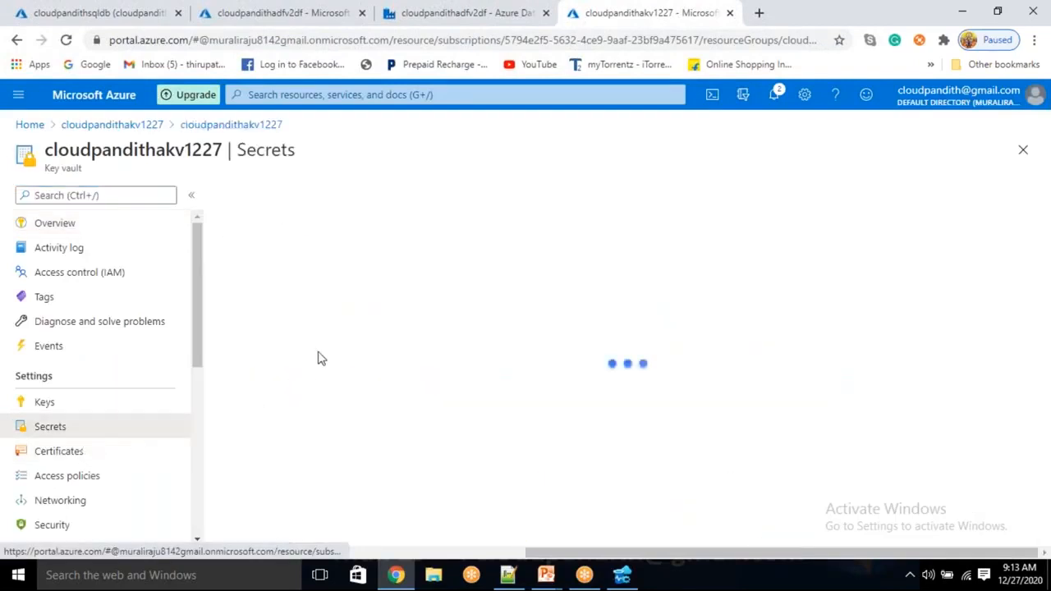
# Create a manual secret named sqldbcs in the key vault, pasting the copied database connection string as its value
pyautogui.click(293, 197)
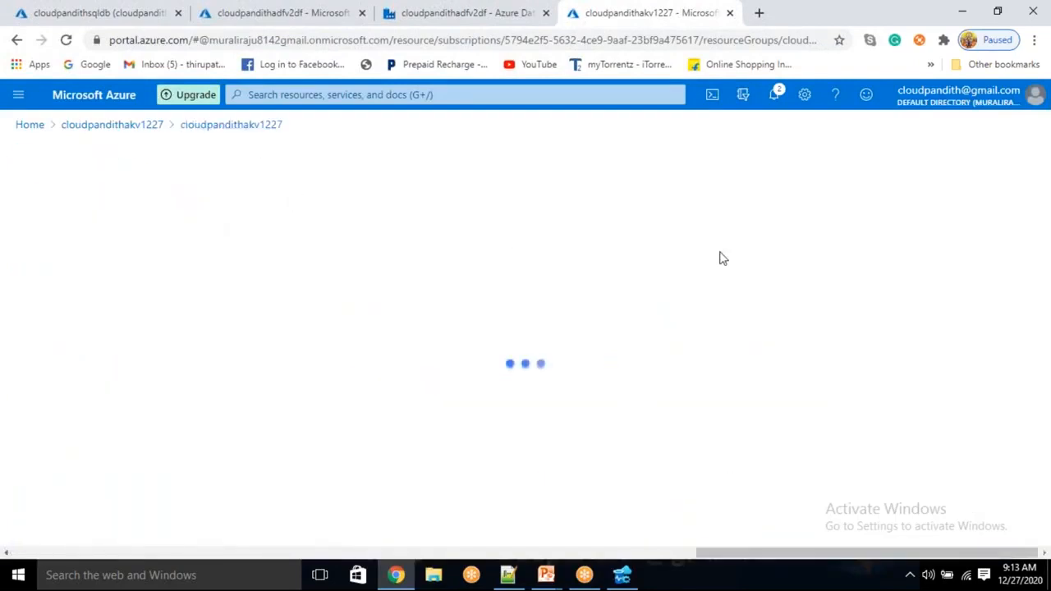
pyautogui.click(277, 249)
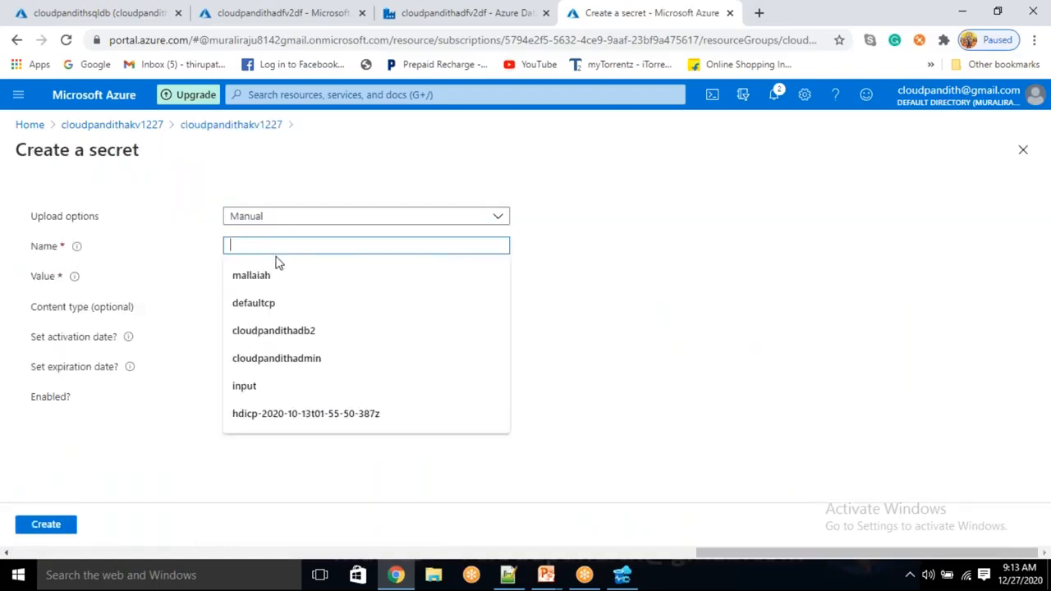
pyautogui.write('sqldbc')
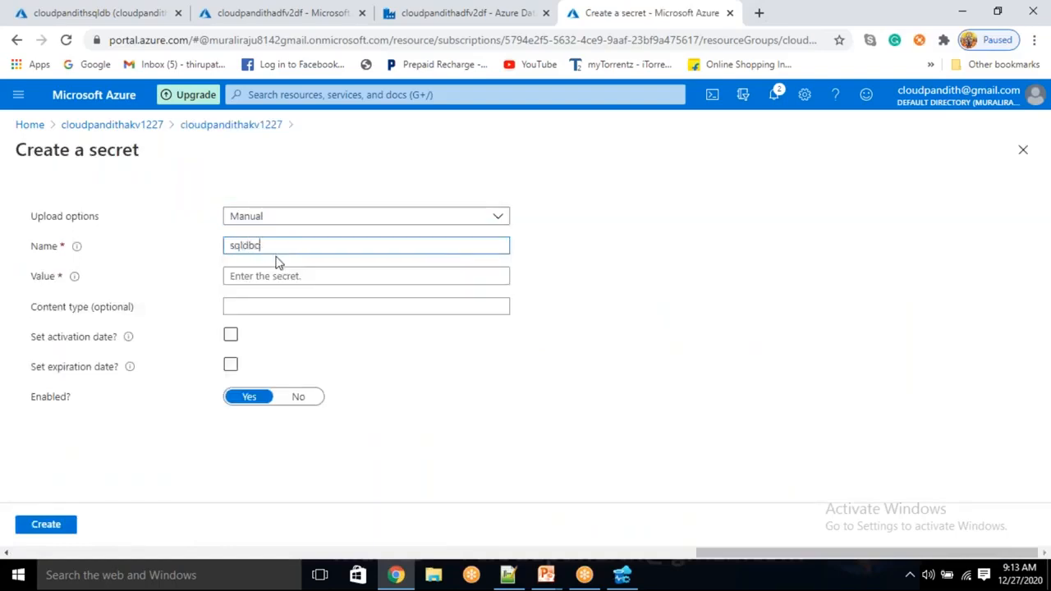
pyautogui.click(279, 275)
pyautogui.hotkey('ctrl', 'v')
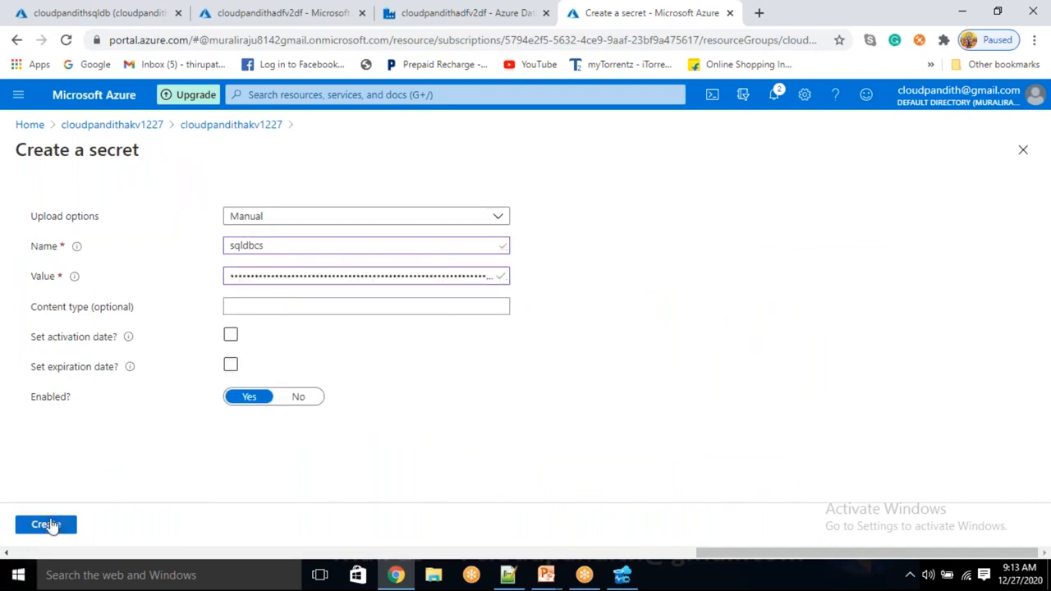
pyautogui.click(49, 527)
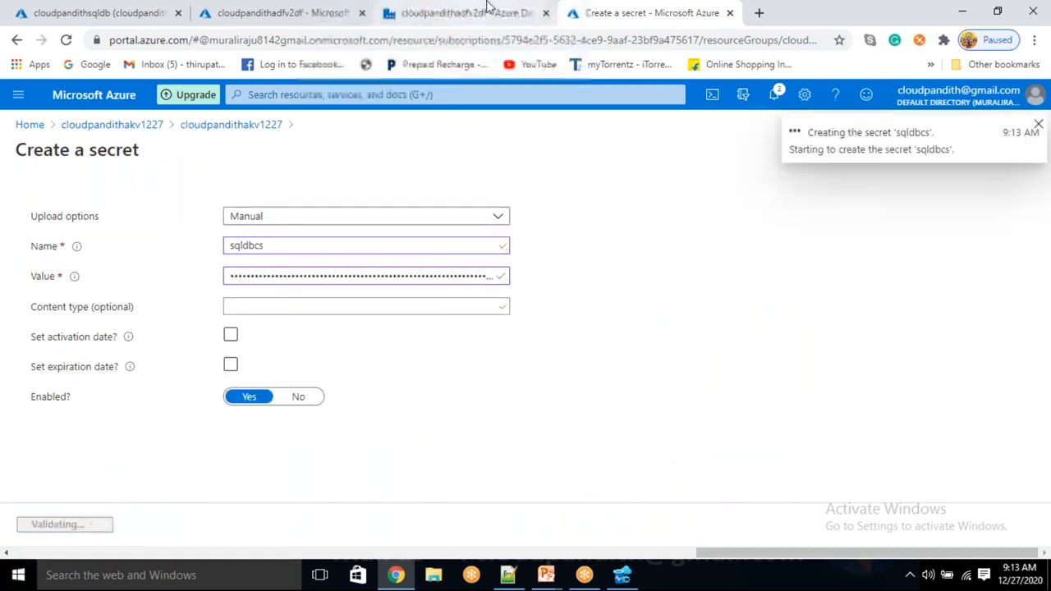
# Open the linked services of the cloudpandithadfv2df data factory and turn on data flow debug
pyautogui.click(488, 10)
pyautogui.click(17, 266)
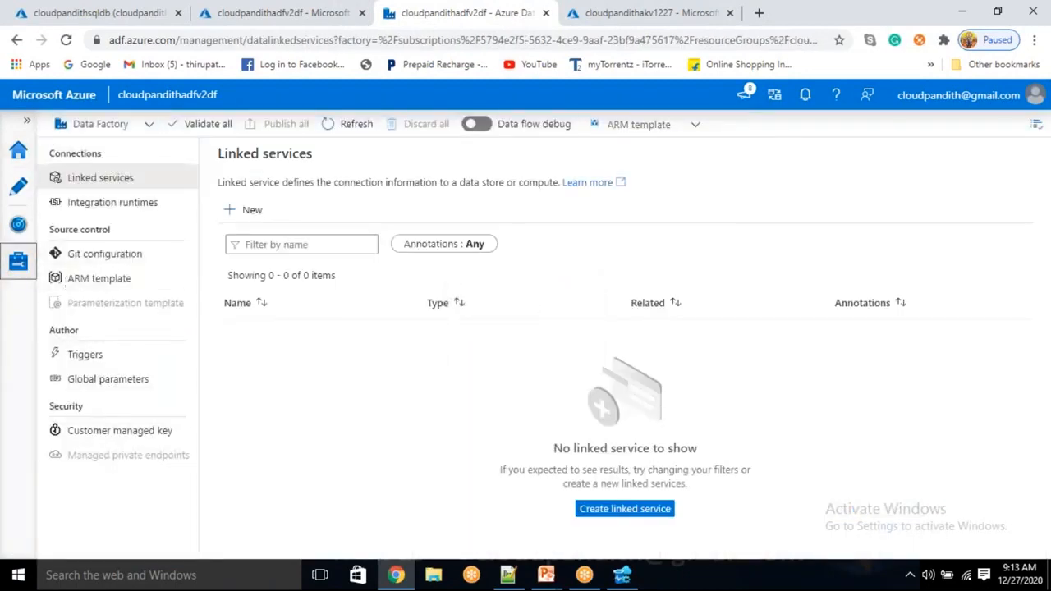
pyautogui.click(485, 130)
pyautogui.click(434, 397)
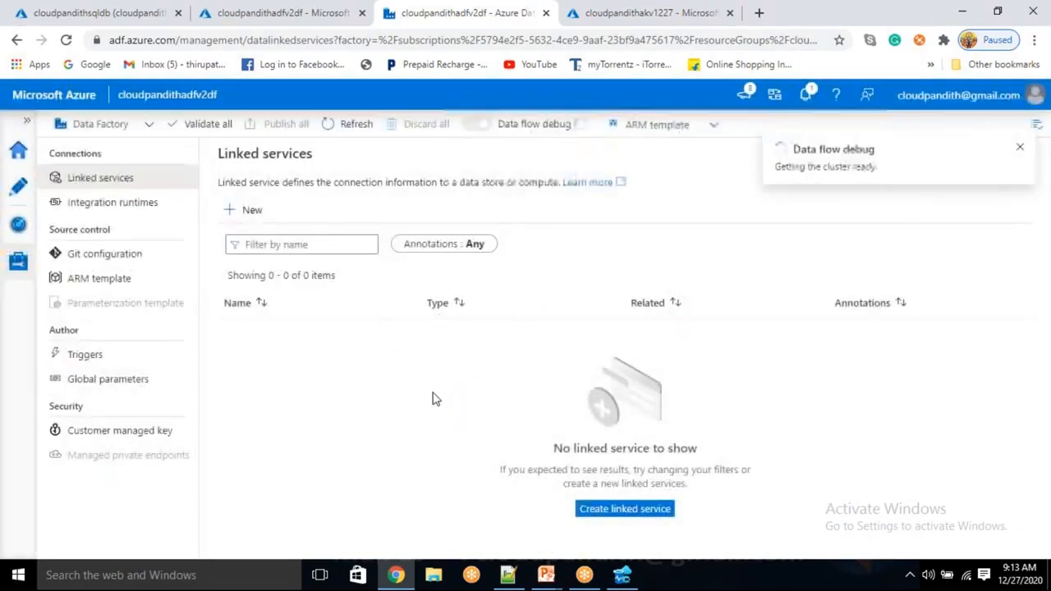
# Start a new linked service, search the data stores for "sql d", and choose Azure SQL Database
pyautogui.click(250, 212)
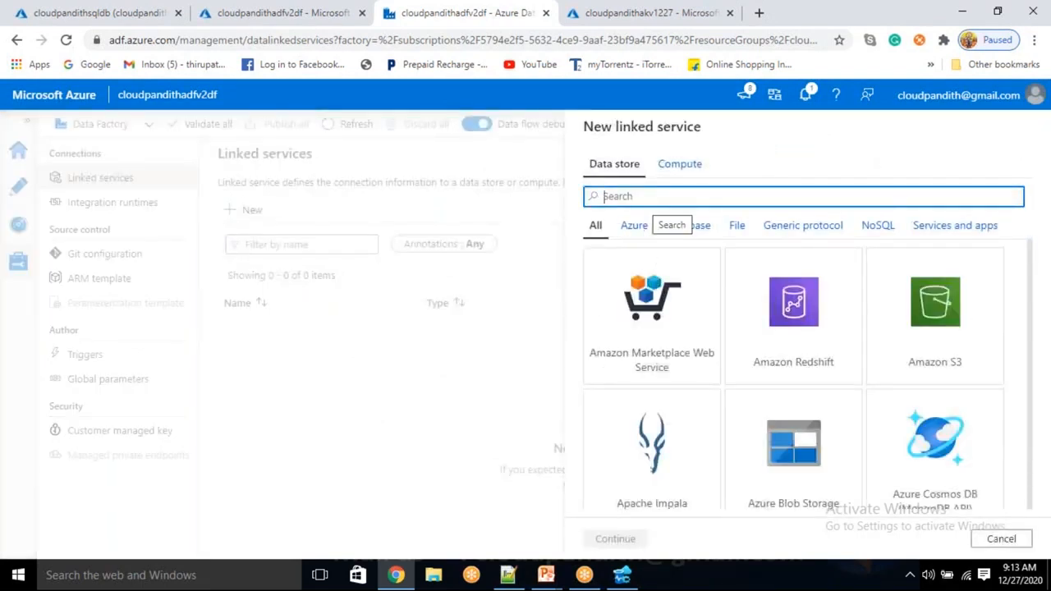
pyautogui.write('a')
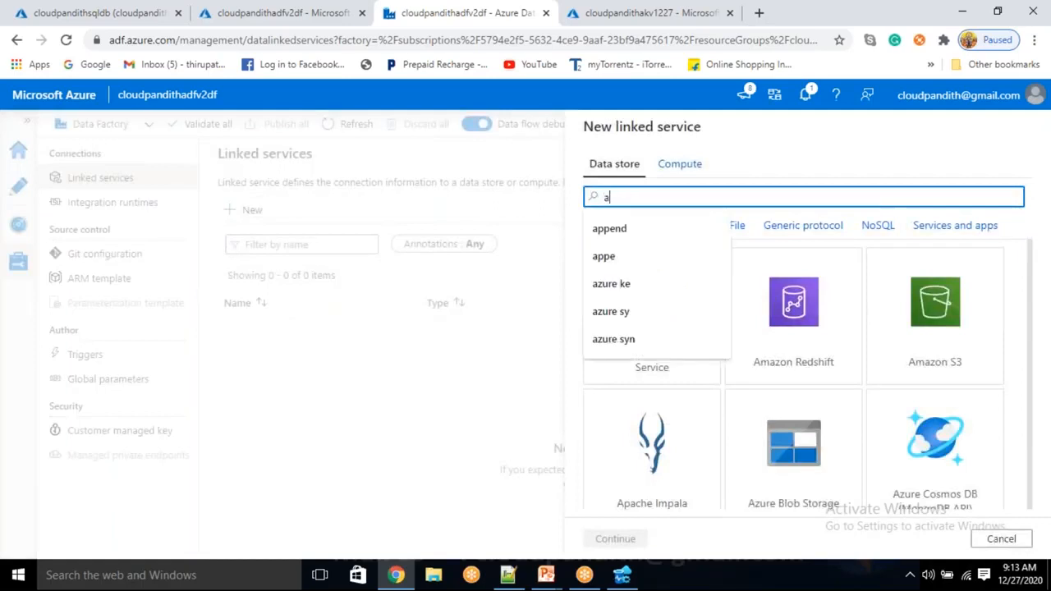
pyautogui.press('BackSpace')
pyautogui.write('sql')
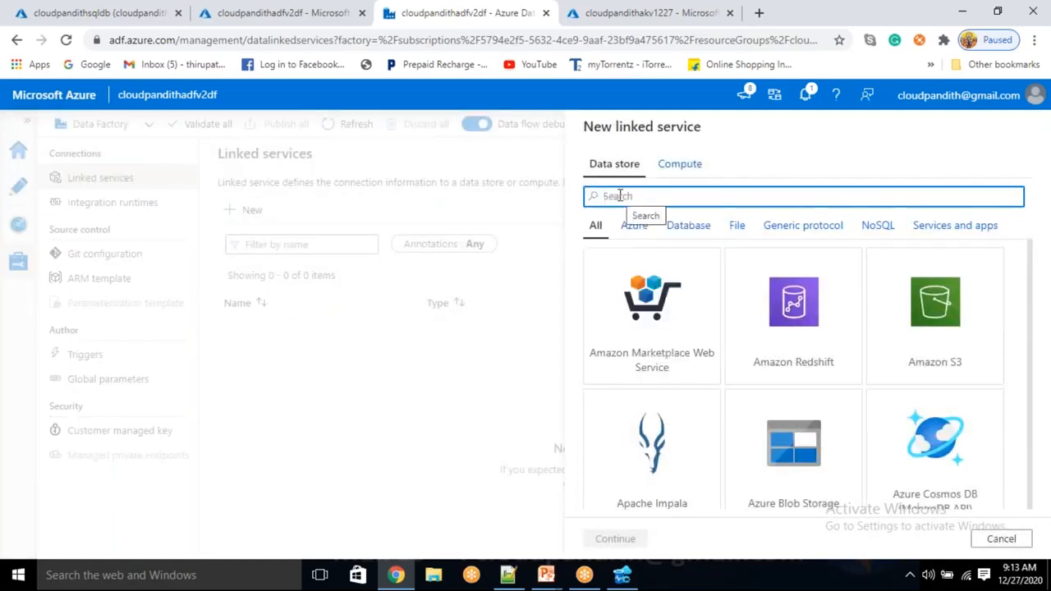
pyautogui.write(' d')
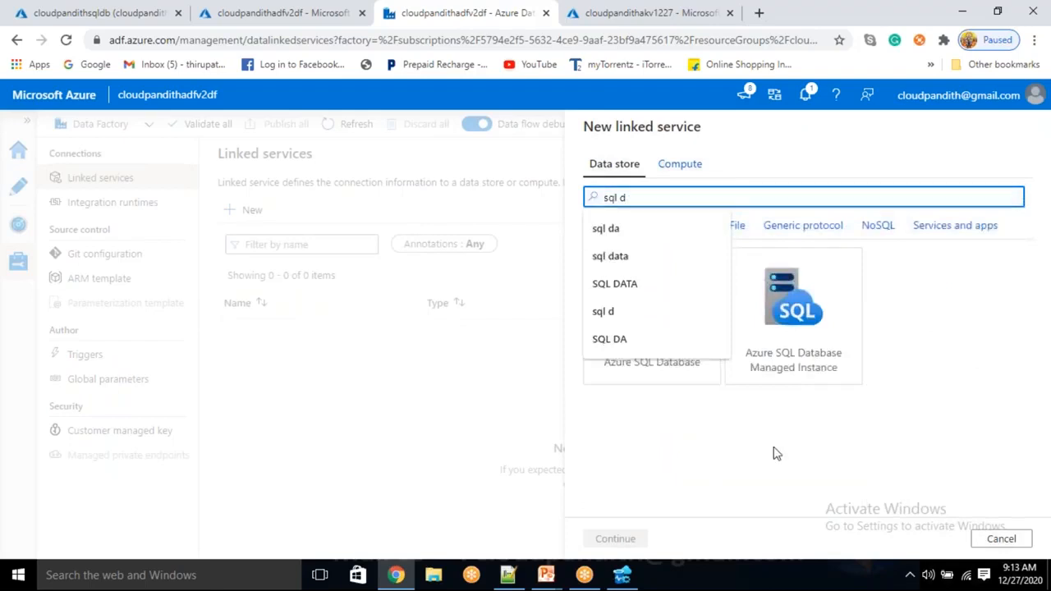
pyautogui.click(692, 361)
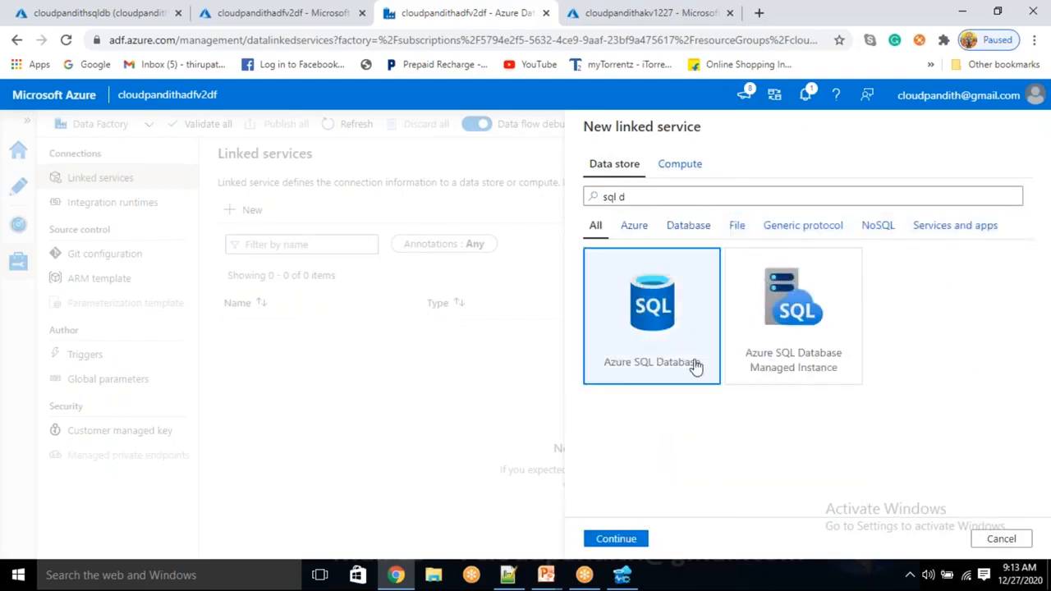
pyautogui.click(615, 538)
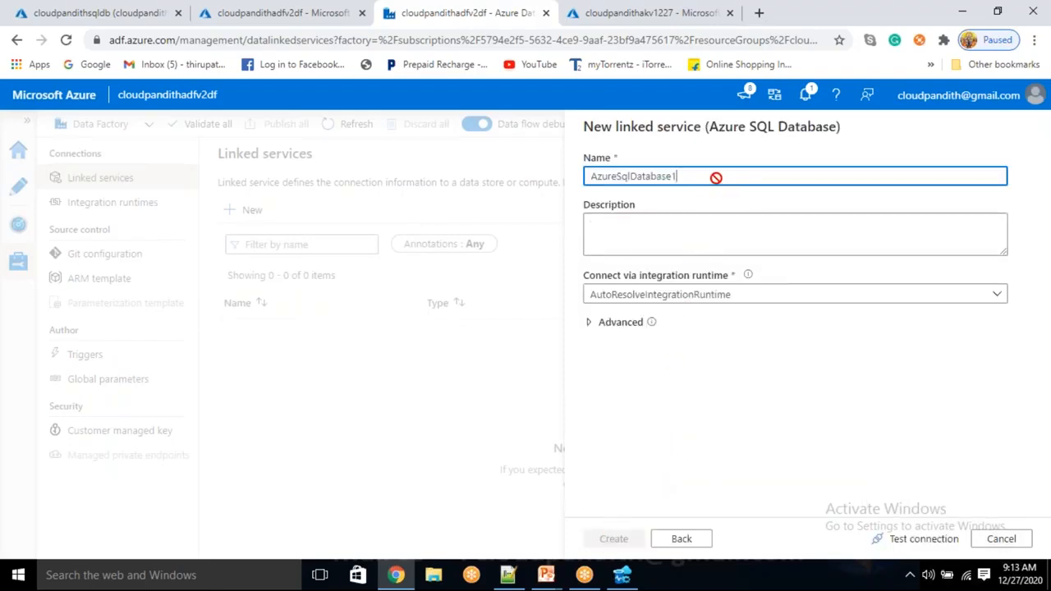
# Name the Azure SQL Database linked service LS_ASDB and set it to connect through Azure Key Vault
pyautogui.moveTo(676, 176); pyautogui.dragTo(556, 176)
pyautogui.press('BackSpace')
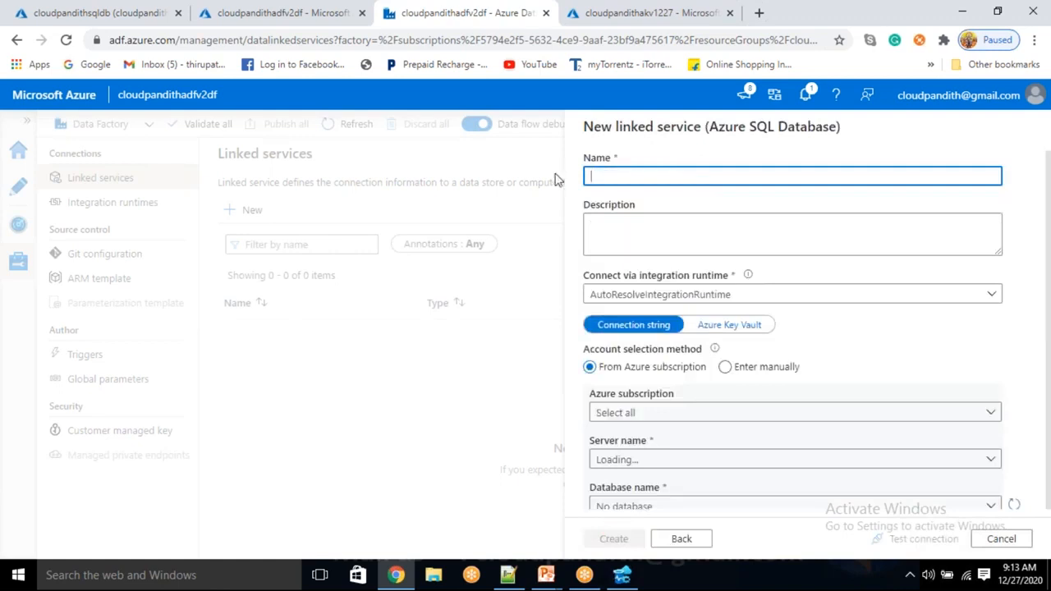
pyautogui.write('LS')
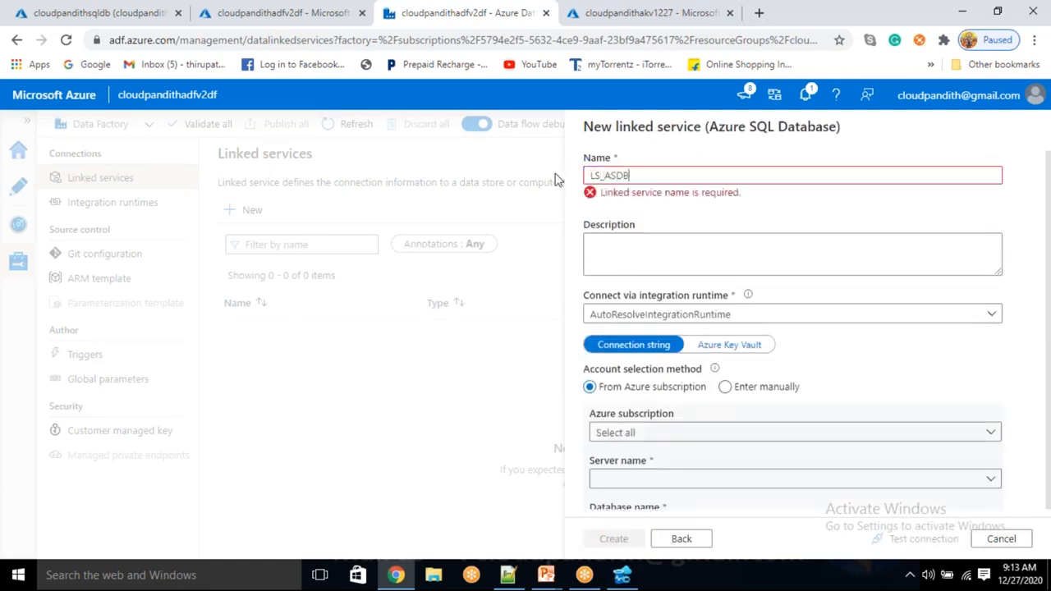
pyautogui.write('_ASDB')
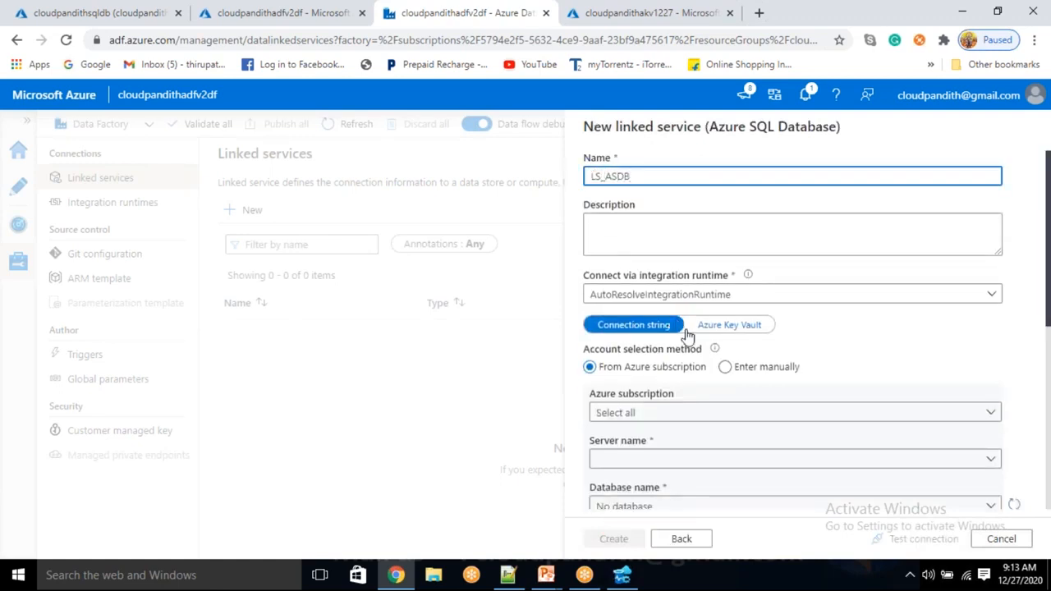
pyautogui.click(729, 325)
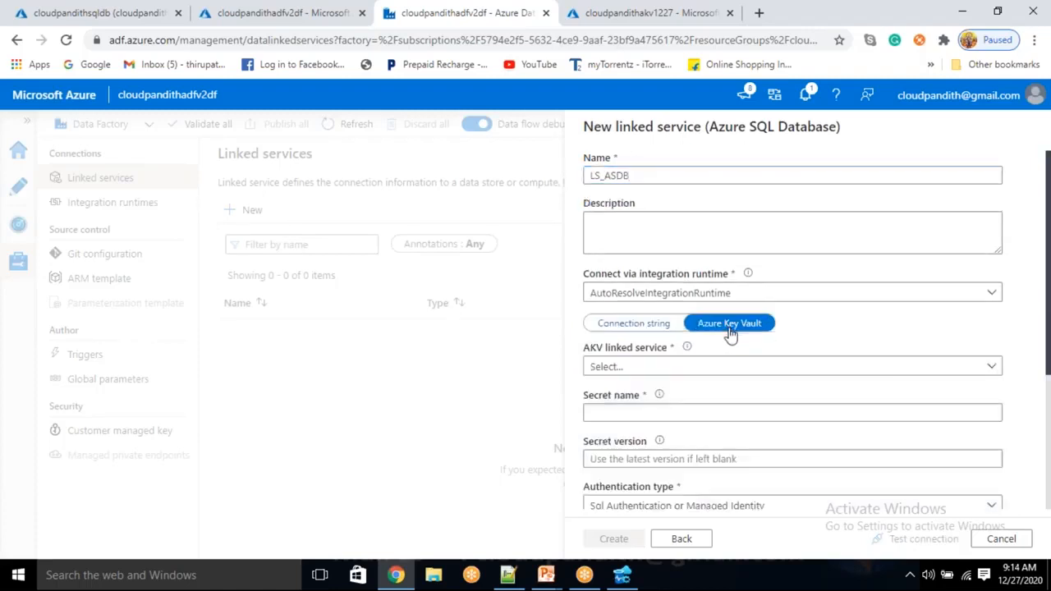
# Start a new AKV linked service for the connection and name it LS_AKV
pyautogui.click(698, 366)
pyautogui.click(647, 446)
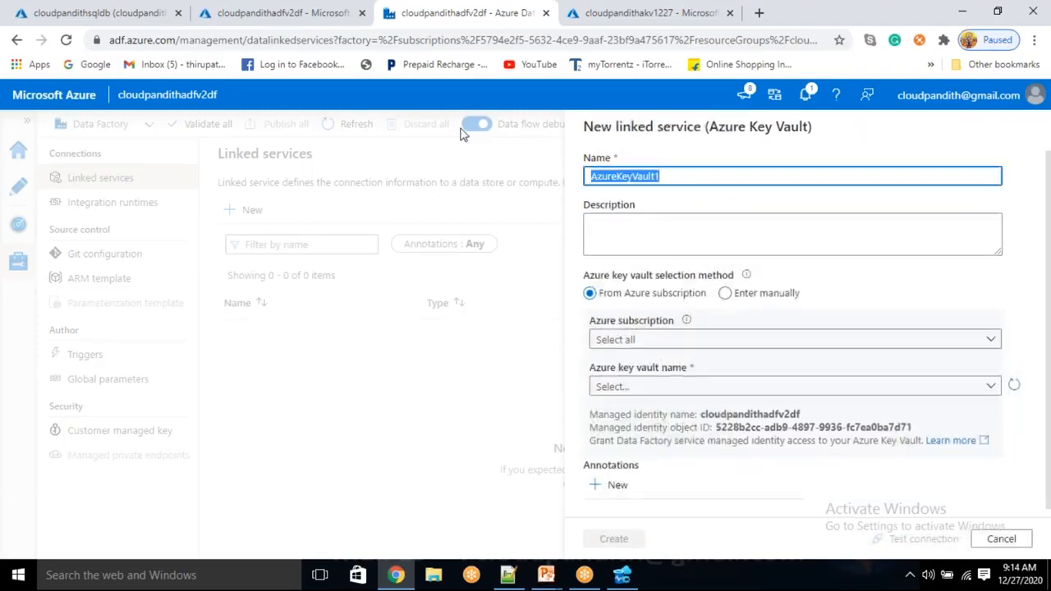
pyautogui.press('BackSpace')
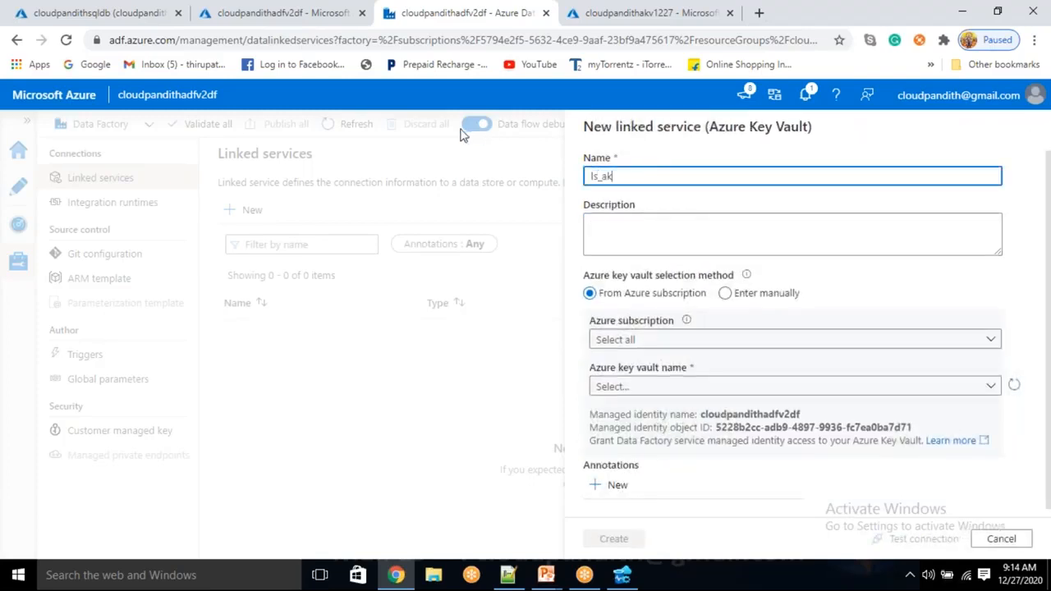
pyautogui.write('ls_akv')
pyautogui.hotkey('ctrl', 'a')
pyautogui.write('LS_AKV')
# Create LS_AKV with the Free Trial subscription and the cloudpandithakv1227 key vault, testing the connection first
pyautogui.click(692, 343)
pyautogui.click(665, 389)
pyautogui.click(665, 384)
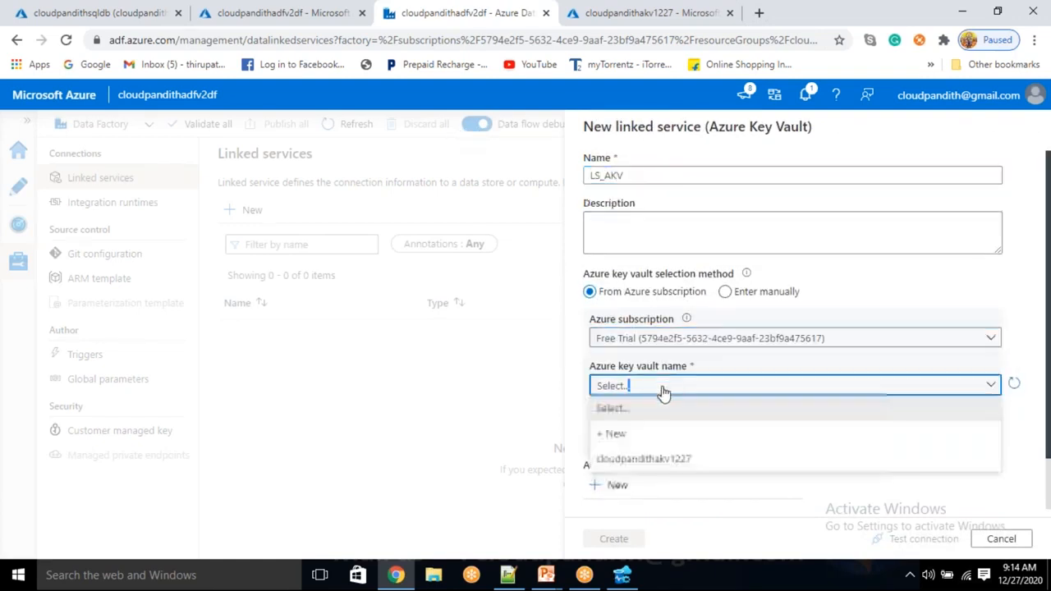
pyautogui.click(656, 460)
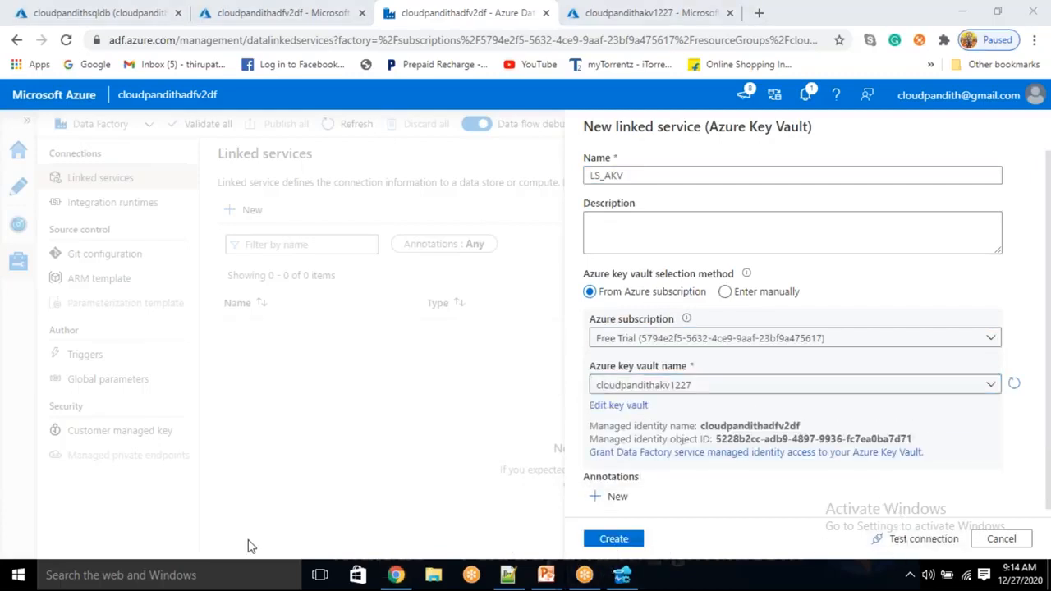
pyautogui.click(877, 538)
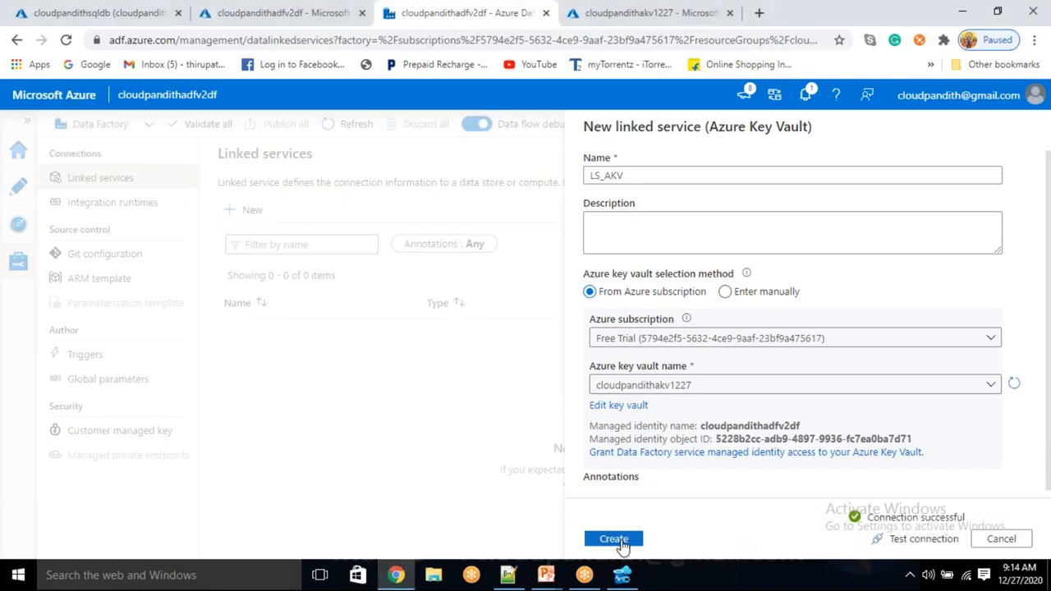
pyautogui.click(620, 542)
# Set the secret name of LS_ASDB to SQLDBCS and test the connection
pyautogui.click(607, 414)
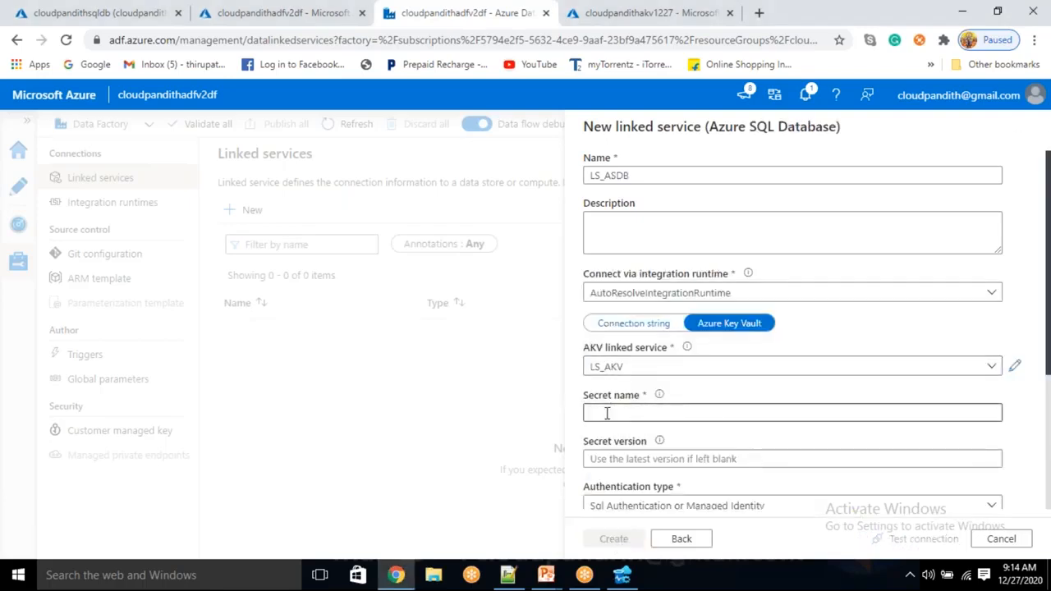
pyautogui.write('SQLDBCS')
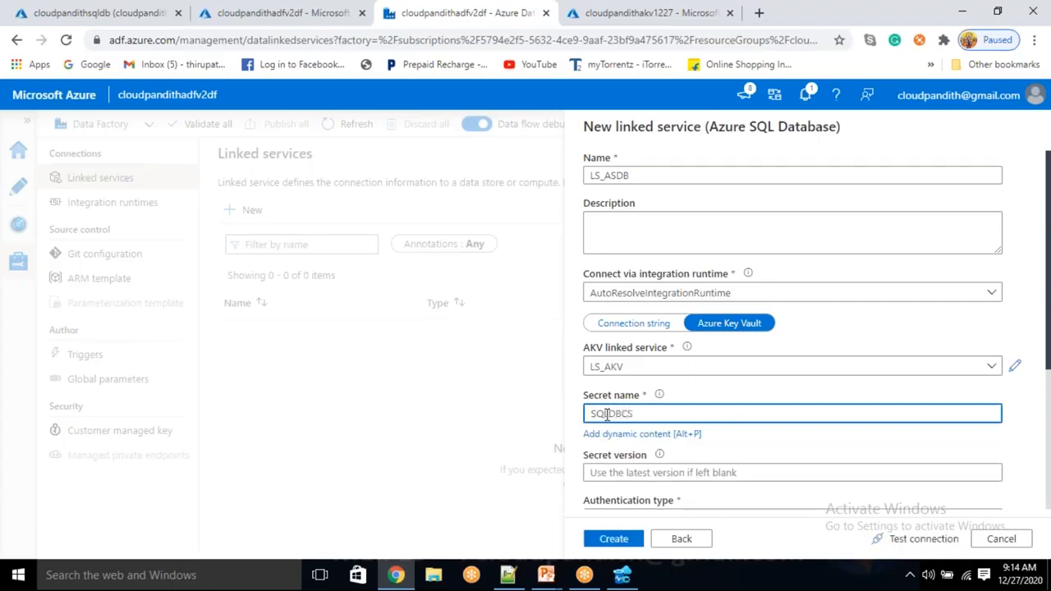
pyautogui.click(903, 539)
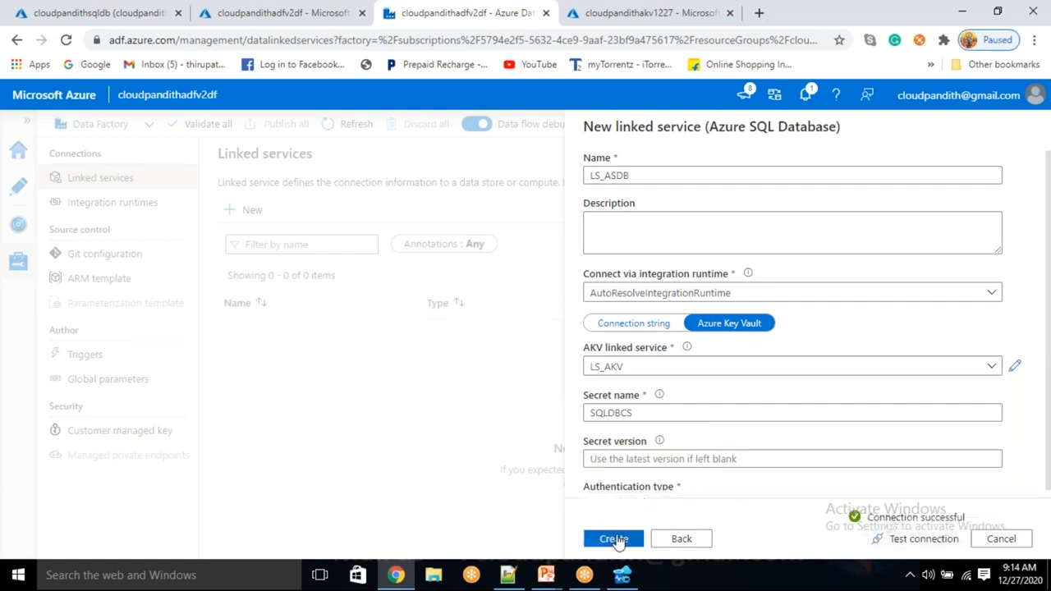
# Create the LS_ASDB linked service and publish both new linked services
pyautogui.click(616, 541)
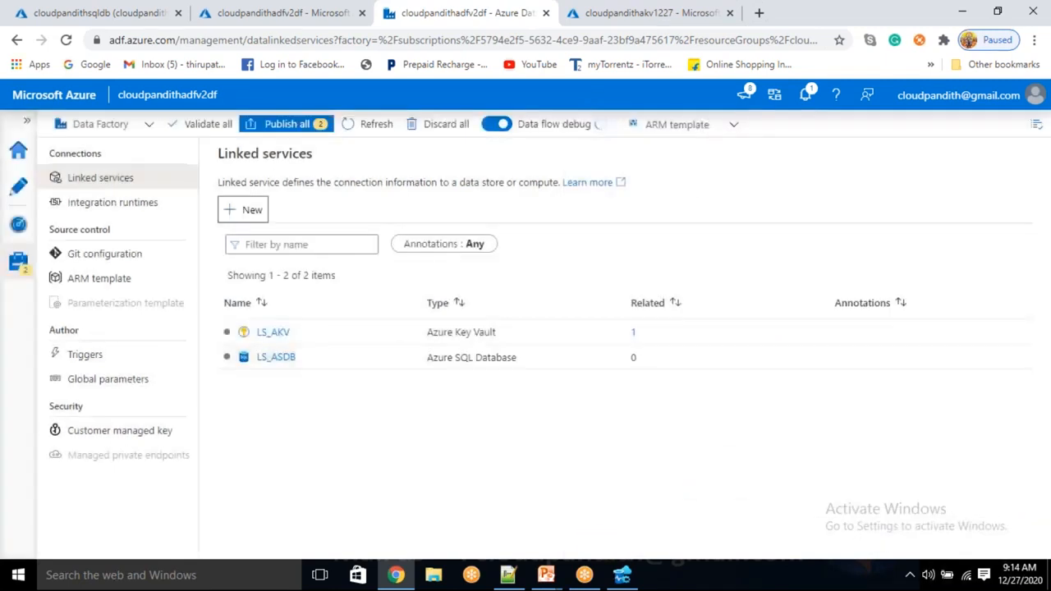
pyautogui.click(268, 132)
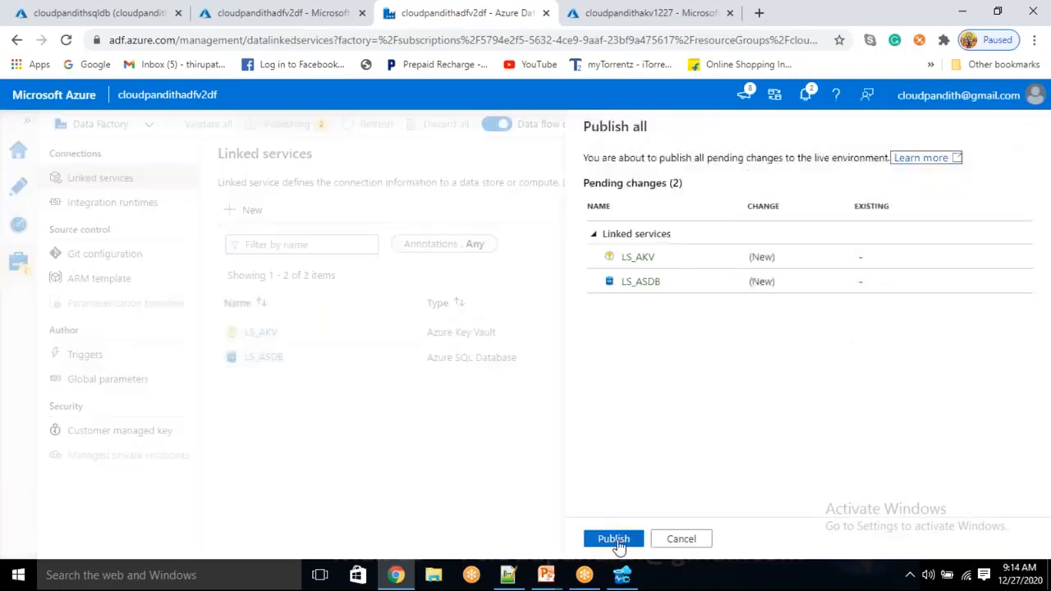
# Start a new dataset in the factory authoring area with Azure SQL Database as its data store
pyautogui.click(20, 197)
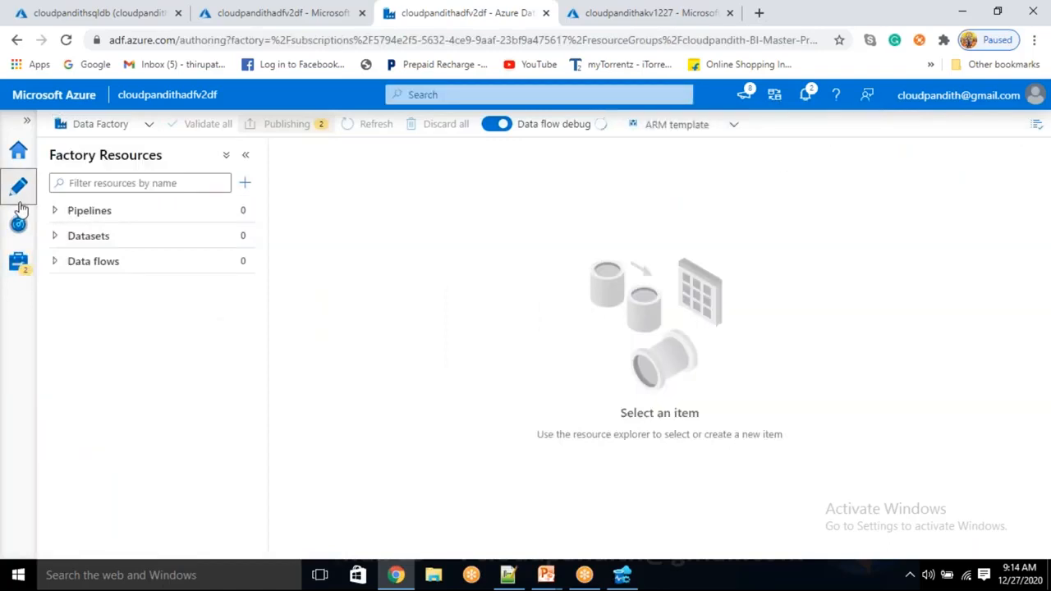
pyautogui.click(248, 236)
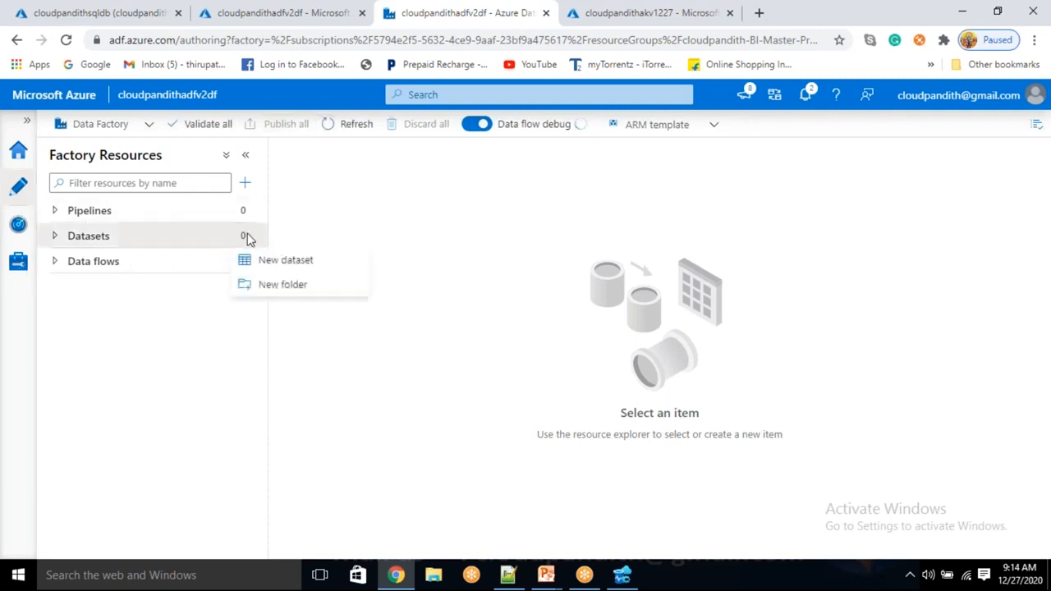
pyautogui.click(277, 259)
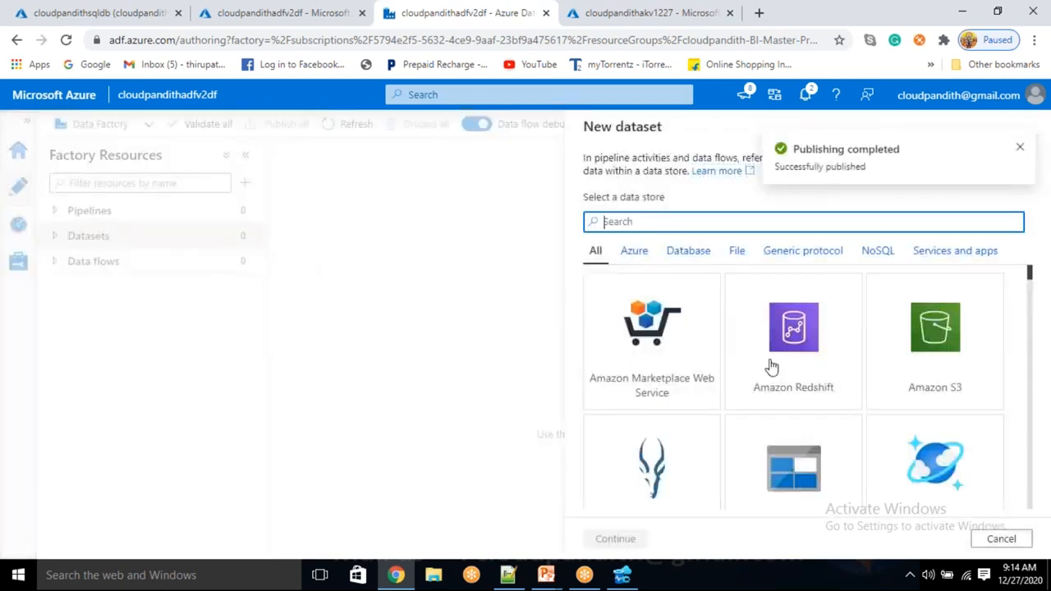
pyautogui.scroll(-3, 821, 441)
pyautogui.click(670, 229)
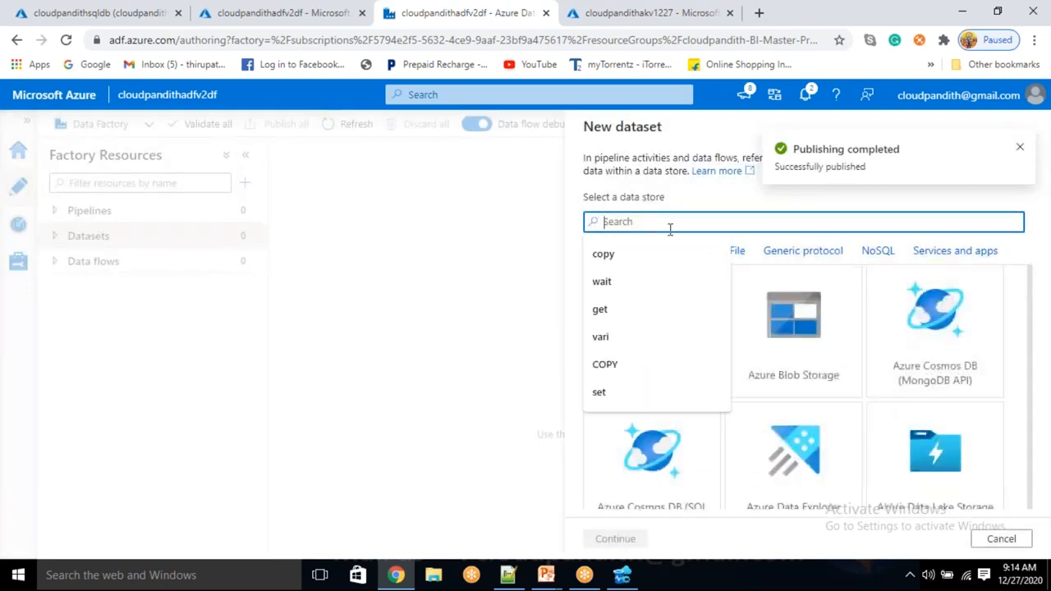
pyautogui.write('SQL DB')
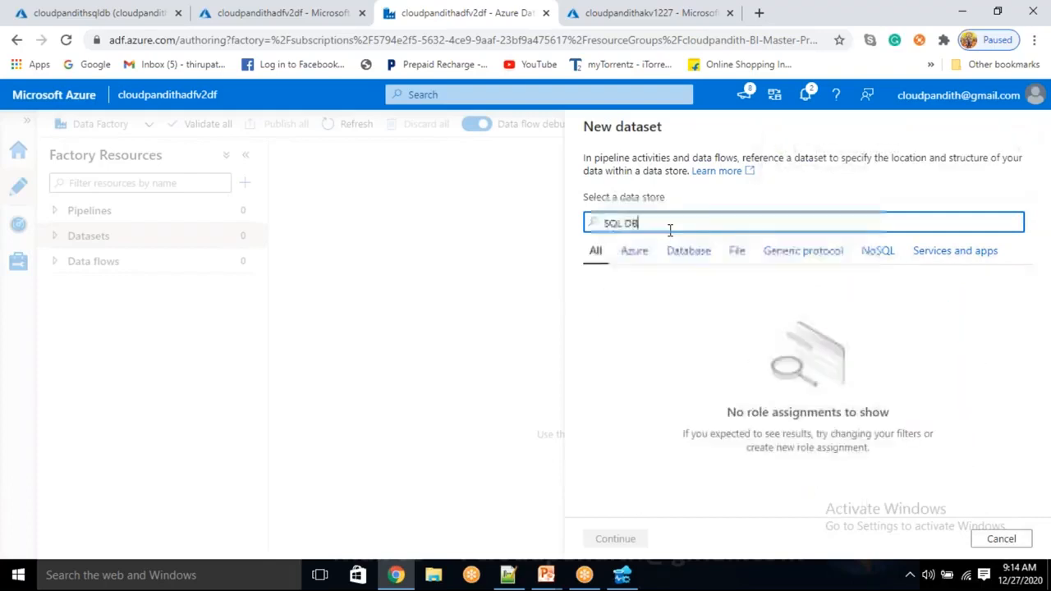
pyautogui.press('BackSpace')
pyautogui.press('BackSpace')
pyautogui.press('BackSpace')
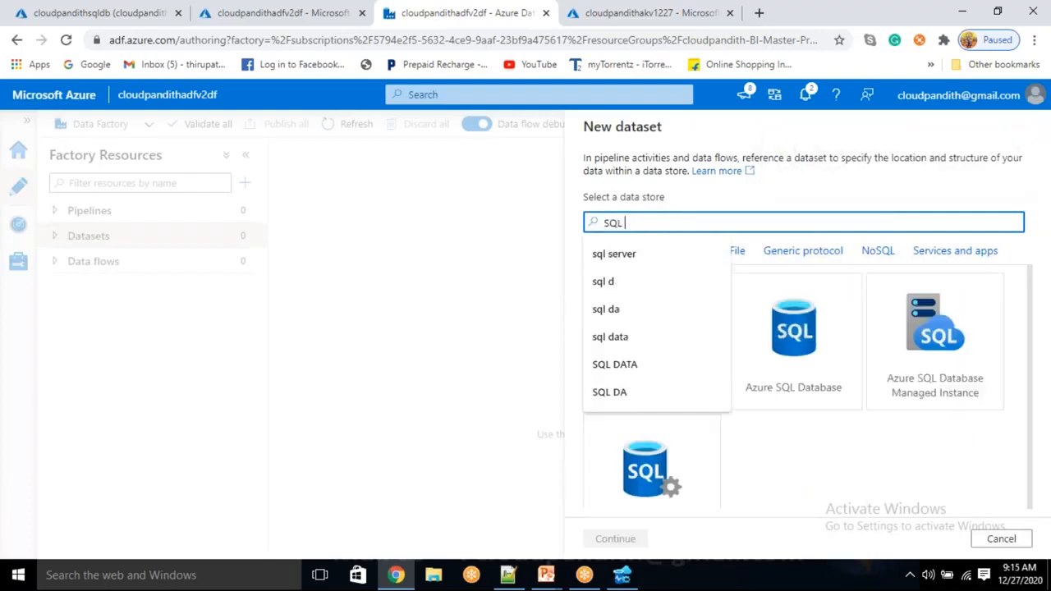
pyautogui.click(810, 374)
pyautogui.click(633, 539)
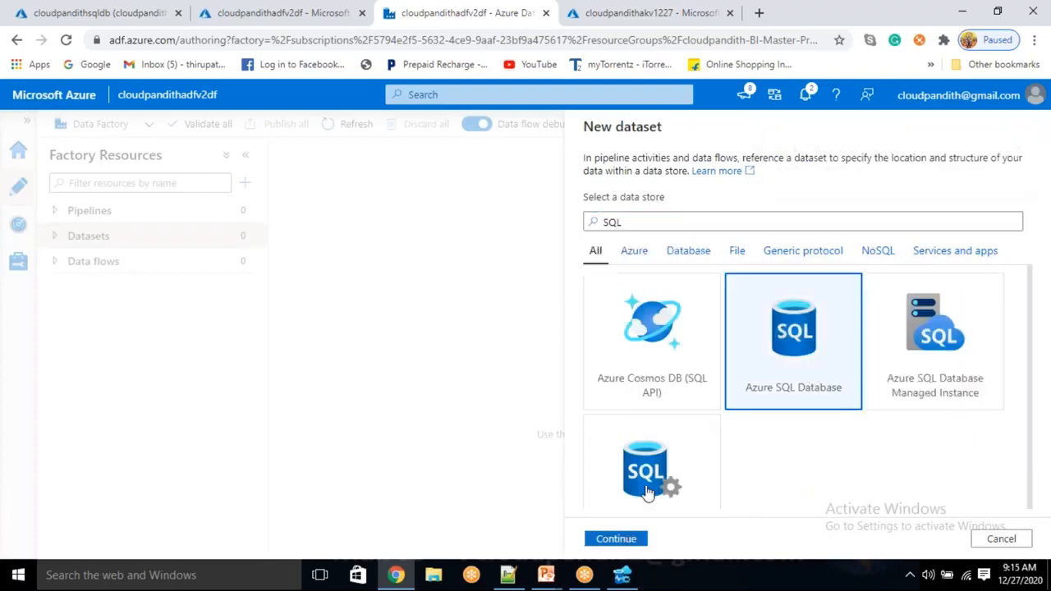
# Name the new dataset DS_ASDB_Source_Creditscore
pyautogui.doubleClick(703, 173)
pyautogui.press('BackSpace')
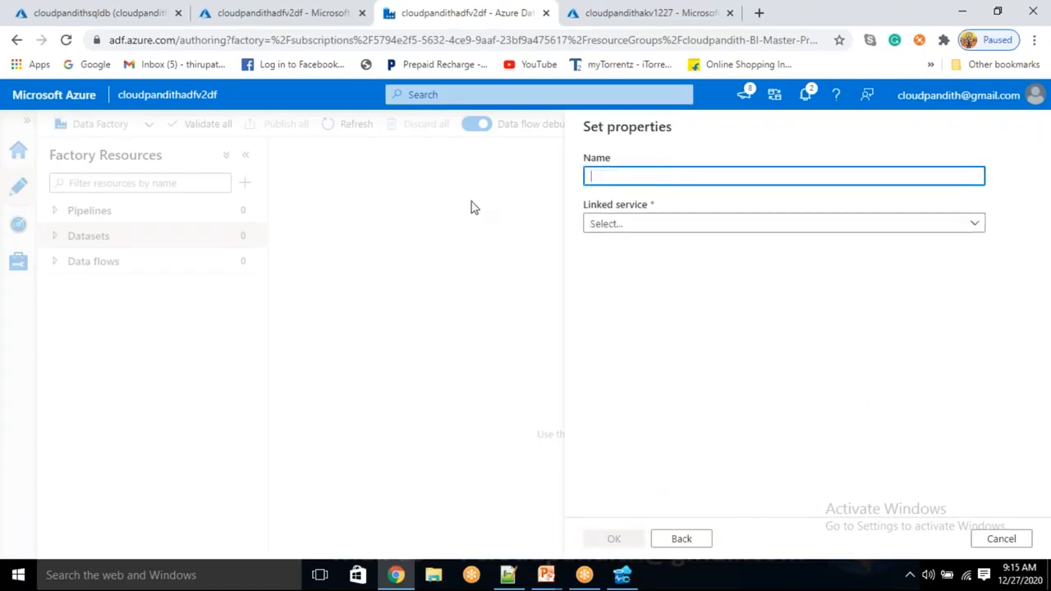
pyautogui.write('ds_')
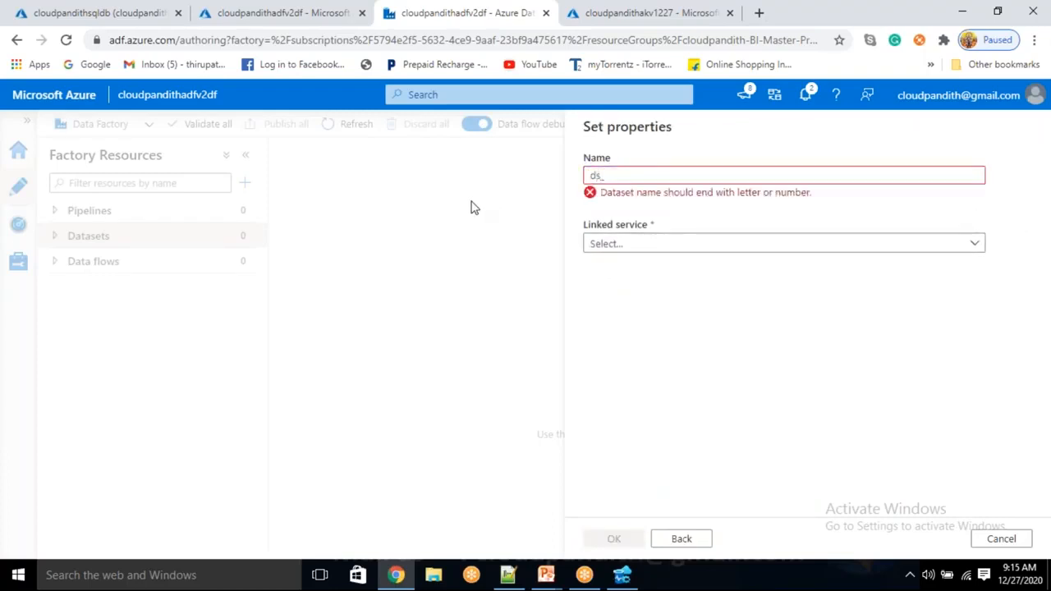
pyautogui.write('DS_ASDB_S')
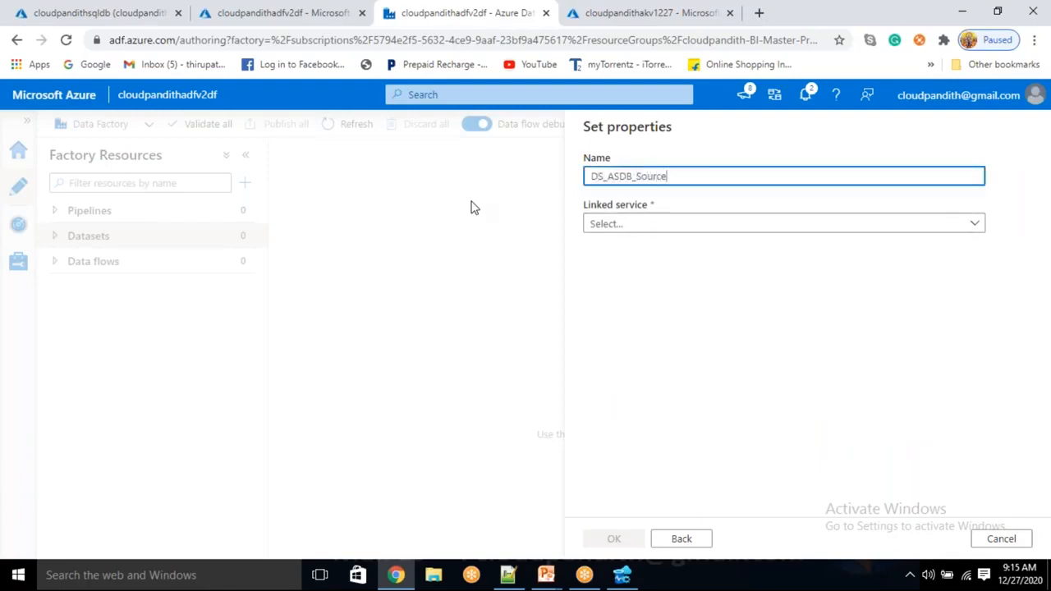
pyautogui.press('BackSpace')
pyautogui.press('BackSpace')
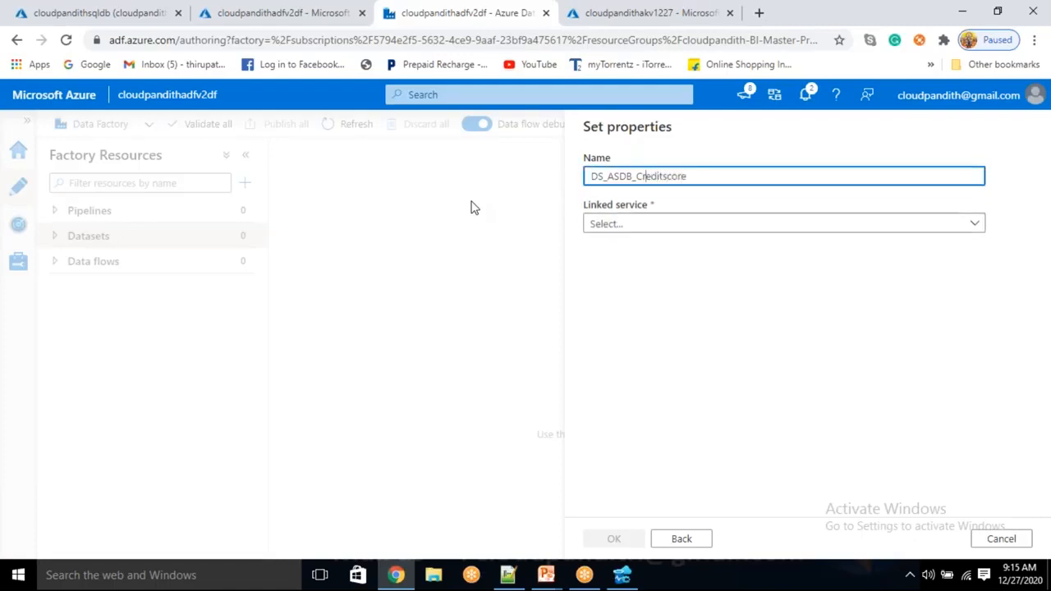
pyautogui.write('Source_')
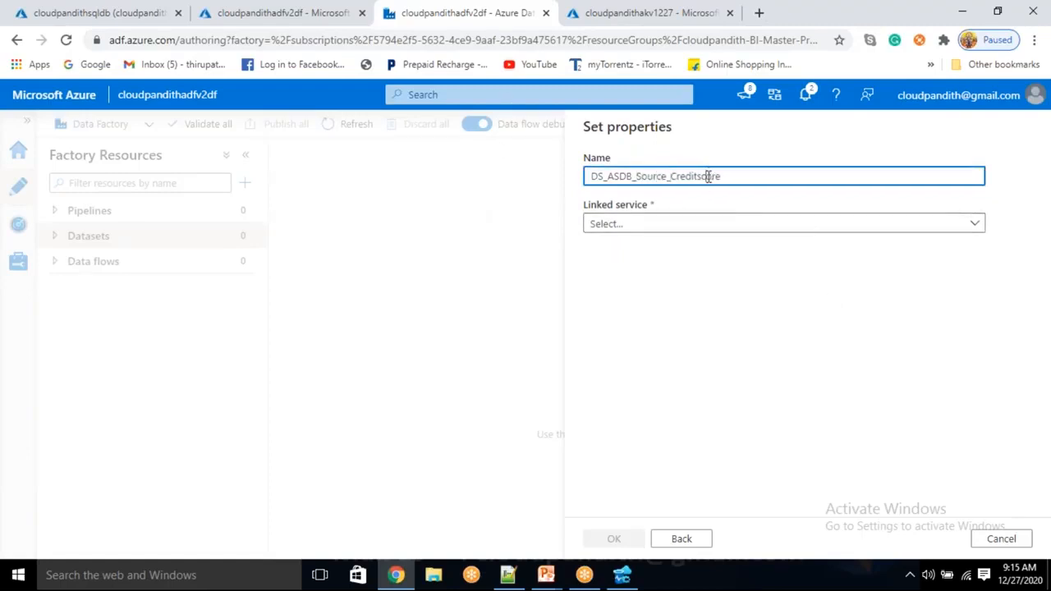
# Create the source dataset with the LS_ASDB linked service and the dbo.CreditScore table, and hide its properties pane
pyautogui.click(675, 223)
pyautogui.click(633, 321)
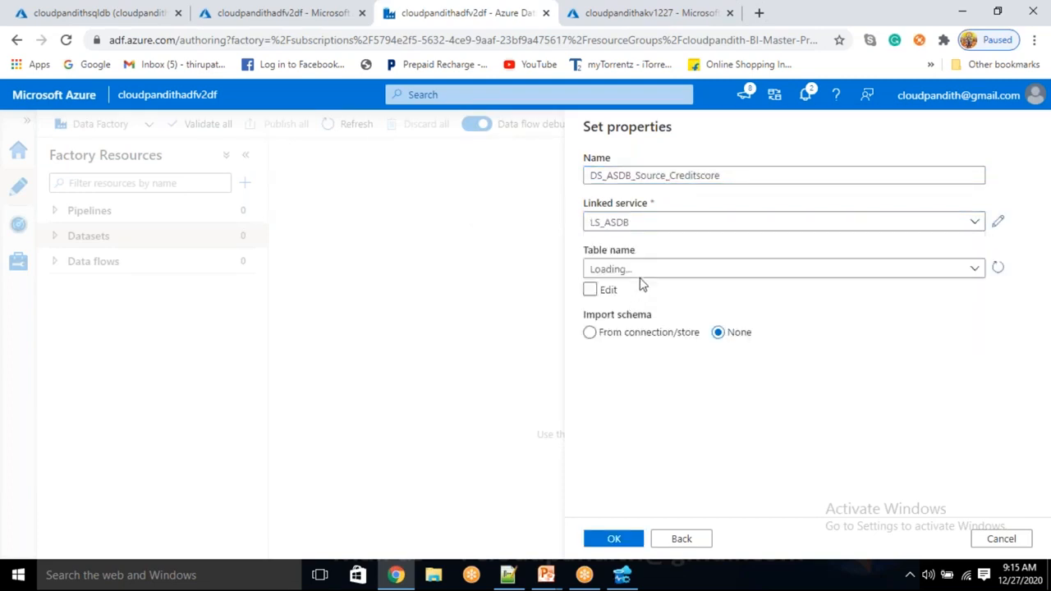
pyautogui.click(649, 272)
pyautogui.doubleClick(646, 272)
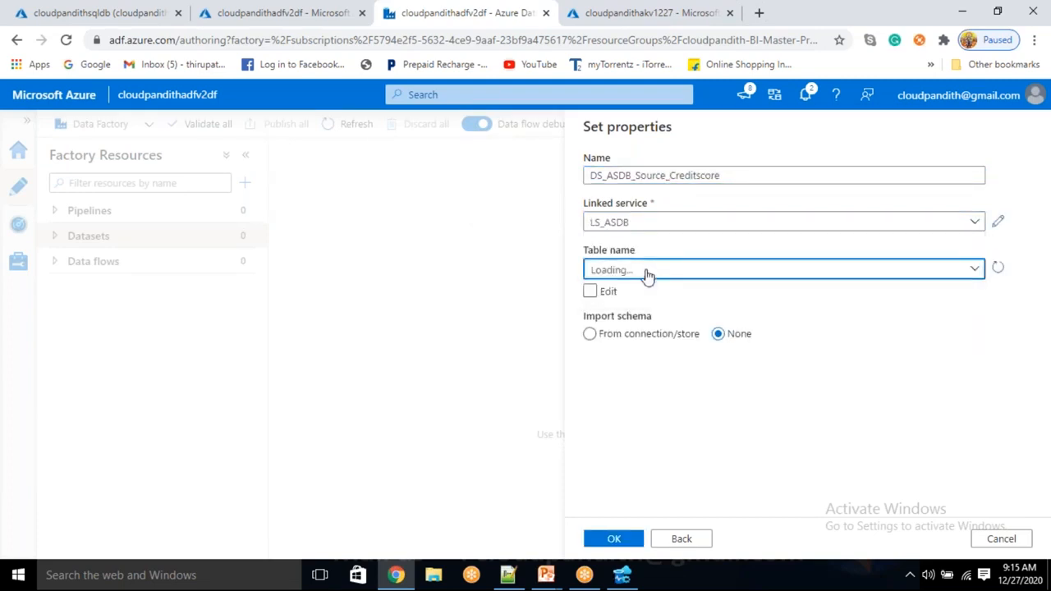
pyautogui.doubleClick(646, 273)
pyautogui.click(645, 274)
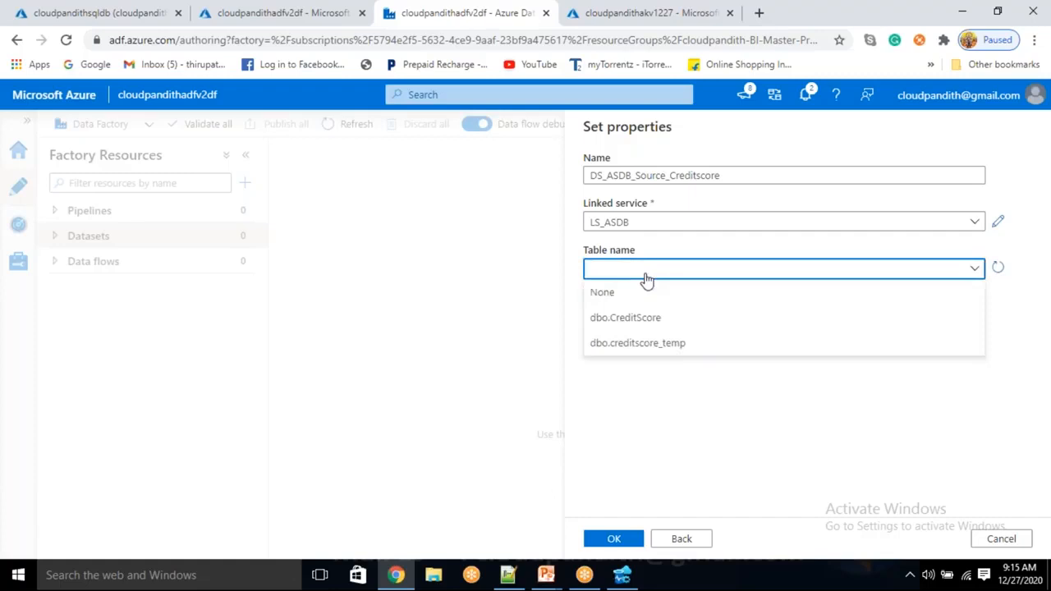
pyautogui.click(622, 318)
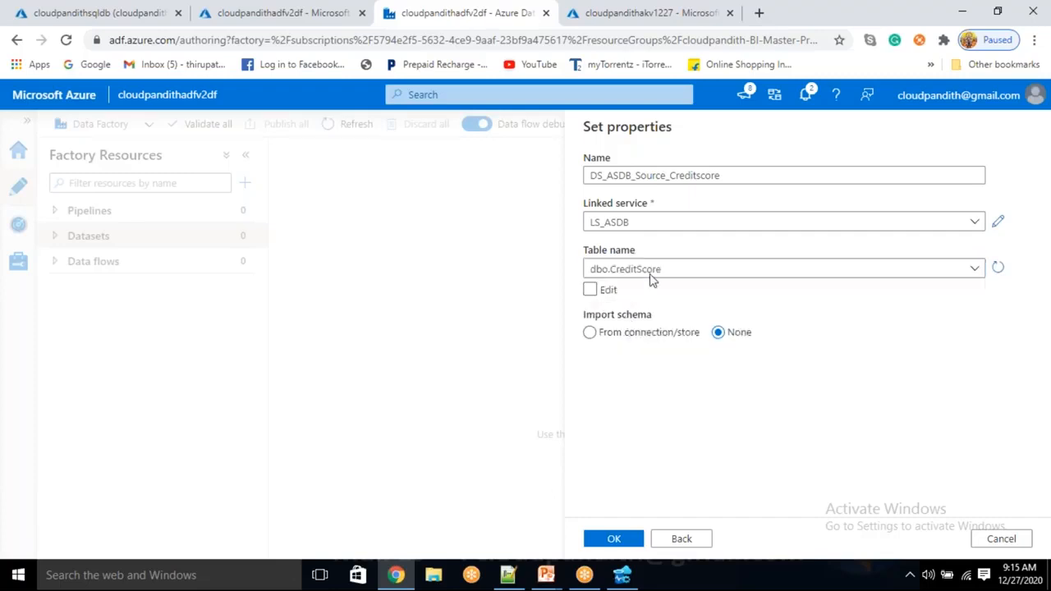
pyautogui.click(605, 542)
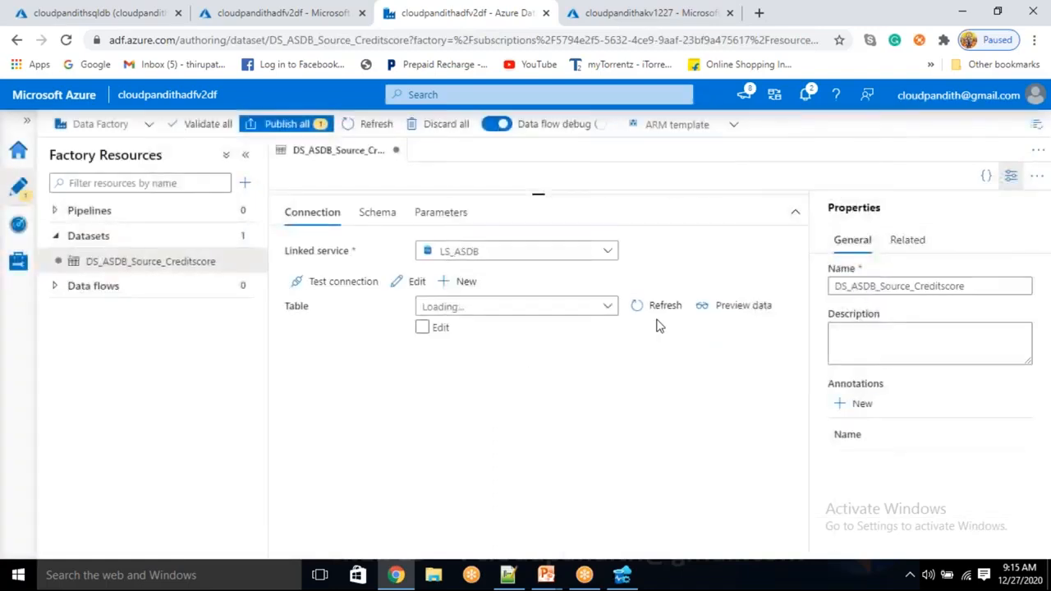
pyautogui.click(1009, 177)
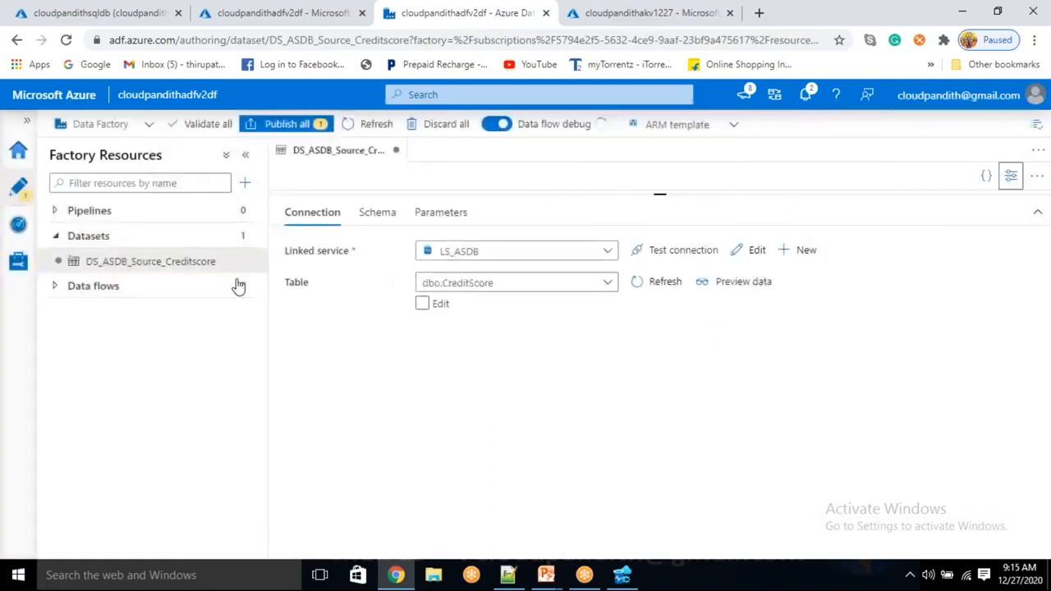
# Start a second dataset based on Azure SQL Database, finding the data store with the search "sql data"
pyautogui.click(243, 238)
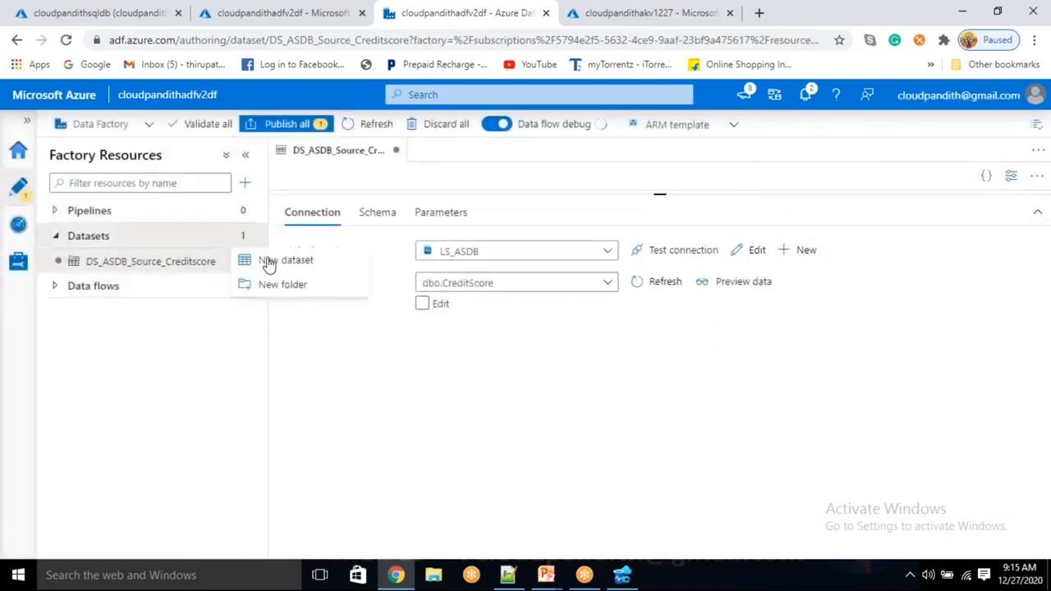
pyautogui.click(269, 260)
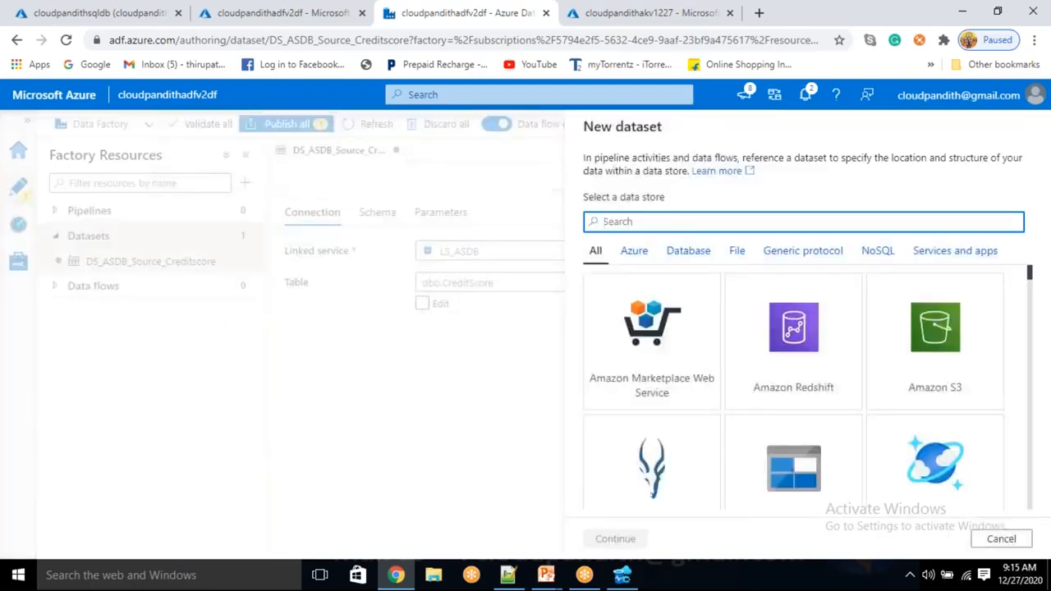
pyautogui.write('sql data')
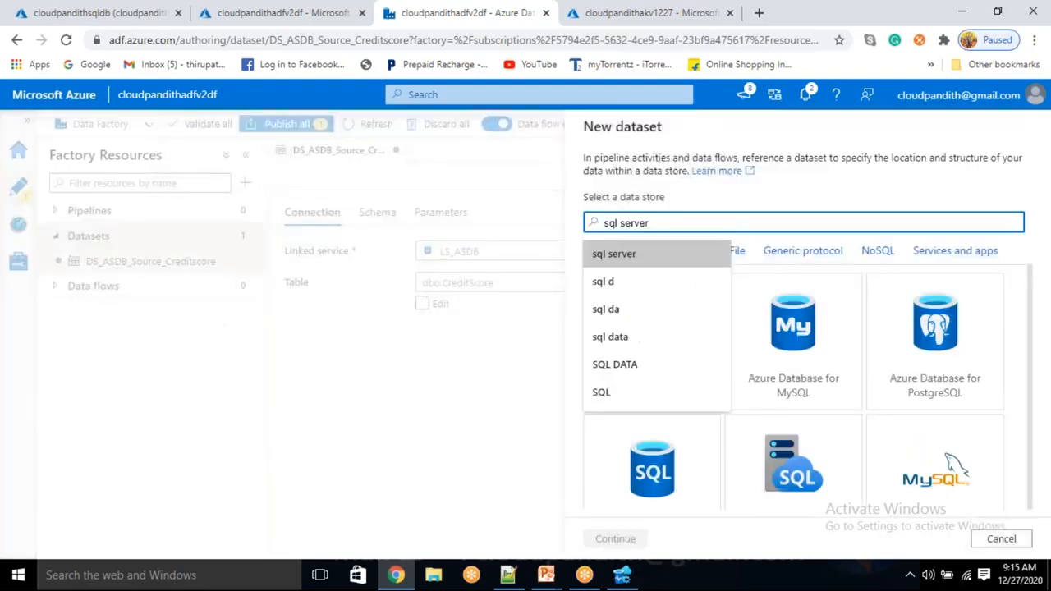
pyautogui.click(657, 345)
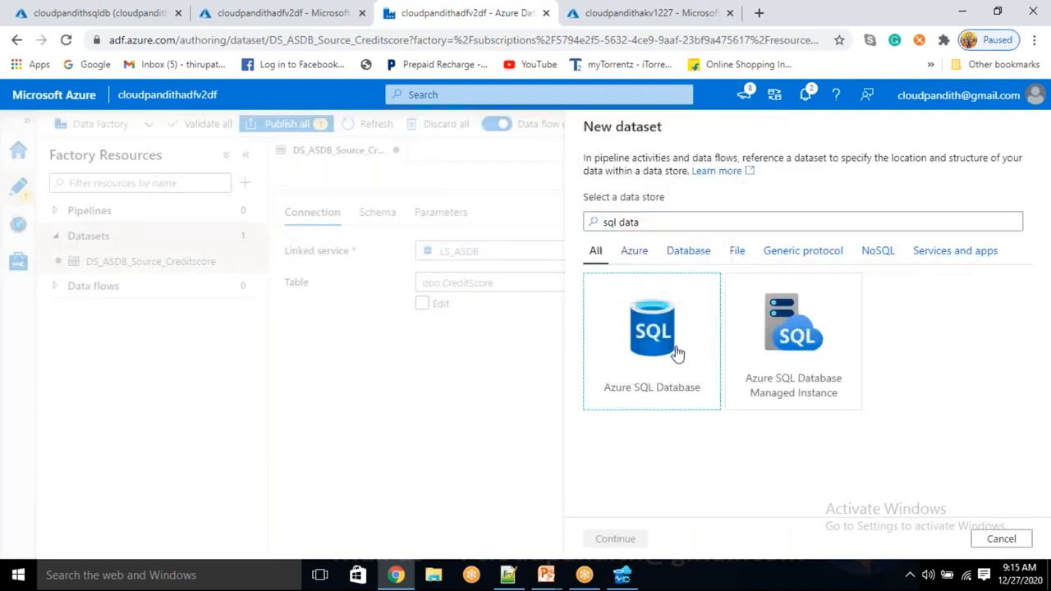
pyautogui.click(621, 540)
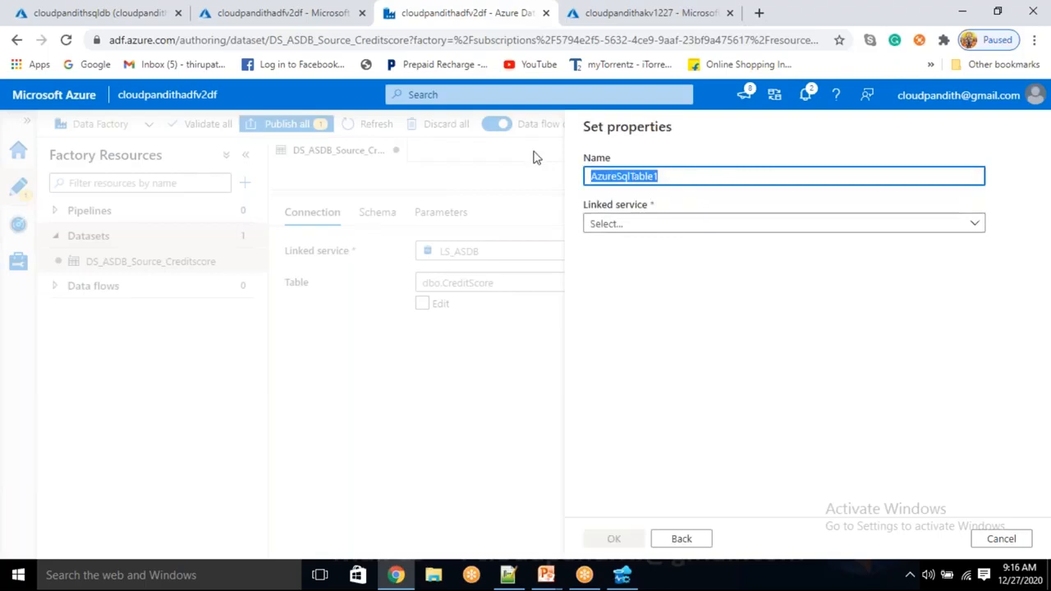
# Name the second dataset DS_ASDB_Sink_Rejectrecords and assign it the LS_ASDB linked service
pyautogui.press('BackSpace')
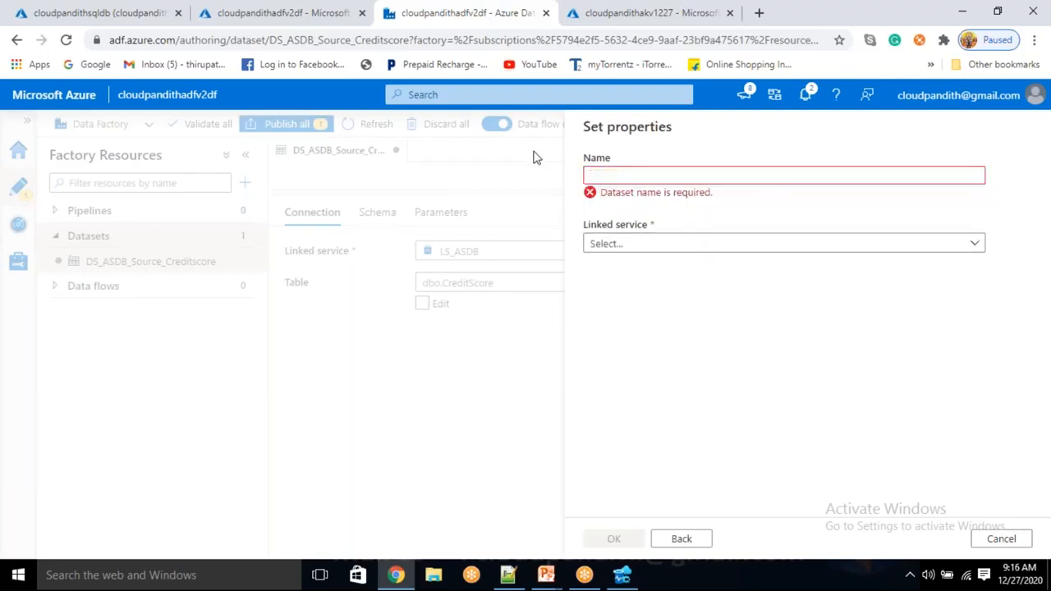
pyautogui.write('DS_')
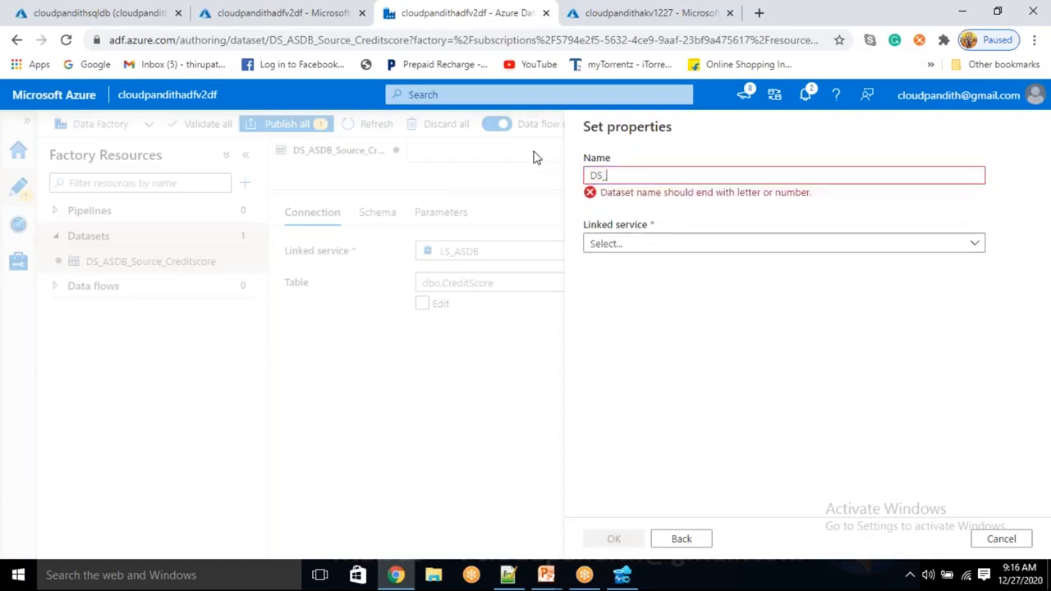
pyautogui.write('ASDB_Sink_Rejectrecords')
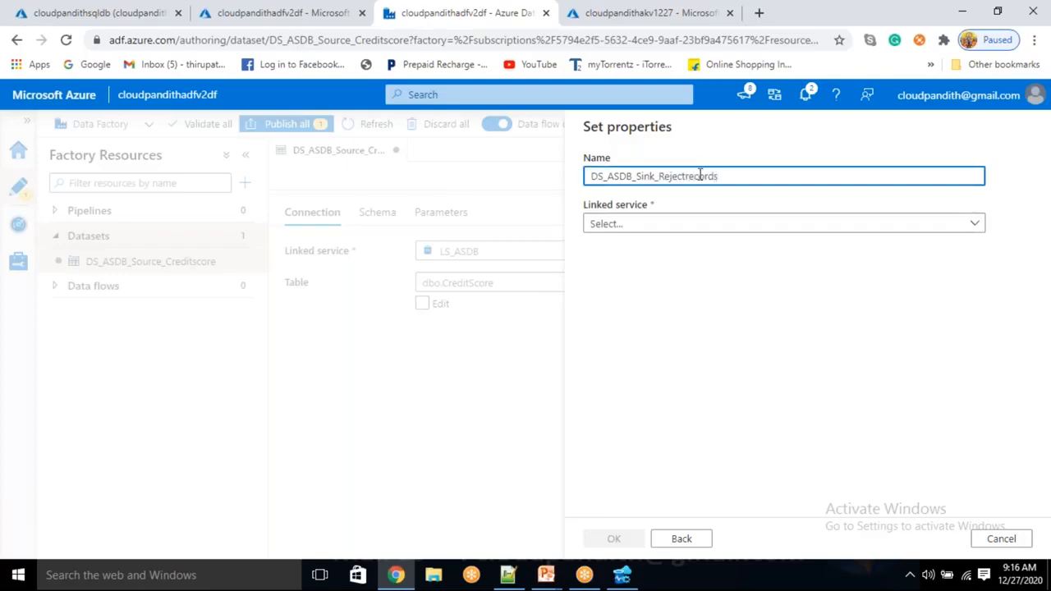
pyautogui.doubleClick(699, 175)
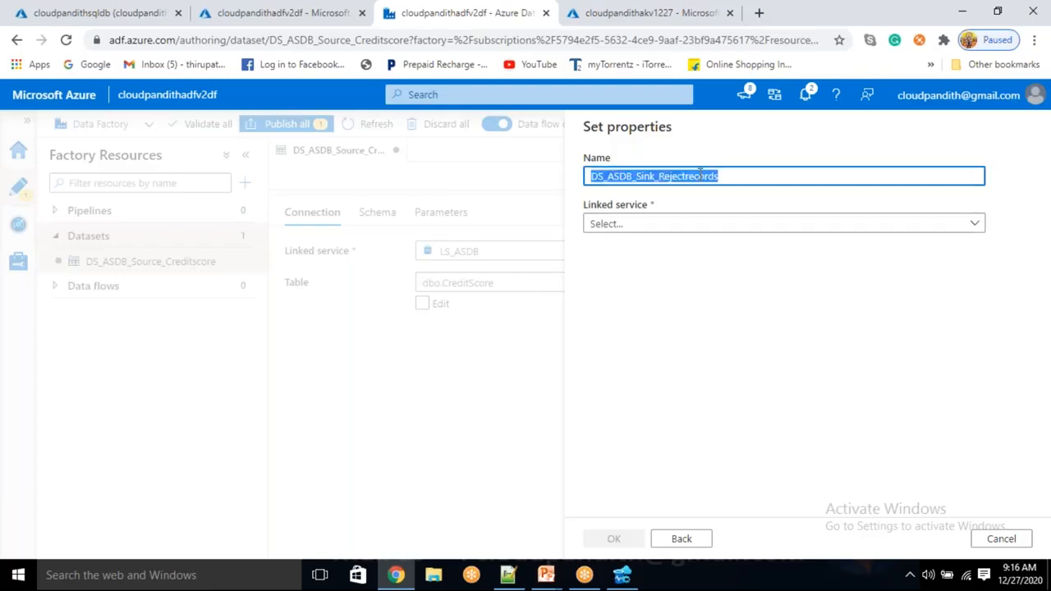
pyautogui.click(660, 228)
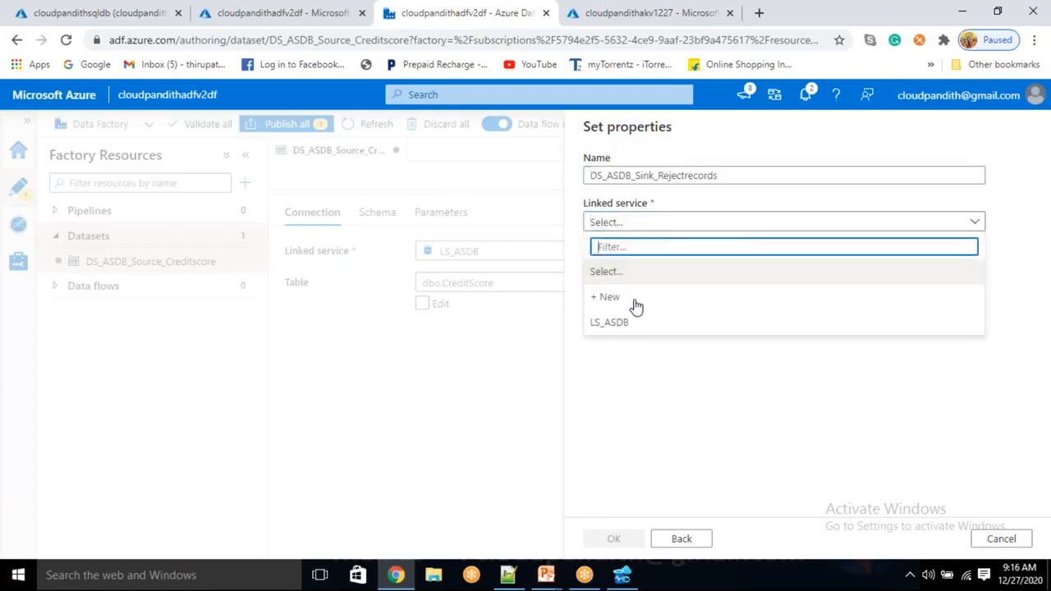
pyautogui.click(631, 323)
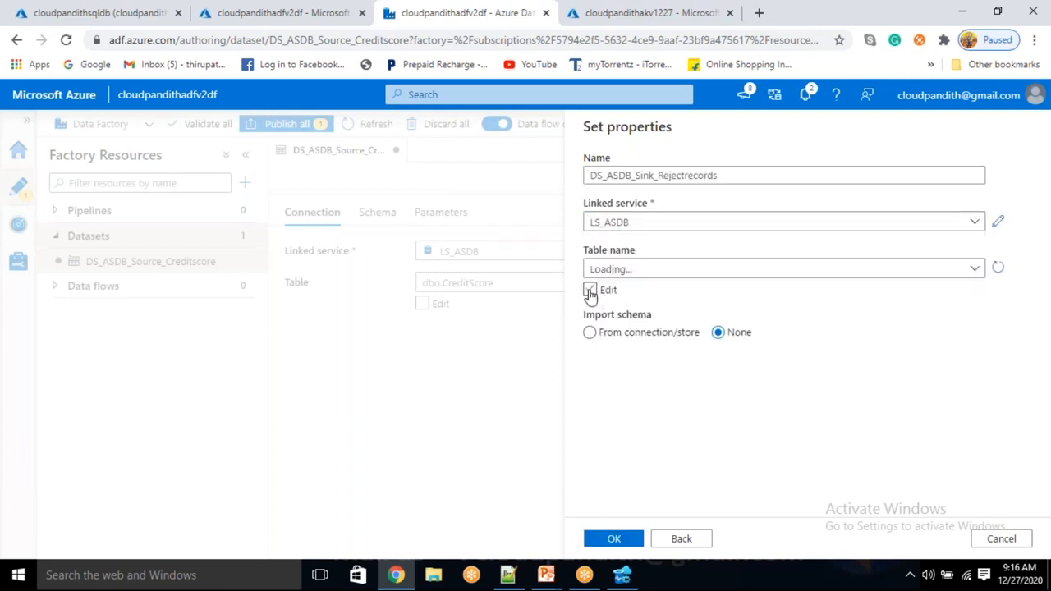
# Create the sink dataset with the manually entered table name dbo.rejectrecords and schema import set to None
pyautogui.click(590, 291)
pyautogui.click(637, 268)
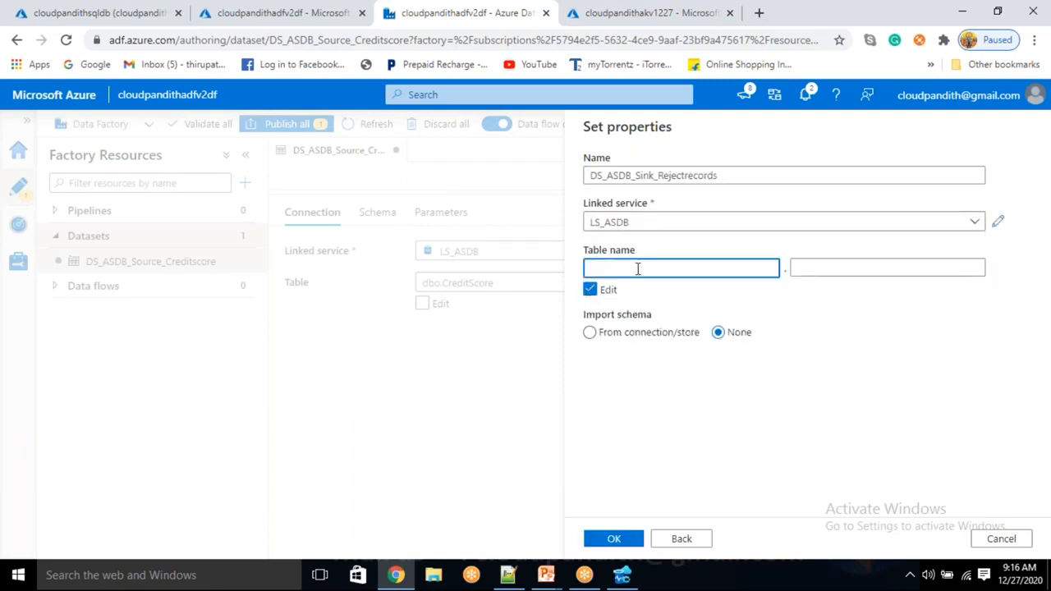
pyautogui.write('dbo')
pyautogui.click(696, 177)
pyautogui.moveTo(719, 176); pyautogui.dragTo(664, 178)
pyautogui.hotkey('ctrl', 'c')
pyautogui.click(807, 270)
pyautogui.hotkey('ctrl', 'v')
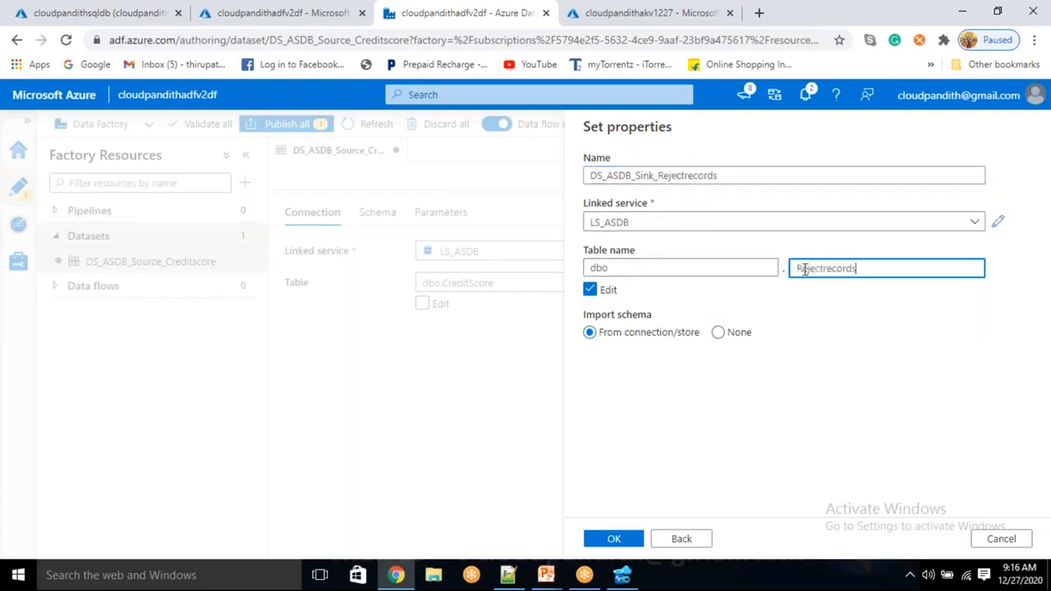
pyautogui.click(805, 269)
pyautogui.press('BackSpace')
pyautogui.write('r')
pyautogui.click(719, 332)
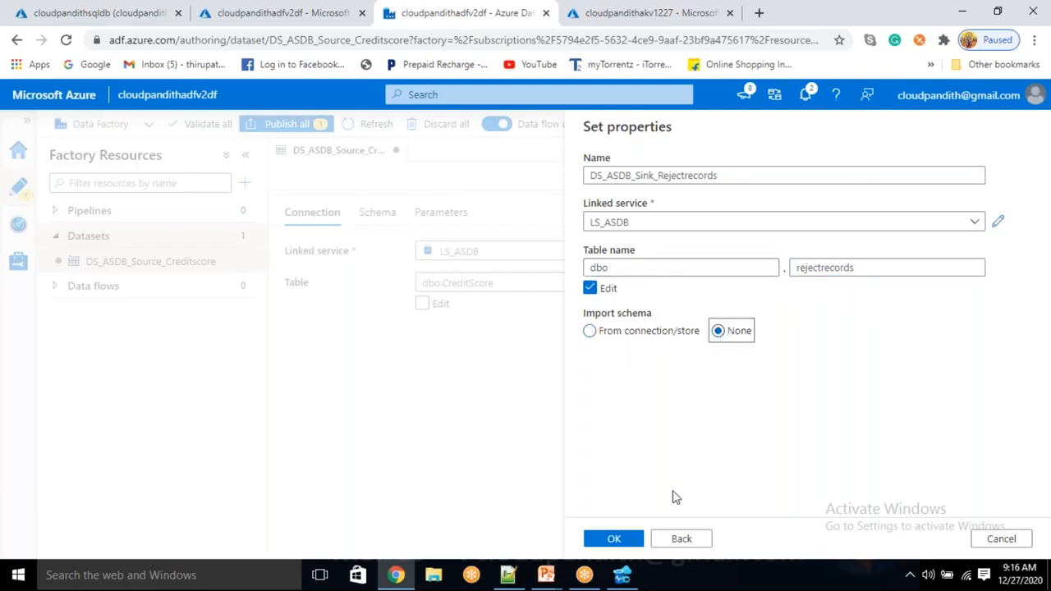
pyautogui.click(614, 539)
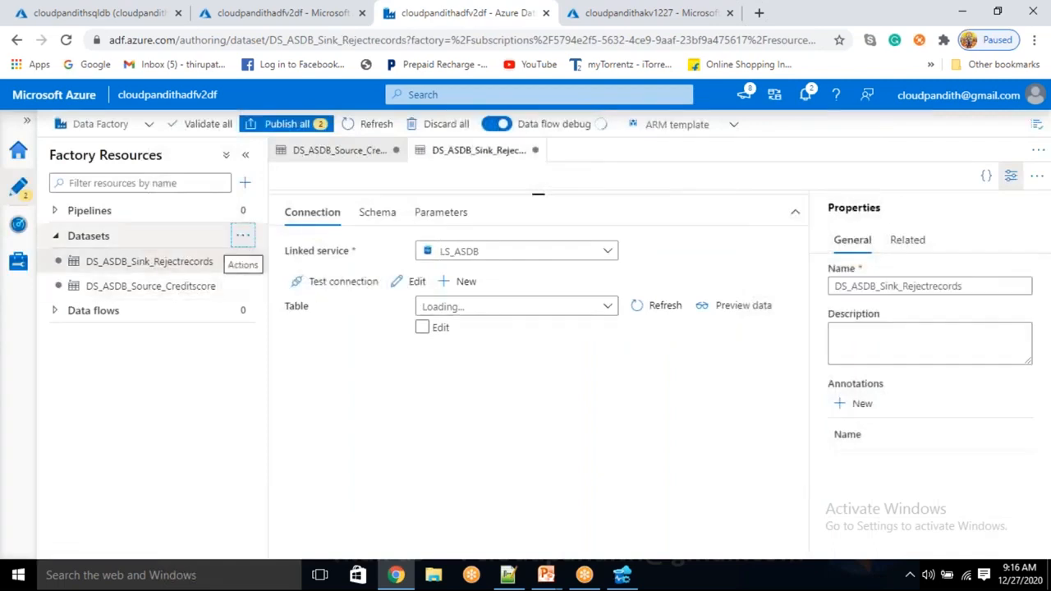
# Start a third dataset based on Azure SQL Database, finding the data store with the search "sql data"
pyautogui.click(242, 236)
pyautogui.click(273, 260)
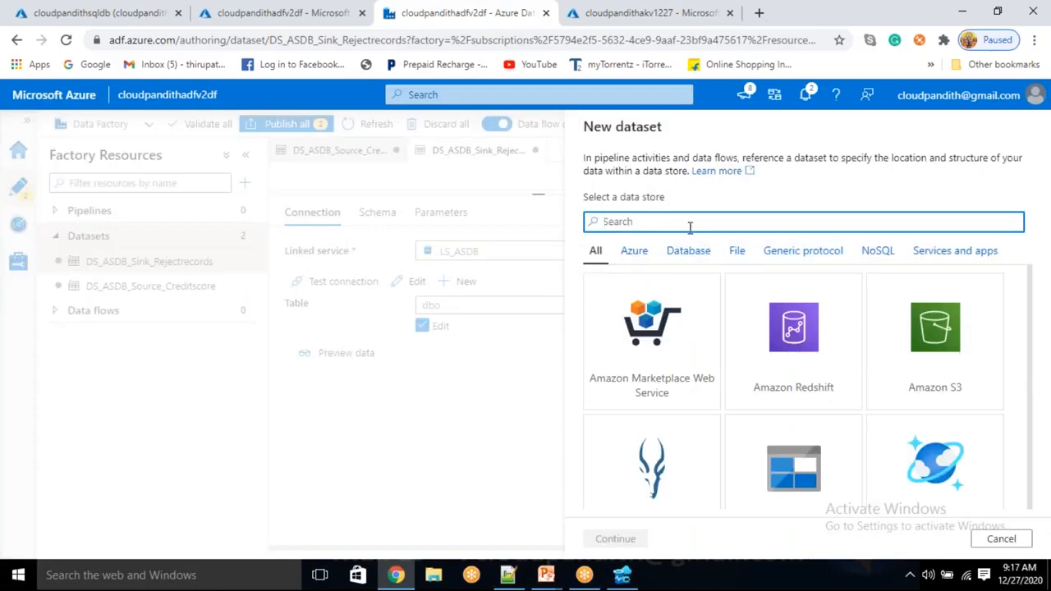
pyautogui.write('sql data')
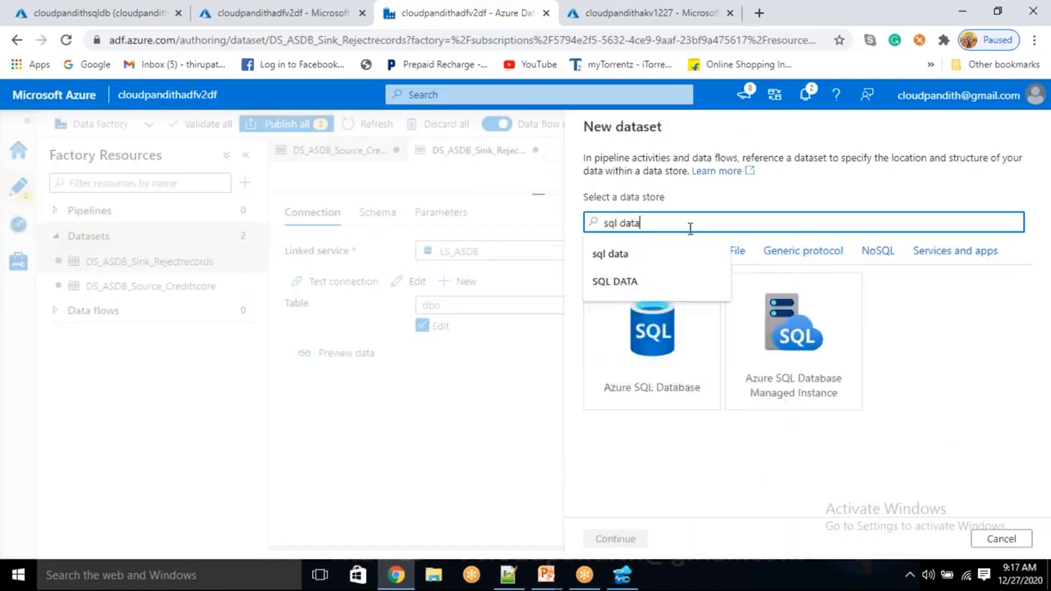
pyautogui.click(680, 365)
pyautogui.click(618, 539)
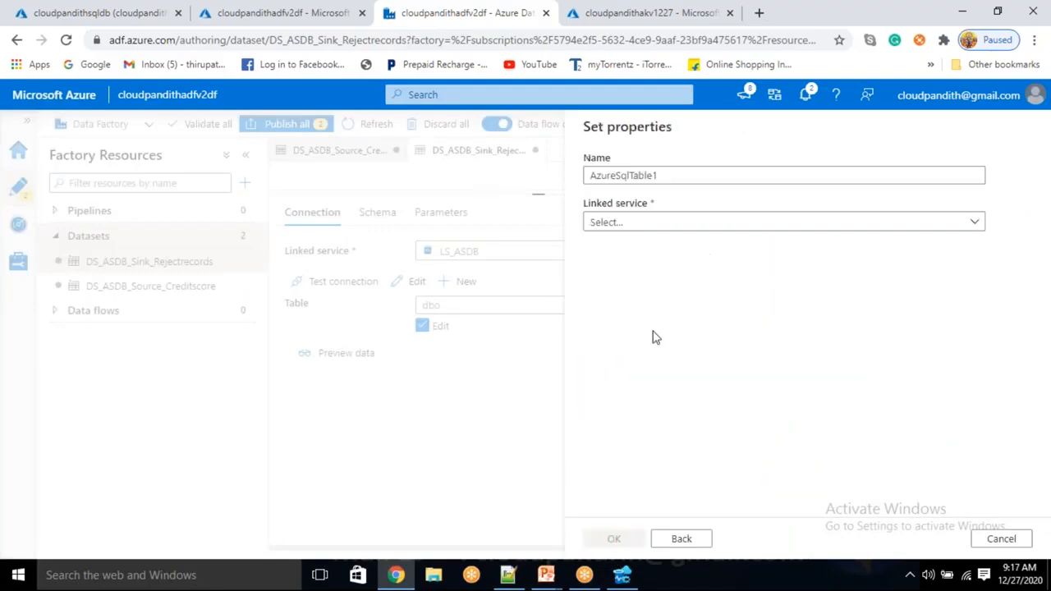
# Name the third dataset DS_ASDB_Sink_Toppers and assign it the LS_ASDB linked service
pyautogui.press('BackSpace')
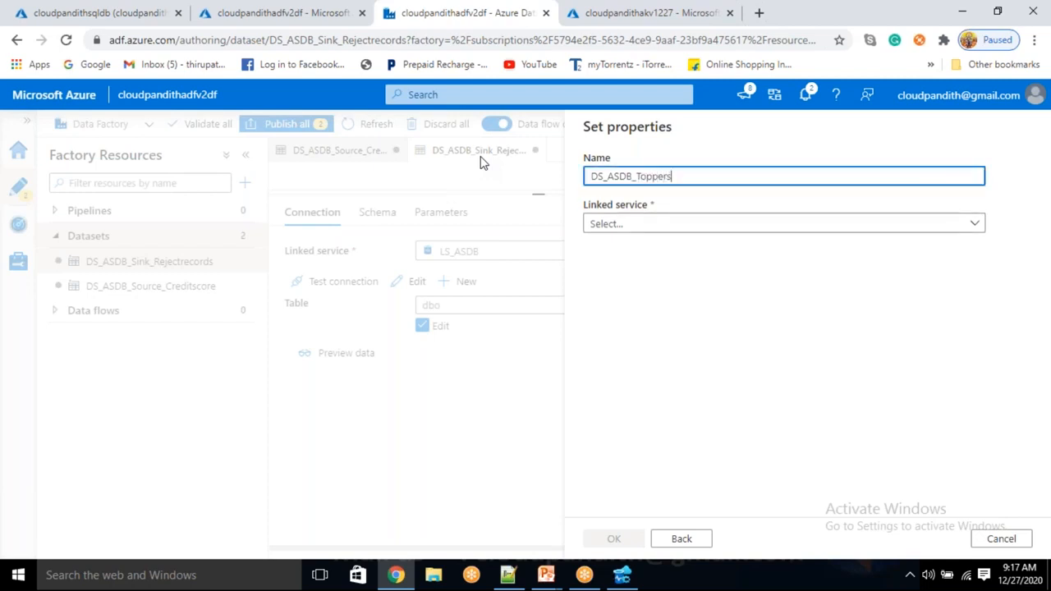
pyautogui.write('Sink_')
pyautogui.click(612, 224)
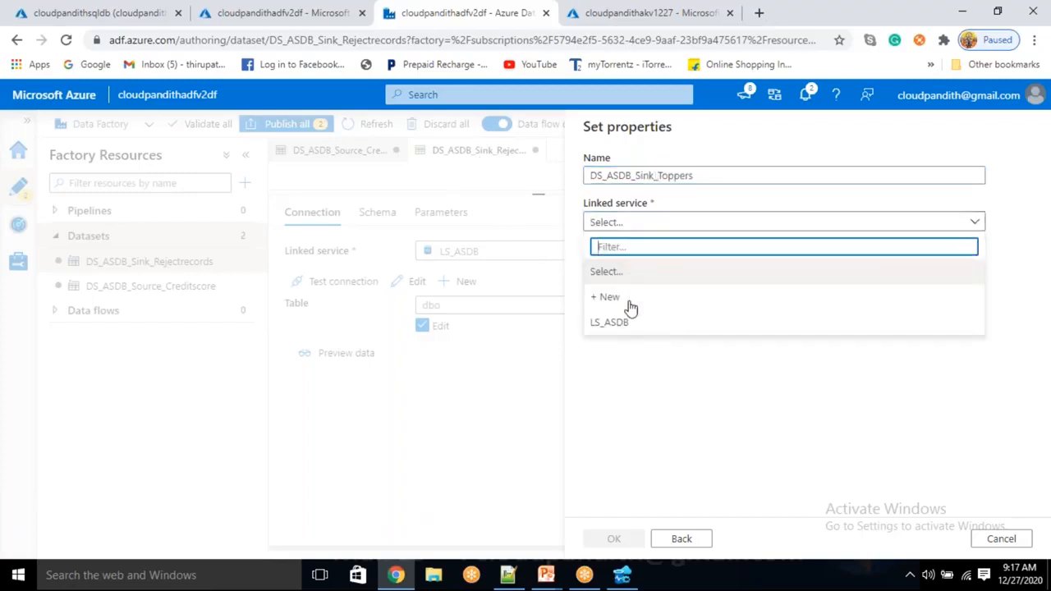
pyautogui.click(628, 323)
# Create the toppers sink dataset with the manually entered table name dbo.toppers and schema import set to None
pyautogui.click(598, 289)
pyautogui.click(615, 268)
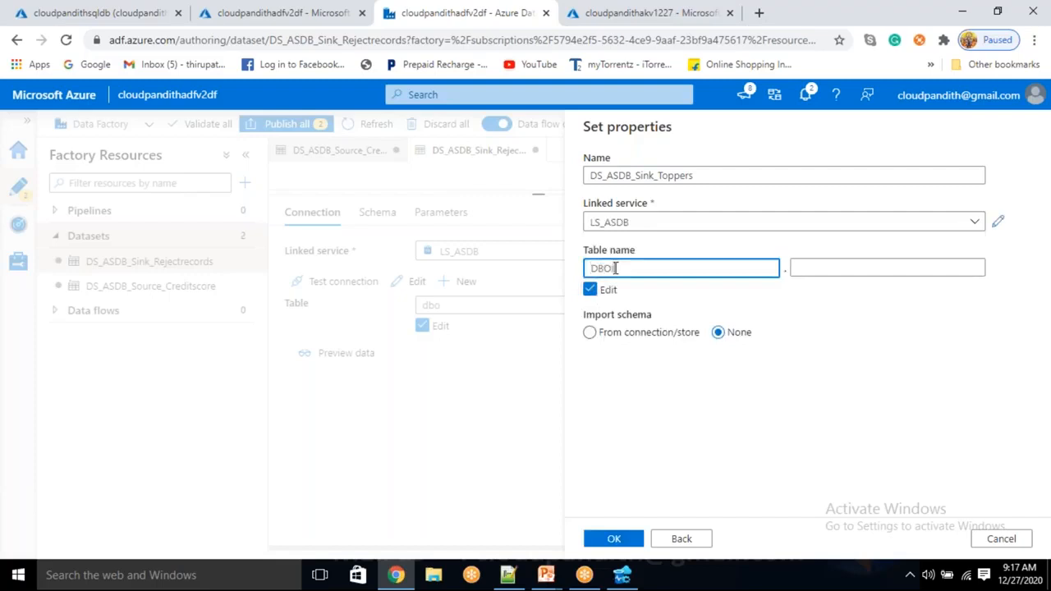
pyautogui.write('dbo')
pyautogui.press('Tab')
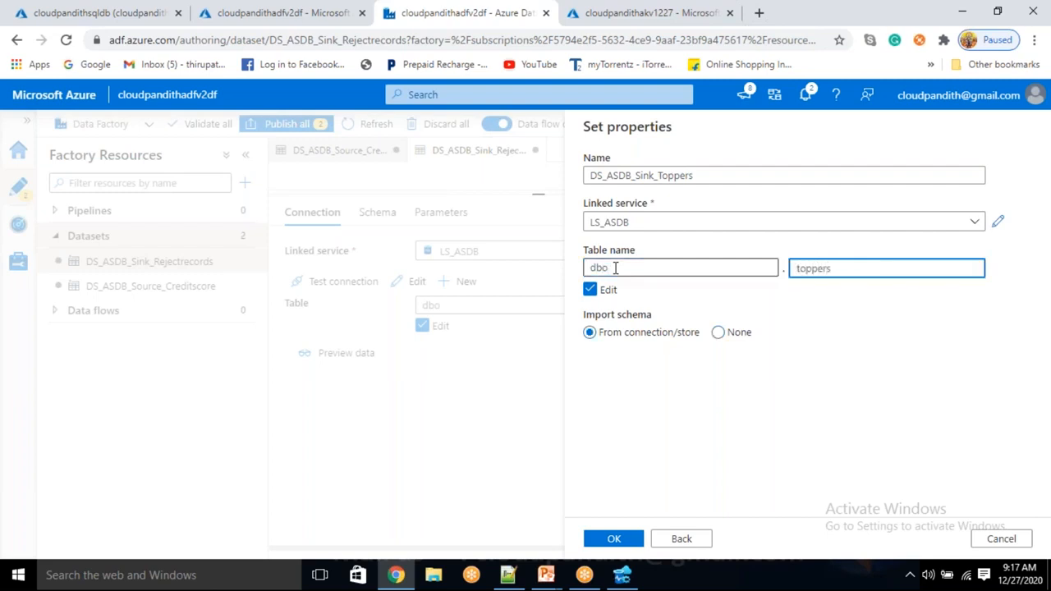
pyautogui.click(613, 540)
pyautogui.click(718, 332)
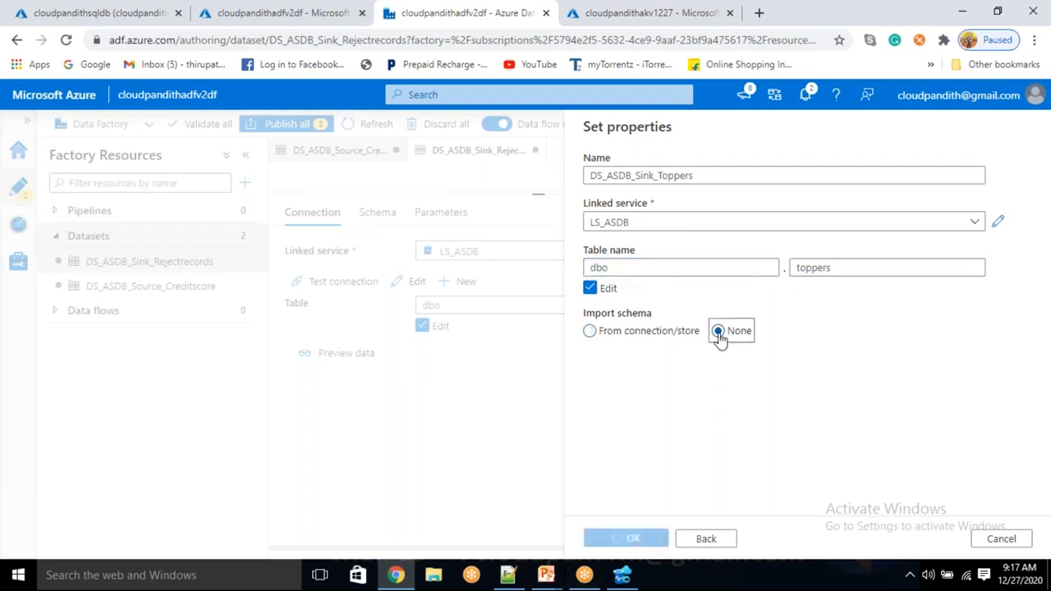
pyautogui.click(616, 540)
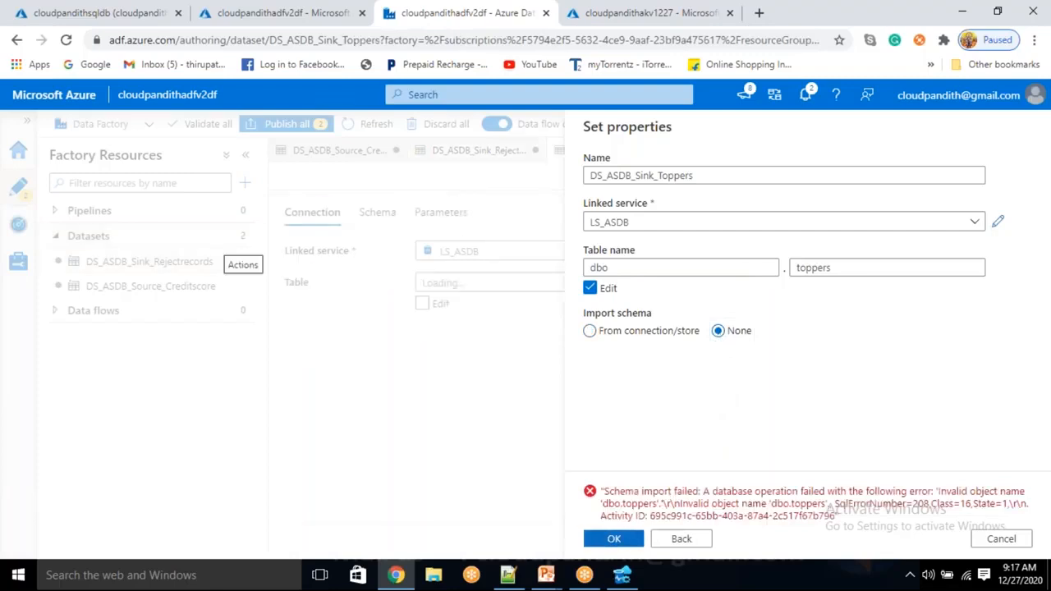
# Start a fourth dataset based on Azure SQL Database, finding the data store with the search "sql data"
pyautogui.click(244, 238)
pyautogui.click(267, 261)
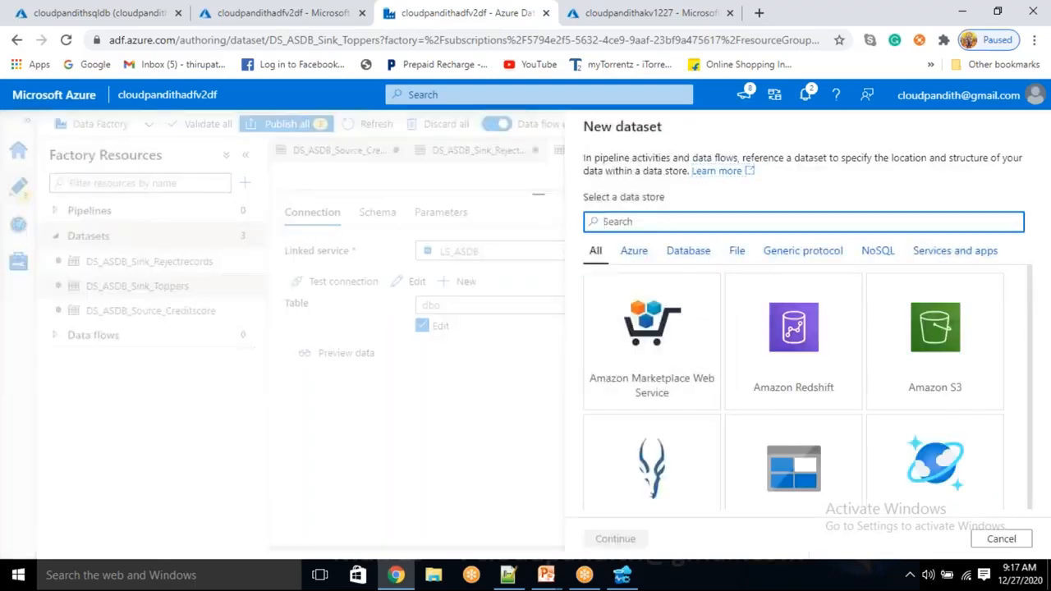
pyautogui.write('sql data')
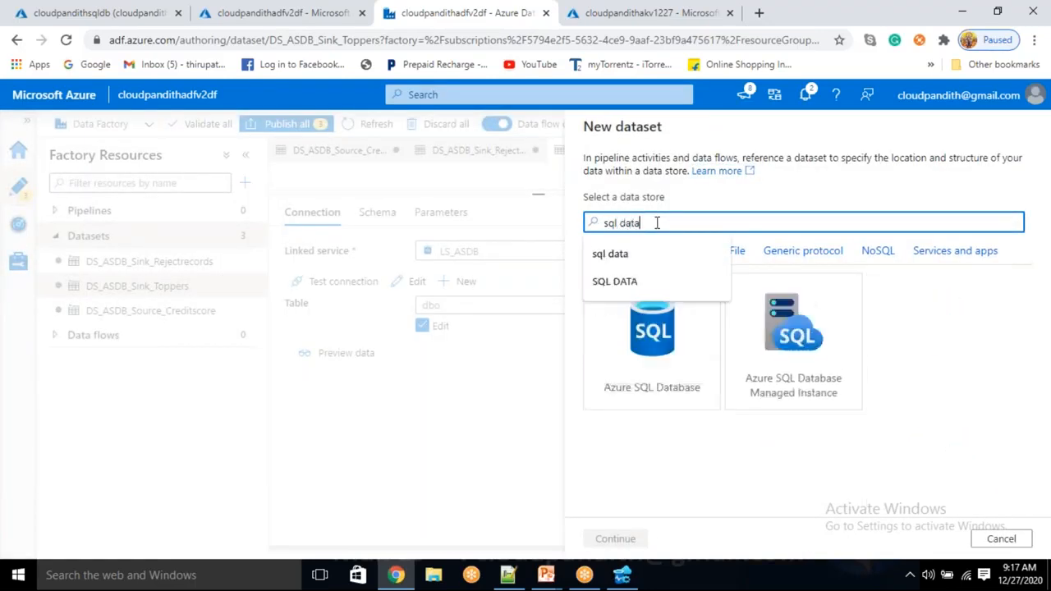
pyautogui.click(628, 256)
pyautogui.click(661, 345)
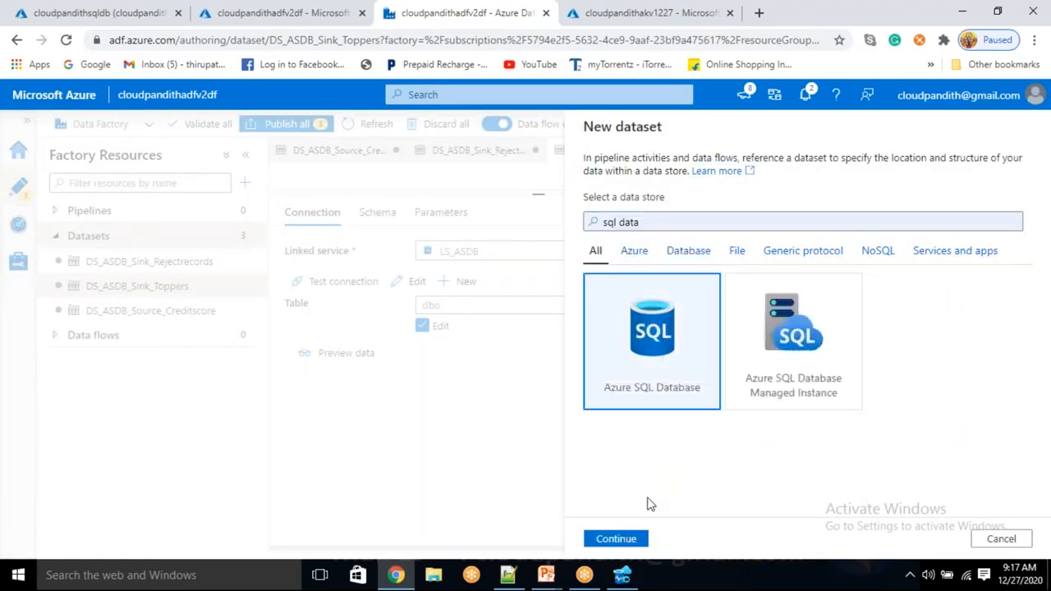
pyautogui.click(616, 538)
# Name the fourth dataset DS_ASDB_Sink_AllCust and assign it the LS_ASDB linked service
pyautogui.doubleClick(676, 175)
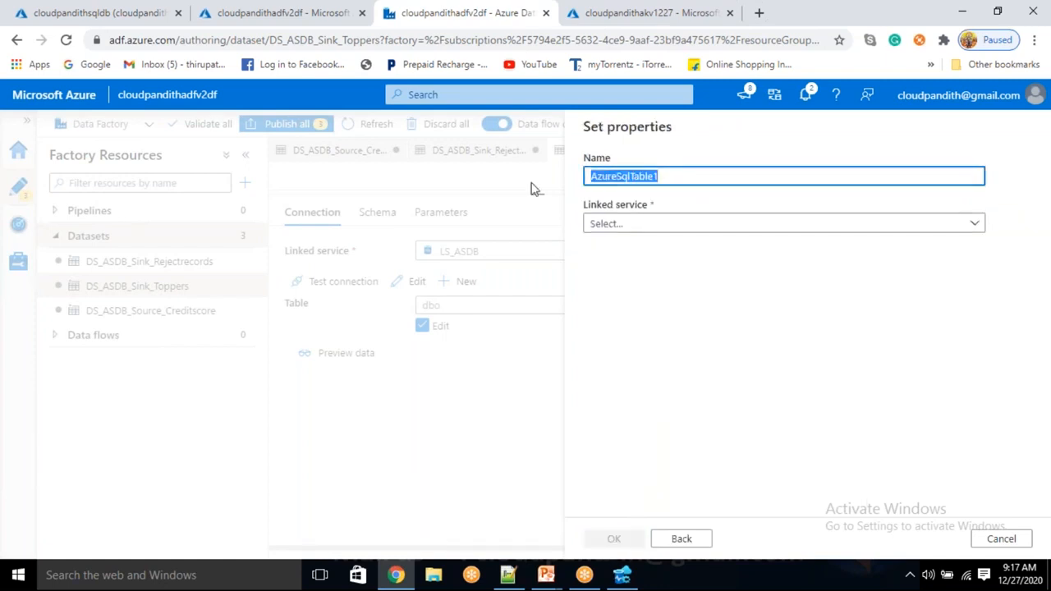
pyautogui.write('DS_ASDB_Sink_AllCust')
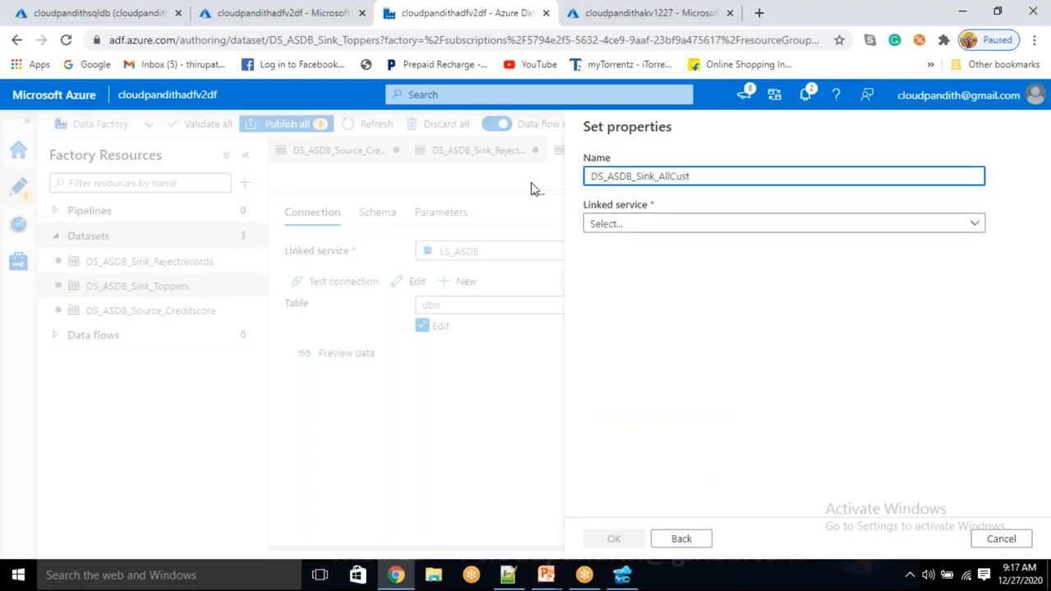
pyautogui.click(621, 228)
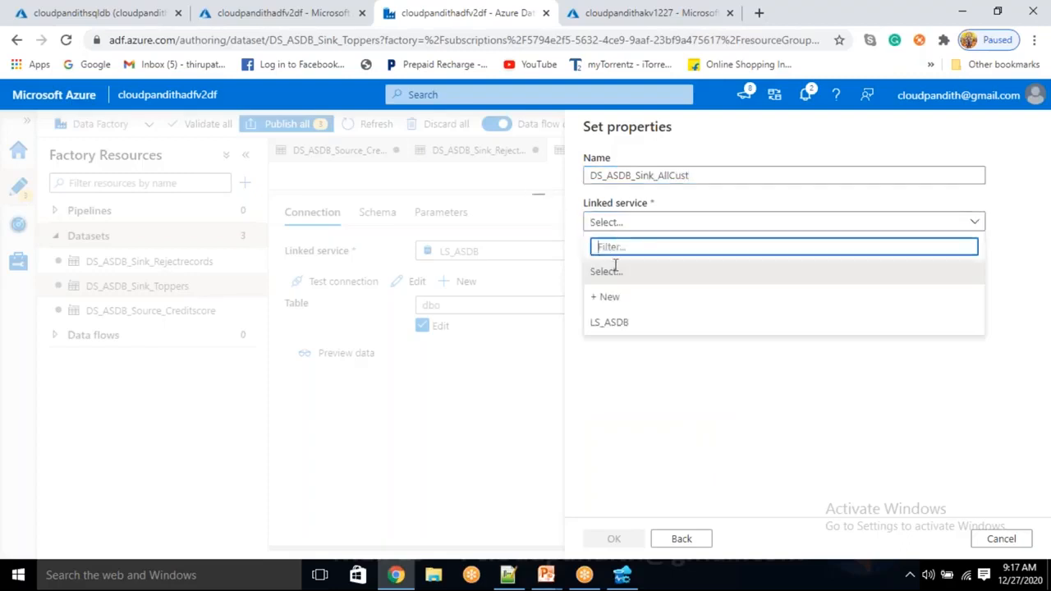
pyautogui.click(609, 322)
# Create the all-customers sink dataset with the manually entered table name dbo.creditresults and schema import set to None
pyautogui.click(590, 289)
pyautogui.click(596, 268)
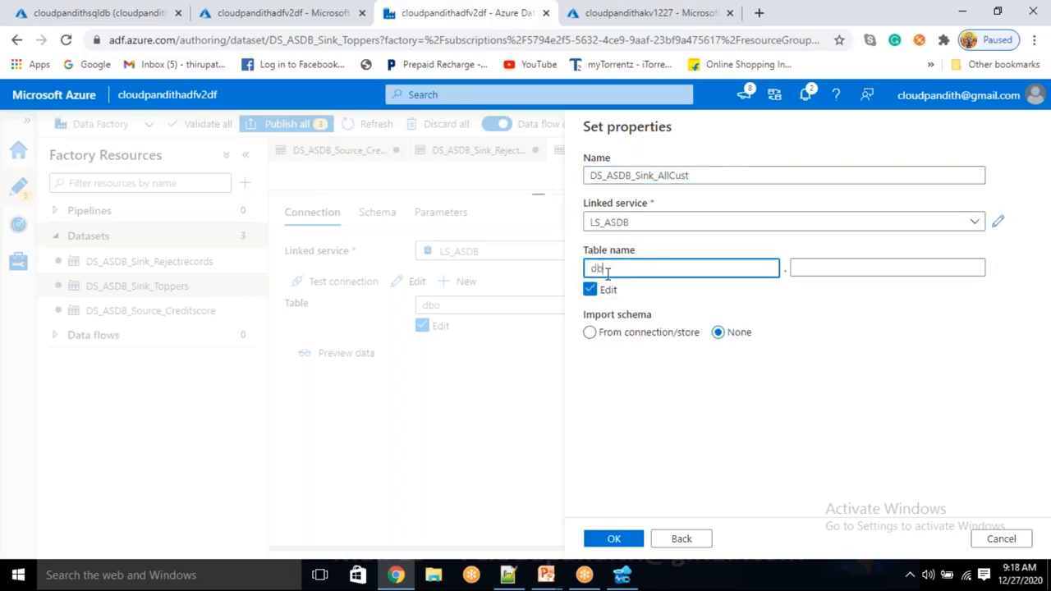
pyautogui.write('dbo')
pyautogui.press('Tab')
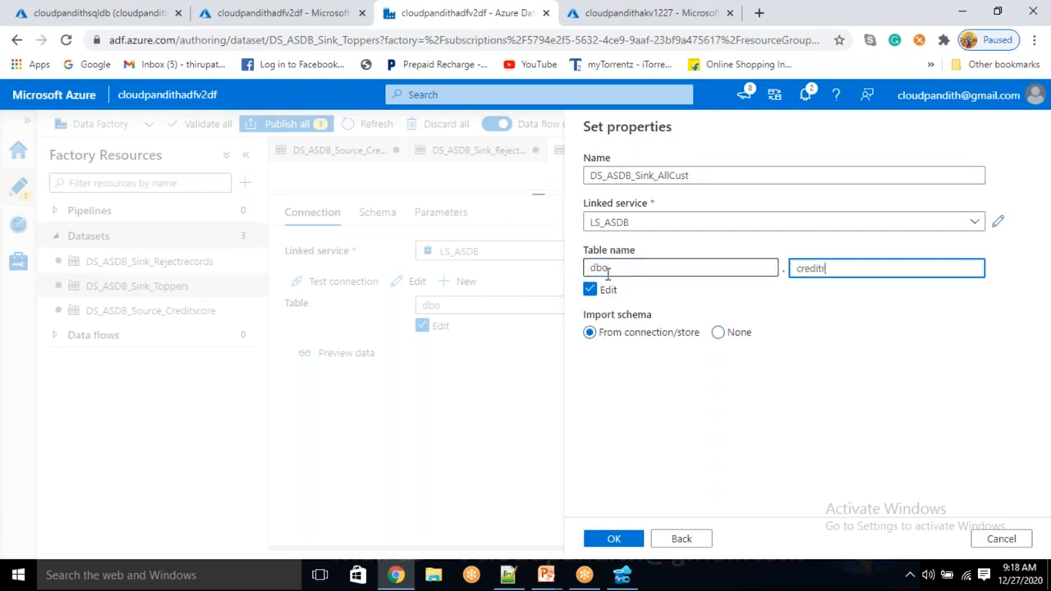
pyautogui.write('creditresults')
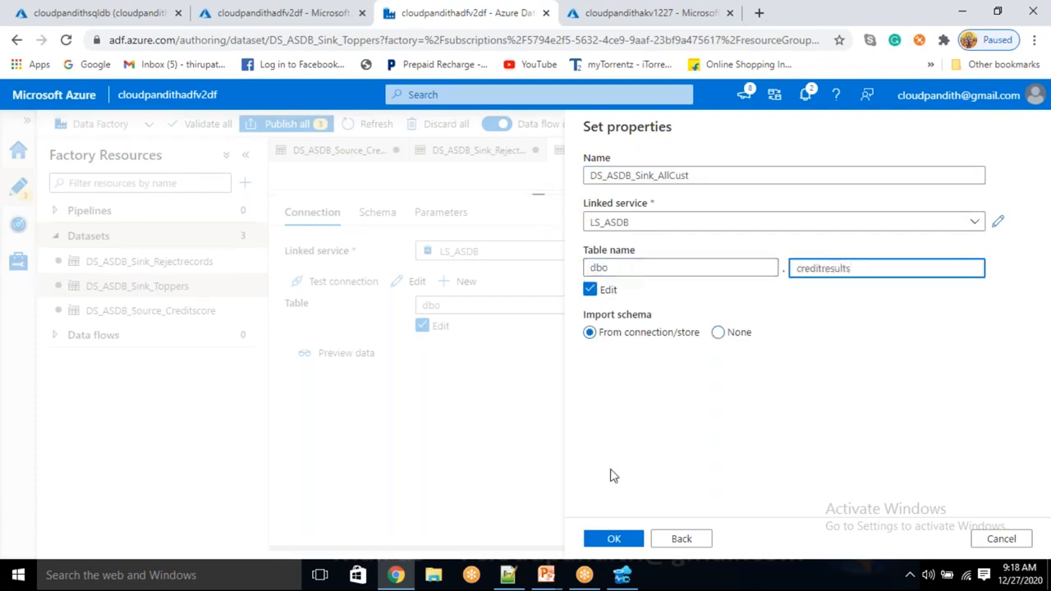
pyautogui.click(616, 538)
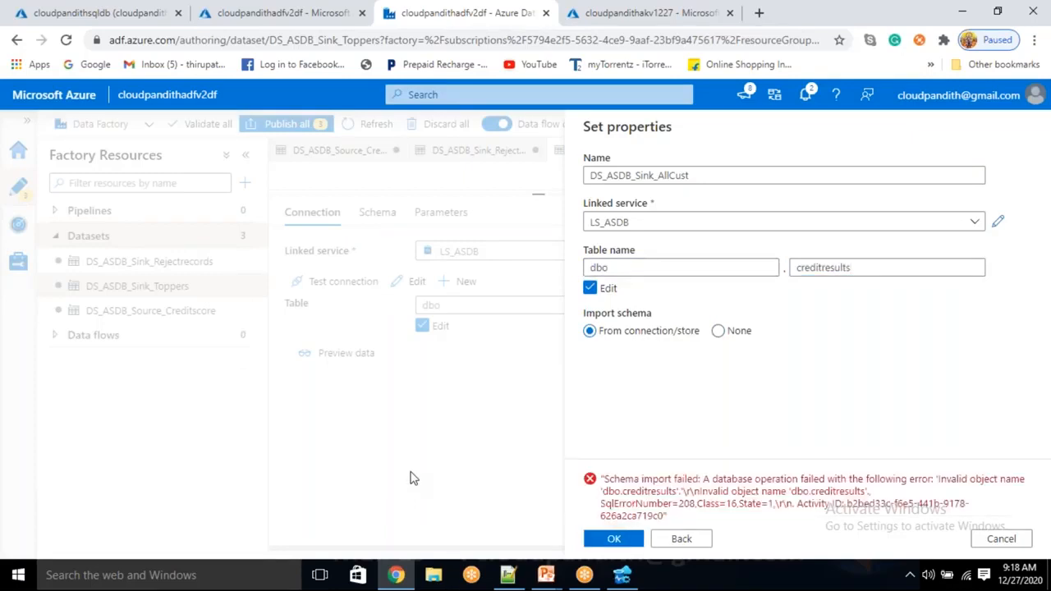
pyautogui.click(719, 332)
pyautogui.click(614, 539)
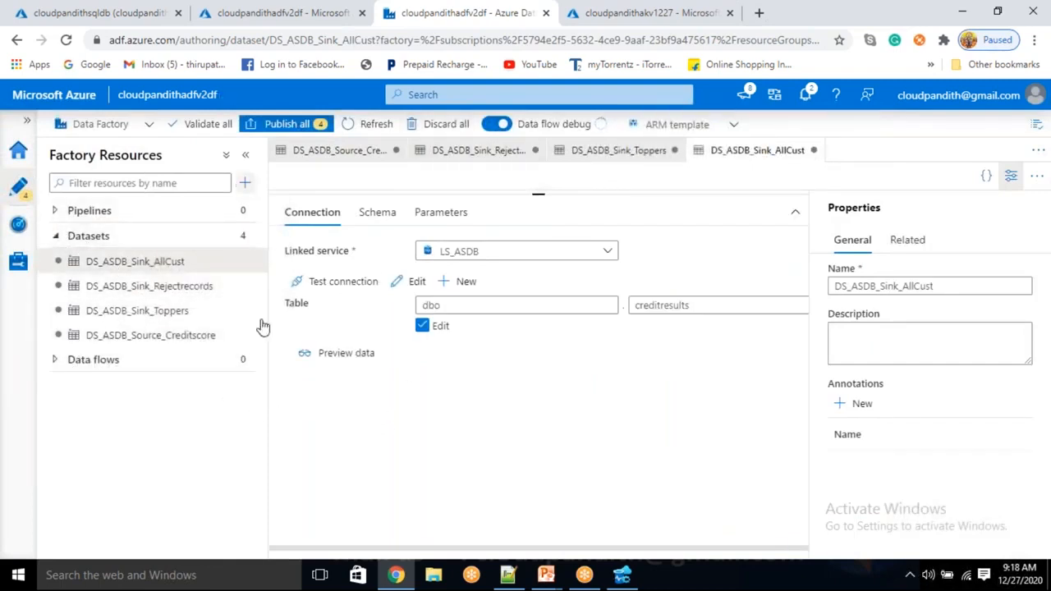
# Create a new mapping data flow, dismiss its introductory tip, and check the notifications for the debug cluster status
pyautogui.click(245, 359)
pyautogui.click(275, 386)
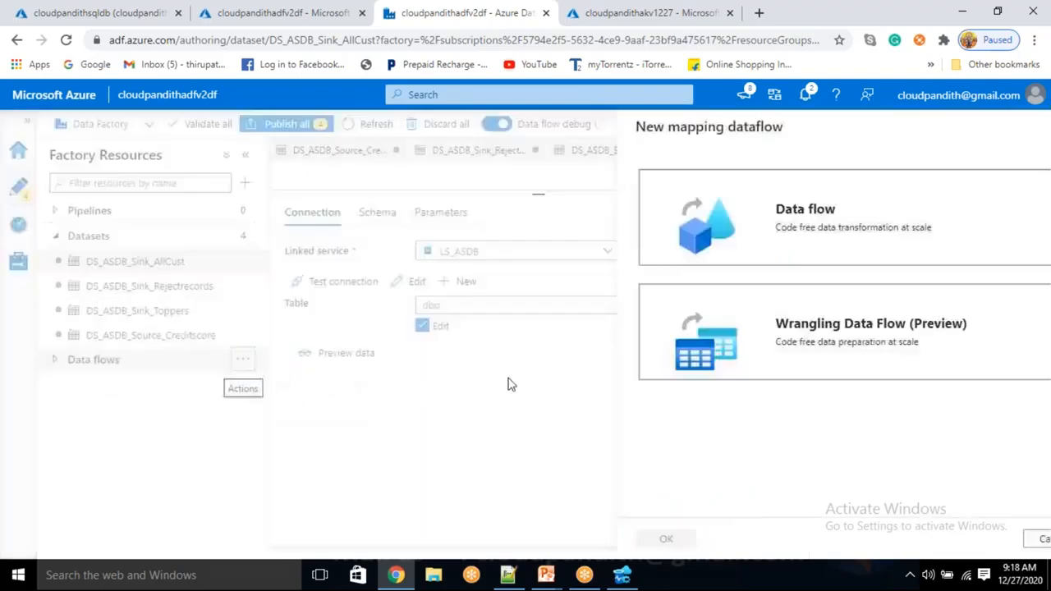
pyautogui.click(635, 541)
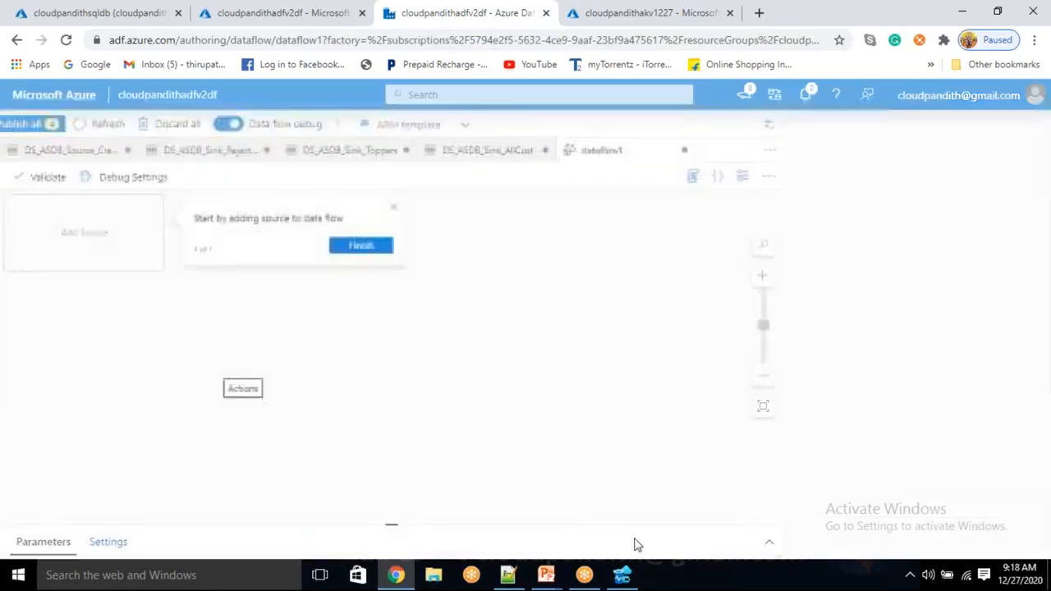
pyautogui.click(398, 206)
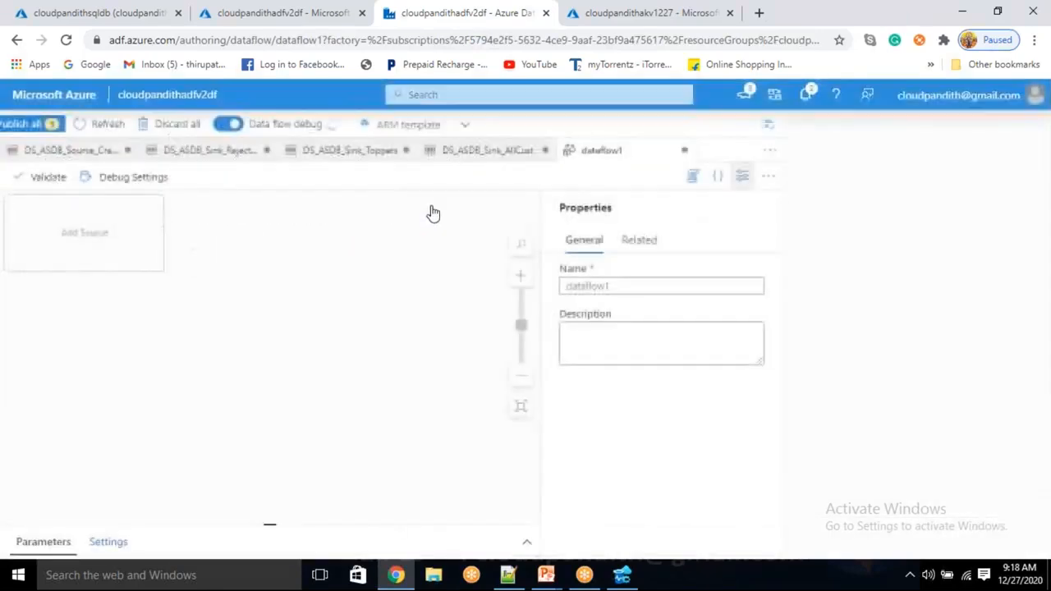
pyautogui.click(805, 97)
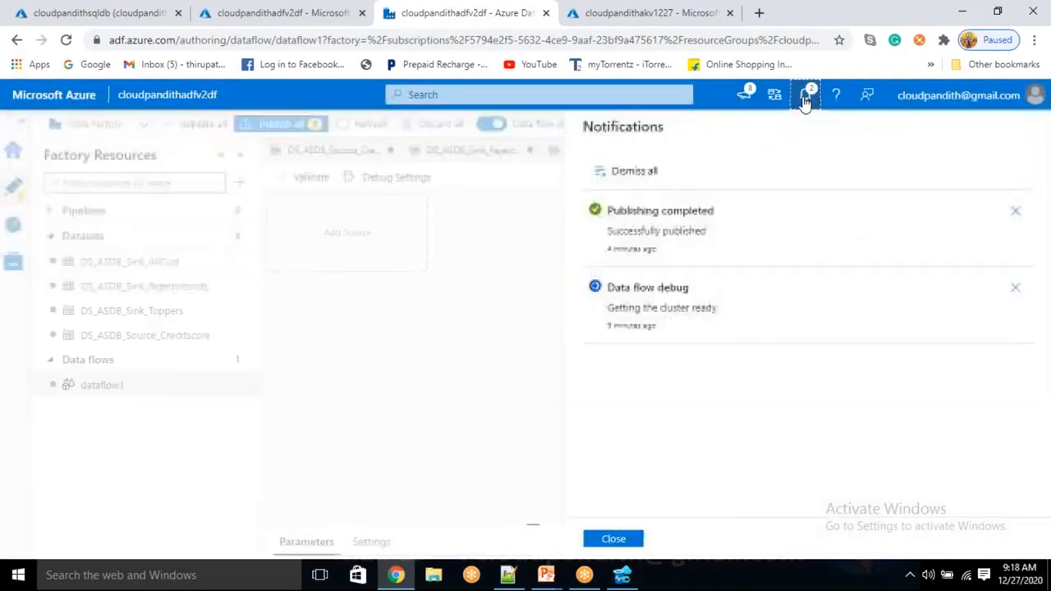
pyautogui.click(806, 97)
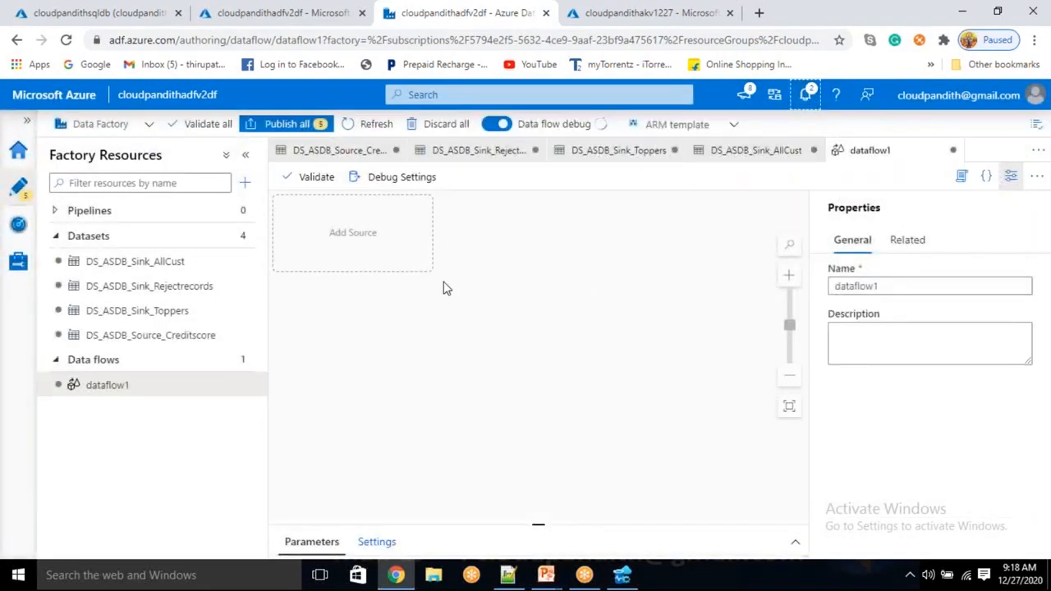
# Add a source with the output stream name creditscoretable and the DS_ASDB_Source_Creditscore dataset to the data flow
pyautogui.click(367, 236)
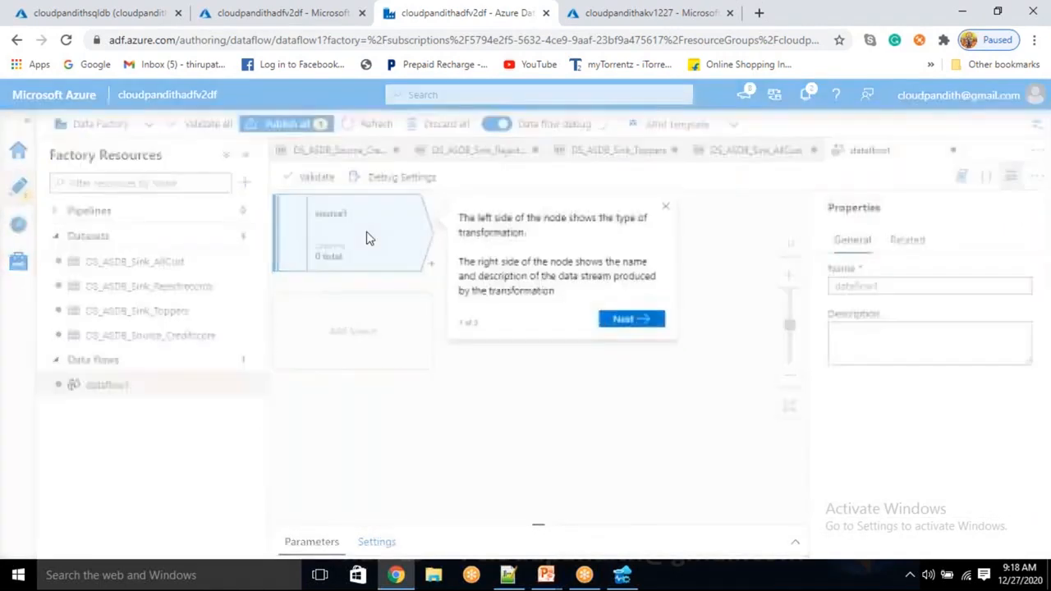
pyautogui.click(666, 209)
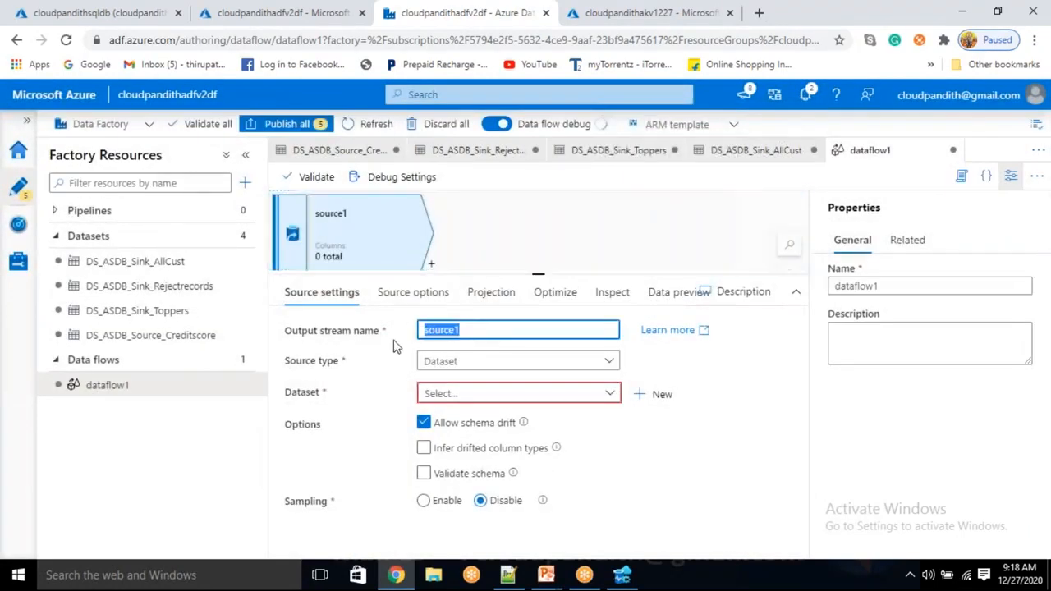
pyautogui.press('BackSpace')
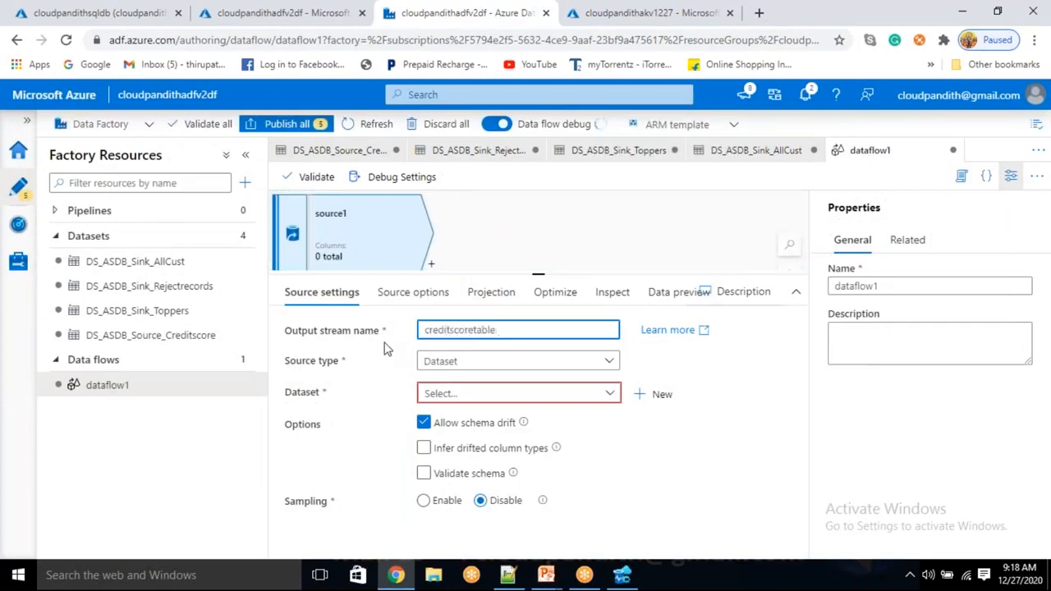
pyautogui.click(587, 394)
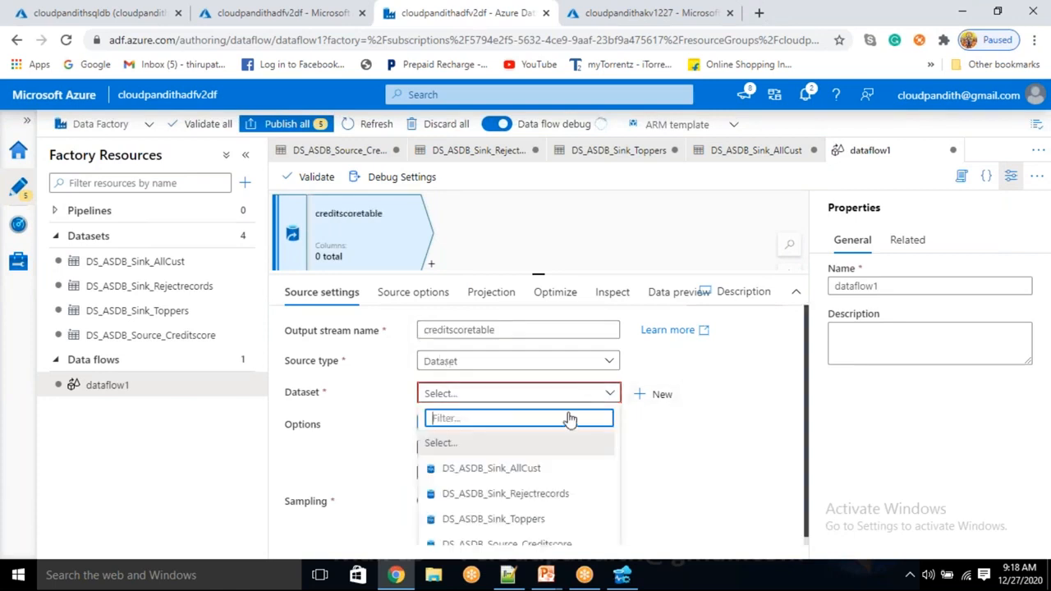
pyautogui.click(518, 543)
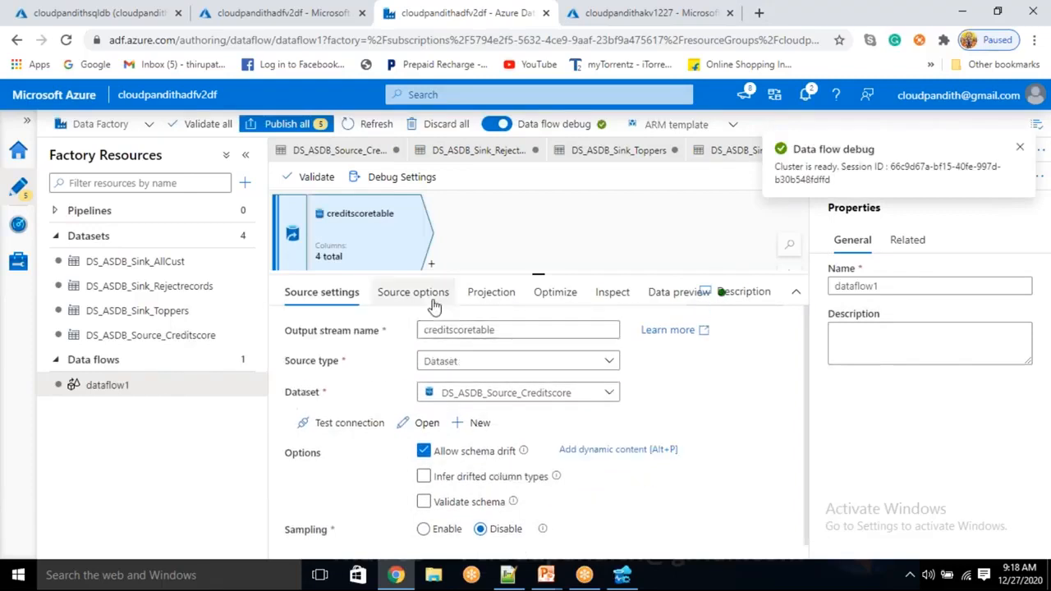
# Review the creditscoretable source's projected column types and load its data preview with the properties pane hidden
pyautogui.click(489, 294)
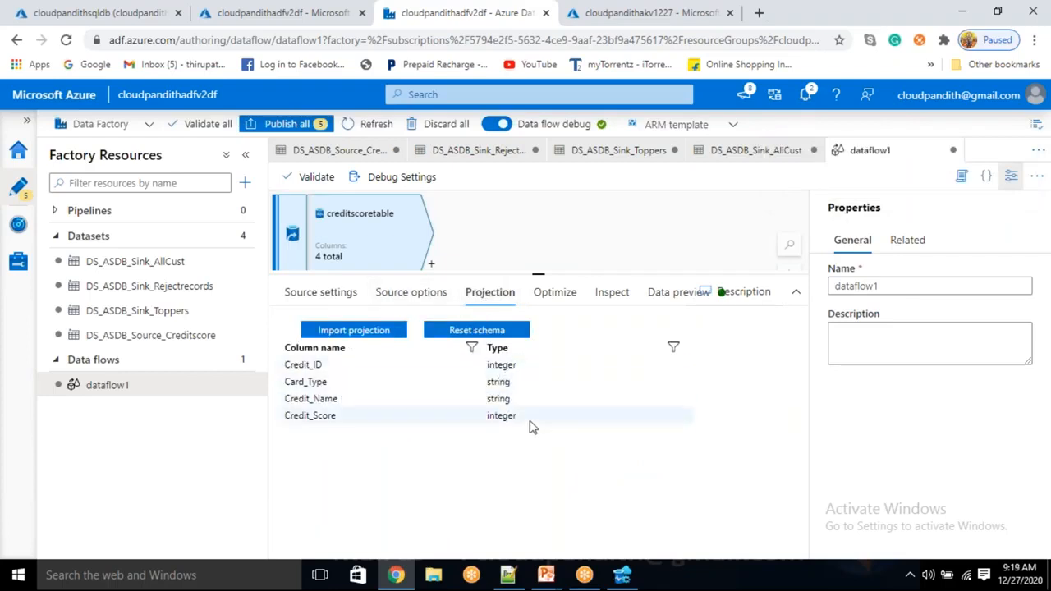
pyautogui.click(1009, 179)
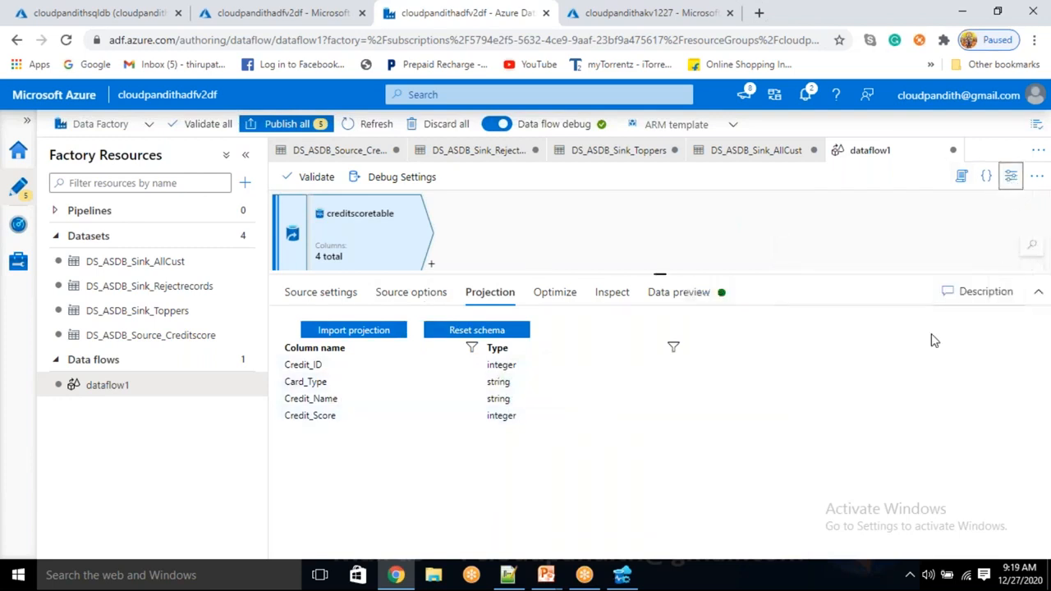
pyautogui.click(682, 292)
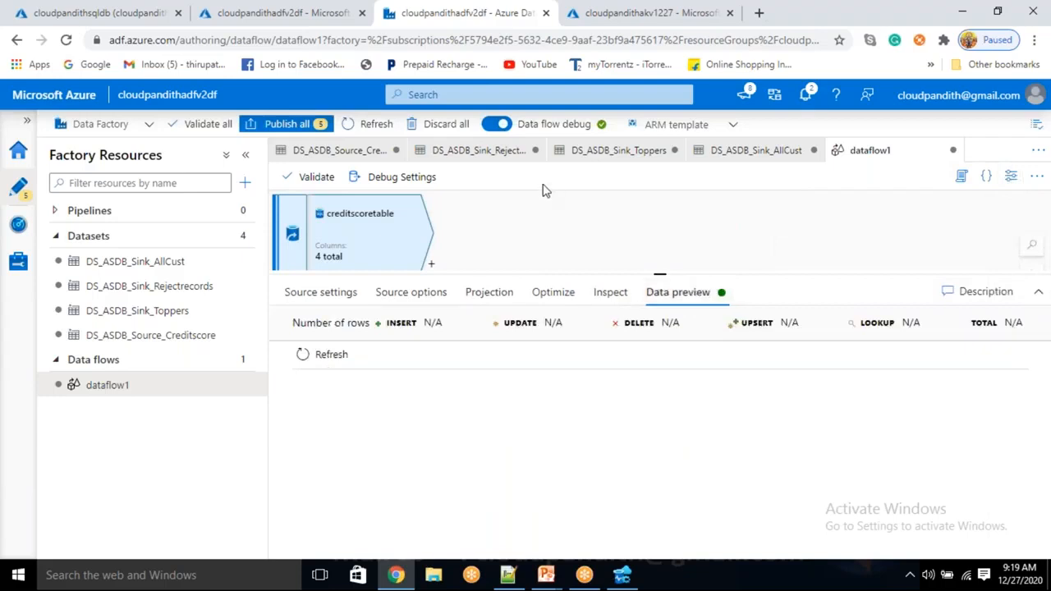
pyautogui.click(337, 359)
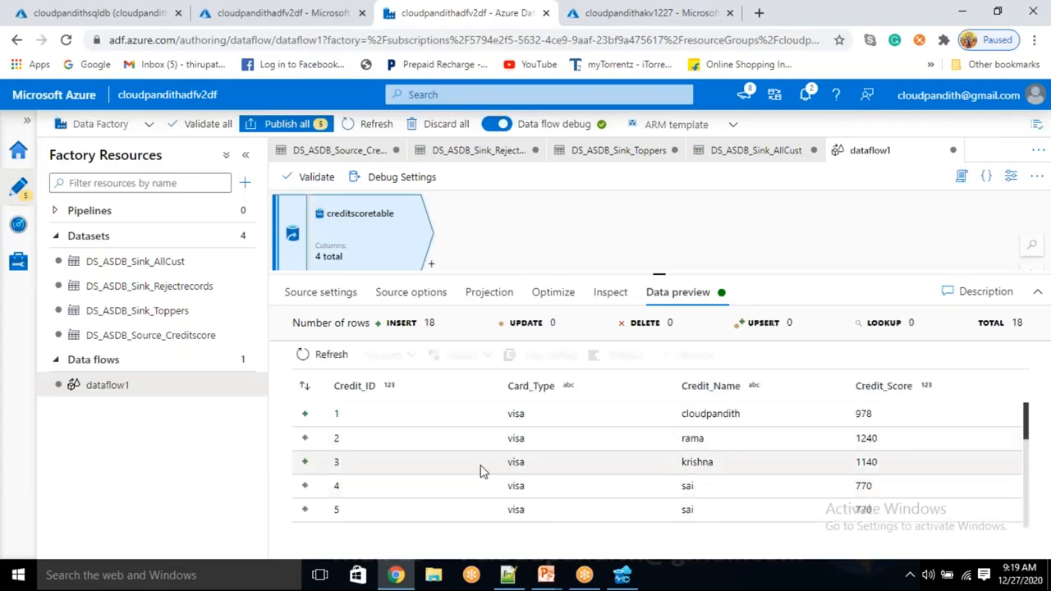
pyautogui.moveTo(981, 323); pyautogui.dragTo(1025, 333)
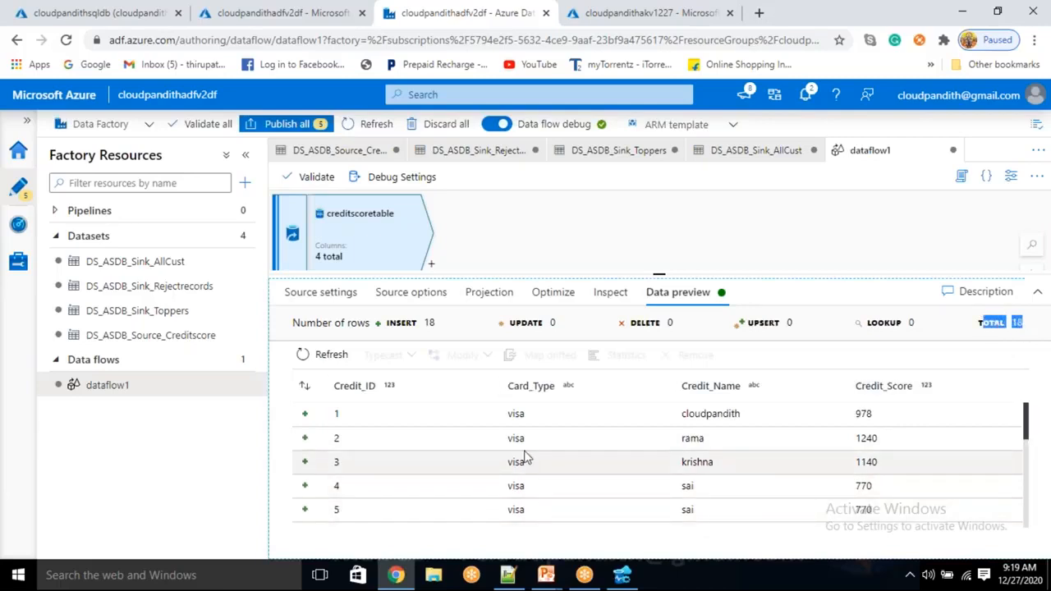
# Examine the creditscoretable preview for repeated credit names and scores among the visa and Master rows
pyautogui.moveTo(498, 491); pyautogui.dragTo(705, 502)
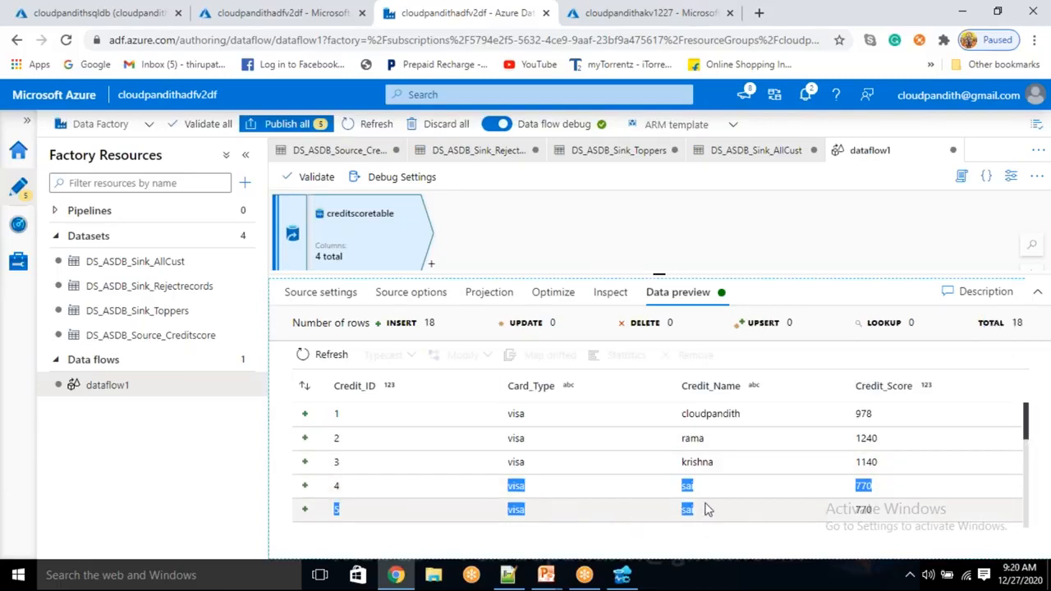
pyautogui.scroll(-1, 705, 502)
pyautogui.click(530, 460)
pyautogui.moveTo(532, 458); pyautogui.dragTo(607, 485)
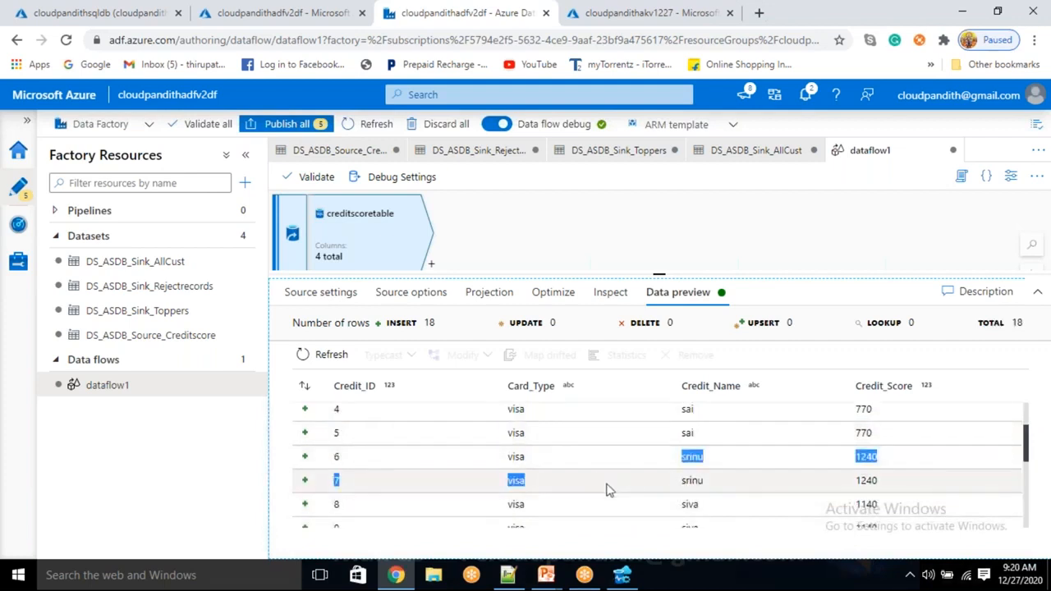
pyautogui.scroll(-1, 607, 486)
pyautogui.moveTo(542, 429); pyautogui.dragTo(580, 460)
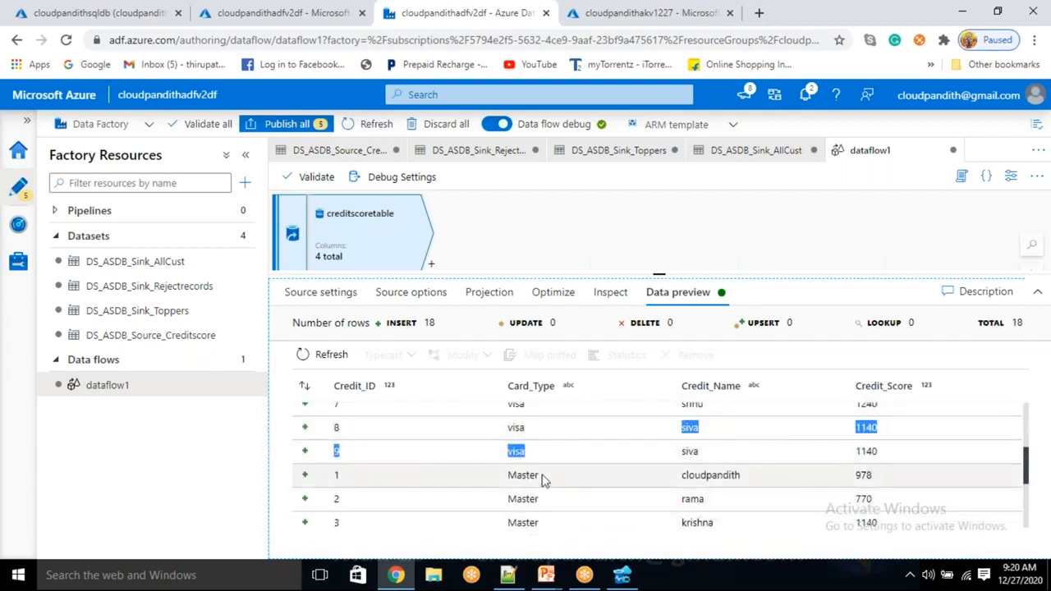
pyautogui.scroll(-3, 542, 480)
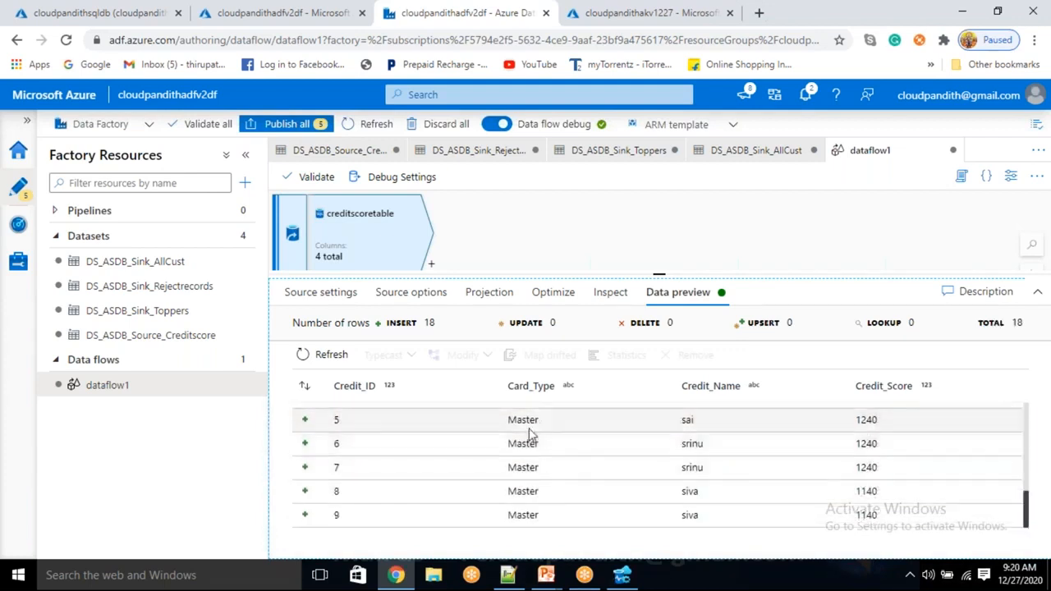
pyautogui.scroll(3, 529, 432)
pyautogui.moveTo(535, 484); pyautogui.dragTo(565, 519)
pyautogui.scroll(-3, 571, 505)
pyautogui.moveTo(591, 443); pyautogui.dragTo(600, 512)
pyautogui.scroll(5, 610, 510)
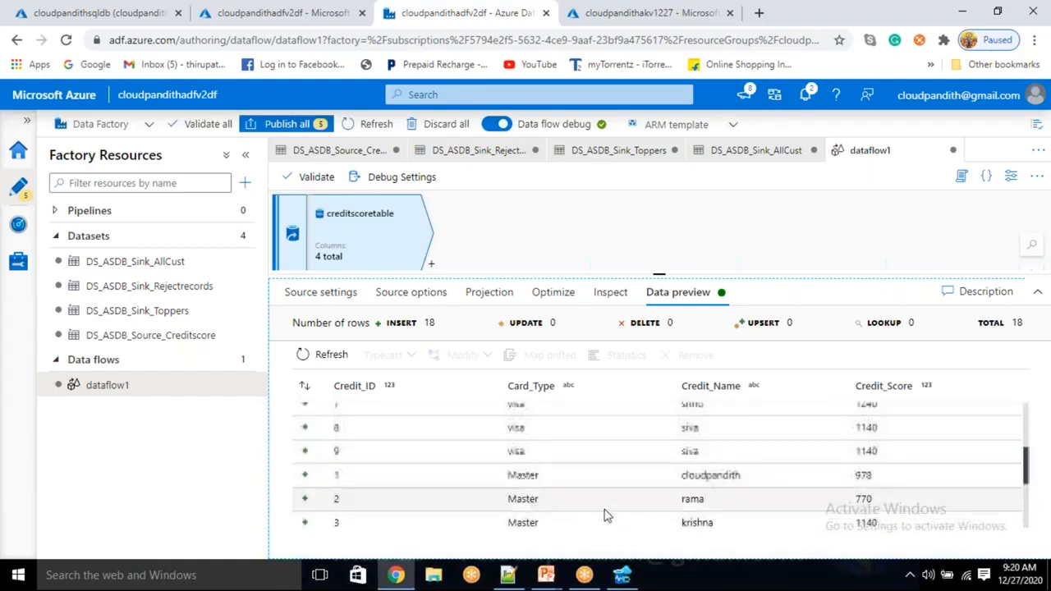
# Add a Window transformation after the creditscoretable source and display its settings
pyautogui.moveTo(659, 277); pyautogui.dragTo(658, 394)
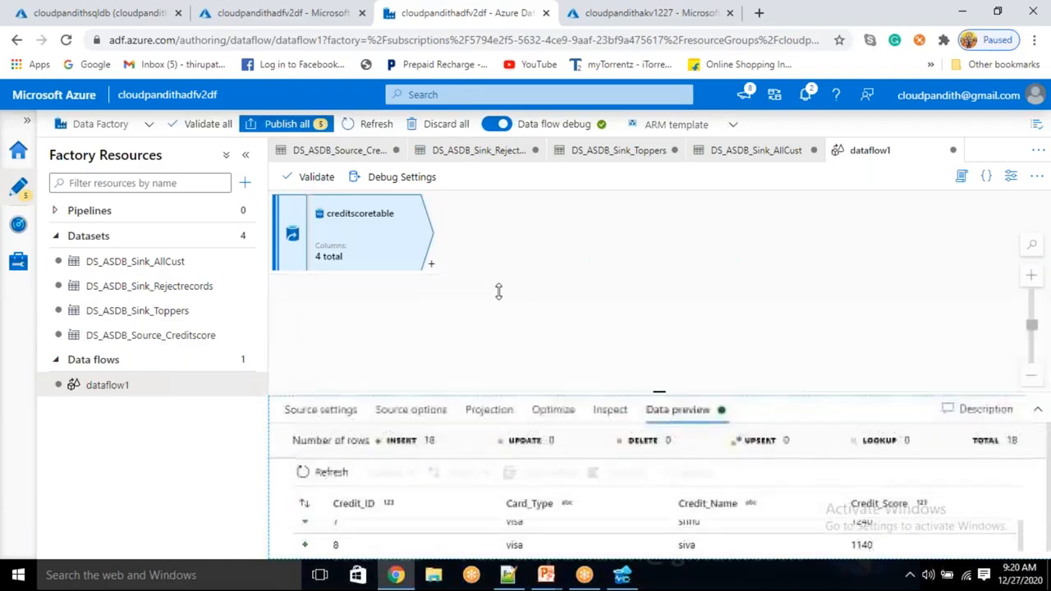
pyautogui.click(431, 264)
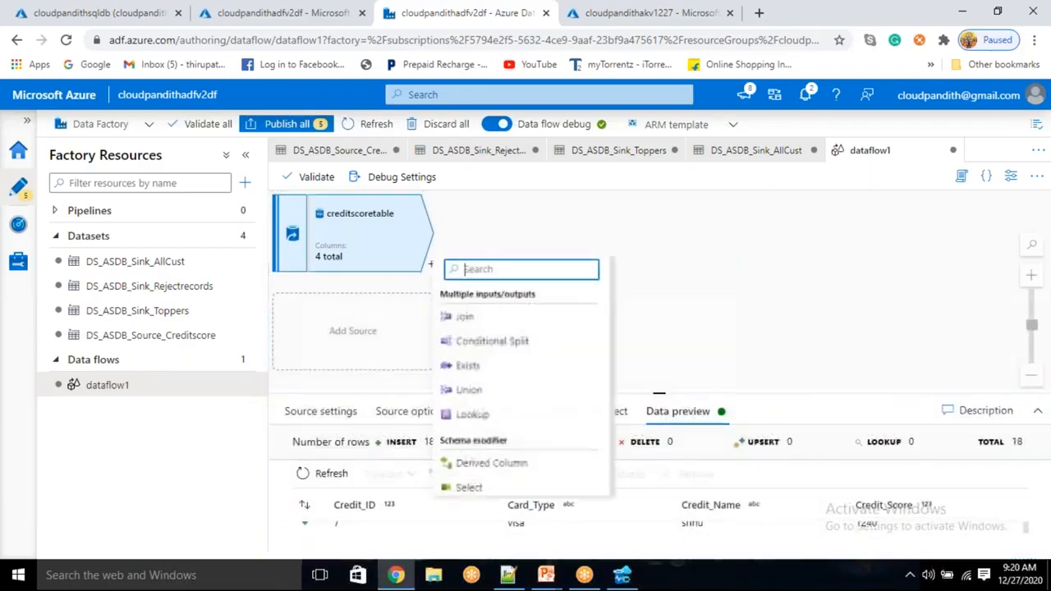
pyautogui.scroll(-1, 509, 411)
pyautogui.scroll(1, 509, 418)
pyautogui.scroll(-1, 509, 423)
pyautogui.scroll(1, 510, 428)
pyautogui.scroll(-3, 509, 427)
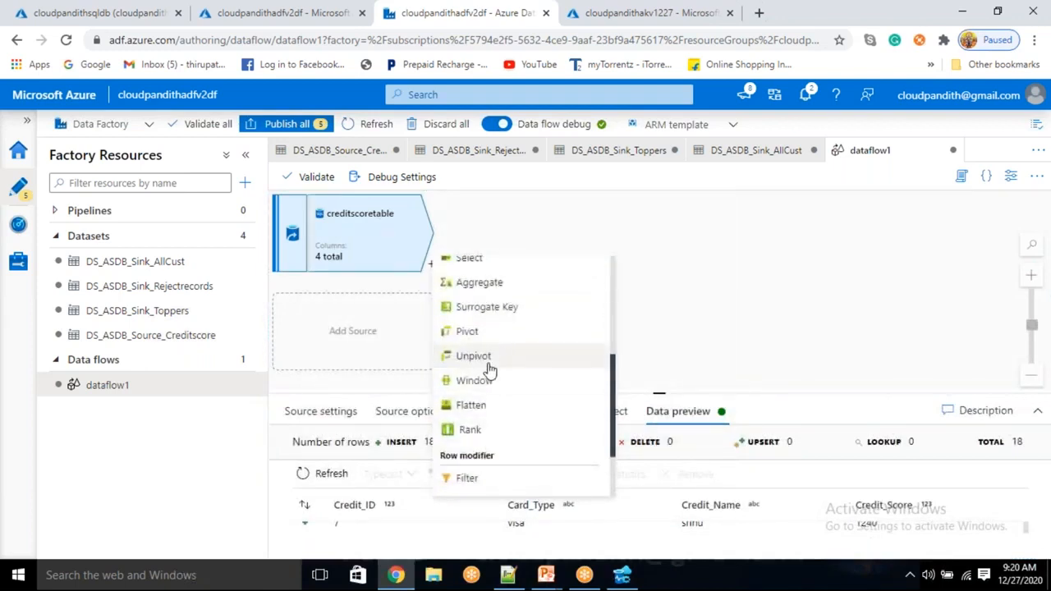
pyautogui.click(487, 382)
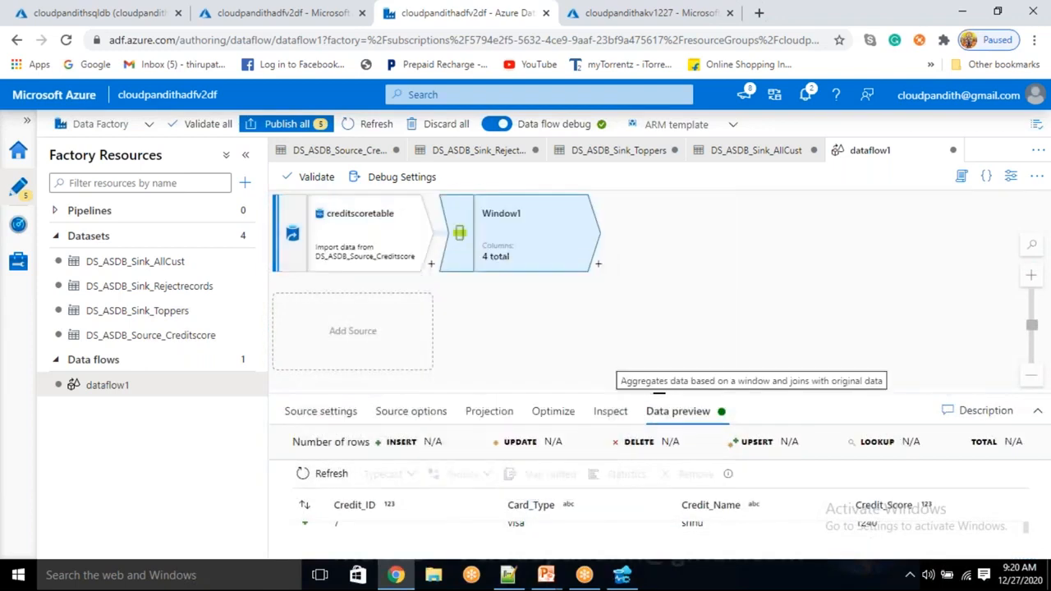
pyautogui.moveTo(665, 391); pyautogui.dragTo(664, 318)
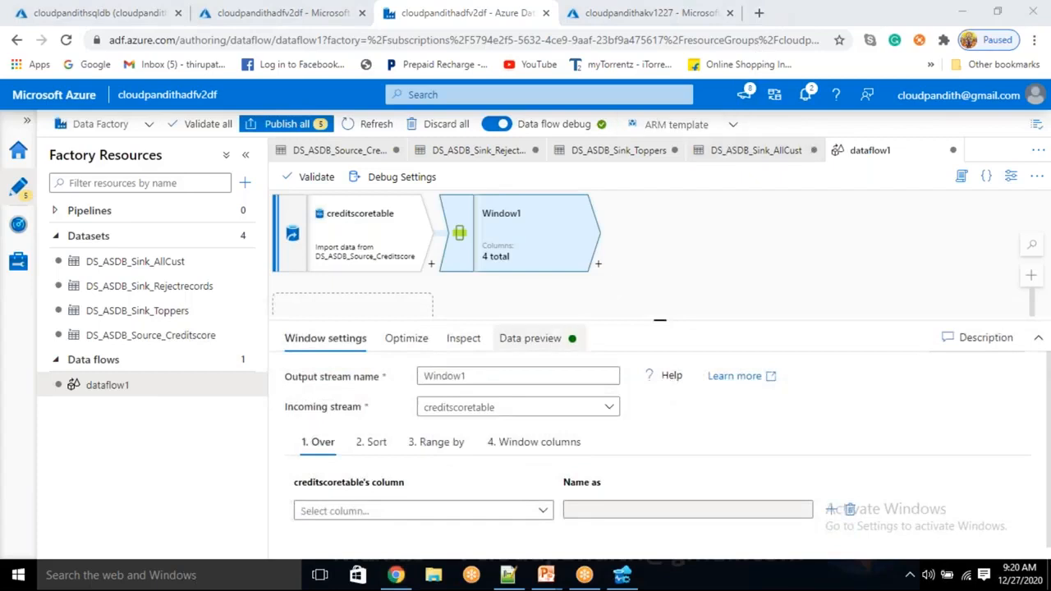
# Try to name the window transformation's output stream Window_GenerateRowNumber
pyautogui.click(492, 376)
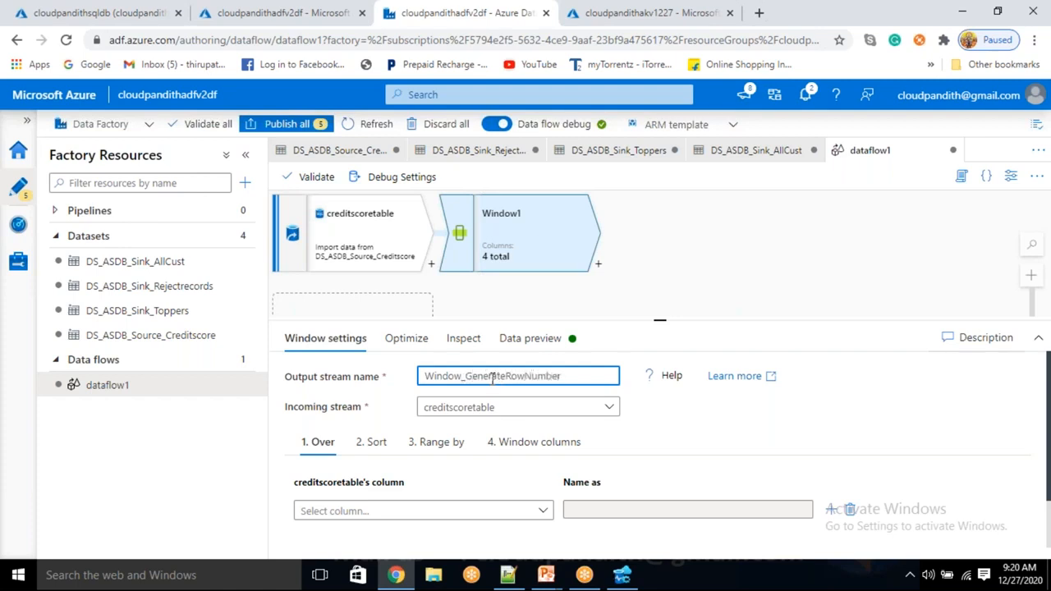
pyautogui.click(639, 293)
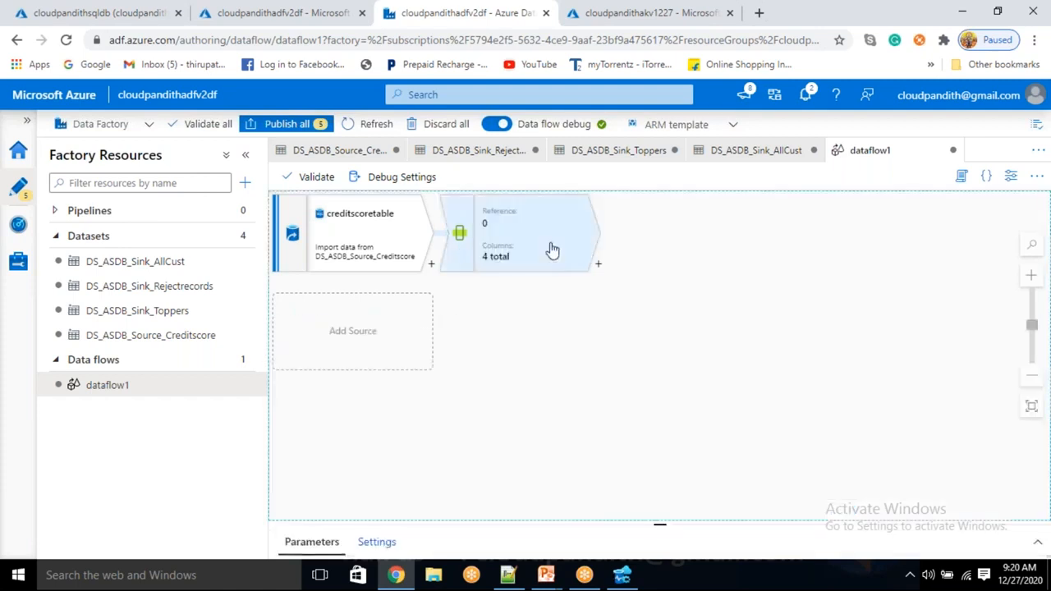
pyautogui.click(552, 242)
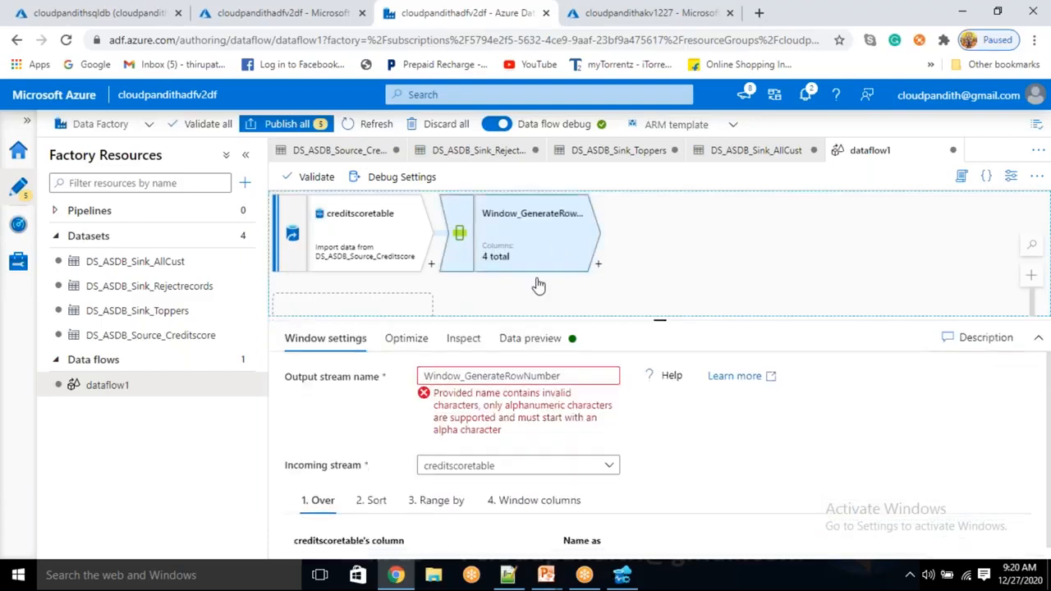
# Rename the window transformation's output stream as windowRowNumber and reopen its settings
pyautogui.click(466, 376)
pyautogui.press('BackSpace')
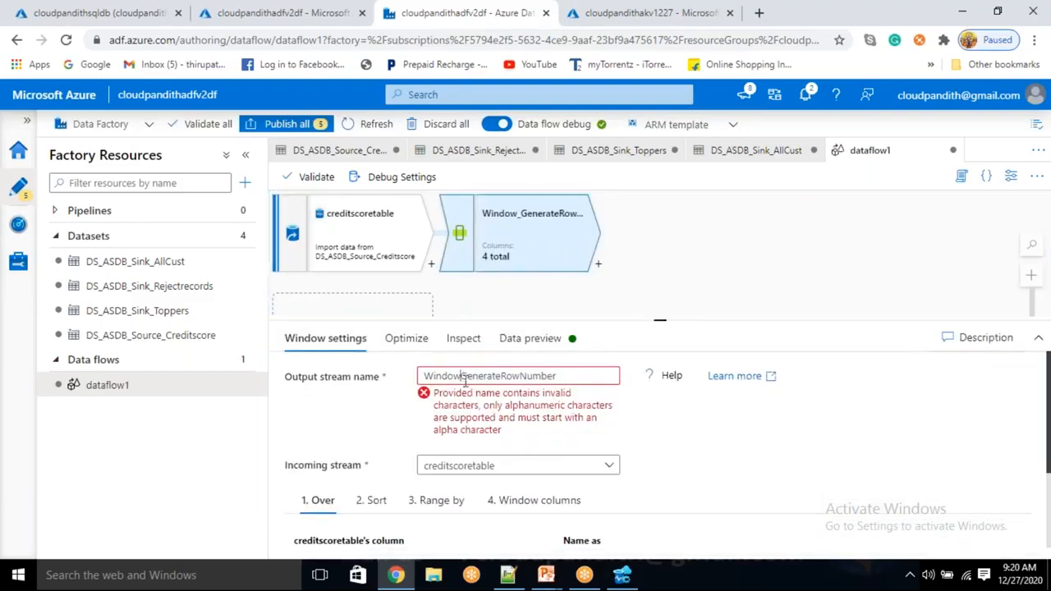
pyautogui.hotkey('shift', 'Home')
pyautogui.press('BackSpace')
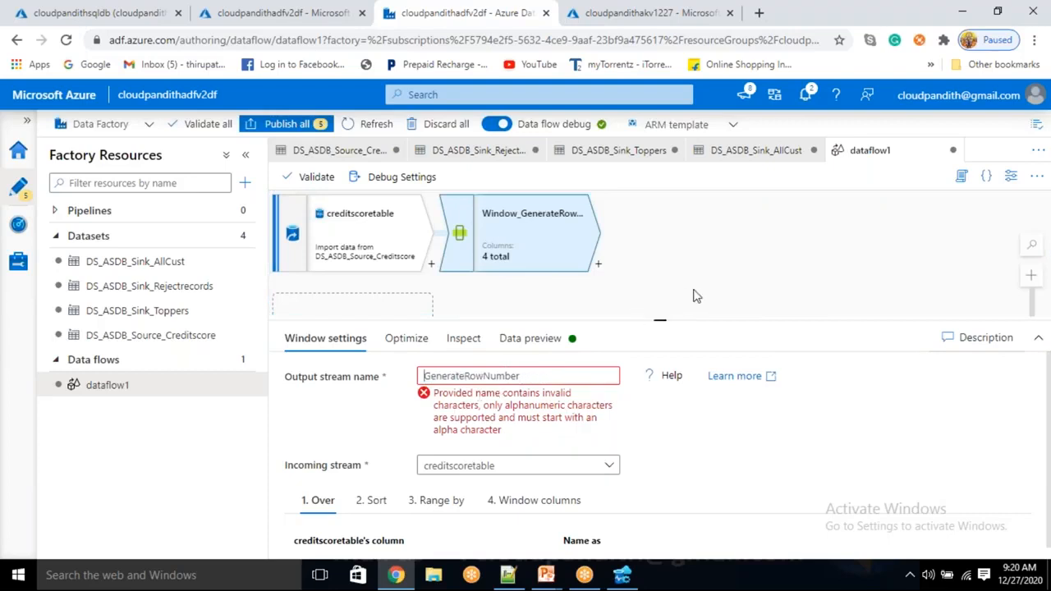
pyautogui.moveTo(664, 318); pyautogui.dragTo(662, 295)
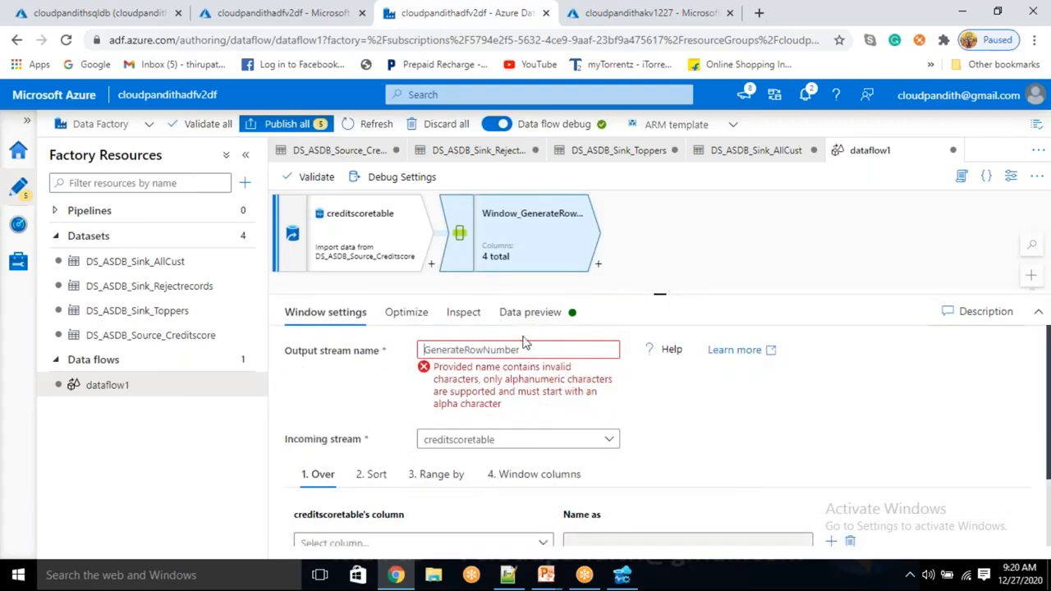
pyautogui.write('window')
pyautogui.write('_')
pyautogui.press('BackSpace')
pyautogui.press('BackSpace')
pyautogui.press('BackSpace')
pyautogui.press('BackSpace')
pyautogui.press('BackSpace')
pyautogui.press('BackSpace')
pyautogui.press('BackSpace')
pyautogui.press('BackSpace')
pyautogui.press('BackSpace')
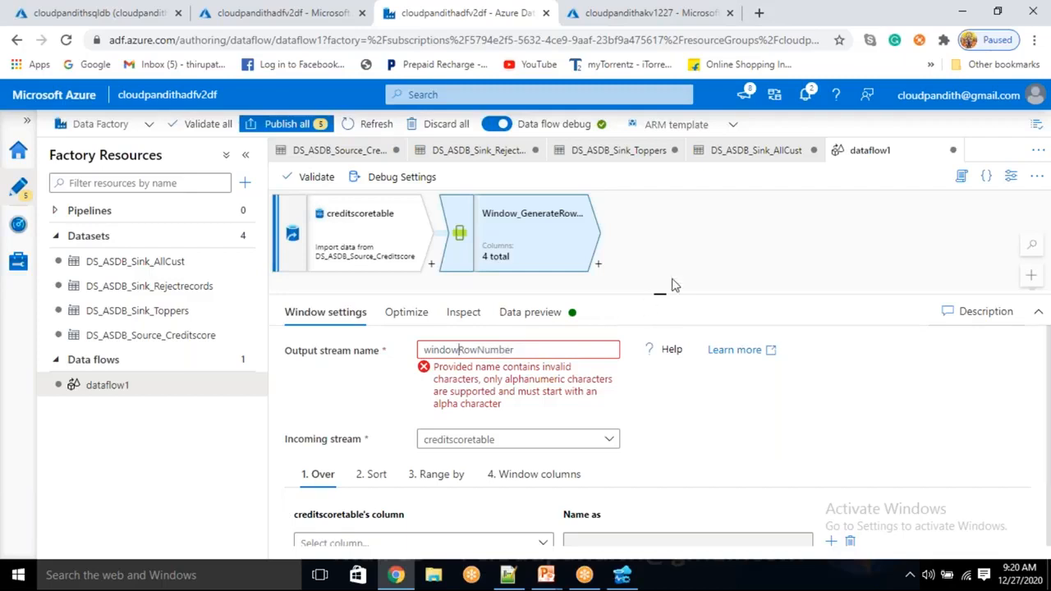
pyautogui.click(731, 237)
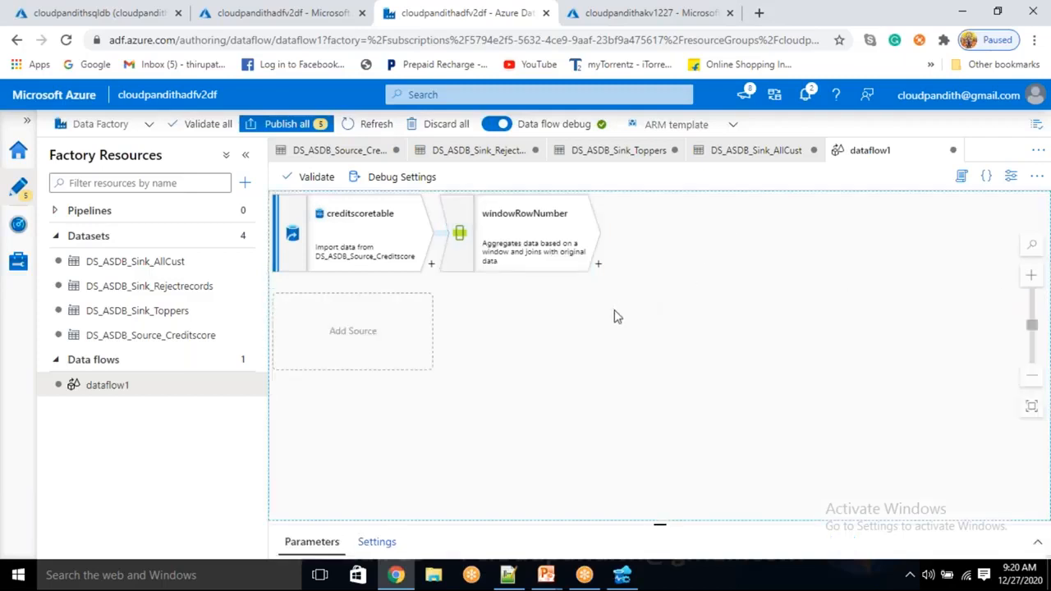
pyautogui.click(536, 231)
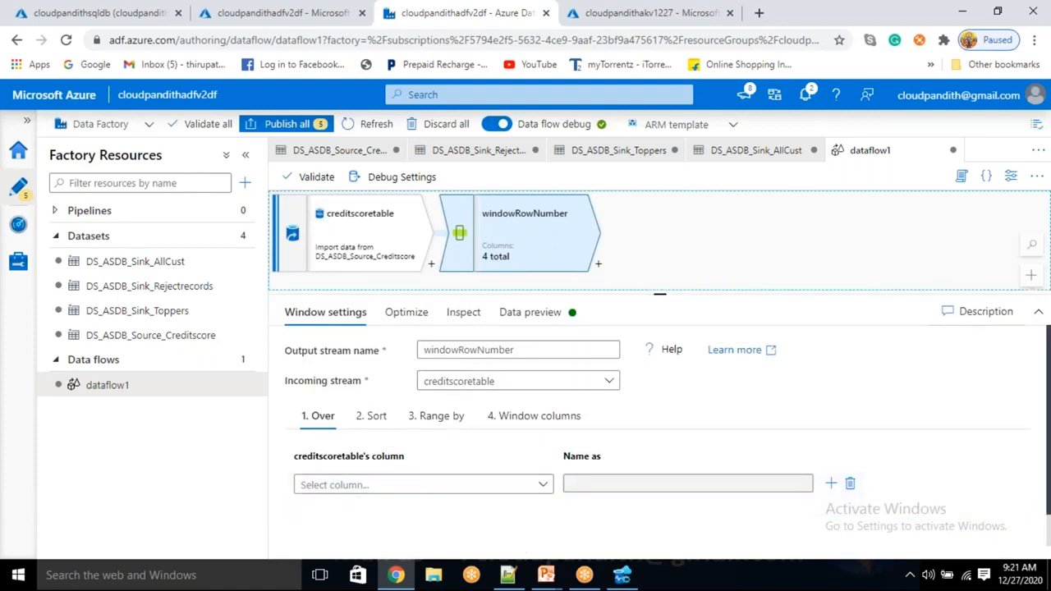
# Set the window's Over columns to Credit_Score, Card_Type and Credit_Name, with the settings pane expanded
pyautogui.click(541, 487)
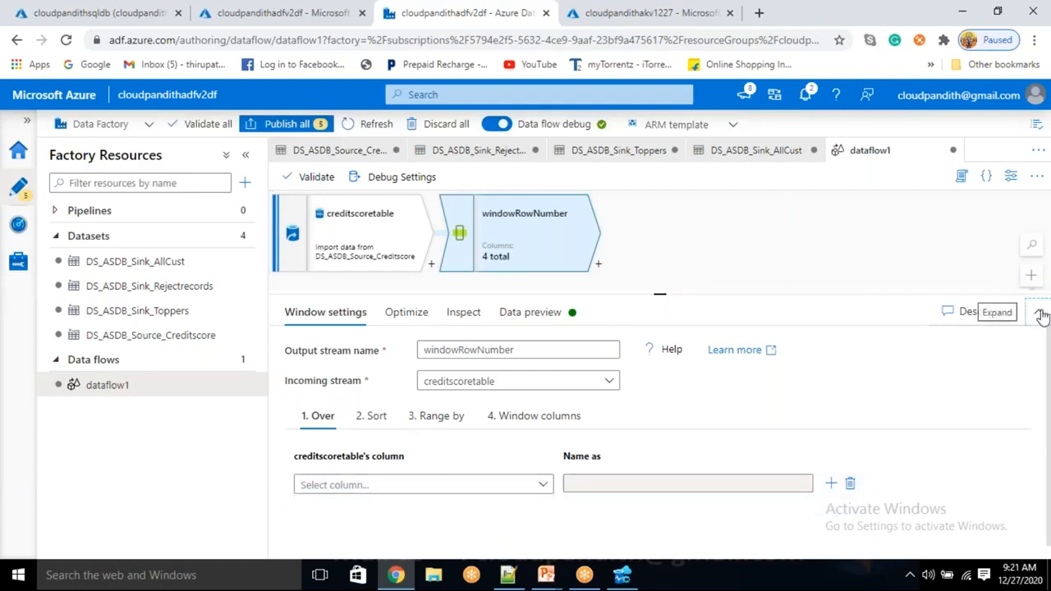
pyautogui.click(1041, 317)
pyautogui.click(539, 384)
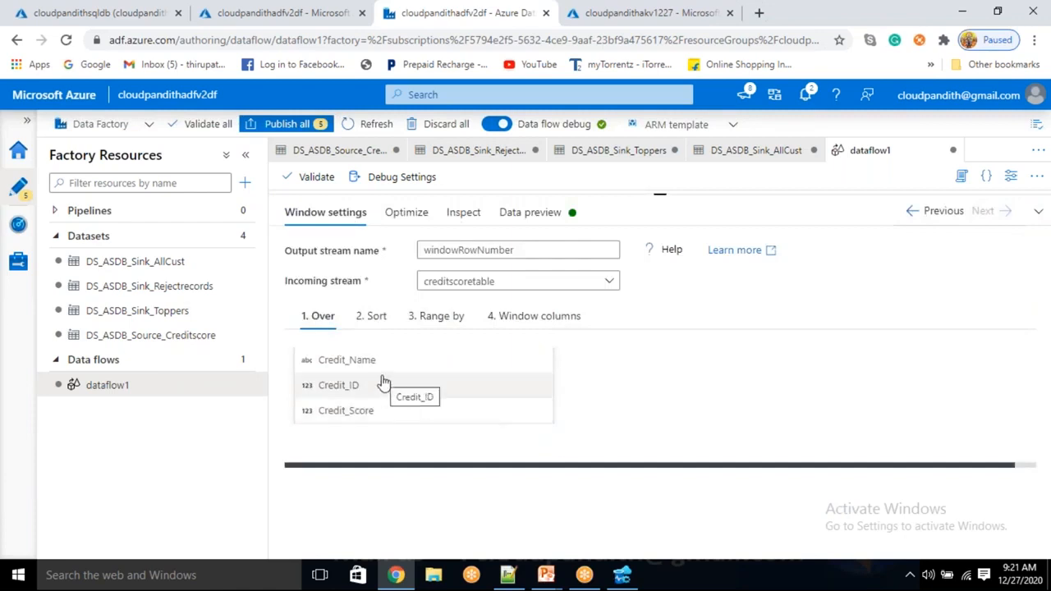
pyautogui.click(353, 413)
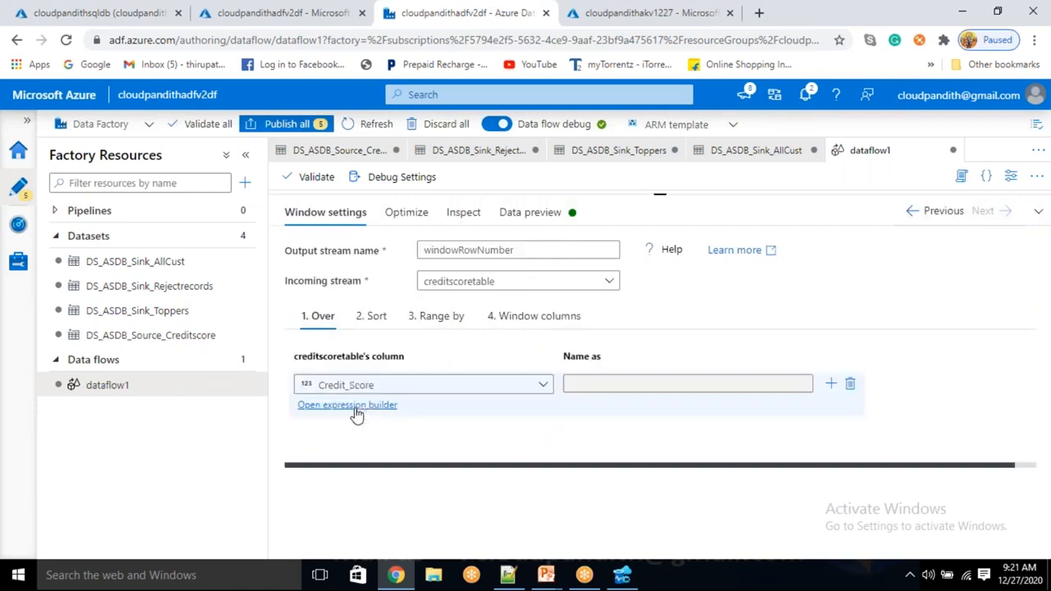
pyautogui.click(831, 383)
pyautogui.click(432, 421)
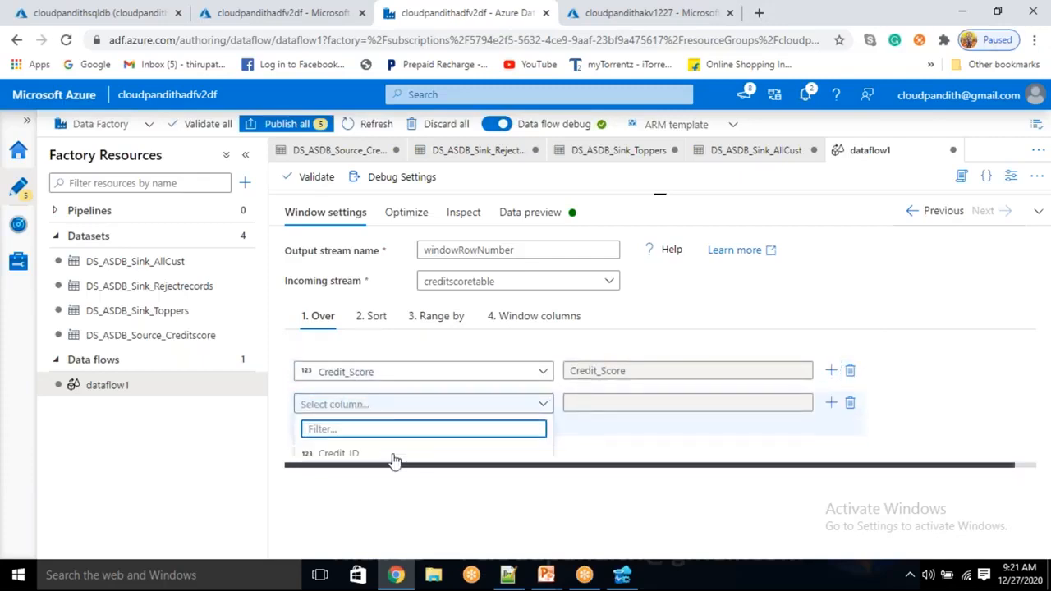
pyautogui.click(370, 423)
pyautogui.click(829, 415)
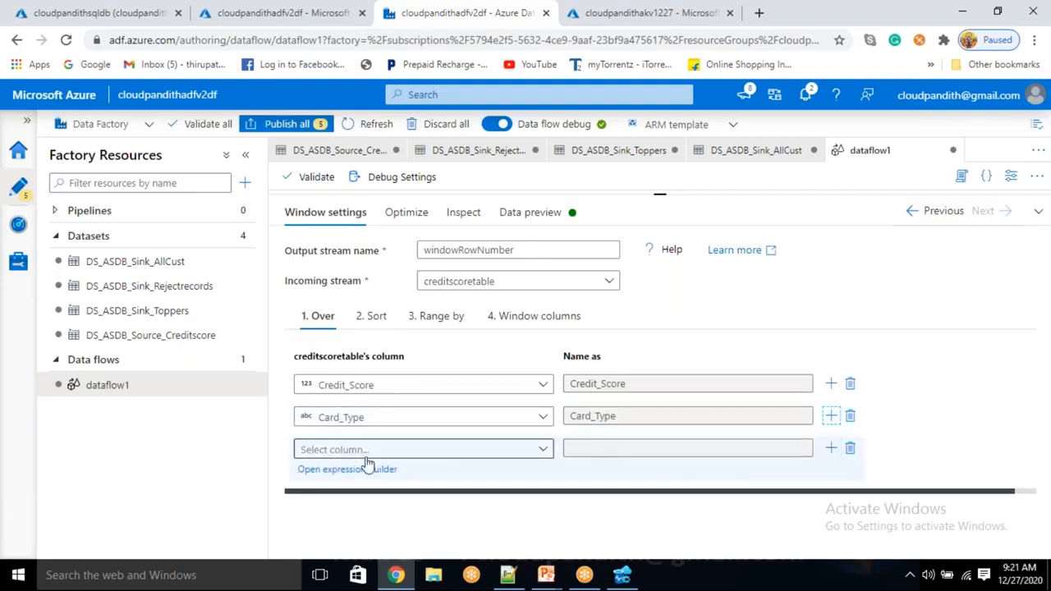
pyautogui.click(367, 449)
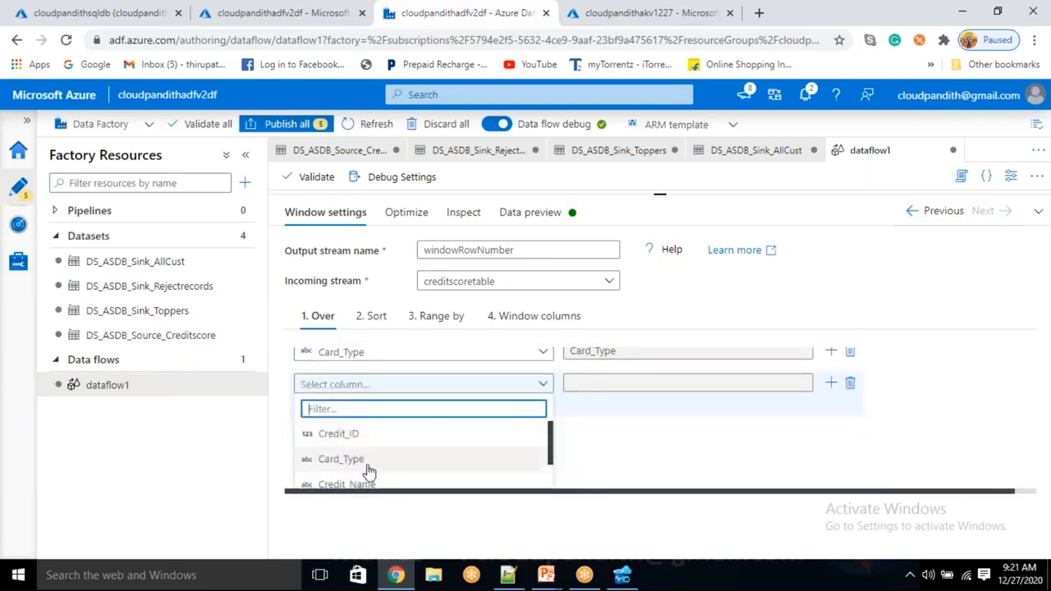
pyautogui.scroll(-1, 378, 462)
pyautogui.scroll(1, 377, 462)
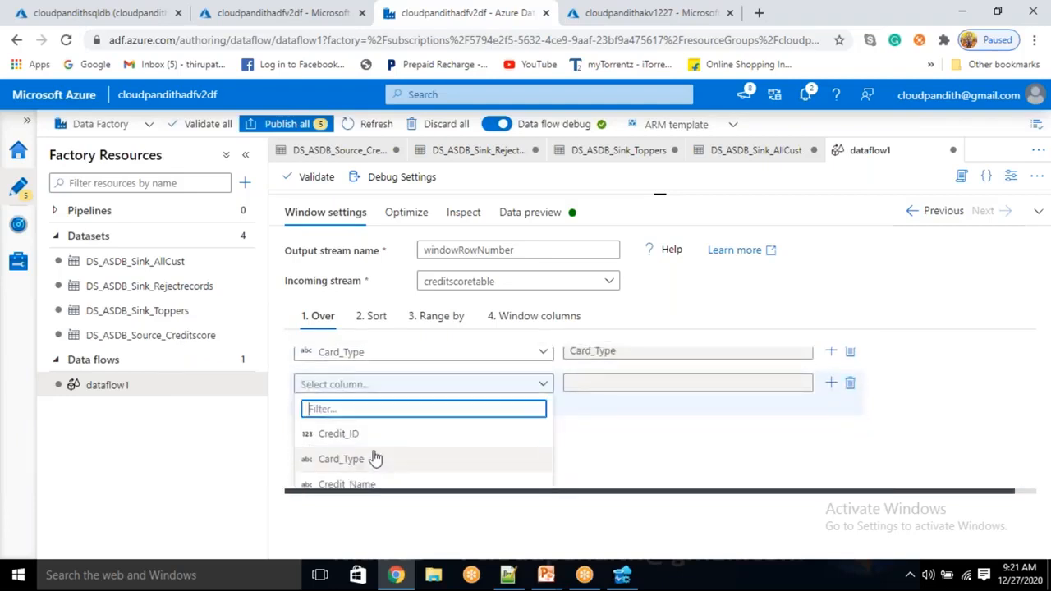
pyautogui.click(415, 483)
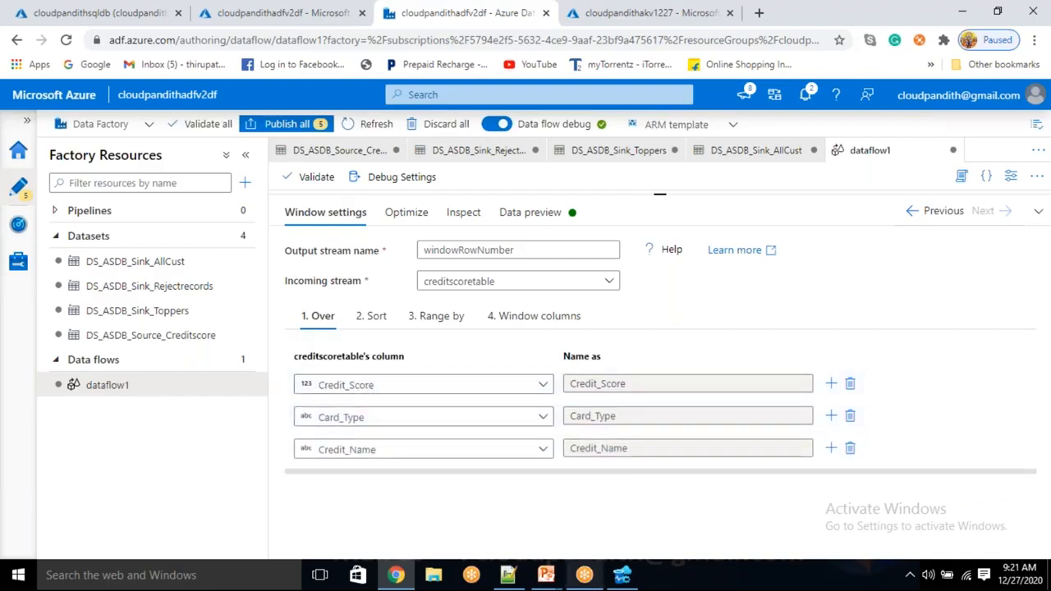
# Switch to Azure Data Studio and undo the edits in SQLQuery_1 back to the CLOUDPANDITHCTE query with ROW_NUMBER, rank and dense_rank
pyautogui.click(622, 575)
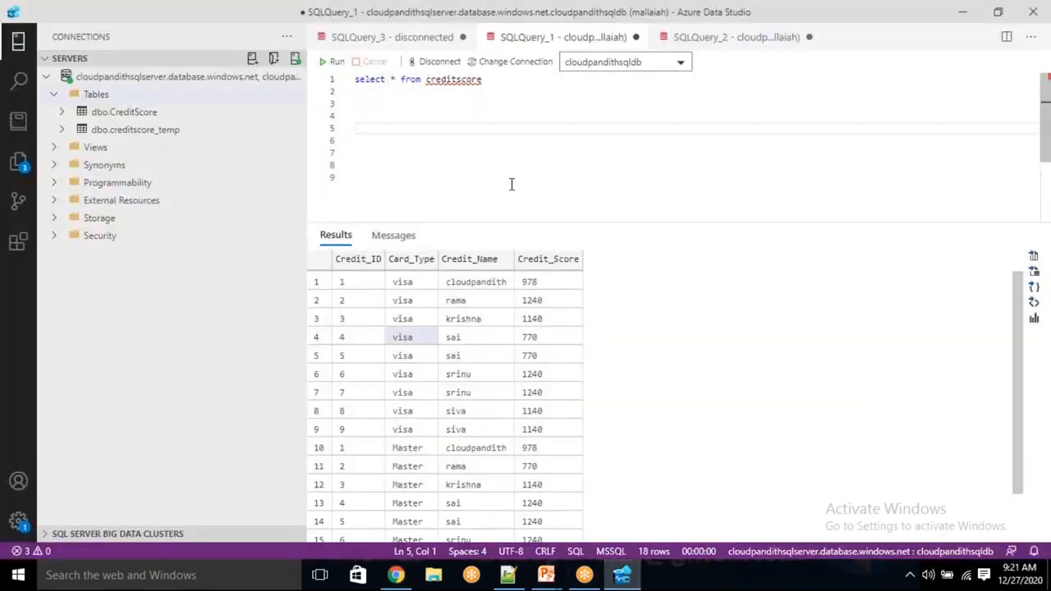
pyautogui.scroll(-1, 521, 162)
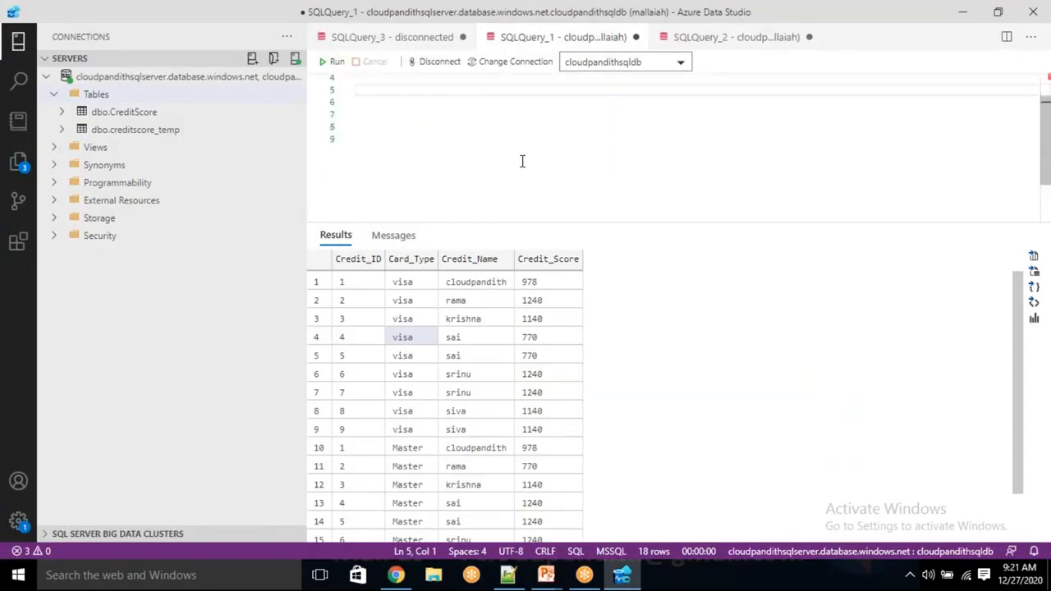
pyautogui.scroll(1, 521, 160)
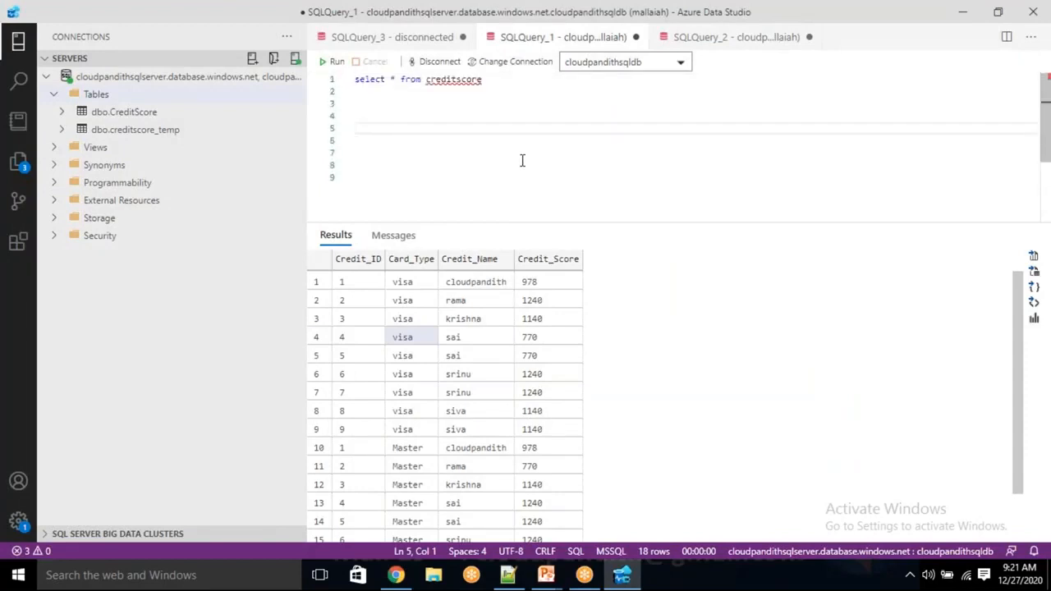
pyautogui.hotkey('ctrl', 'z')
pyautogui.hotkey('ctrl', 'z')
pyautogui.hotkey('ctrl', 'z')
pyautogui.hotkey('ctrl', 'z')
pyautogui.hotkey('ctrl', 'z')
pyautogui.hotkey('ctrl', 'z')
pyautogui.hotkey('ctrl', 'z')
pyautogui.hotkey('ctrl', 'z')
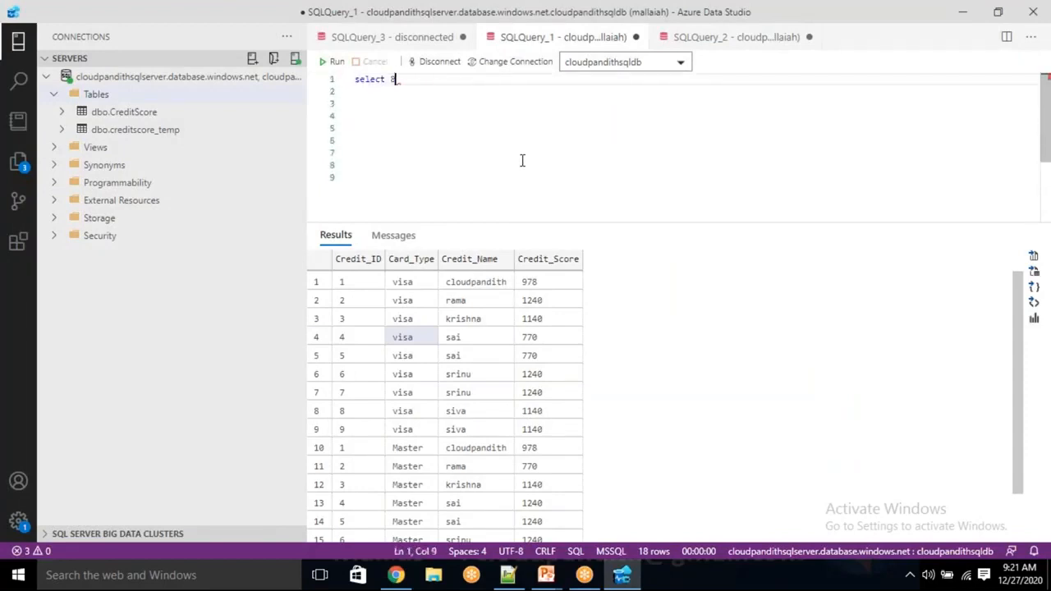
pyautogui.hotkey('ctrl', 'z')
pyautogui.click(521, 160)
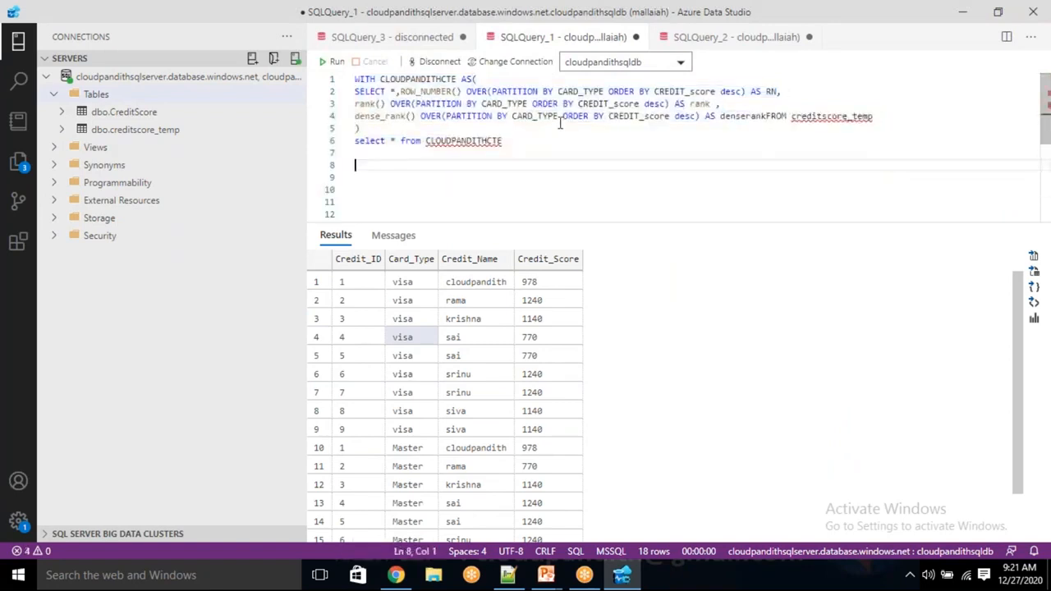
# Undo the edits in SQLQuery_1 back to ROW_NUMBER partitioned by CARD_TYPE, CREDIT_NAME and CREDIT_SCORE, then highlight CREDIT_NAME and CREDIT_SCORE
pyautogui.hotkey('ctrl', 'z')
pyautogui.hotkey('ctrl', 'z')
pyautogui.hotkey('ctrl', 'z')
pyautogui.hotkey('ctrl', 'z')
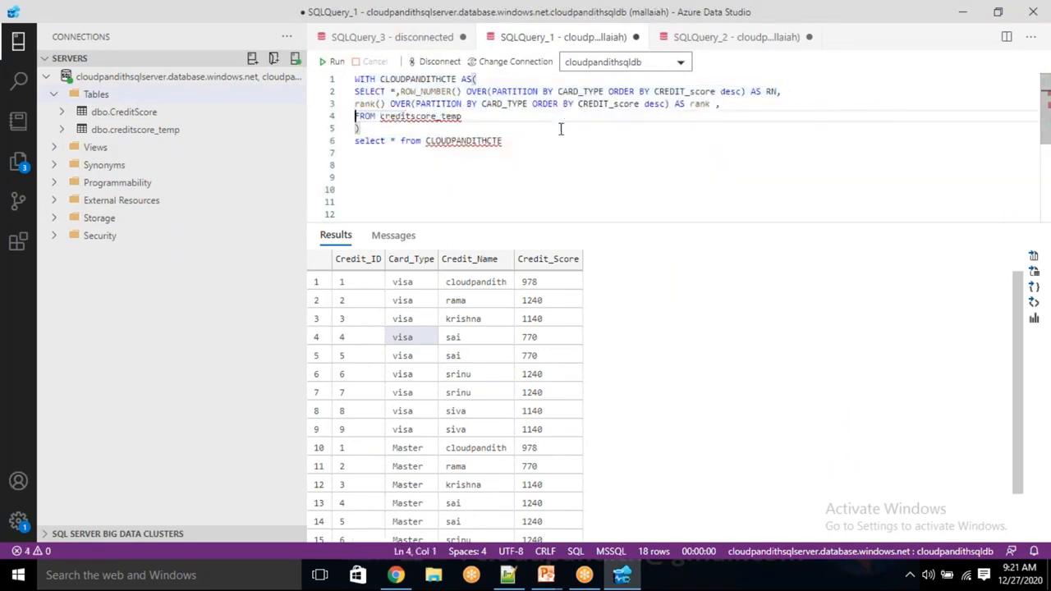
pyautogui.hotkey('ctrl', 'z')
pyautogui.hotkey('ctrl', 'z')
pyautogui.hotkey('ctrl', 'z')
pyautogui.hotkey('ctrl', 'z')
pyautogui.hotkey('ctrl', 'z')
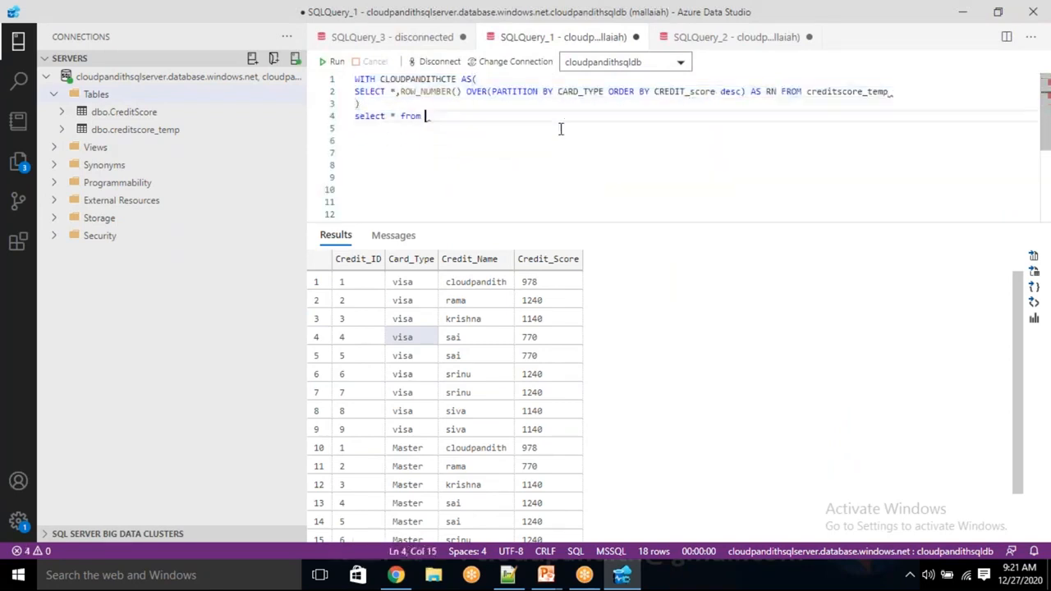
pyautogui.hotkey('ctrl', 'z')
pyautogui.hotkey('ctrl', 'z')
pyautogui.hotkey('ctrl', 'z')
pyautogui.hotkey('ctrl', 'z')
pyautogui.hotkey('ctrl', 'z')
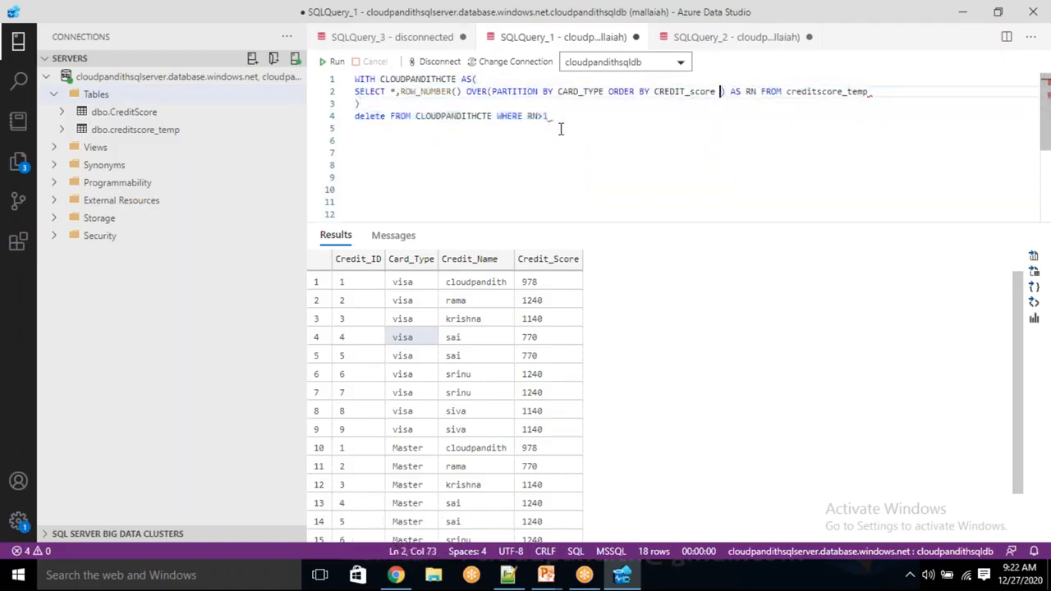
pyautogui.hotkey('ctrl', 'z')
pyautogui.hotkey('ctrl', 'z')
pyautogui.hotkey('ctrl', 'z')
pyautogui.hotkey('ctrl', 'z')
pyautogui.hotkey('ctrl', 'z')
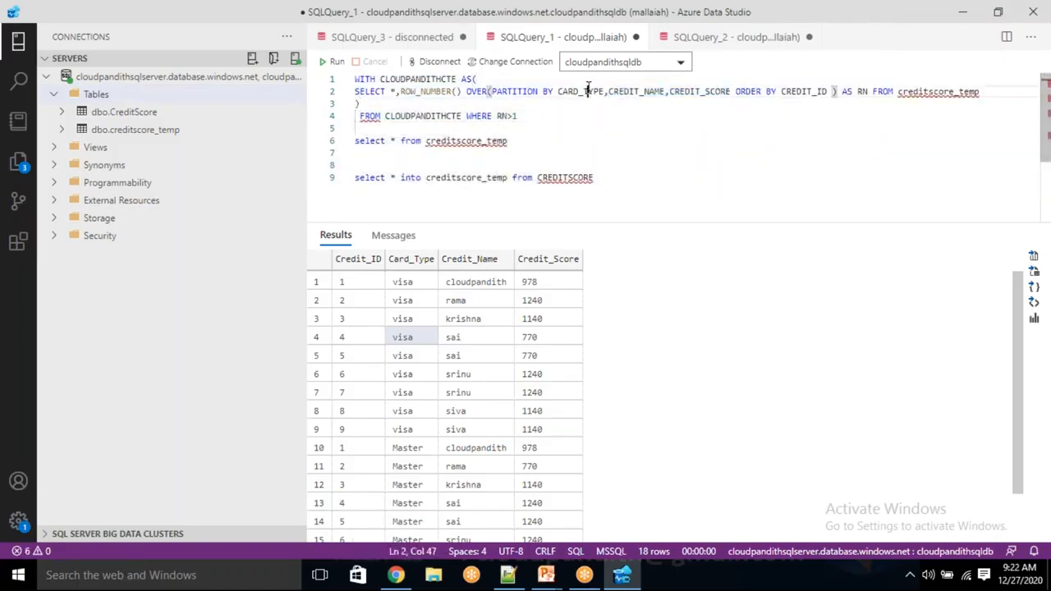
pyautogui.doubleClick(655, 94)
pyautogui.doubleClick(682, 94)
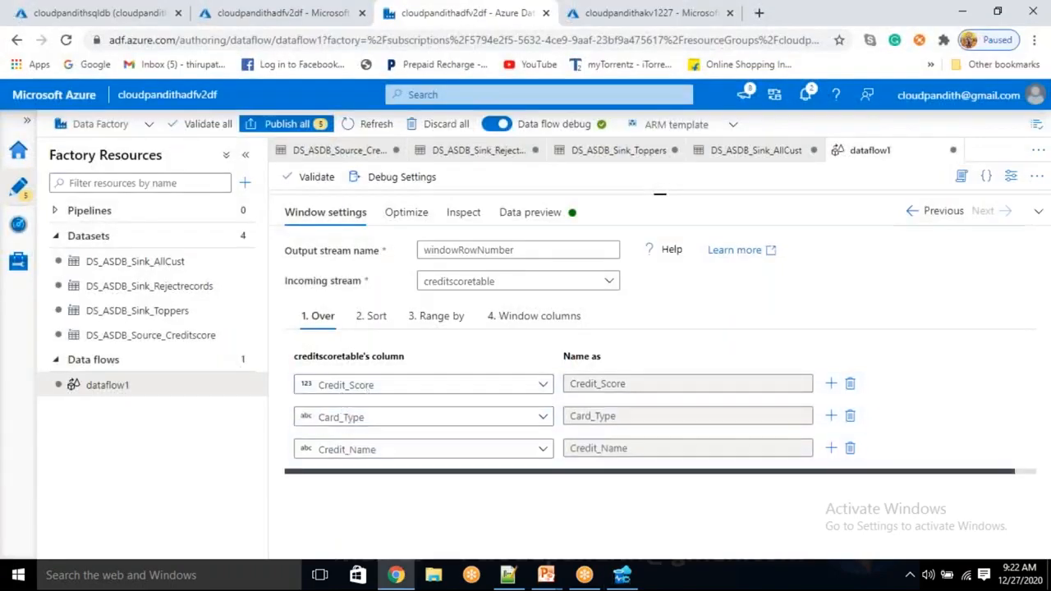
# Switch back to Azure Data Factory and sort windowRowNumber by Credit_ID in ascending order, keeping the unbounded range
pyautogui.click(380, 322)
pyautogui.click(468, 379)
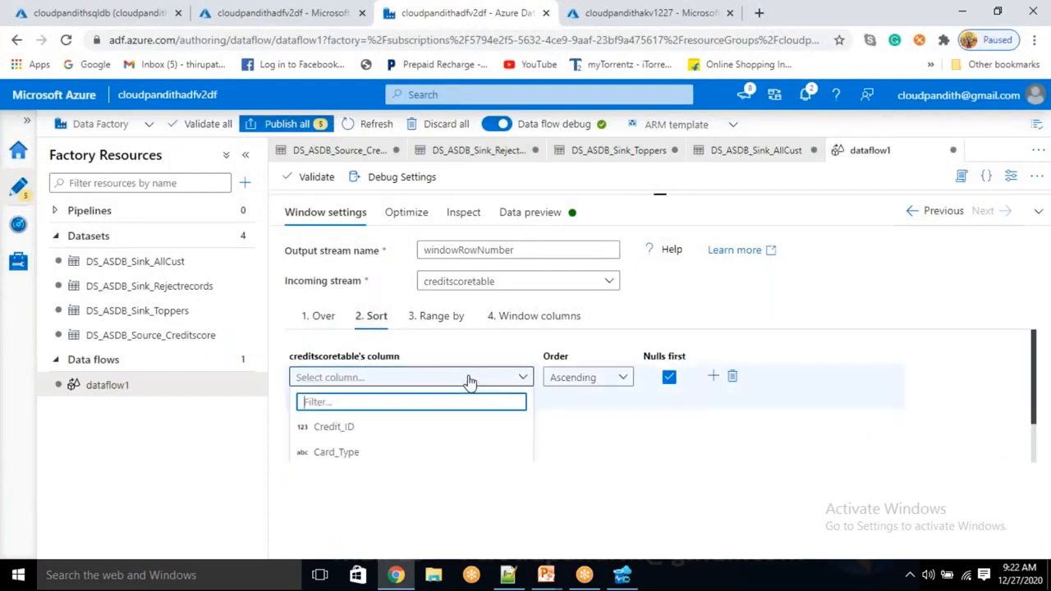
pyautogui.click(381, 431)
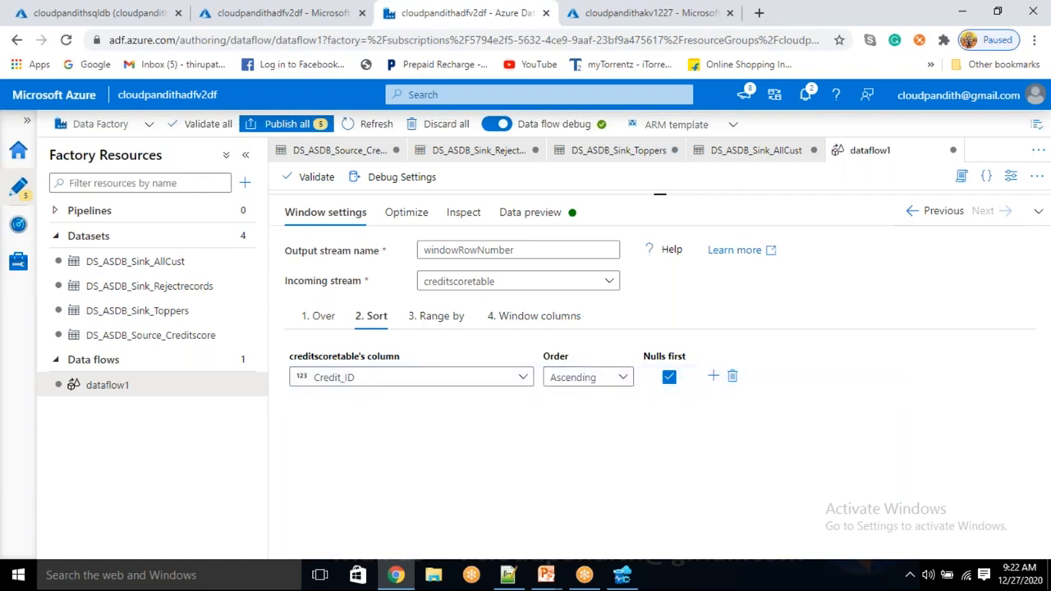
pyautogui.click(435, 315)
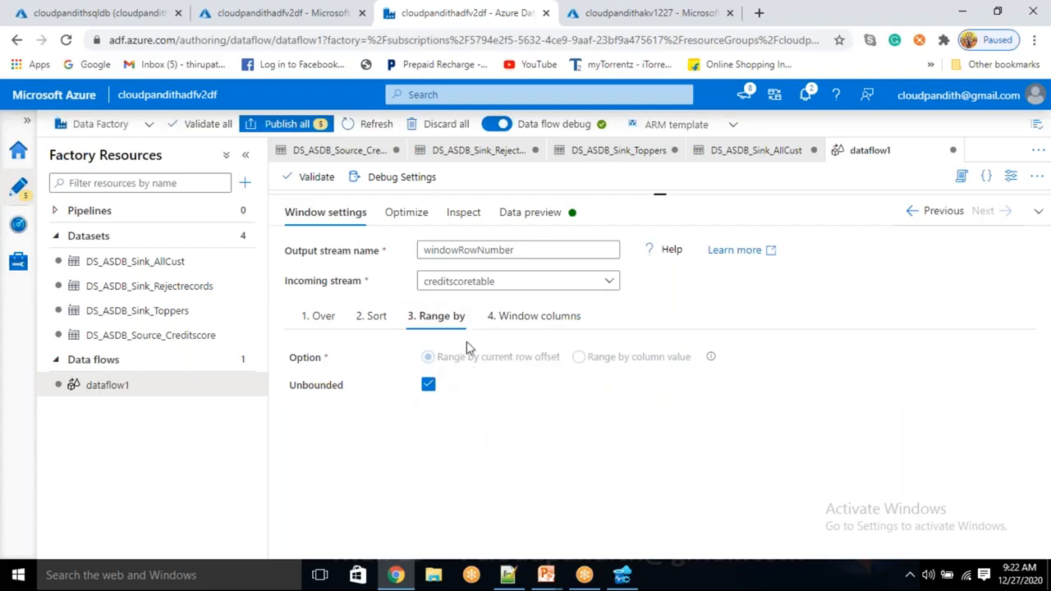
# Check the ROW_NUMBER alias in the SQL query and name the first window column row_number
pyautogui.click(528, 329)
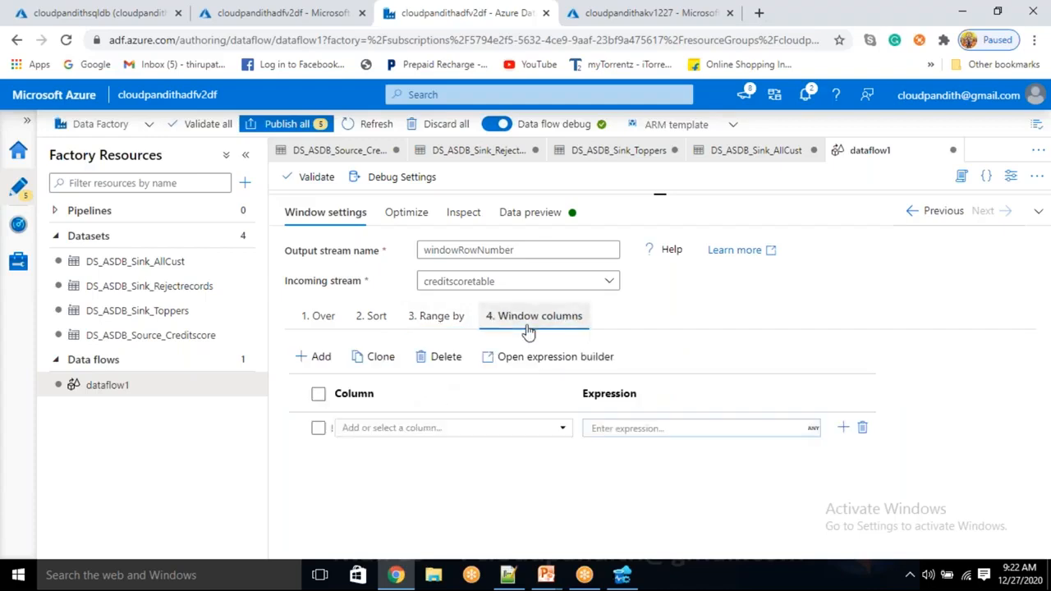
pyautogui.click(537, 429)
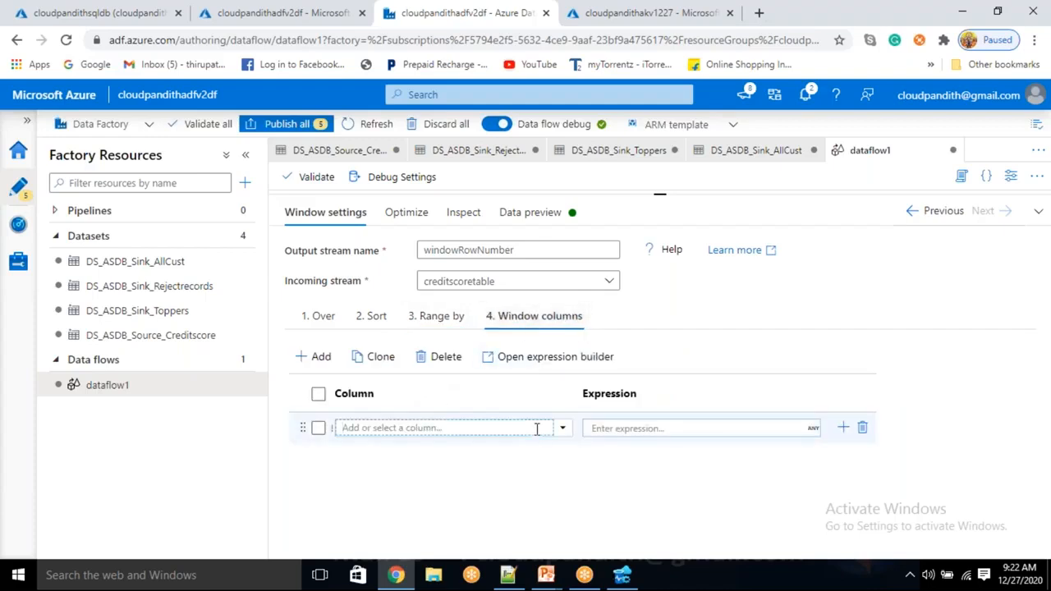
pyautogui.hotkey('alt', 'Tab')
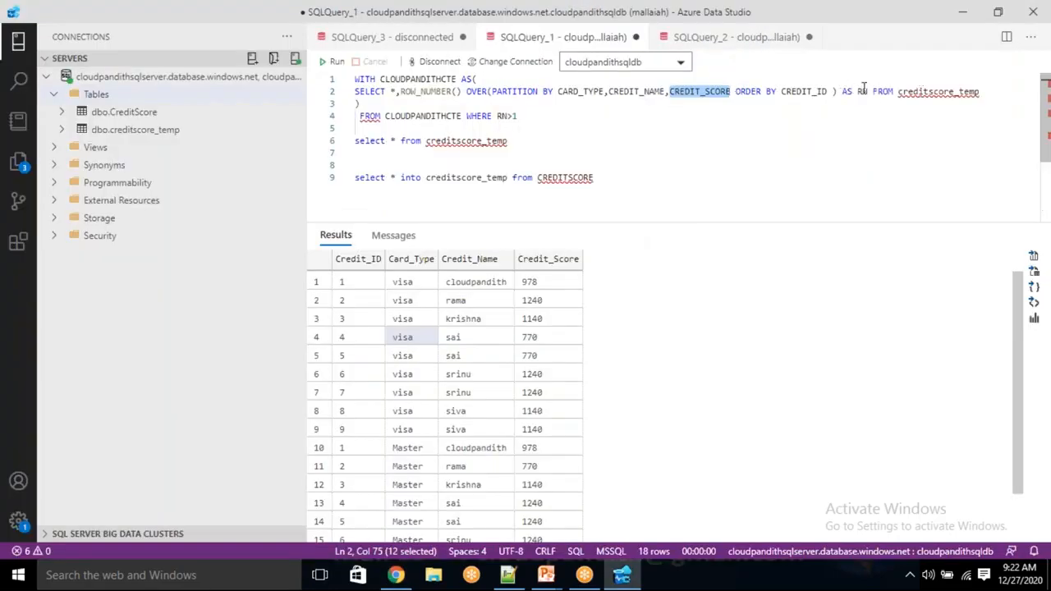
pyautogui.click(864, 88)
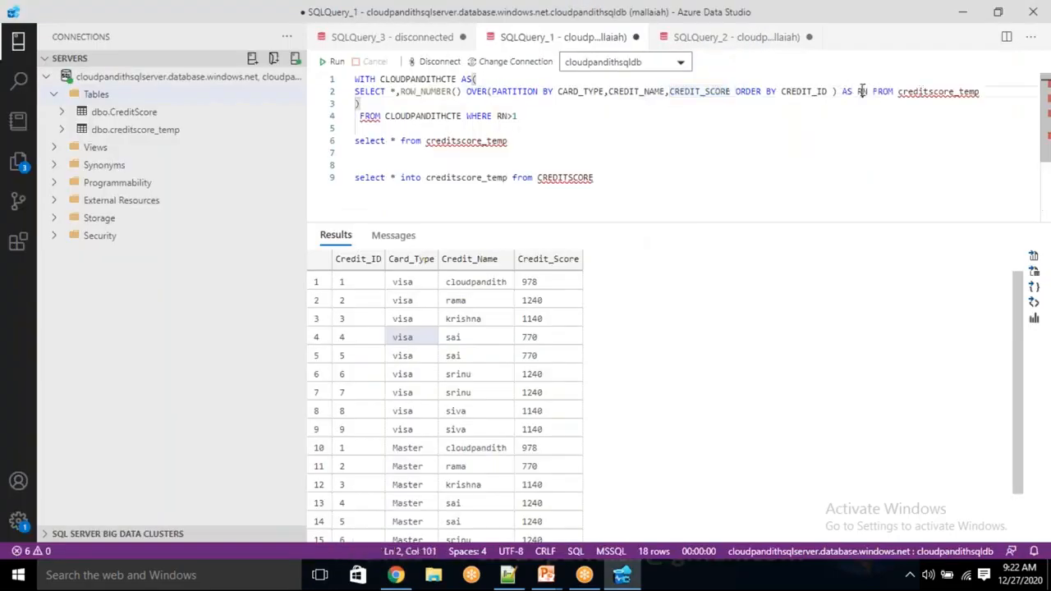
pyautogui.hotkey('alt', 'Tab')
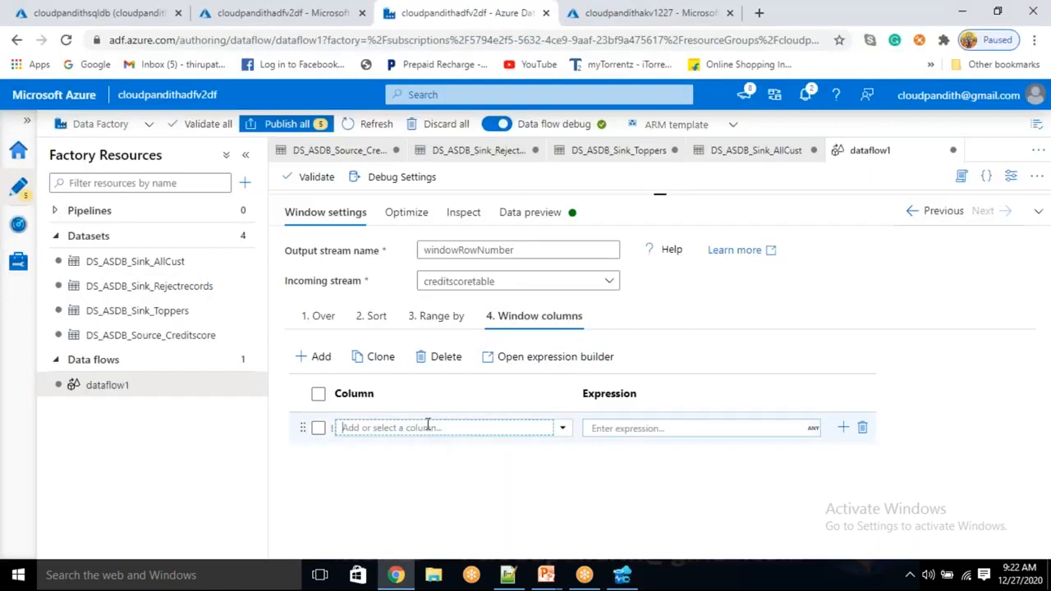
pyautogui.write('row_number')
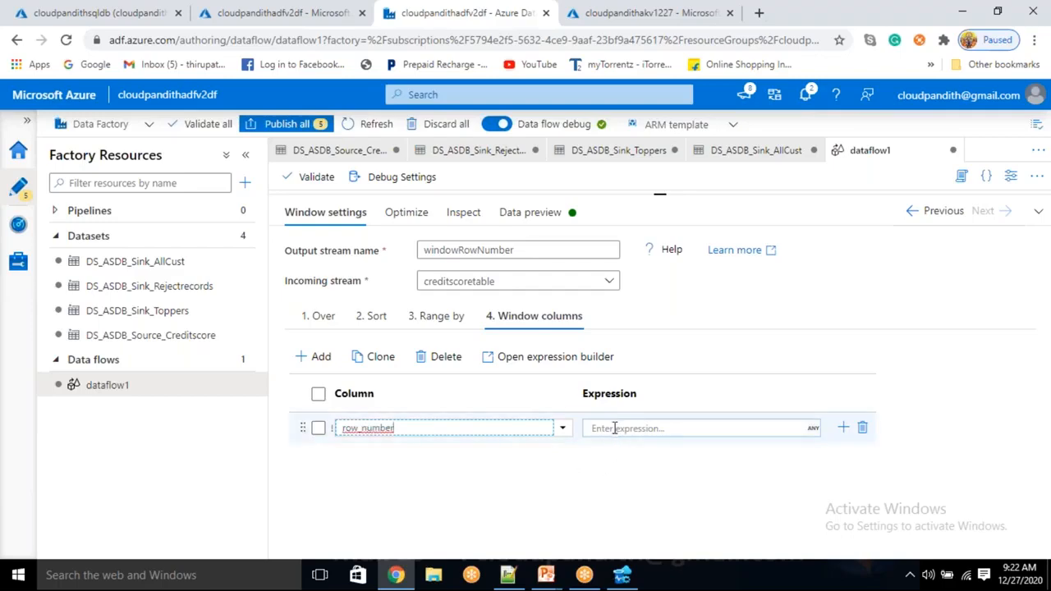
# Build the expression rowNumber() for the row_number column in the expression builder and save it
pyautogui.hotkey('alt', 'Tab')
pyautogui.click(436, 89)
pyautogui.hotkey('alt', 'Tab')
pyautogui.click(616, 428)
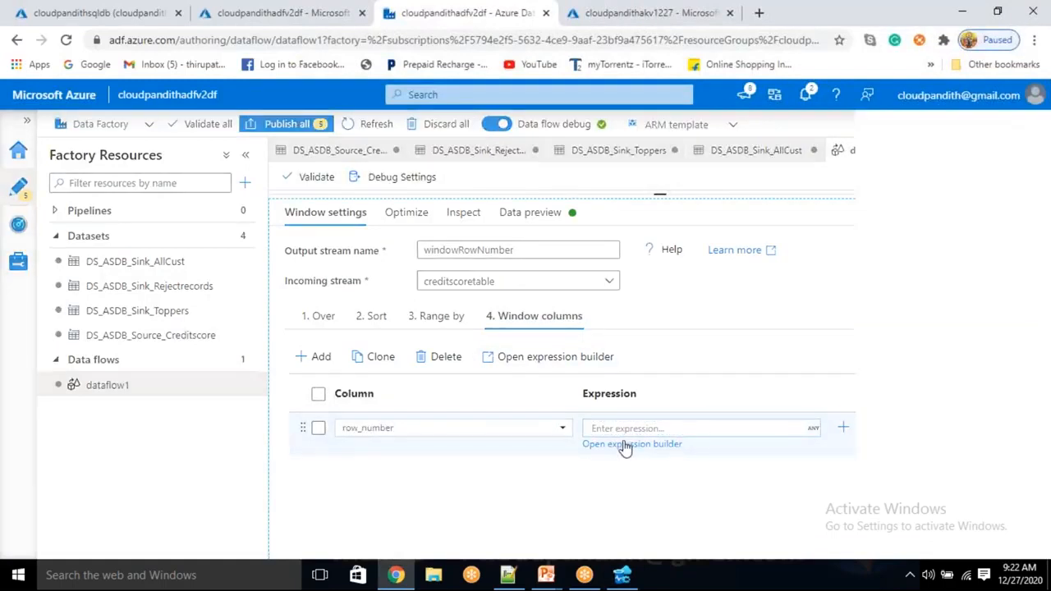
pyautogui.click(624, 444)
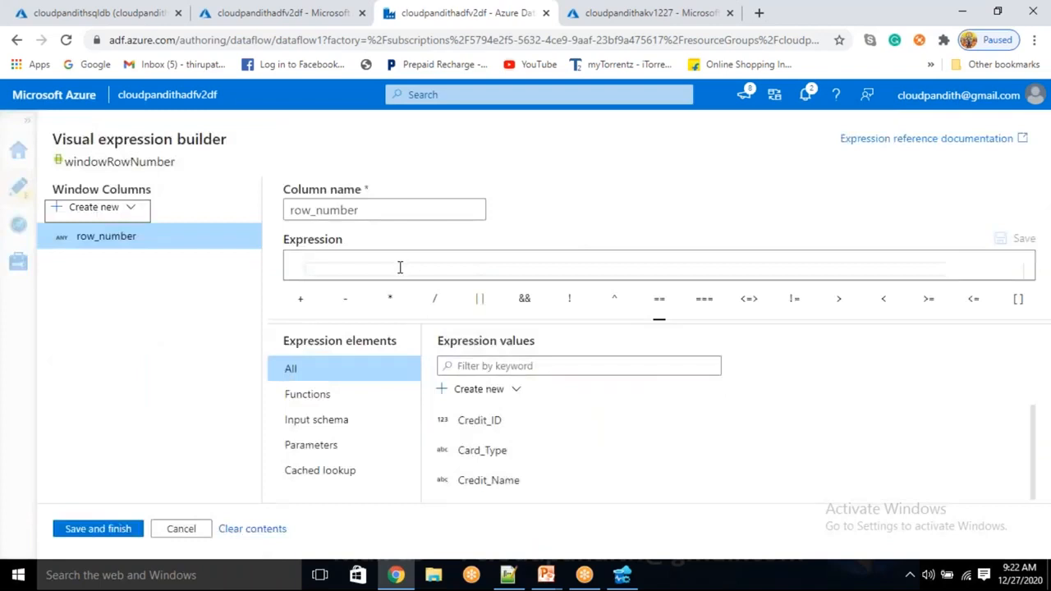
pyautogui.click(399, 268)
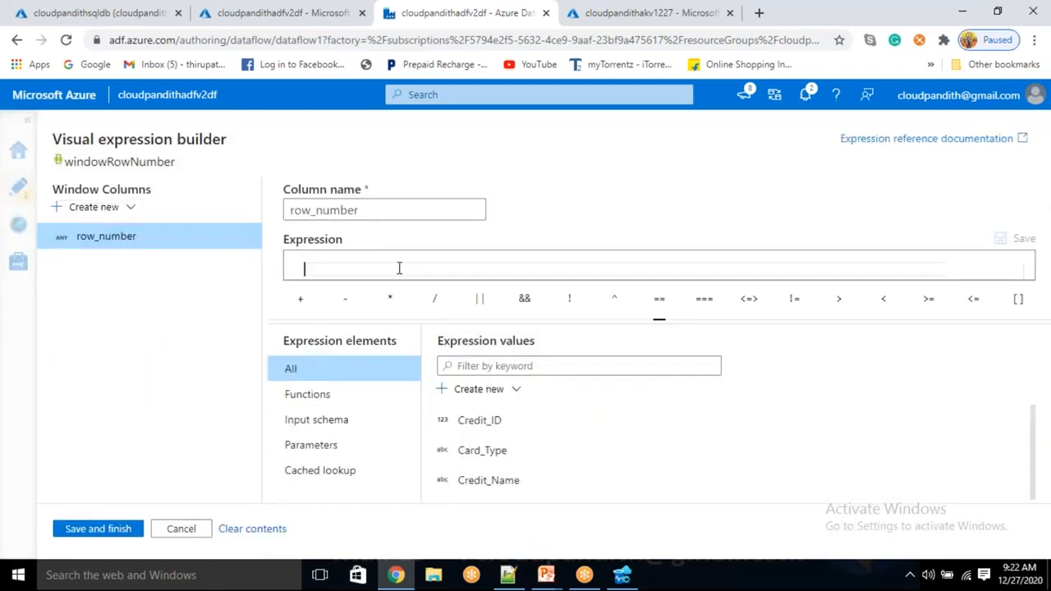
pyautogui.write('row')
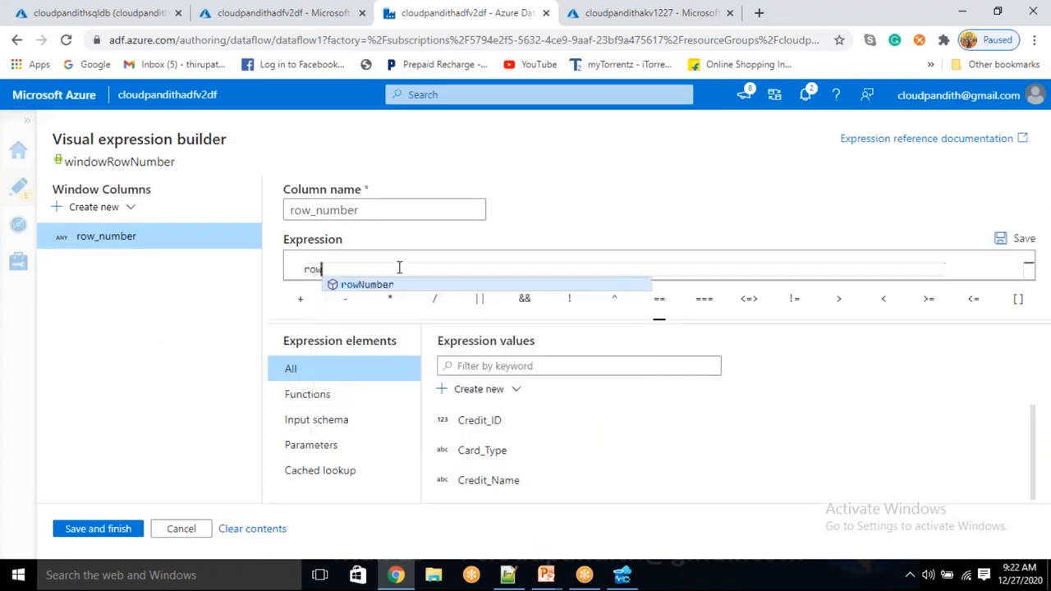
pyautogui.click(384, 287)
pyautogui.click(98, 530)
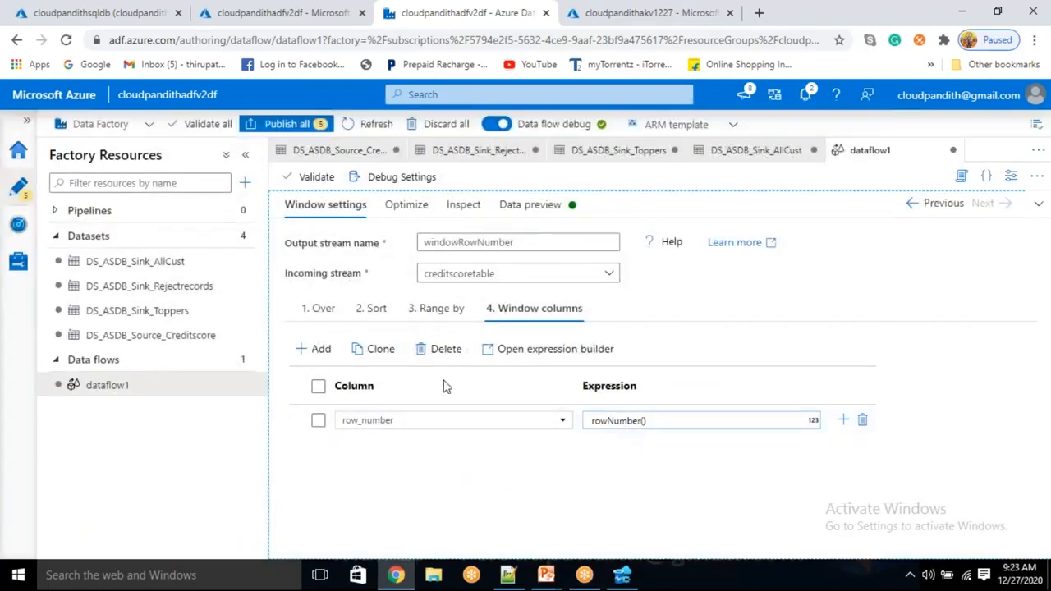
# Review the Over, Sort and window column settings of windowRowNumber and fetch its data preview
pyautogui.click(321, 308)
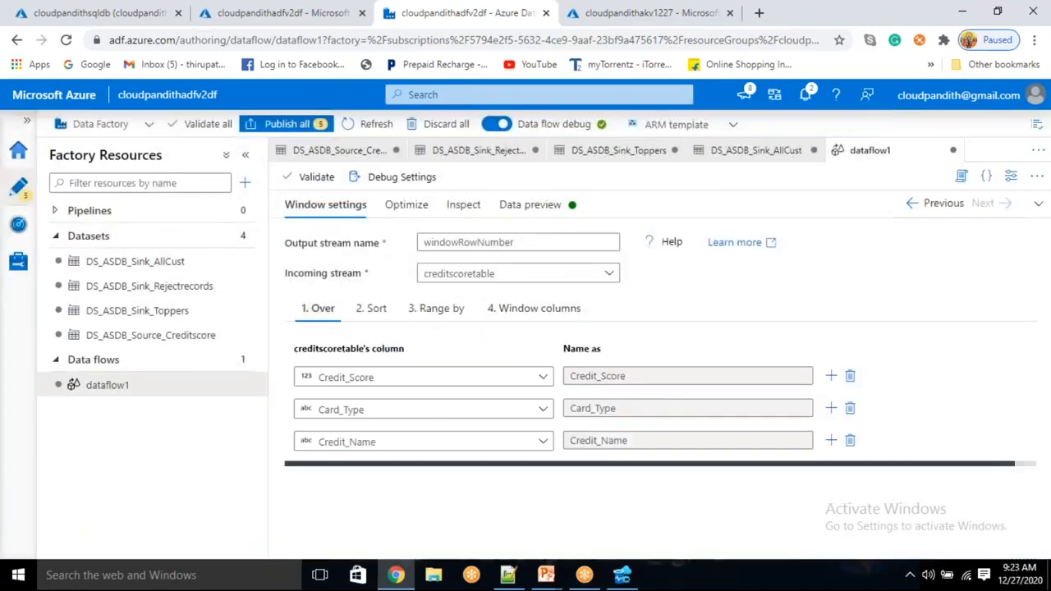
pyautogui.click(371, 309)
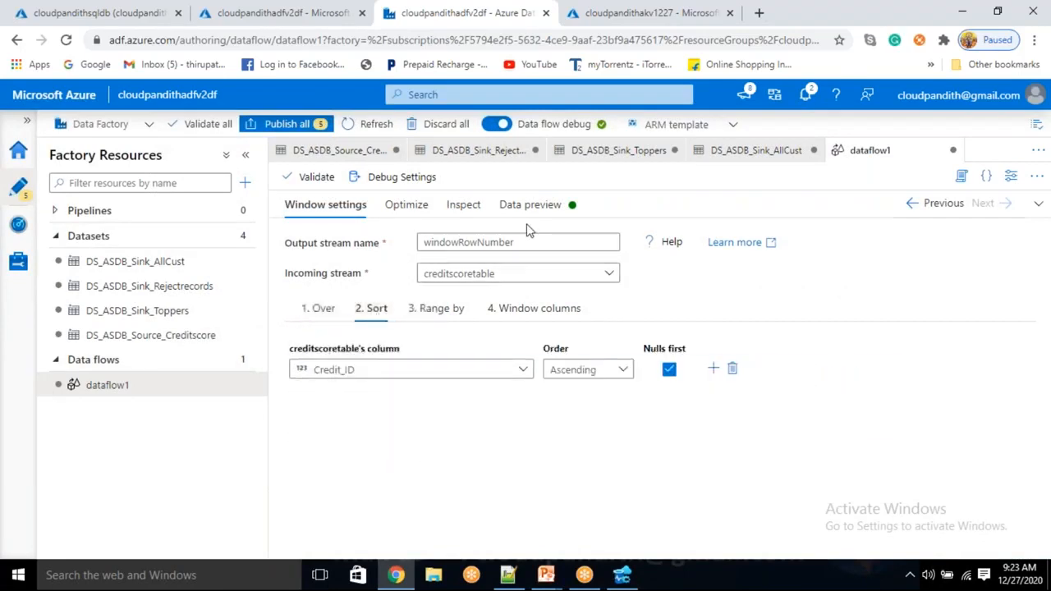
pyautogui.click(542, 309)
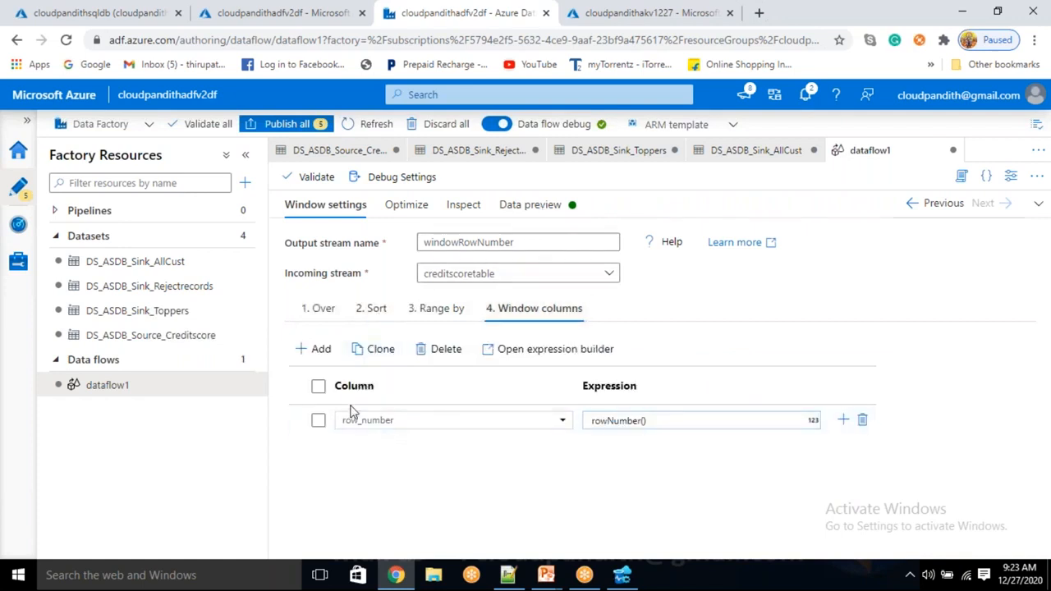
pyautogui.click(511, 212)
pyautogui.click(326, 267)
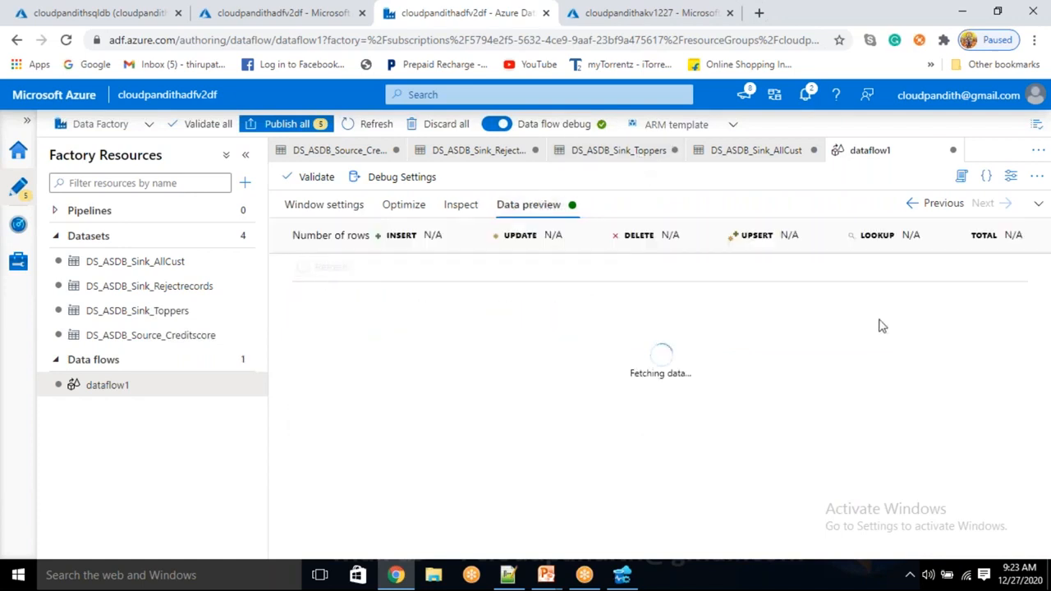
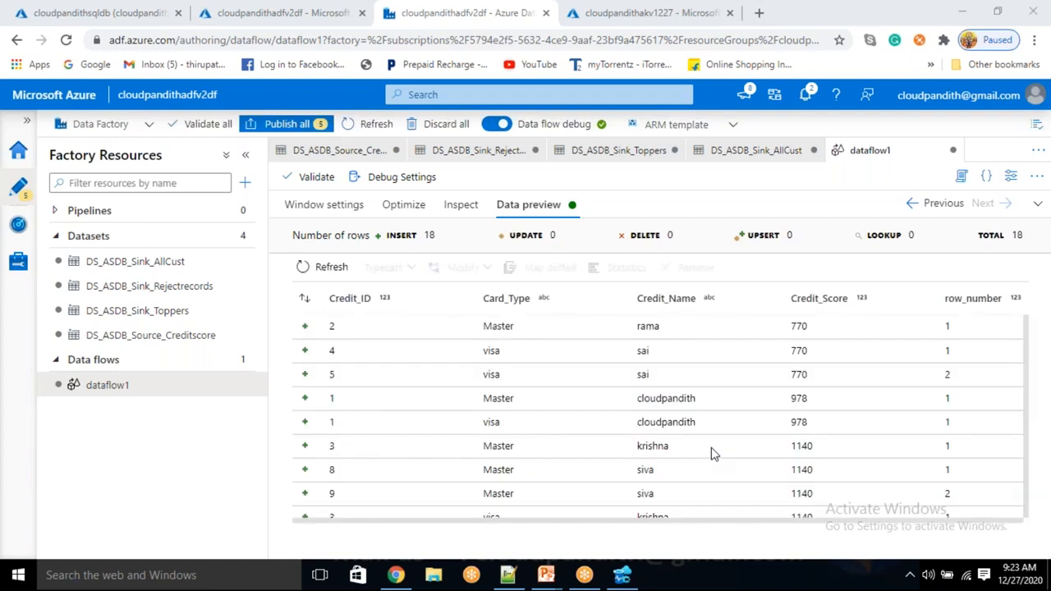
# Examine the row_number values for repeated customer, card type and score combinations in the preview, then bring the data flow diagram back into view
pyautogui.moveTo(637, 351); pyautogui.dragTo(819, 396)
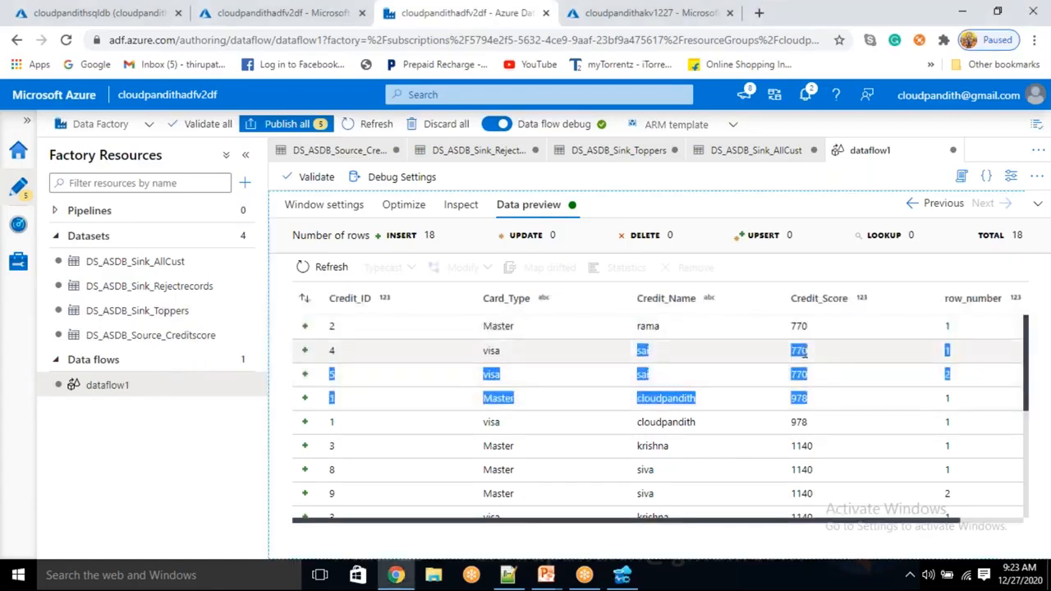
pyautogui.click(963, 358)
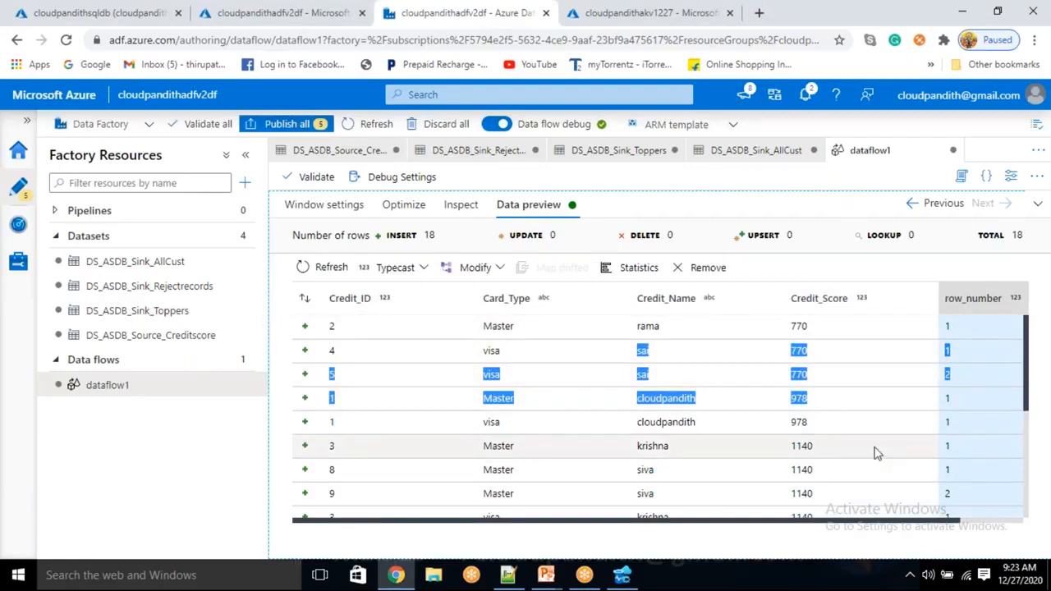
pyautogui.scroll(-1, 875, 451)
pyautogui.click(695, 399)
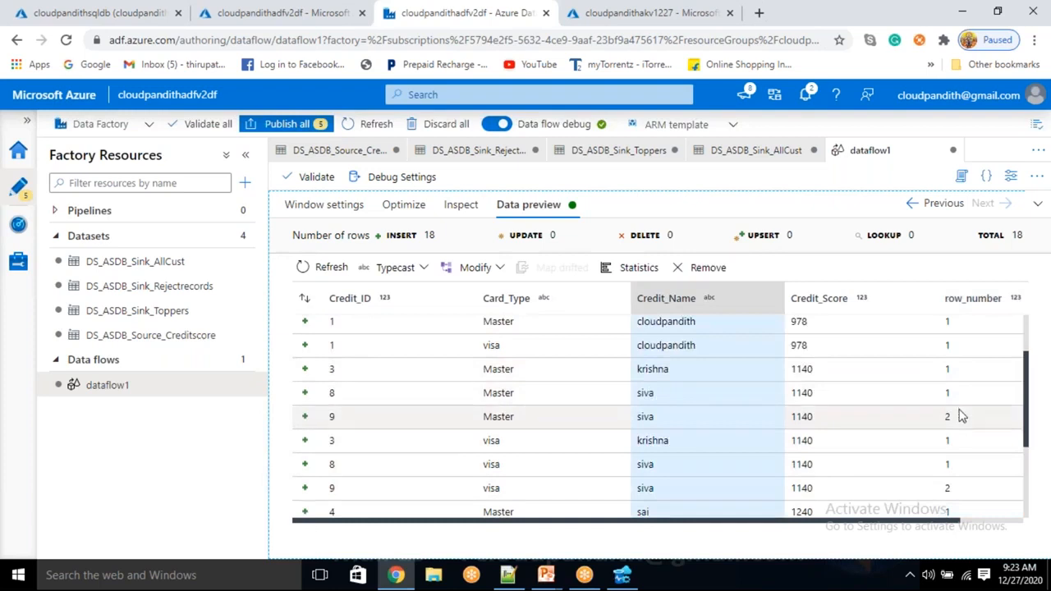
pyautogui.scroll(1, 793, 379)
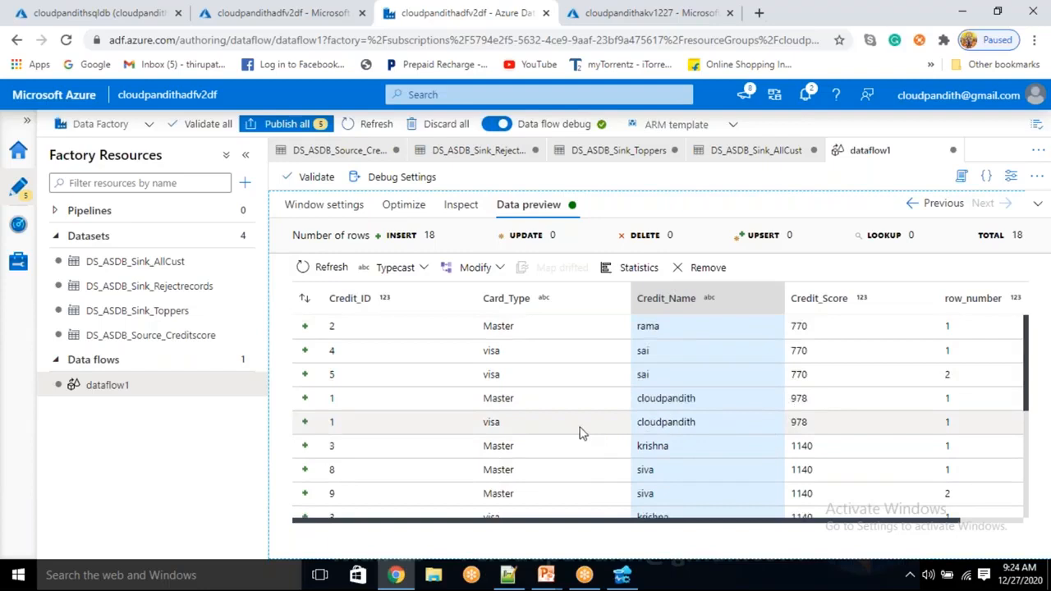
pyautogui.scroll(-1, 925, 457)
pyautogui.scroll(1, 925, 457)
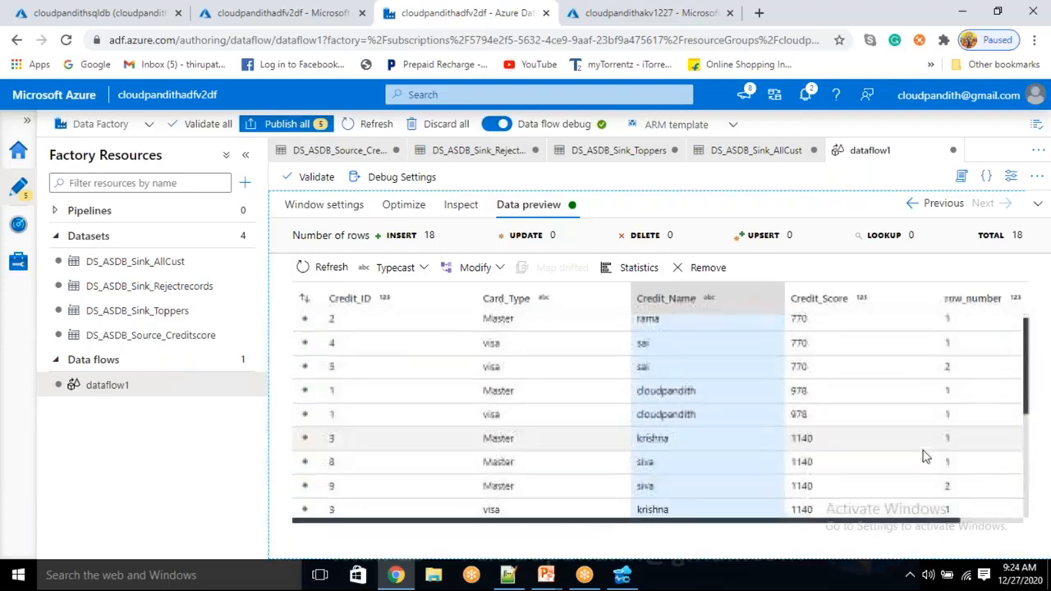
pyautogui.scroll(-3, 925, 456)
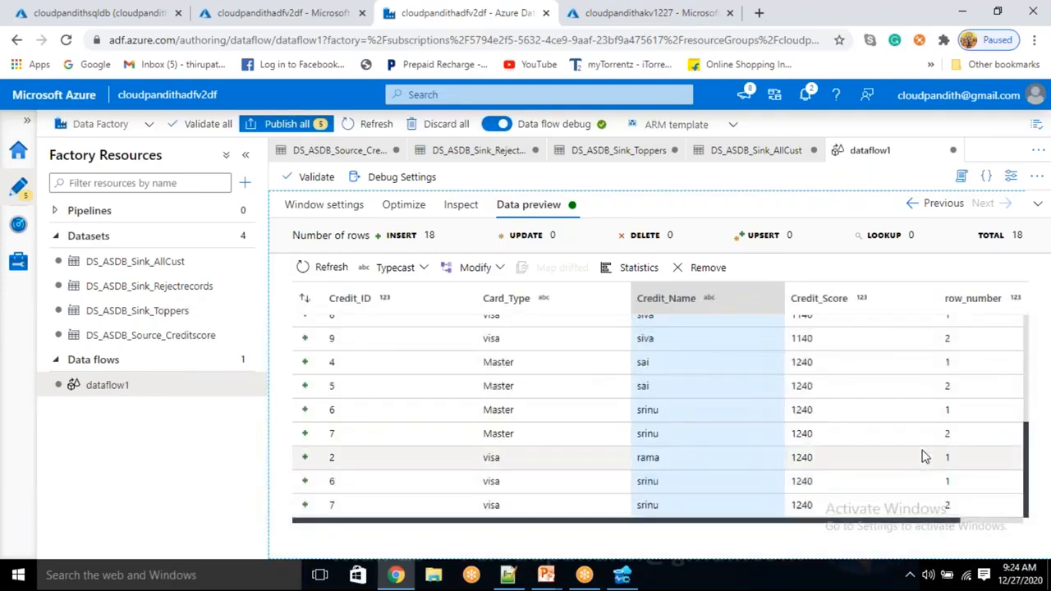
pyautogui.scroll(3, 925, 457)
pyautogui.scroll(-1, 950, 499)
pyautogui.click(961, 507)
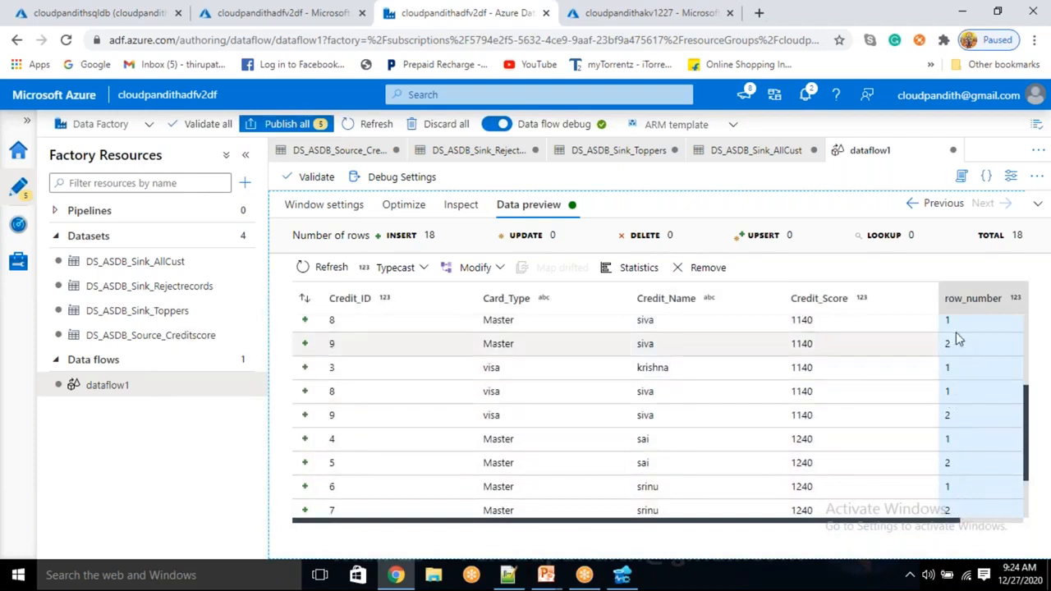
pyautogui.scroll(2, 952, 348)
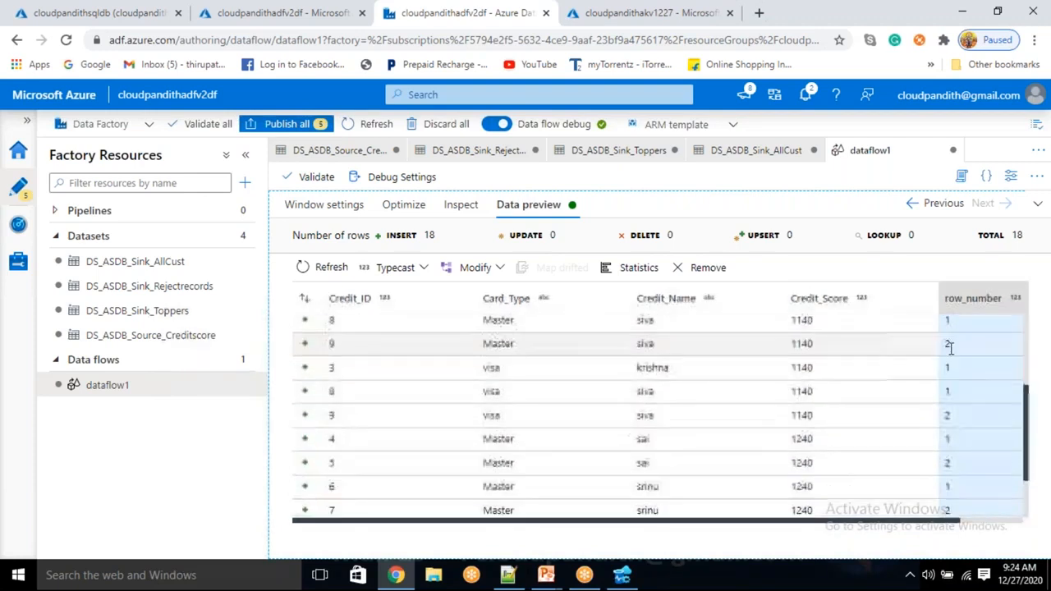
pyautogui.scroll(2, 985, 402)
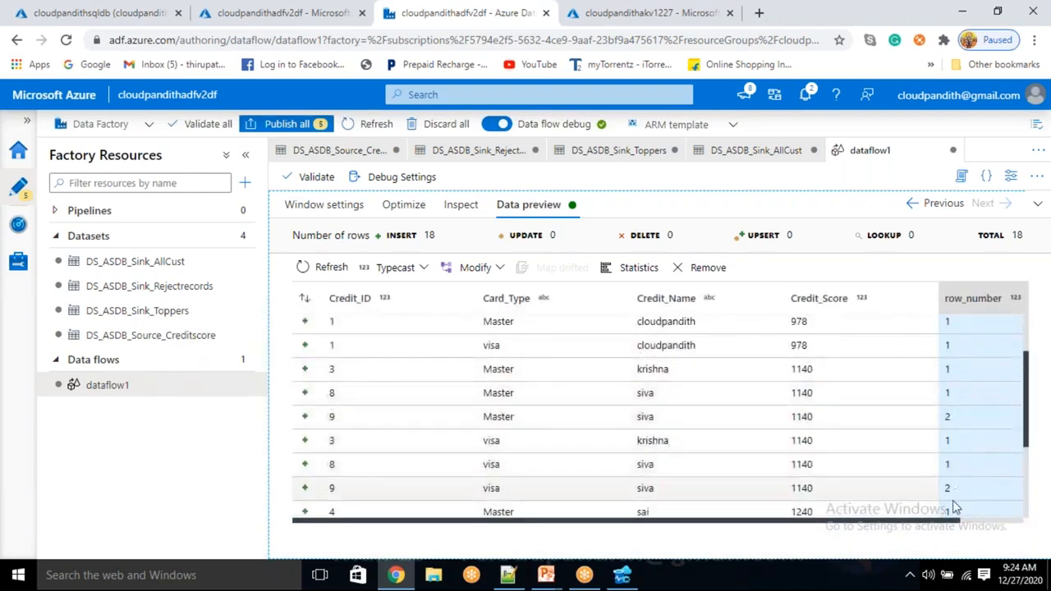
pyautogui.scroll(3, 960, 407)
pyautogui.scroll(-3, 960, 408)
pyautogui.scroll(3, 957, 408)
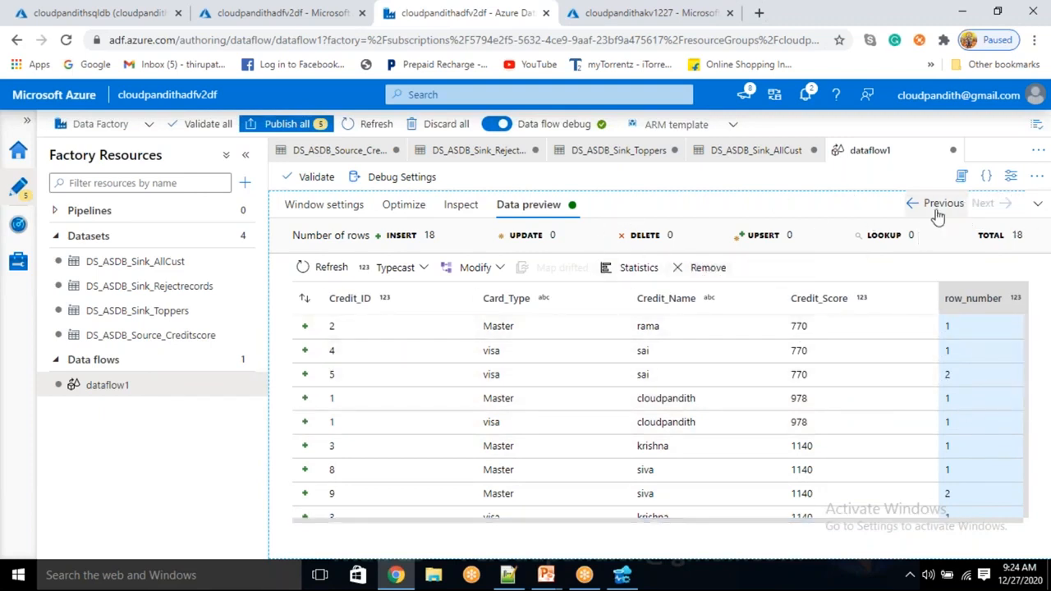
pyautogui.click(1036, 204)
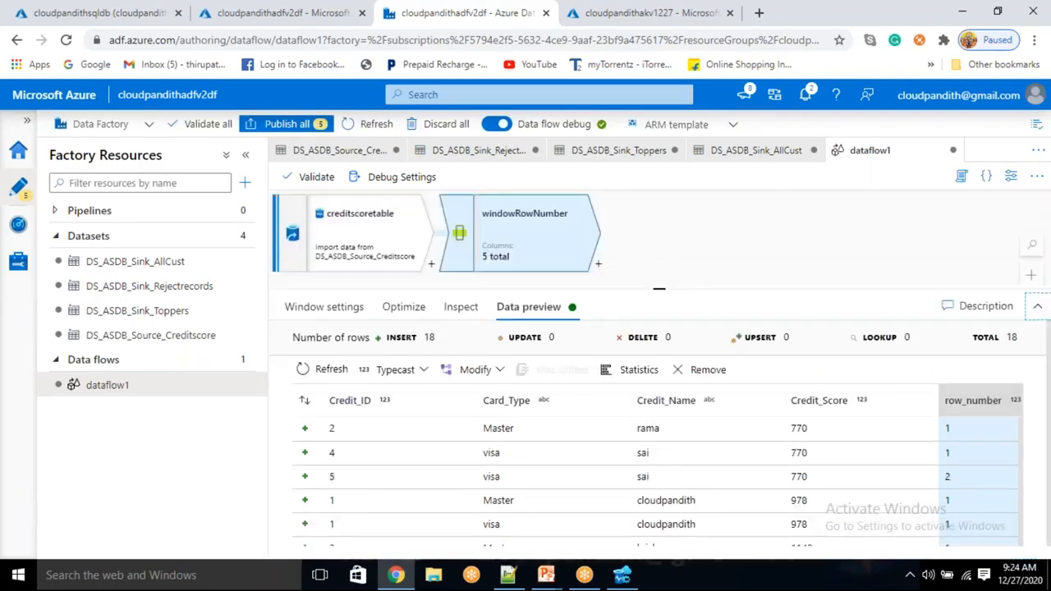
# Add a Filter transformation after windowRowNumber and name its output stream duplicaterecords
pyautogui.click(598, 266)
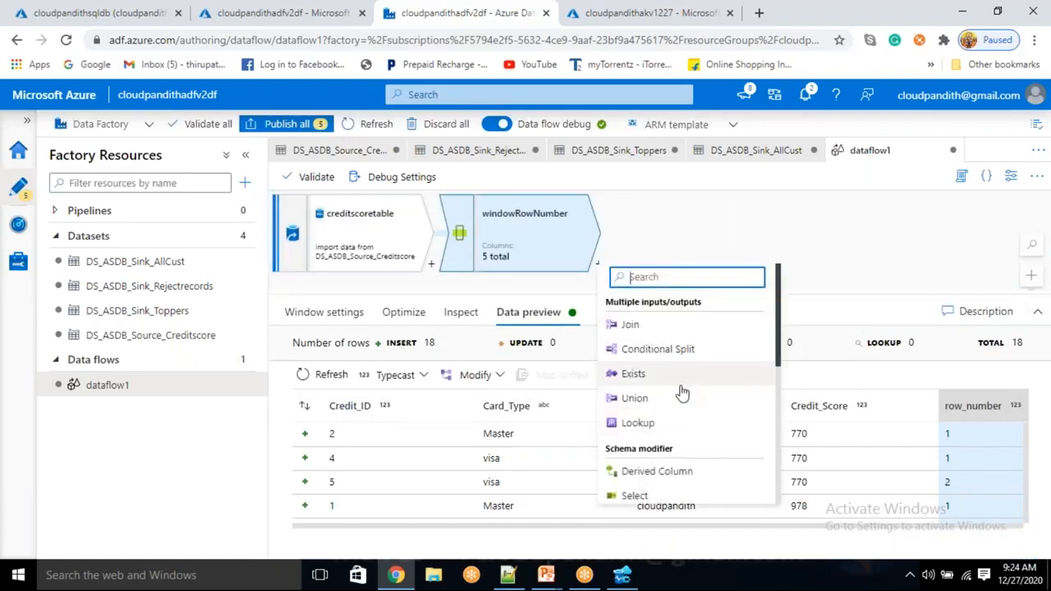
pyautogui.scroll(-2, 677, 383)
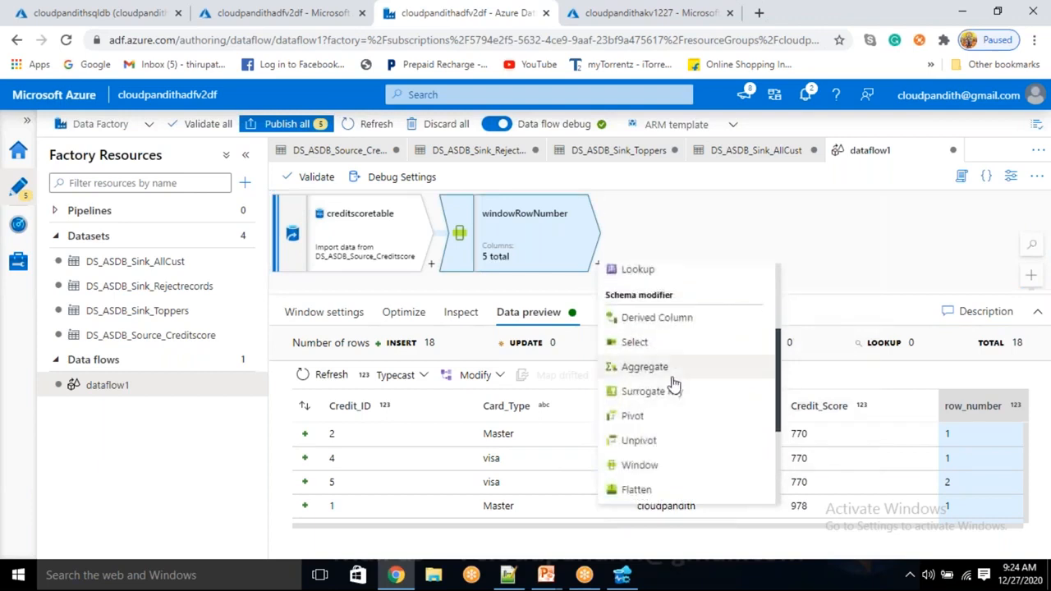
pyautogui.scroll(2, 653, 466)
pyautogui.scroll(-2, 653, 466)
pyautogui.scroll(1, 653, 464)
pyautogui.scroll(1, 653, 464)
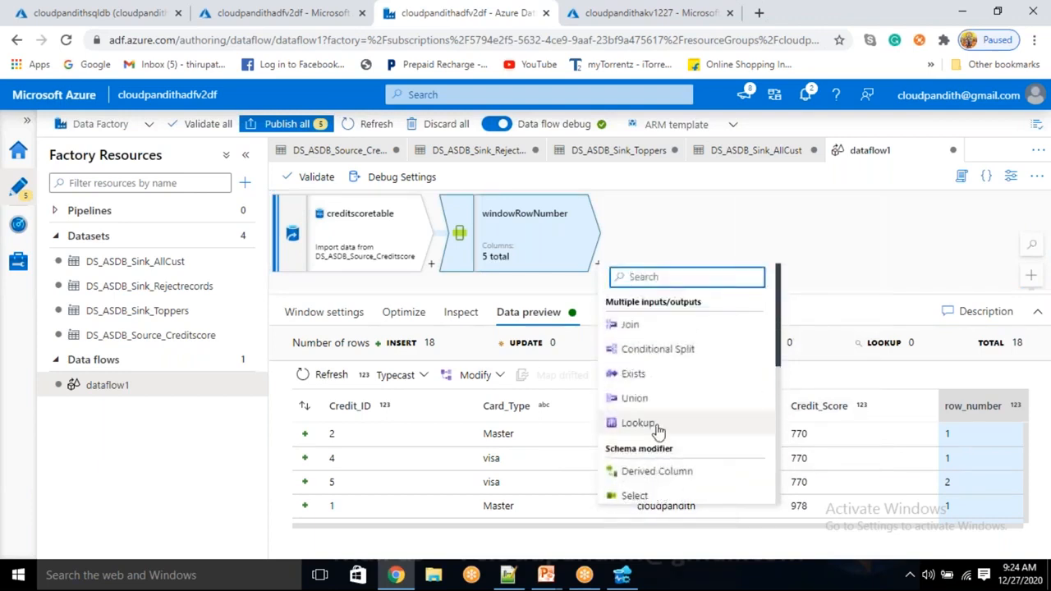
pyautogui.scroll(-3, 657, 431)
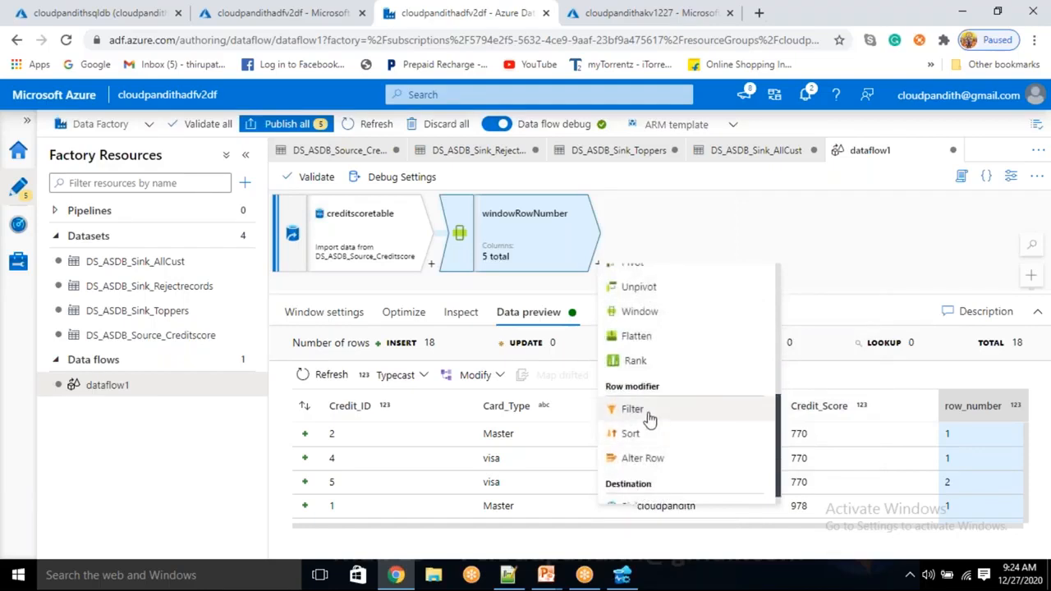
pyautogui.click(648, 419)
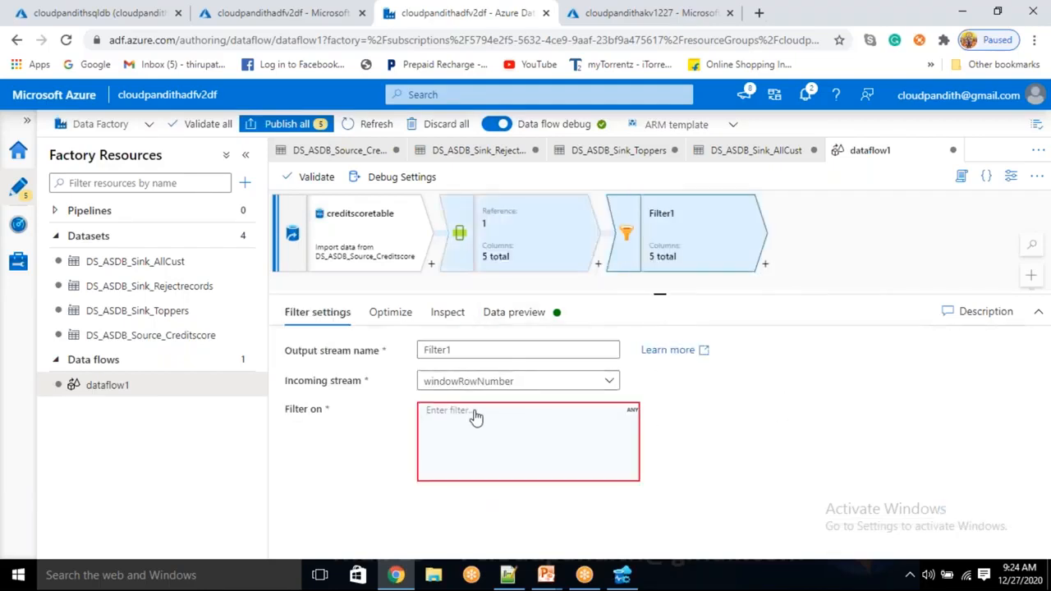
pyautogui.moveTo(459, 350); pyautogui.dragTo(425, 349)
pyautogui.press('BackSpace')
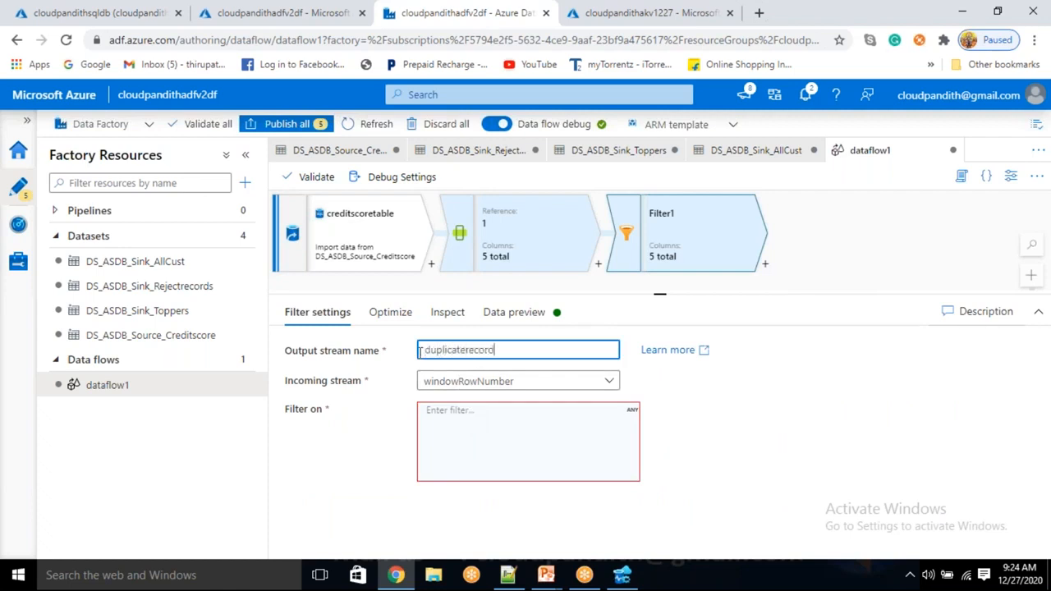
# Start the duplicaterecords filter expression in the expression builder with the greaterOrEqual() function
pyautogui.click(483, 436)
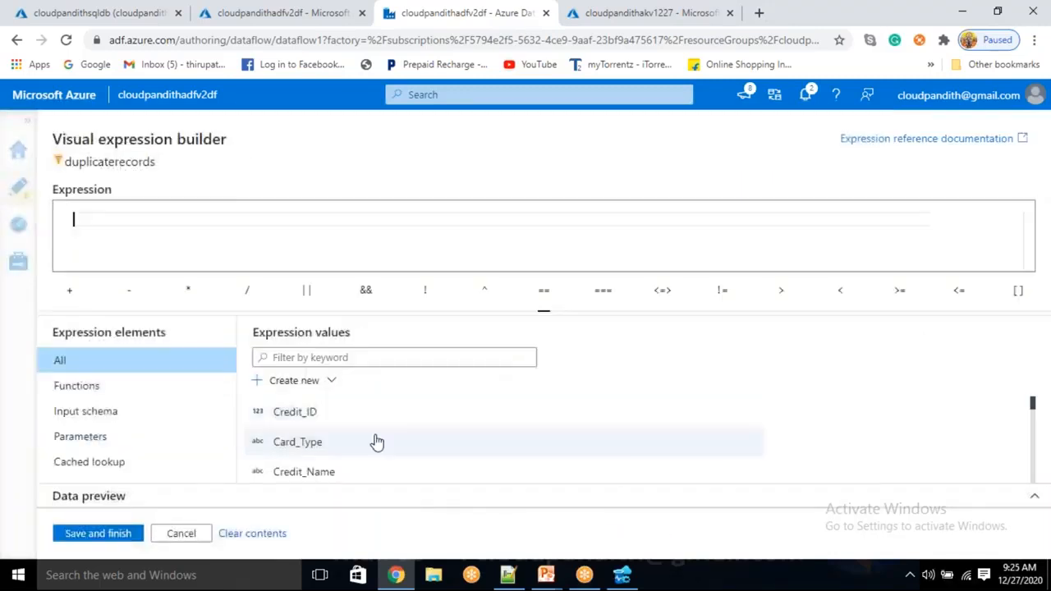
pyautogui.scroll(2, 345, 435)
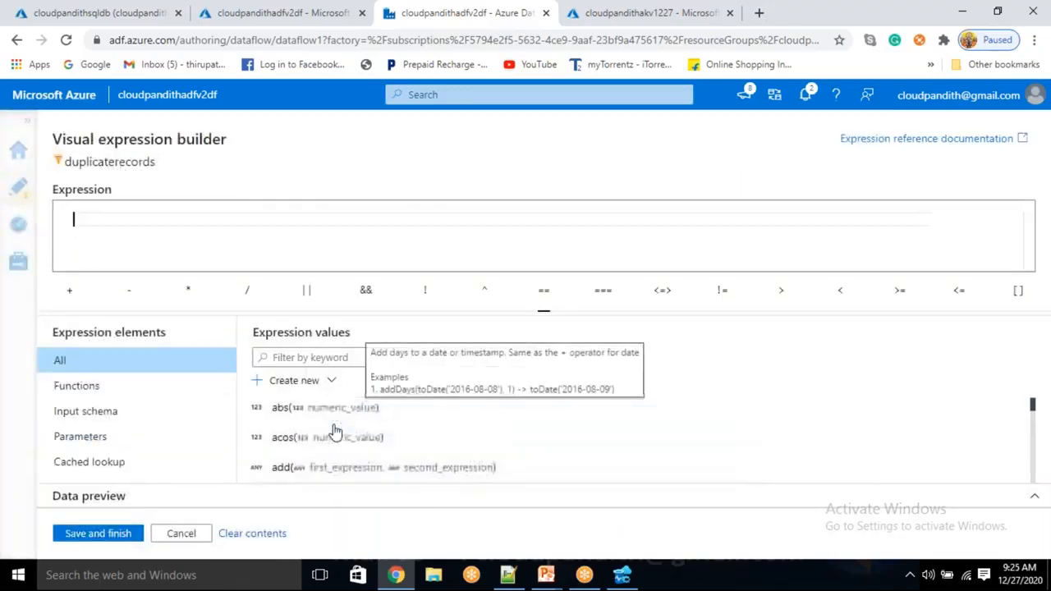
pyautogui.click(296, 358)
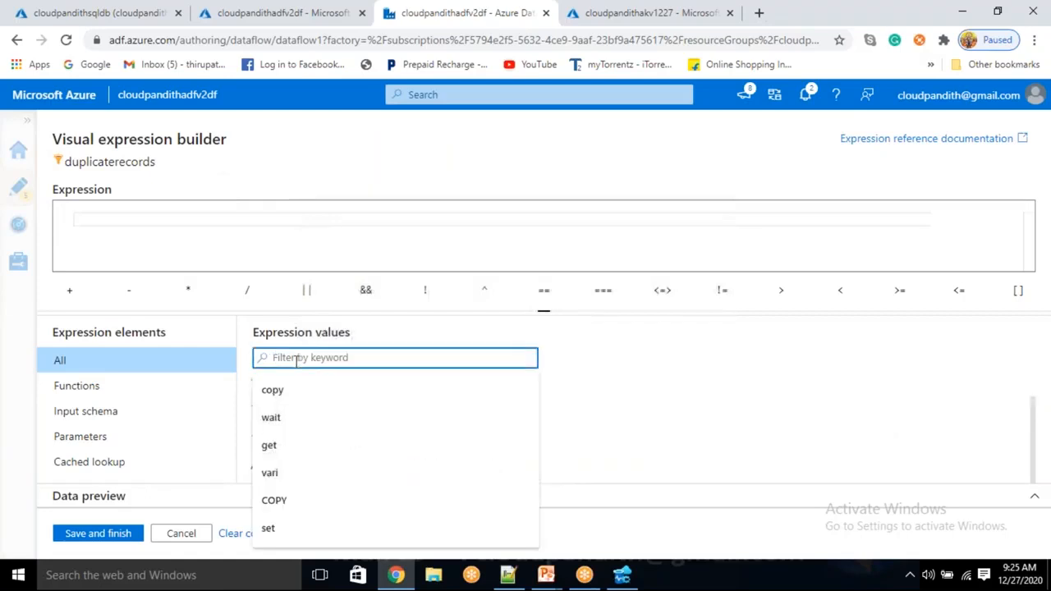
pyautogui.write('eq')
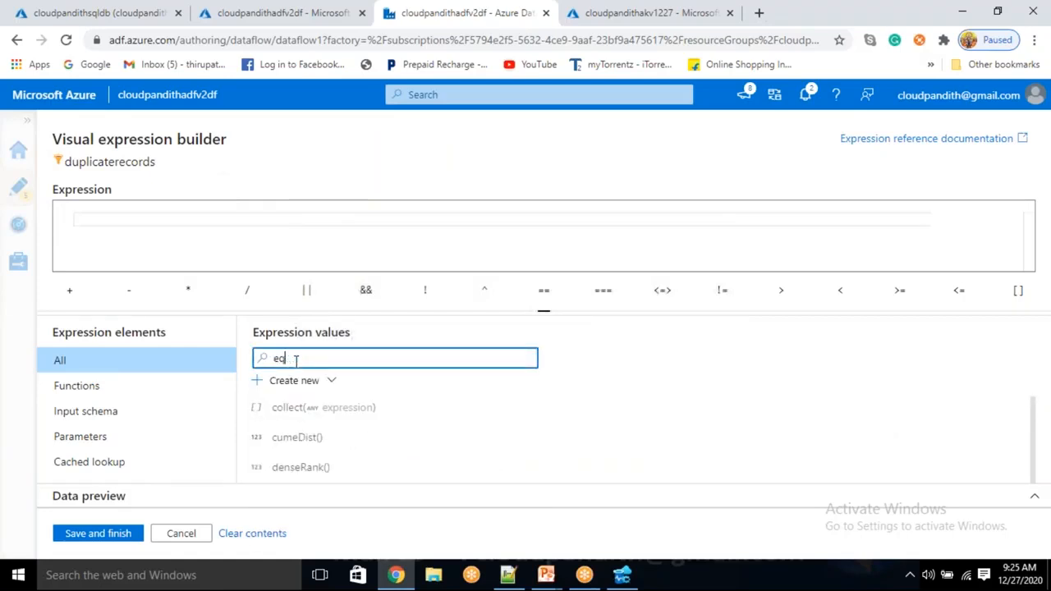
pyautogui.press('BackSpace')
pyautogui.press('BackSpace')
pyautogui.write('great')
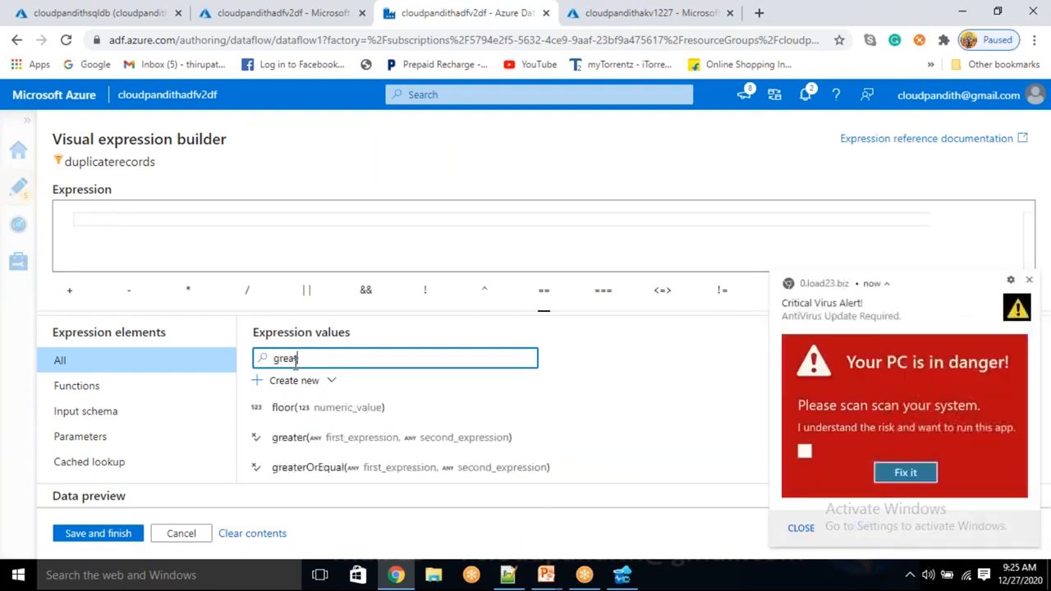
pyautogui.click(345, 467)
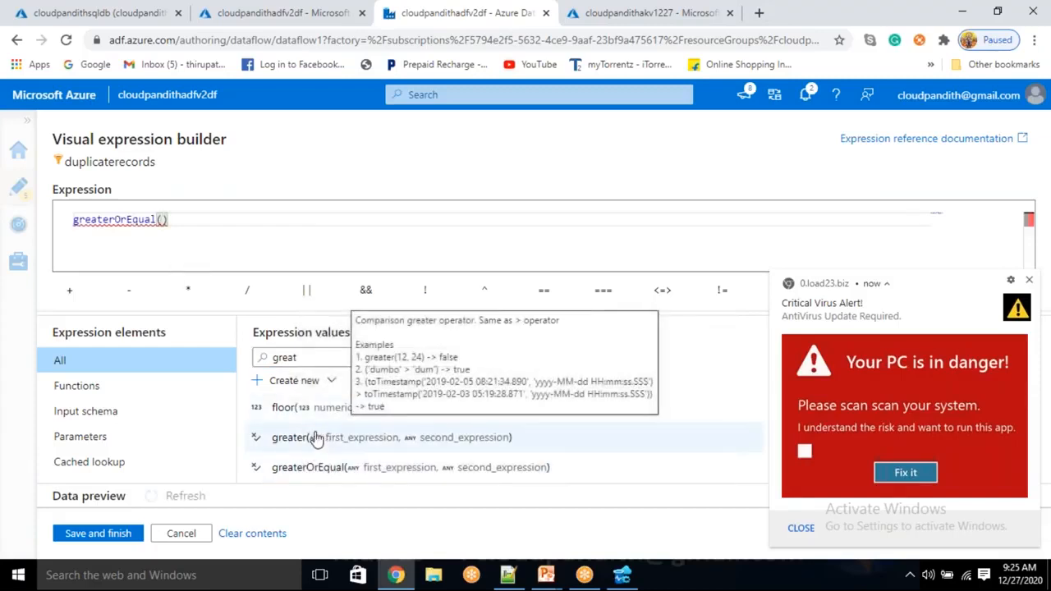
# Complete the filter expression as greaterOrEqual(row_number,2) and save it
pyautogui.click(317, 356)
pyautogui.hotkey('ctrl', 'a')
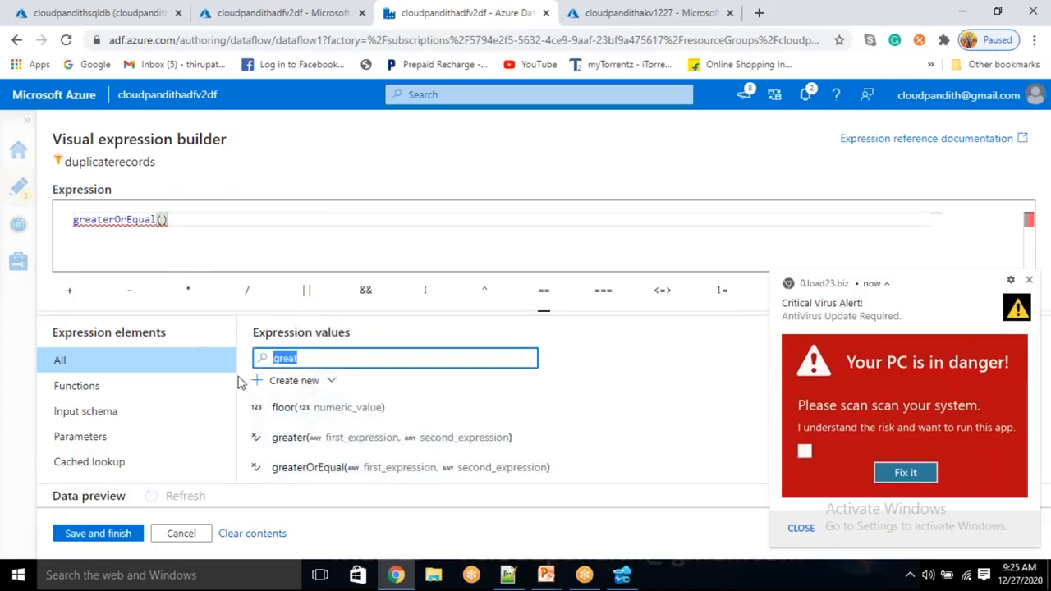
pyautogui.press('BackSpace')
pyautogui.scroll(5, 340, 454)
pyautogui.scroll(-2, 333, 460)
pyautogui.scroll(-2, 328, 464)
pyautogui.scroll(10, 329, 463)
pyautogui.scroll(10, 329, 465)
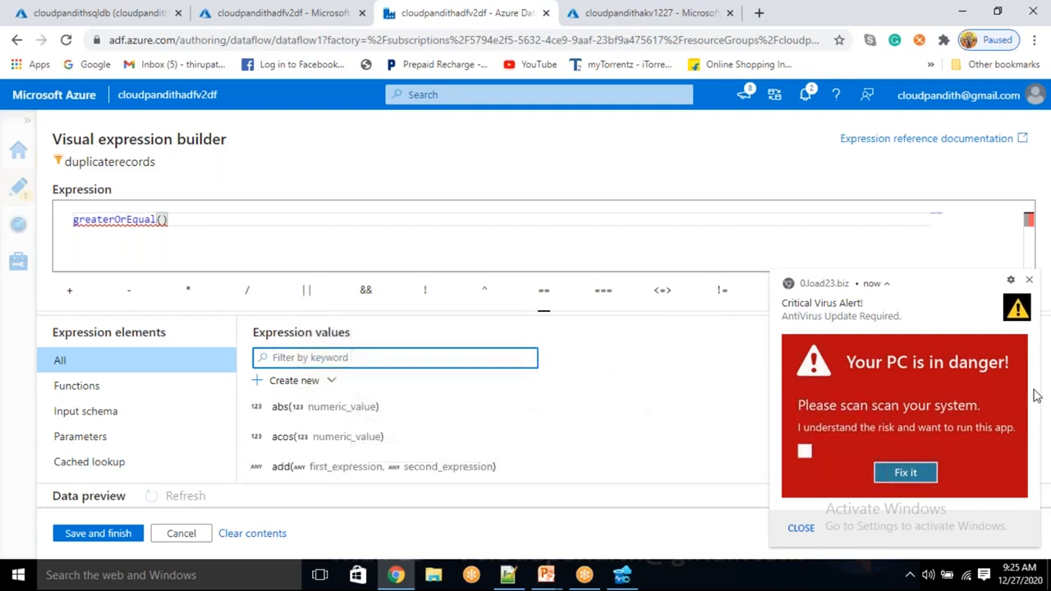
pyautogui.click(1029, 280)
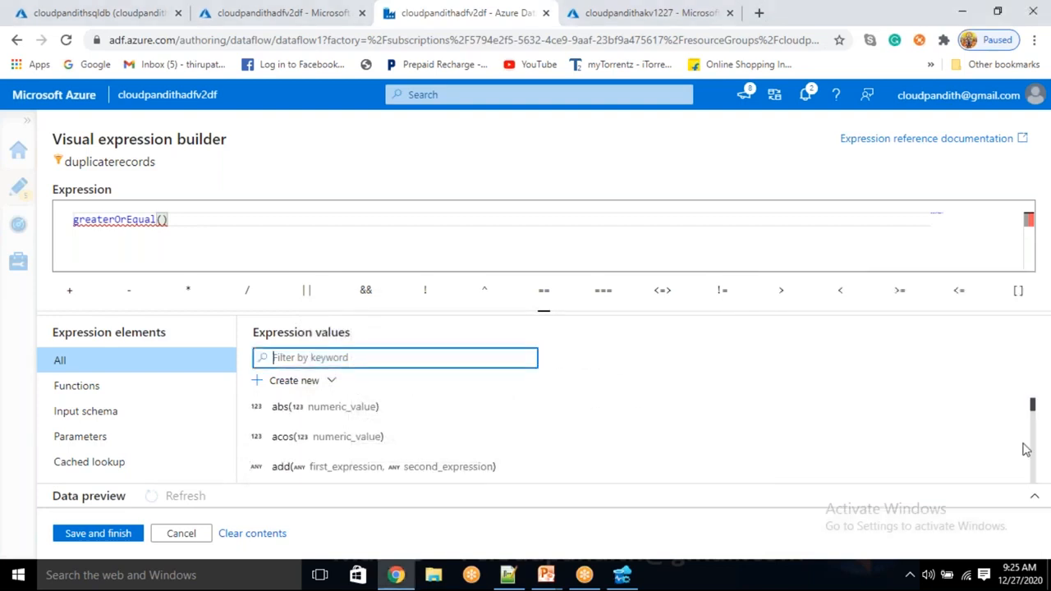
pyautogui.moveTo(1032, 405); pyautogui.dragTo(1017, 380)
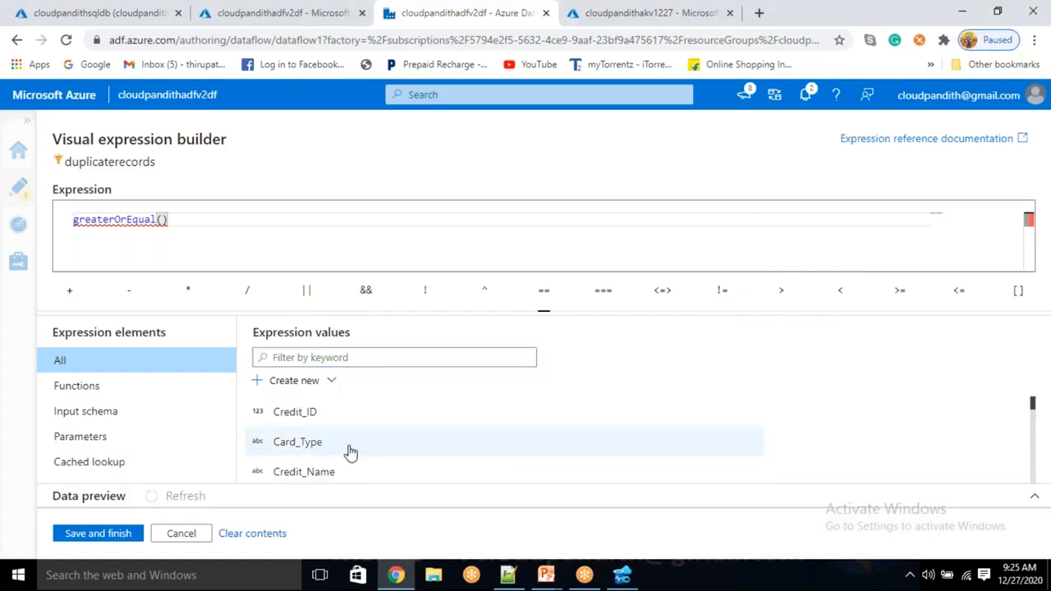
pyautogui.scroll(-2, 343, 464)
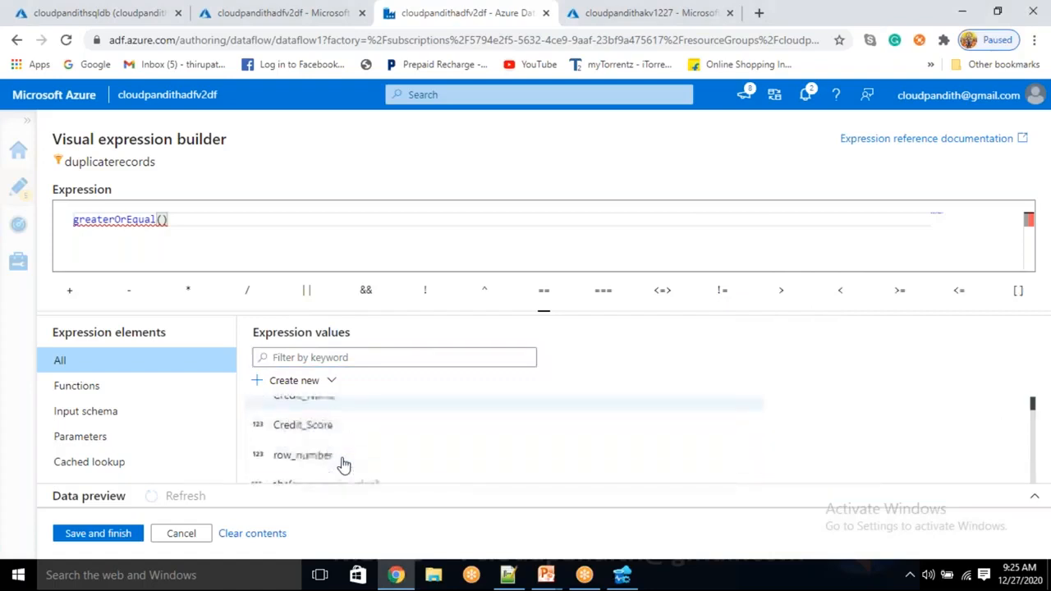
pyautogui.click(335, 458)
pyautogui.write(',2')
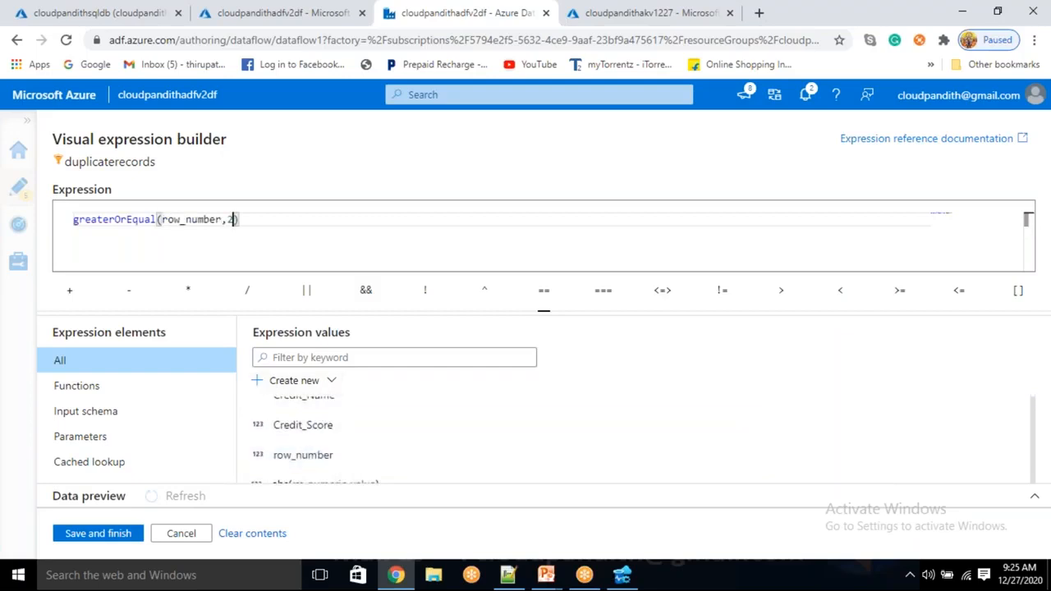
pyautogui.click(198, 217)
pyautogui.doubleClick(198, 218)
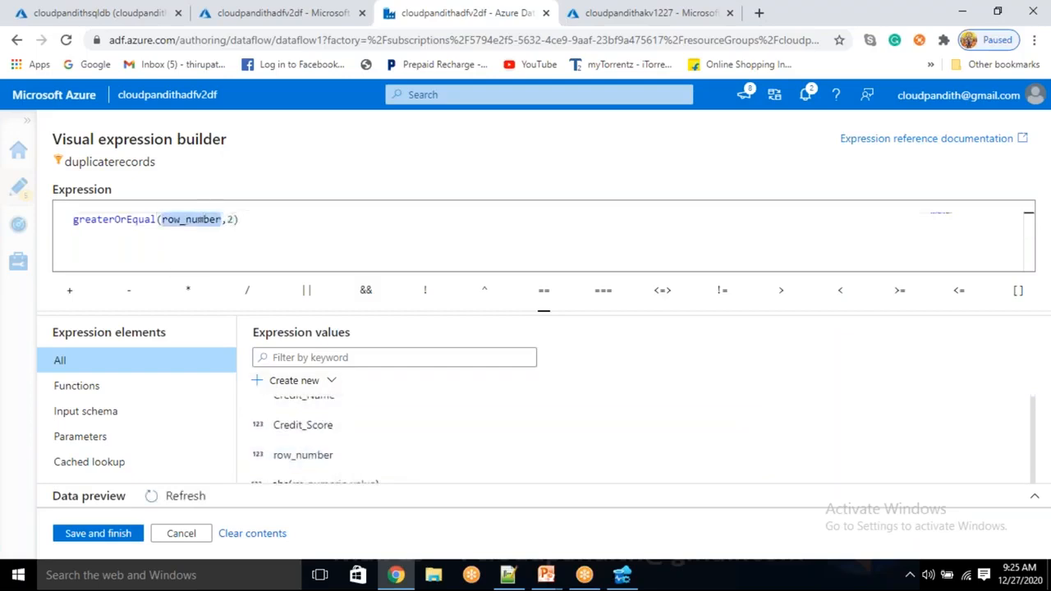
pyautogui.click(227, 219)
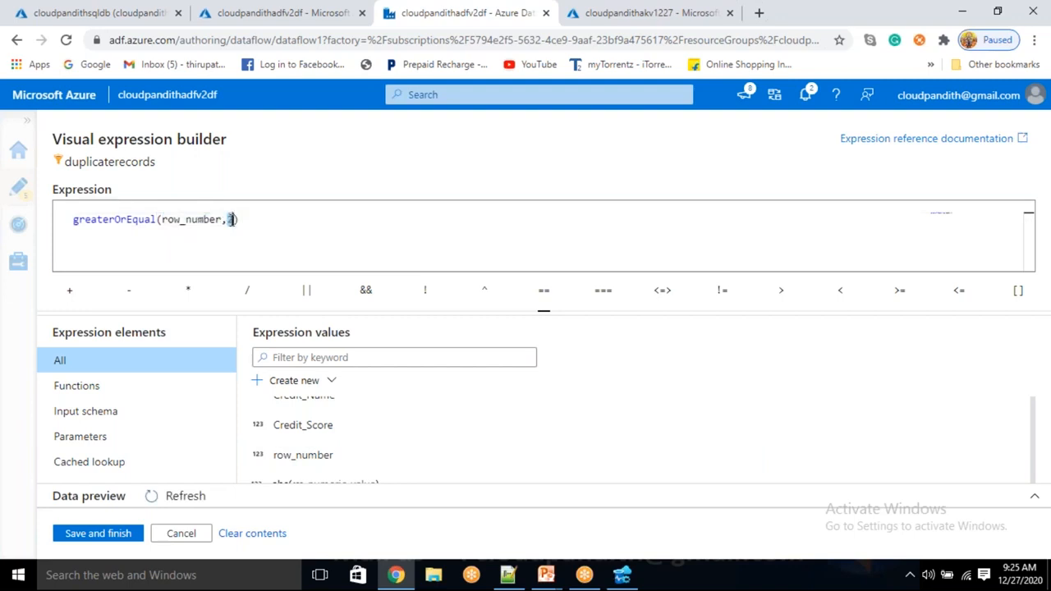
pyautogui.click(113, 533)
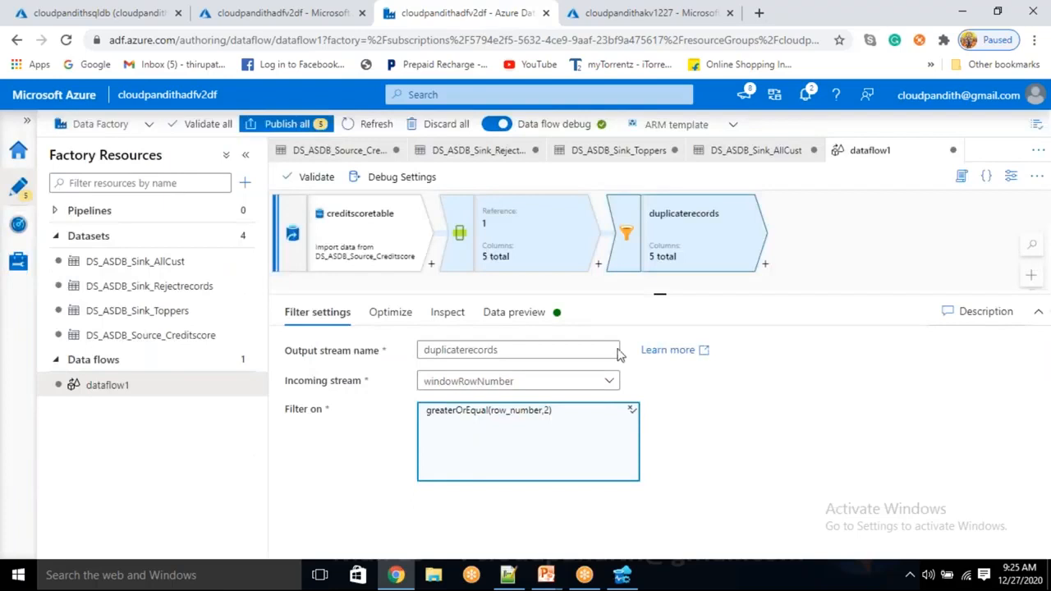
# Fetch the duplicaterecords data preview and examine the row_number values of the filtered rows, then bring the data flow diagram back into view
pyautogui.click(534, 318)
pyautogui.click(332, 375)
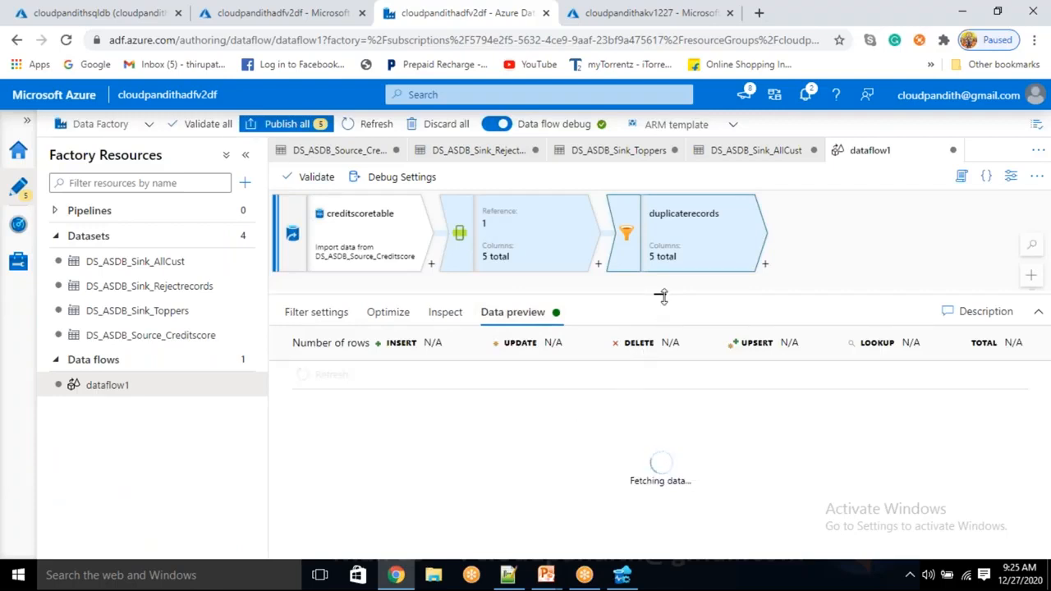
pyautogui.moveTo(660, 294); pyautogui.dragTo(582, 320)
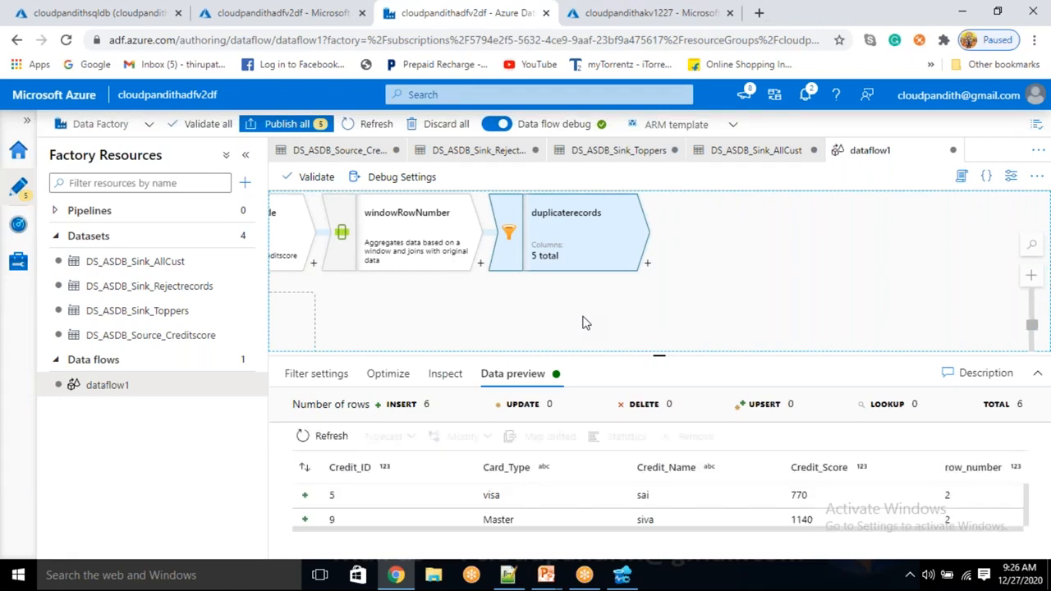
pyautogui.click(1038, 375)
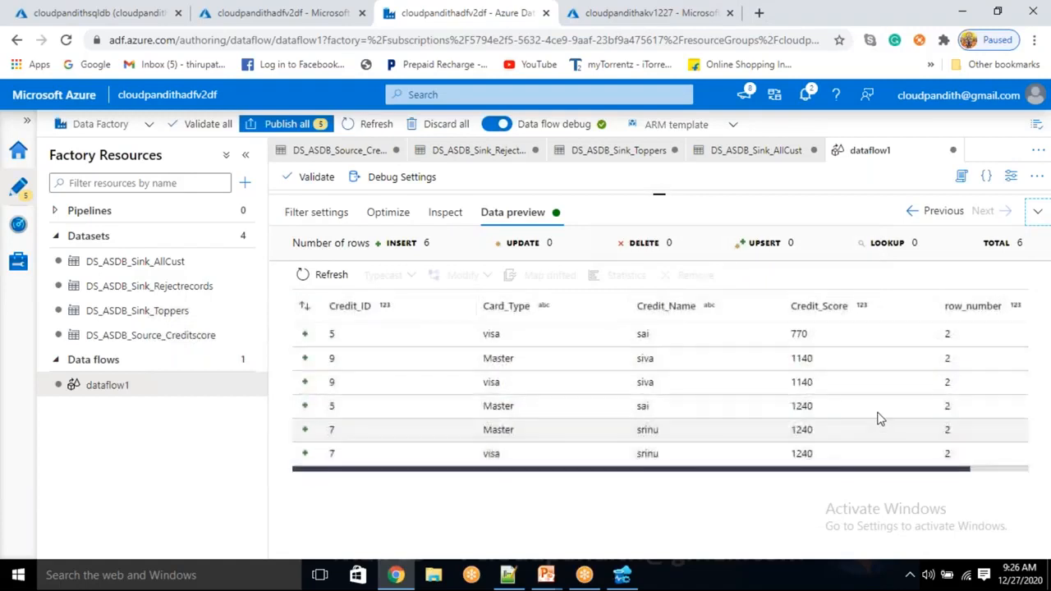
pyautogui.click(949, 333)
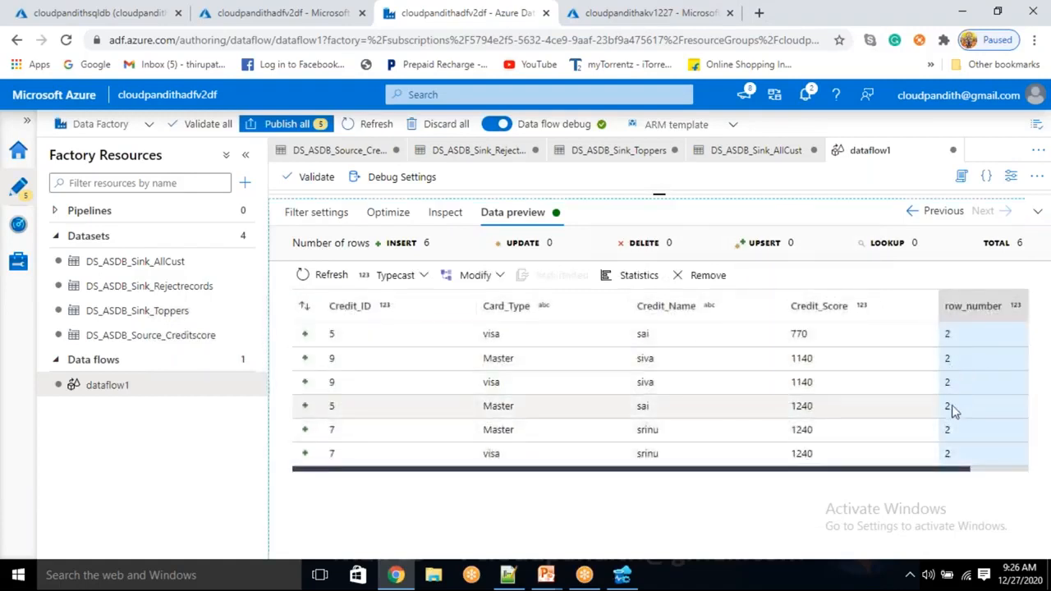
pyautogui.moveTo(957, 458); pyautogui.dragTo(355, 354)
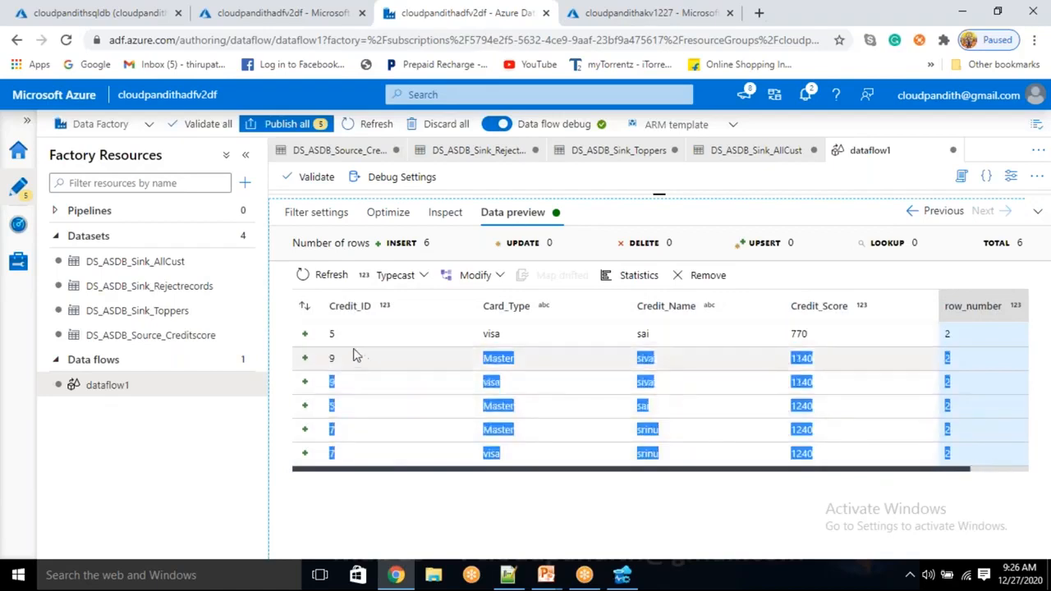
pyautogui.click(470, 515)
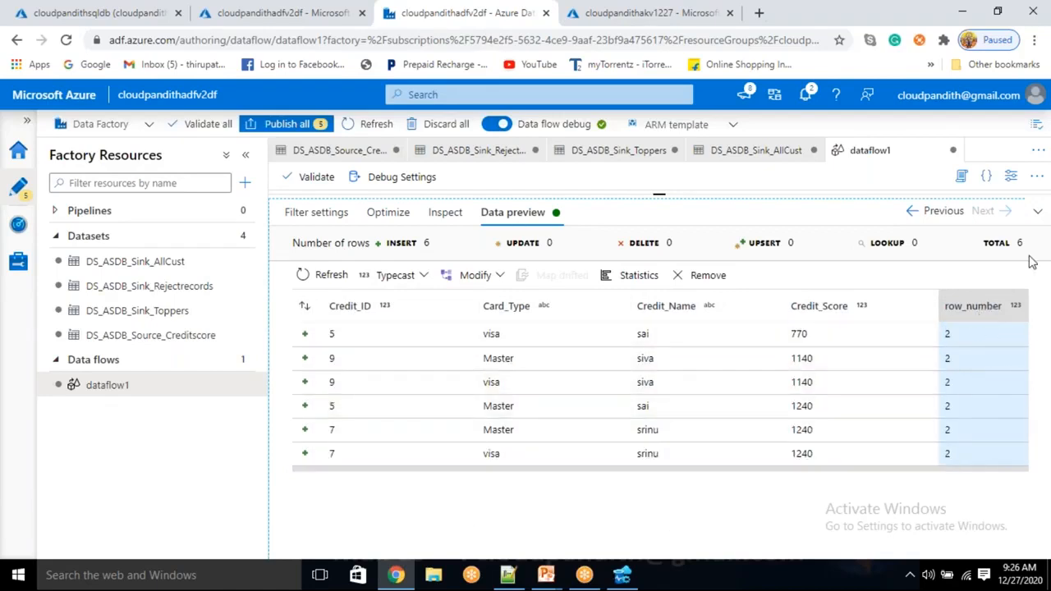
pyautogui.click(1038, 213)
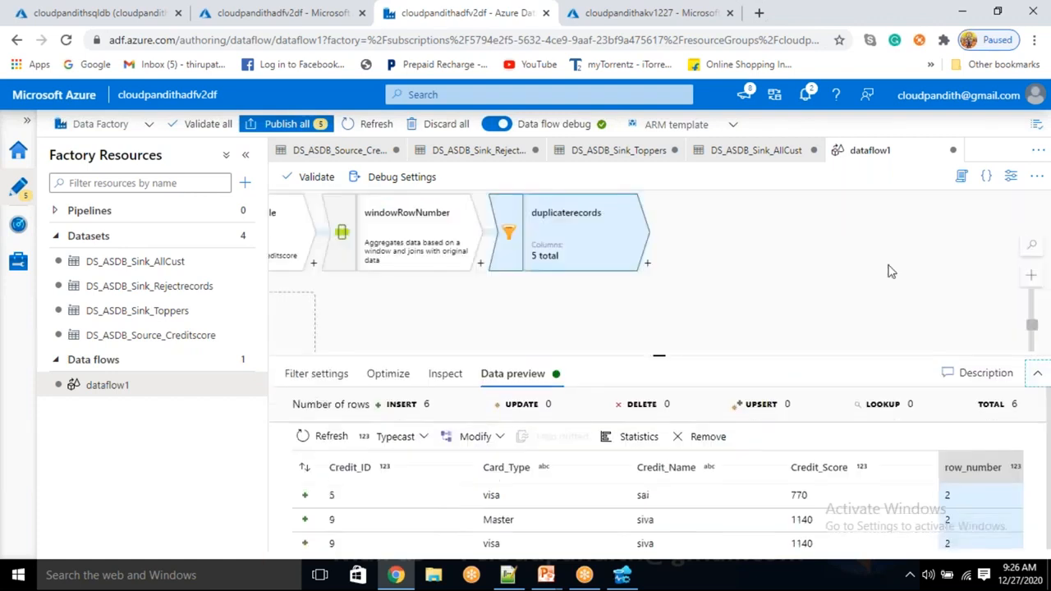
# Add a Select transformation after duplicaterecords, remove its row_number column mapping, and fetch its data preview
pyautogui.click(648, 265)
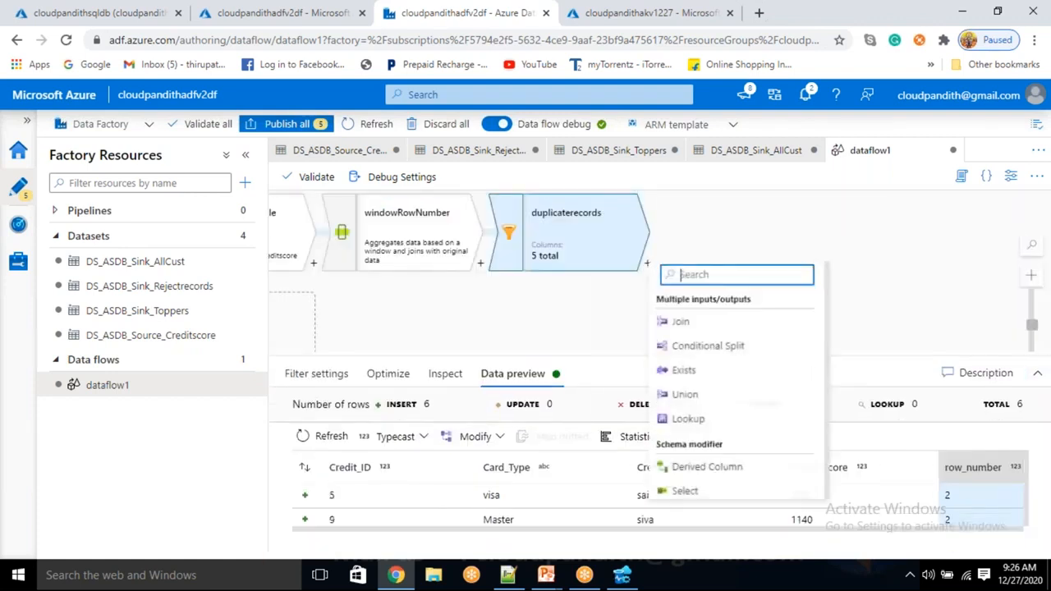
pyautogui.scroll(-2, 699, 441)
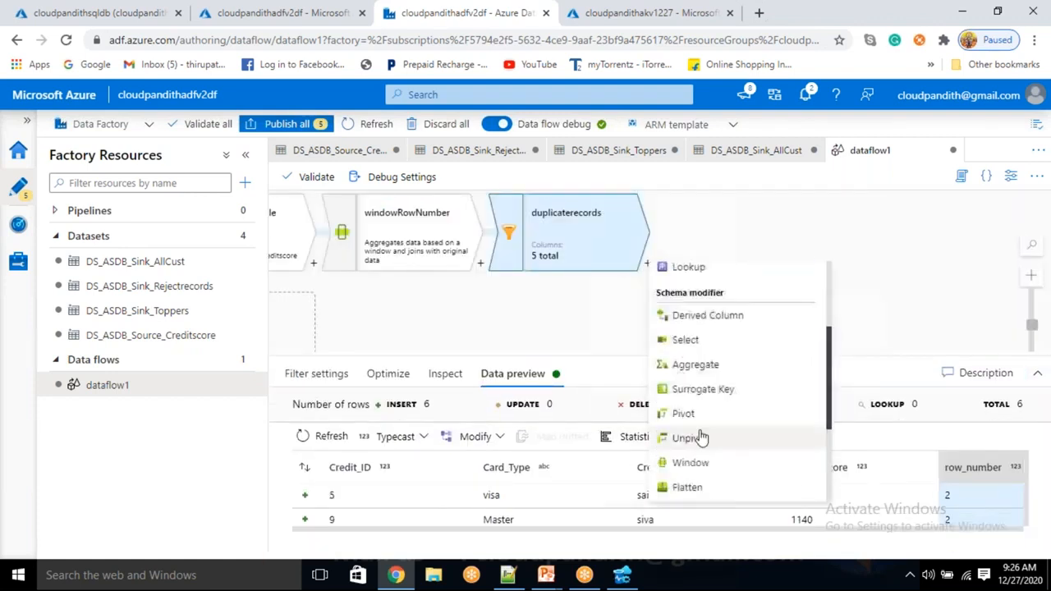
pyautogui.click(713, 338)
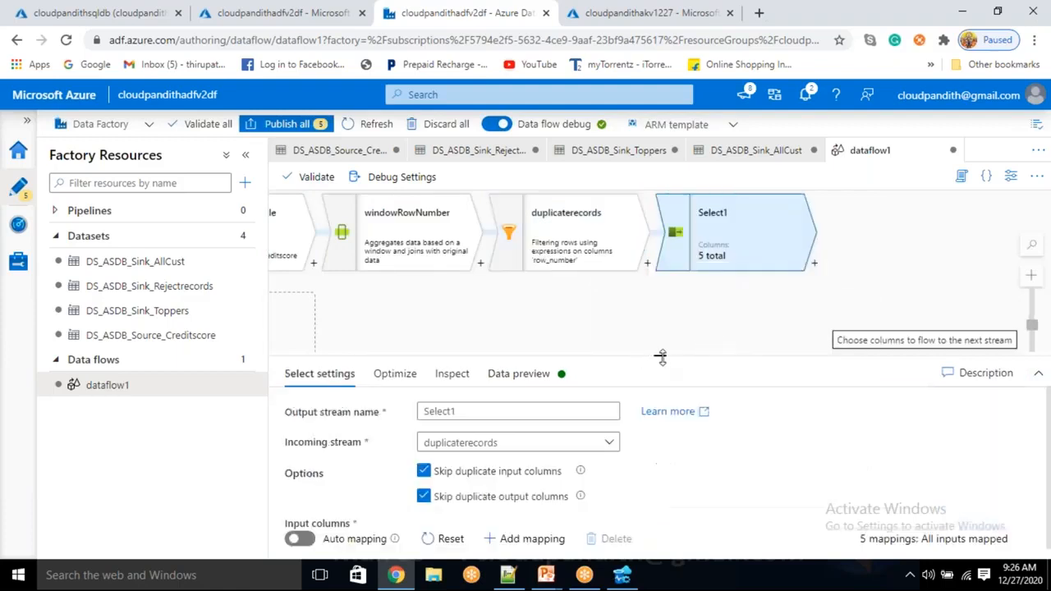
pyautogui.moveTo(662, 356); pyautogui.dragTo(673, 295)
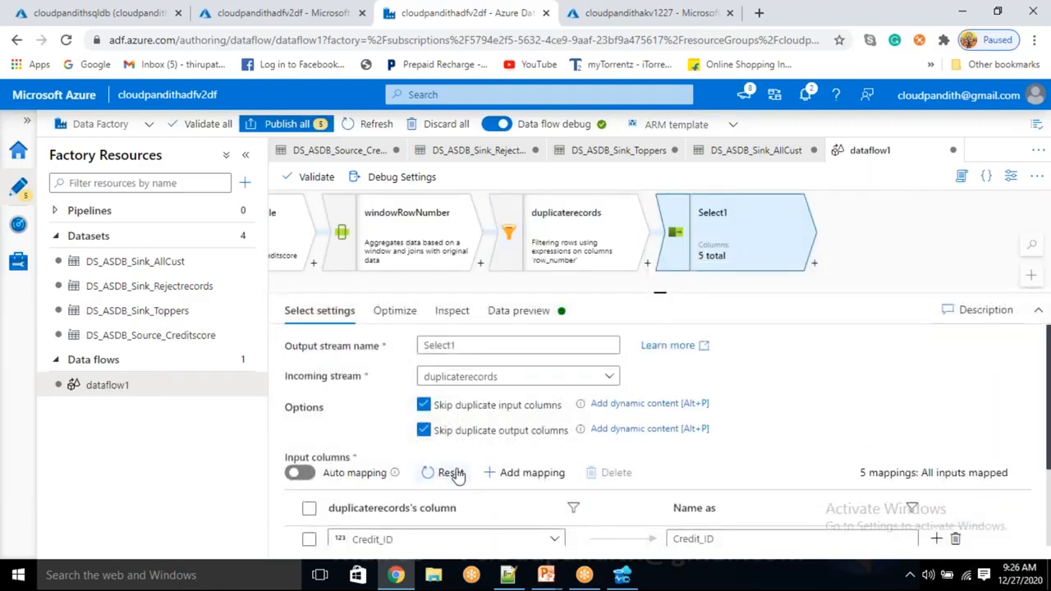
pyautogui.scroll(-2, 493, 471)
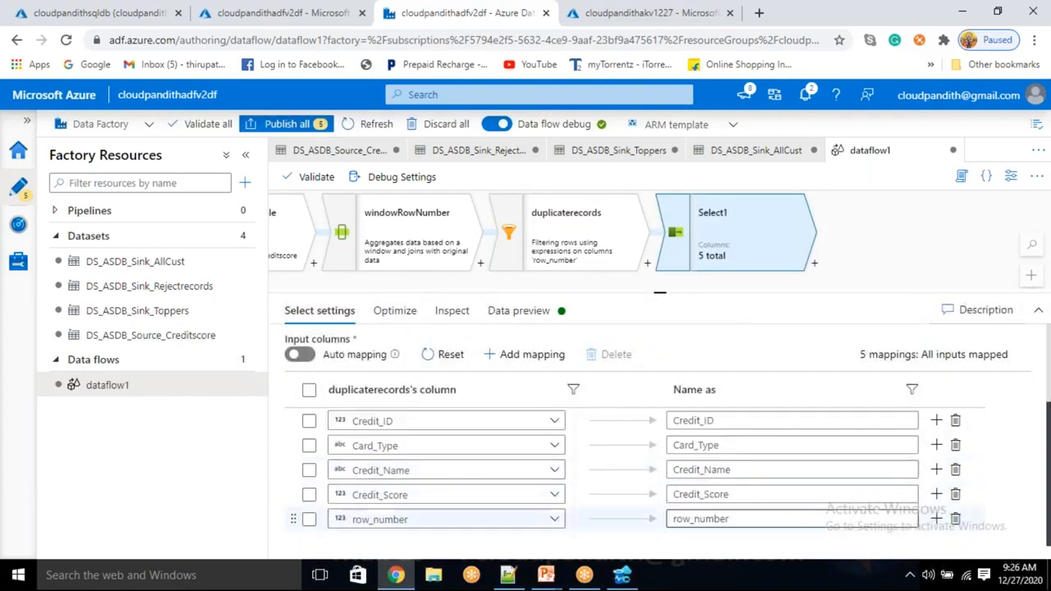
pyautogui.click(955, 519)
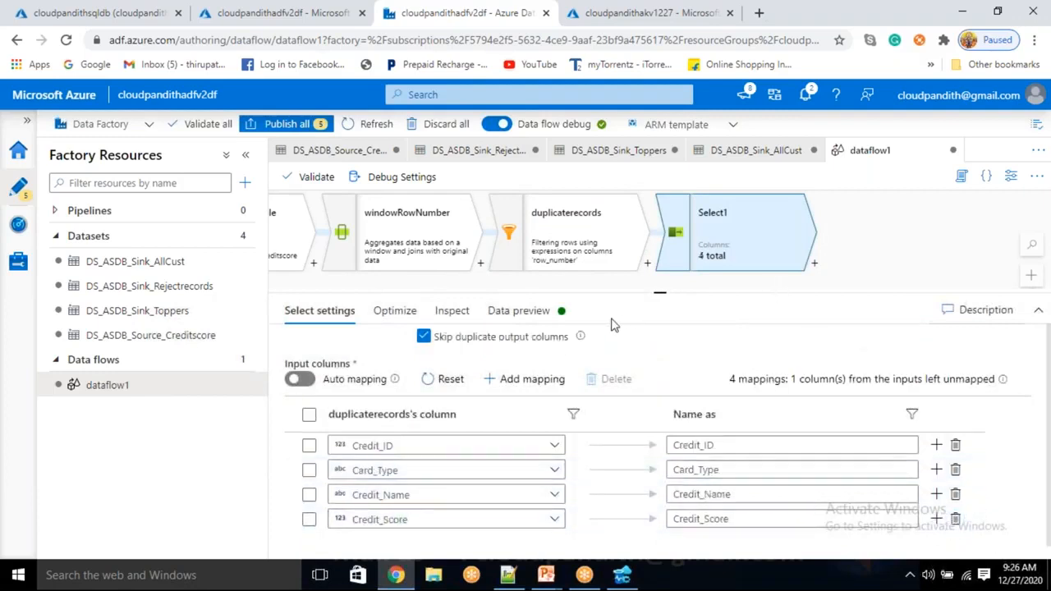
pyautogui.click(555, 311)
pyautogui.click(356, 374)
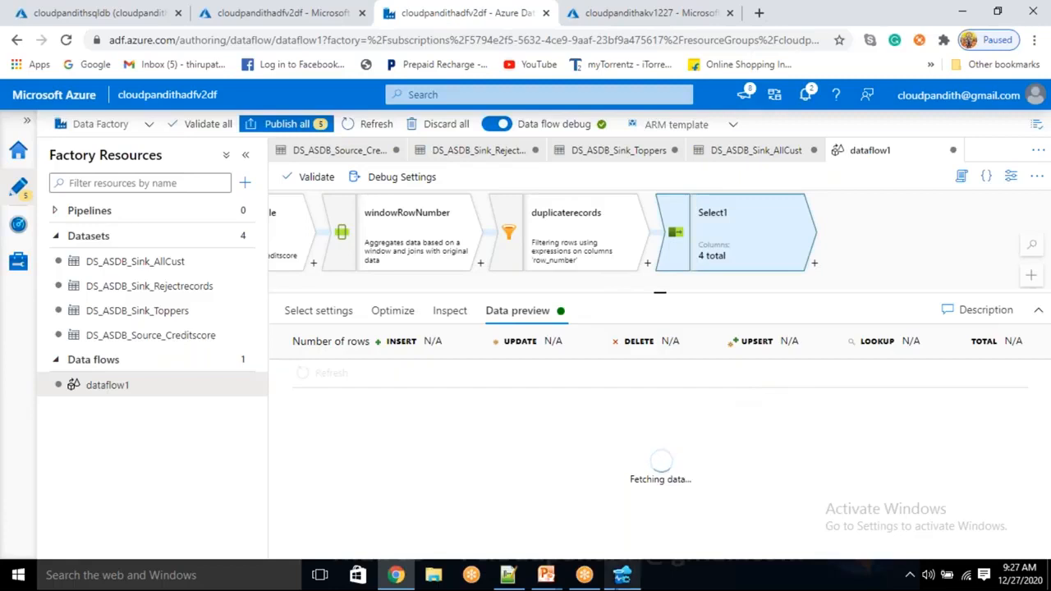
# Examine the Select1 data preview rows, checking the order of the Credit_ID values
pyautogui.moveTo(622, 576)
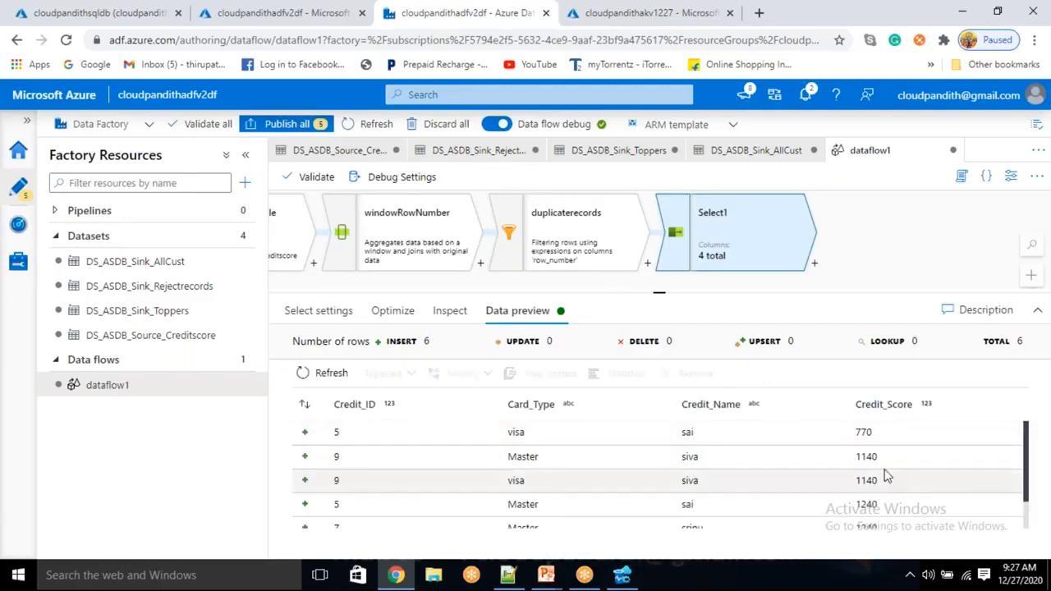
pyautogui.scroll(-2, 885, 473)
pyautogui.scroll(2, 880, 488)
pyautogui.scroll(-2, 881, 488)
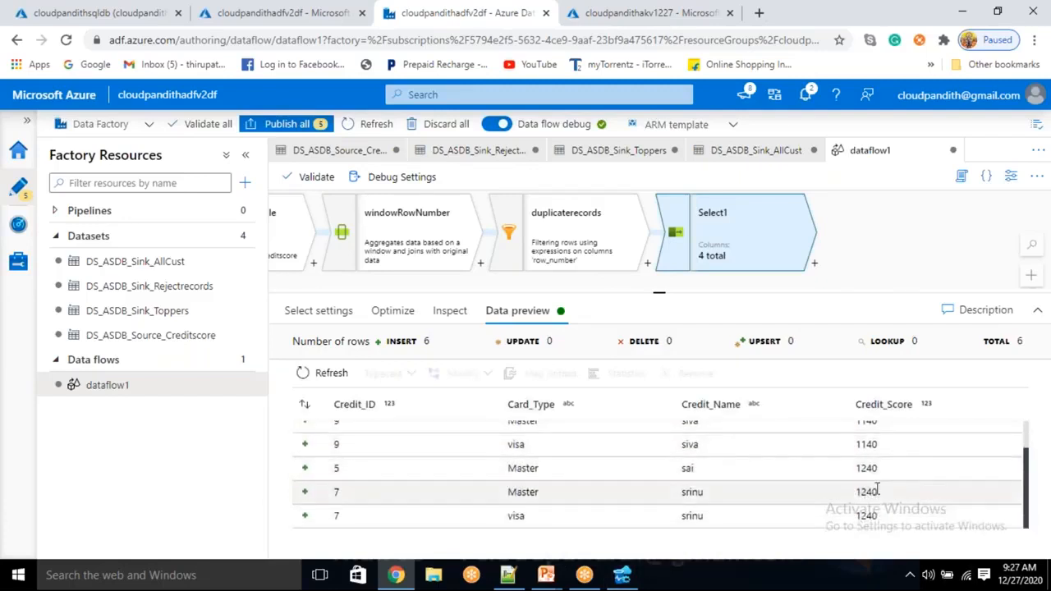
pyautogui.scroll(2, 876, 486)
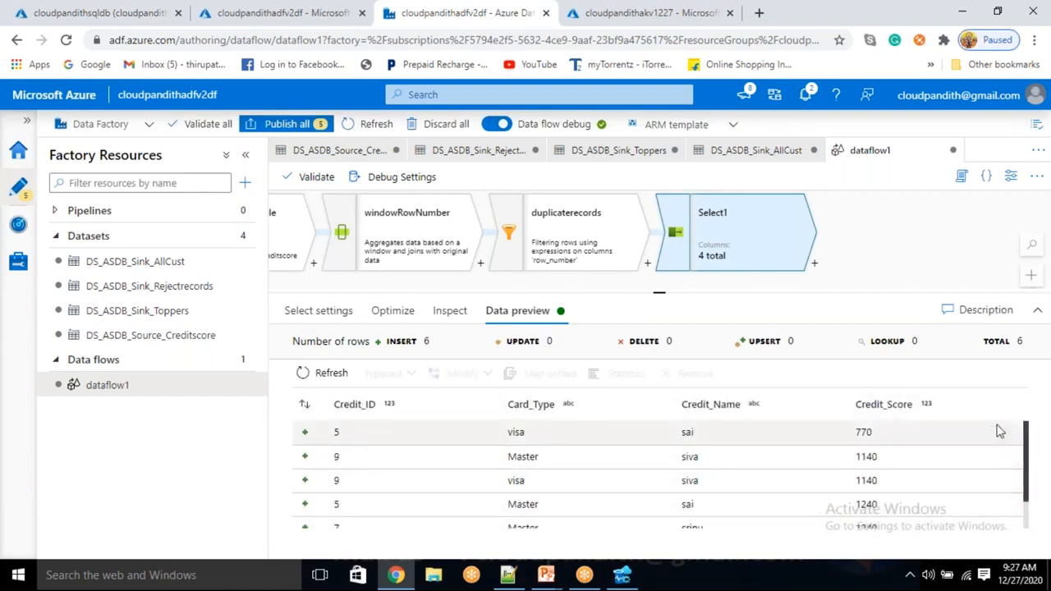
pyautogui.scroll(-1, 989, 468)
pyautogui.scroll(1, 988, 491)
pyautogui.scroll(-2, 345, 460)
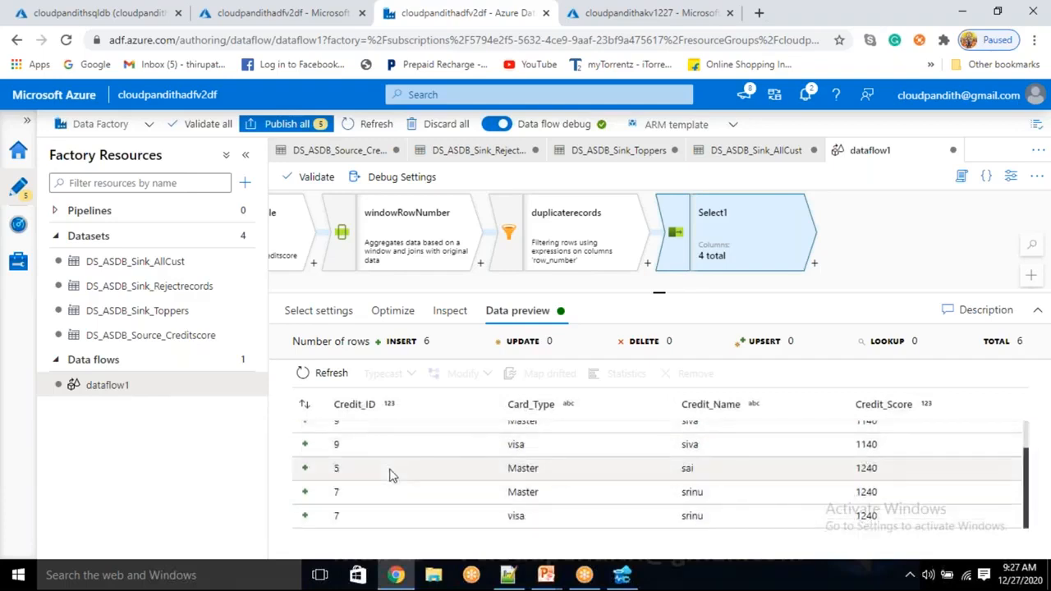
pyautogui.scroll(2, 368, 457)
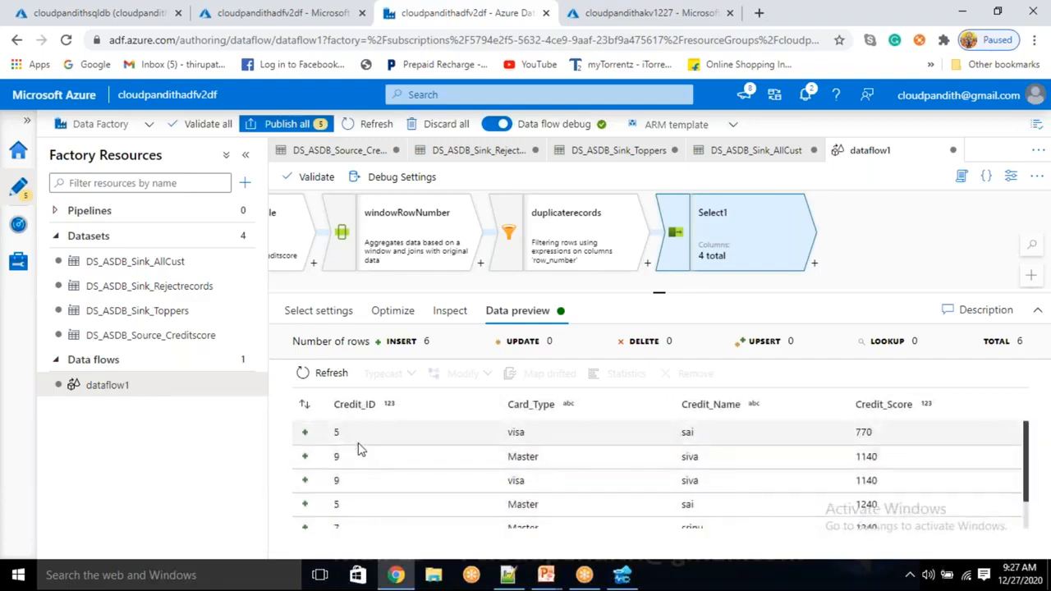
pyautogui.moveTo(344, 434); pyautogui.dragTo(341, 501)
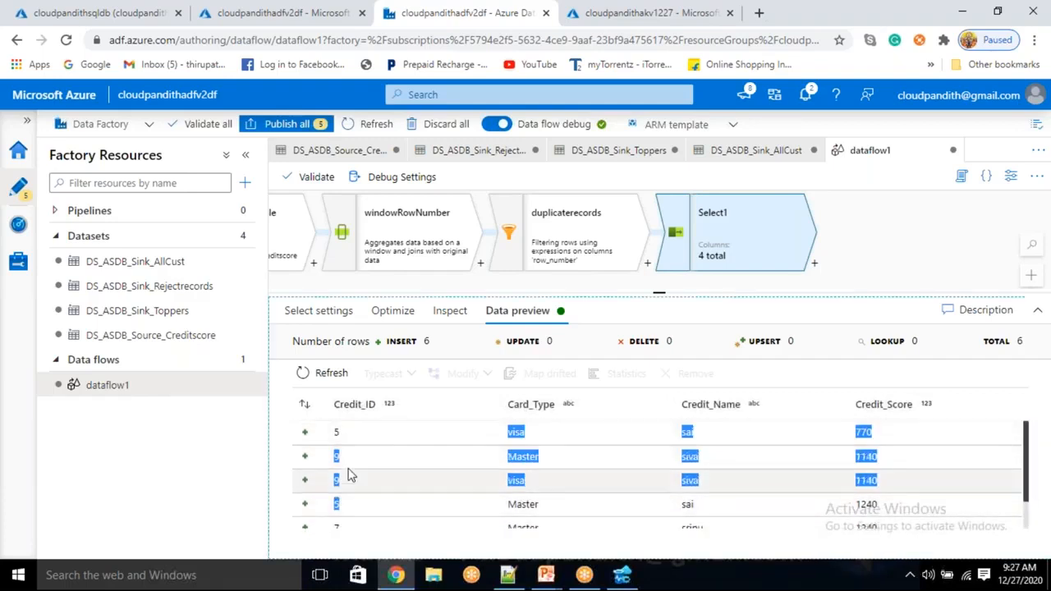
pyautogui.click(343, 439)
pyautogui.scroll(-2, 345, 502)
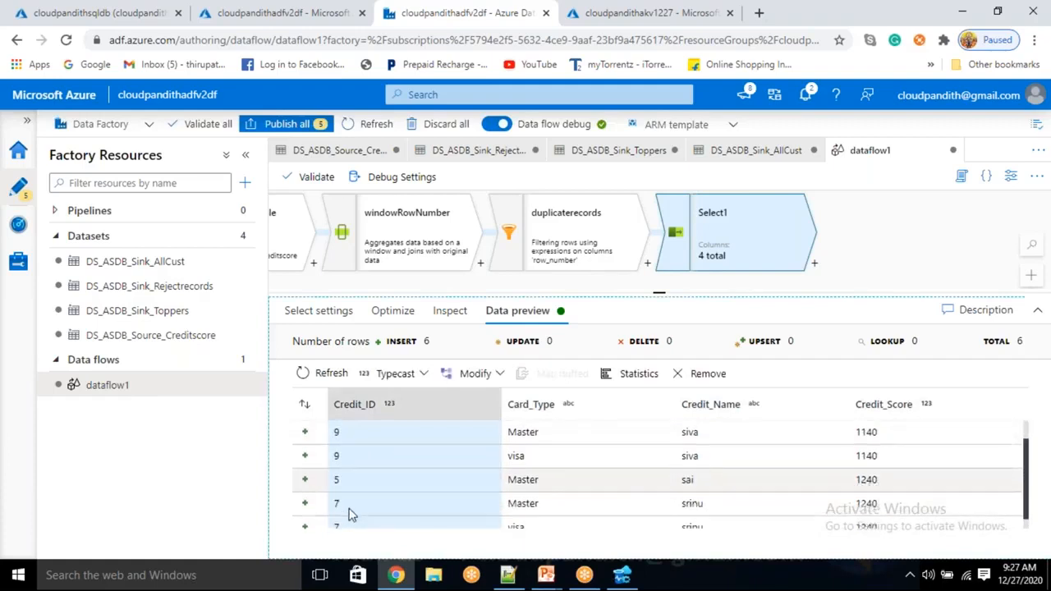
pyautogui.scroll(2, 381, 487)
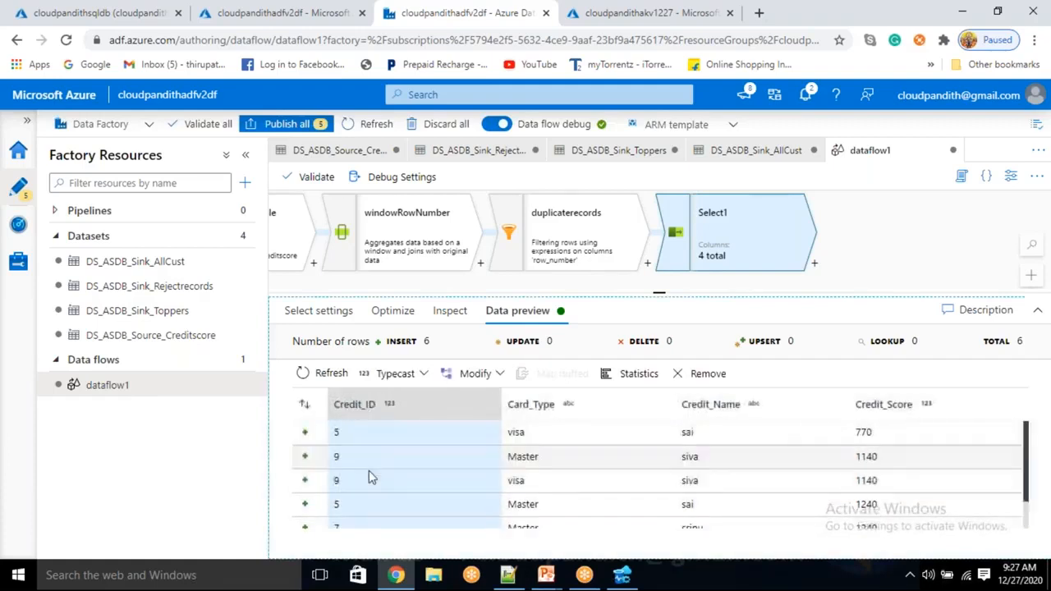
# Add a Sort transformation after Select1 and sort by the Credit_ID column in ascending order
pyautogui.click(814, 263)
pyautogui.scroll(-3, 854, 427)
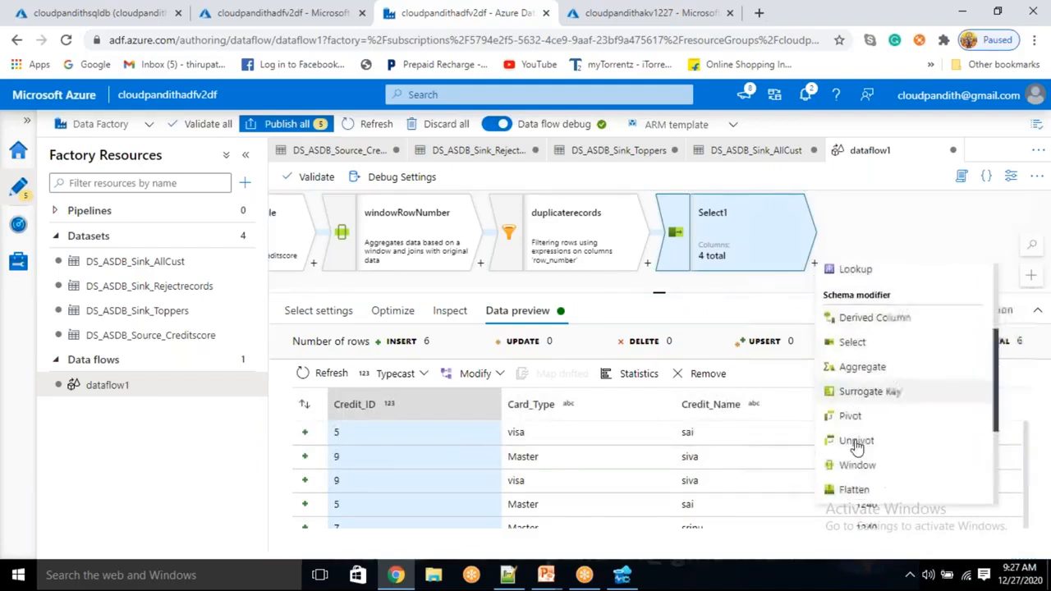
pyautogui.scroll(-3, 857, 420)
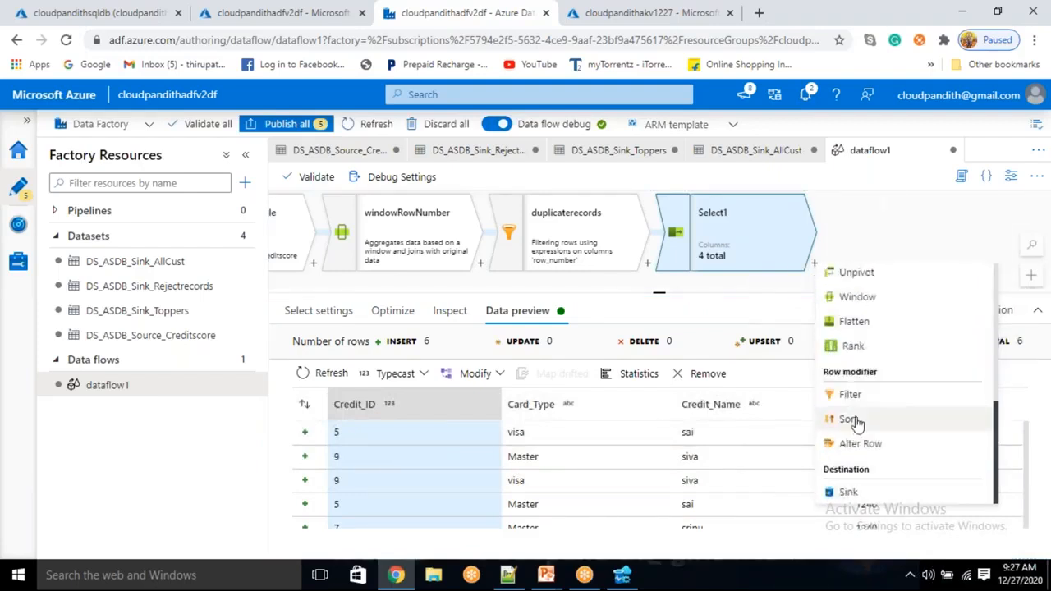
pyautogui.click(850, 419)
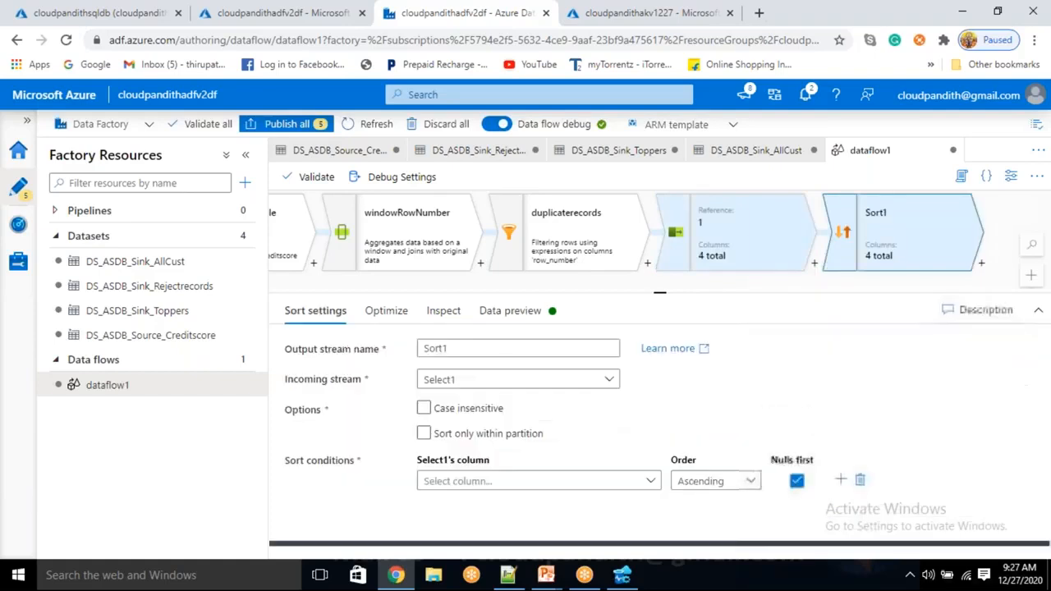
pyautogui.click(518, 478)
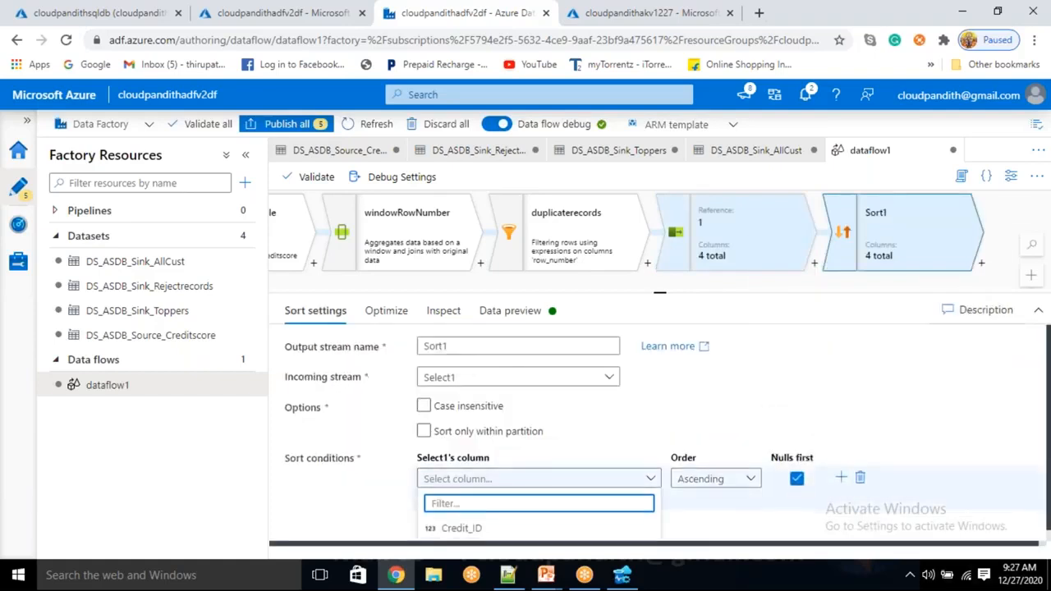
pyautogui.scroll(-2, 515, 521)
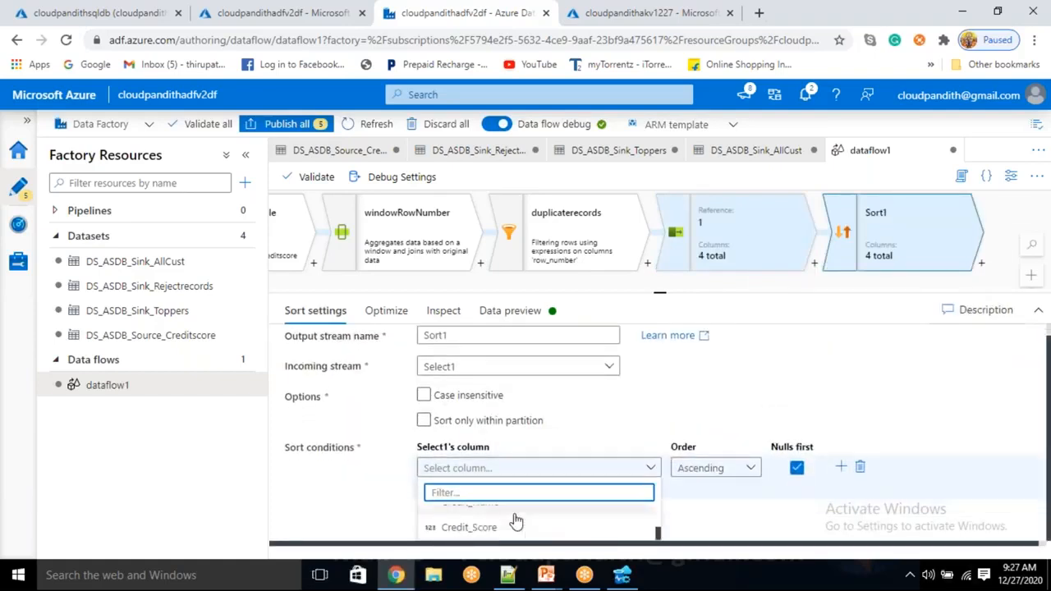
pyautogui.scroll(2, 516, 522)
pyautogui.click(507, 522)
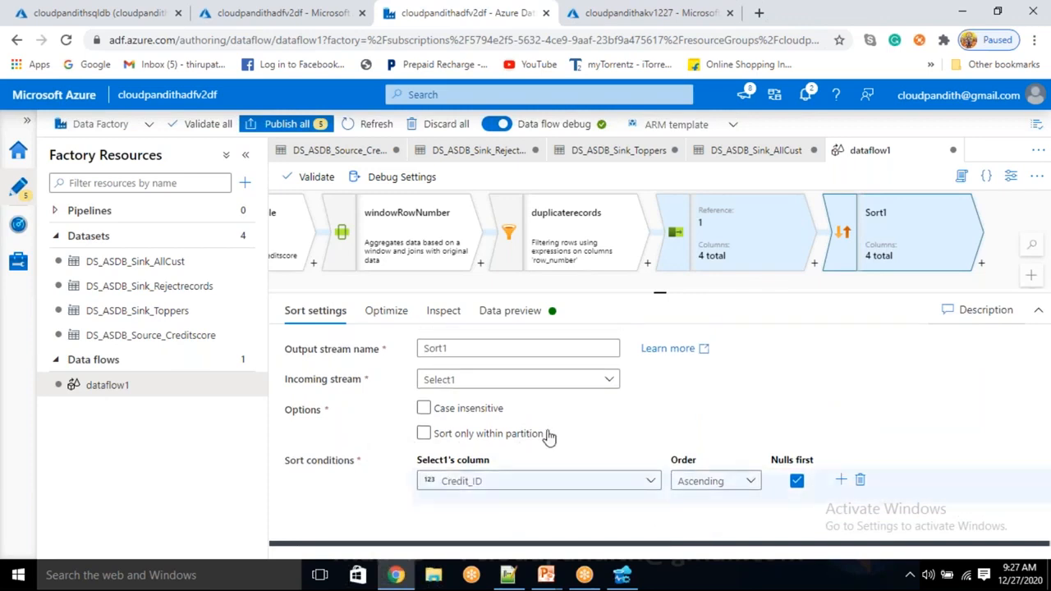
# Set Sort1's partition option to Single partition, then fetch its data preview and check the Credit_ID order
pyautogui.click(463, 349)
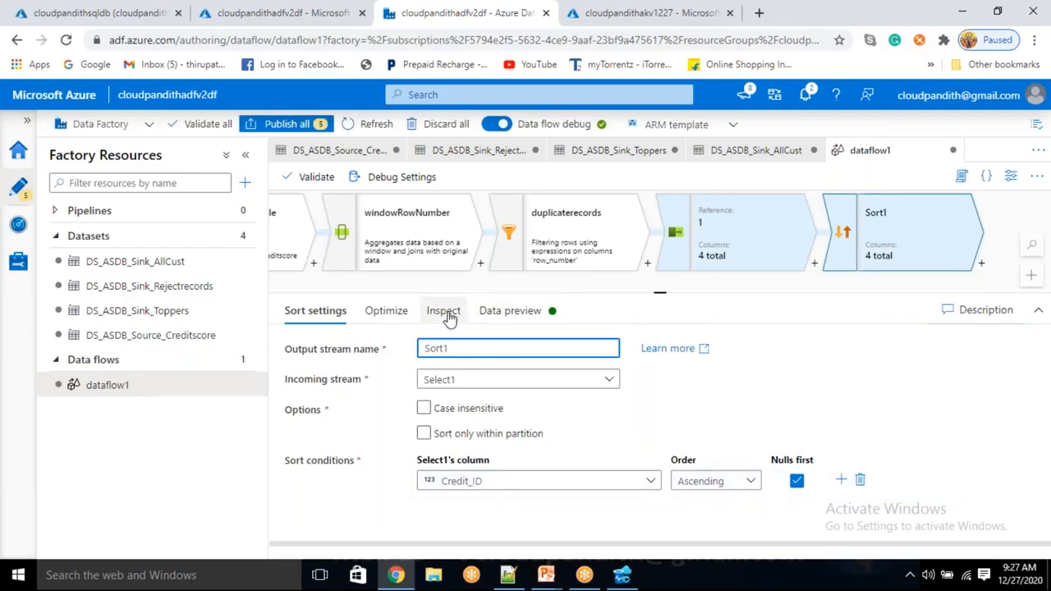
pyautogui.click(401, 317)
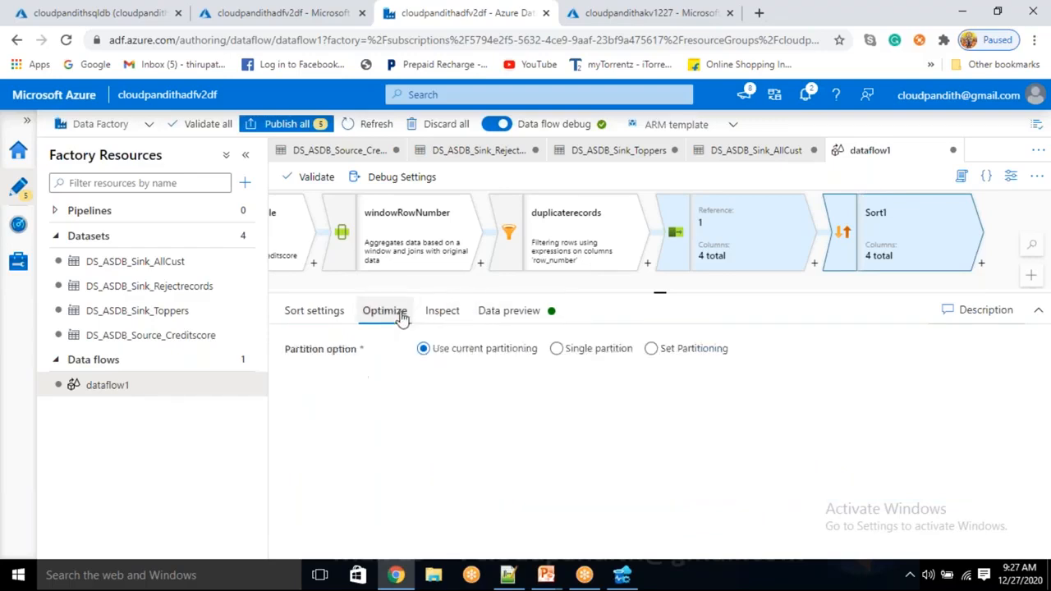
pyautogui.click(558, 350)
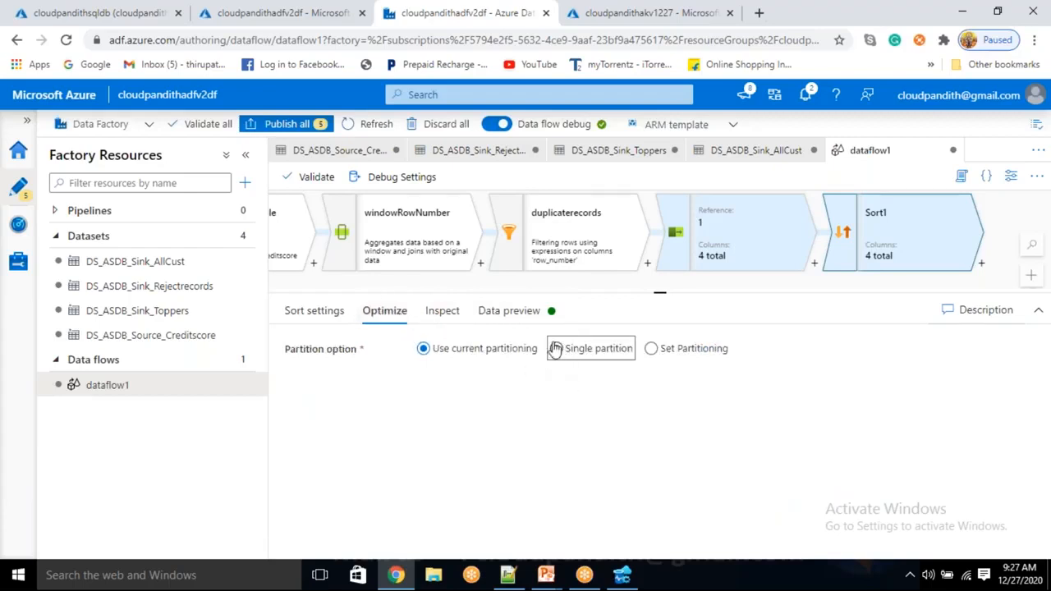
pyautogui.click(559, 349)
pyautogui.click(532, 319)
pyautogui.click(326, 375)
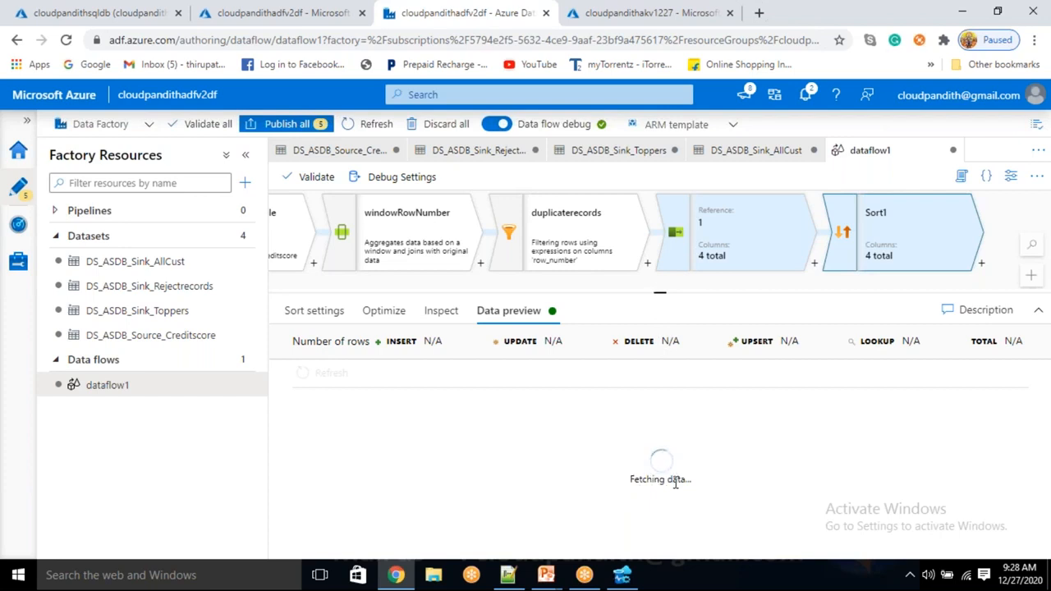
pyautogui.moveTo(664, 284); pyautogui.dragTo(514, 277)
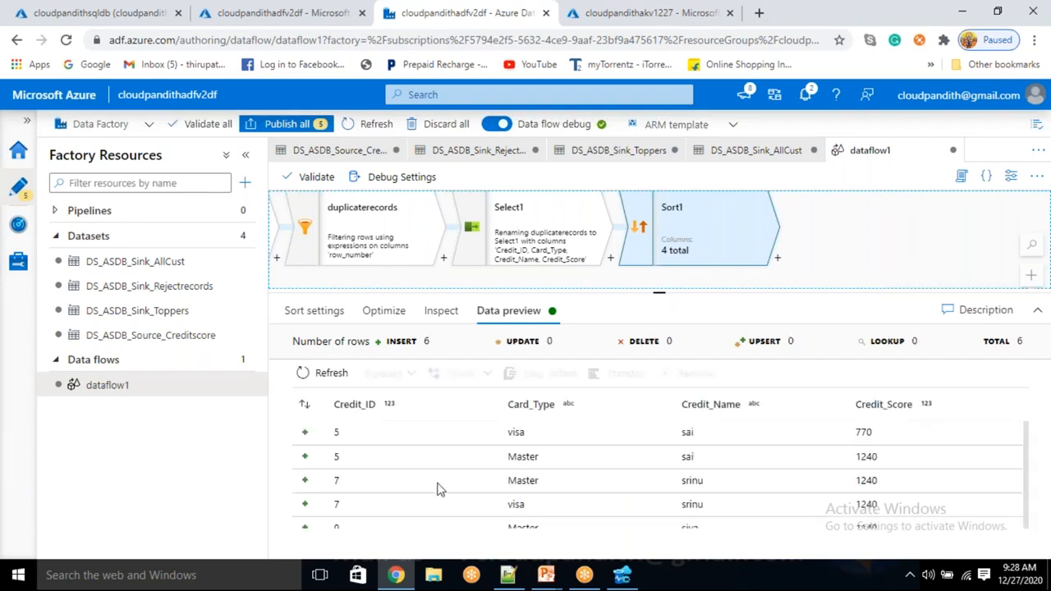
pyautogui.scroll(-3, 370, 481)
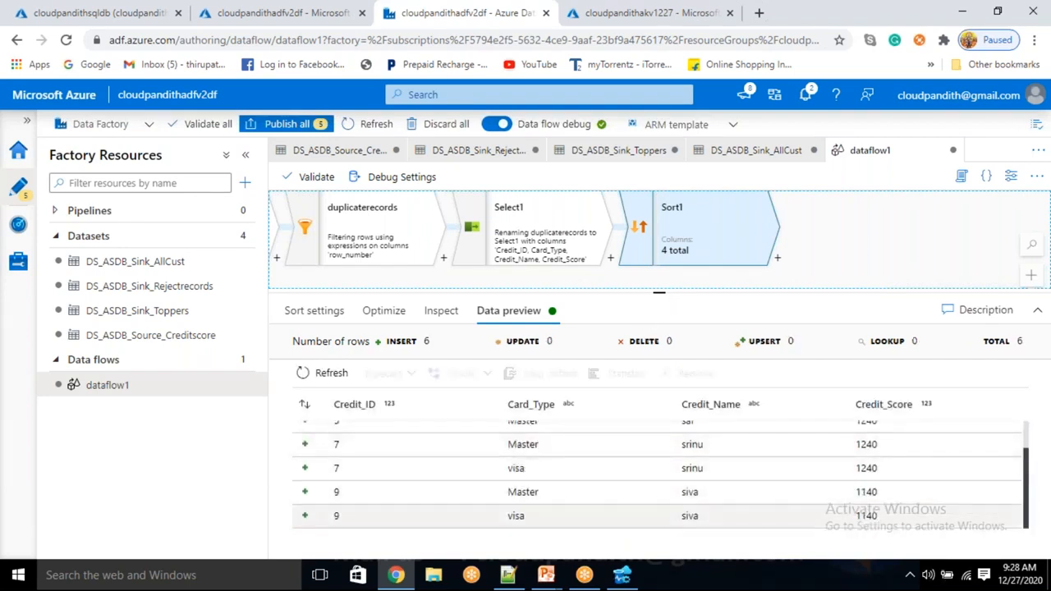
# Add a Sink after Sort1 and assign it the DS_ASDB_Sink_Rejectrecords dataset
pyautogui.click(780, 261)
pyautogui.scroll(-3, 821, 460)
pyautogui.scroll(-3, 821, 476)
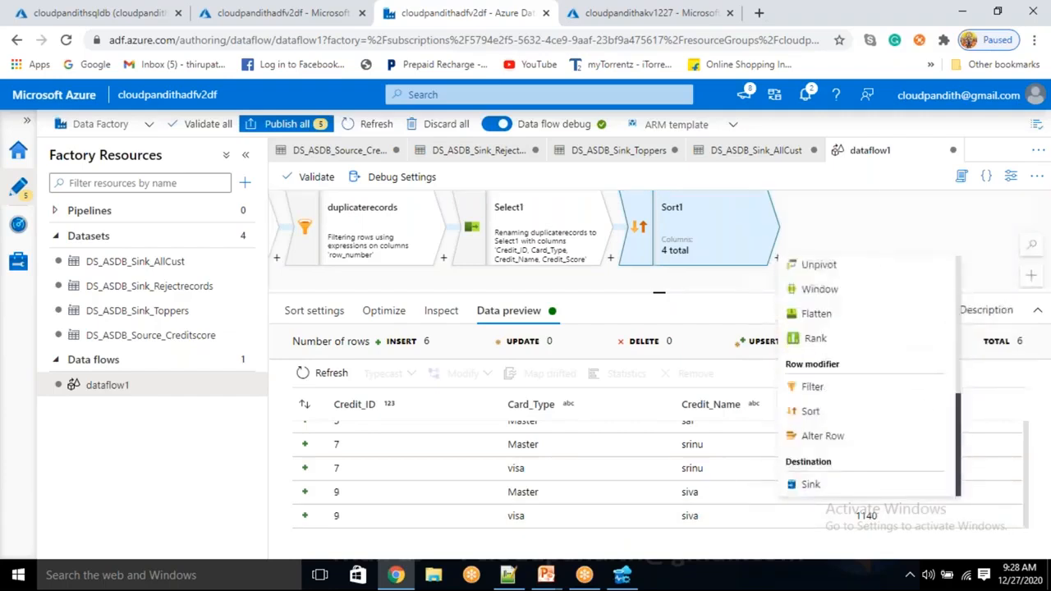
pyautogui.click(810, 486)
pyautogui.click(1031, 368)
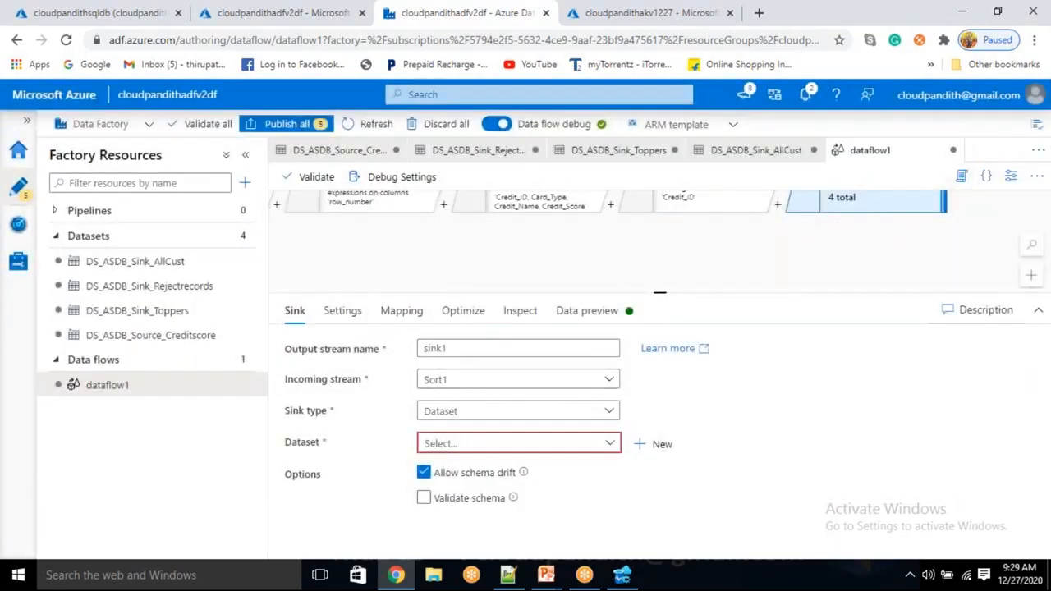
pyautogui.click(493, 446)
pyautogui.click(519, 543)
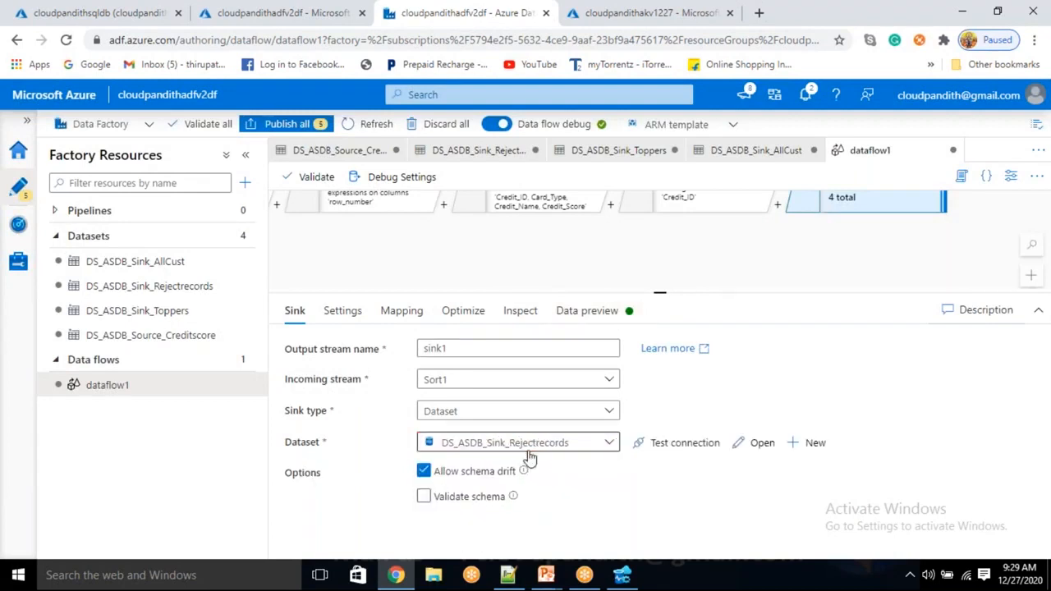
# Check the table in the sink's dataset, then return to dataflow1 and set the sink's table action to Recreate table
pyautogui.click(751, 443)
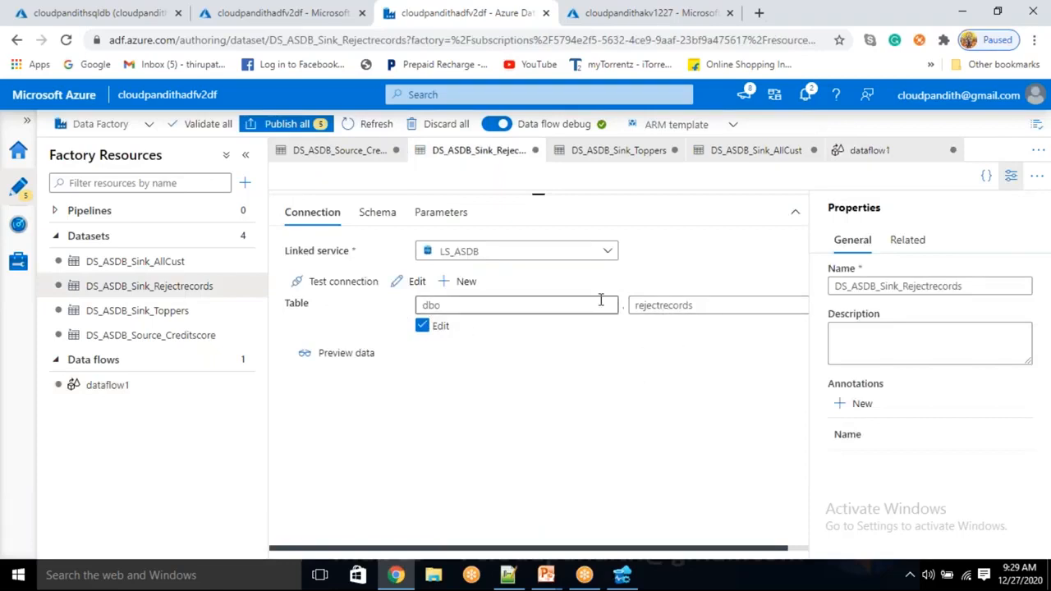
pyautogui.click(125, 392)
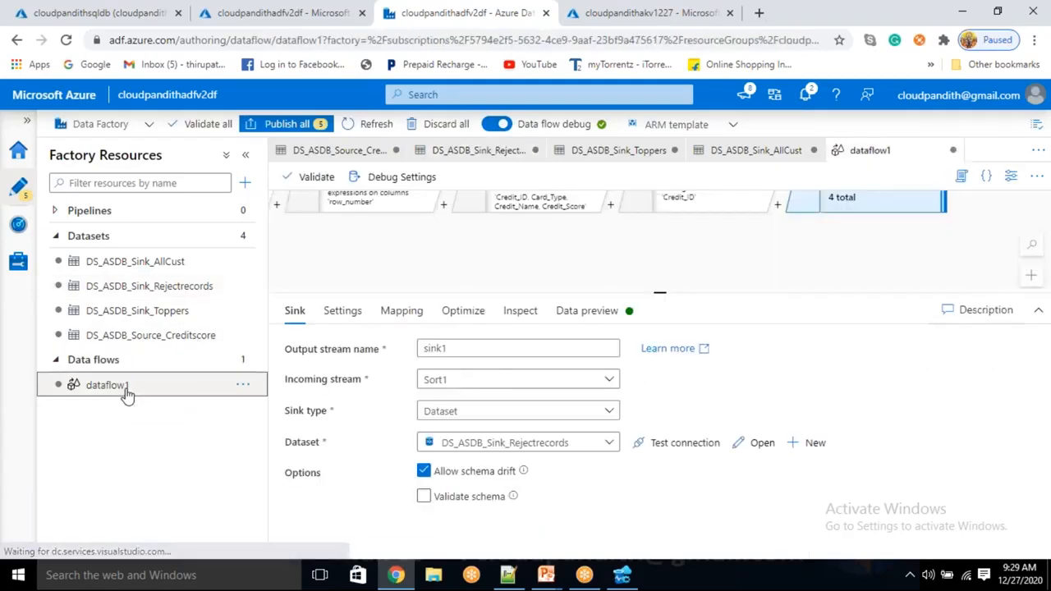
pyautogui.click(346, 315)
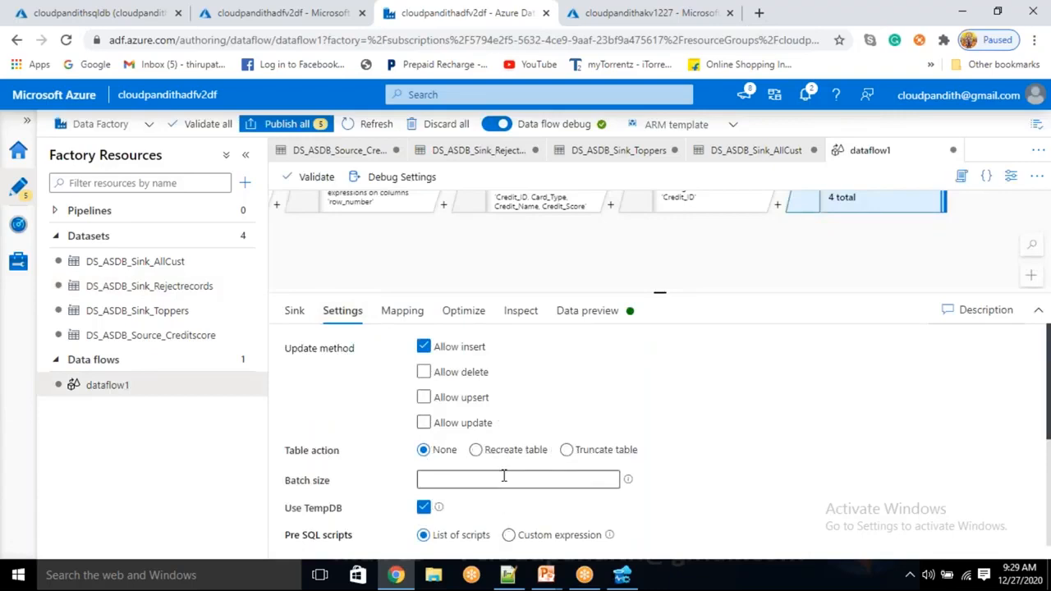
pyautogui.click(476, 452)
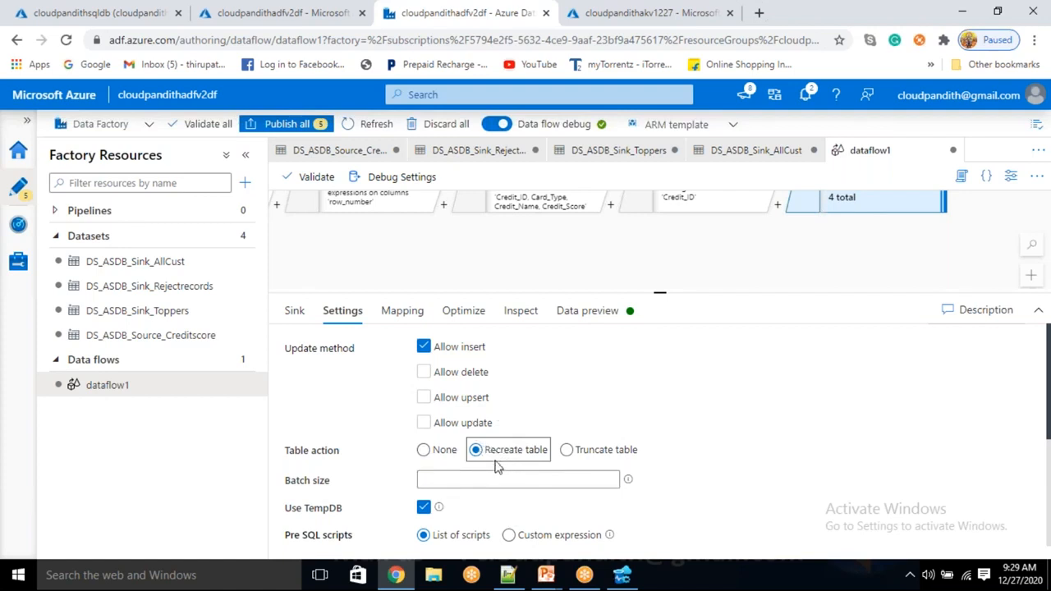
# Enlarge the data flow diagram area and create a new branch from windowRowNumber
pyautogui.moveTo(513, 247); pyautogui.dragTo(640, 248)
pyautogui.moveTo(657, 301); pyautogui.dragTo(655, 357)
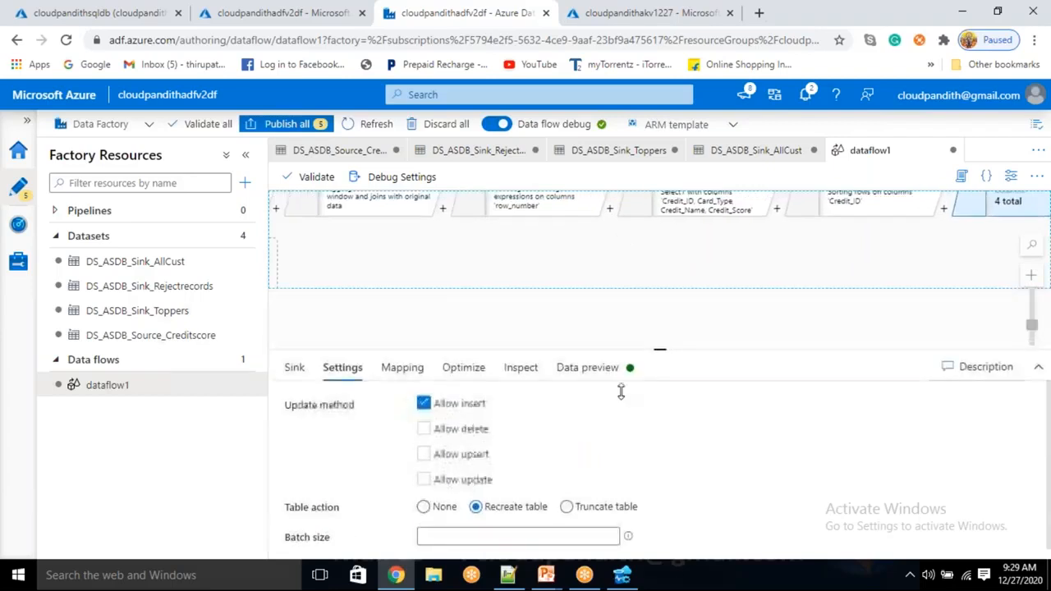
pyautogui.moveTo(526, 300); pyautogui.dragTo(515, 345)
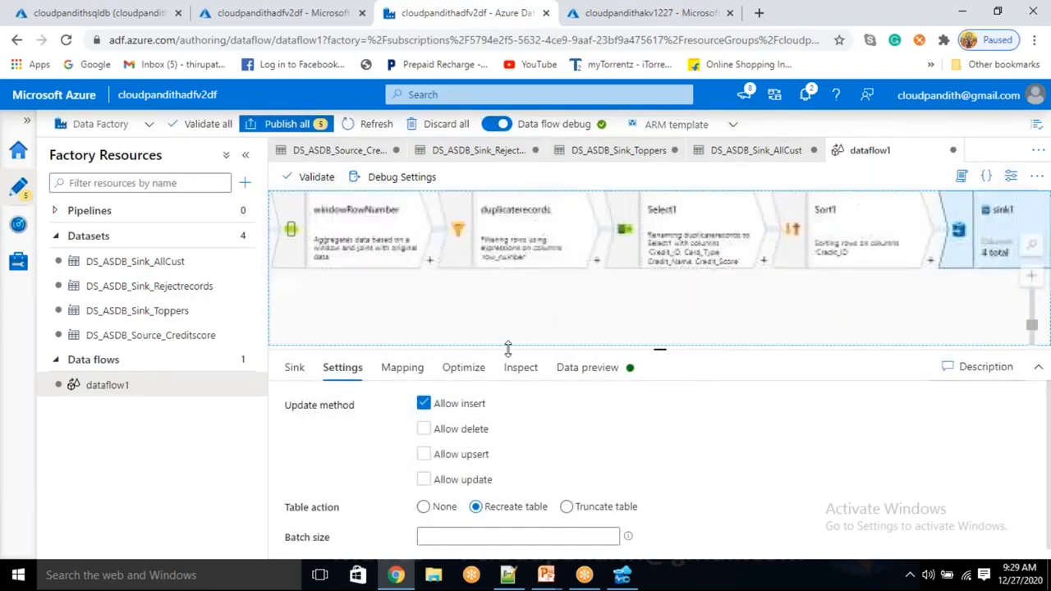
pyautogui.moveTo(328, 247); pyautogui.dragTo(481, 246)
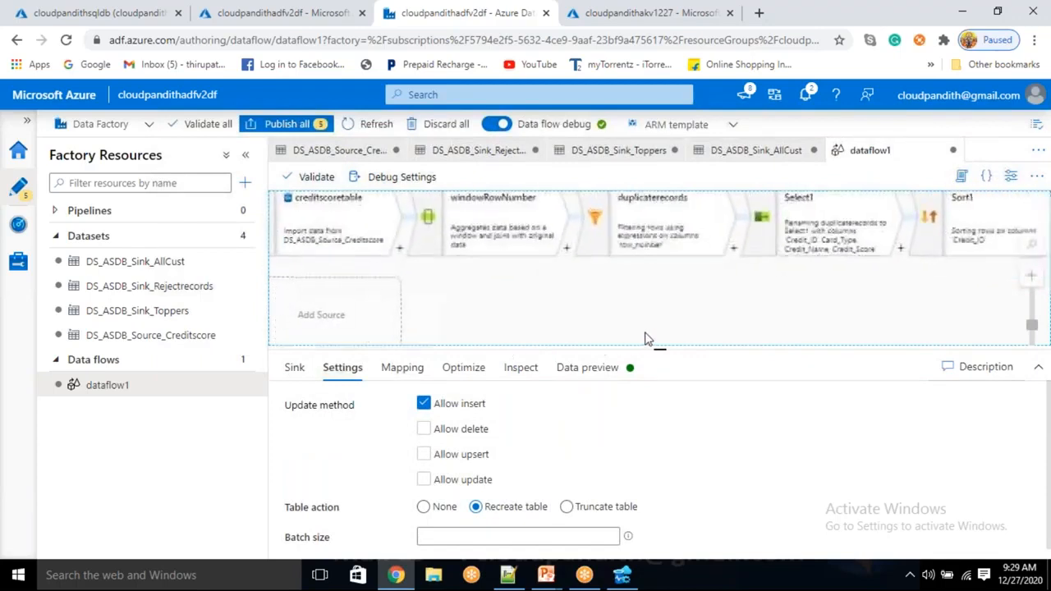
pyautogui.click(567, 249)
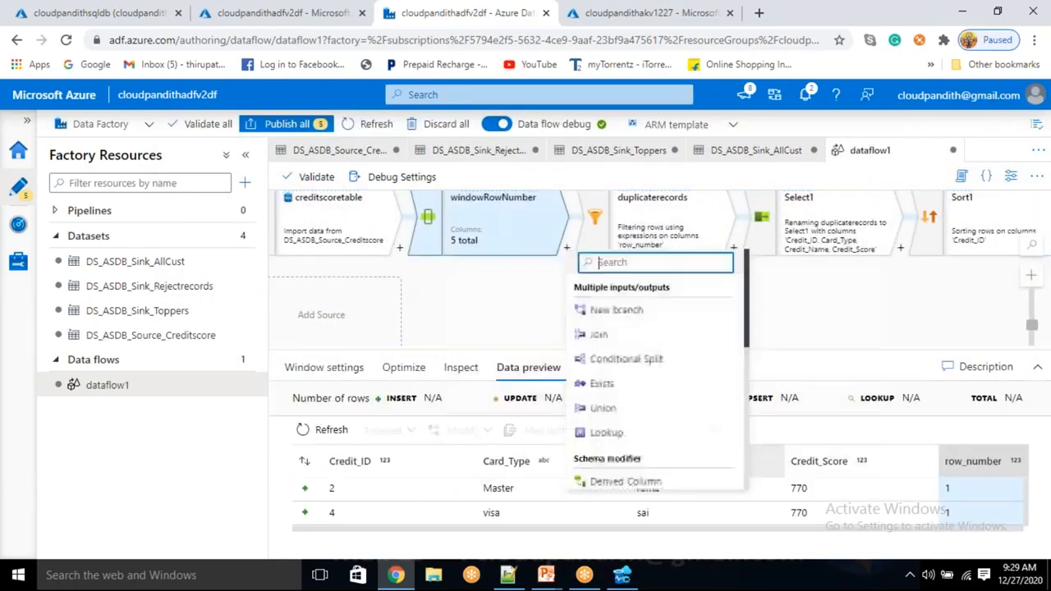
pyautogui.click(631, 312)
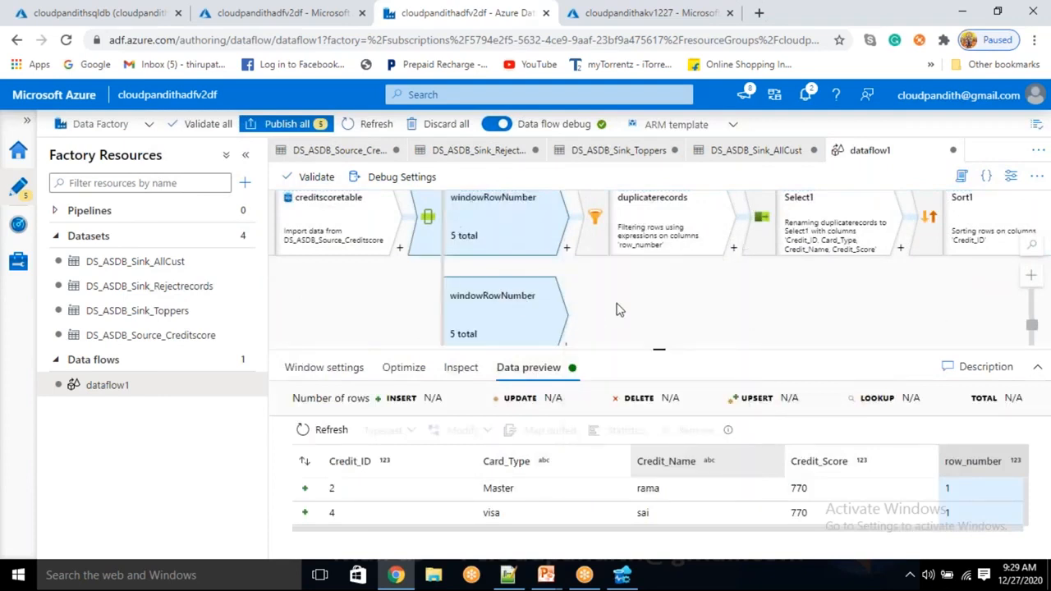
# Add a Filter transformation to the new windowRowNumber branch
pyautogui.moveTo(593, 298); pyautogui.dragTo(548, 258)
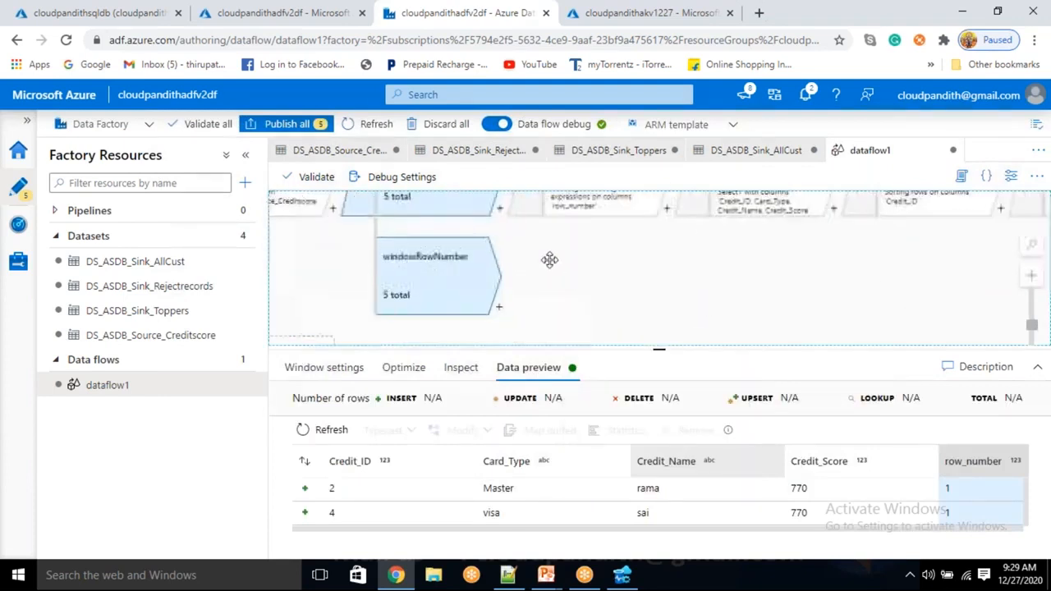
pyautogui.click(499, 305)
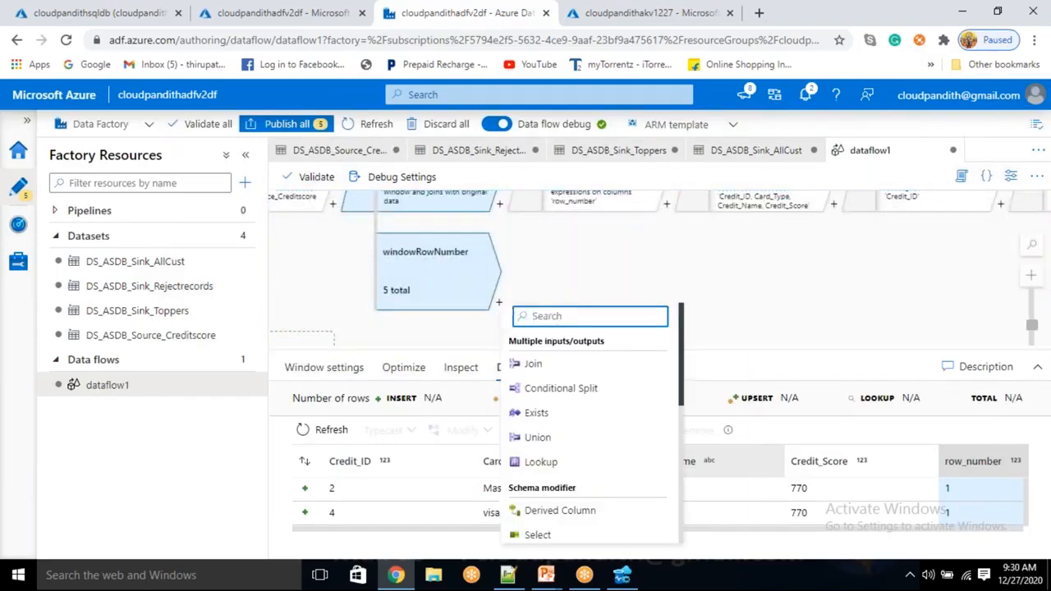
pyautogui.scroll(-3, 542, 447)
pyautogui.scroll(-2, 557, 461)
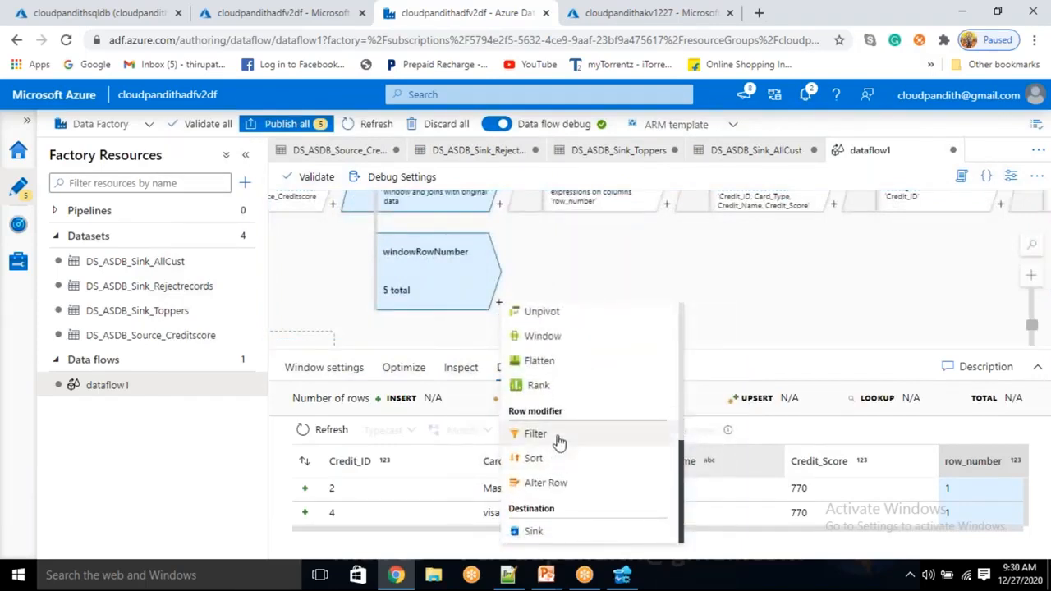
pyautogui.click(557, 443)
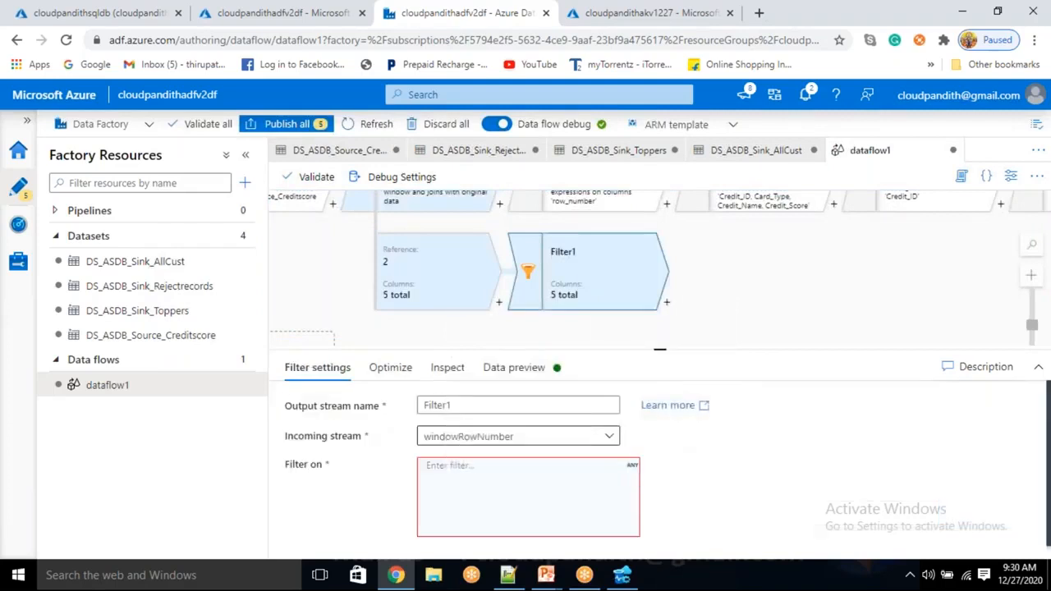
# Build the filter condition equals(row_number,1) for Filter1 in the expression builder and save it
pyautogui.click(457, 492)
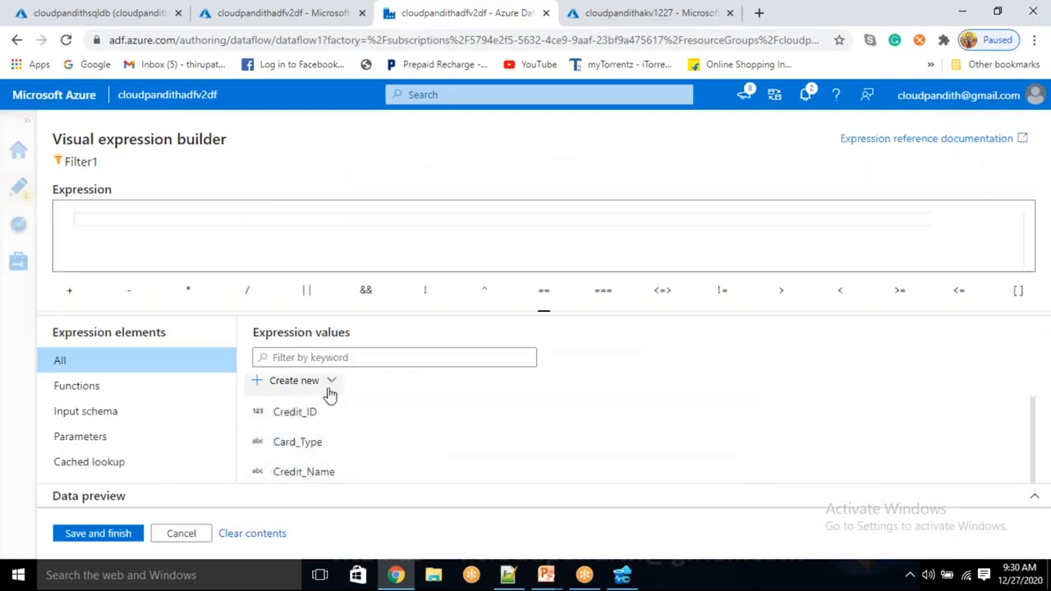
pyautogui.click(325, 359)
pyautogui.write('equala')
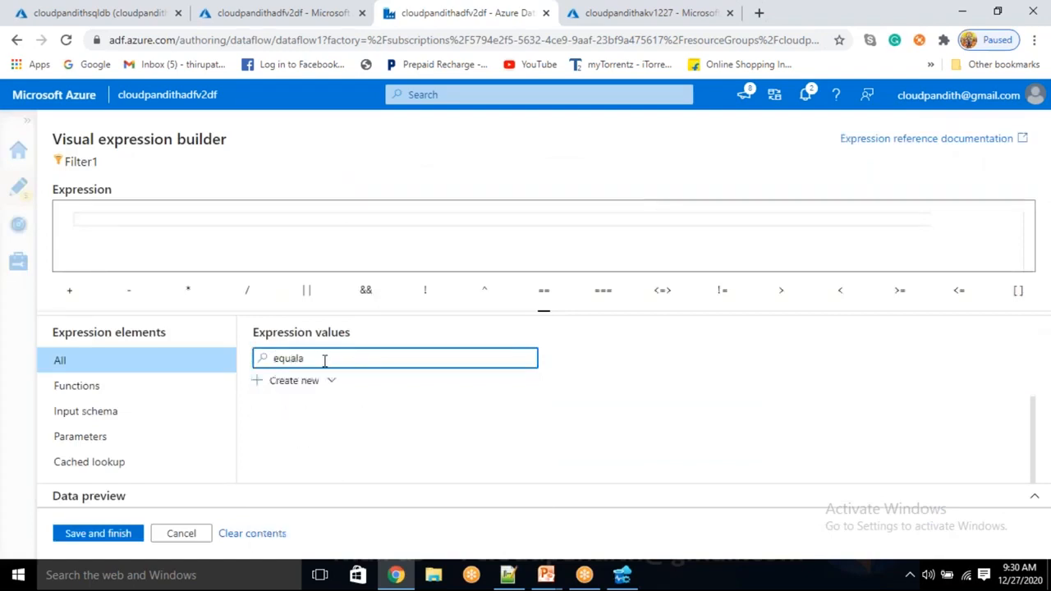
pyautogui.press('BackSpace')
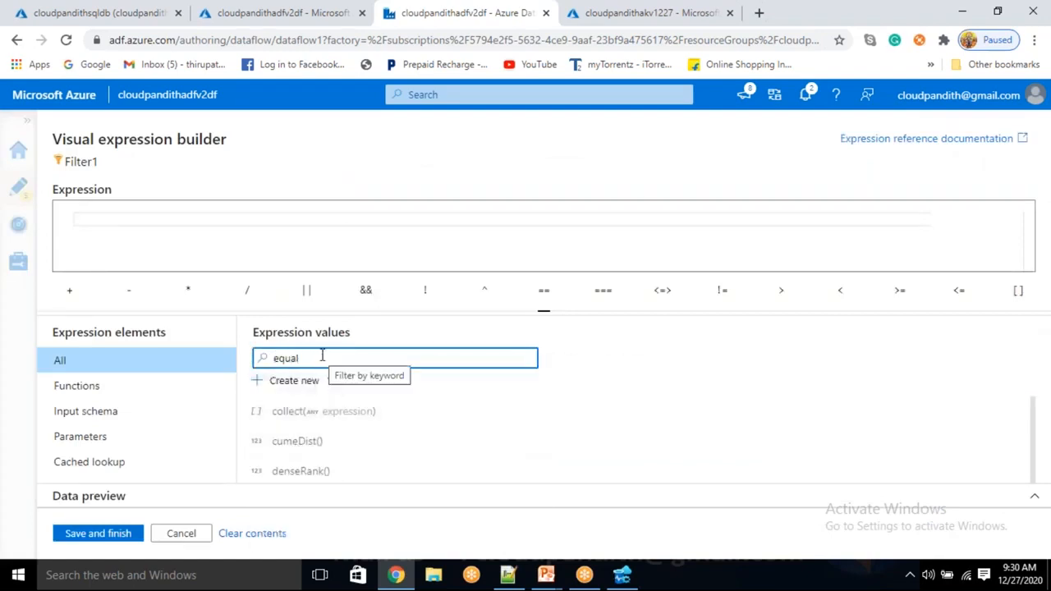
pyautogui.write('s')
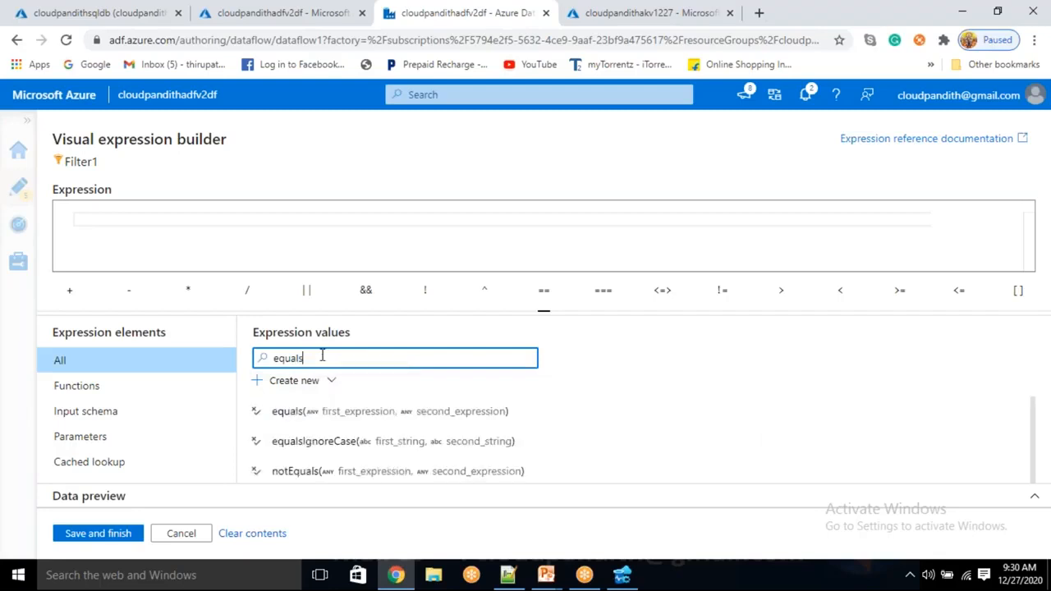
pyautogui.click(295, 412)
pyautogui.moveTo(306, 359); pyautogui.dragTo(249, 354)
pyautogui.press('BackSpace')
pyautogui.scroll(-1, 343, 425)
pyautogui.click(326, 454)
pyautogui.write(',1')
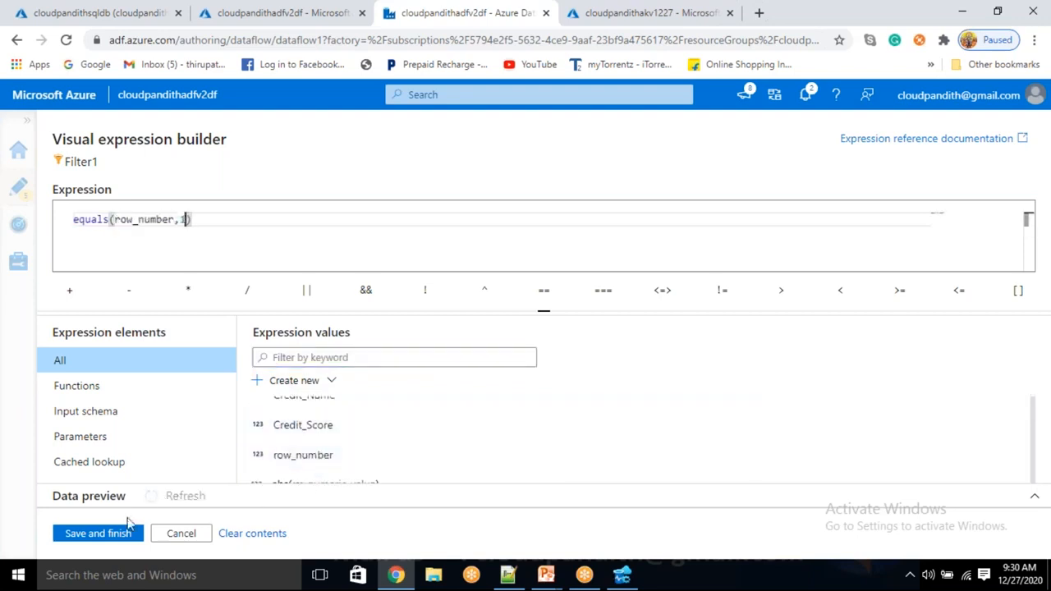
pyautogui.click(110, 533)
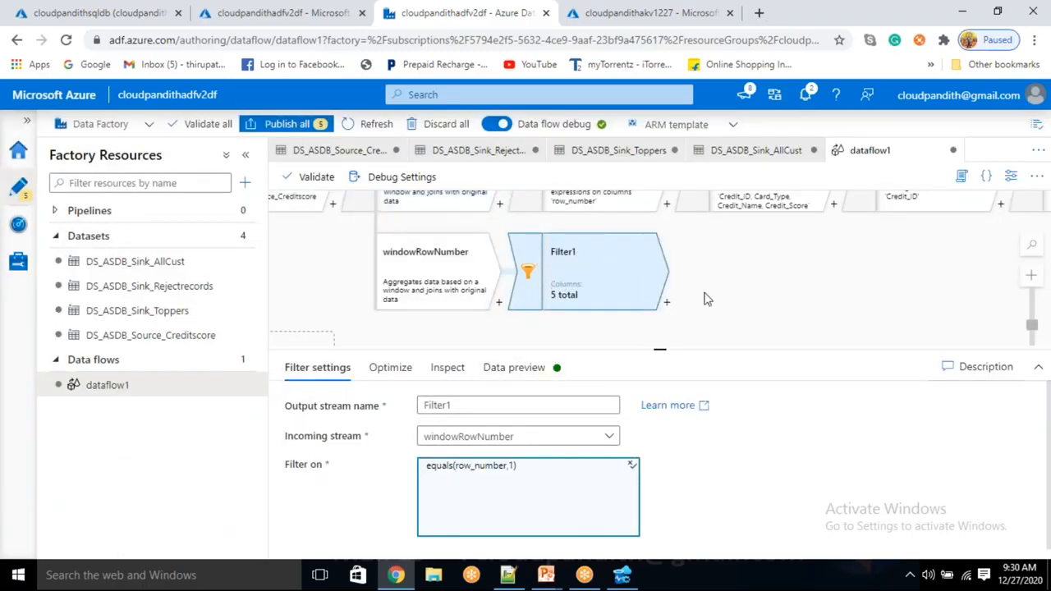
# Rename the filter's output stream to uniqeurecords
pyautogui.click(515, 370)
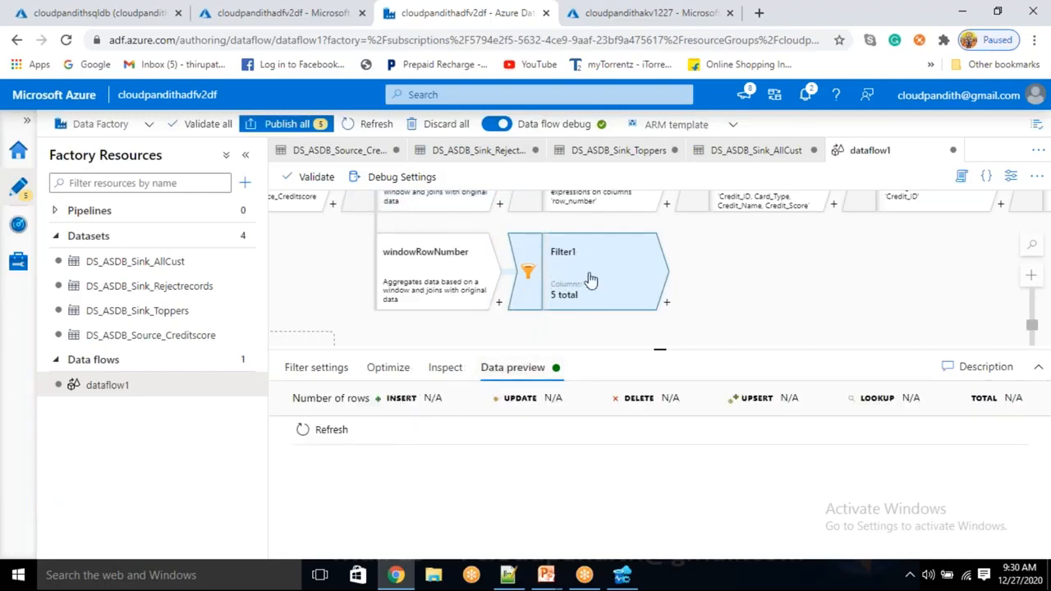
pyautogui.click(348, 369)
pyautogui.write('uniqeurecords')
# Fetch the data preview of the uniqeurecords filter and check the row_number values across its rows
pyautogui.click(515, 367)
pyautogui.click(329, 429)
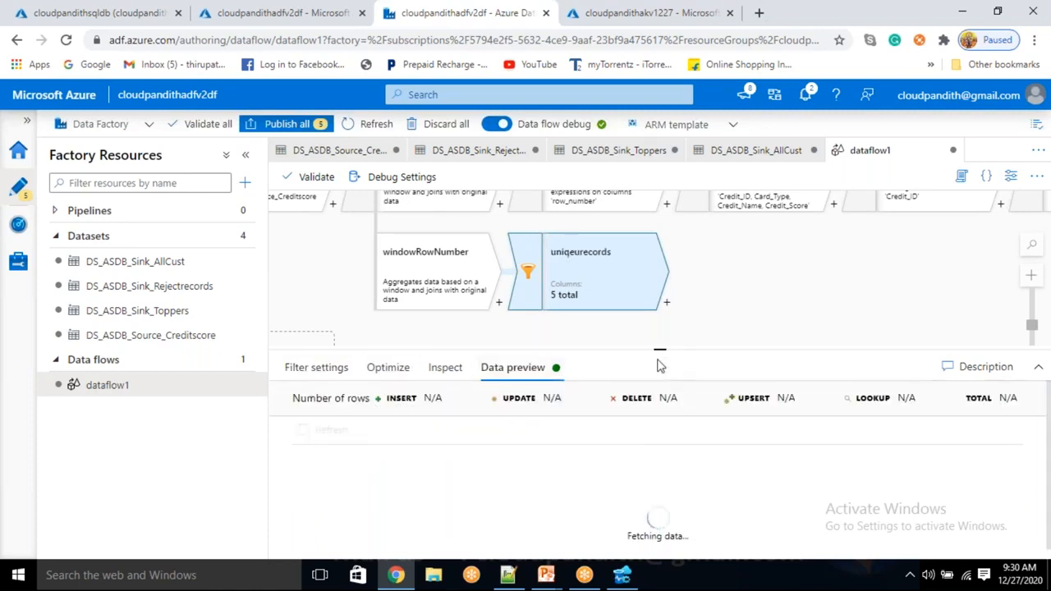
pyautogui.moveTo(661, 350); pyautogui.dragTo(664, 298)
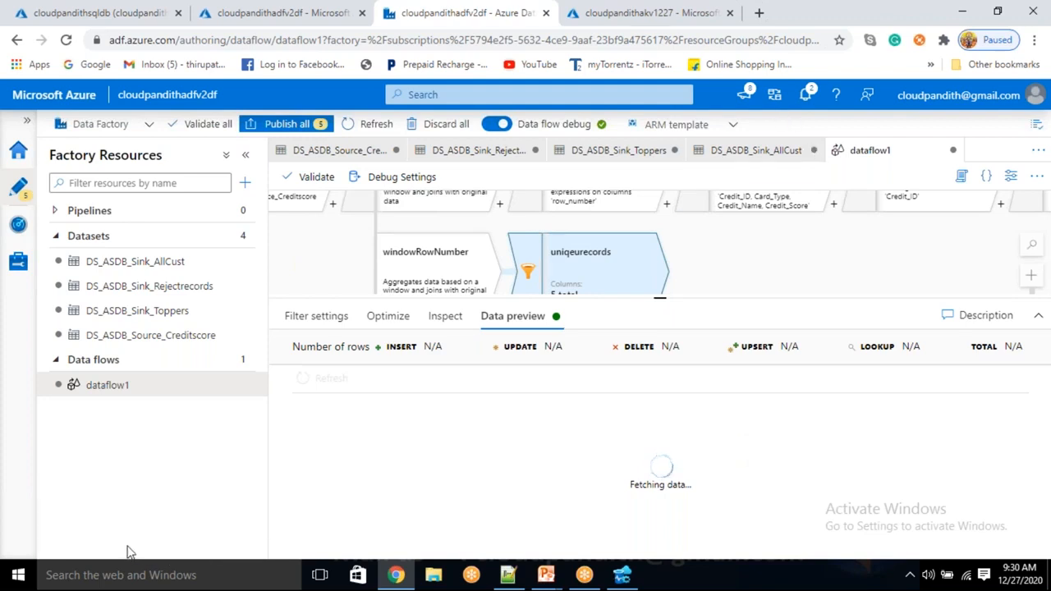
pyautogui.click(78, 555)
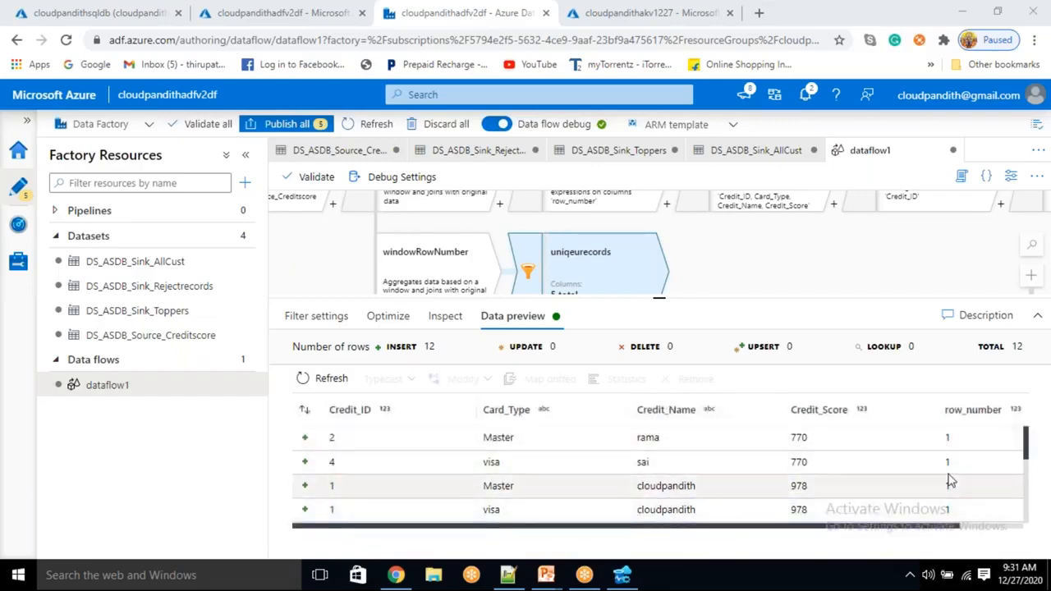
pyautogui.scroll(-5, 949, 509)
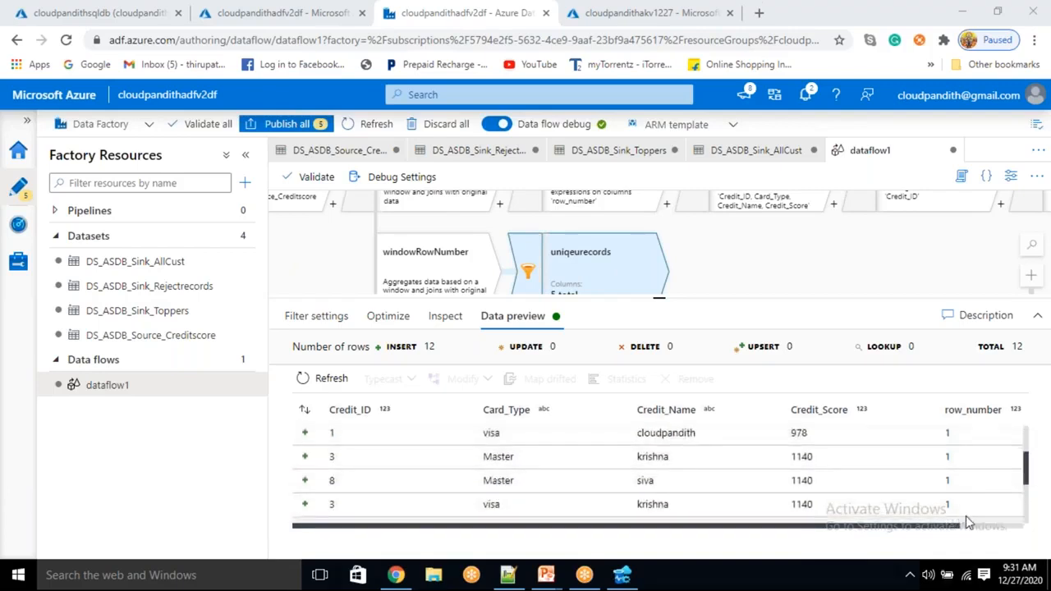
pyautogui.scroll(2, 973, 497)
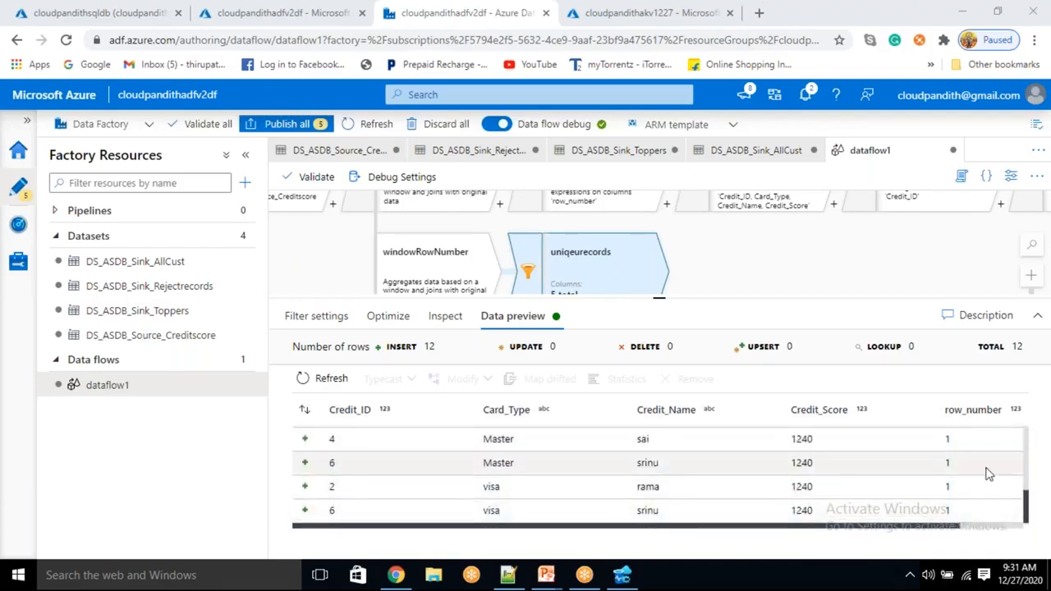
pyautogui.scroll(-2, 979, 481)
pyautogui.scroll(5, 979, 481)
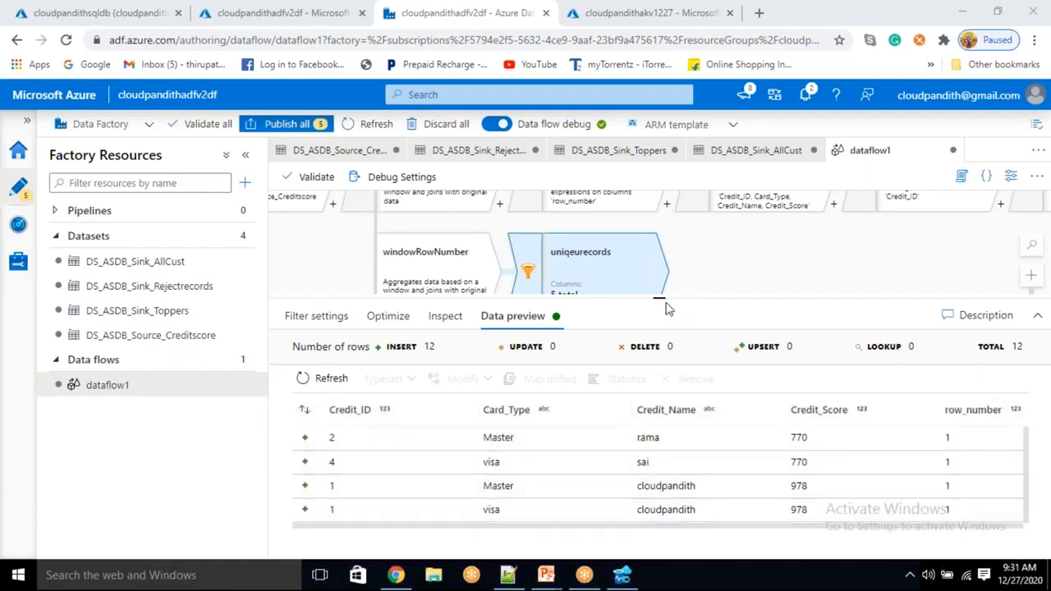
# Add a Select transformation after the uniqeurecords filter
pyautogui.moveTo(657, 298); pyautogui.dragTo(658, 378)
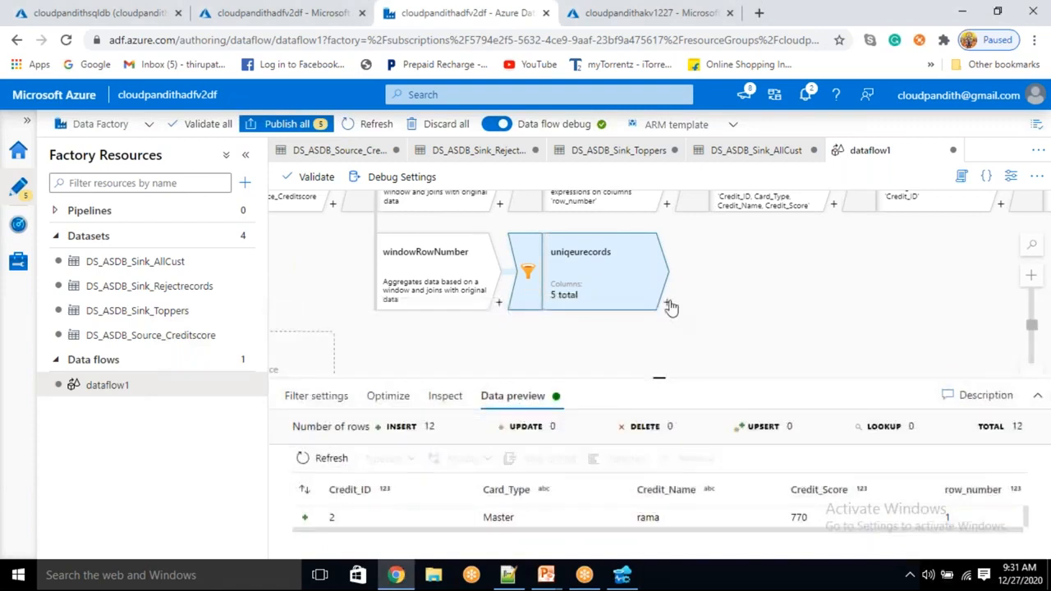
pyautogui.click(668, 304)
pyautogui.scroll(-1, 721, 435)
pyautogui.scroll(1, 721, 441)
pyautogui.scroll(-3, 720, 459)
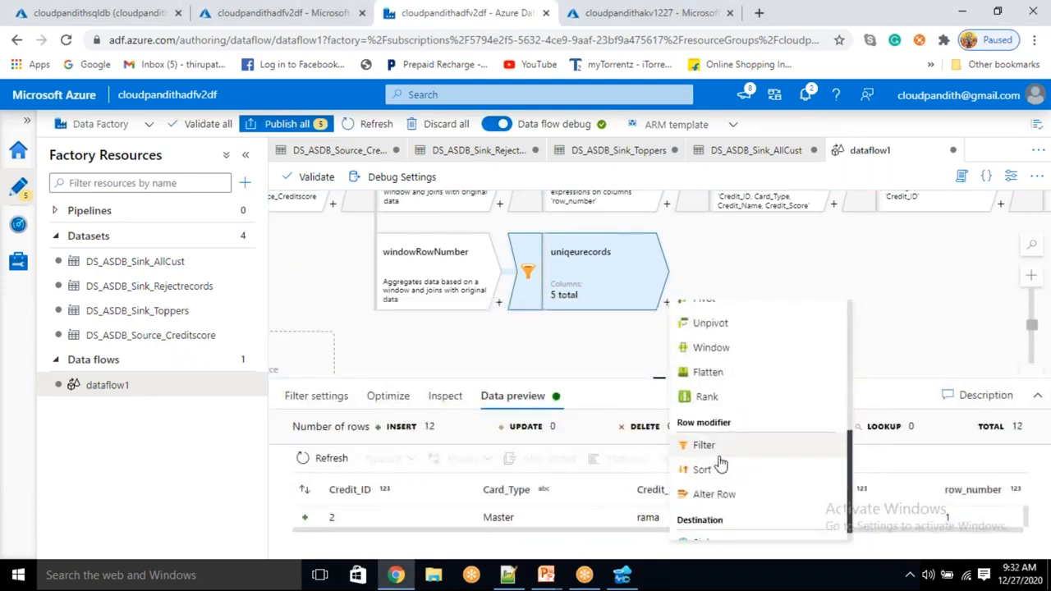
pyautogui.scroll(3, 720, 464)
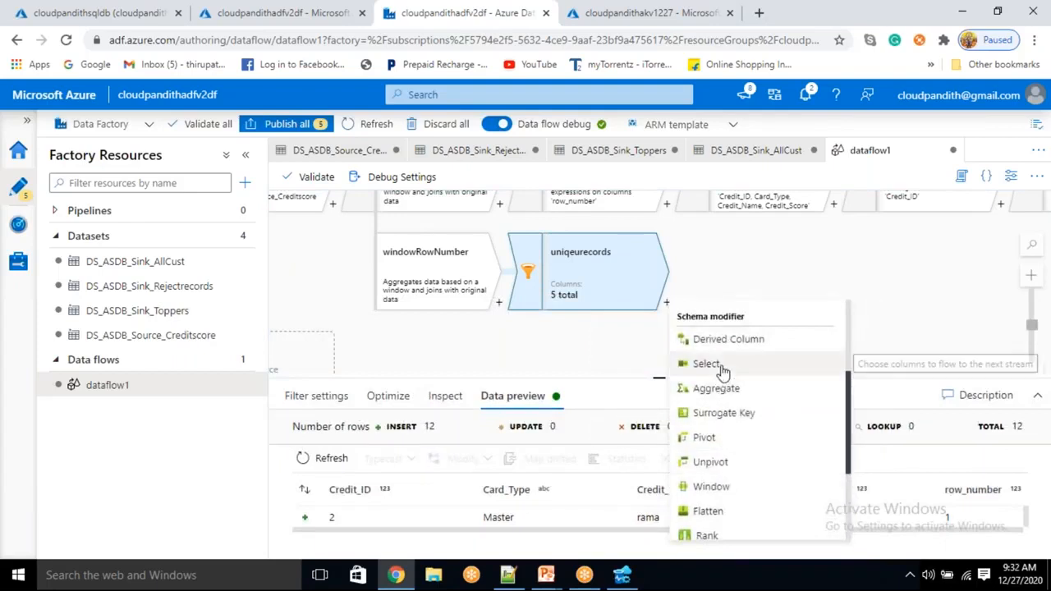
pyautogui.click(721, 367)
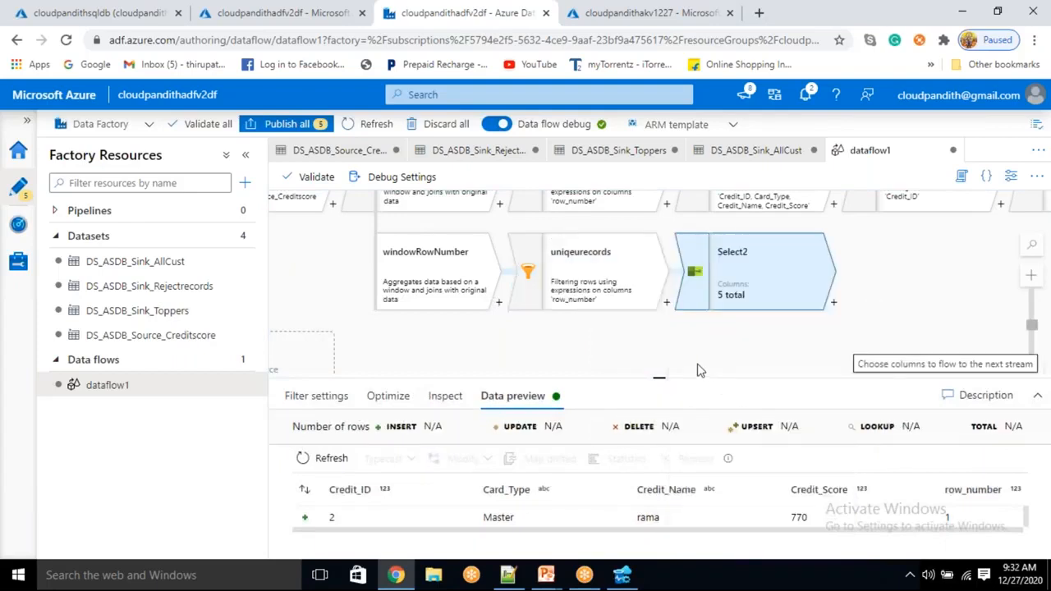
# Remove the row_number column from Select2's input column mappings
pyautogui.moveTo(662, 379); pyautogui.dragTo(660, 320)
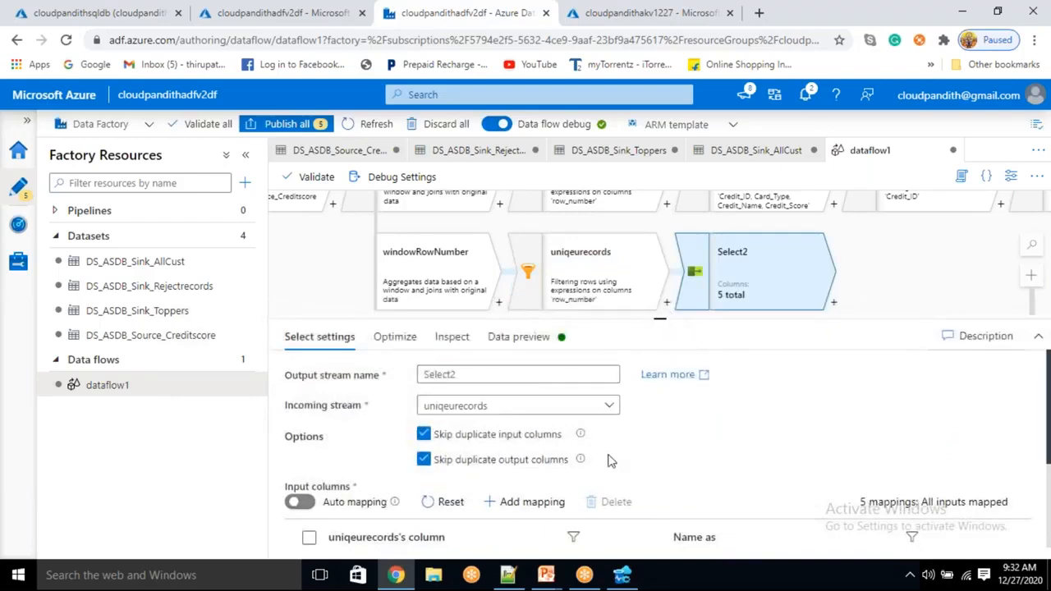
pyautogui.moveTo(663, 320); pyautogui.dragTo(660, 195)
pyautogui.click(309, 522)
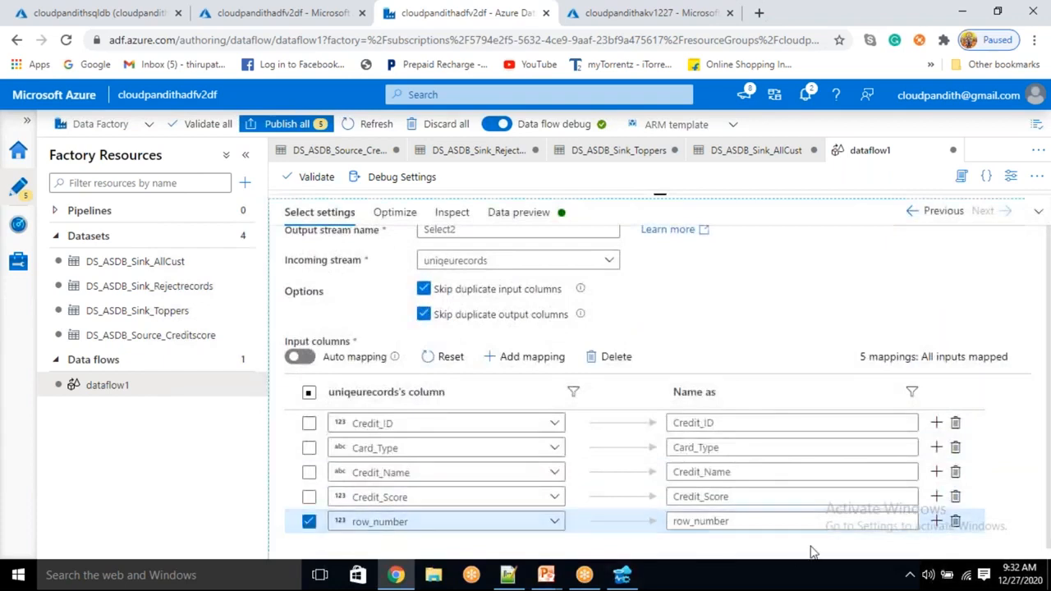
pyautogui.click(955, 520)
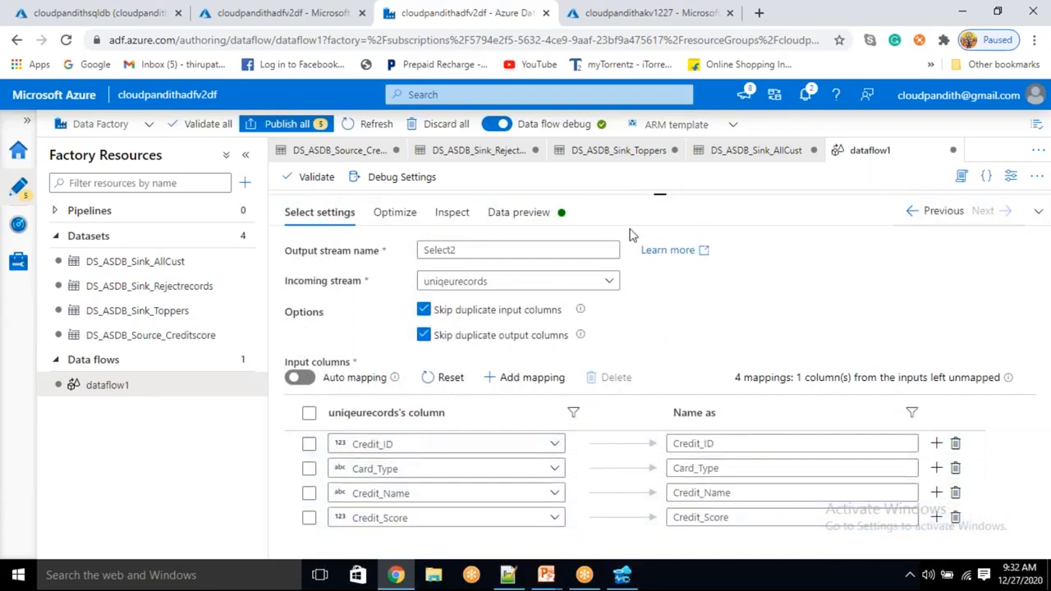
# Fetch Select2's data preview, enlarge it, and review its columns, rows and total row count
pyautogui.moveTo(658, 197); pyautogui.dragTo(660, 342)
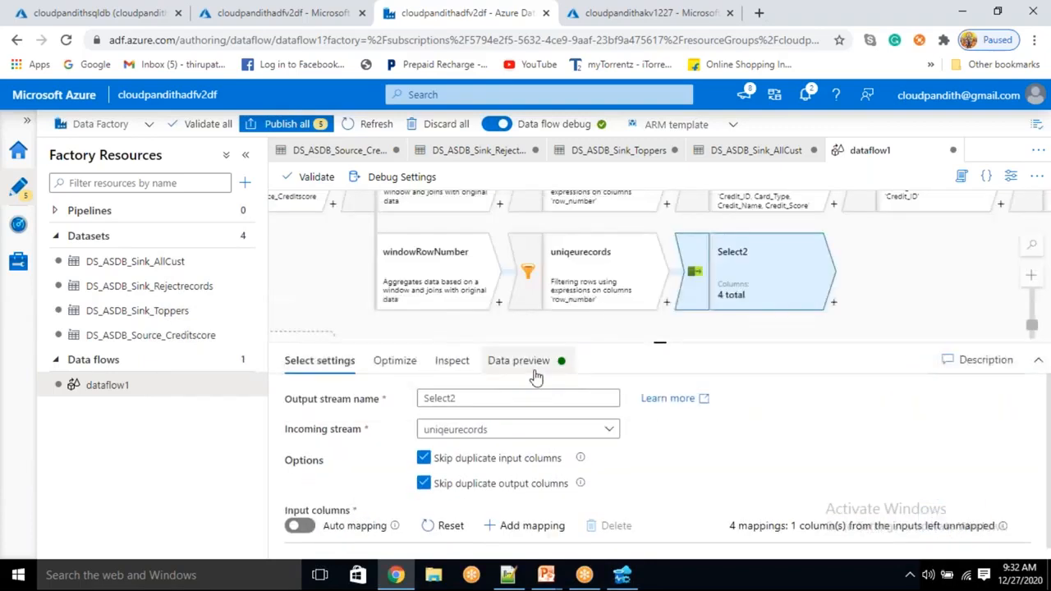
pyautogui.click(534, 370)
pyautogui.click(328, 423)
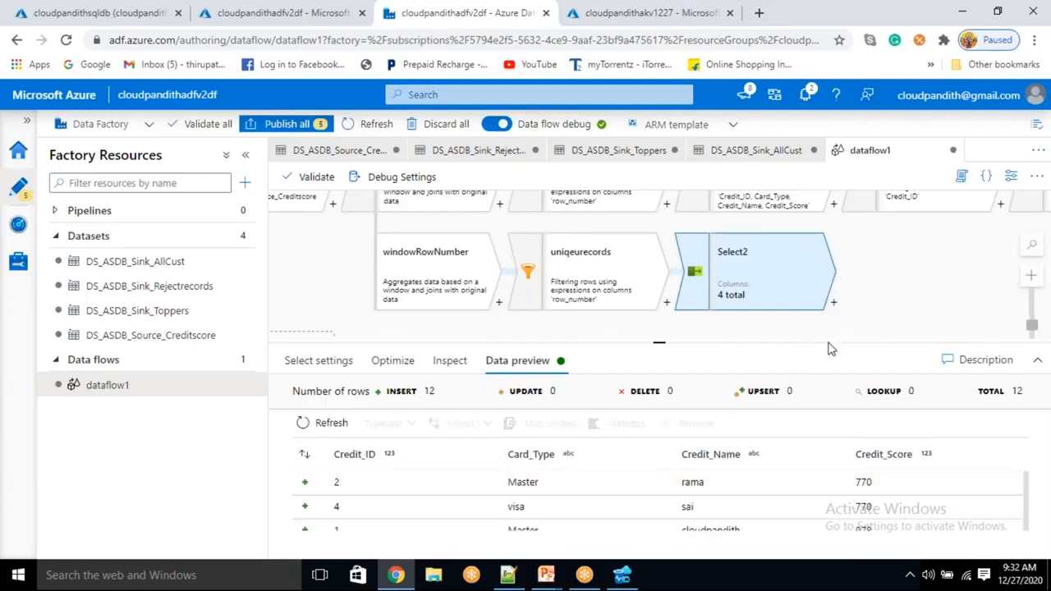
pyautogui.scroll(-5, 667, 501)
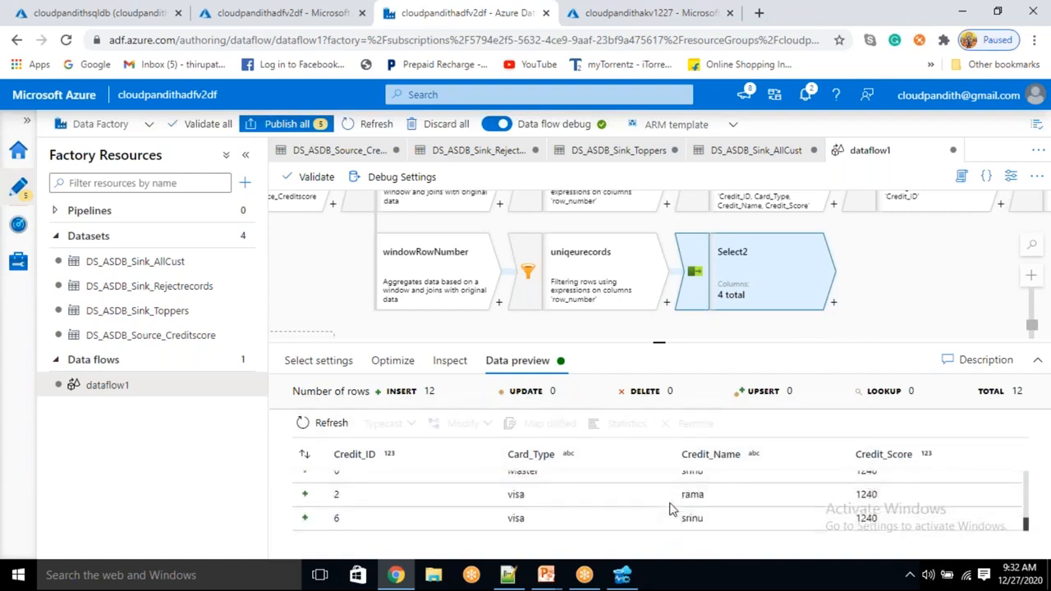
pyautogui.scroll(5, 670, 507)
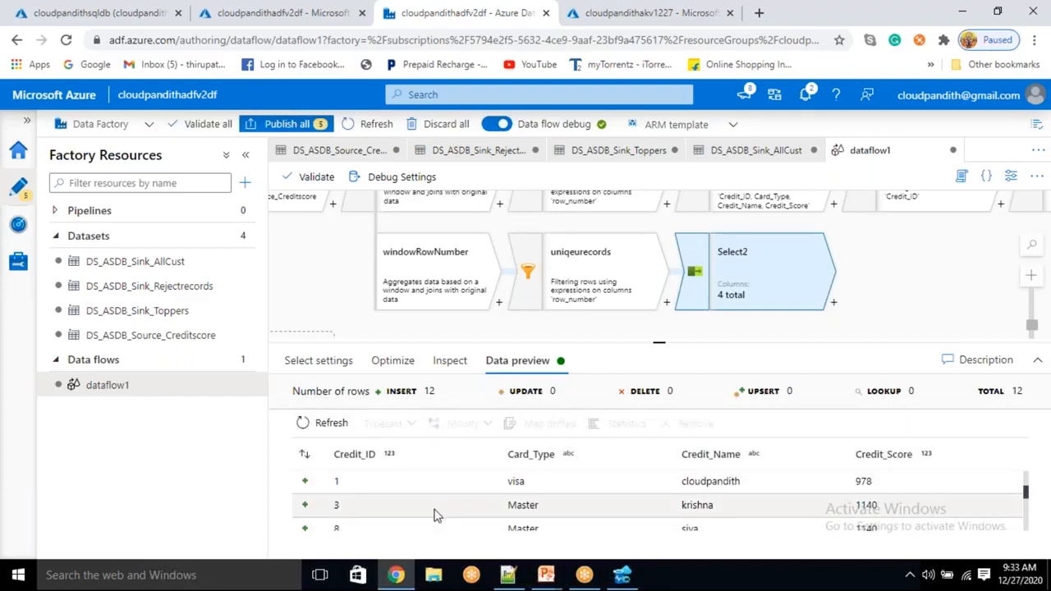
pyautogui.moveTo(952, 287); pyautogui.dragTo(741, 262)
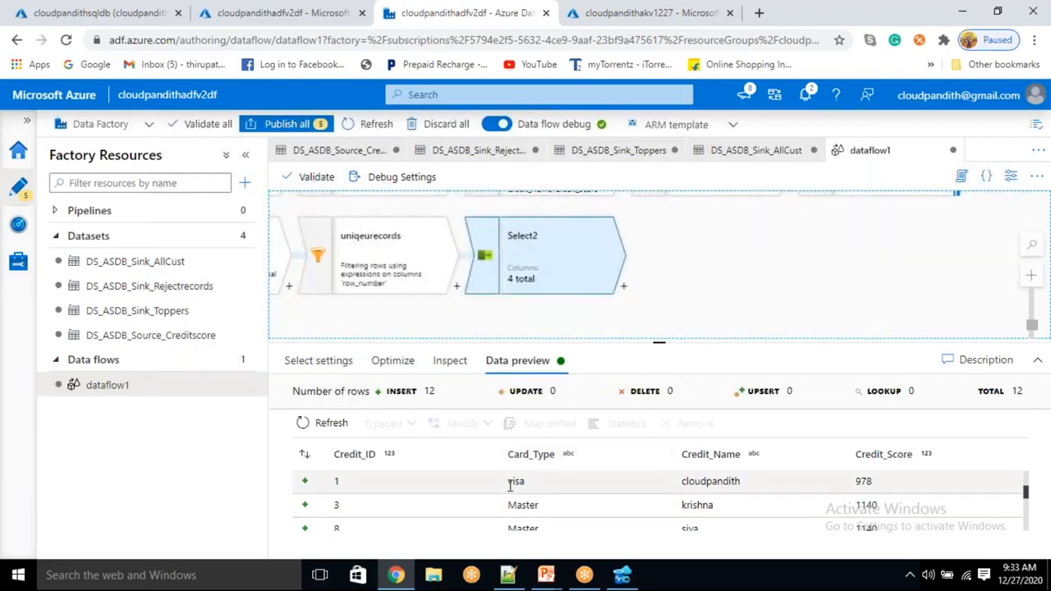
pyautogui.scroll(-1, 511, 484)
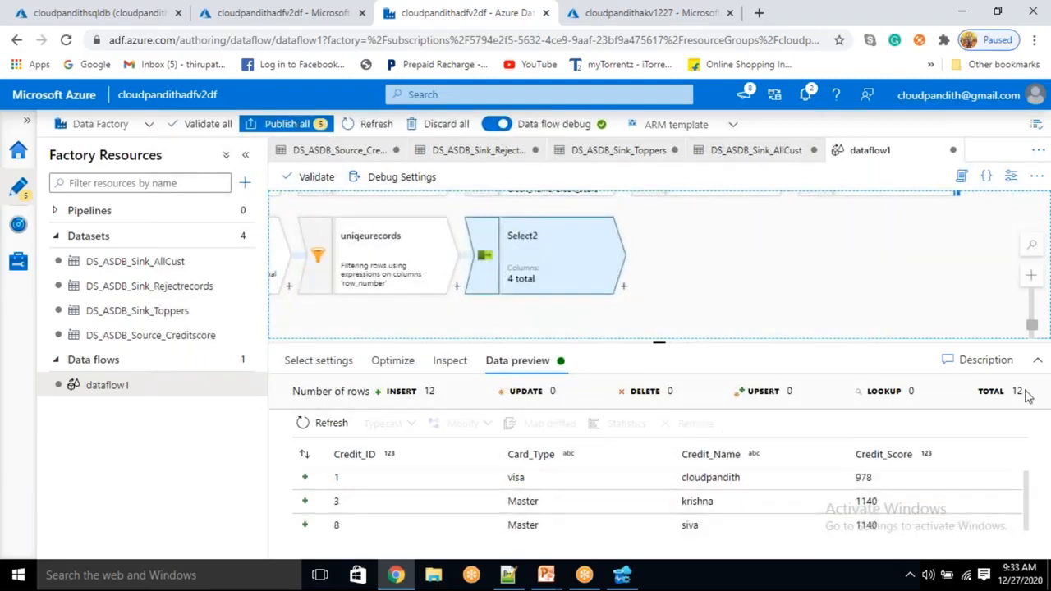
pyautogui.click(1038, 360)
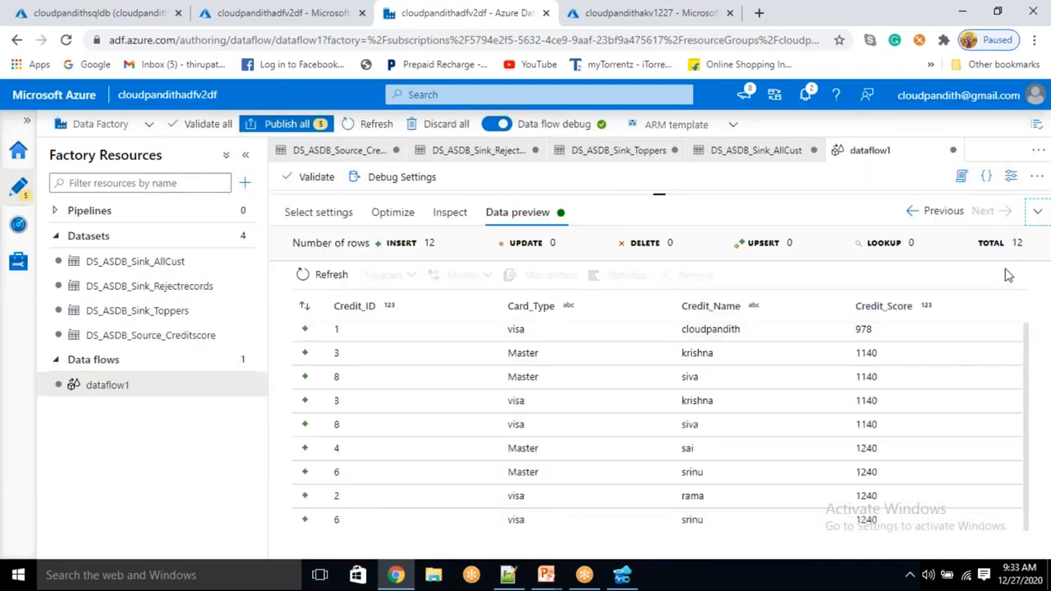
pyautogui.doubleClick(1017, 241)
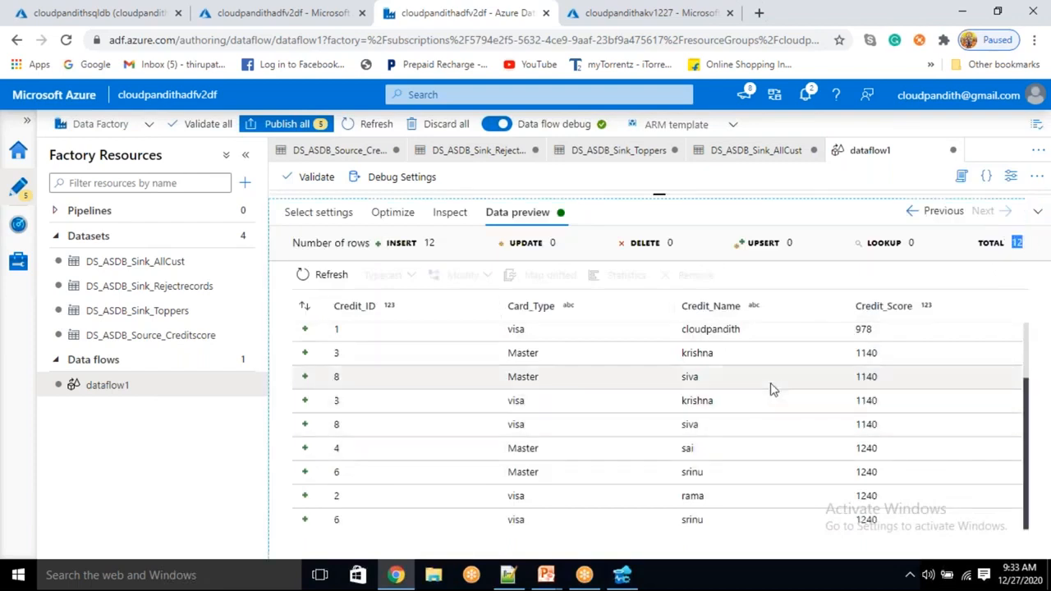
# Examine the rows in the Select2 data preview, focusing on the Card_Type column
pyautogui.scroll(2, 769, 387)
pyautogui.scroll(-2, 769, 387)
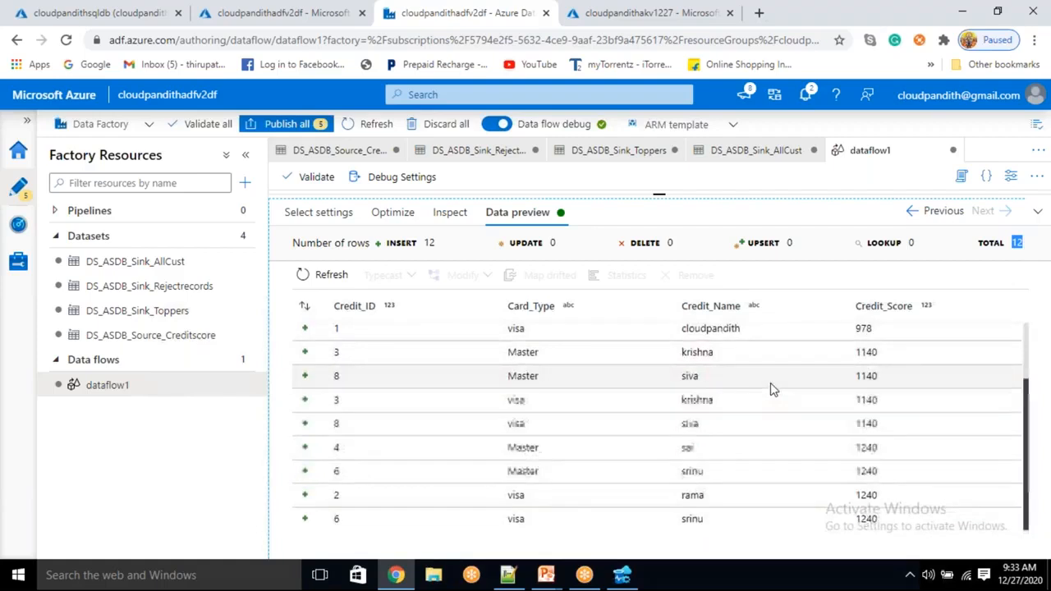
pyautogui.scroll(2, 770, 384)
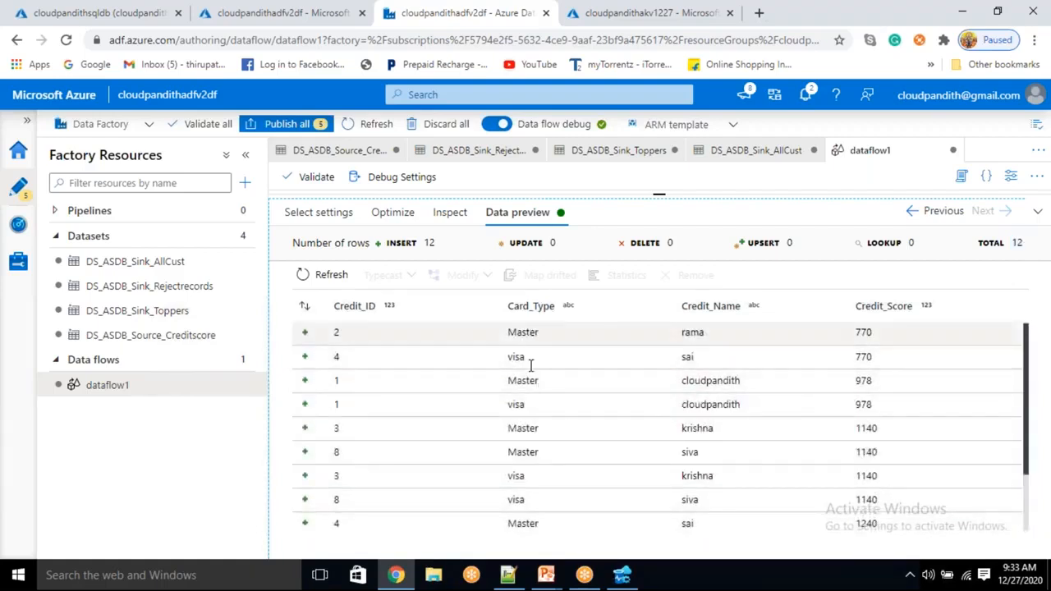
pyautogui.click(528, 370)
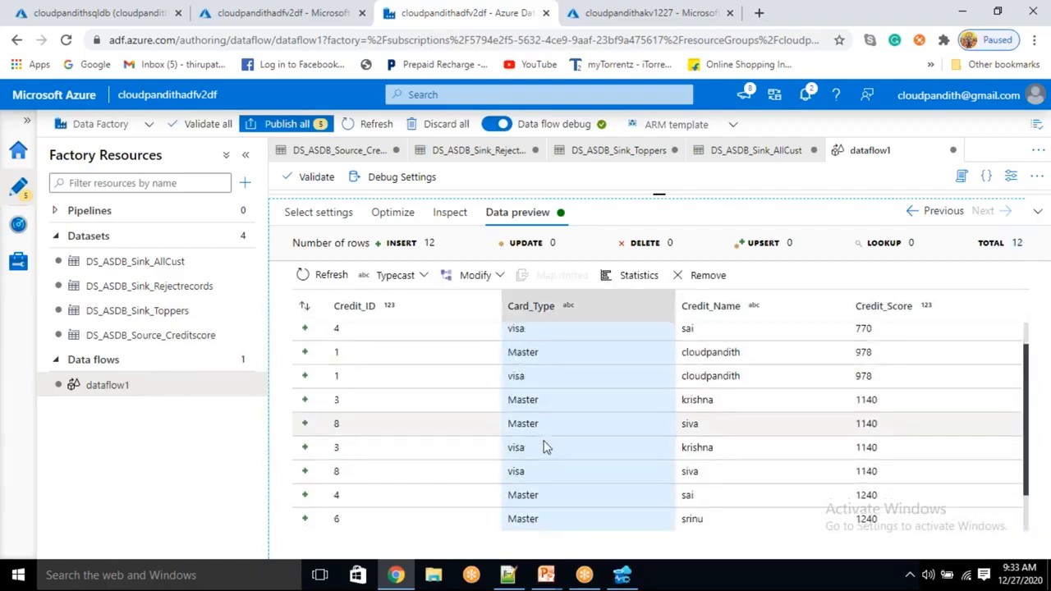
# Collapse the preview pane and add a Window transformation after Select2 in the data flow
pyautogui.click(1039, 215)
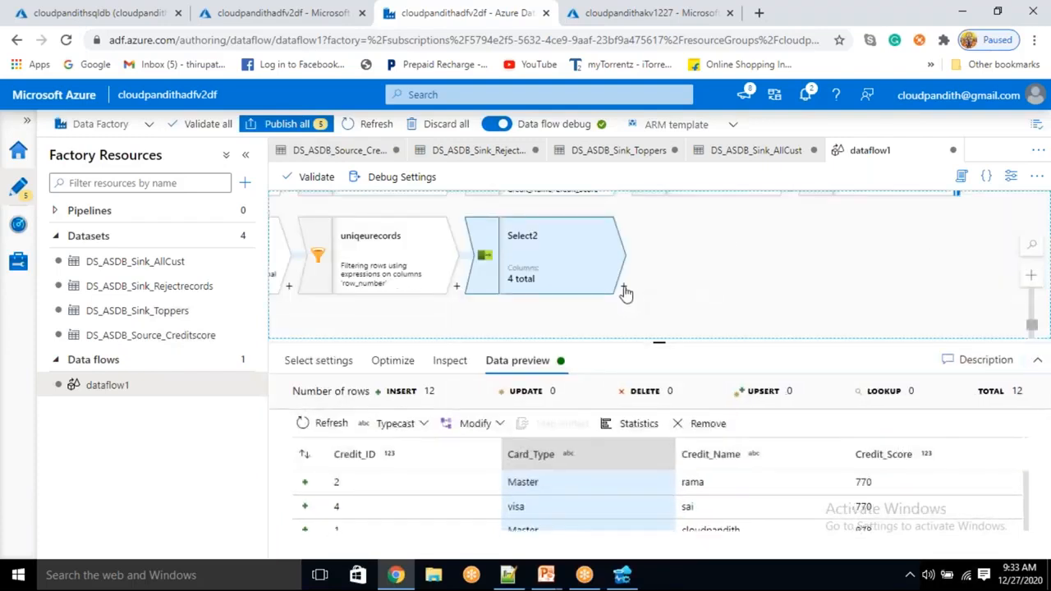
pyautogui.click(624, 291)
pyautogui.scroll(-5, 717, 435)
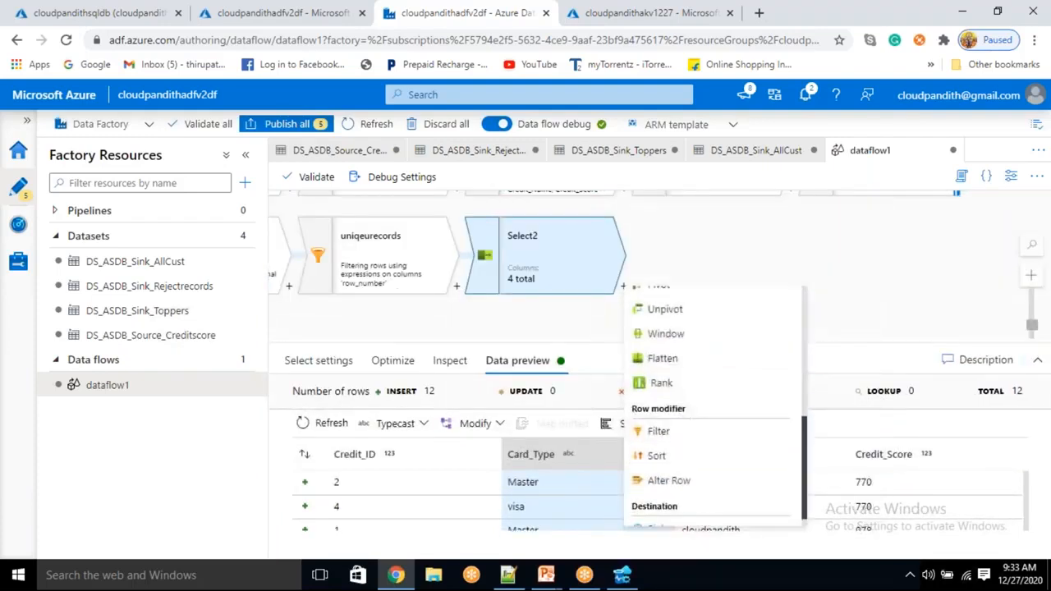
pyautogui.click(689, 343)
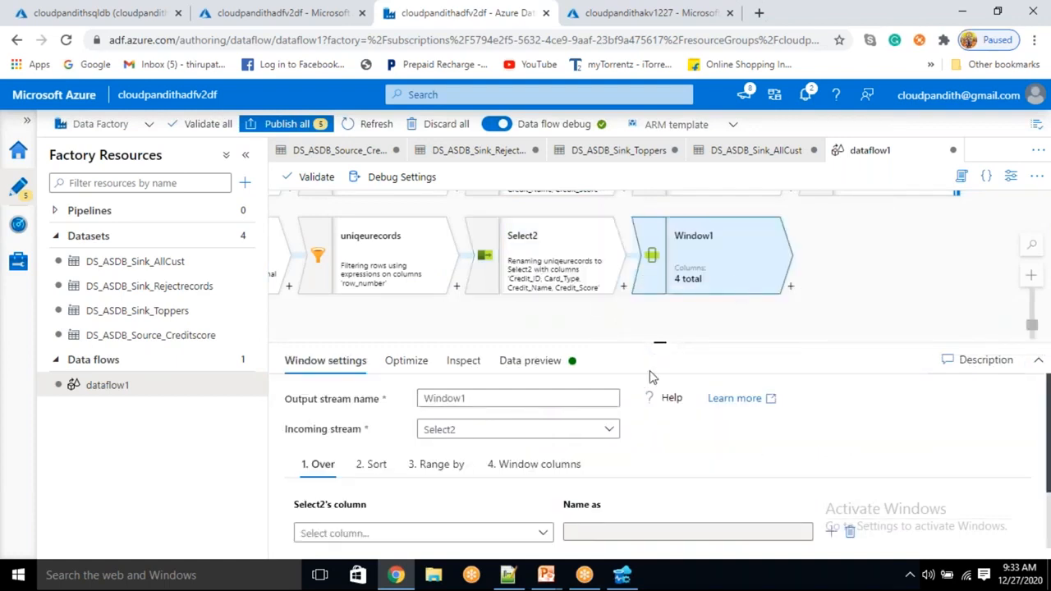
# Name the Window transformation's output stream WindowRankDenseRank
pyautogui.moveTo(661, 345); pyautogui.dragTo(660, 339)
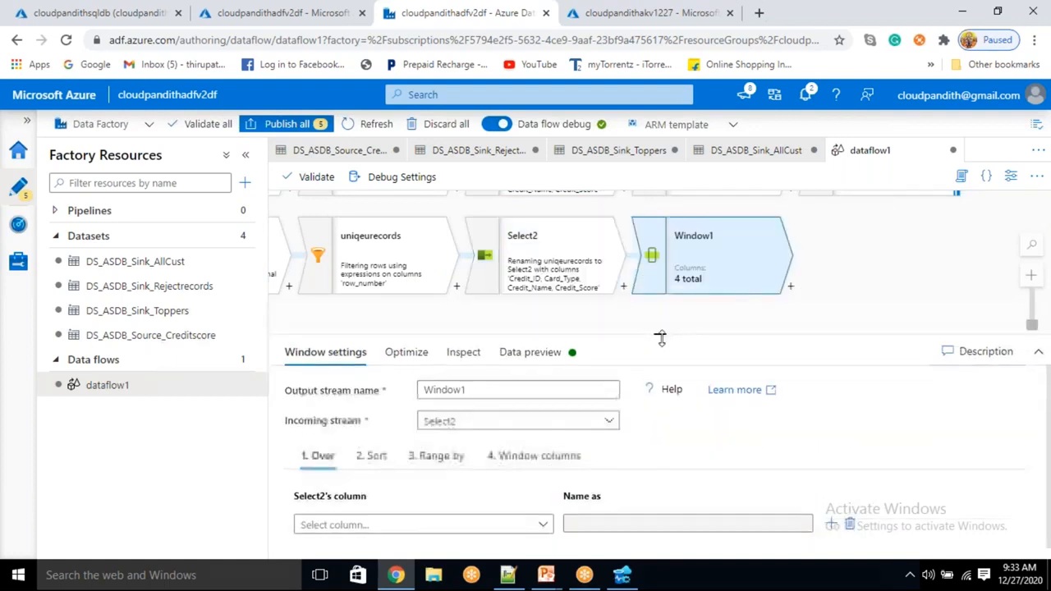
pyautogui.click(540, 385)
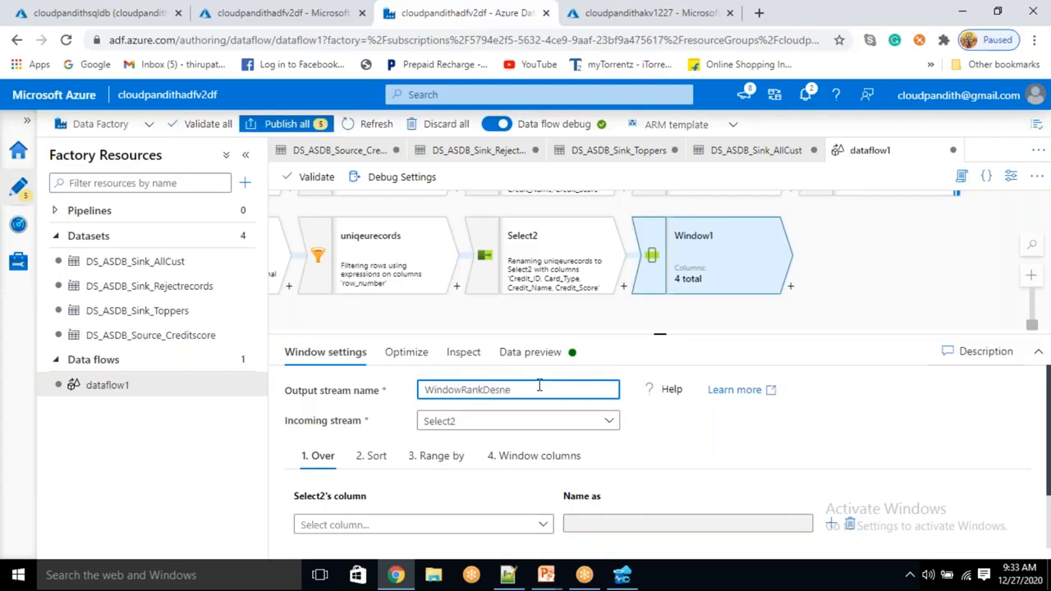
pyautogui.write('RankDenseRank')
# Enlarge the window settings pane and open the column choices for the Over clause
pyautogui.scroll(-1, 685, 482)
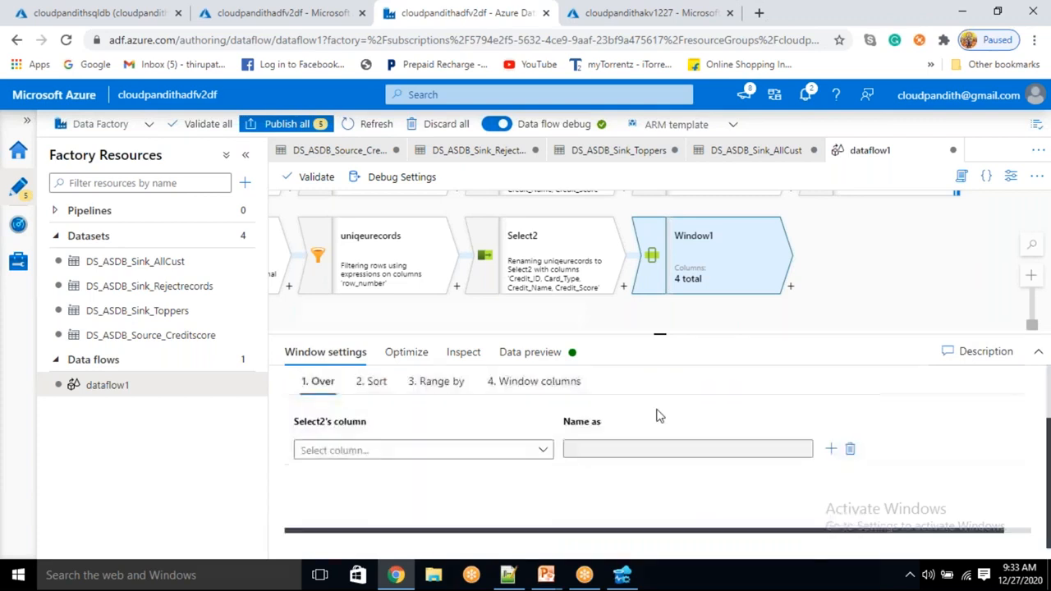
pyautogui.click(450, 450)
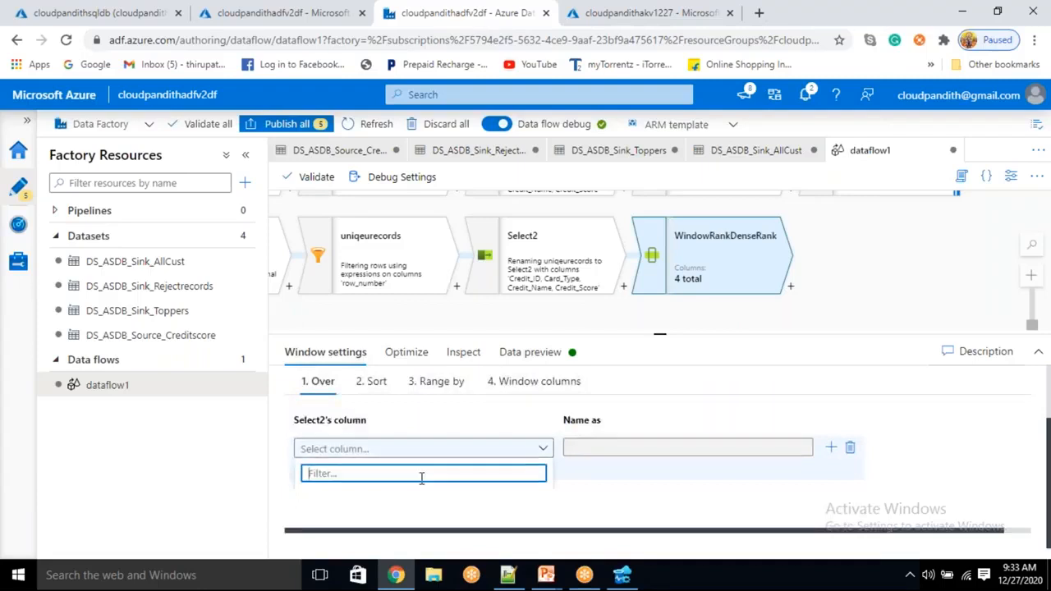
pyautogui.scroll(-1, 1020, 444)
pyautogui.click(1037, 354)
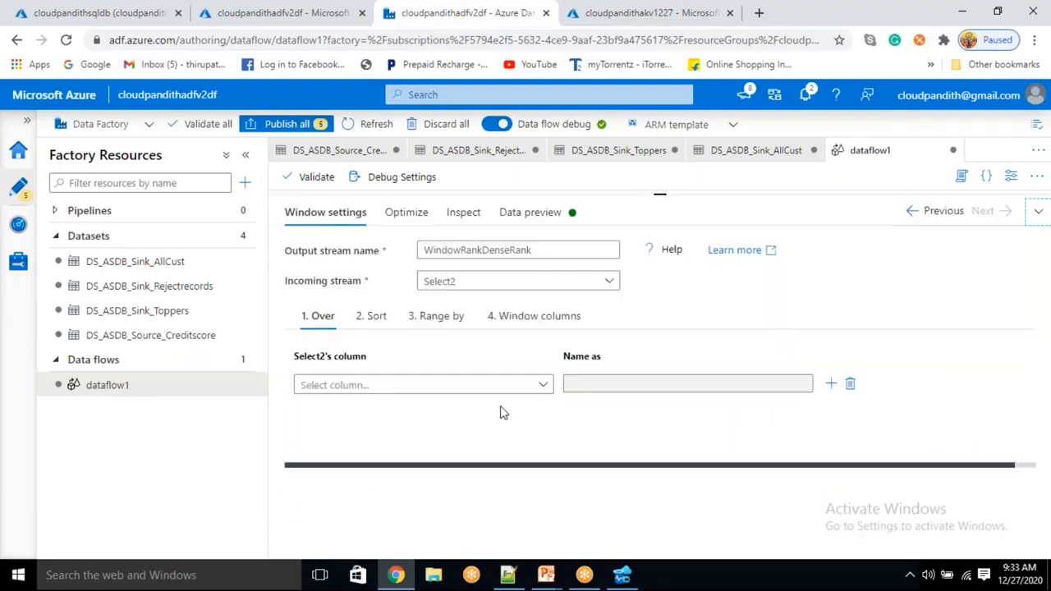
pyautogui.click(444, 391)
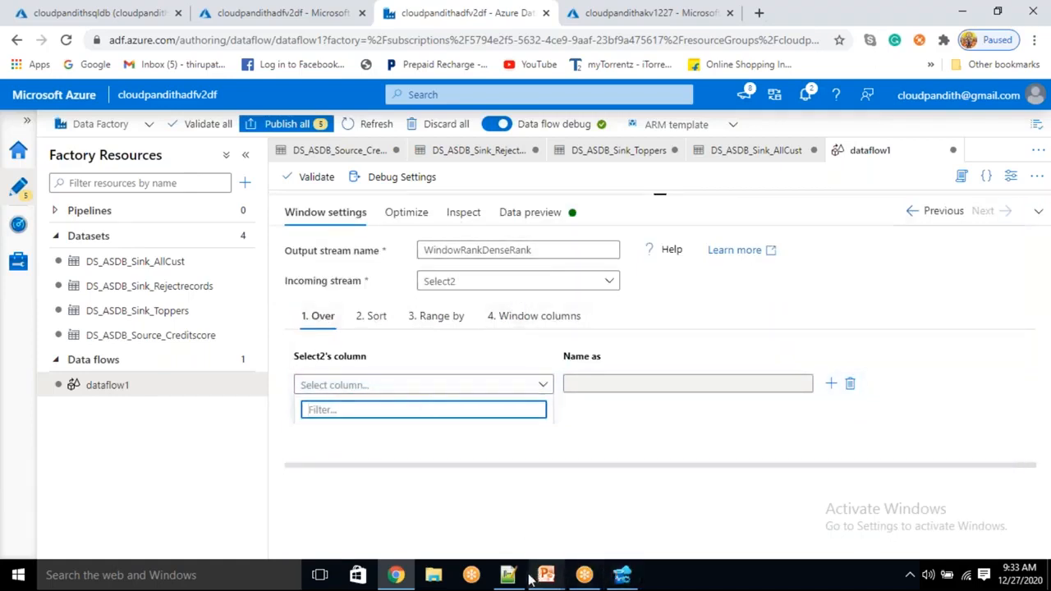
# Switch to Azure Data Studio and undo the edits in SQLQuery_1 back to the query with ROW_NUMBER, rank and dense_rank
pyautogui.click(624, 579)
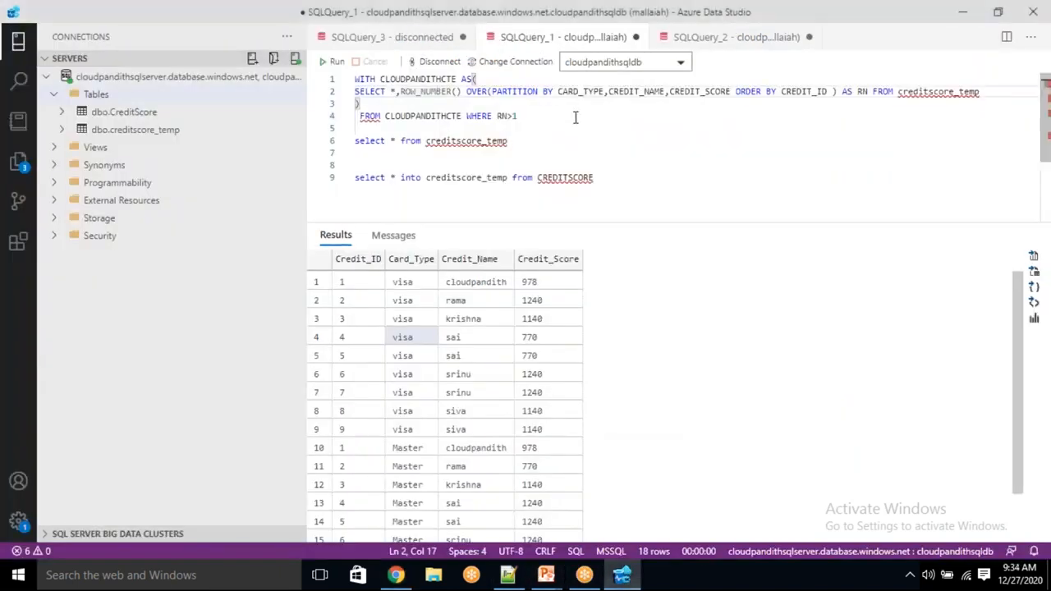
pyautogui.hotkey('ctrl', 'z')
pyautogui.hotkey('ctrl', 'z')
pyautogui.hotkey('ctrl', 'z')
pyautogui.hotkey('ctrl', 'z')
pyautogui.hotkey('ctrl', 'z')
pyautogui.hotkey('ctrl', 'z')
pyautogui.hotkey('ctrl', 'z')
pyautogui.hotkey('ctrl', 'z')
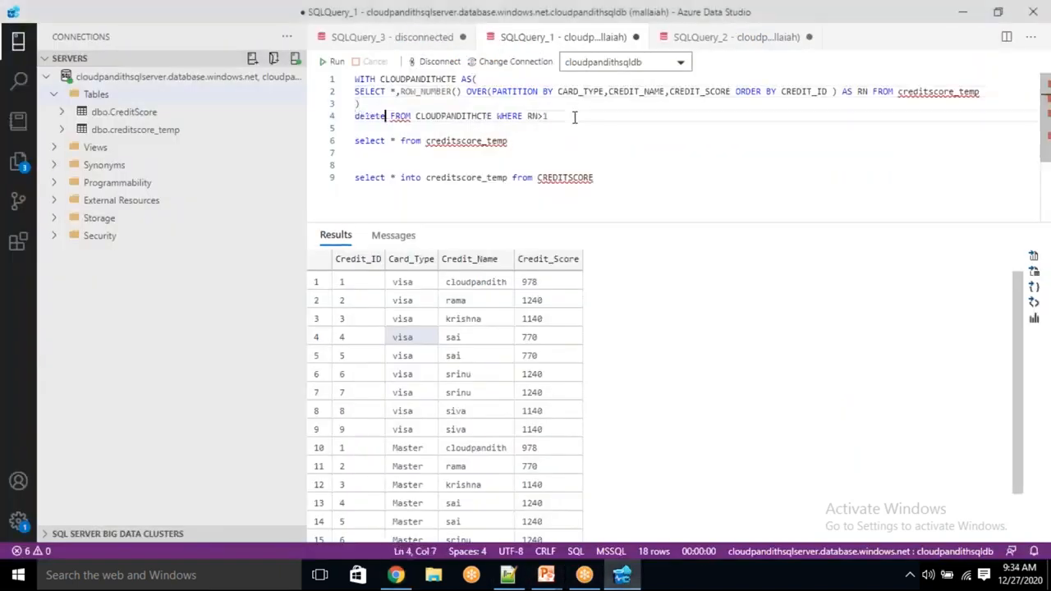
pyautogui.hotkey('ctrl', 'y')
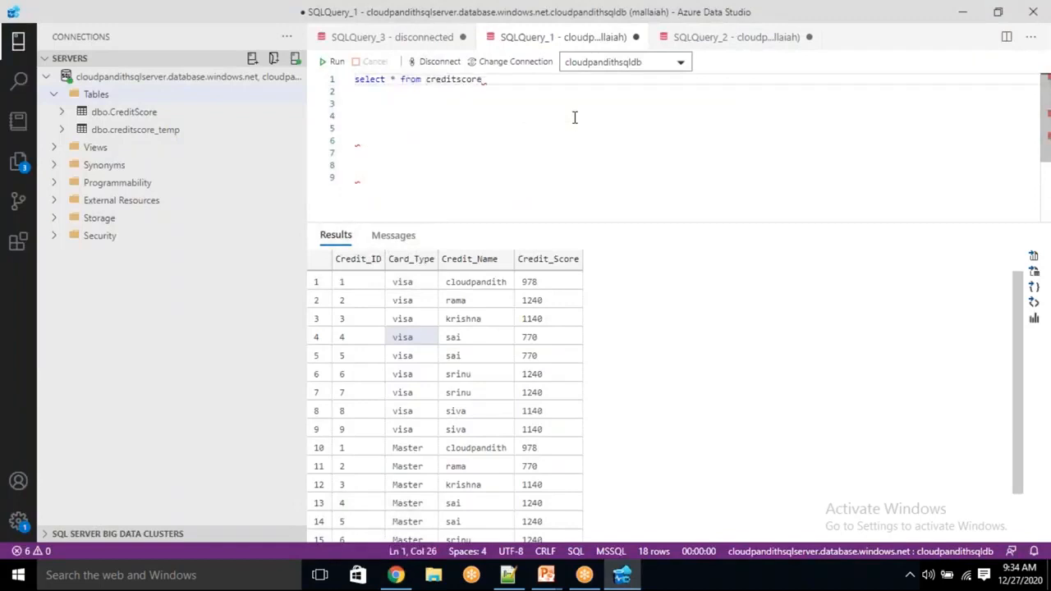
pyautogui.hotkey('ctrl', 'z')
pyautogui.hotkey('ctrl', 'z')
pyautogui.hotkey('ctrl', 'y')
pyautogui.hotkey('ctrl', 'z')
pyautogui.hotkey('ctrl', 'z')
pyautogui.hotkey('ctrl', 'z')
pyautogui.hotkey('ctrl', 'z')
pyautogui.click(410, 80)
pyautogui.click(388, 115)
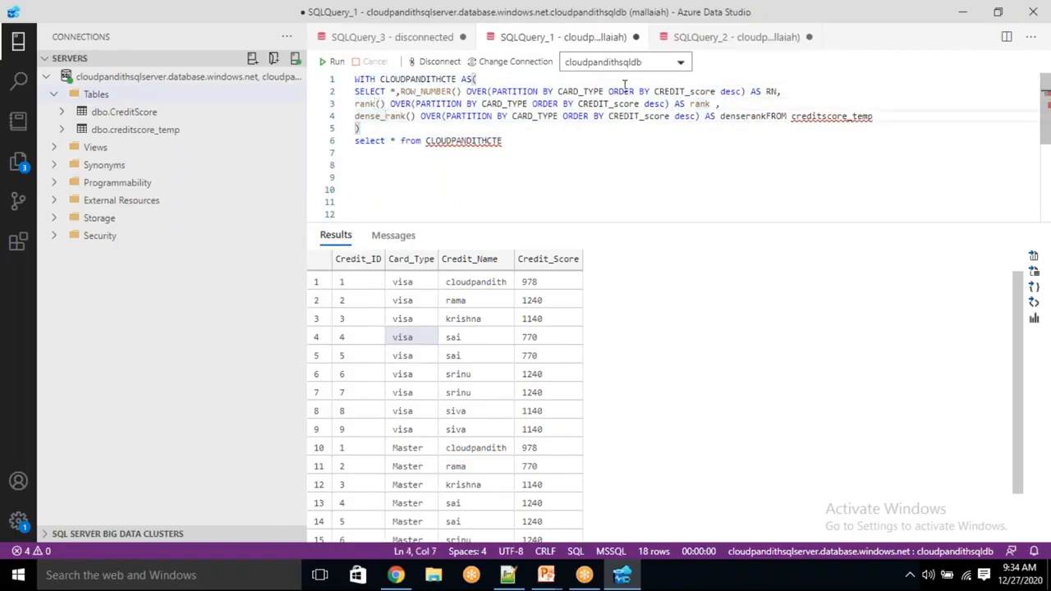
# Examine the CARD_TYPE partition and the descending CREDIT_score order in the query's ROW_NUMBER line
pyautogui.moveTo(559, 91); pyautogui.dragTo(584, 92)
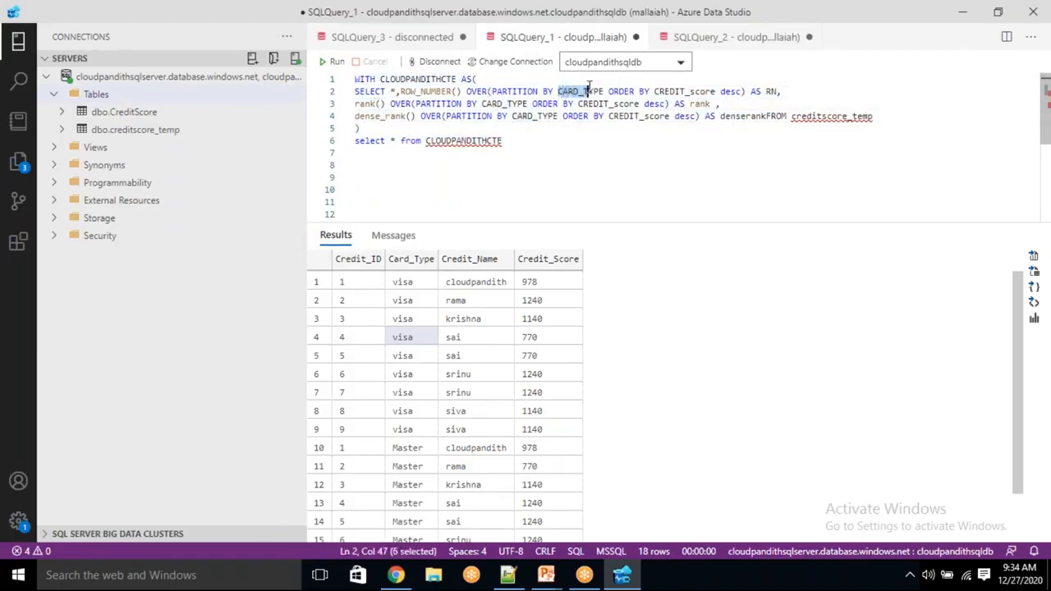
pyautogui.click(666, 91)
pyautogui.click(736, 91)
pyautogui.doubleClick(730, 91)
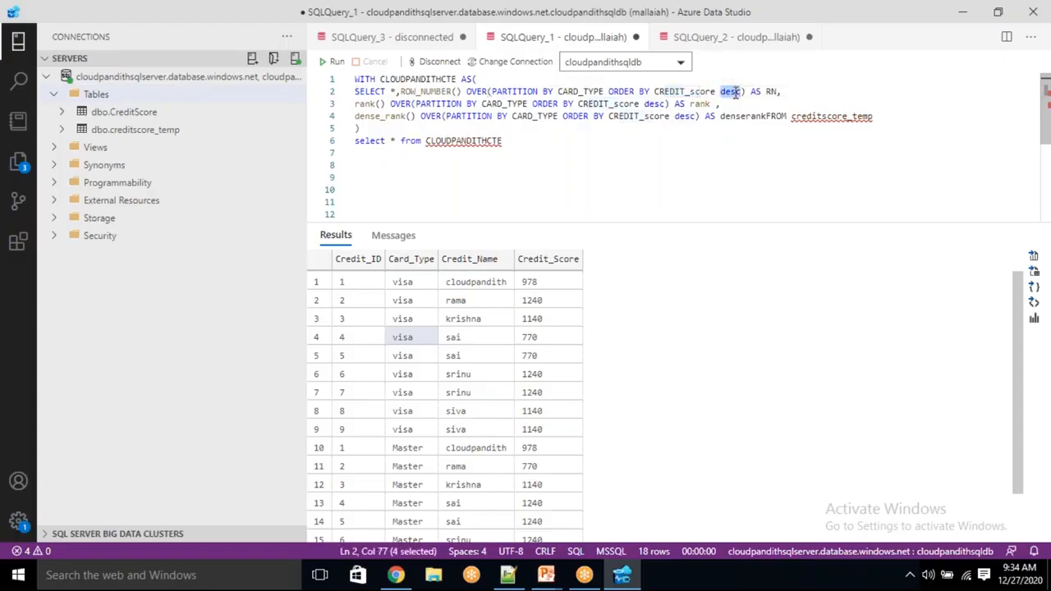
# Switch back to Azure Data Factory and set Card_Type as the window's Over column
pyautogui.hotkey('alt', 'Tab')
pyautogui.click(491, 385)
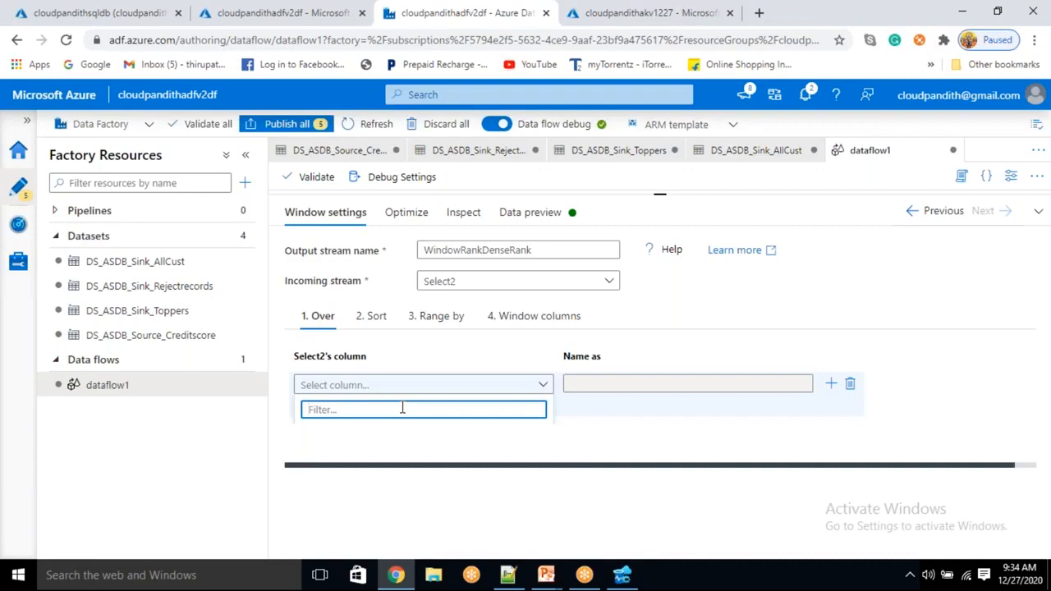
pyautogui.write('card_type')
pyautogui.press('Return')
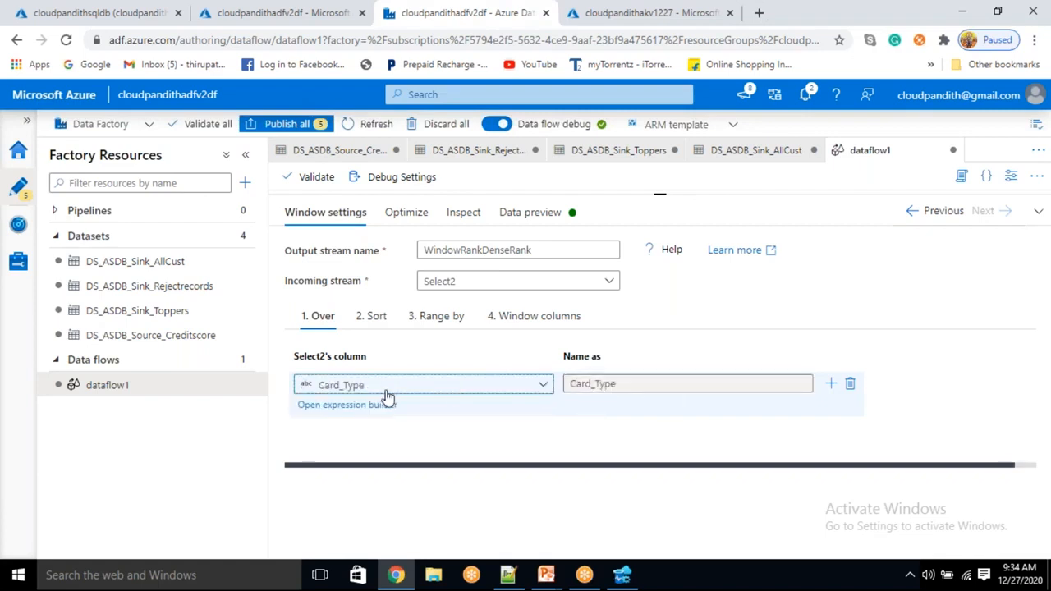
# Sort the window by Credit_Score in Descending order
pyautogui.click(369, 315)
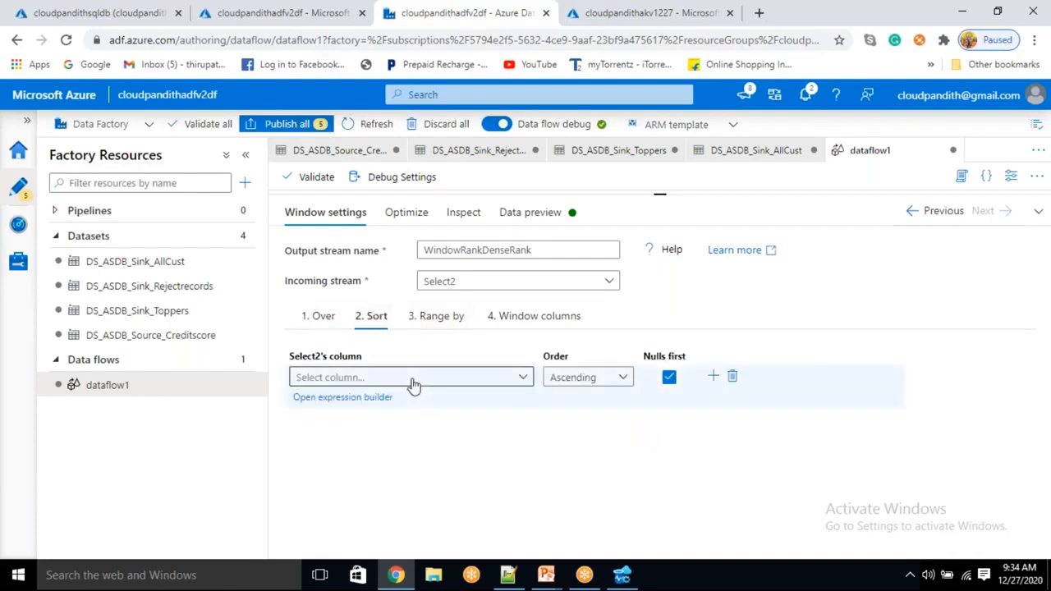
pyautogui.click(413, 380)
pyautogui.scroll(-2, 373, 435)
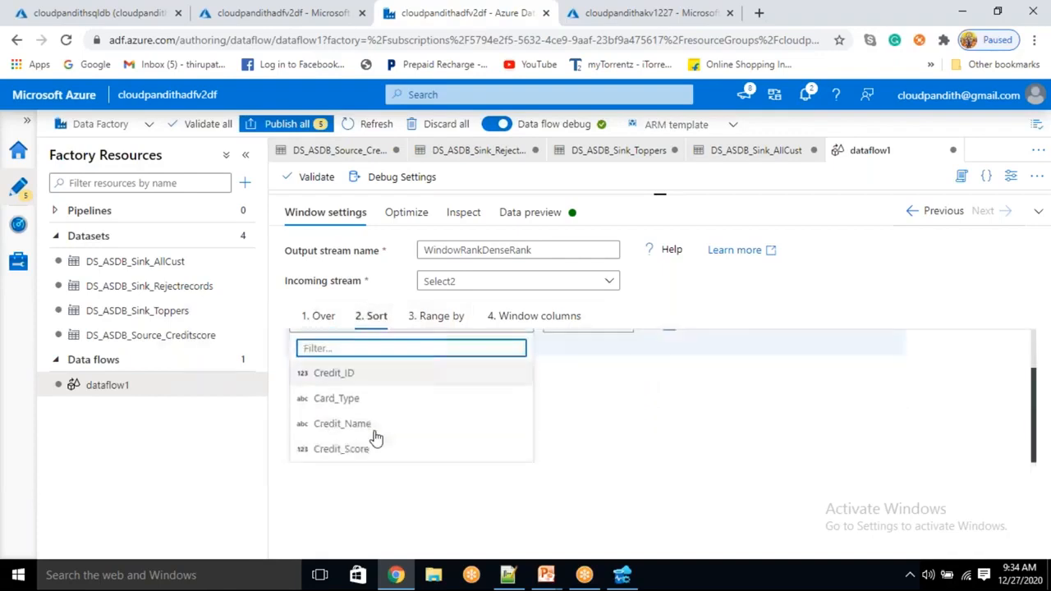
pyautogui.click(364, 450)
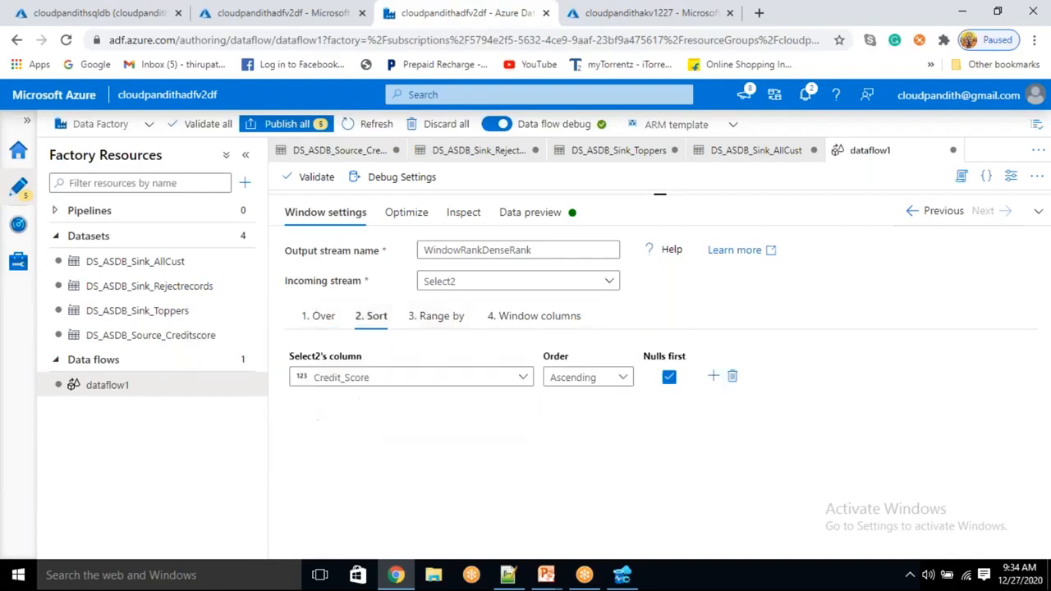
pyautogui.click(598, 378)
pyautogui.click(584, 426)
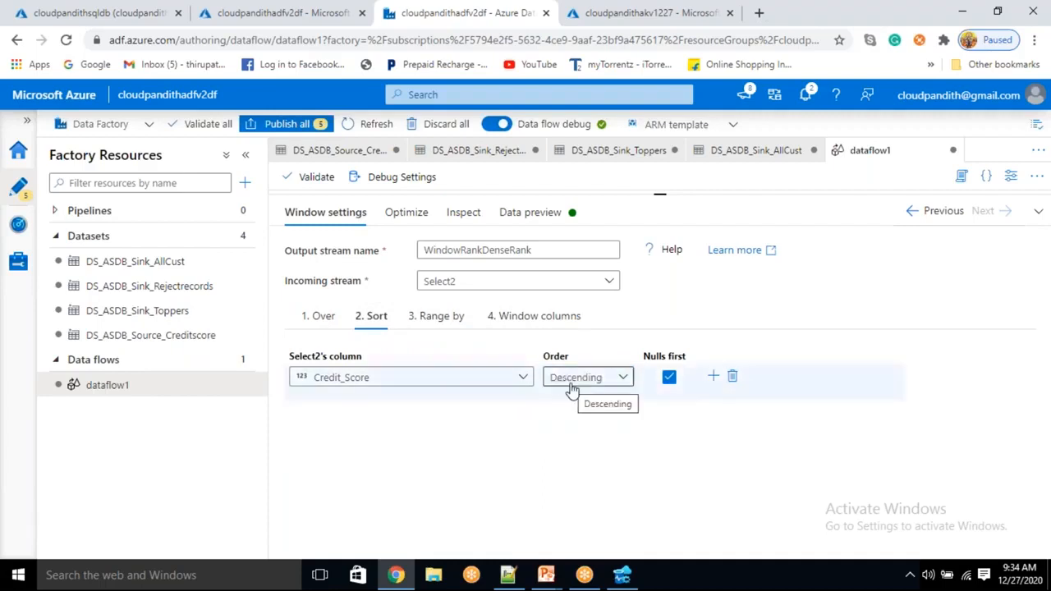
# Define a window column named rank with the expression rank() and save it
pyautogui.click(531, 329)
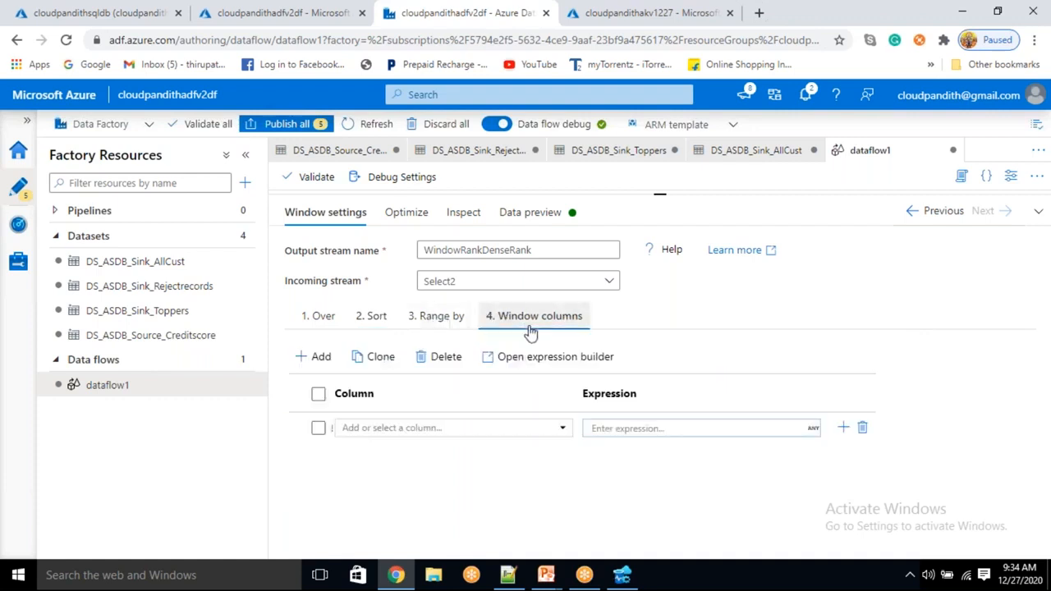
pyautogui.click(463, 432)
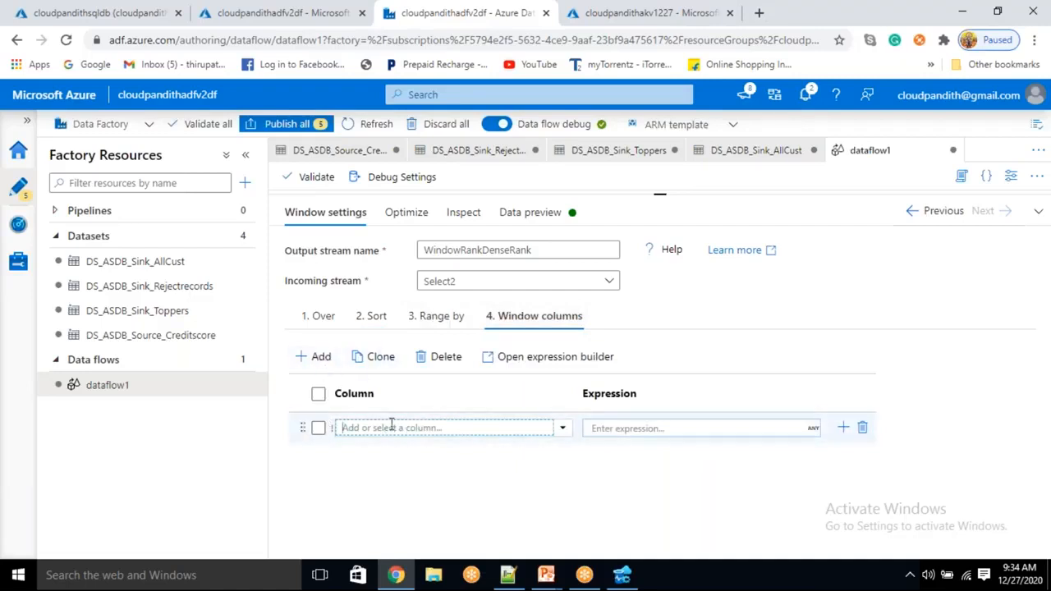
pyautogui.write('rank')
pyautogui.click(617, 428)
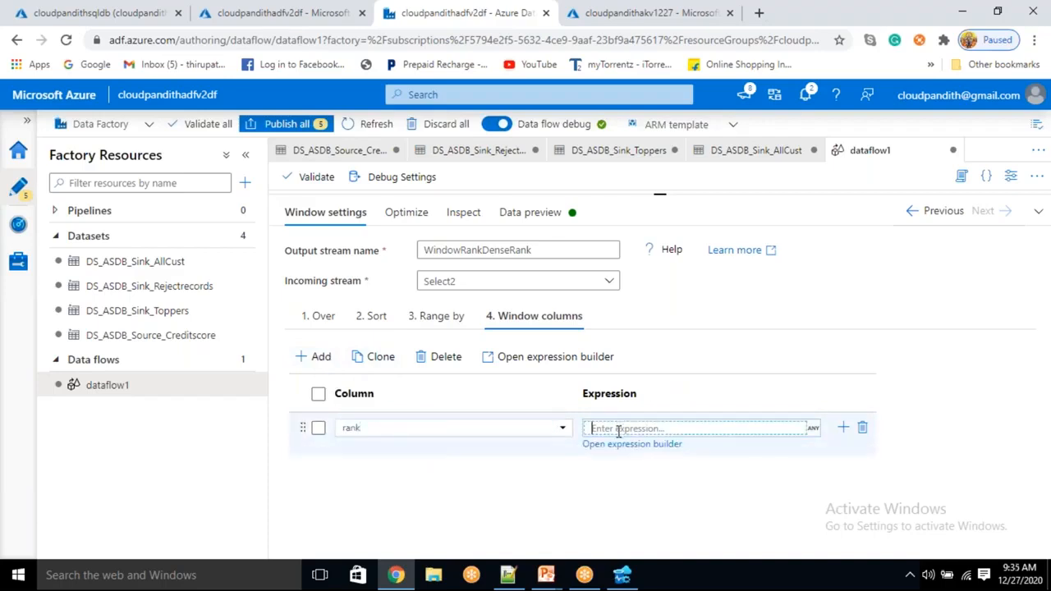
pyautogui.click(607, 447)
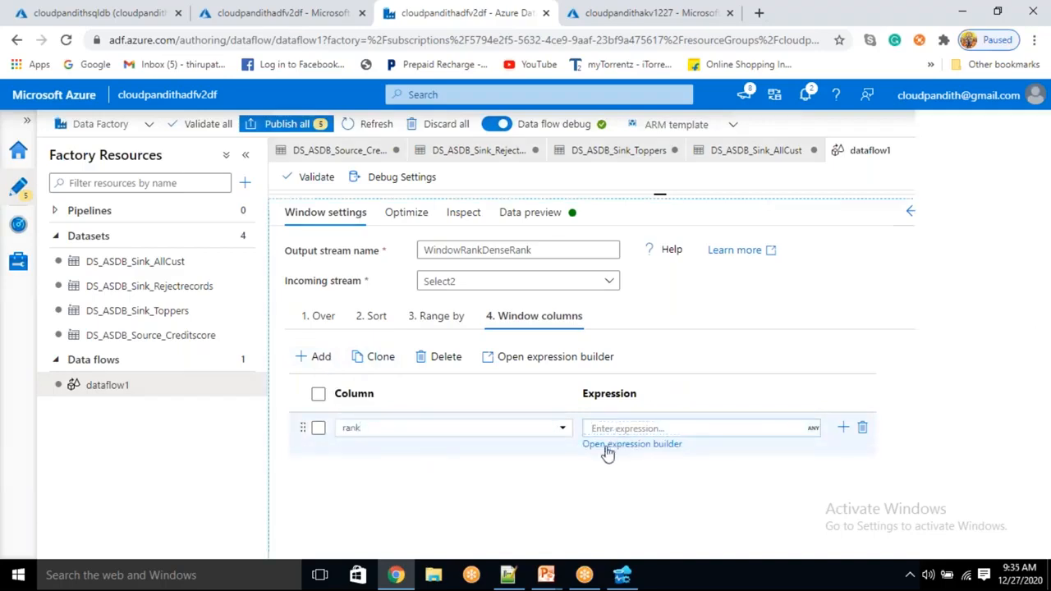
pyautogui.click(381, 267)
pyautogui.write('rank')
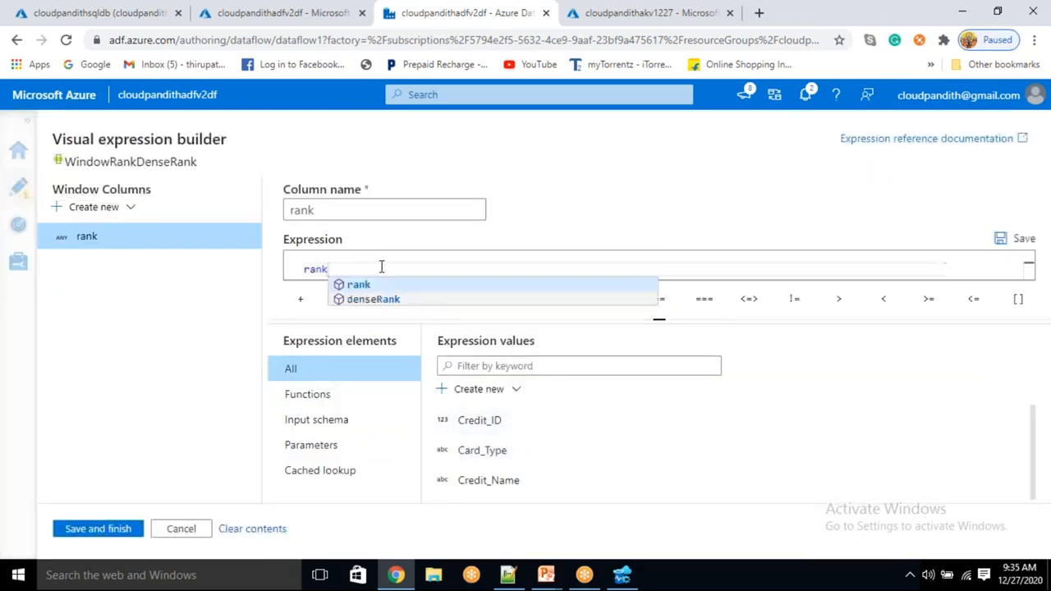
pyautogui.press('Return')
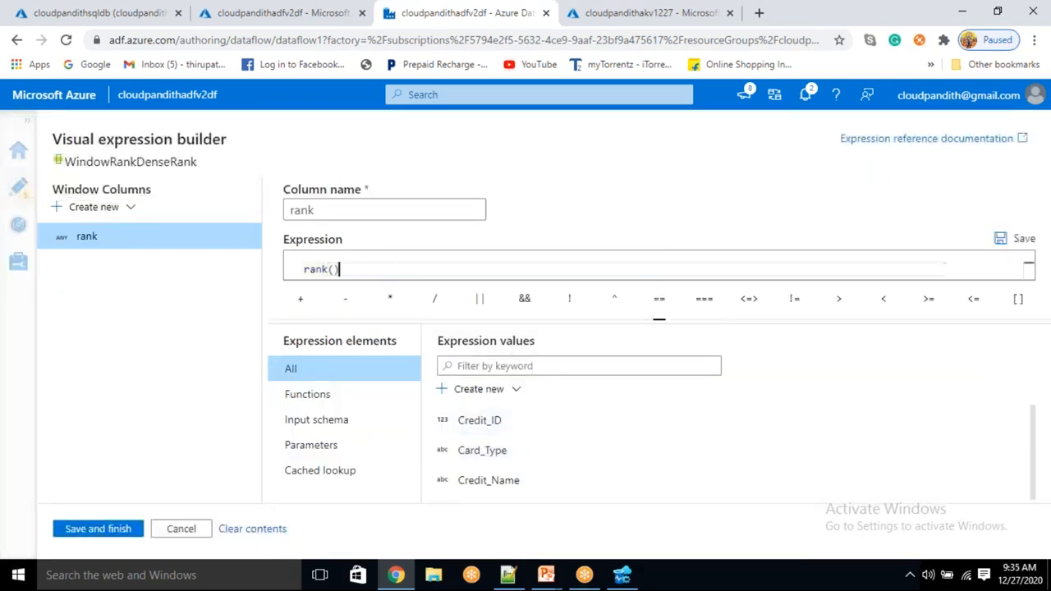
pyautogui.click(141, 525)
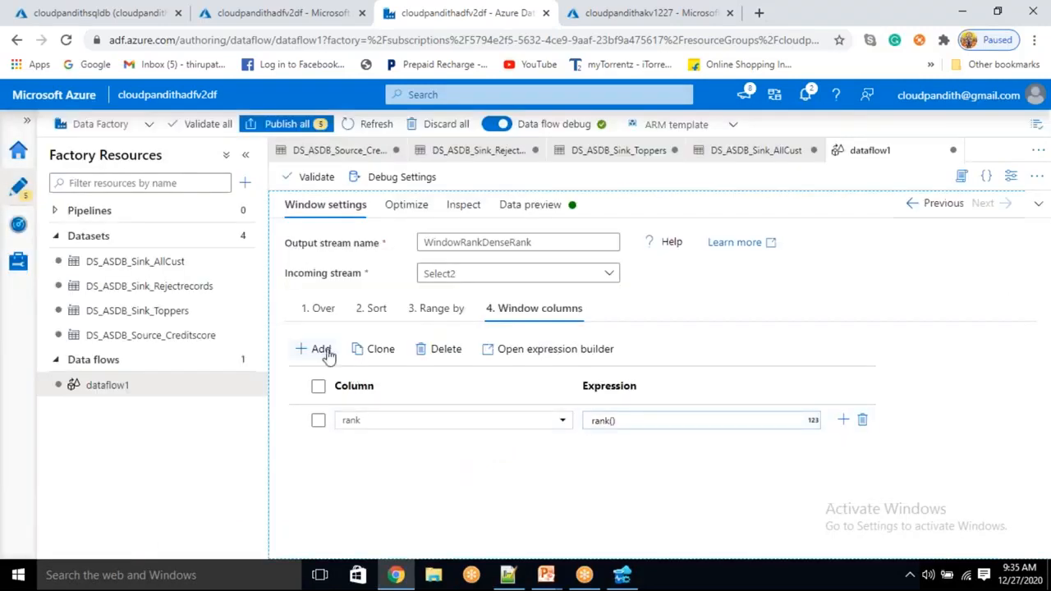
# Add a second window column and name it dense_rank
pyautogui.click(322, 353)
pyautogui.click(329, 371)
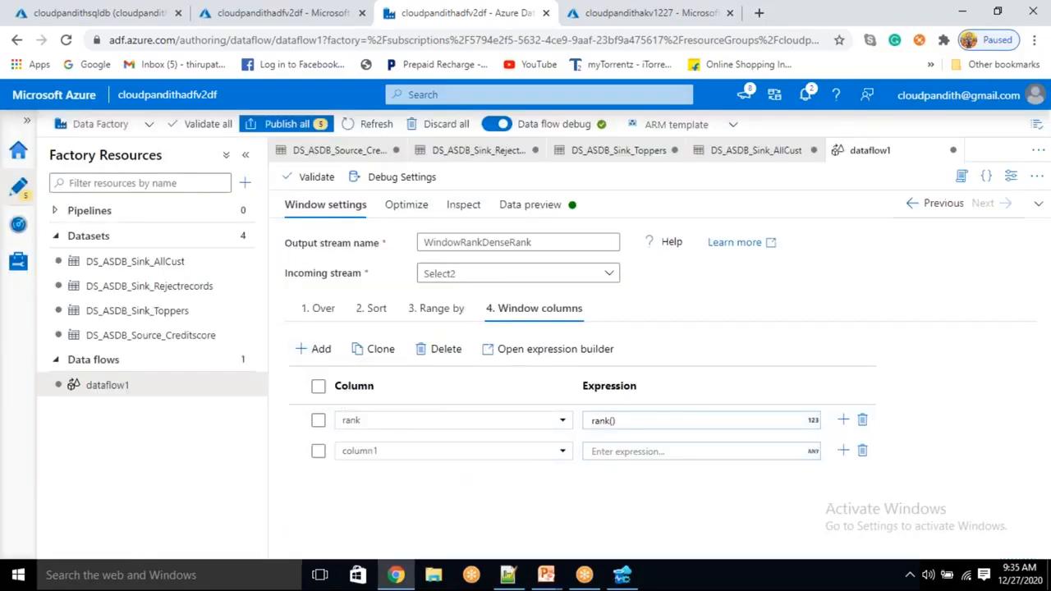
pyautogui.moveTo(371, 451); pyautogui.dragTo(397, 453)
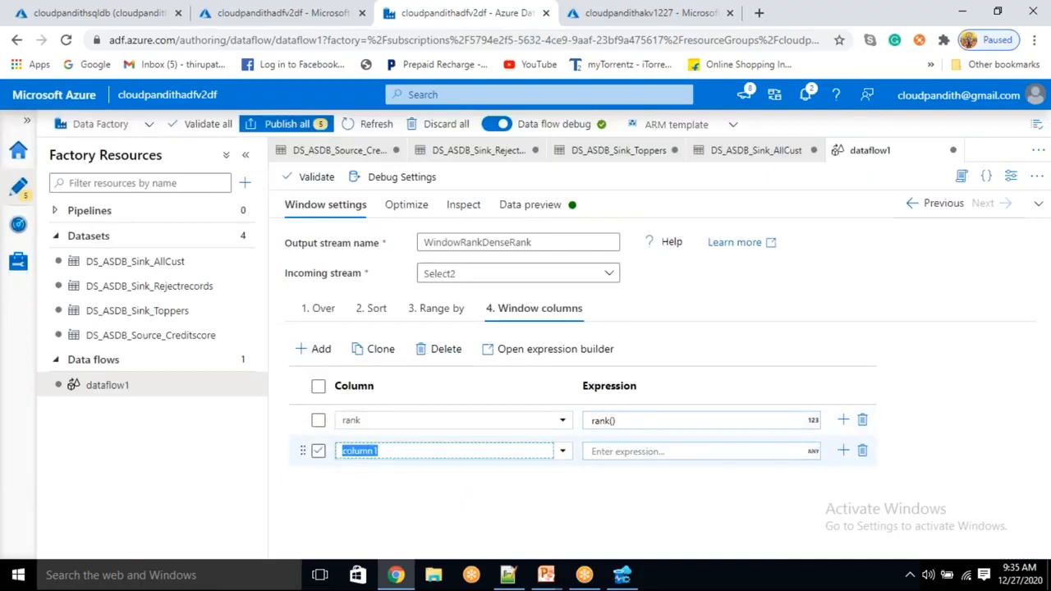
pyautogui.press('BackSpace')
pyautogui.write('dense_ra')
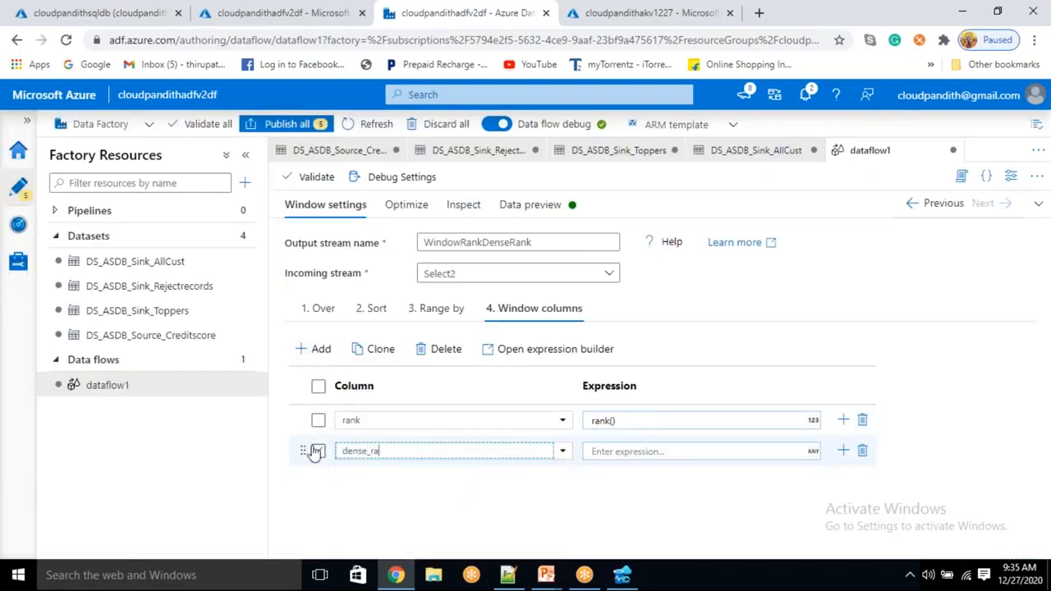
pyautogui.write('nk')
# Set the dense_rank column's expression to rank() in the expression builder and save it
pyautogui.click(641, 454)
pyautogui.click(626, 470)
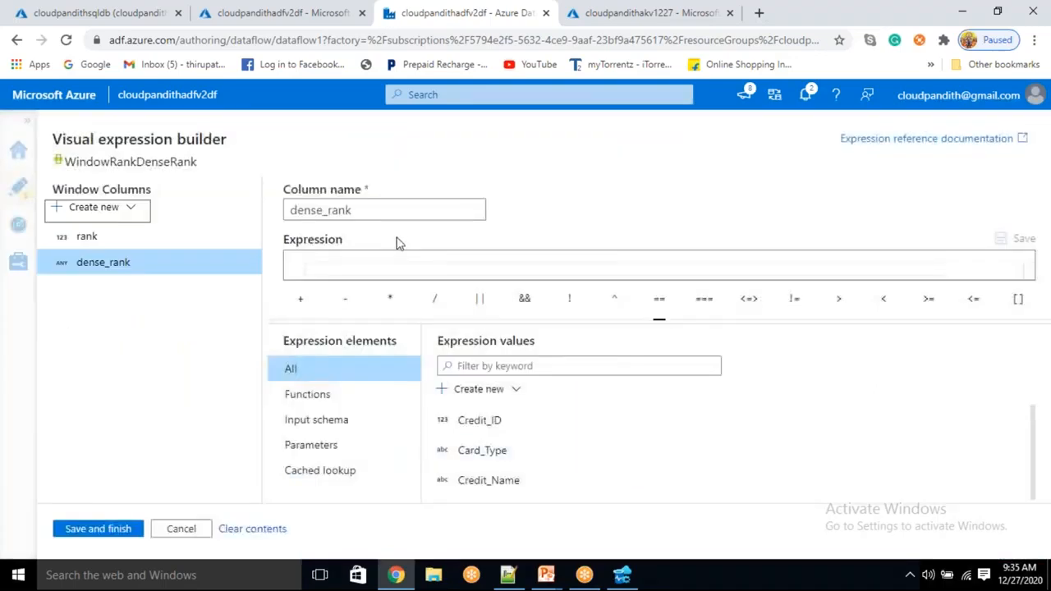
pyautogui.write('rank(')
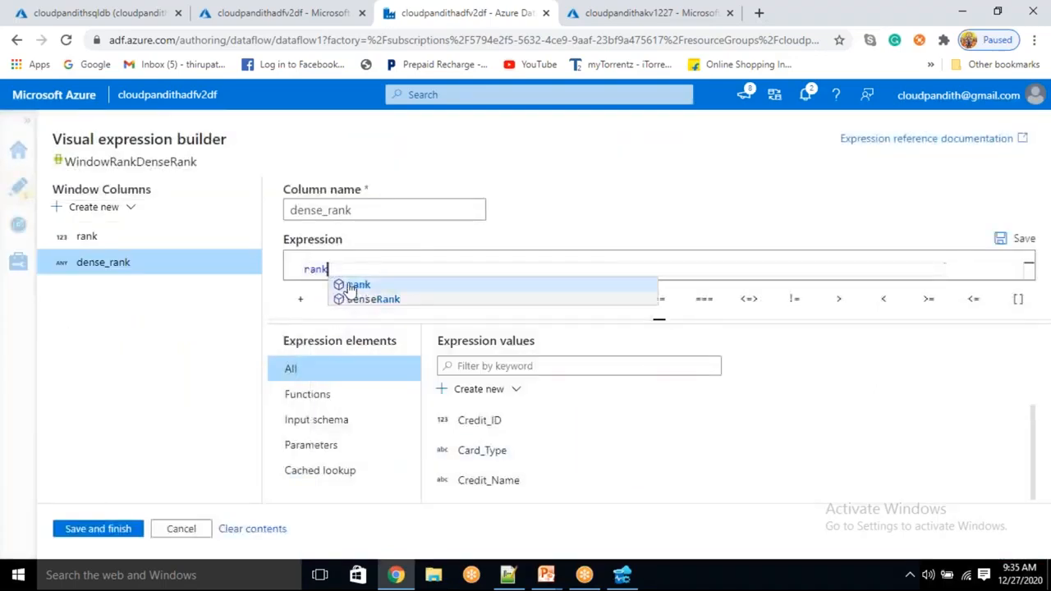
pyautogui.click(351, 287)
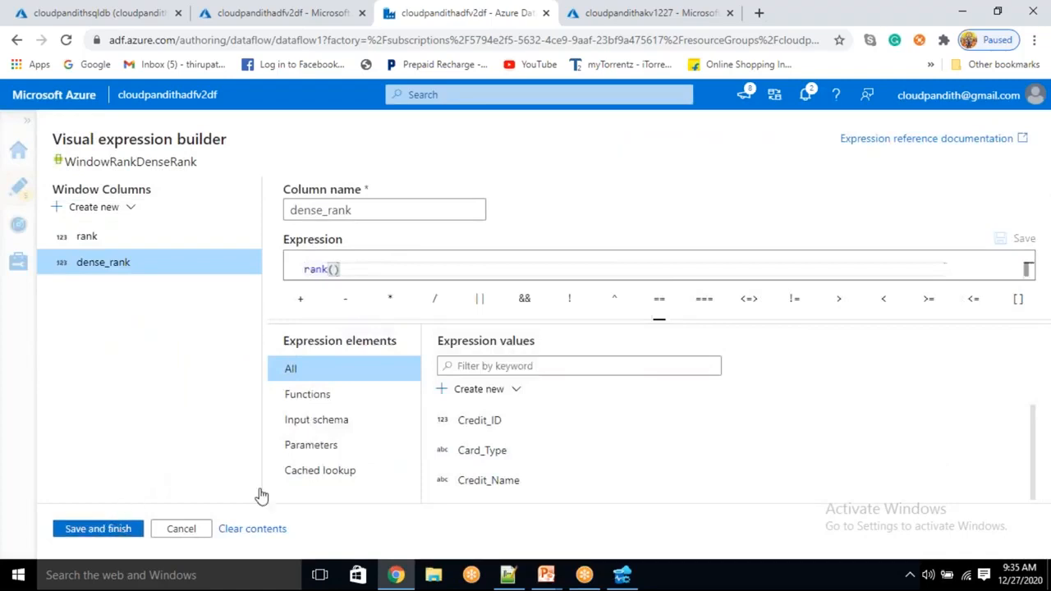
pyautogui.click(168, 523)
# Add a third window column and name it row_number
pyautogui.click(319, 349)
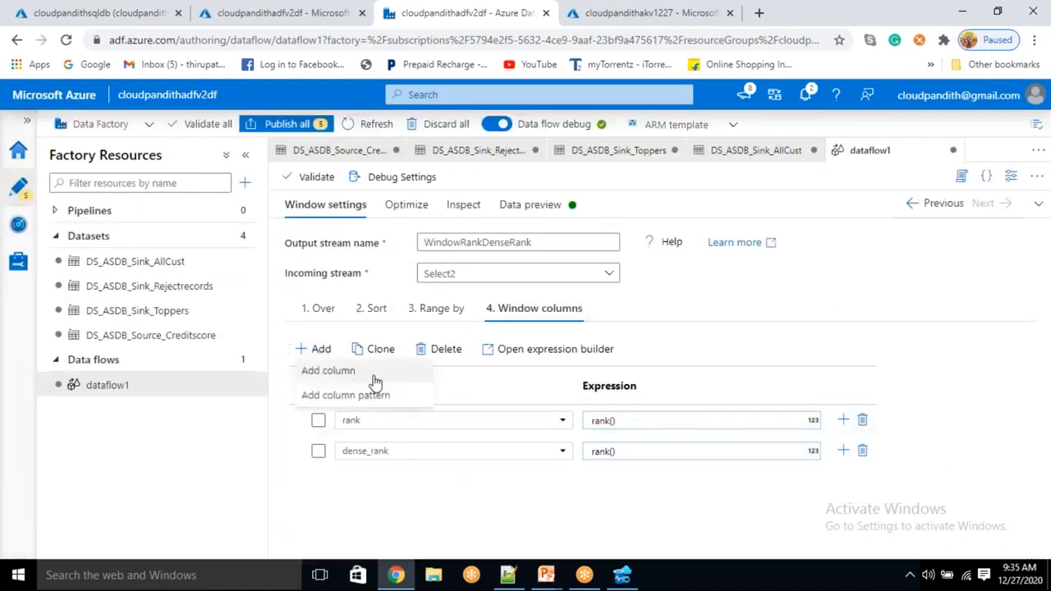
pyautogui.click(371, 373)
pyautogui.click(489, 480)
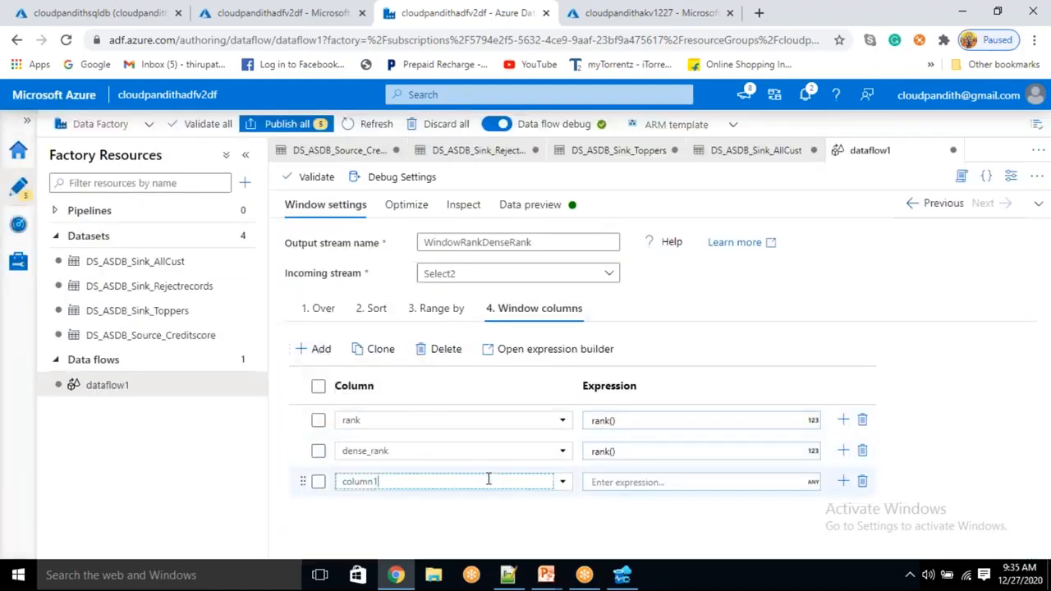
pyautogui.press('BackSpace')
pyautogui.press('BackSpace')
pyautogui.press('BackSpace')
pyautogui.press('BackSpace')
pyautogui.press('BackSpace')
pyautogui.press('BackSpace')
pyautogui.press('BackSpace')
pyautogui.write('row')
pyautogui.click(648, 484)
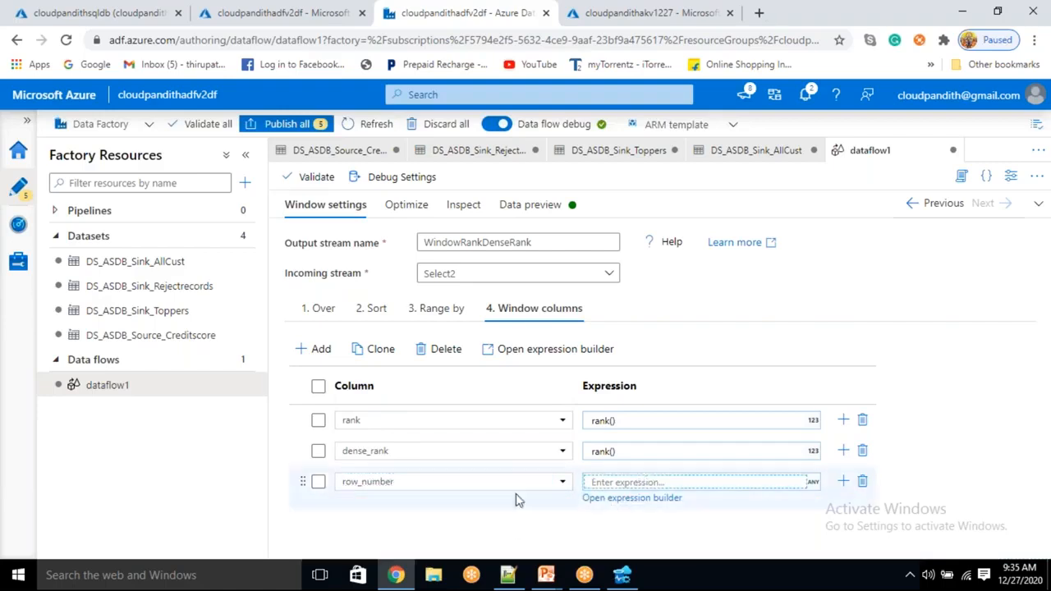
# Replace the dense_rank column's expression with denseRank() using the expression builder and save it
pyautogui.click(627, 451)
pyautogui.hotkey('ctrl', 'a')
pyautogui.press('BackSpace')
pyautogui.write('de')
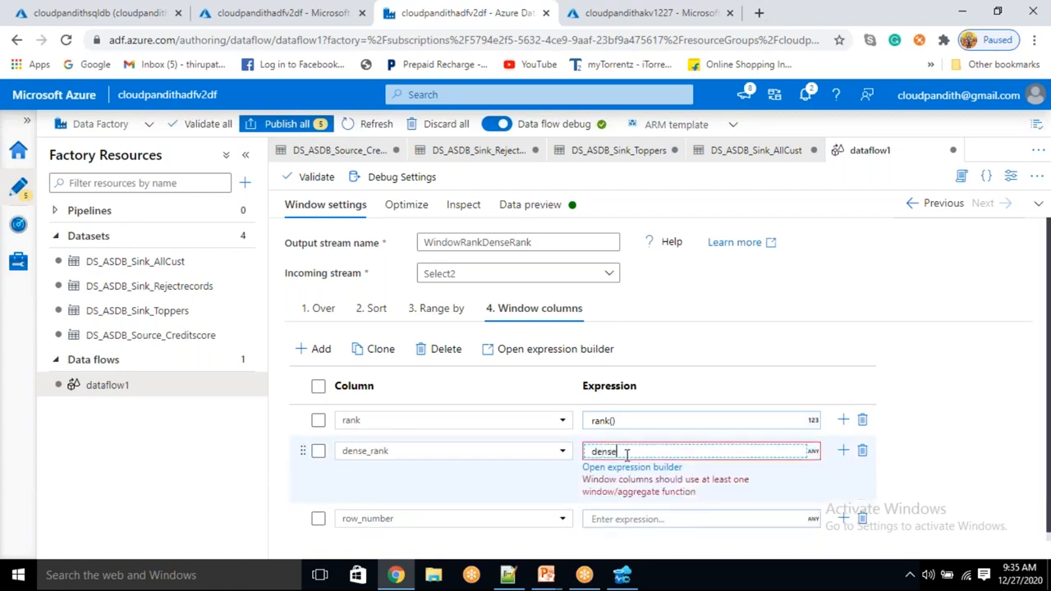
pyautogui.doubleClick(626, 454)
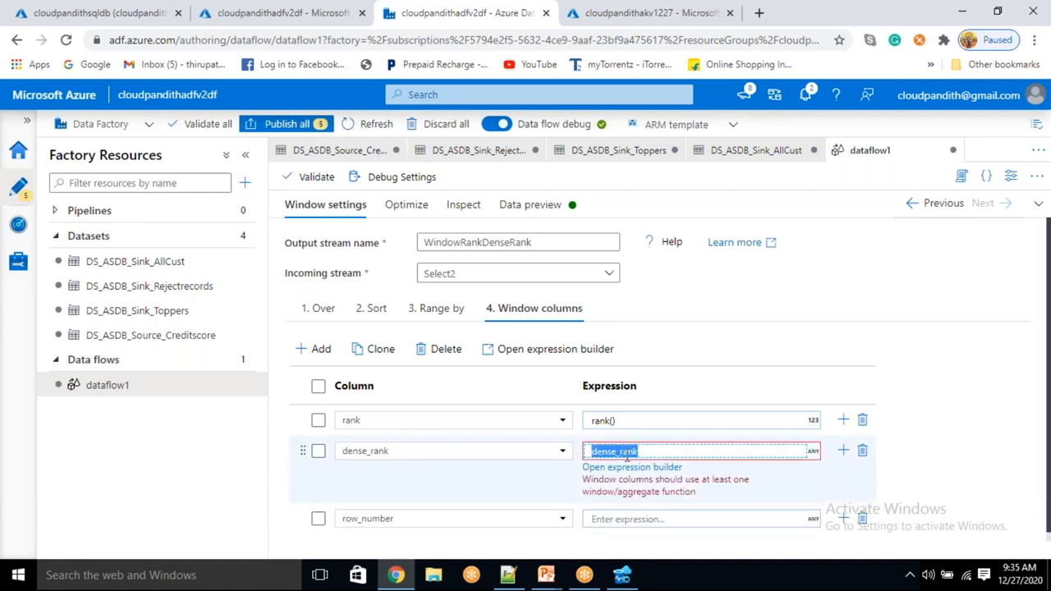
pyautogui.press('BackSpace')
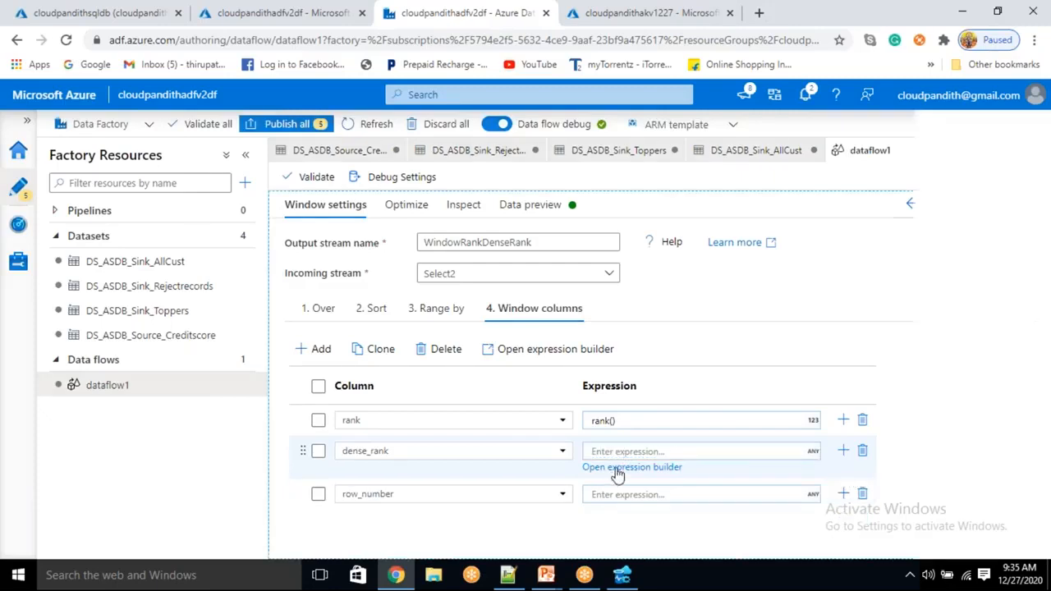
pyautogui.click(618, 470)
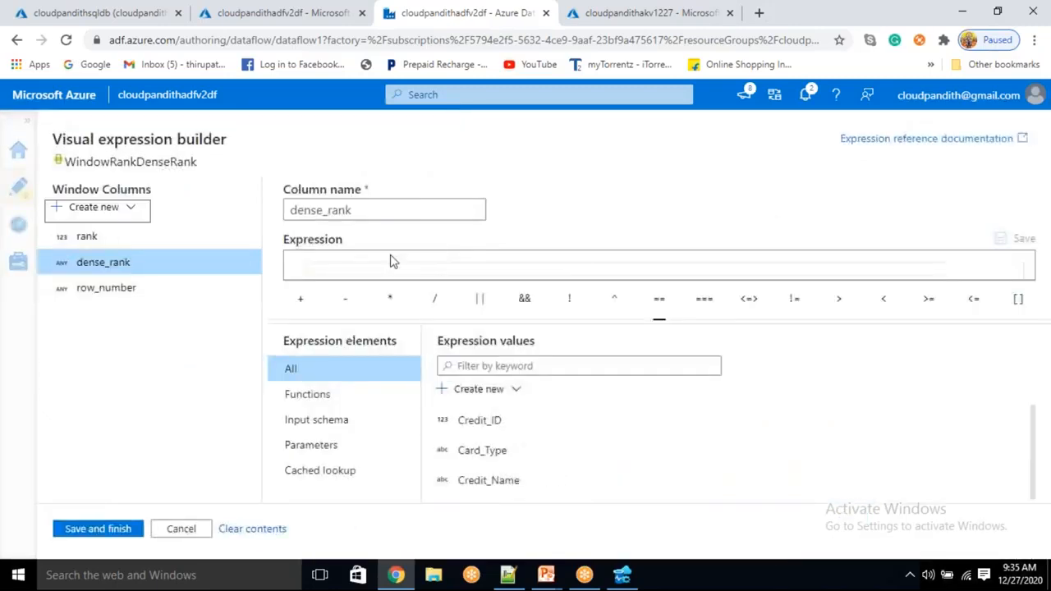
pyautogui.click(388, 264)
pyautogui.write('dense')
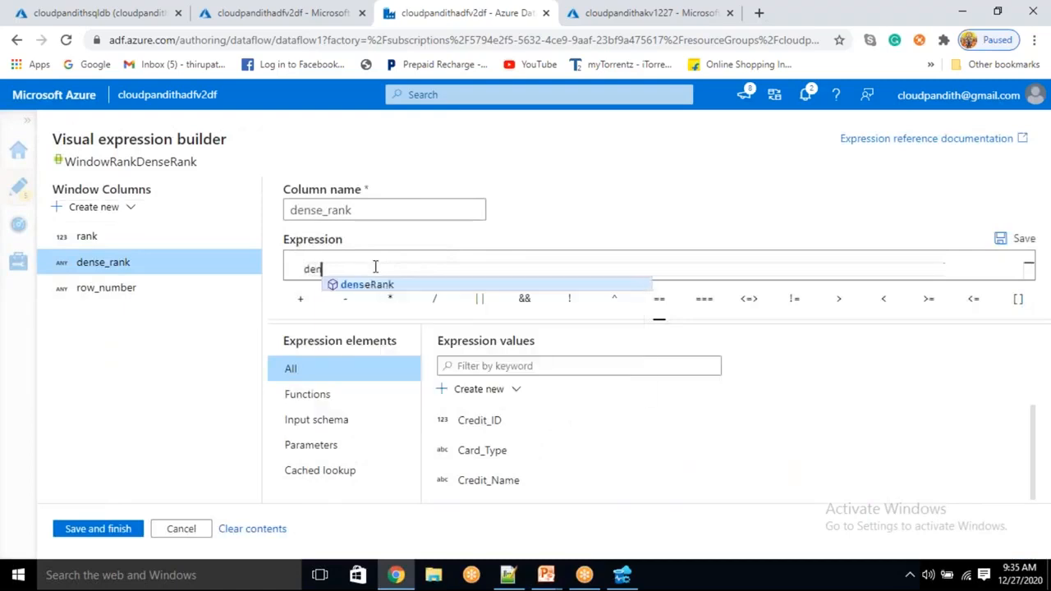
pyautogui.click(383, 287)
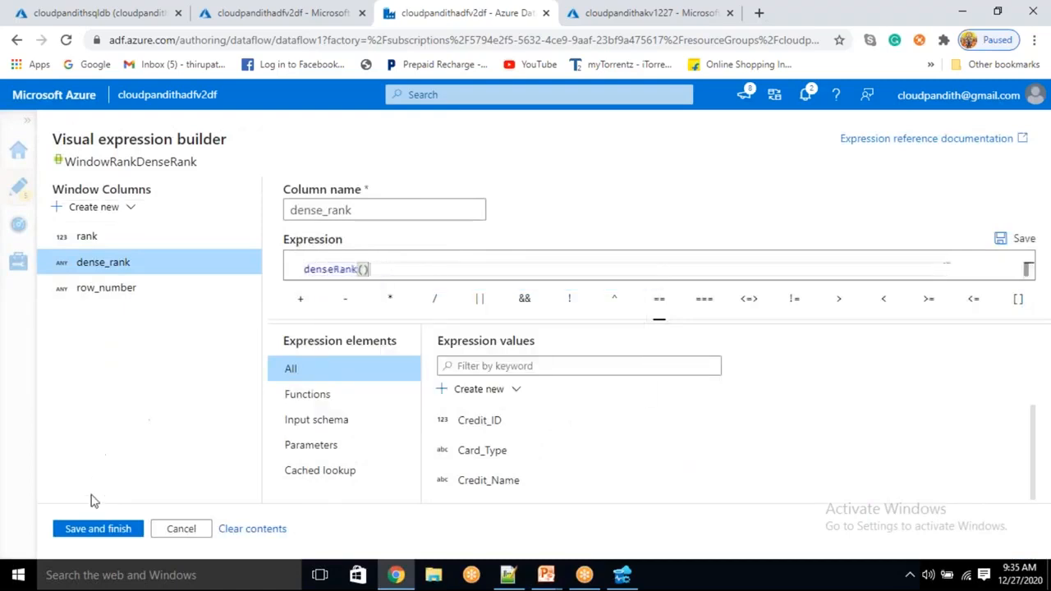
pyautogui.click(96, 528)
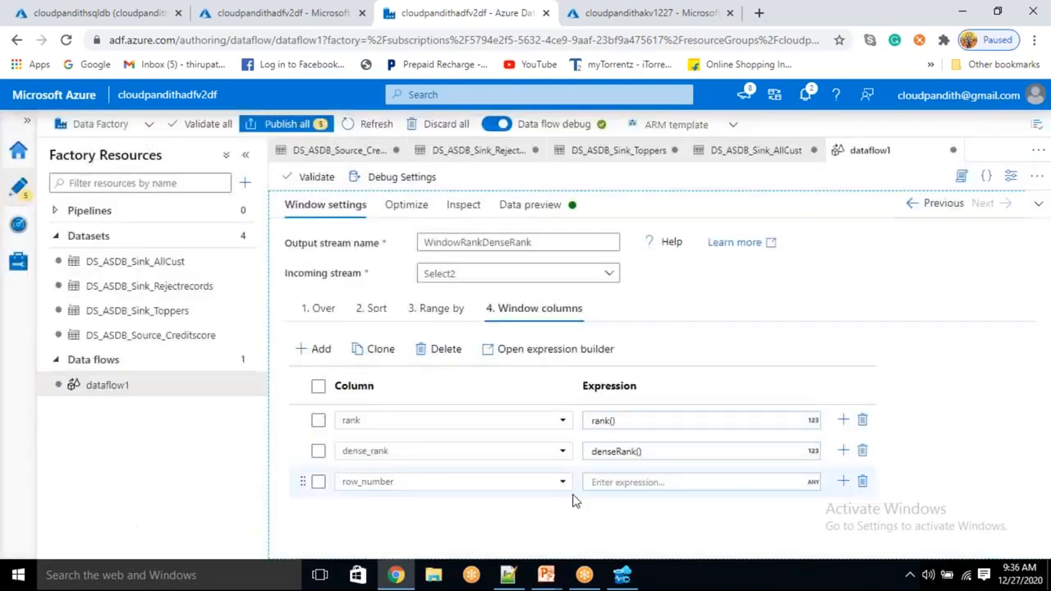
# Set the row_number column's expression to rowNumber() in the expression builder and save it
pyautogui.click(611, 483)
pyautogui.click(603, 507)
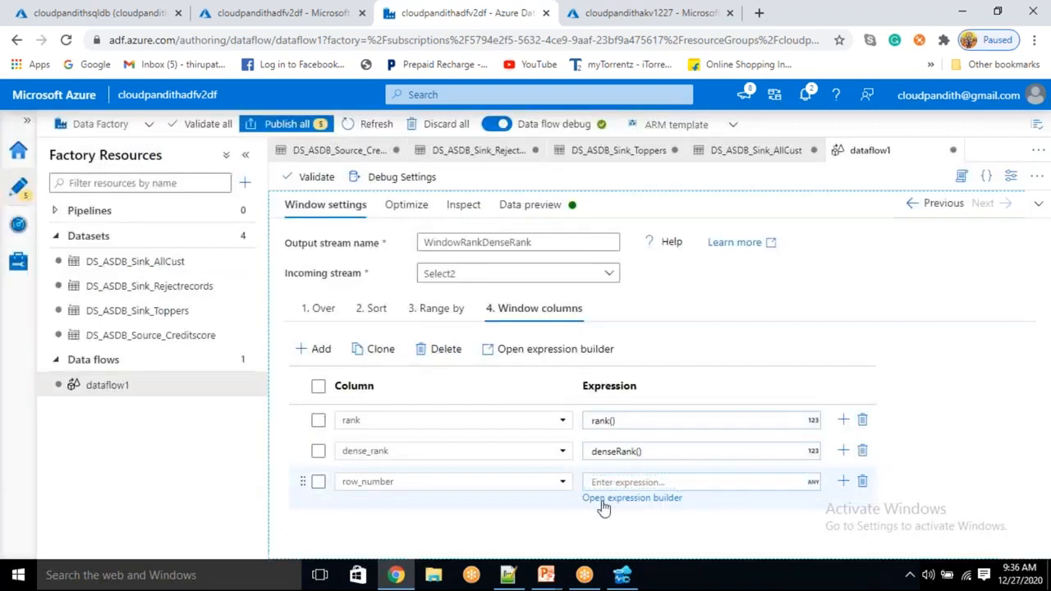
pyautogui.click(387, 266)
pyautogui.write('roew')
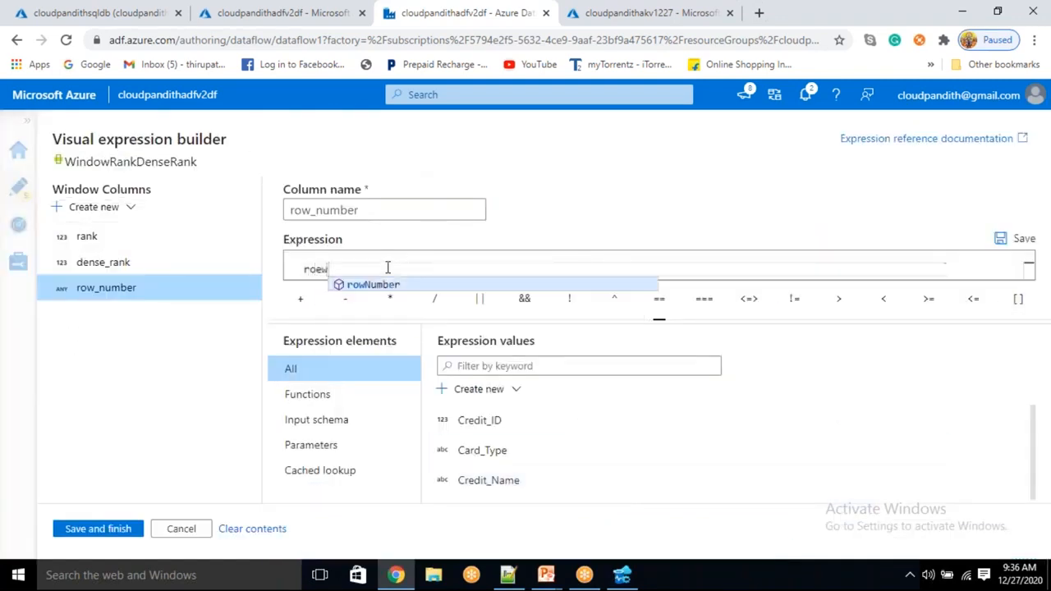
pyautogui.click(383, 284)
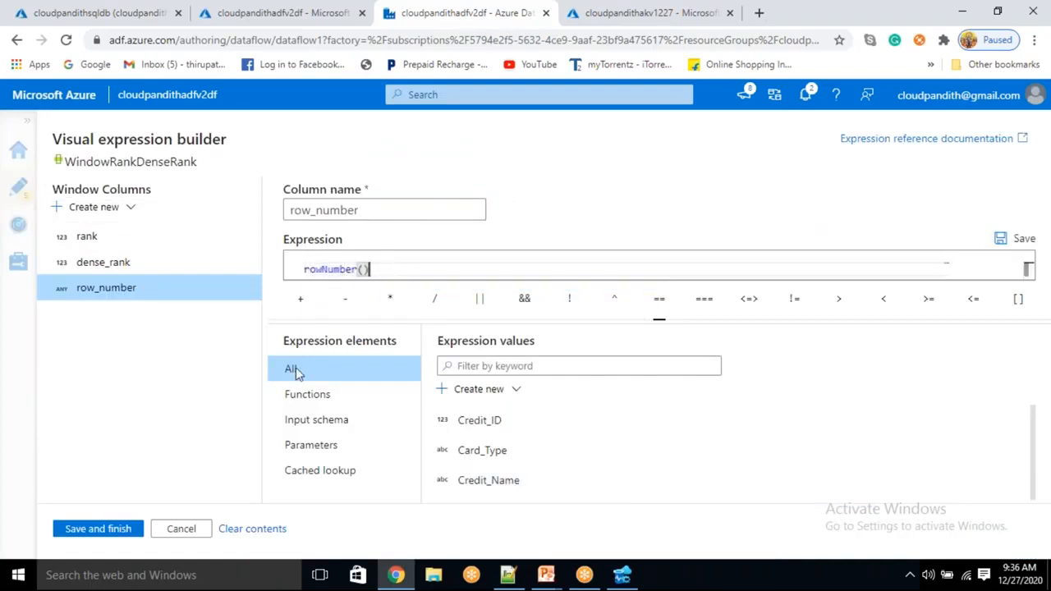
pyautogui.click(97, 528)
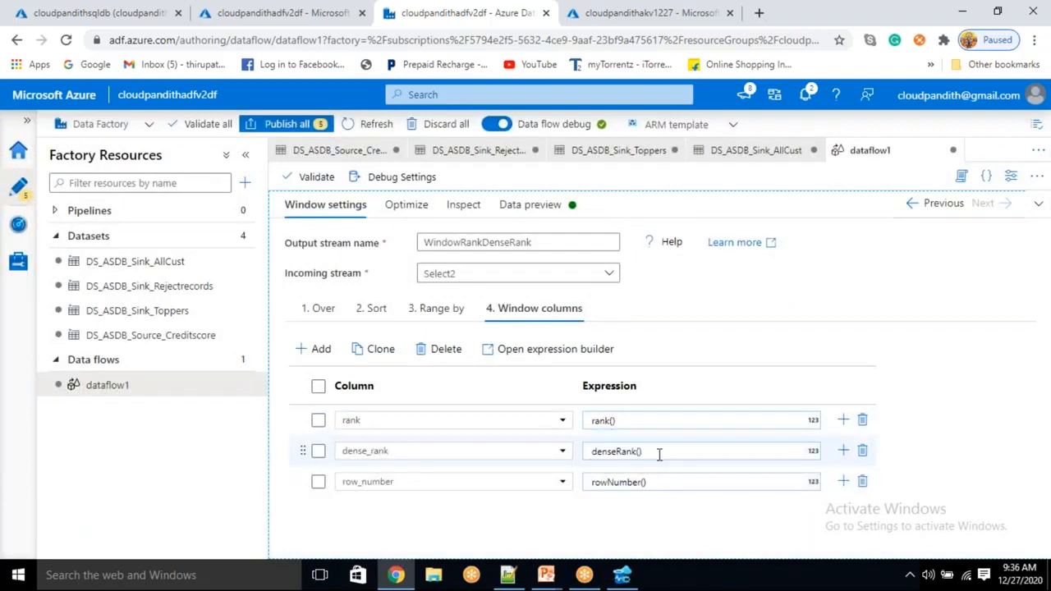
# Refresh the window transformation's data preview and narrow its columns to fit Credit_ID through row_number in one view
pyautogui.click(538, 215)
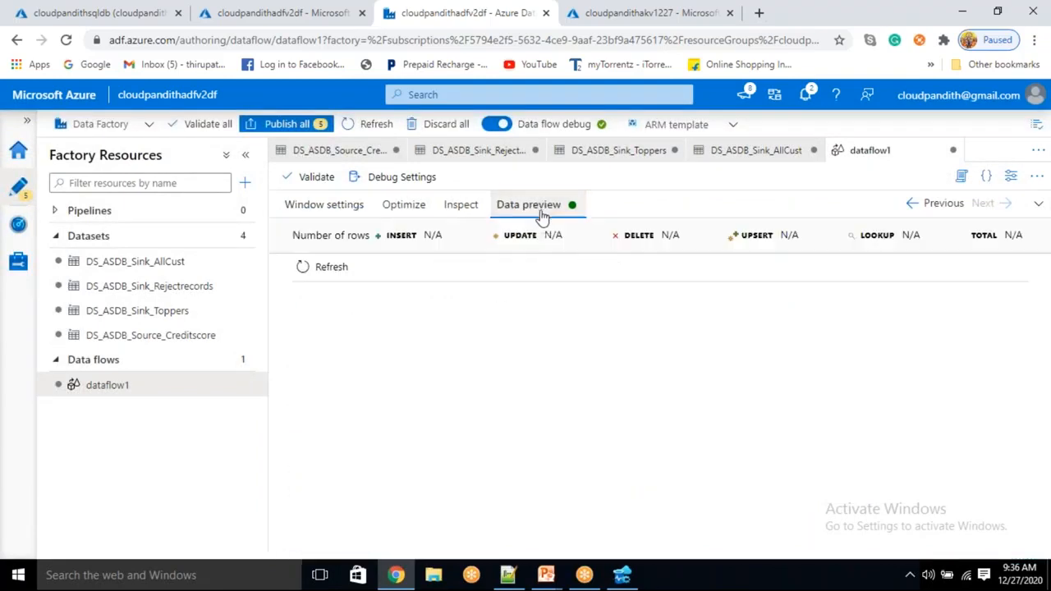
pyautogui.click(329, 267)
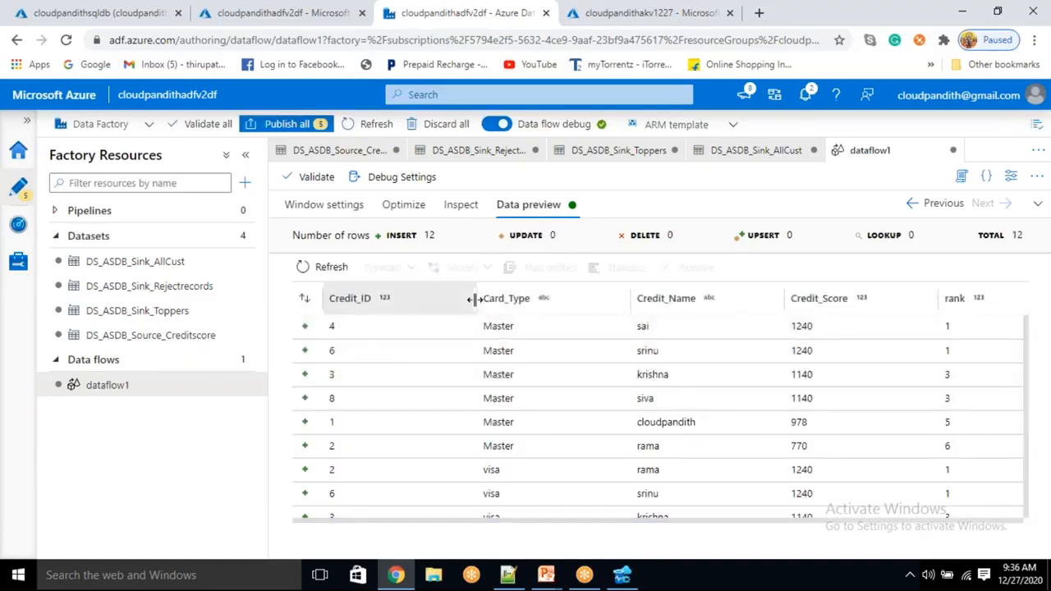
pyautogui.moveTo(474, 298); pyautogui.dragTo(409, 312)
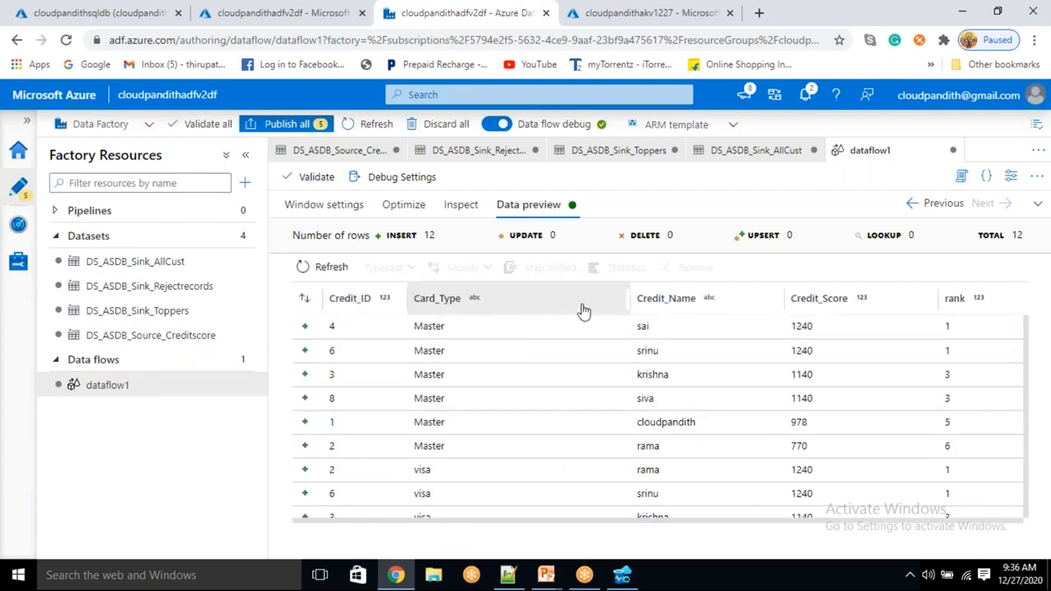
pyautogui.moveTo(627, 299); pyautogui.dragTo(498, 301)
pyautogui.moveTo(782, 300); pyautogui.dragTo(604, 317)
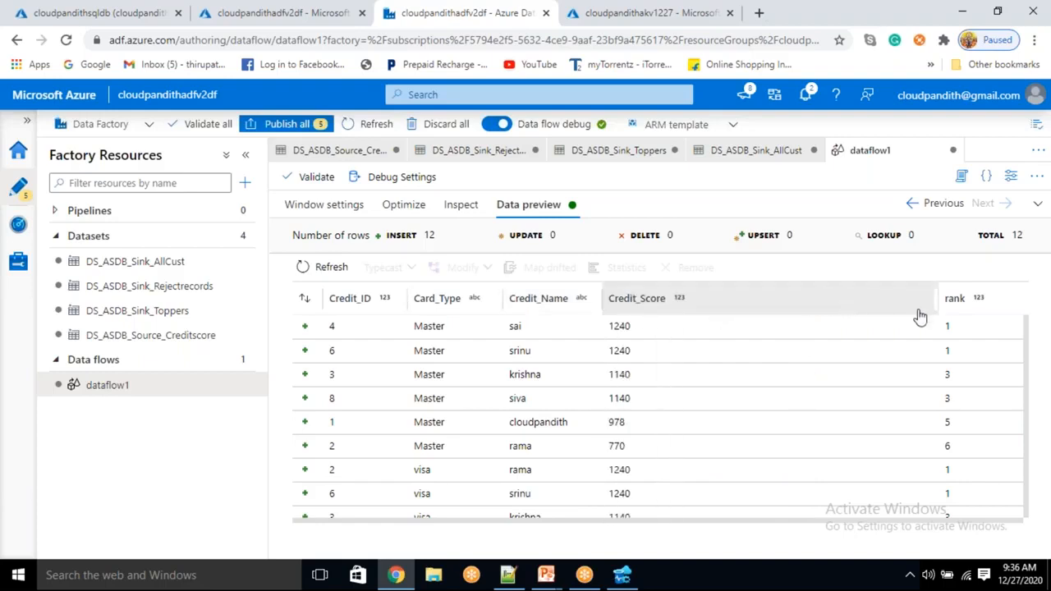
pyautogui.moveTo(775, 314); pyautogui.dragTo(699, 311)
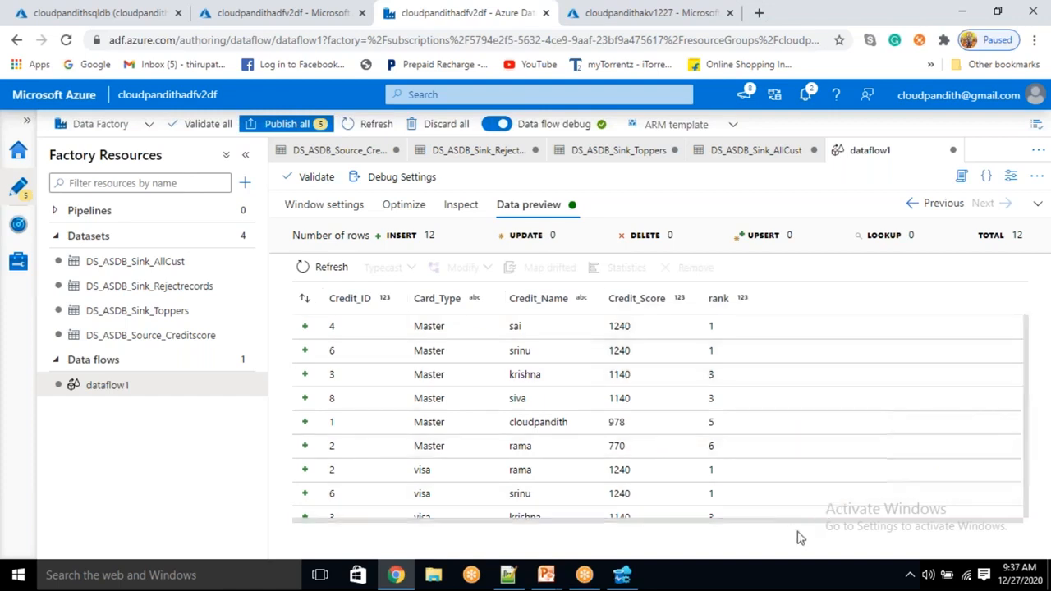
pyautogui.moveTo(772, 520); pyautogui.dragTo(1018, 520)
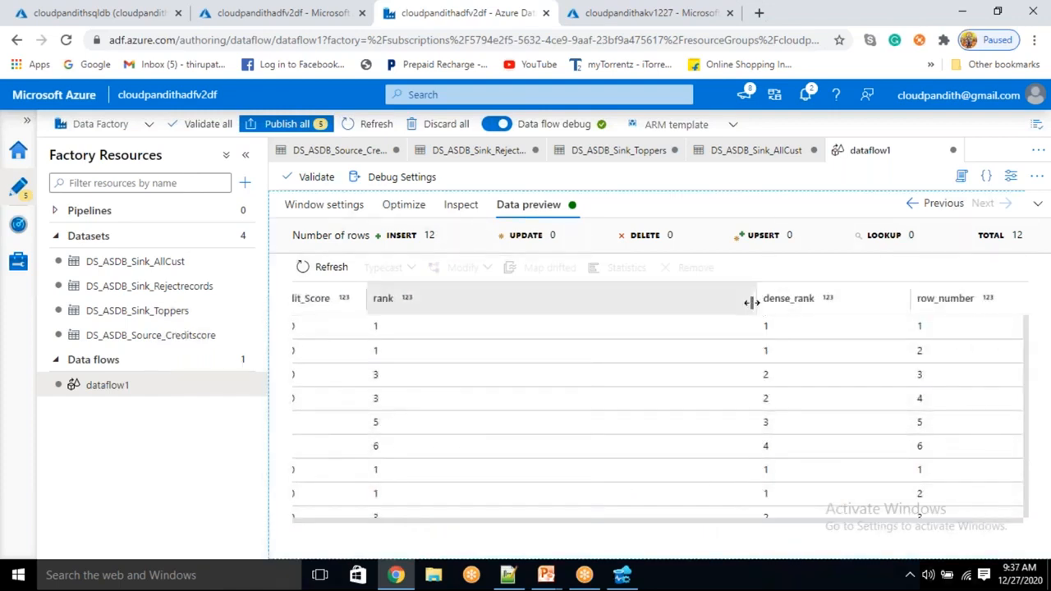
pyautogui.moveTo(754, 302); pyautogui.dragTo(430, 306)
pyautogui.moveTo(910, 293); pyautogui.dragTo(508, 298)
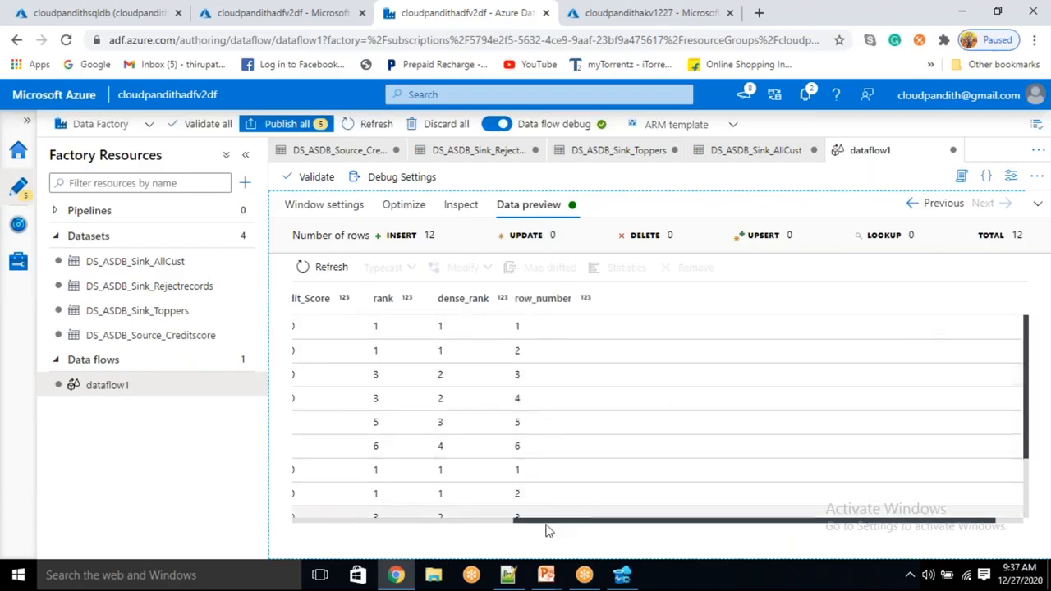
pyautogui.click(450, 521)
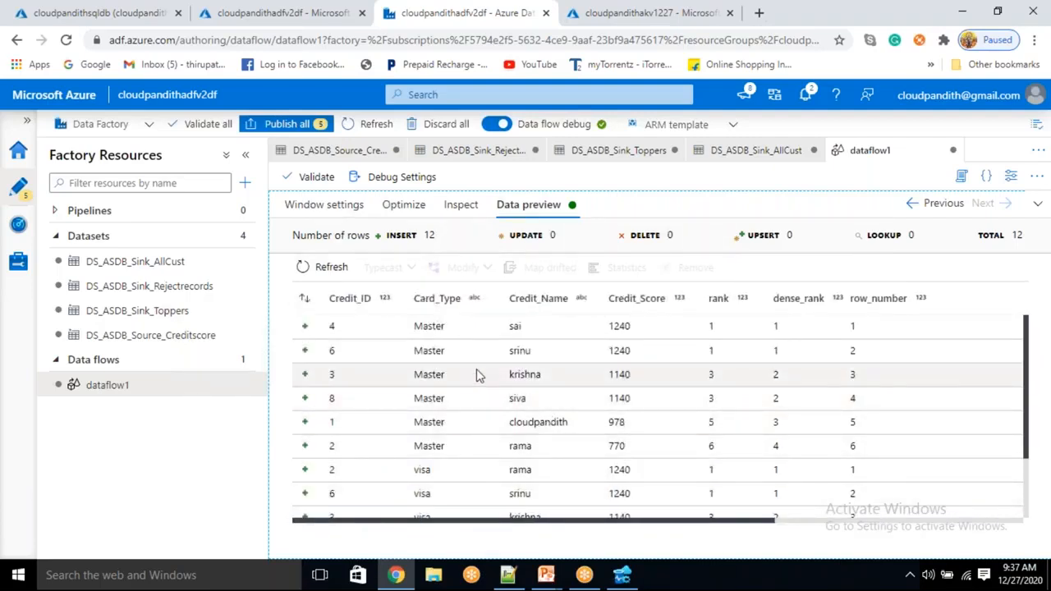
# Examine the row_number, dense_rank and rank values against Credit_Score within the Master and visa card types
pyautogui.moveTo(431, 347); pyautogui.dragTo(513, 420)
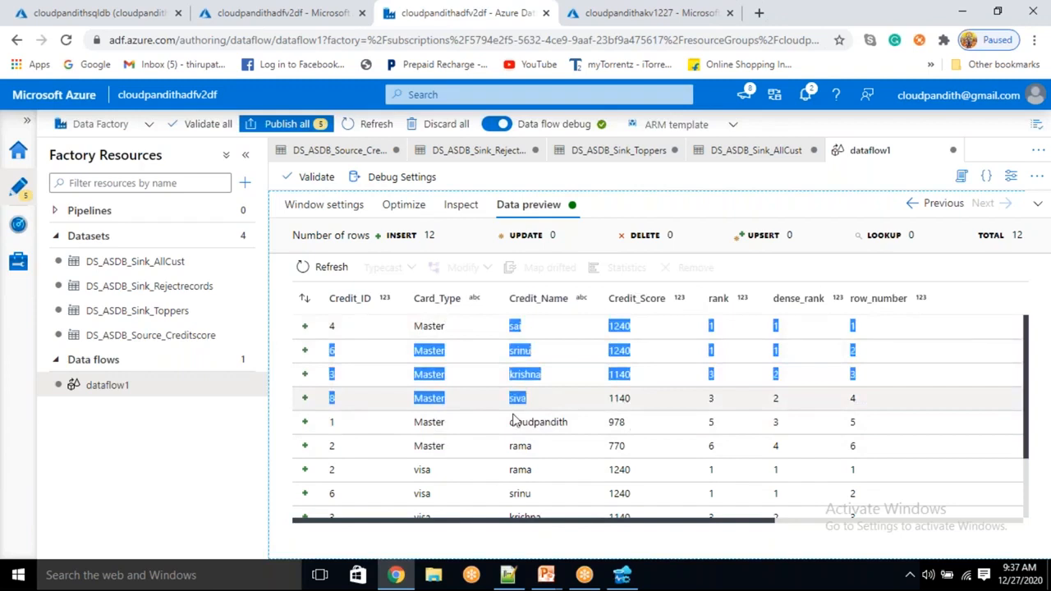
pyautogui.click(471, 448)
pyautogui.moveTo(868, 451); pyautogui.dragTo(875, 394)
pyautogui.click(873, 372)
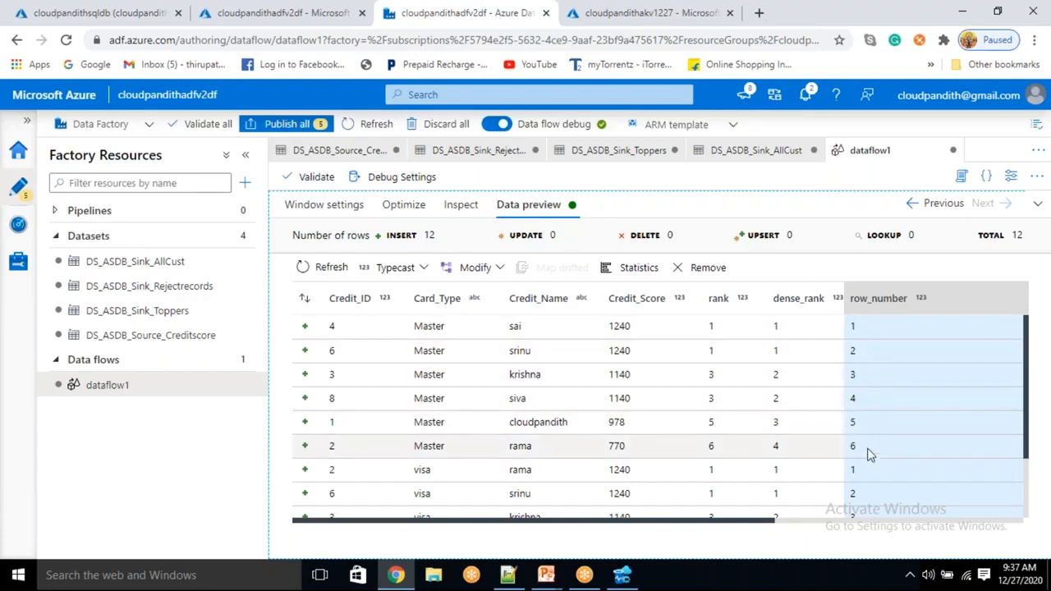
pyautogui.scroll(-2, 876, 481)
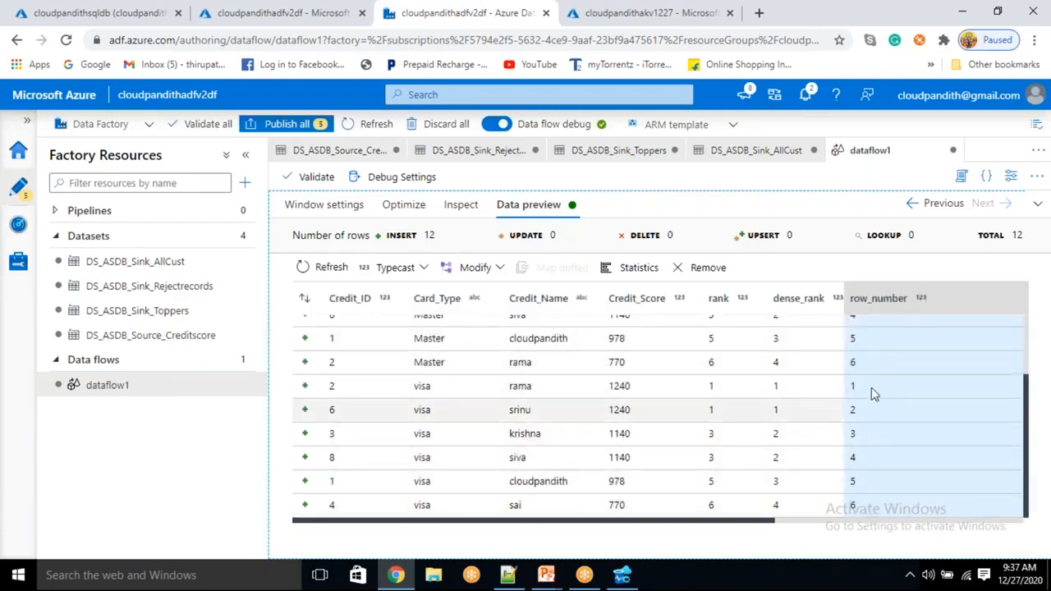
pyautogui.scroll(2, 892, 461)
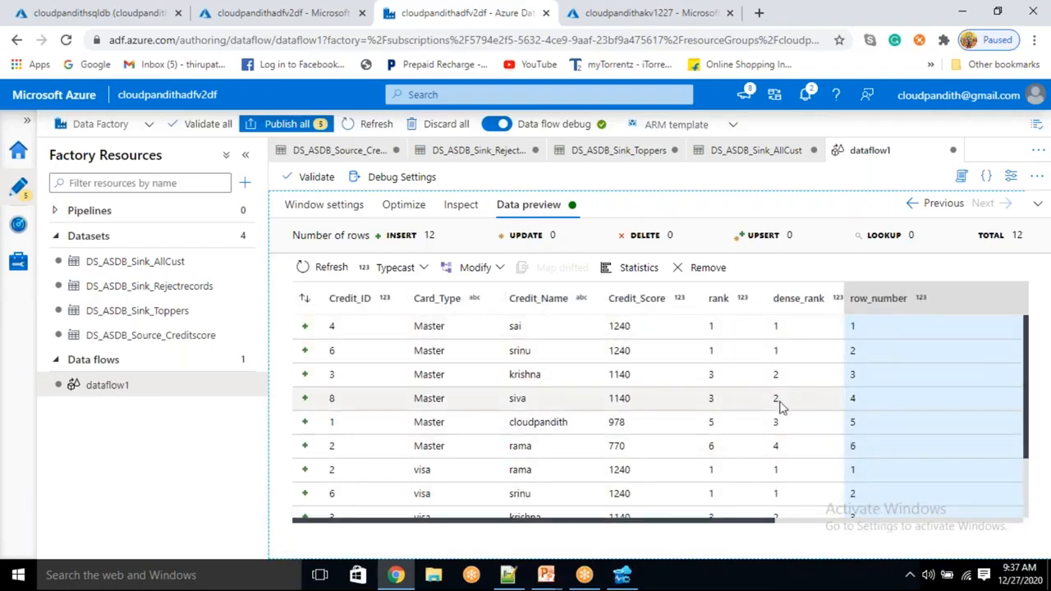
pyautogui.moveTo(781, 453); pyautogui.dragTo(784, 339)
pyautogui.click(785, 347)
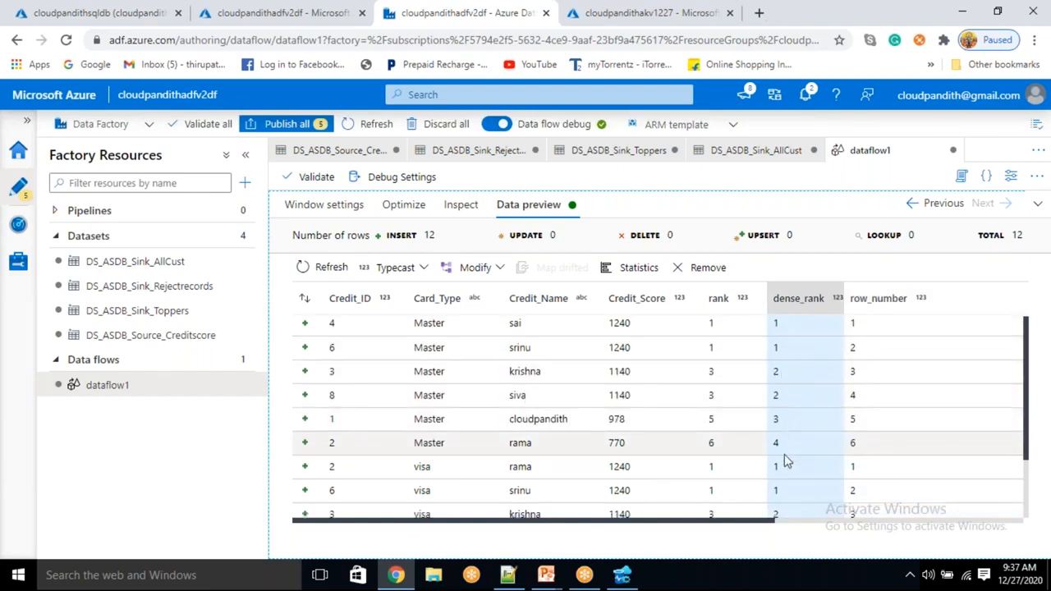
pyautogui.scroll(-2, 785, 457)
pyautogui.scroll(2, 750, 422)
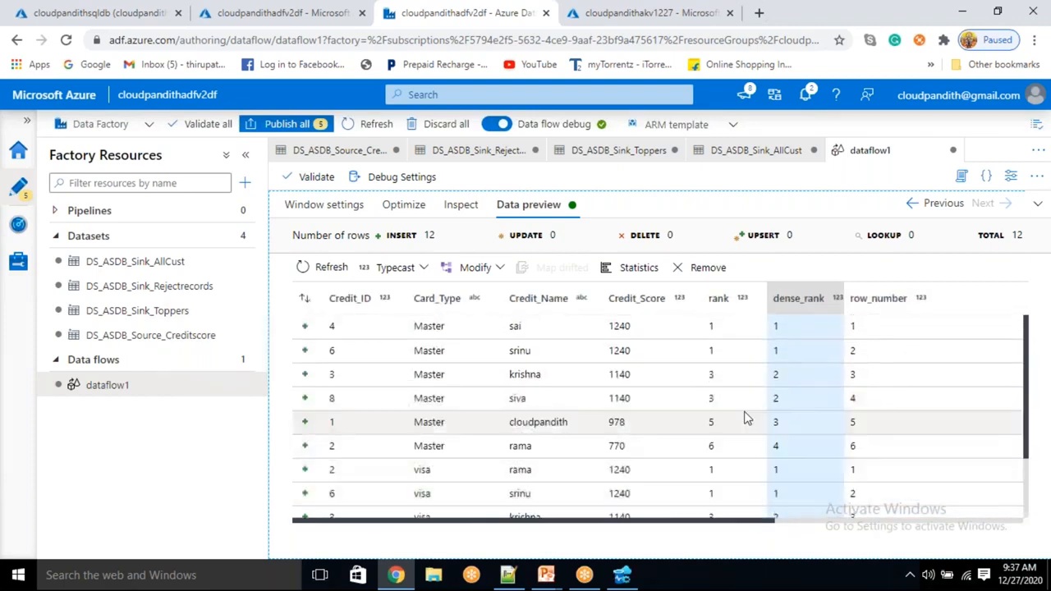
pyautogui.click(717, 349)
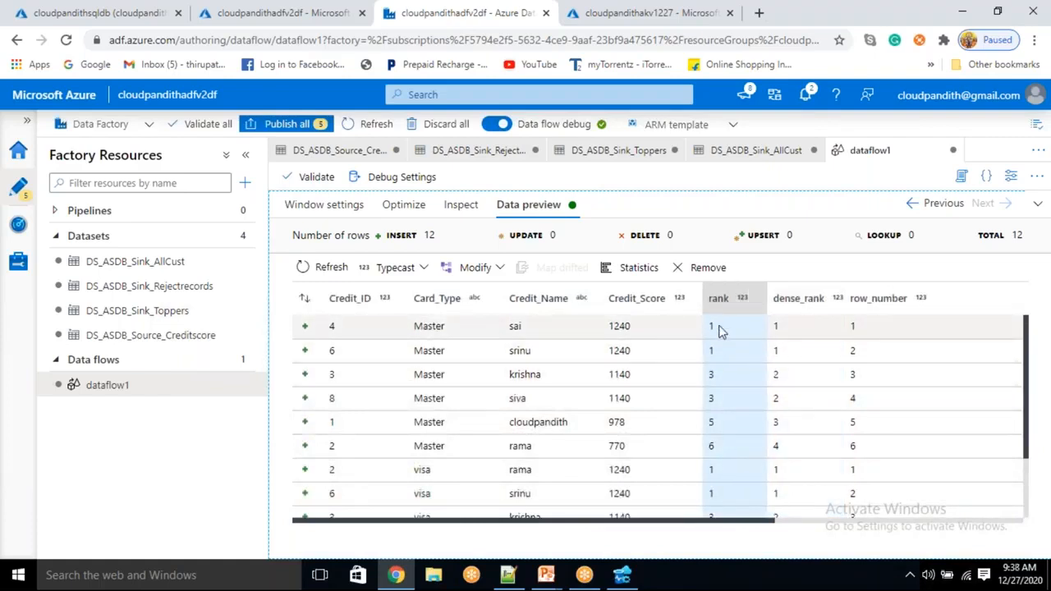
# Compare the rank and dense_rank values against Credit_Score across the Master and visa rows of the window transformation's preview
pyautogui.click(781, 361)
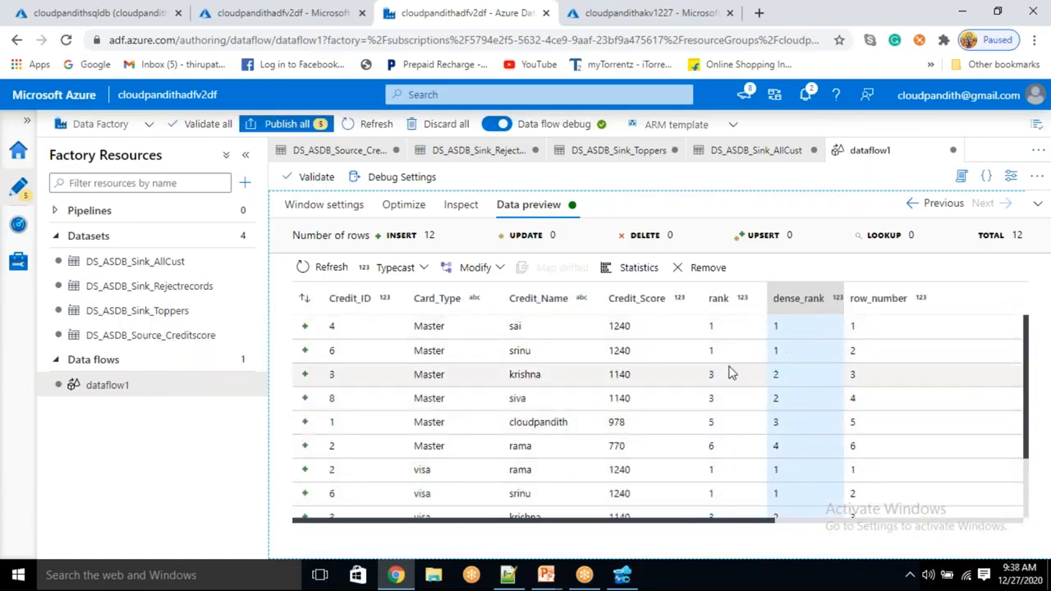
pyautogui.click(726, 377)
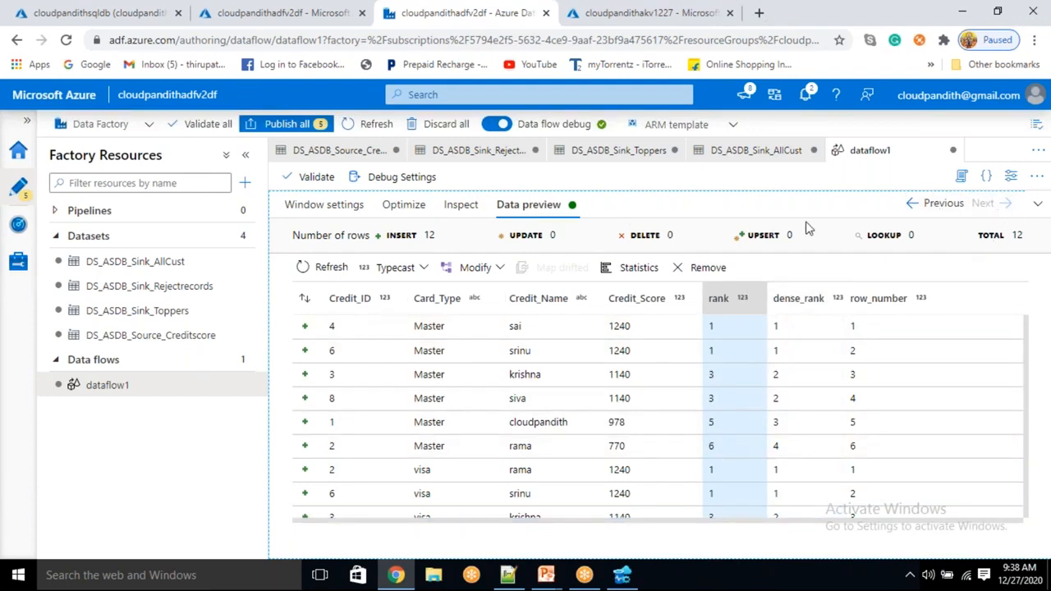
pyautogui.click(1037, 204)
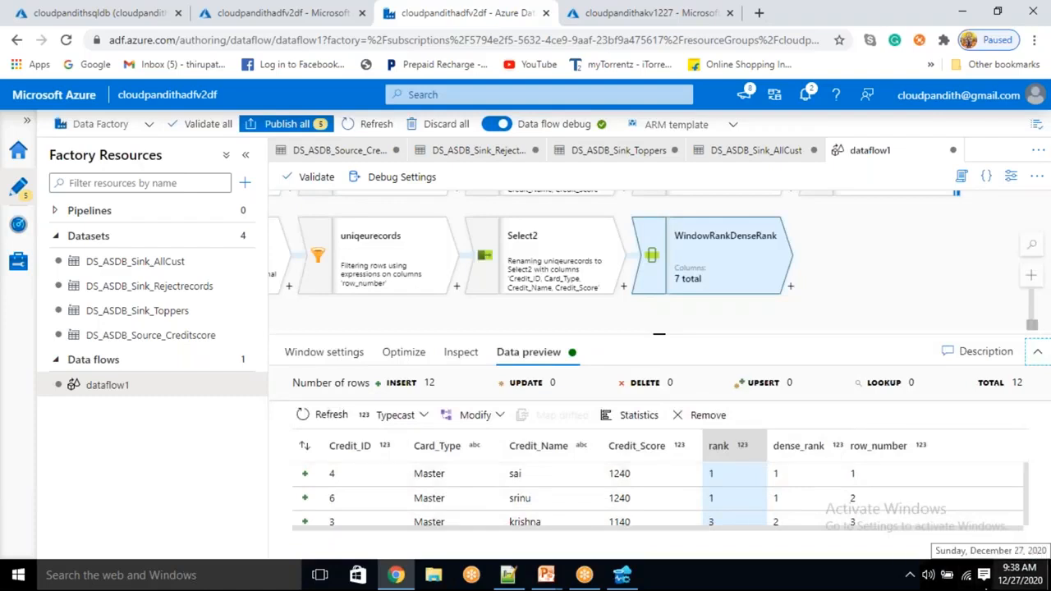
pyautogui.scroll(-1, 492, 515)
pyautogui.scroll(-1, 492, 509)
pyautogui.scroll(3, 534, 493)
pyautogui.scroll(-3, 549, 486)
pyautogui.scroll(2, 549, 486)
pyautogui.scroll(1, 549, 486)
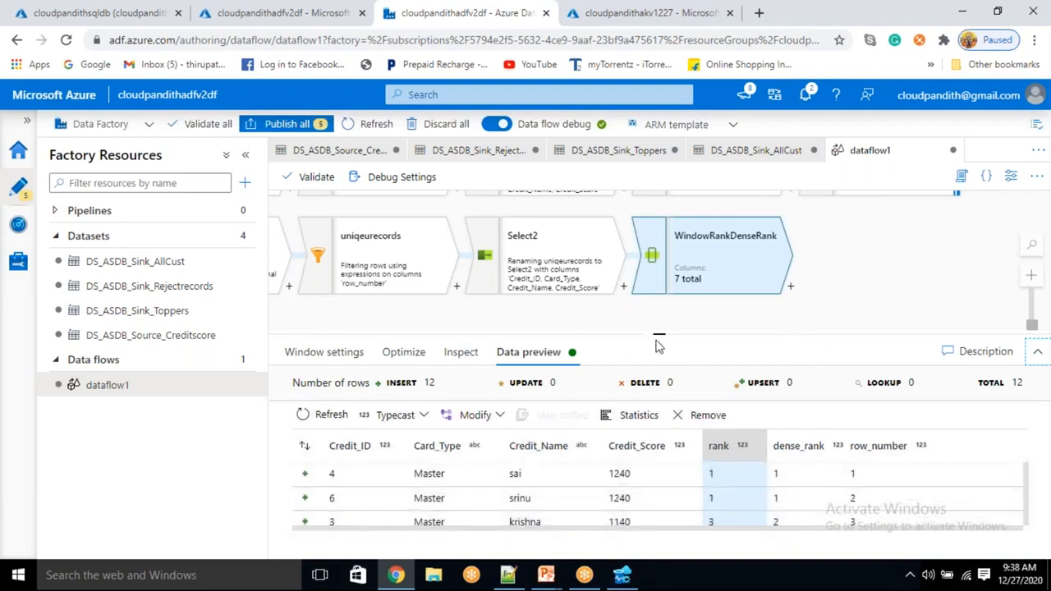
pyautogui.moveTo(658, 333); pyautogui.dragTo(658, 215)
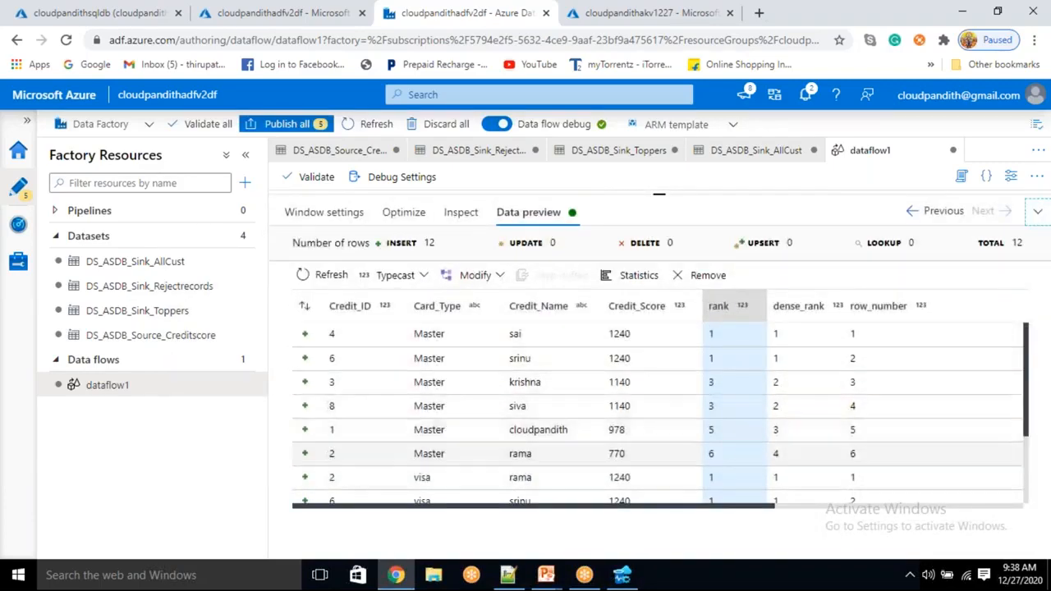
pyautogui.scroll(-3, 468, 446)
pyautogui.scroll(1, 766, 402)
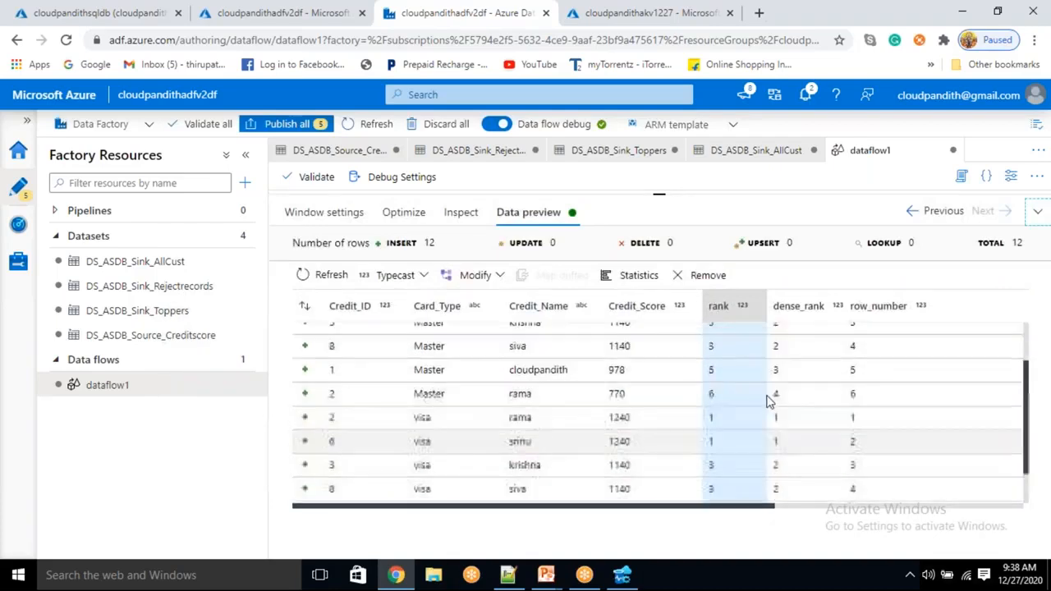
pyautogui.scroll(3, 768, 402)
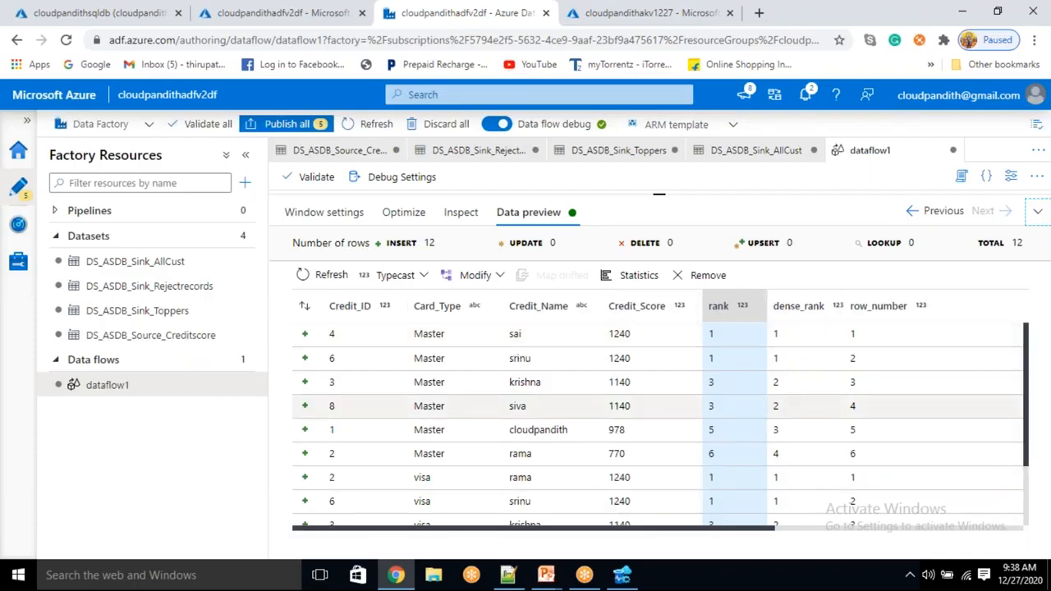
# Examine how the dense_rank column numbers tied credit scores and restarts between the Master and visa card types
pyautogui.click(788, 361)
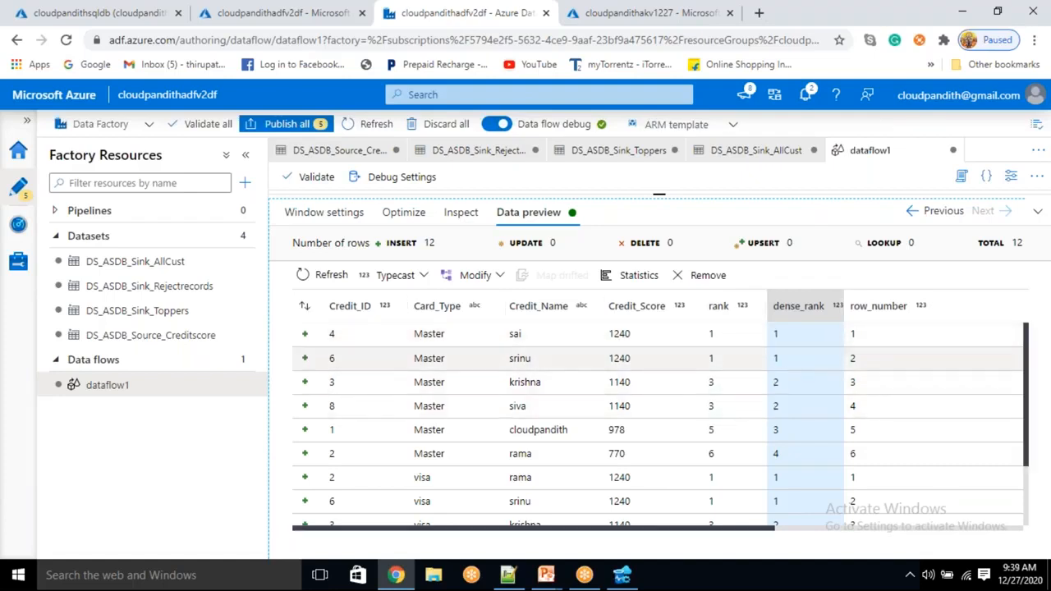
pyautogui.scroll(-1, 799, 344)
pyautogui.scroll(-1, 796, 427)
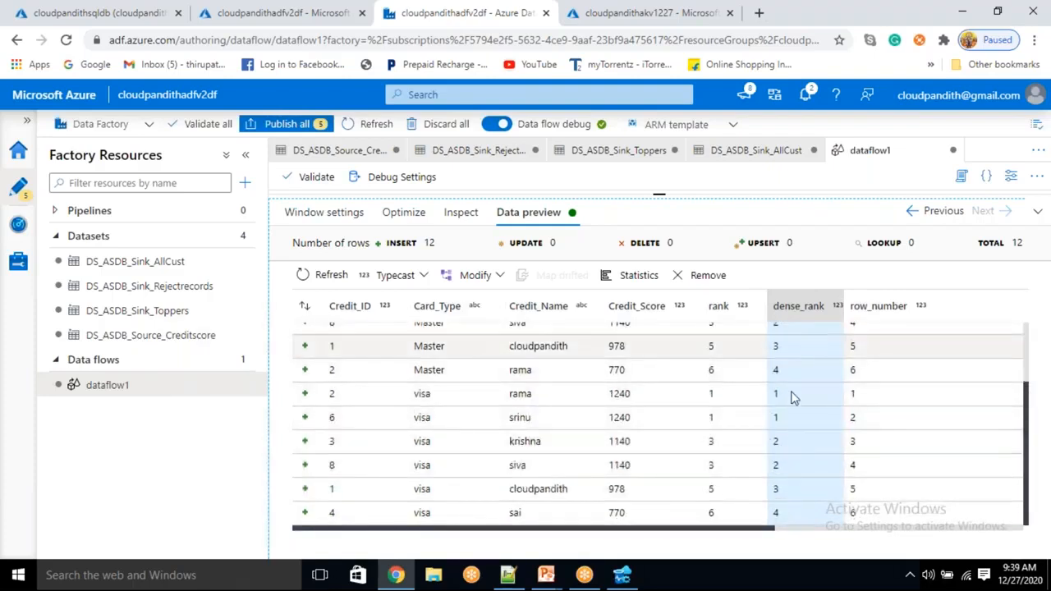
pyautogui.moveTo(786, 396); pyautogui.dragTo(788, 405)
pyautogui.click(786, 406)
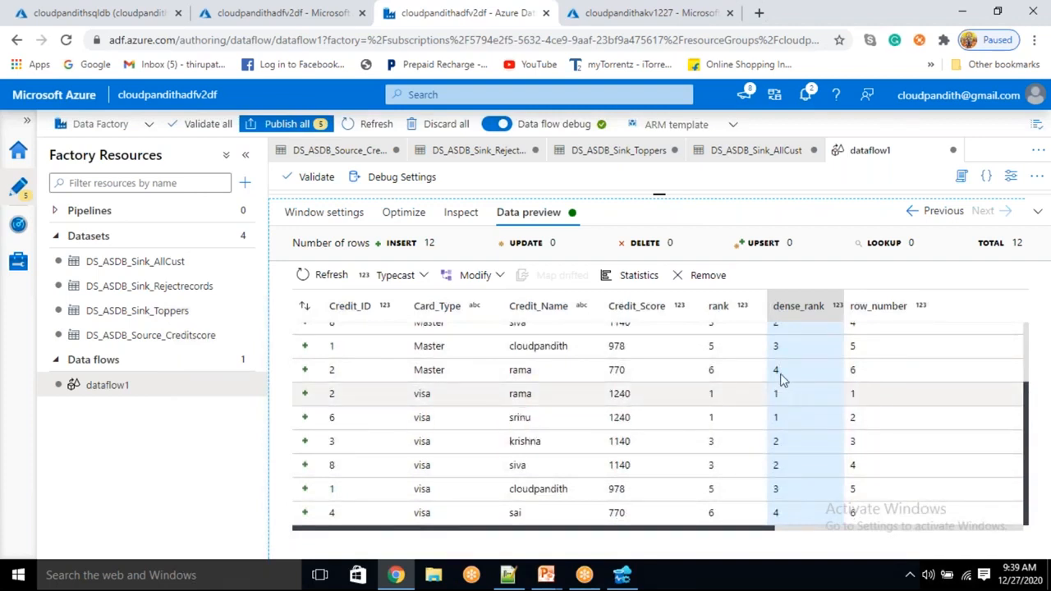
pyautogui.scroll(2, 793, 401)
pyautogui.scroll(1, 792, 400)
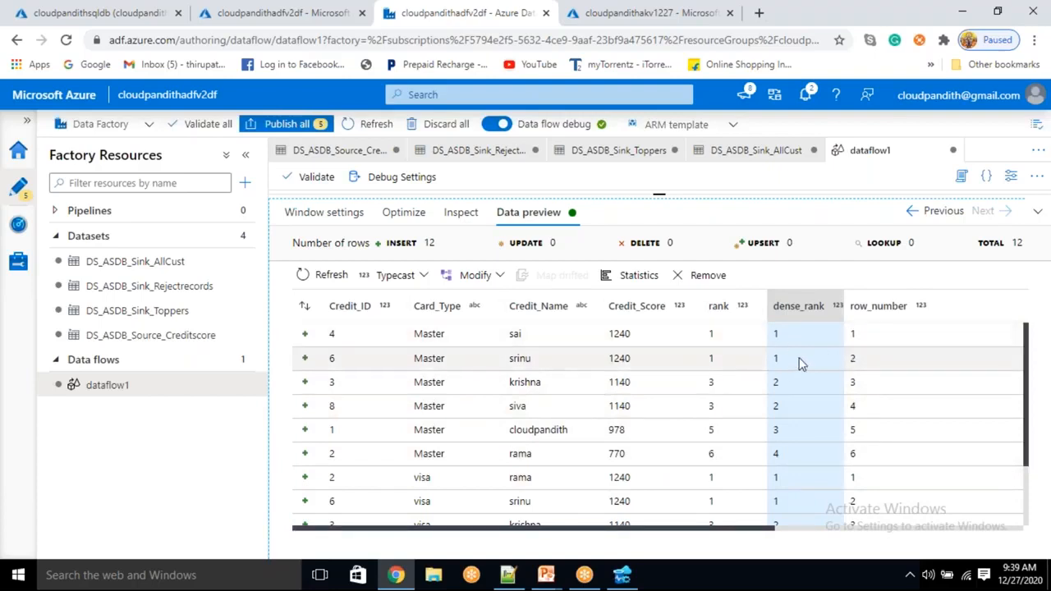
pyautogui.moveTo(659, 190); pyautogui.dragTo(659, 450)
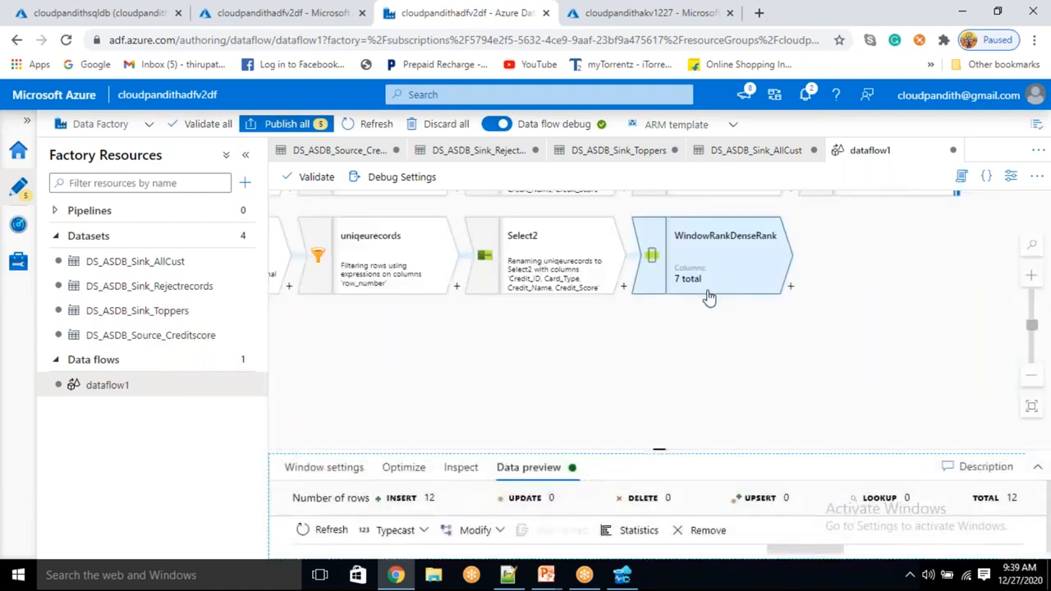
pyautogui.click(709, 344)
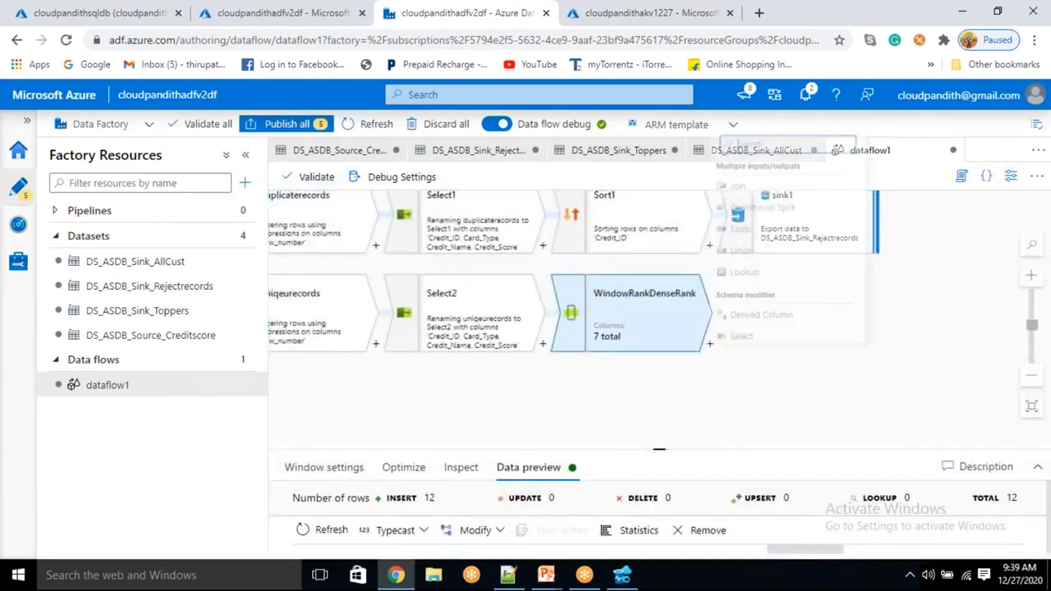
pyautogui.scroll(-2, 780, 279)
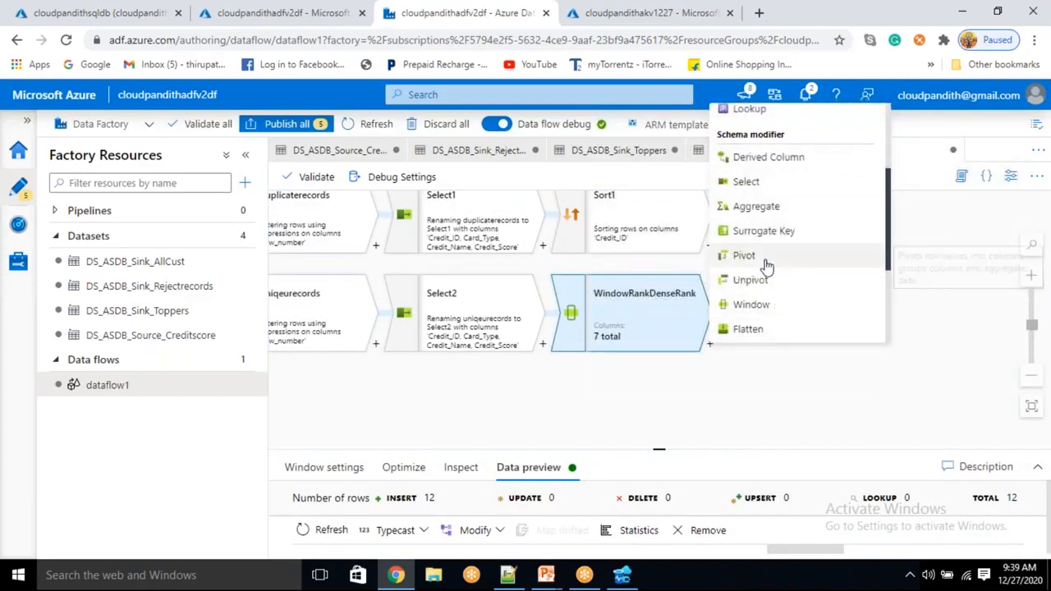
pyautogui.click(766, 261)
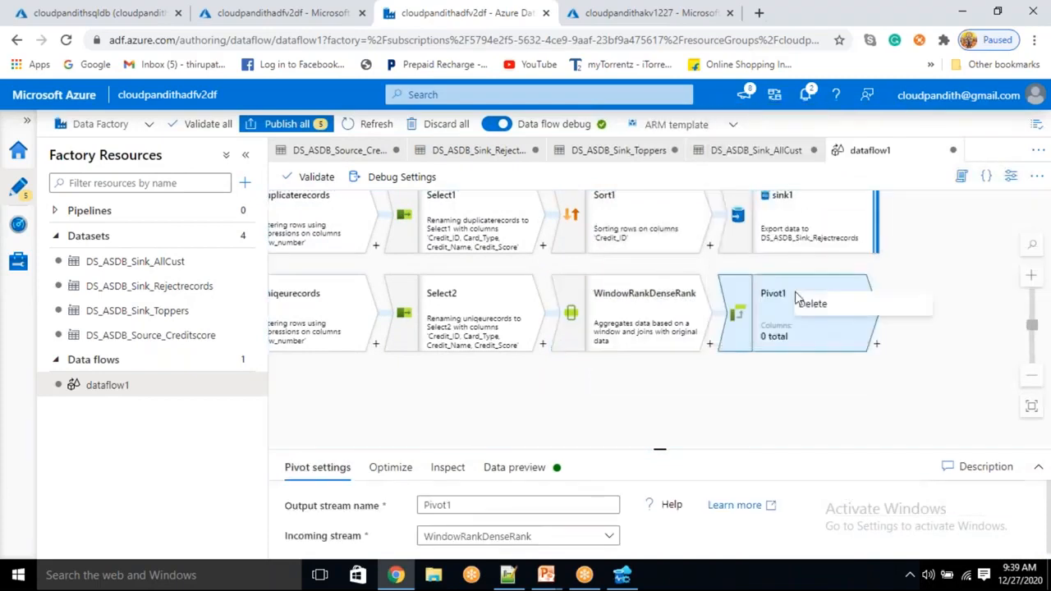
pyautogui.click(811, 303)
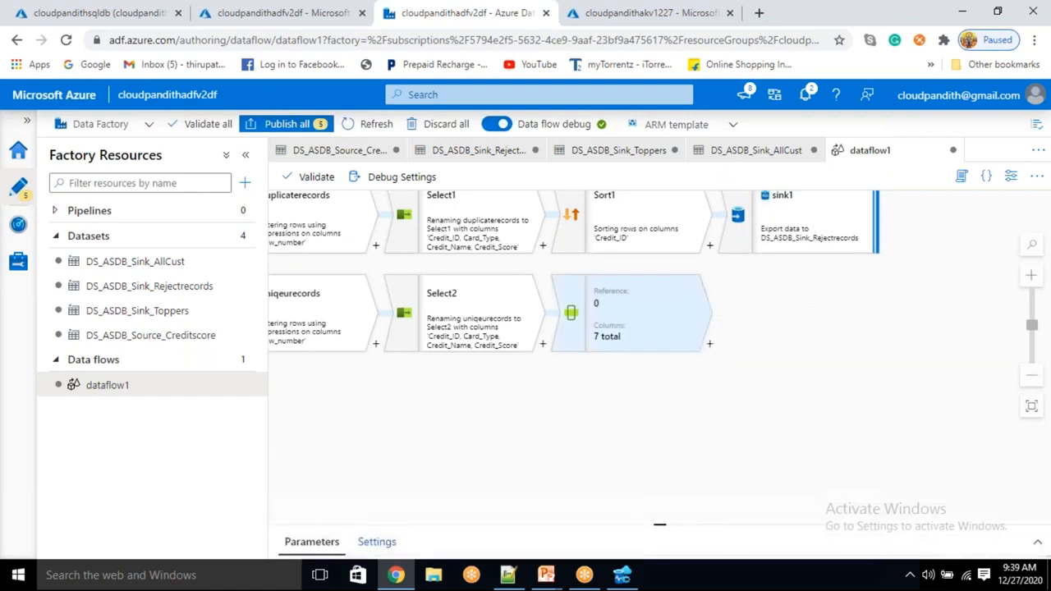
# Add a Sort transformation after WindowRankDenseRank in the data flow
pyautogui.click(710, 347)
pyautogui.scroll(-3, 773, 293)
pyautogui.scroll(-2, 757, 326)
pyautogui.scroll(2, 758, 326)
pyautogui.scroll(-2, 759, 326)
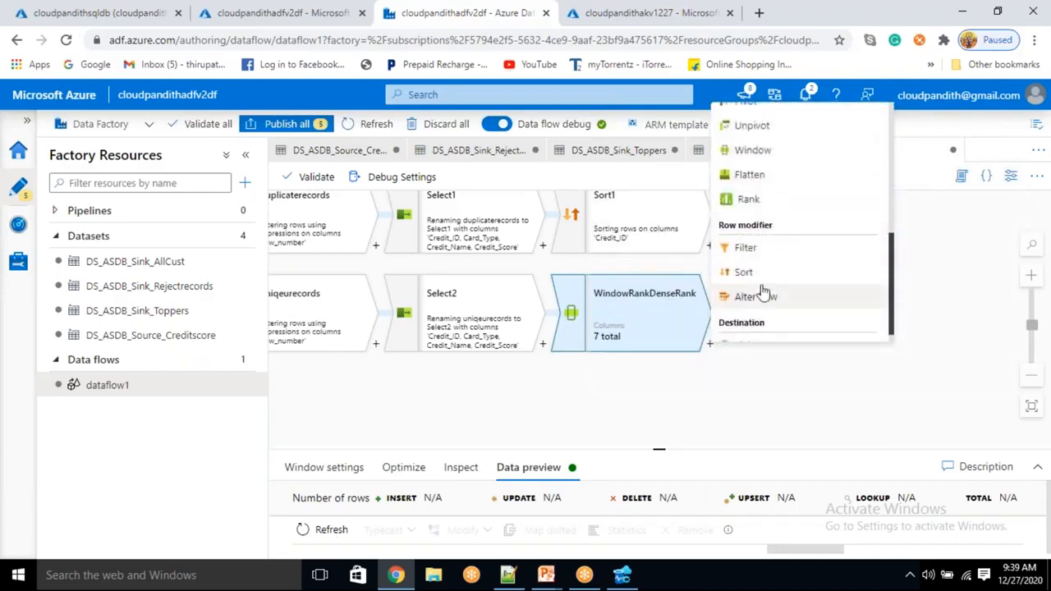
pyautogui.click(762, 277)
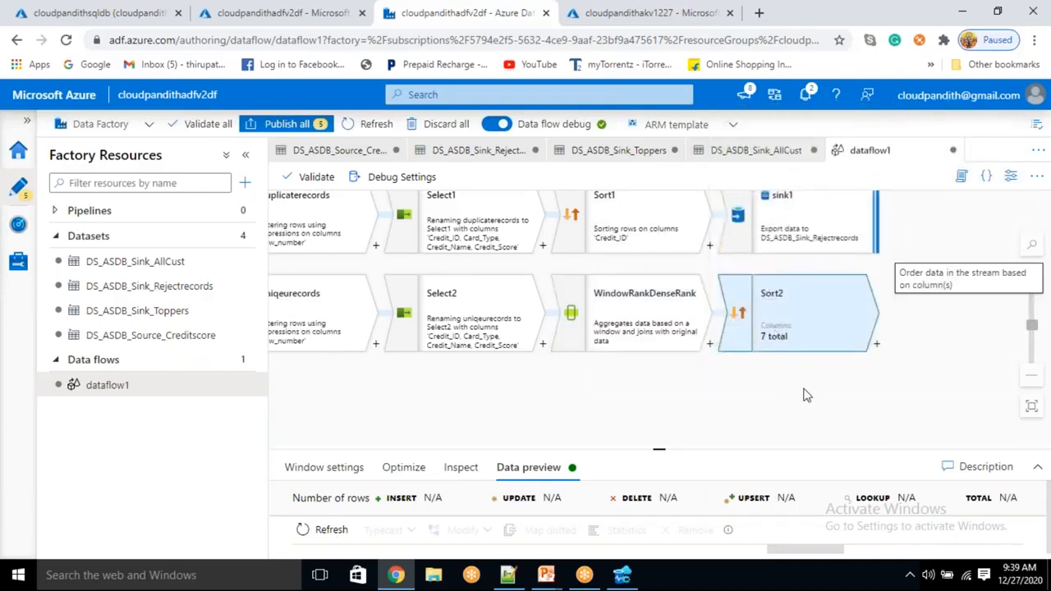
# Set the new Sort transformation's sort condition to the dense_rank column, keeping ascending order
pyautogui.moveTo(663, 450); pyautogui.dragTo(660, 349)
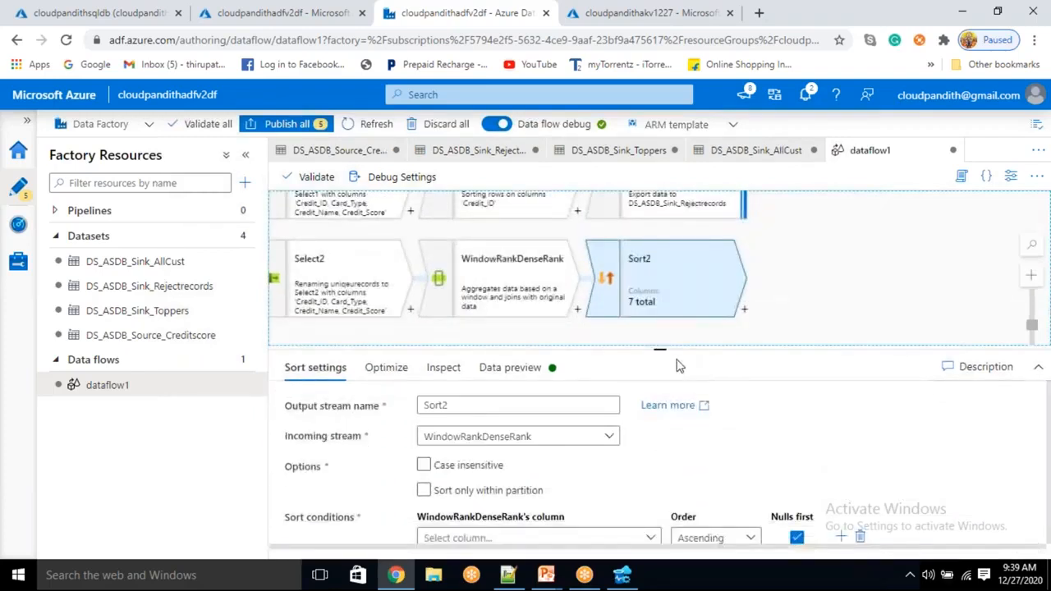
pyautogui.click(495, 537)
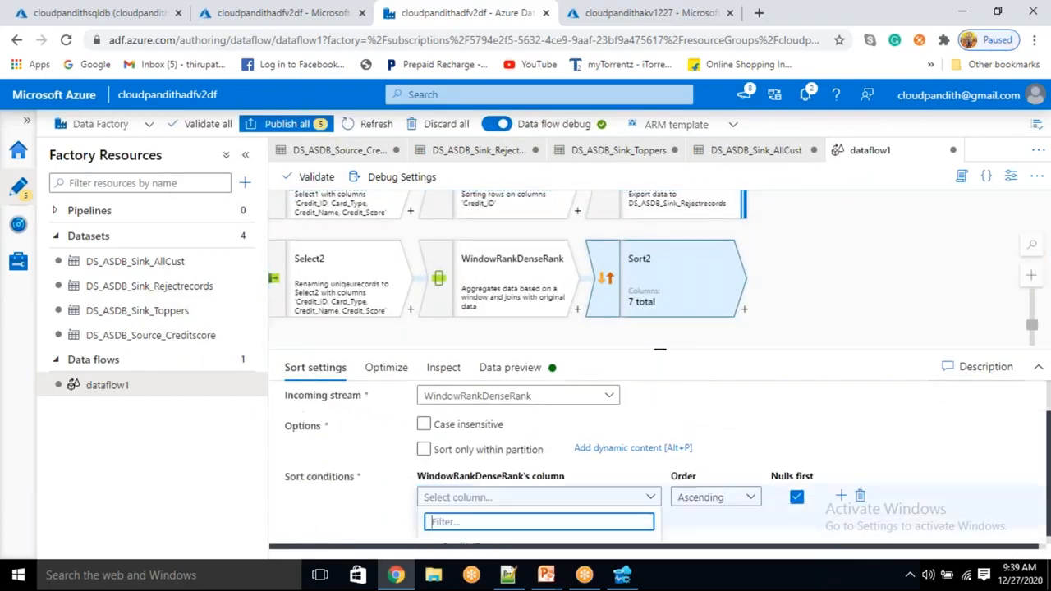
pyautogui.write('den')
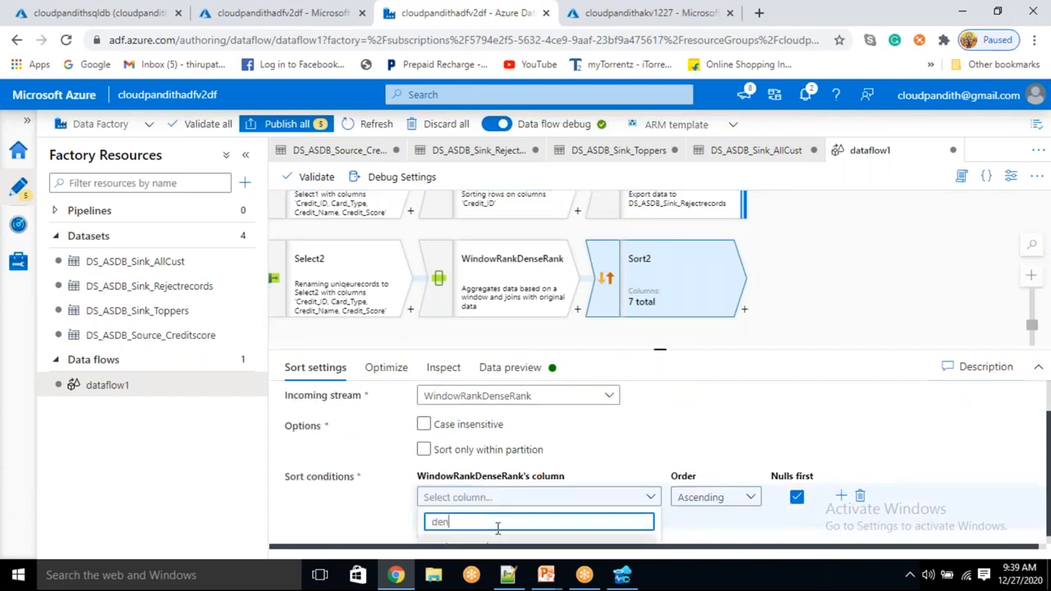
pyautogui.write('se_rank')
pyautogui.press('Return')
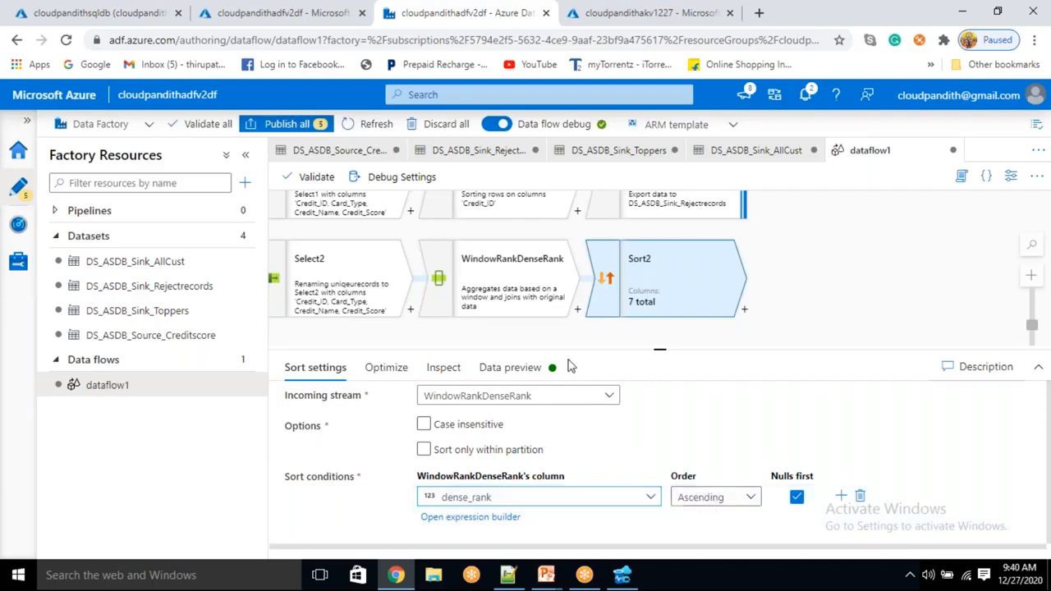
# Load the data preview of the Sort2 transformation and enlarge the preview area to show more rows
pyautogui.click(536, 374)
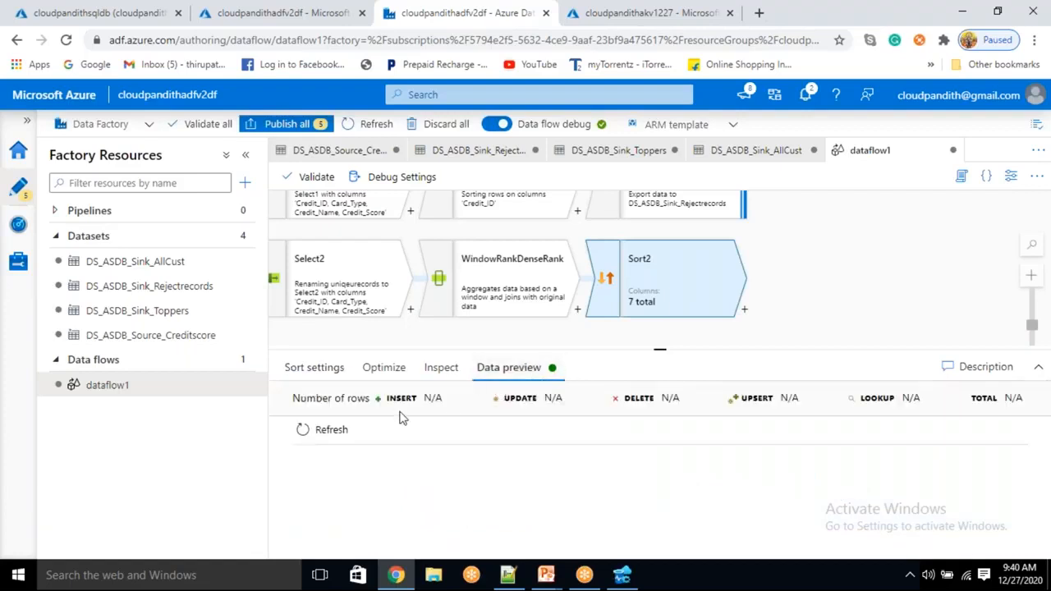
pyautogui.click(327, 433)
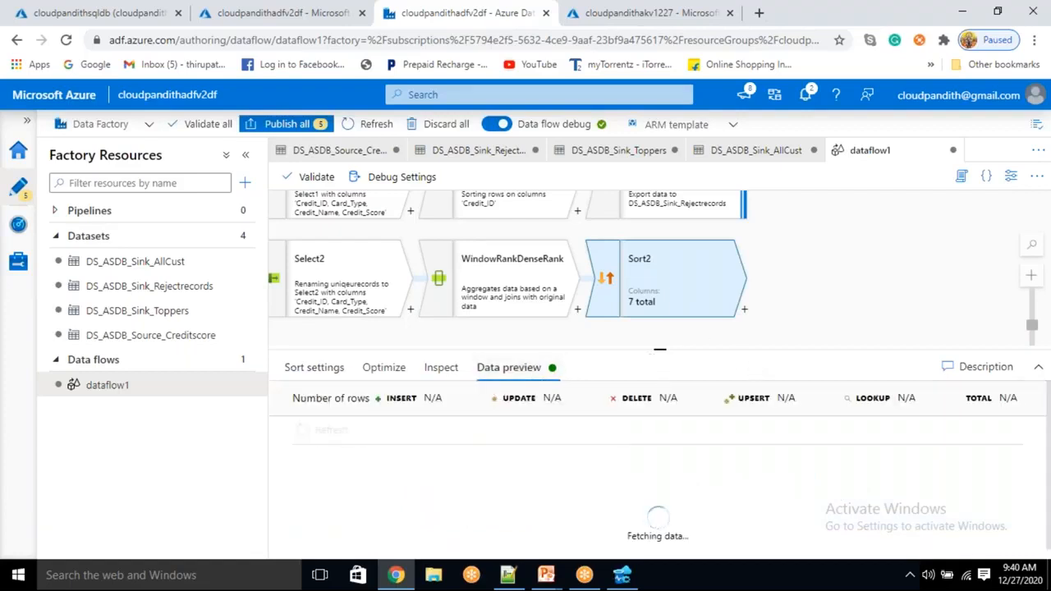
pyautogui.moveTo(659, 349); pyautogui.dragTo(659, 195)
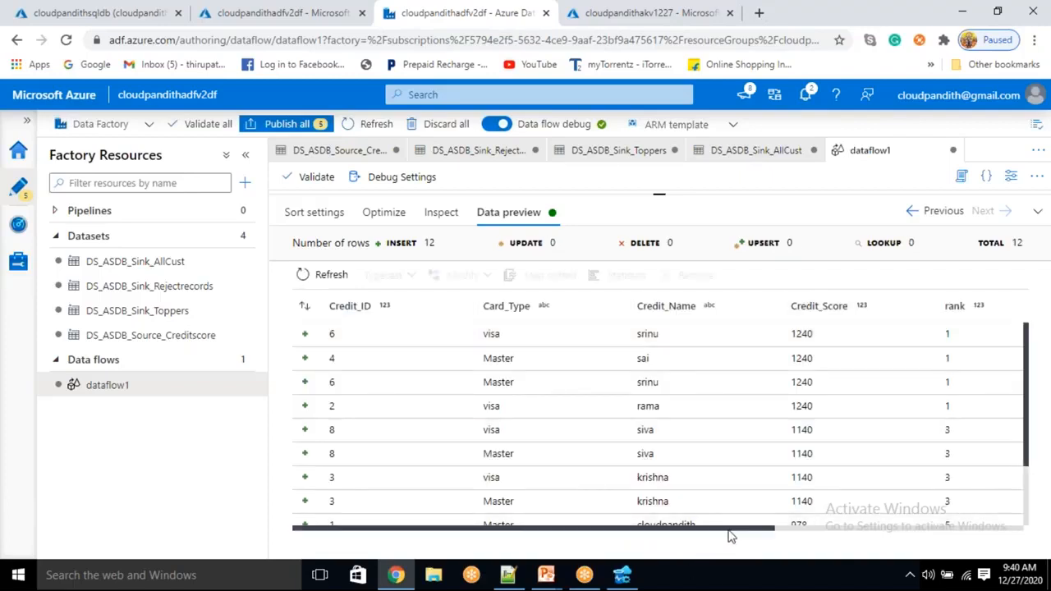
# Examine the sorted preview rows, comparing rank and dense_rank with Credit_Score and Card_Type, and return to the data flow canvas
pyautogui.moveTo(730, 532); pyautogui.dragTo(865, 532)
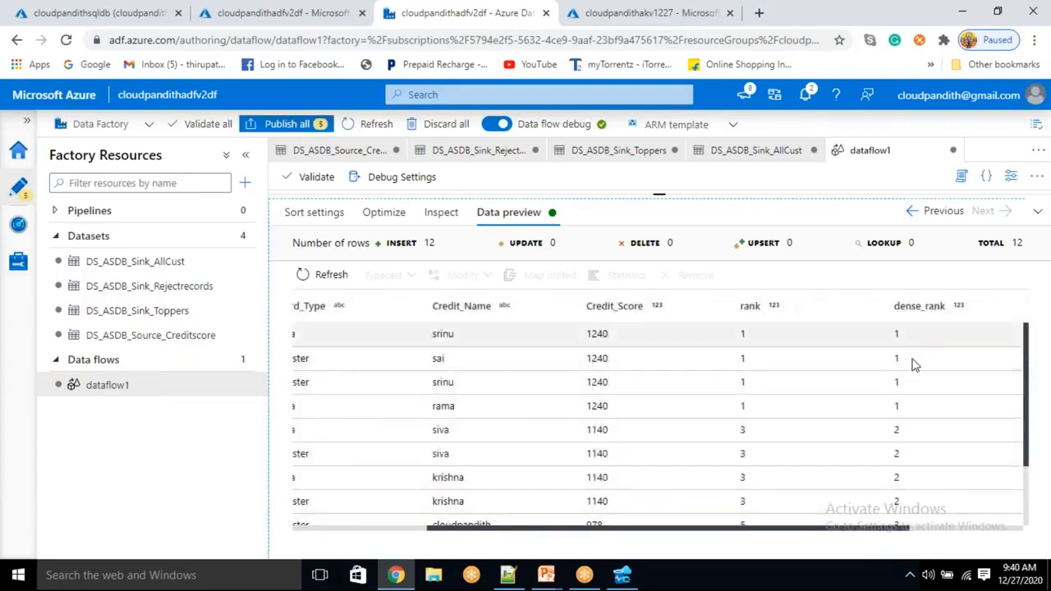
pyautogui.moveTo(916, 354); pyautogui.dragTo(906, 411)
pyautogui.scroll(-3, 917, 446)
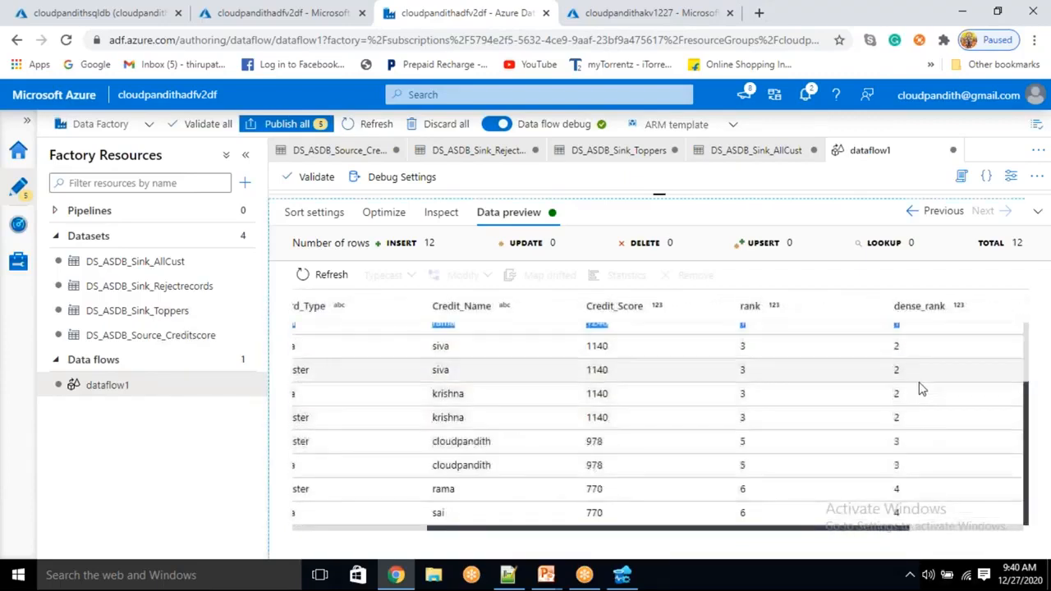
pyautogui.scroll(3, 906, 485)
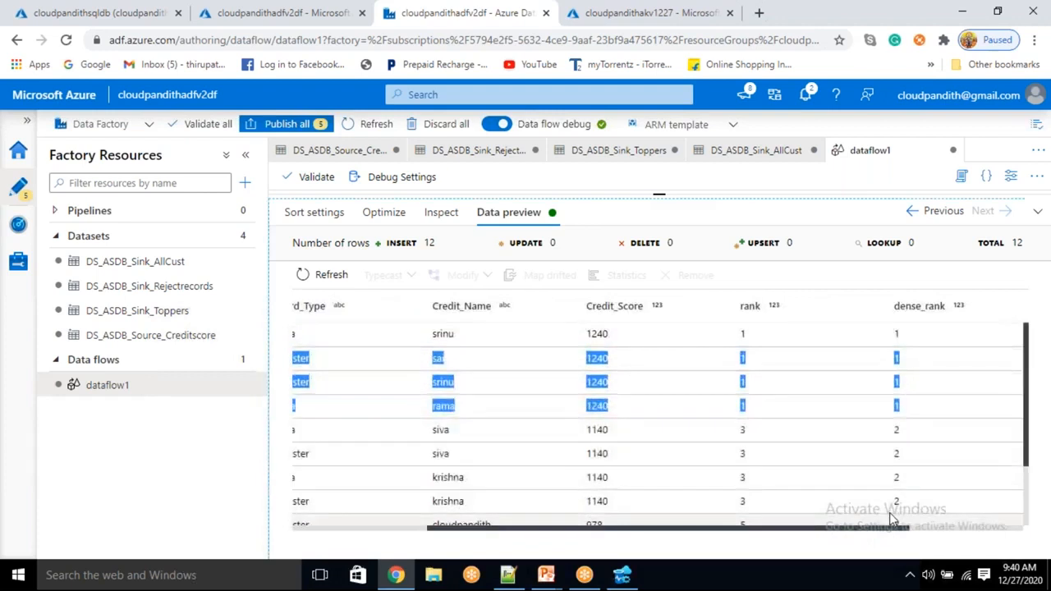
pyautogui.scroll(-3, 894, 505)
pyautogui.scroll(3, 912, 469)
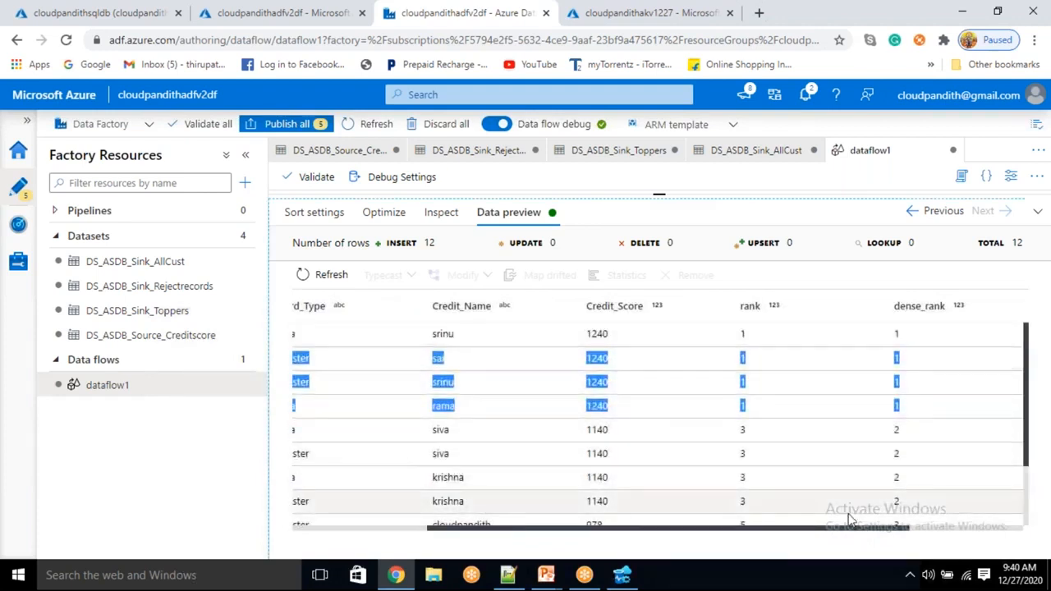
pyautogui.click(873, 419)
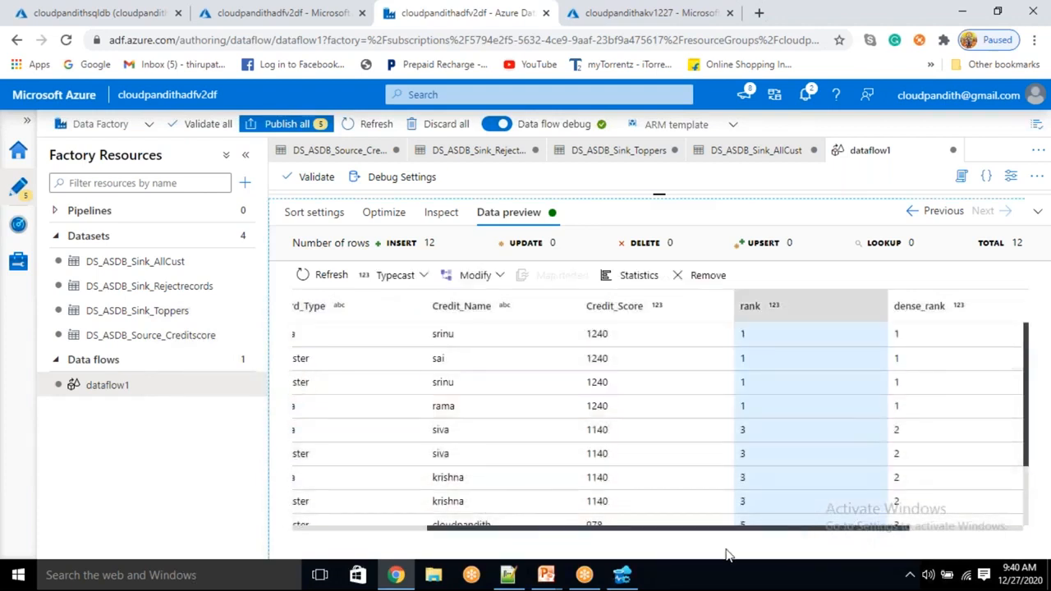
pyautogui.moveTo(726, 555); pyautogui.dragTo(555, 553)
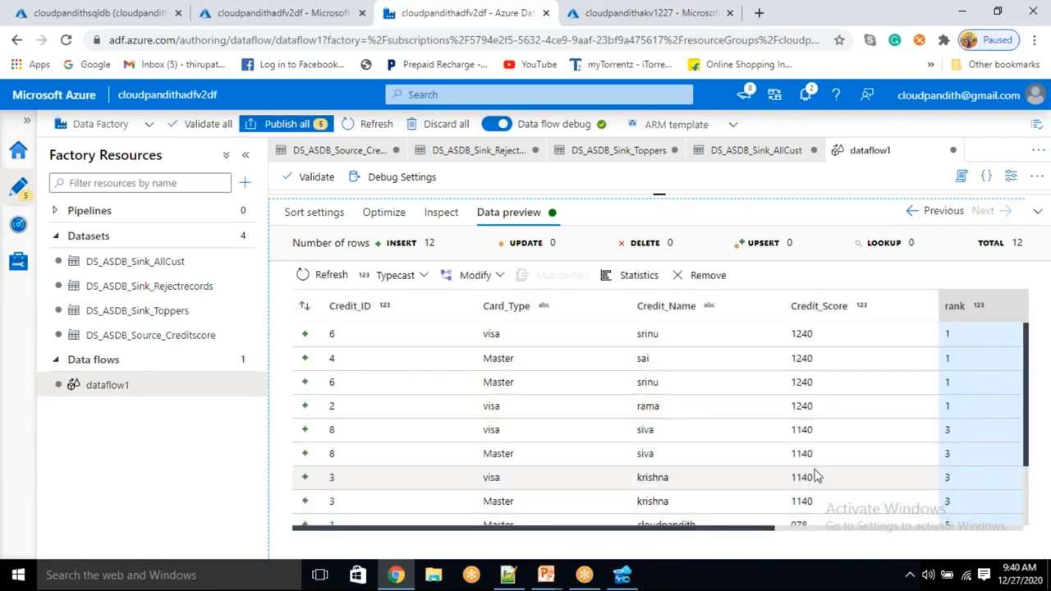
pyautogui.scroll(-2, 815, 476)
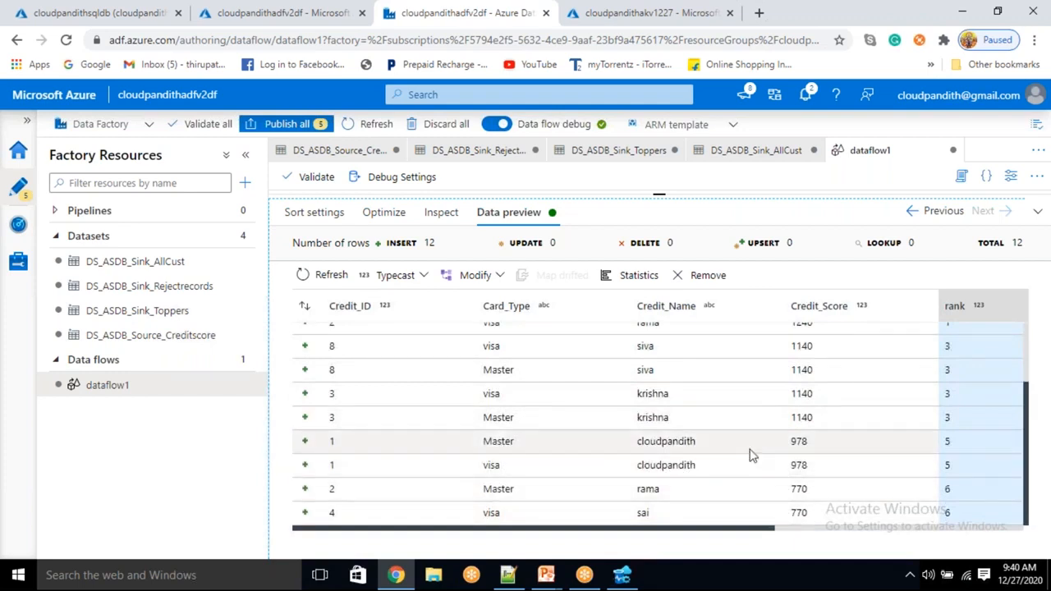
pyautogui.scroll(2, 685, 446)
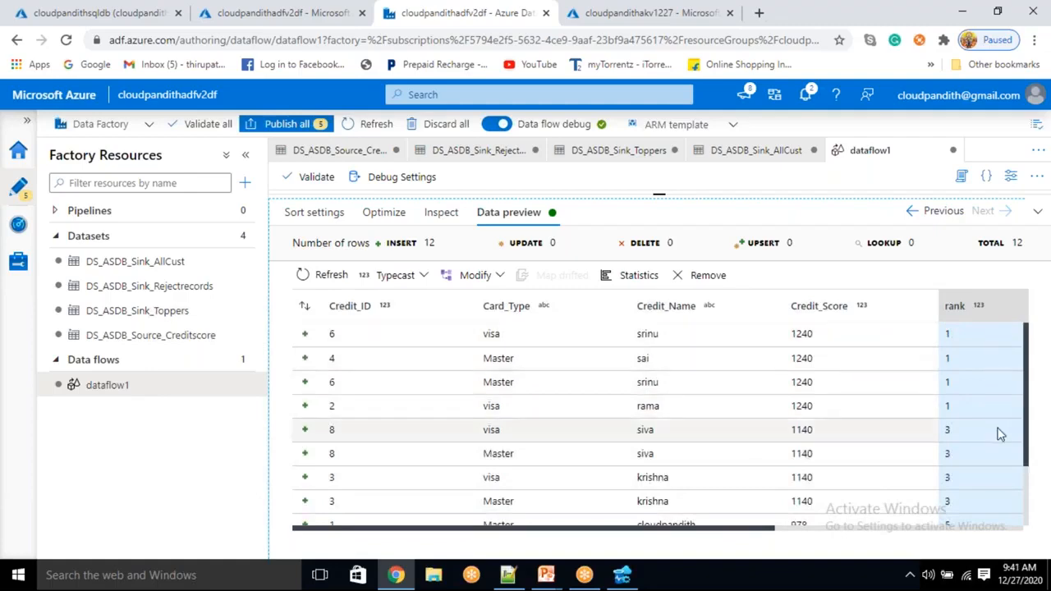
pyautogui.click(798, 534)
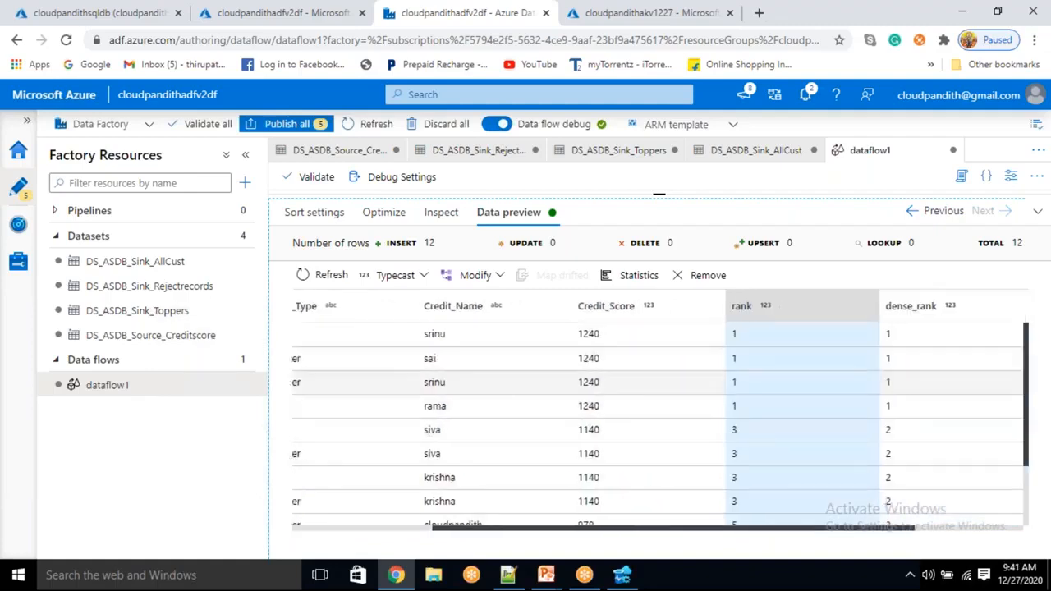
pyautogui.moveTo(661, 200); pyautogui.dragTo(727, 394)
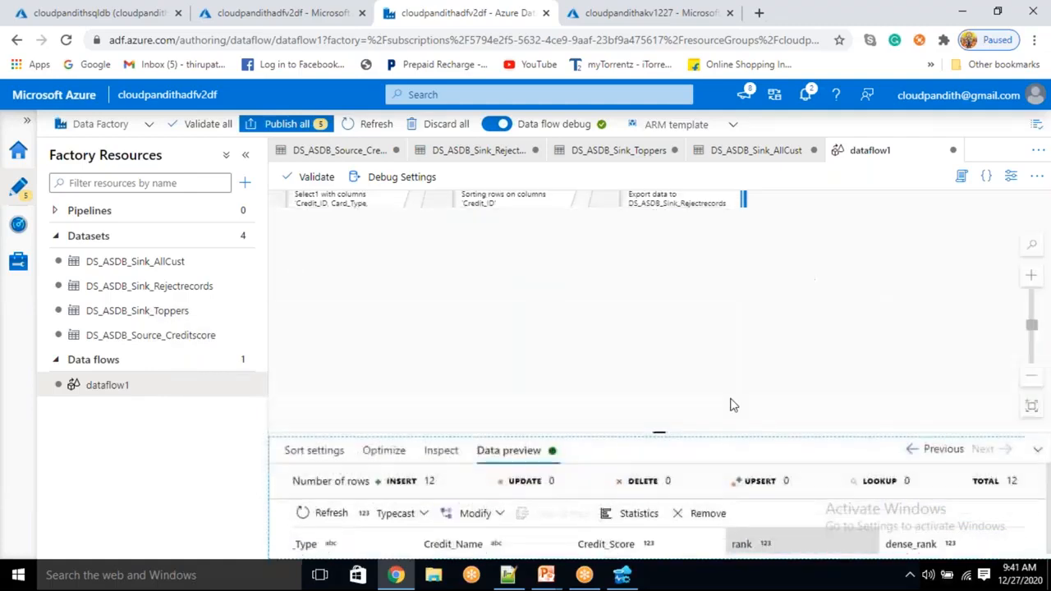
# Add a Conditional Split transformation after Sort2 in the data flow
pyautogui.moveTo(699, 348); pyautogui.dragTo(535, 304)
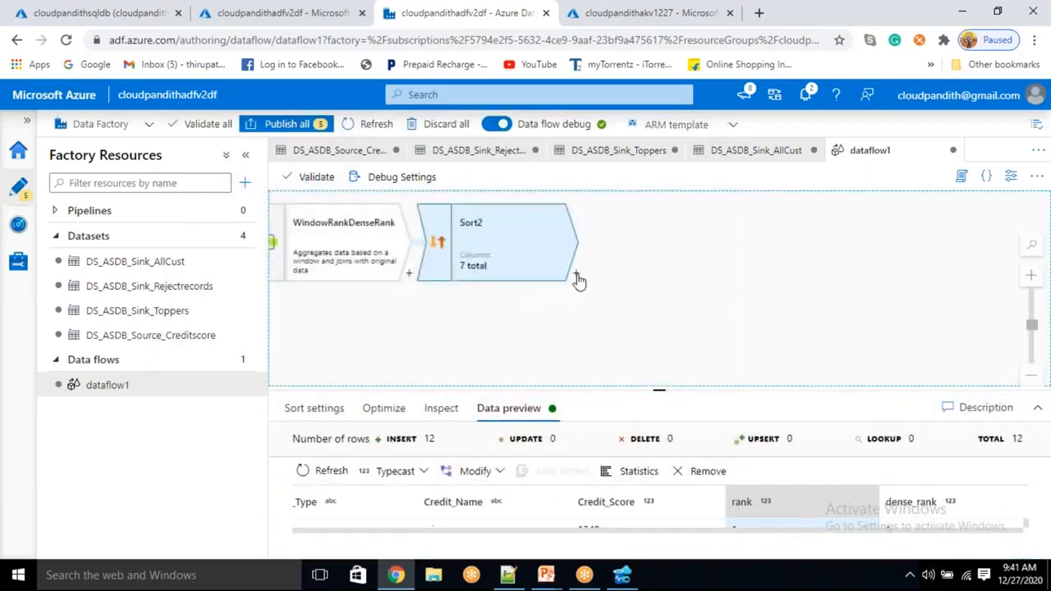
pyautogui.click(577, 277)
pyautogui.scroll(-3, 669, 389)
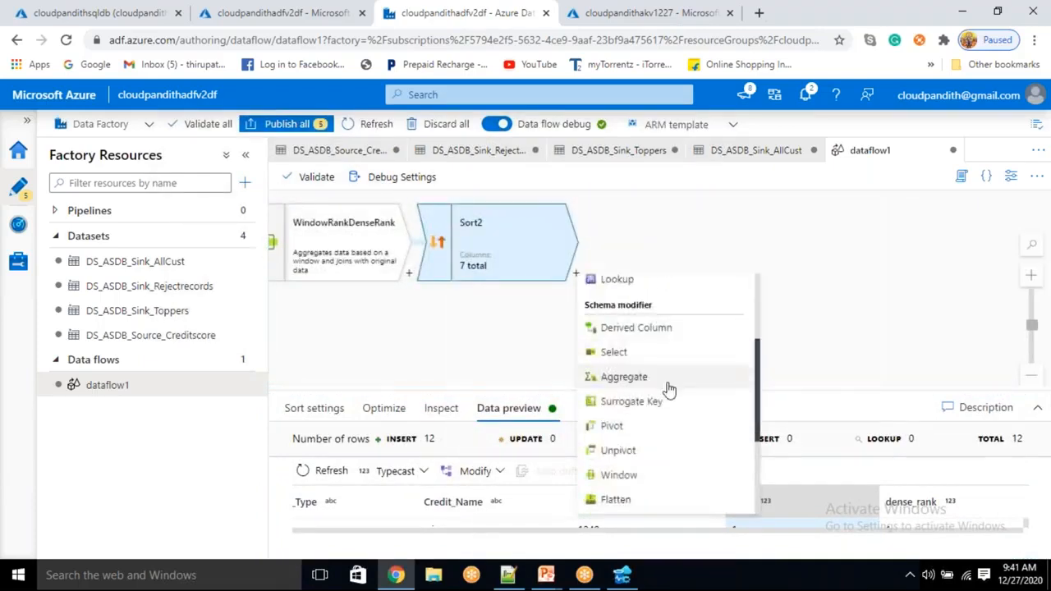
pyautogui.scroll(-4, 665, 411)
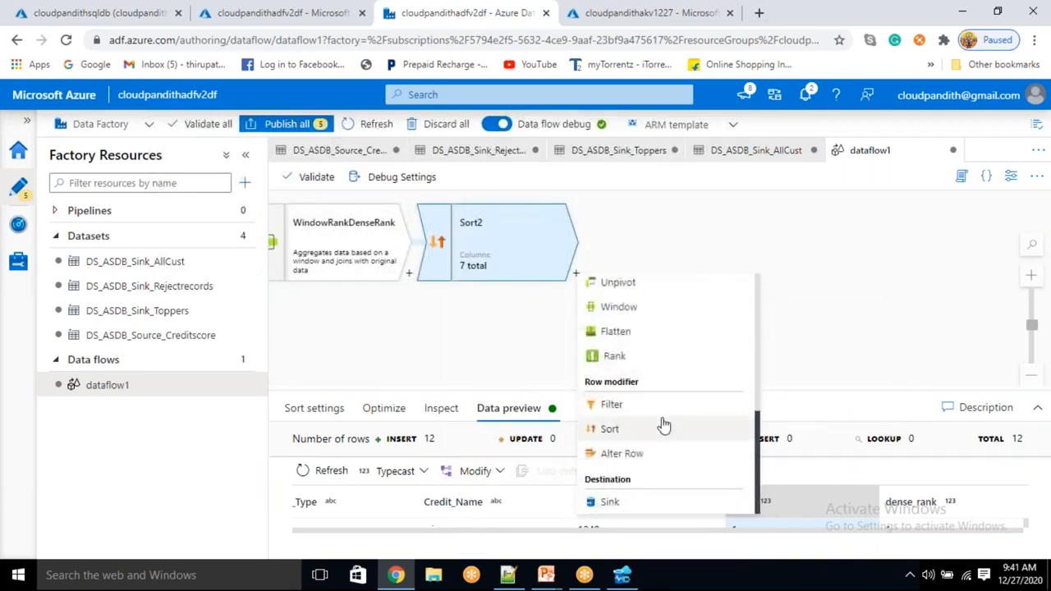
pyautogui.scroll(1, 663, 424)
pyautogui.scroll(4, 663, 423)
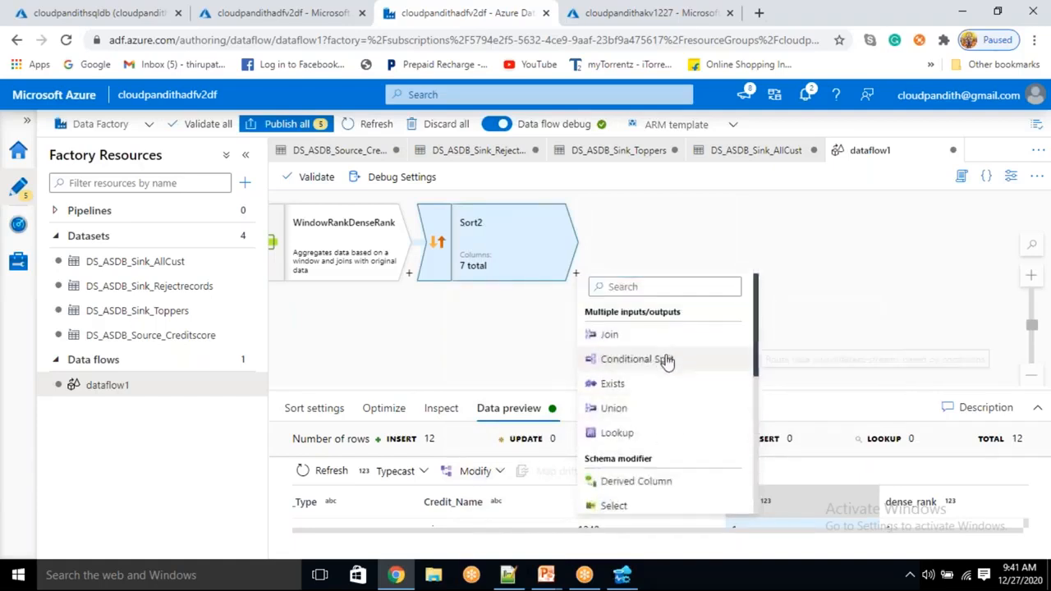
pyautogui.click(665, 360)
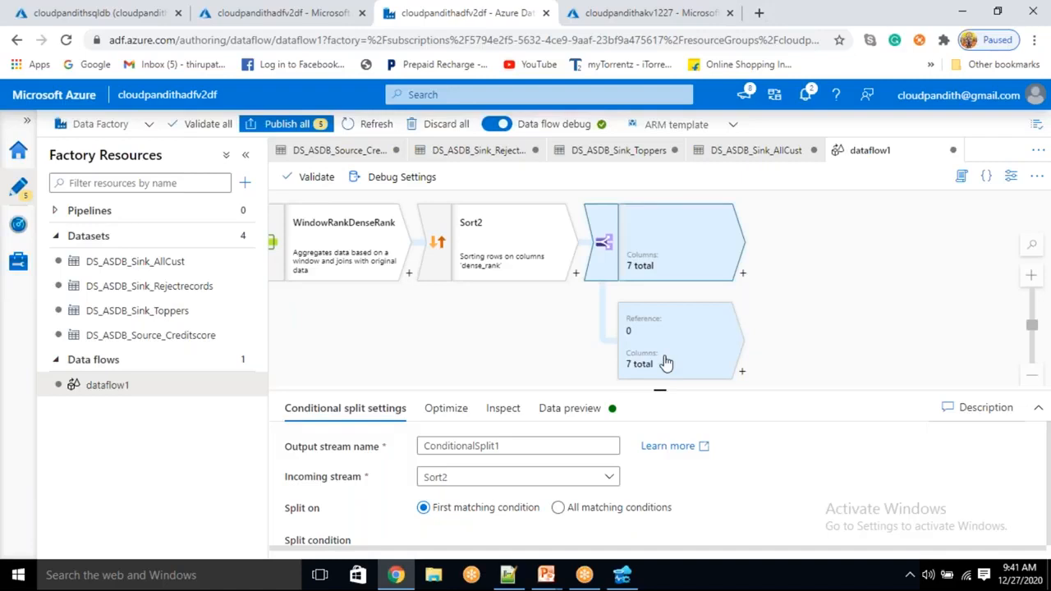
# Name the conditional split's first output stream toppers and the stream for all other rows allcustomers
pyautogui.moveTo(662, 391); pyautogui.dragTo(676, 310)
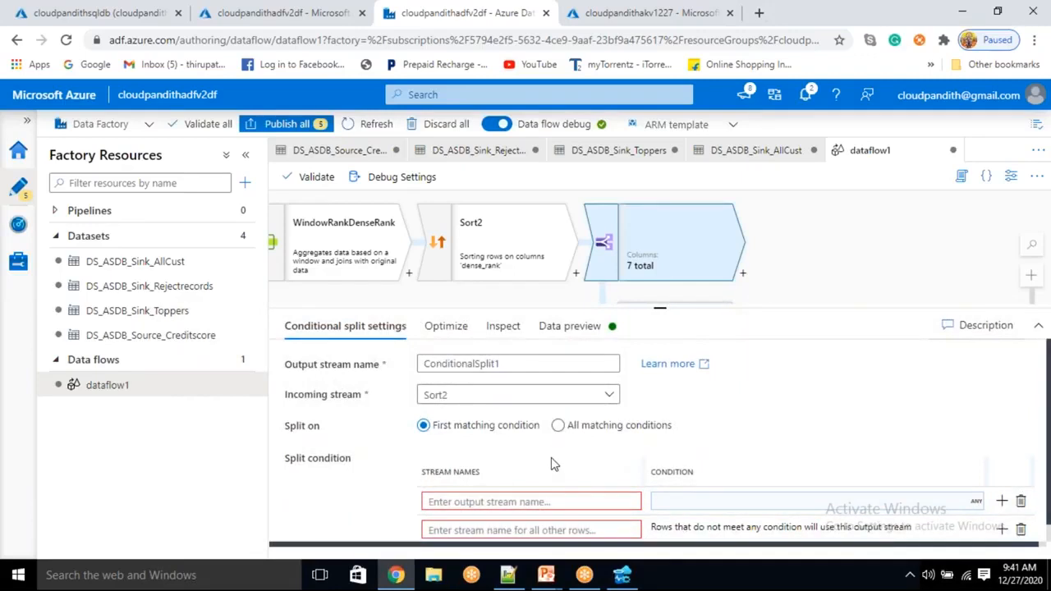
pyautogui.click(510, 502)
pyautogui.write('toppers')
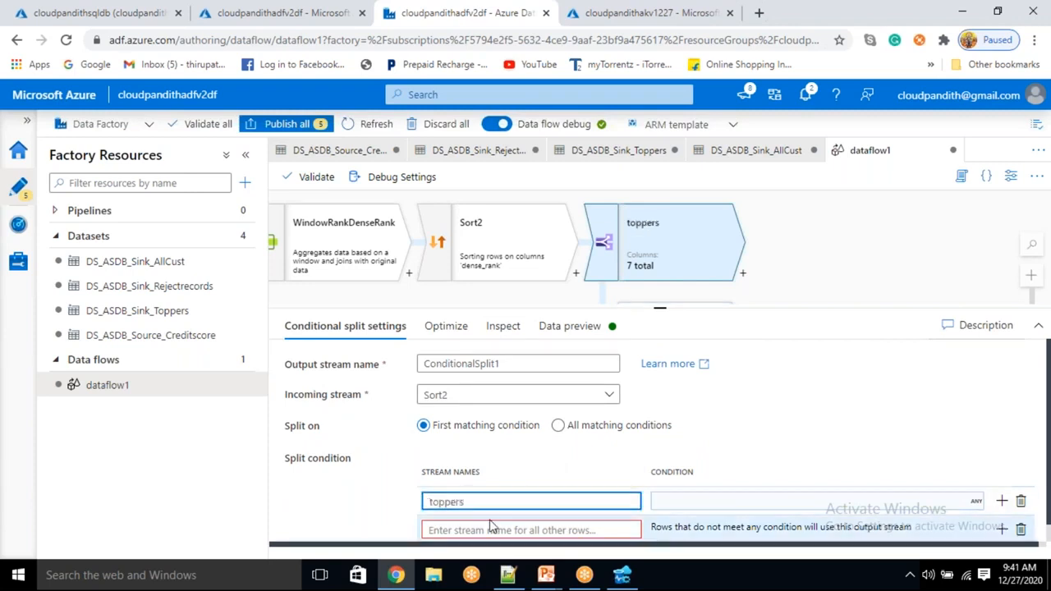
pyautogui.click(485, 529)
pyautogui.write('allcustomers')
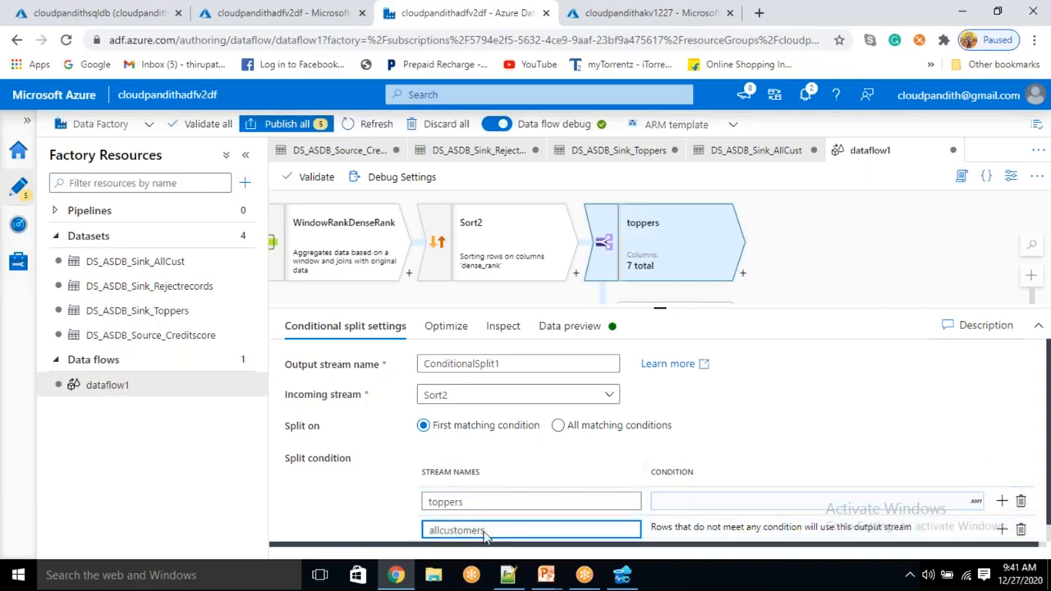
# Set the conditional split to split on all matching conditions instead of the first matching condition
pyautogui.moveTo(430, 425); pyautogui.dragTo(524, 432)
pyautogui.click(559, 429)
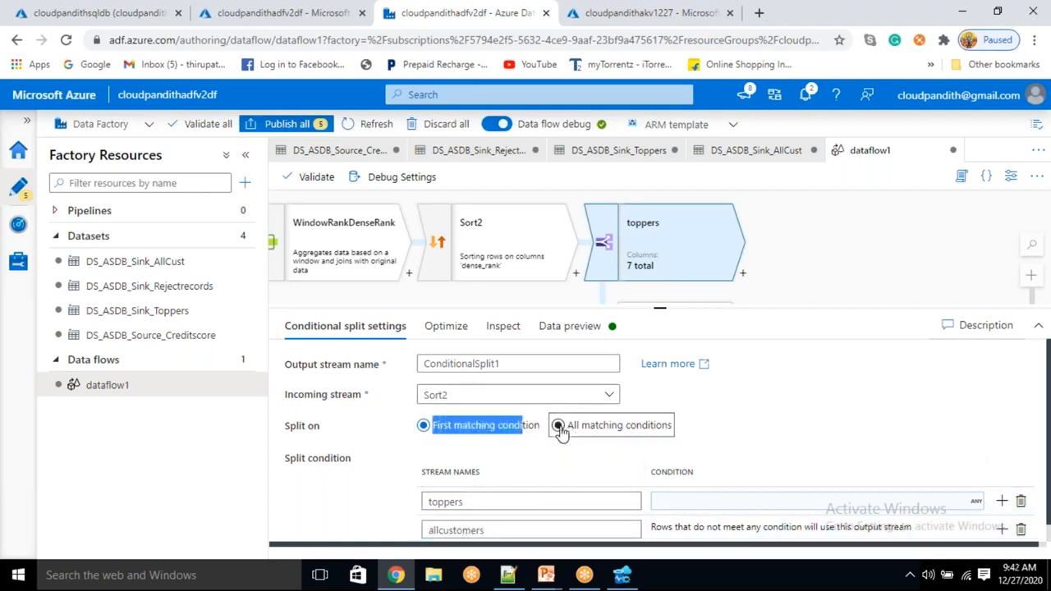
pyautogui.click(554, 448)
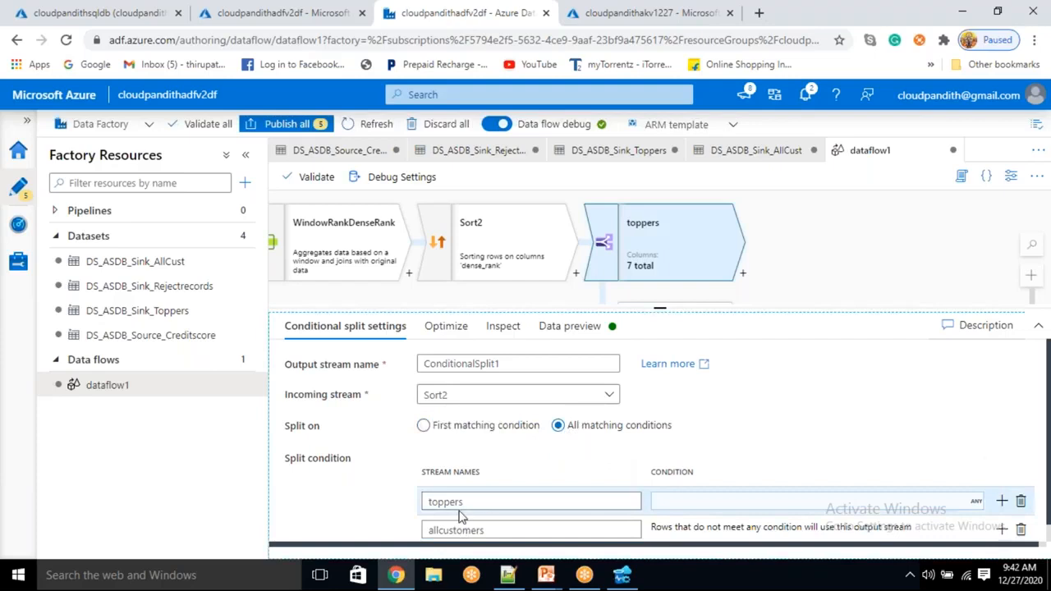
pyautogui.click(660, 501)
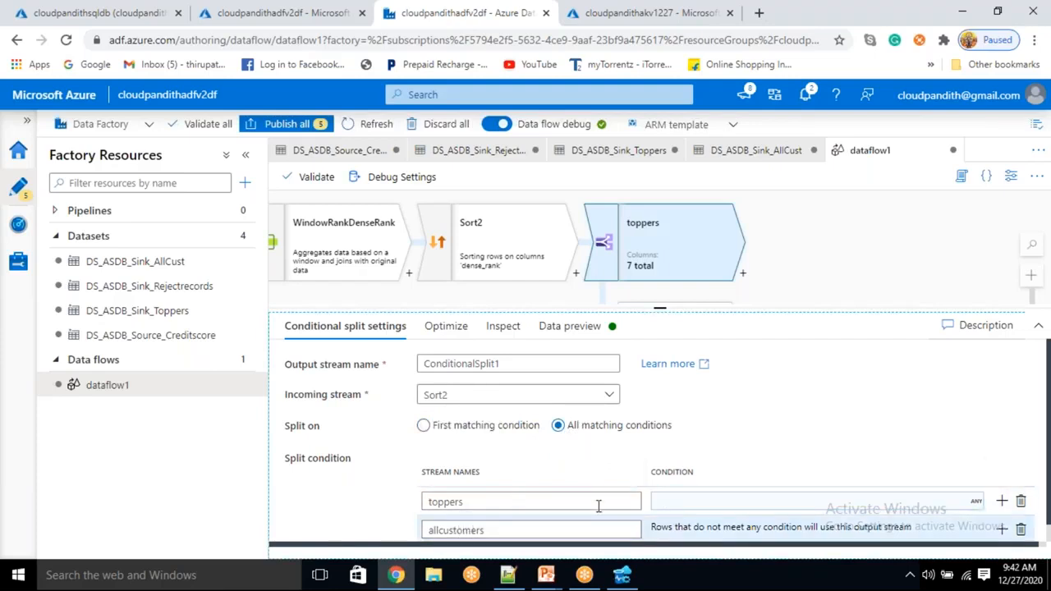
pyautogui.click(466, 506)
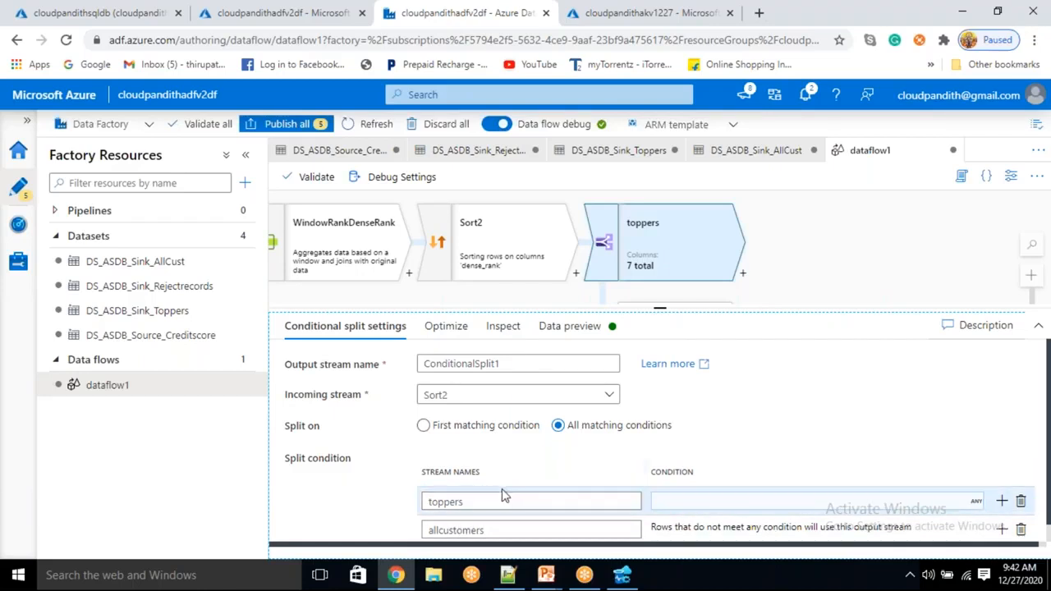
pyautogui.click(465, 529)
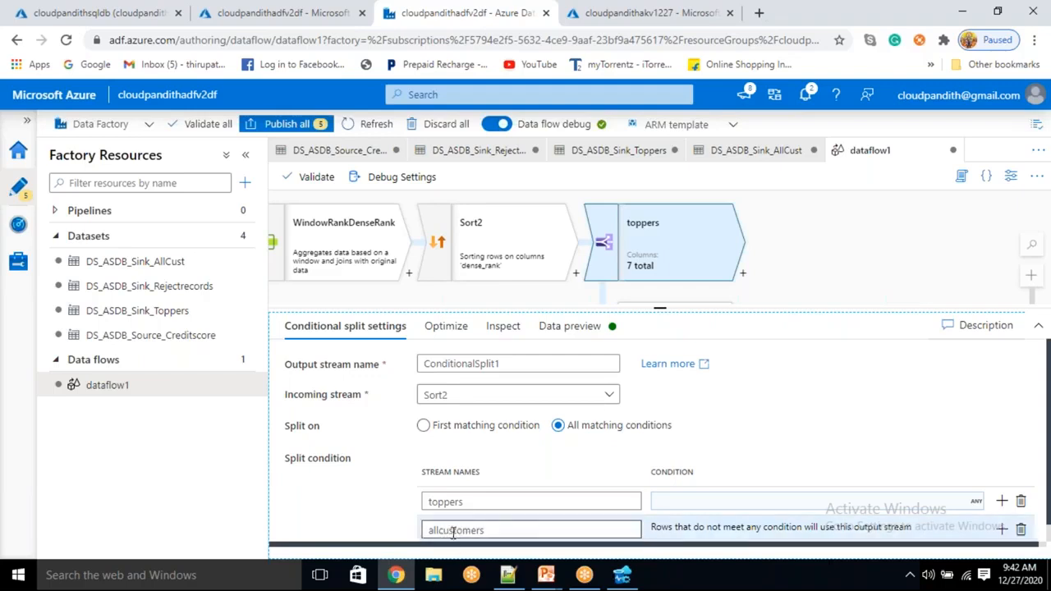
# Build the expression equals(dense_rank,1) as the toppers stream's condition and save it
pyautogui.click(670, 503)
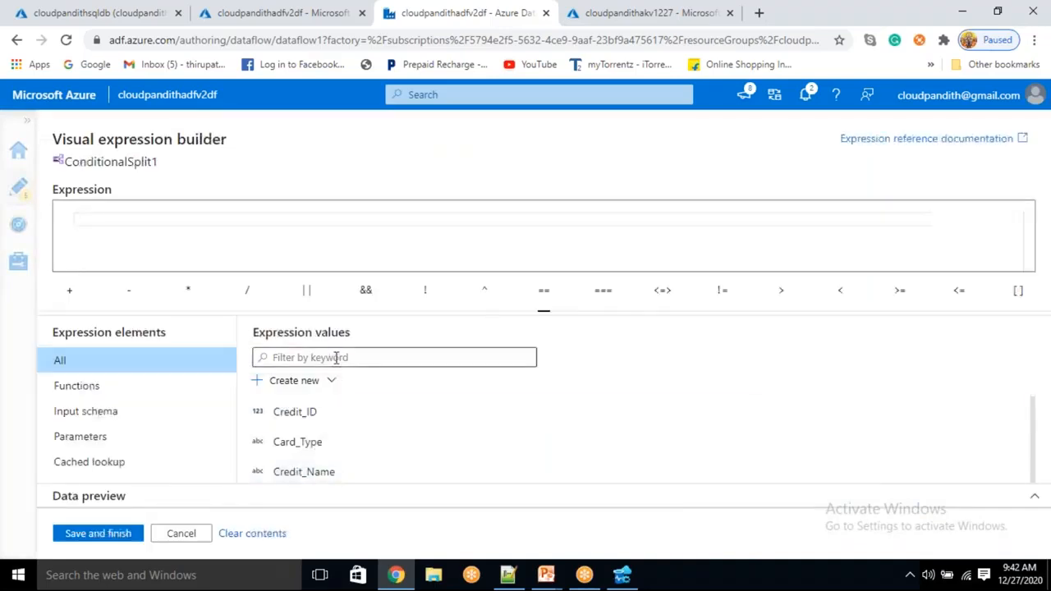
pyautogui.click(336, 359)
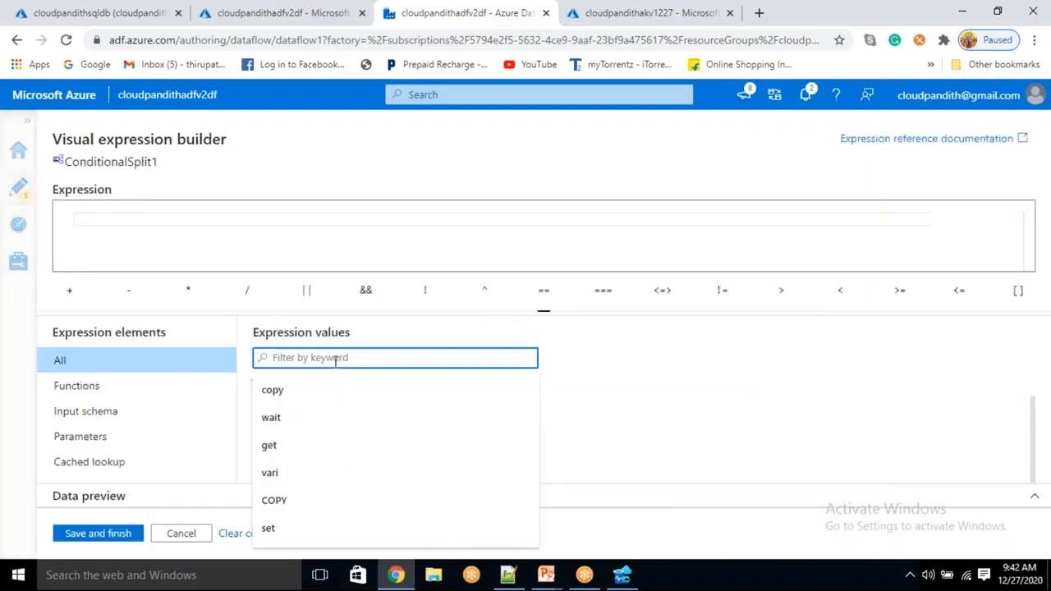
pyautogui.write('equals')
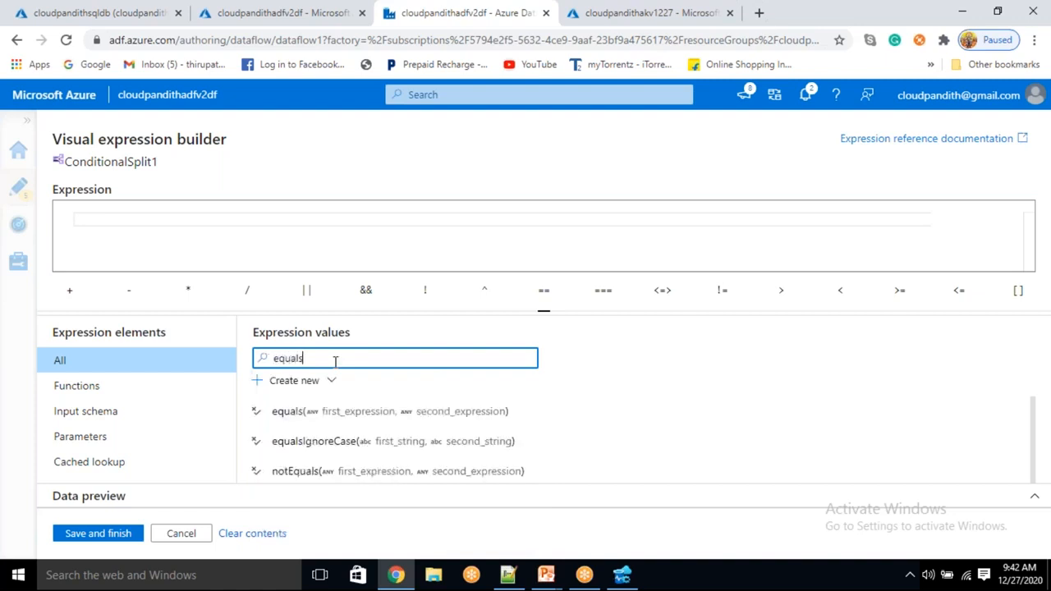
pyautogui.click(314, 413)
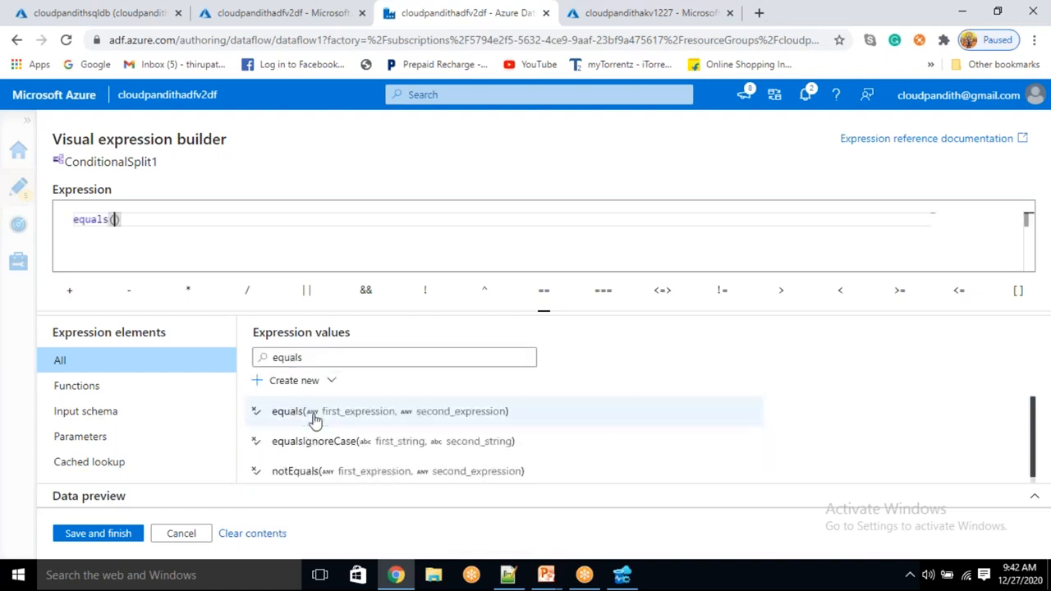
pyautogui.click(250, 359)
pyautogui.doubleClick(250, 359)
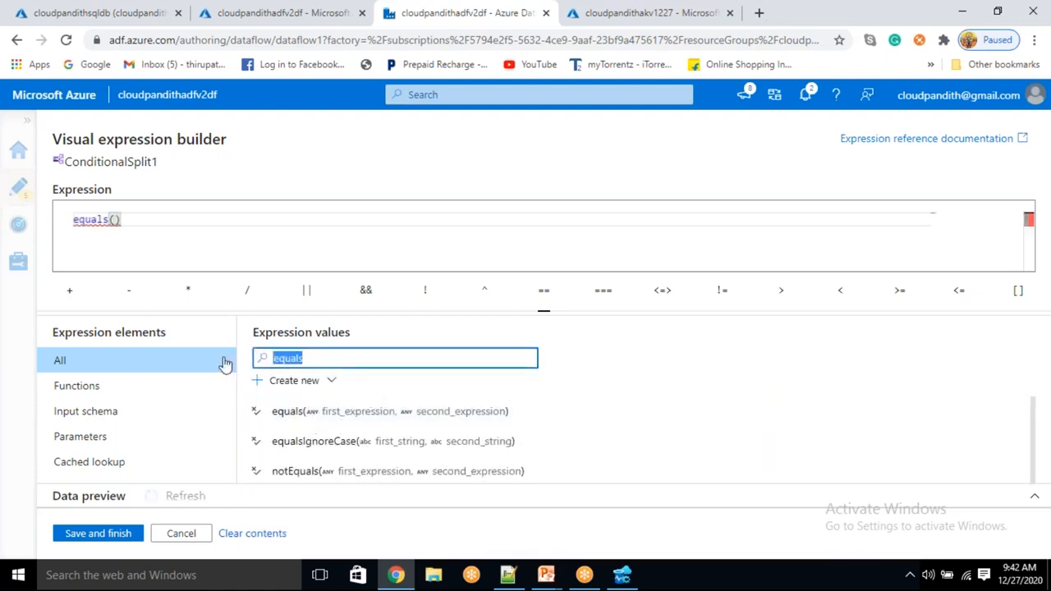
pyautogui.press('BackSpace')
pyautogui.scroll(-1, 325, 450)
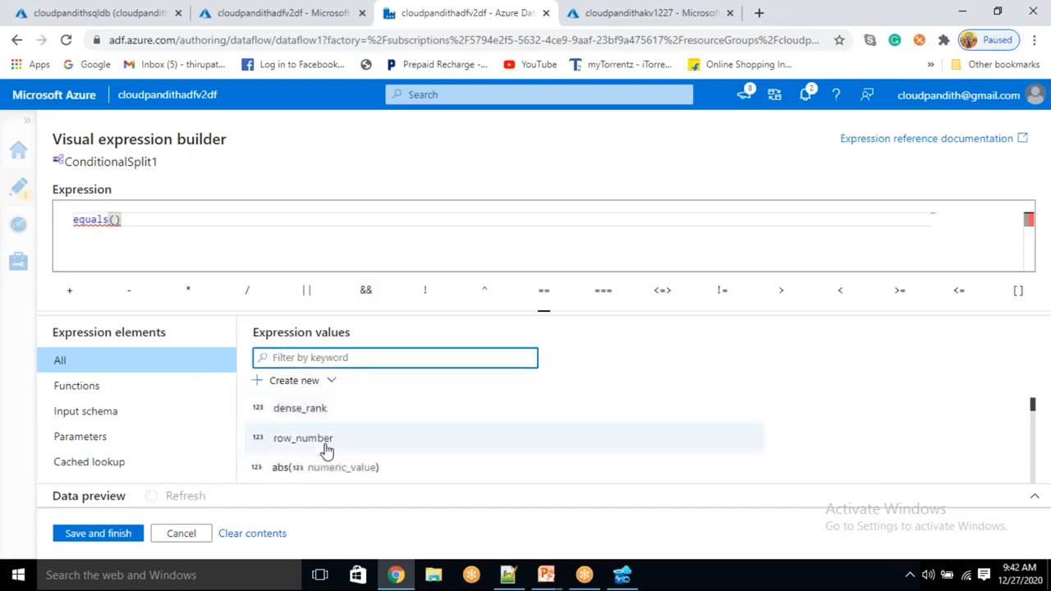
pyautogui.click(336, 411)
pyautogui.write(',1')
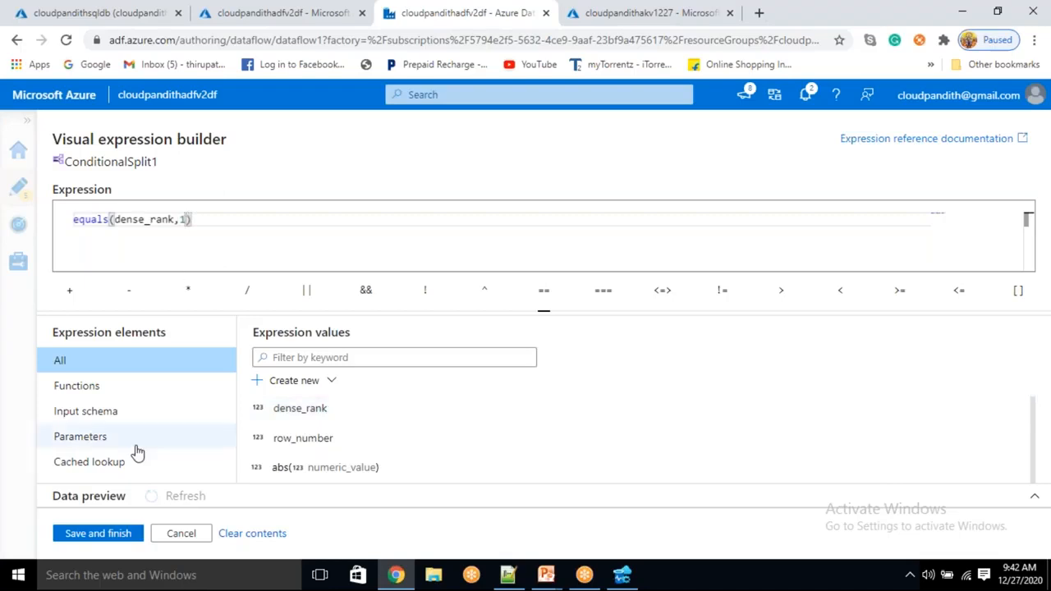
pyautogui.click(104, 536)
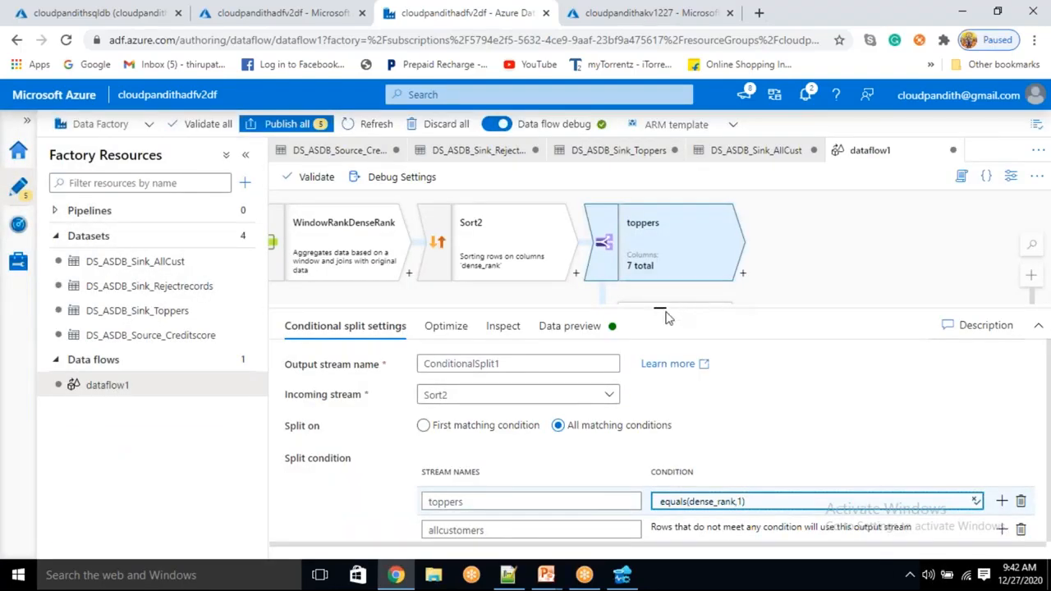
# Load the conditional split's data preview and examine the card types and credit names in the toppers stream
pyautogui.click(575, 328)
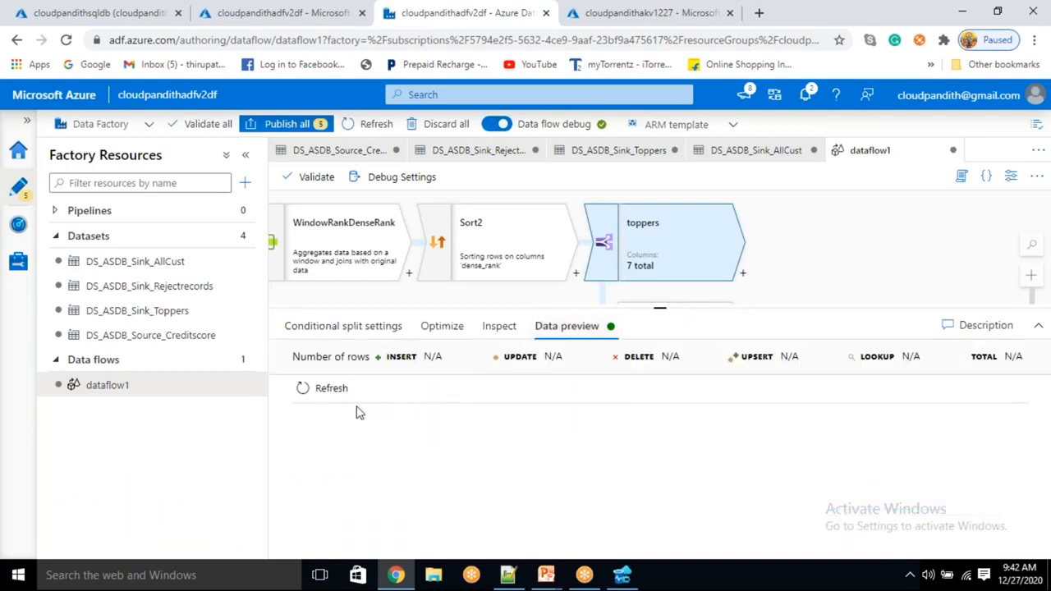
pyautogui.click(328, 390)
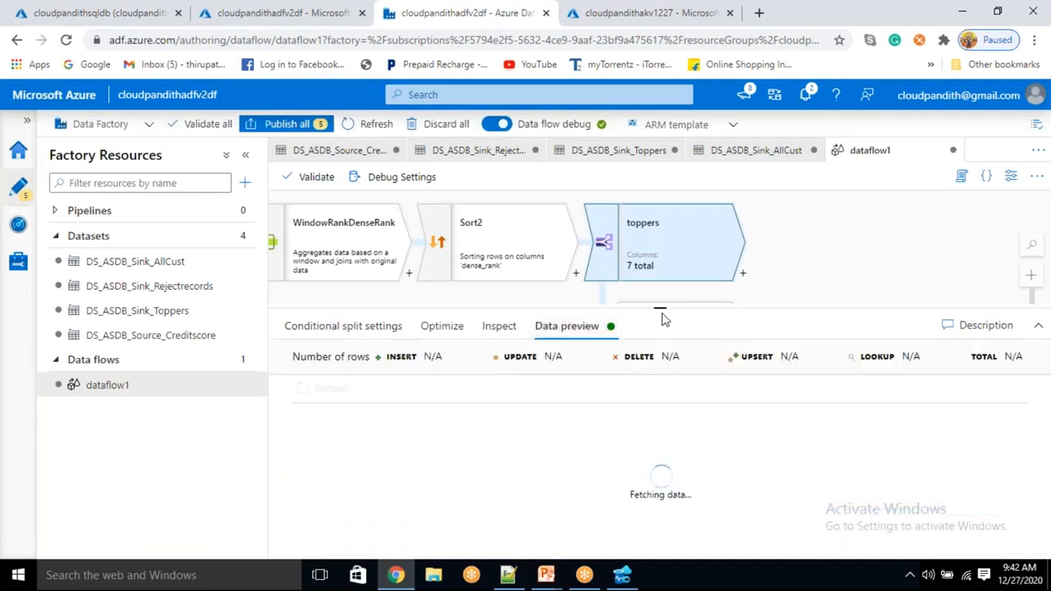
pyautogui.moveTo(659, 308); pyautogui.dragTo(659, 298)
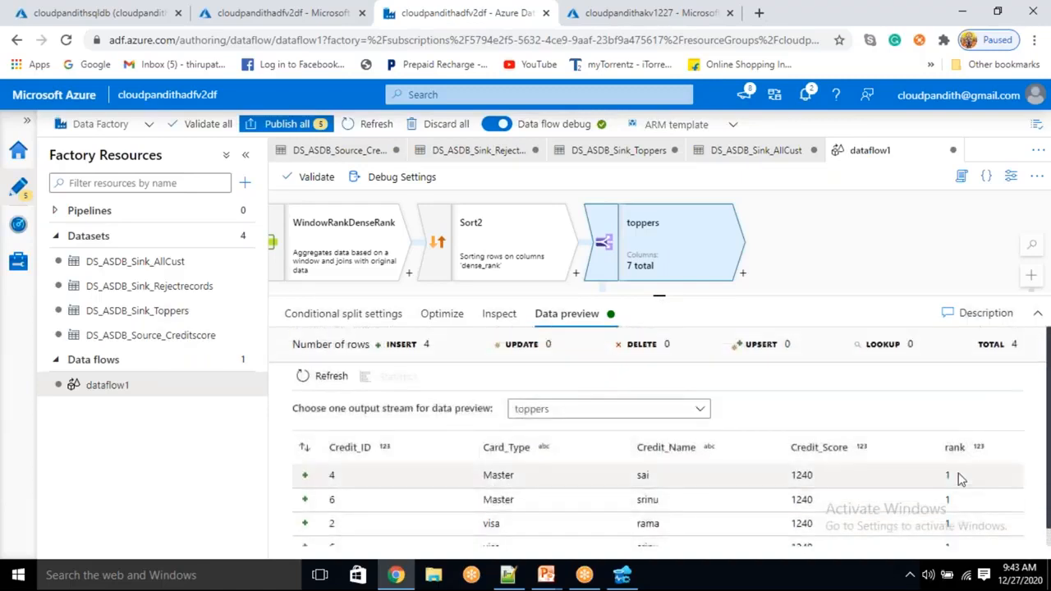
pyautogui.scroll(-1, 959, 485)
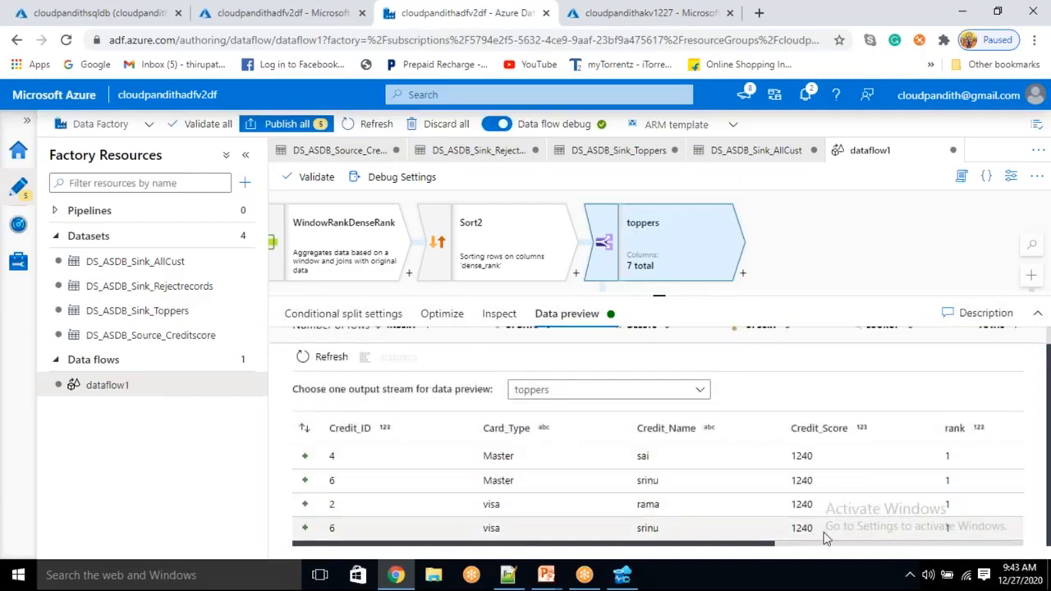
pyautogui.moveTo(493, 455); pyautogui.dragTo(504, 455)
pyautogui.click(502, 464)
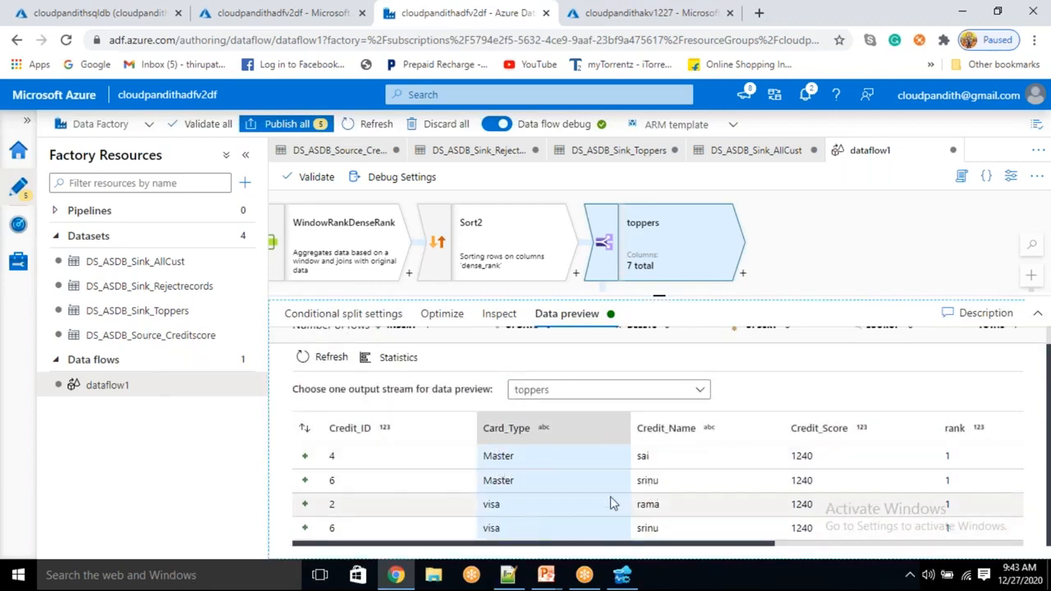
pyautogui.click(649, 502)
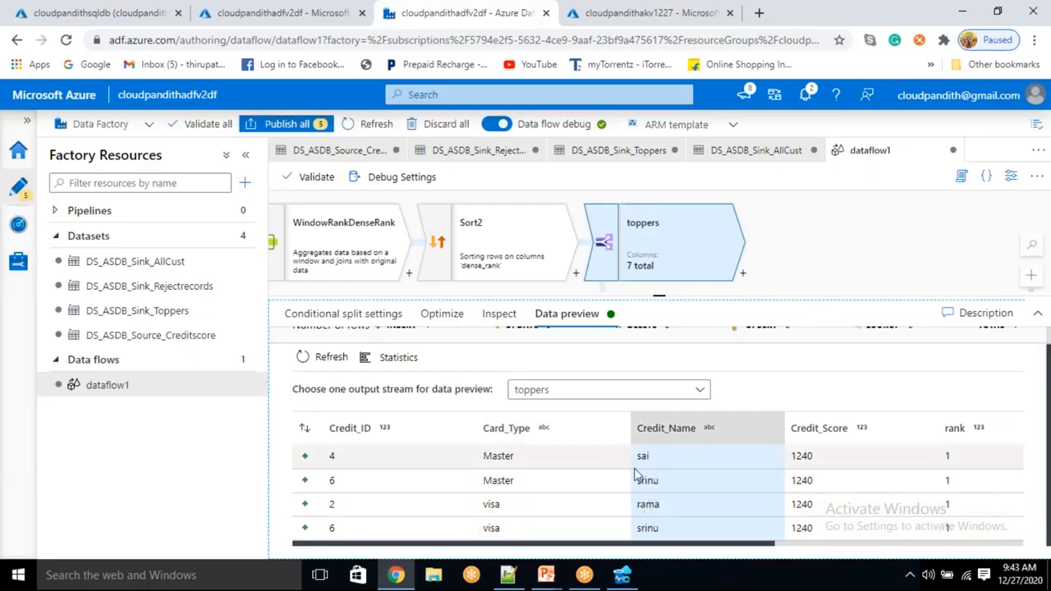
# Switch the data preview to the allcustomers output stream and enlarge the preview area
pyautogui.moveTo(657, 296)
pyautogui.mouseDown()
pyautogui.moveTo(646, 419)
pyautogui.moveTo(657, 279)
pyautogui.mouseUp()
pyautogui.click(595, 395)
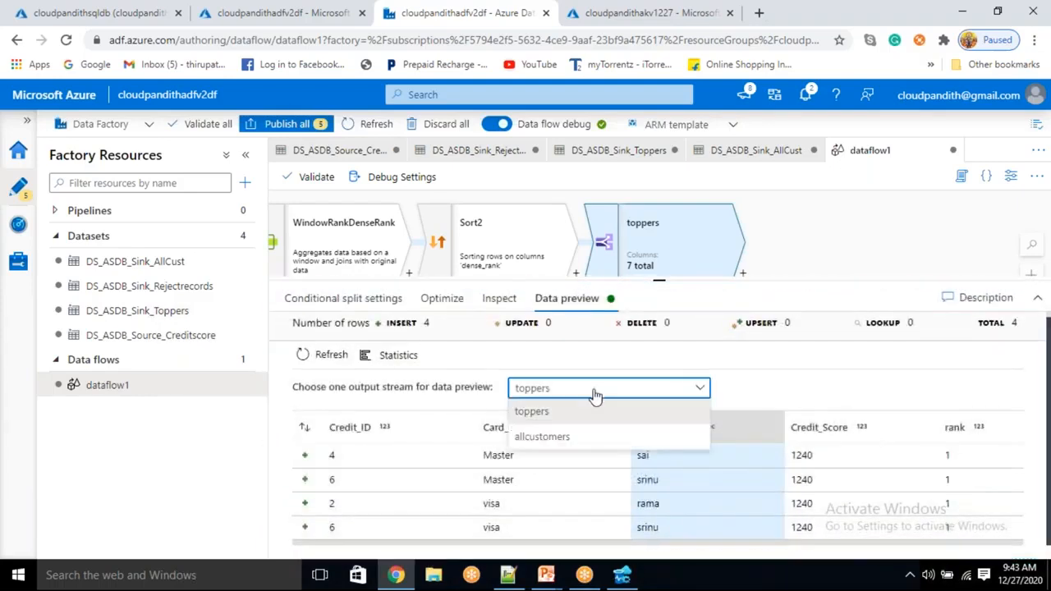
pyautogui.click(563, 436)
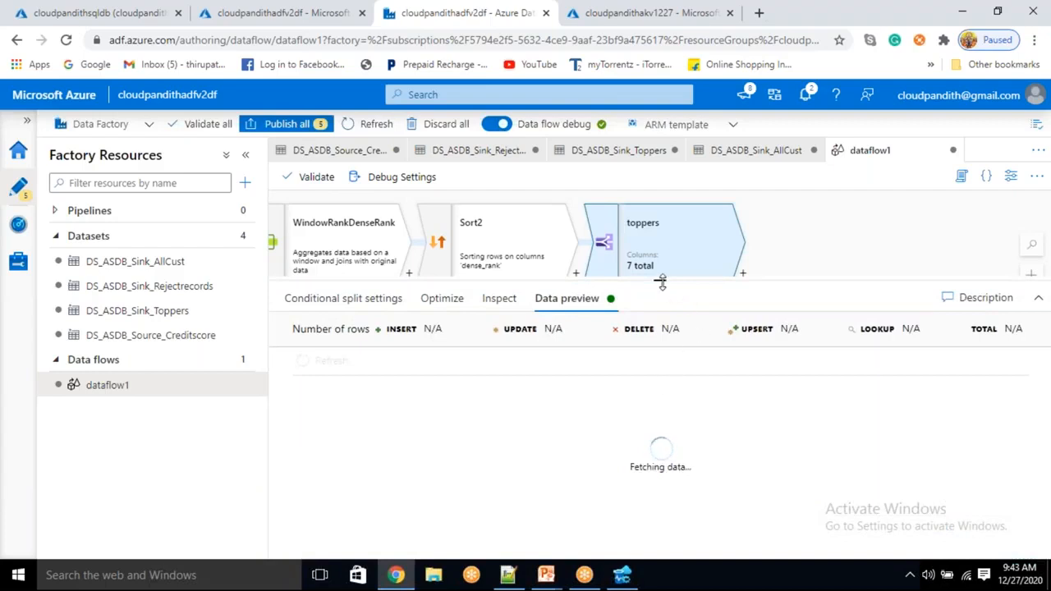
pyautogui.moveTo(660, 282); pyautogui.dragTo(661, 254)
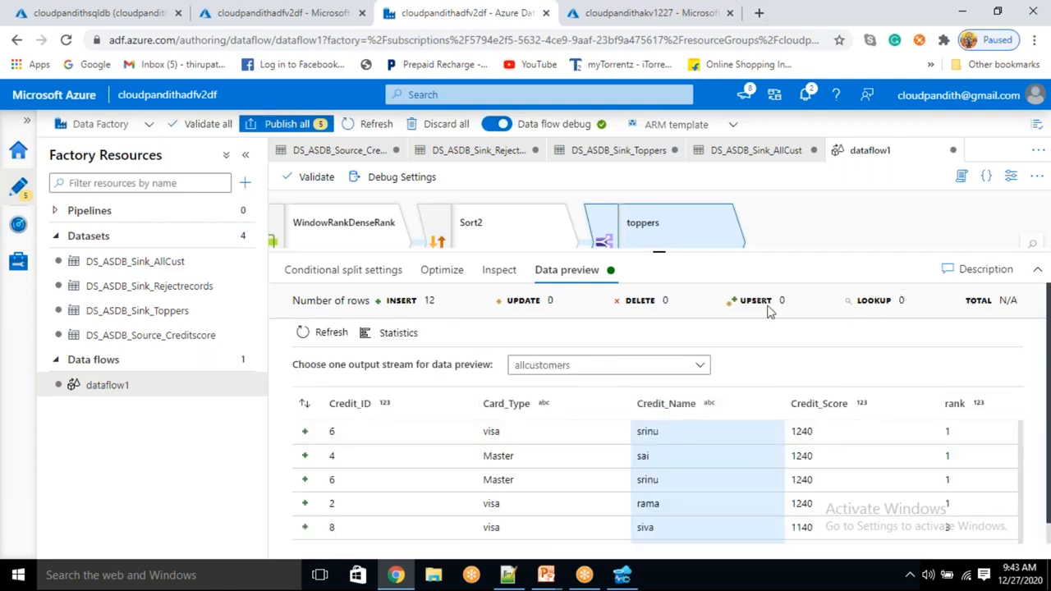
# Examine the allcustomers preview, checking its row count and the rank values across all rows
pyautogui.doubleClick(427, 300)
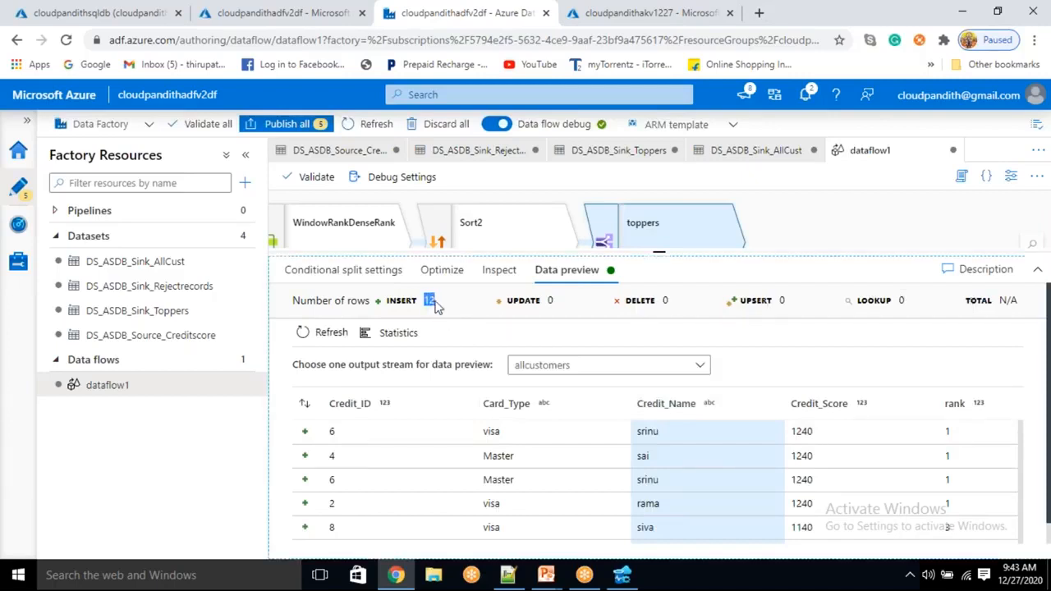
pyautogui.scroll(-5, 906, 489)
pyautogui.scroll(5, 906, 488)
pyautogui.moveTo(938, 439); pyautogui.dragTo(944, 502)
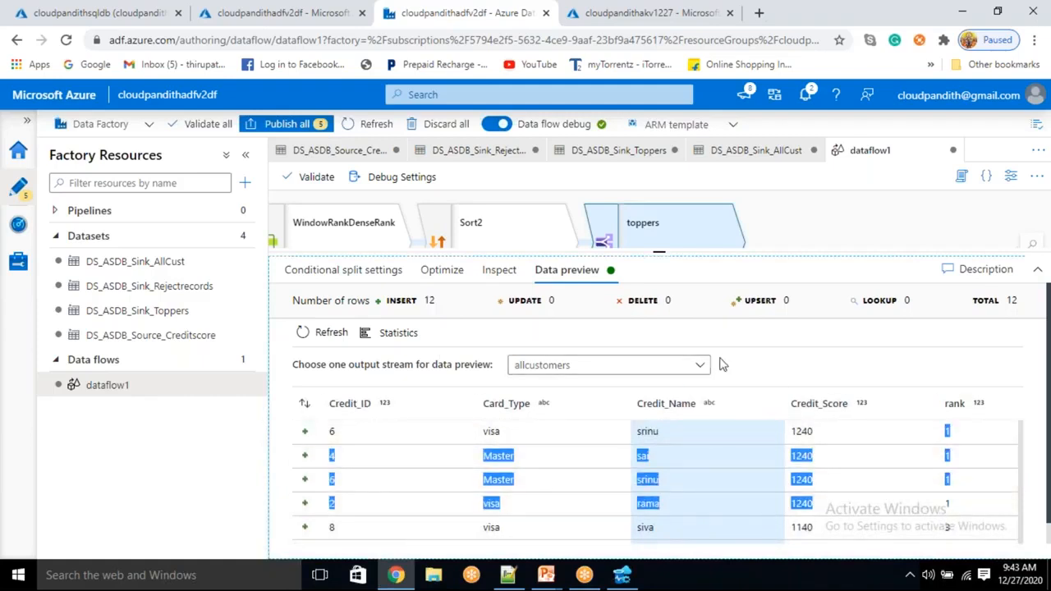
pyautogui.moveTo(660, 254); pyautogui.dragTo(659, 404)
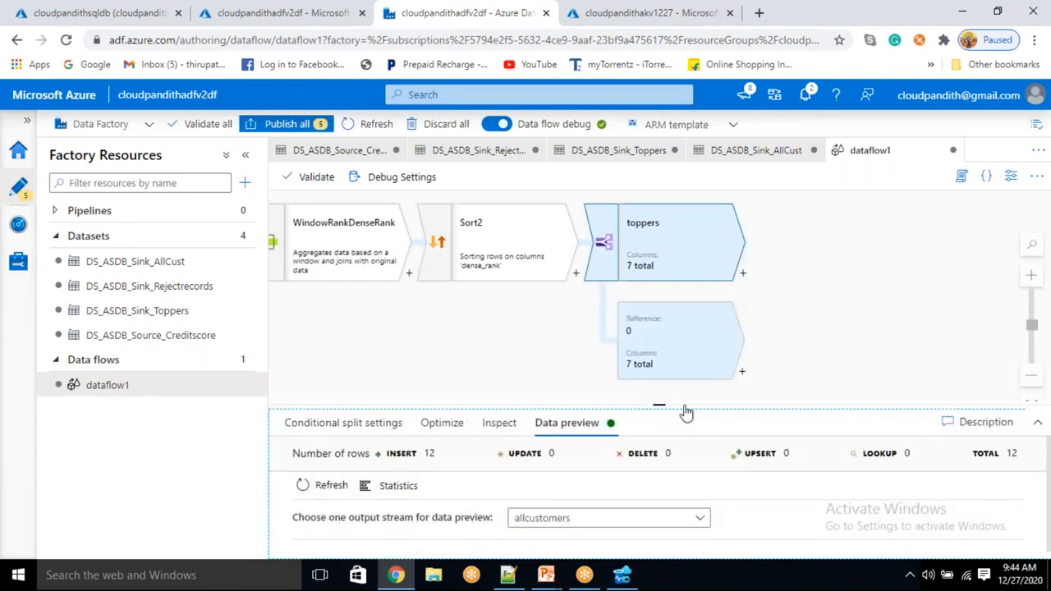
pyautogui.moveTo(661, 404); pyautogui.dragTo(857, 485)
pyautogui.scroll(-2, 856, 485)
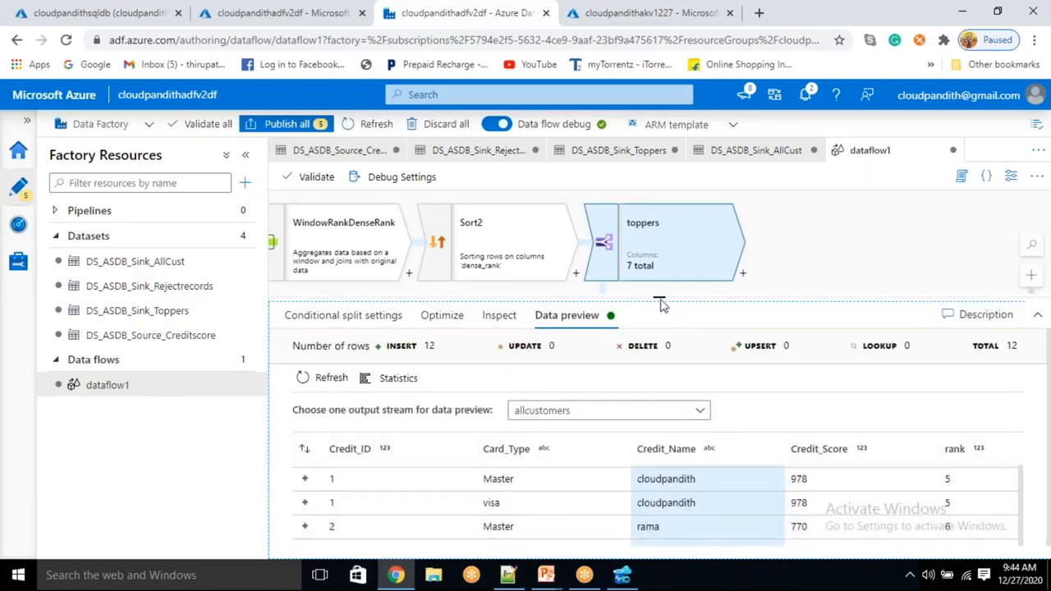
pyautogui.moveTo(657, 294); pyautogui.dragTo(658, 234)
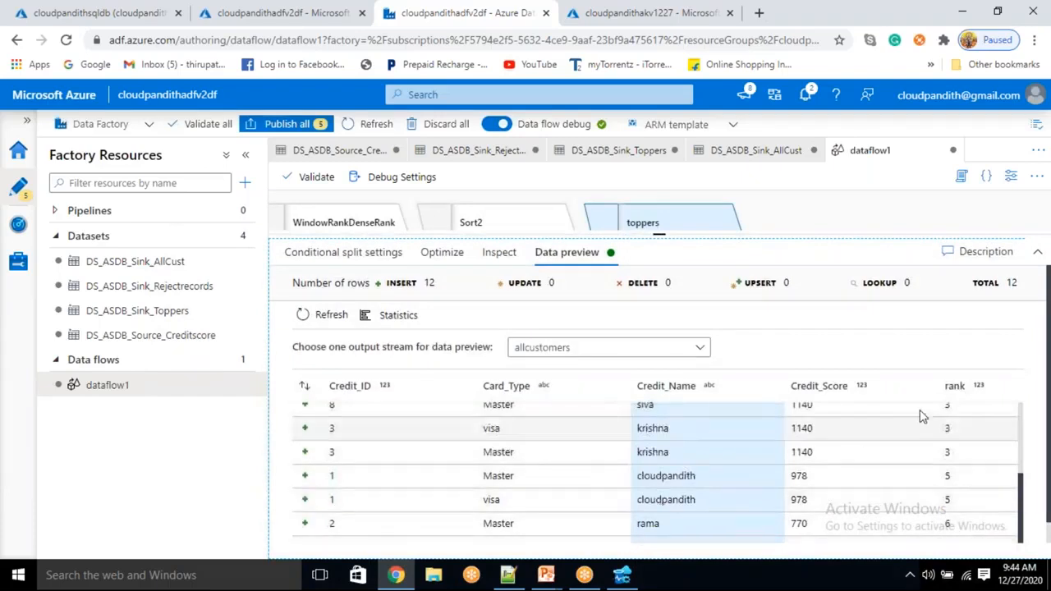
# Check the Credit_Name, Credit_Score and ranking columns for the lower rows of the allcustomers preview
pyautogui.click(854, 500)
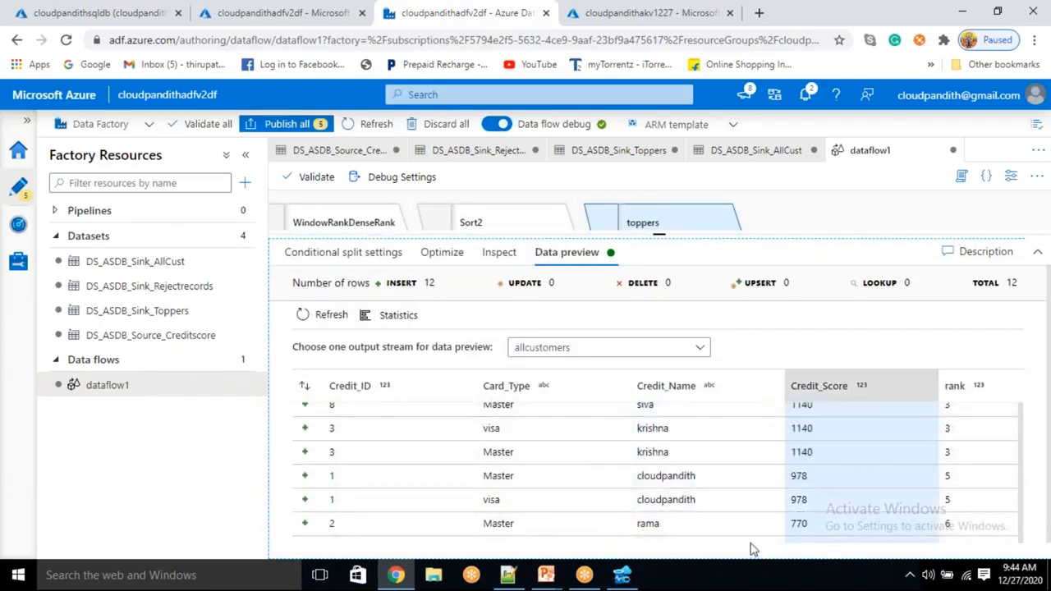
pyautogui.click(712, 532)
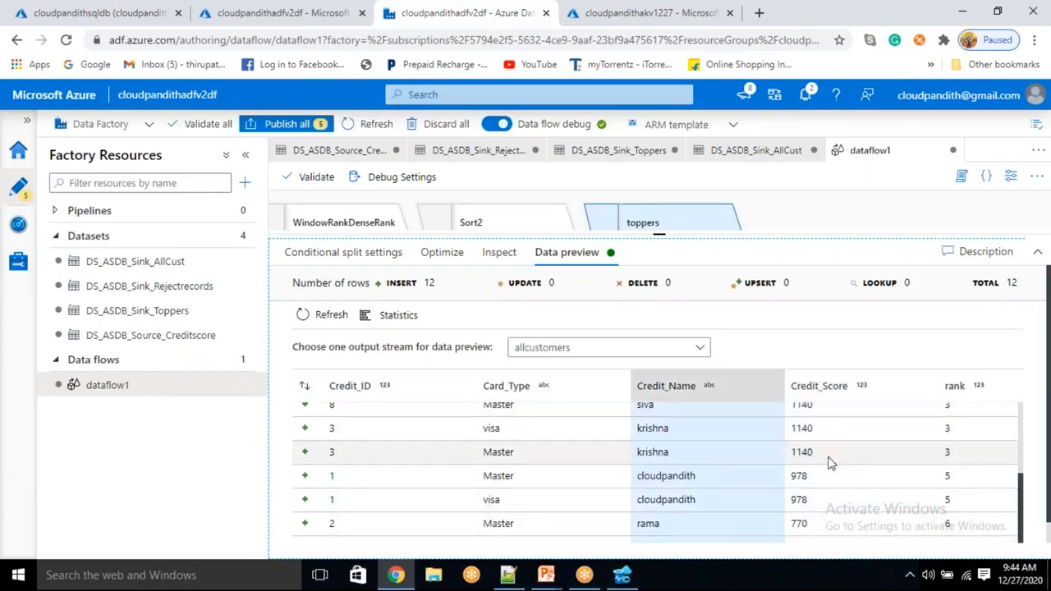
pyautogui.moveTo(944, 456); pyautogui.dragTo(886, 483)
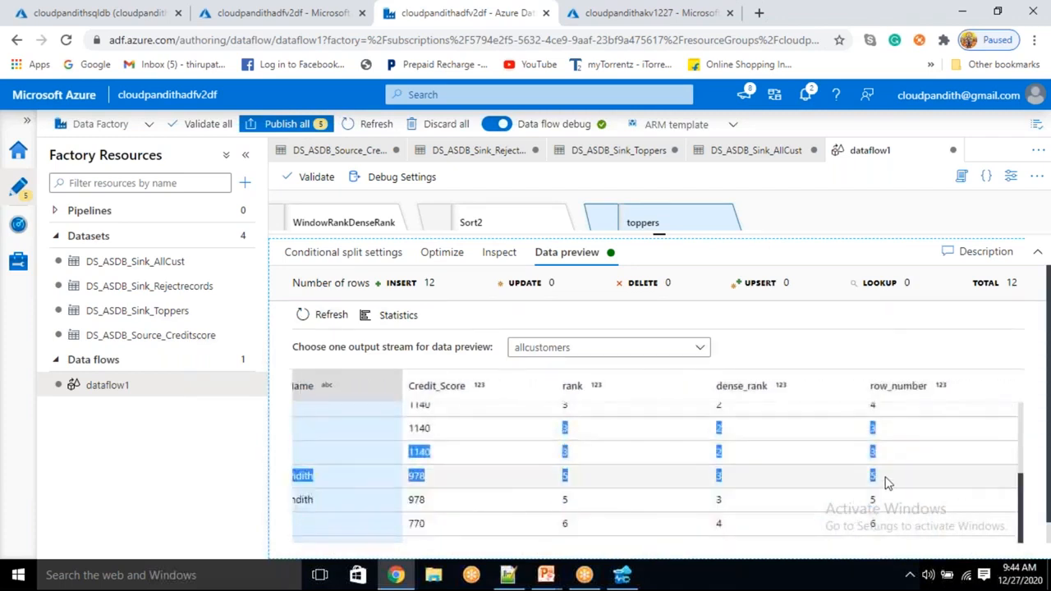
# Add a Select transformation after the toppers stream and remove its rank, row_number and dense_rank column mappings
pyautogui.moveTo(658, 233); pyautogui.dragTo(659, 479)
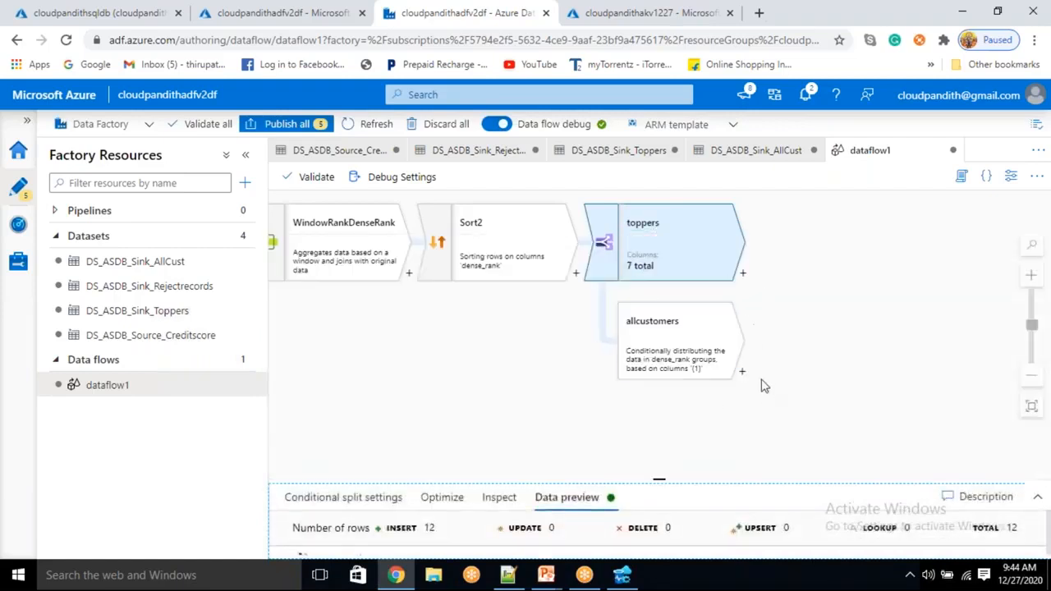
pyautogui.click(745, 276)
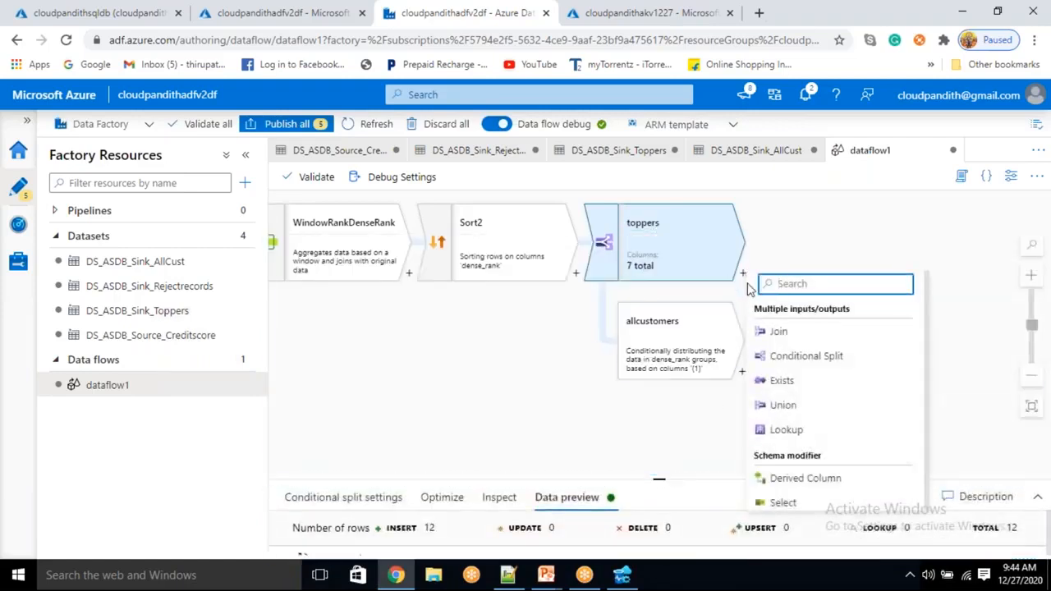
pyautogui.click(805, 497)
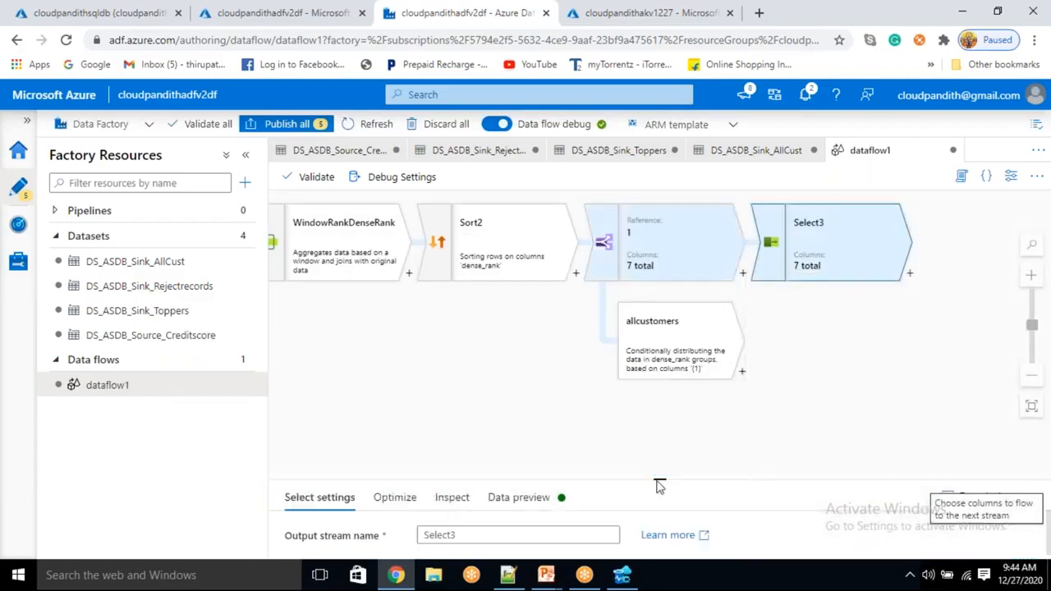
pyautogui.moveTo(657, 477); pyautogui.dragTo(659, 306)
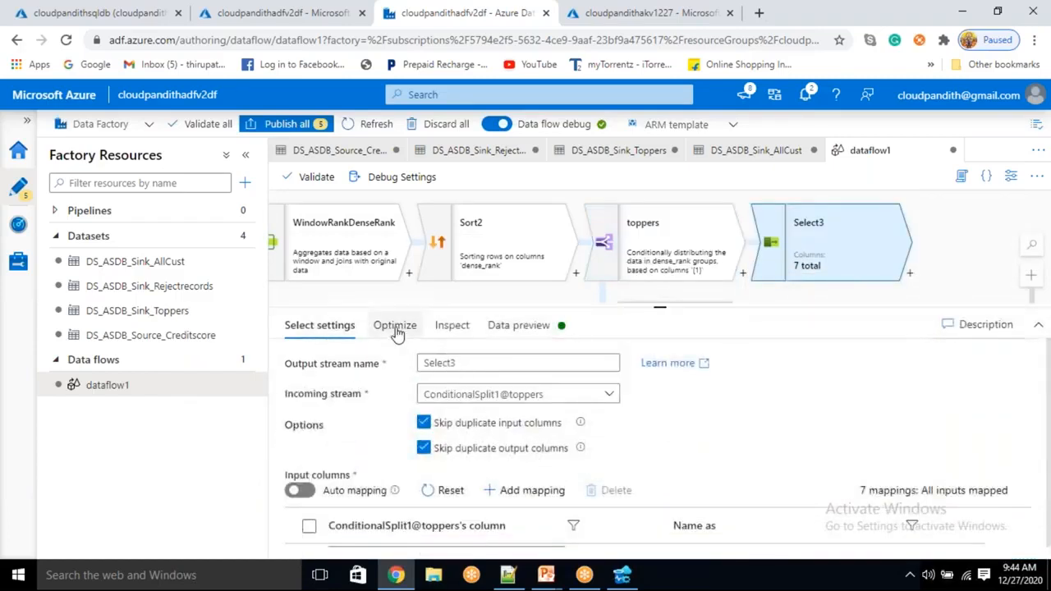
pyautogui.scroll(-5, 575, 492)
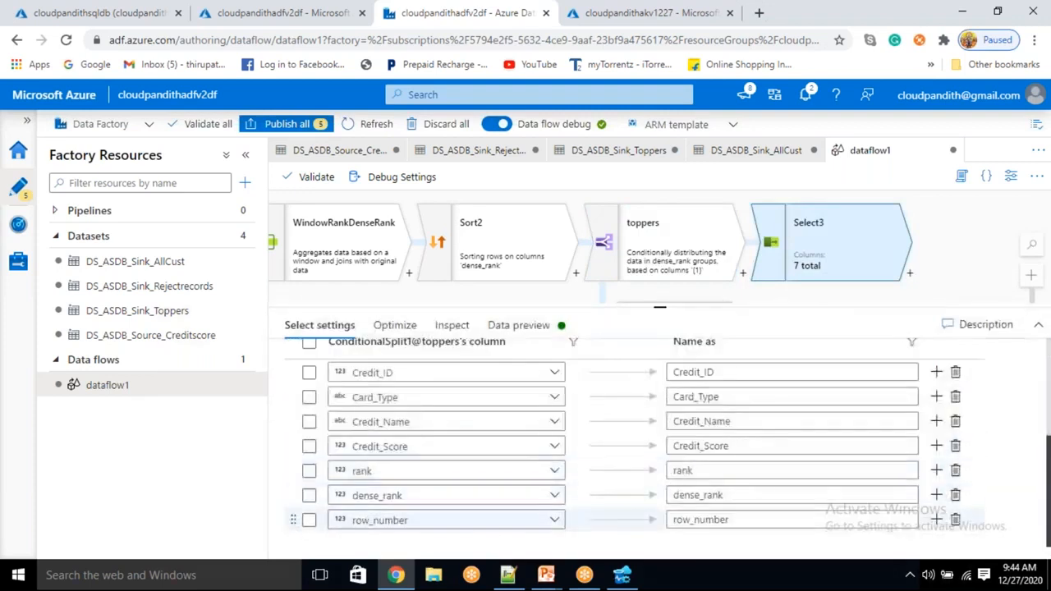
pyautogui.click(955, 470)
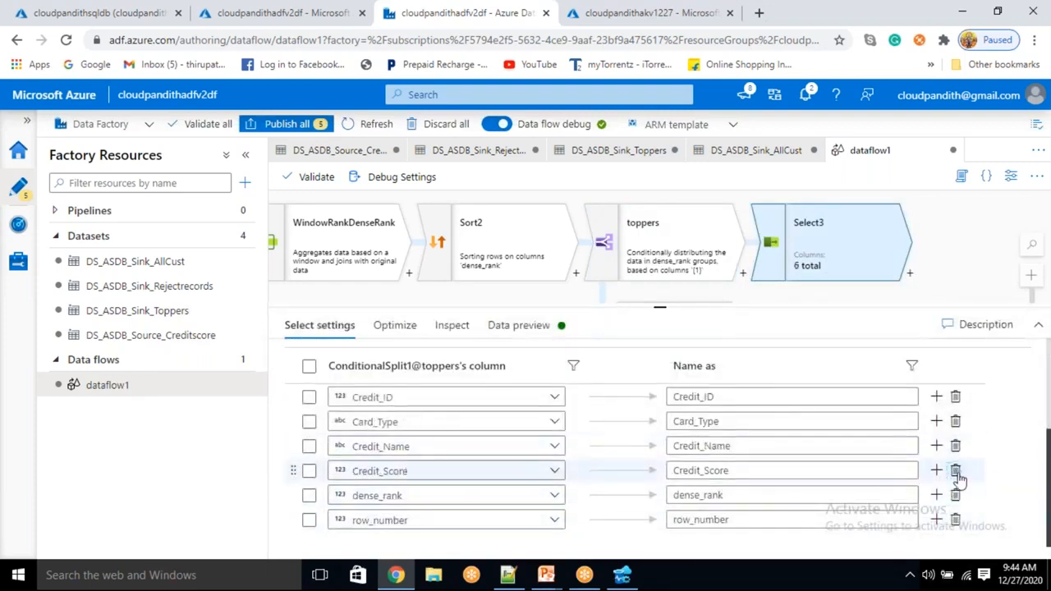
pyautogui.click(955, 519)
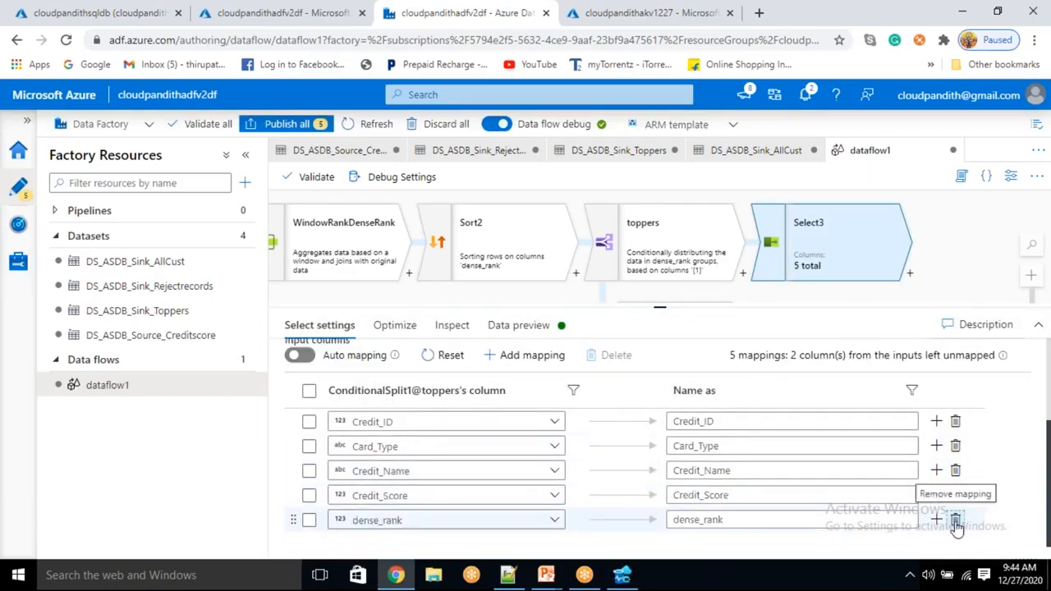
pyautogui.click(955, 520)
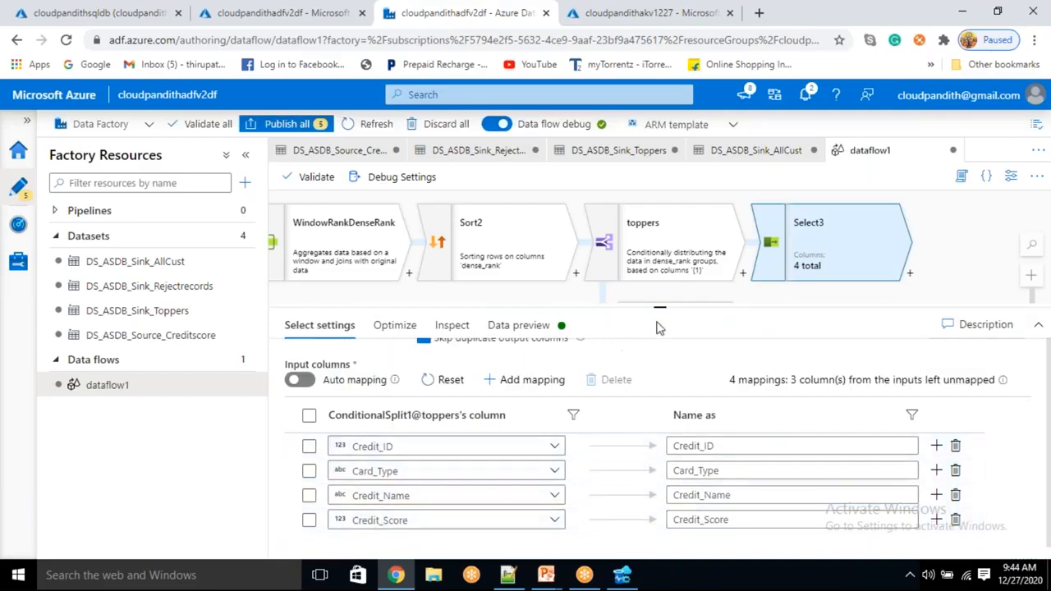
# Add a Select transformation after the allcustomers stream and remove its row_number, dense_rank and rank column mappings
pyautogui.moveTo(660, 316); pyautogui.dragTo(680, 462)
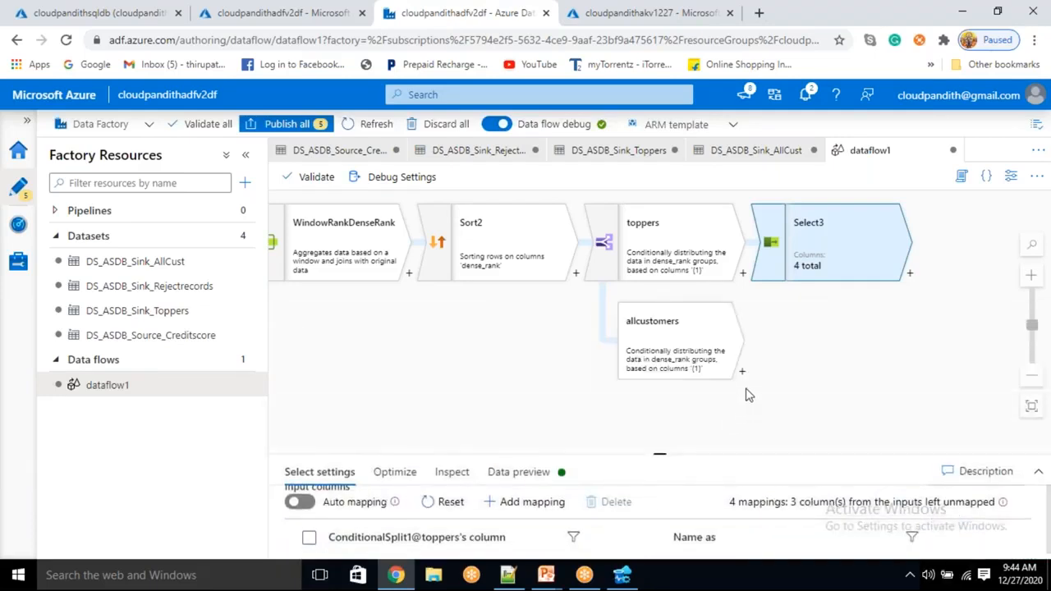
pyautogui.click(743, 377)
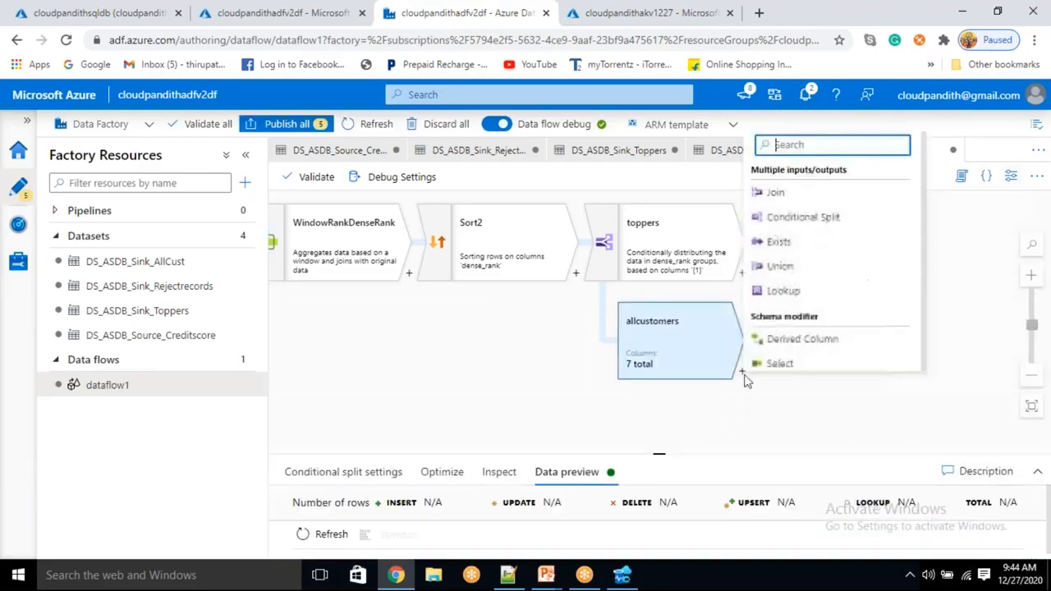
pyautogui.click(805, 366)
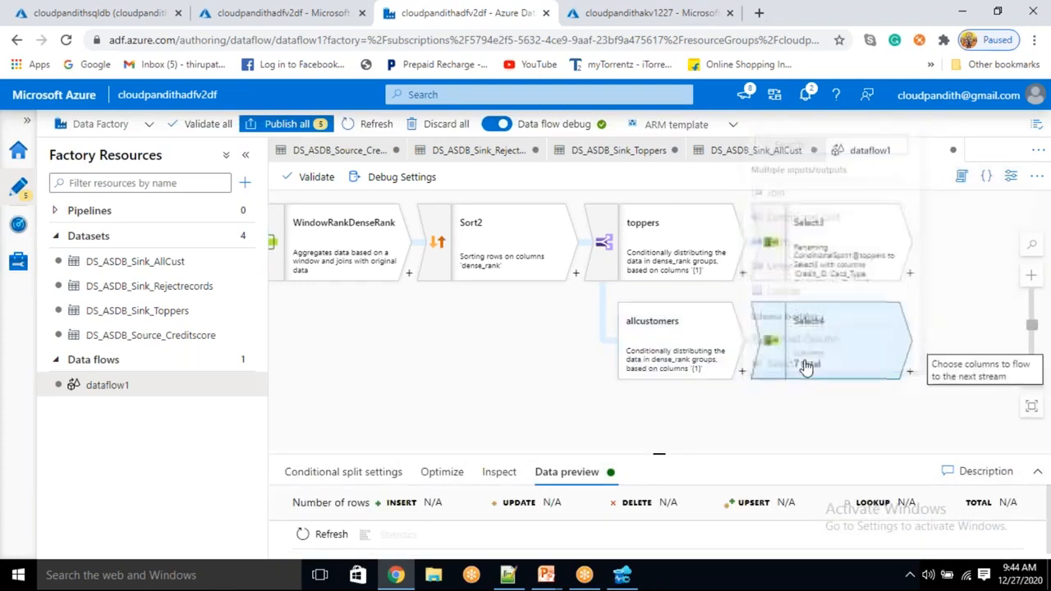
pyautogui.click(1036, 474)
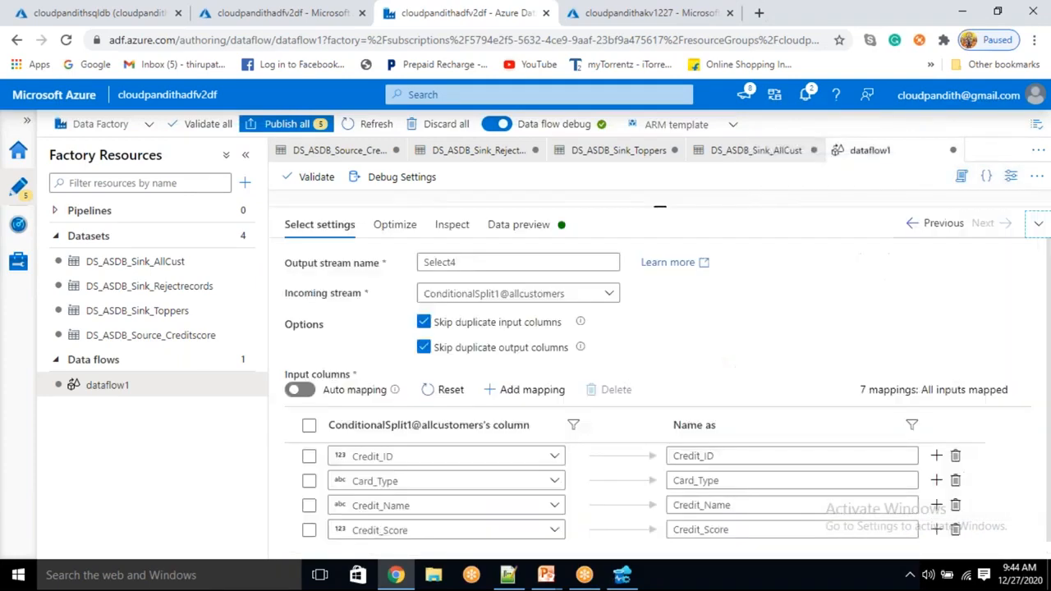
pyautogui.scroll(-2, 901, 492)
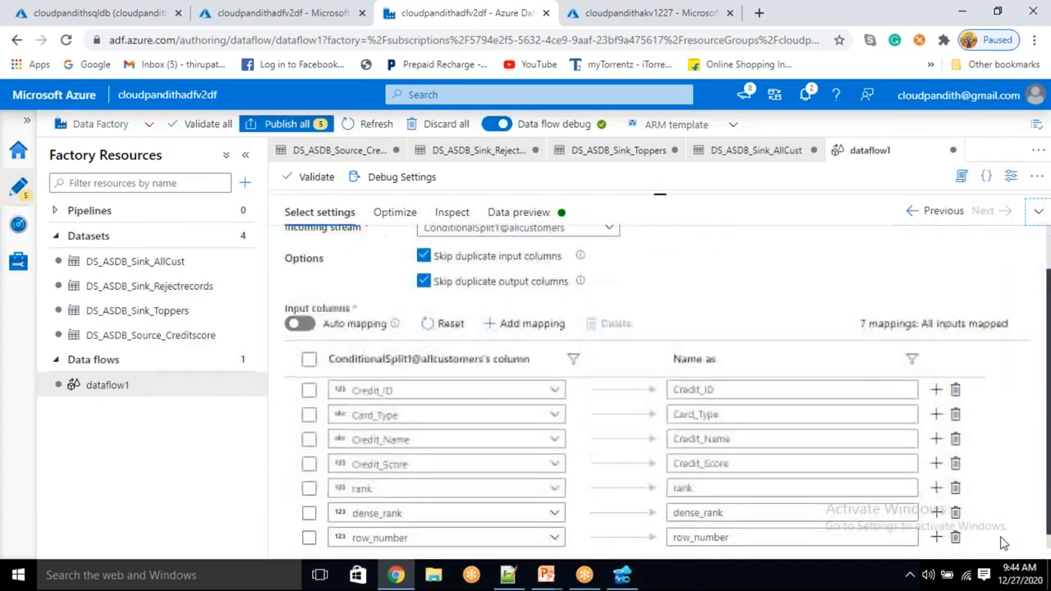
pyautogui.click(955, 522)
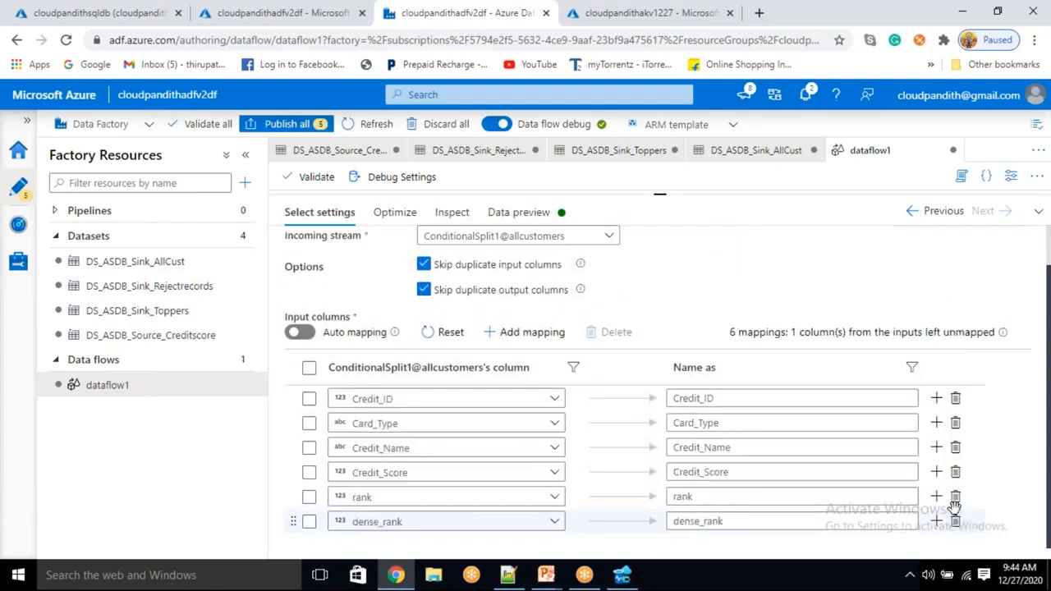
pyautogui.click(954, 522)
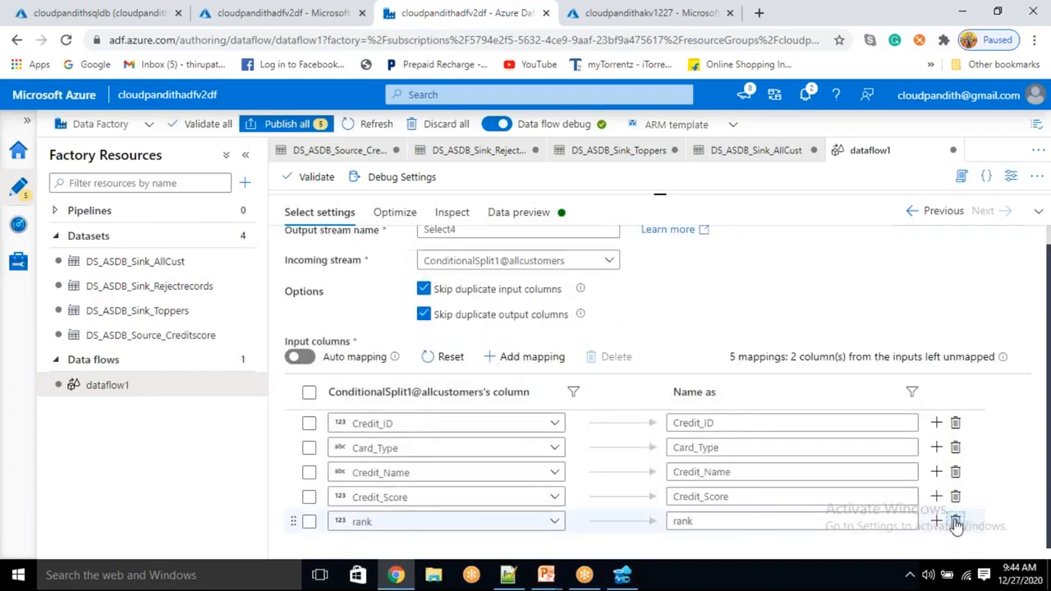
pyautogui.click(955, 520)
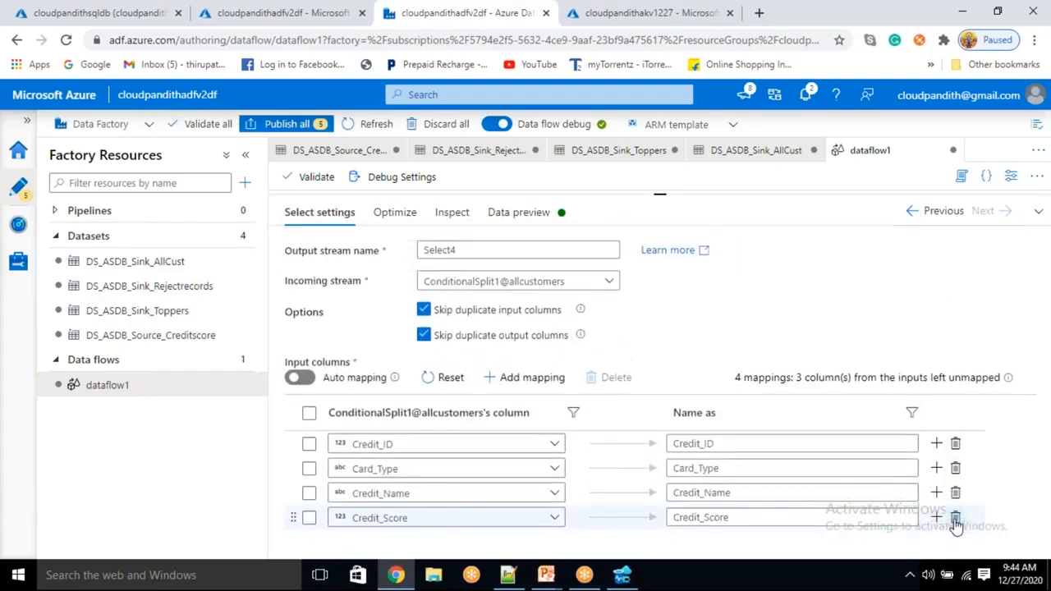
pyautogui.click(1036, 214)
# Load the data preview of the Select transformation on the toppers stream and examine the credit names returned
pyautogui.moveTo(717, 417); pyautogui.dragTo(580, 422)
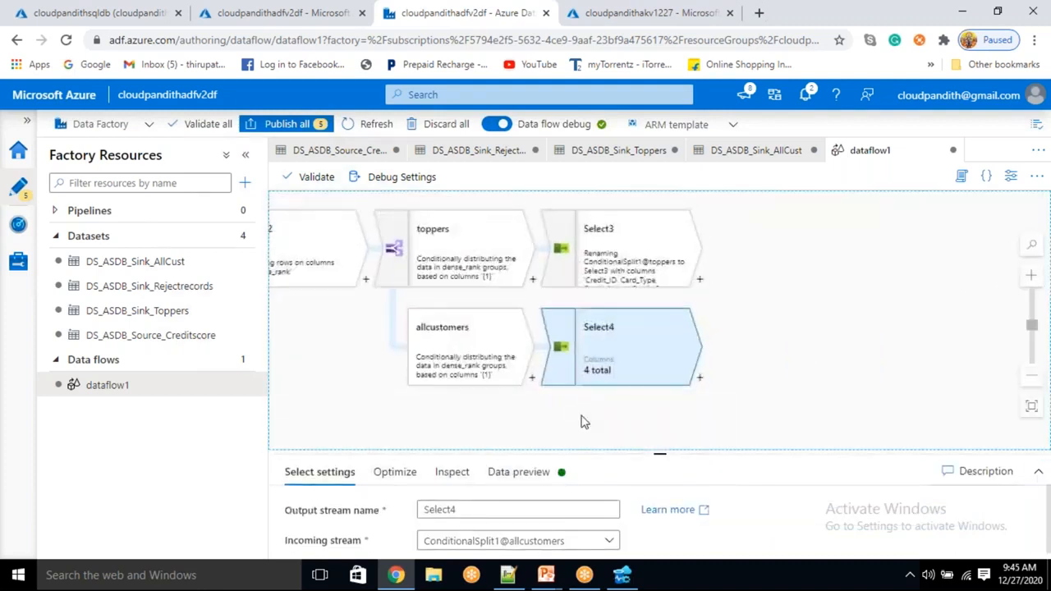
pyautogui.click(702, 282)
pyautogui.click(700, 279)
pyautogui.press('Escape')
pyautogui.moveTo(661, 456); pyautogui.dragTo(661, 281)
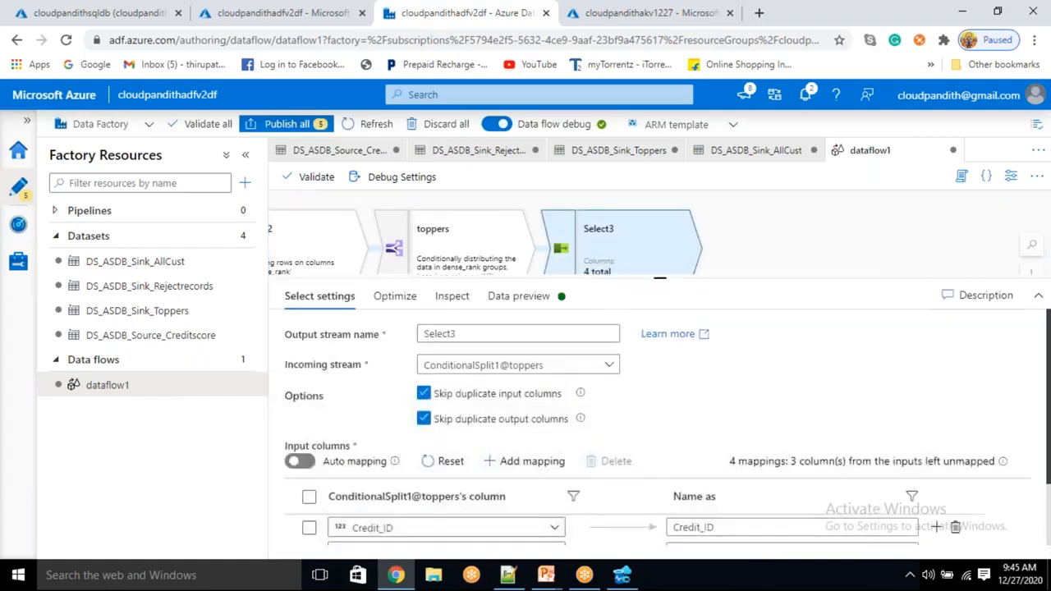
pyautogui.click(540, 300)
pyautogui.click(327, 358)
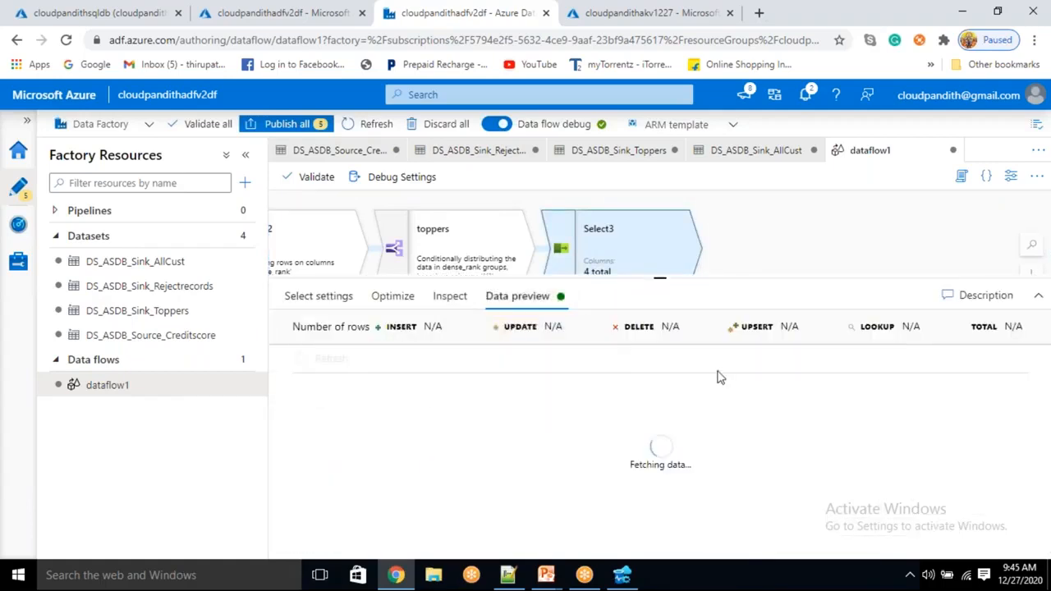
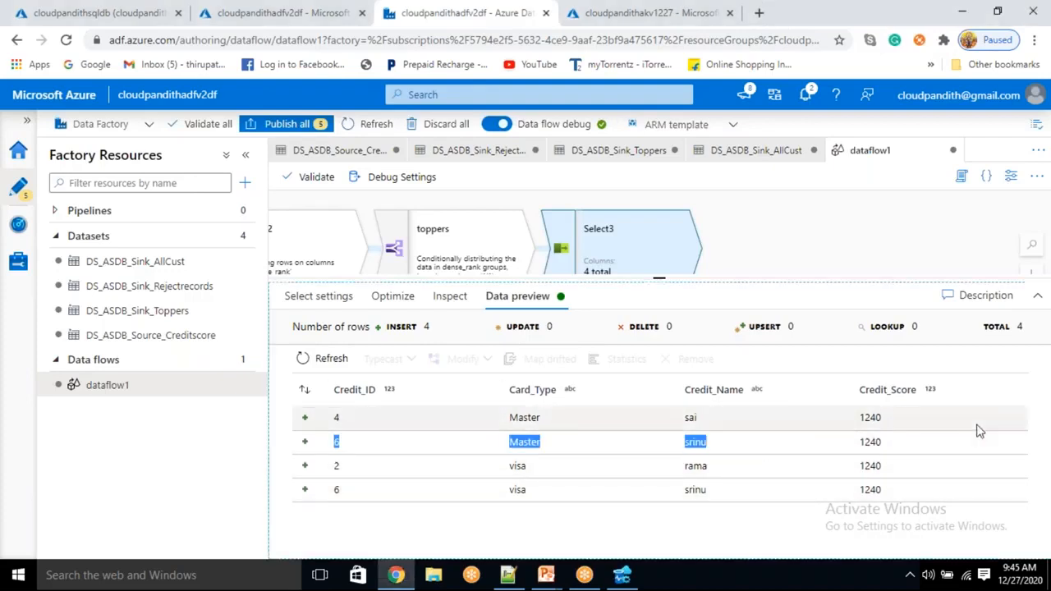
pyautogui.click(797, 418)
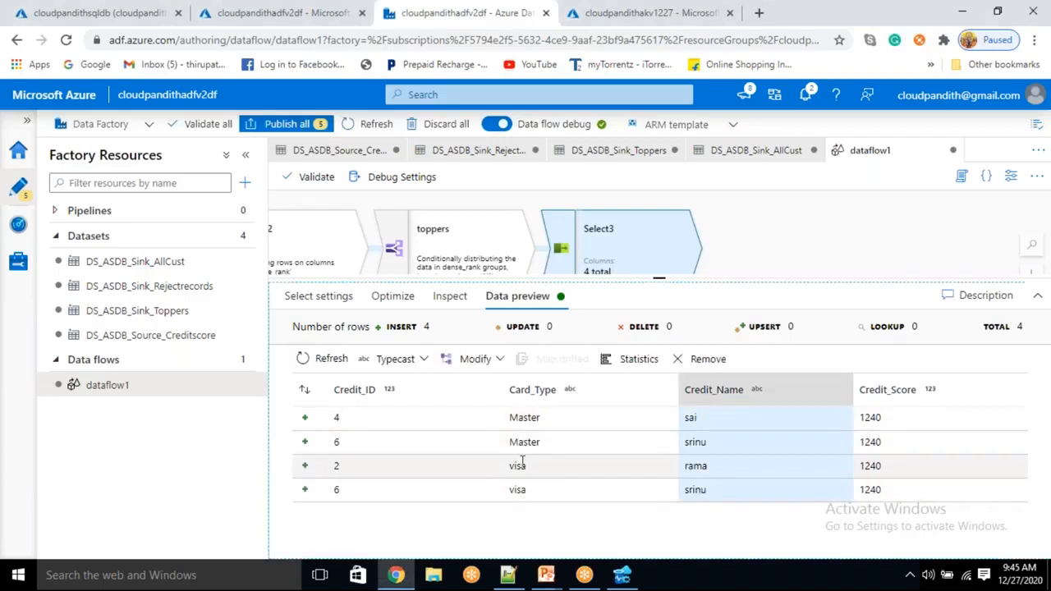
# Compare the input and output schemas of the toppers stream's Select transformation
pyautogui.click(450, 295)
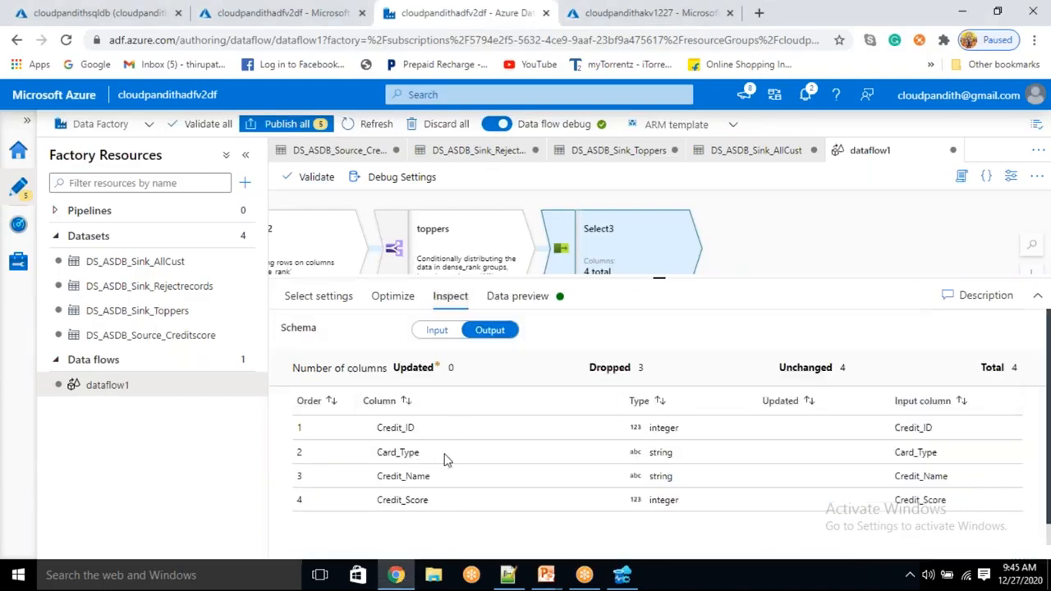
pyautogui.click(440, 328)
pyautogui.scroll(-2, 466, 485)
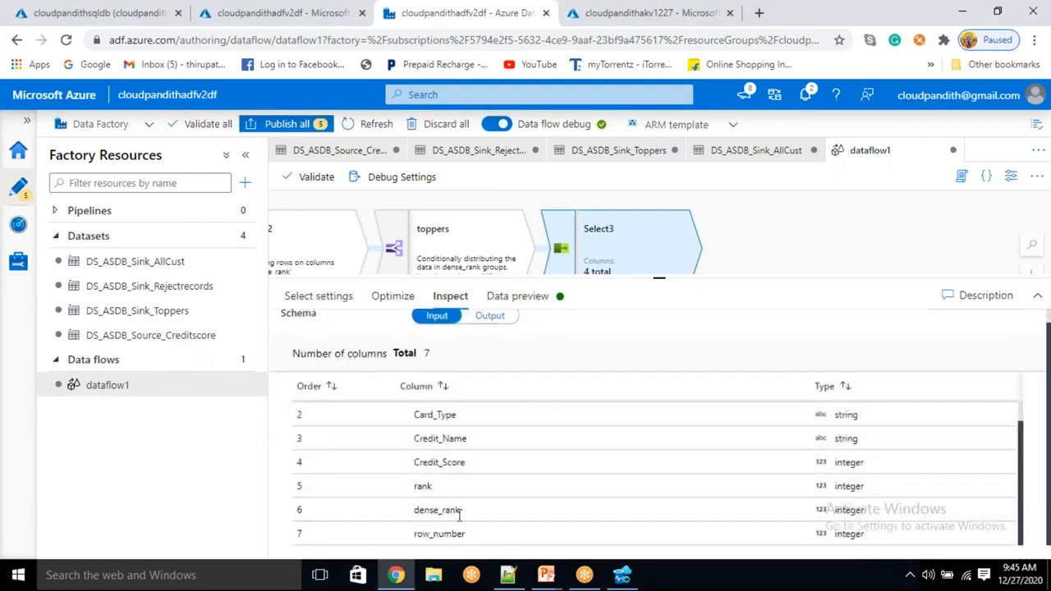
pyautogui.click(493, 325)
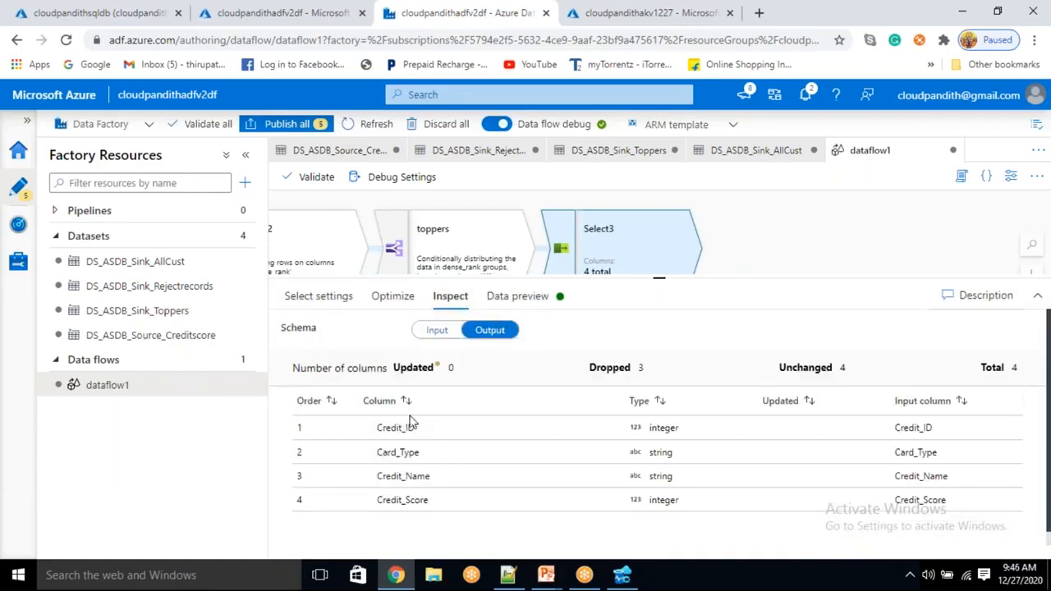
# Inspect the output schema of the allcustomers stream's Select transformation and load its data preview
pyautogui.scroll(-1, 780, 263)
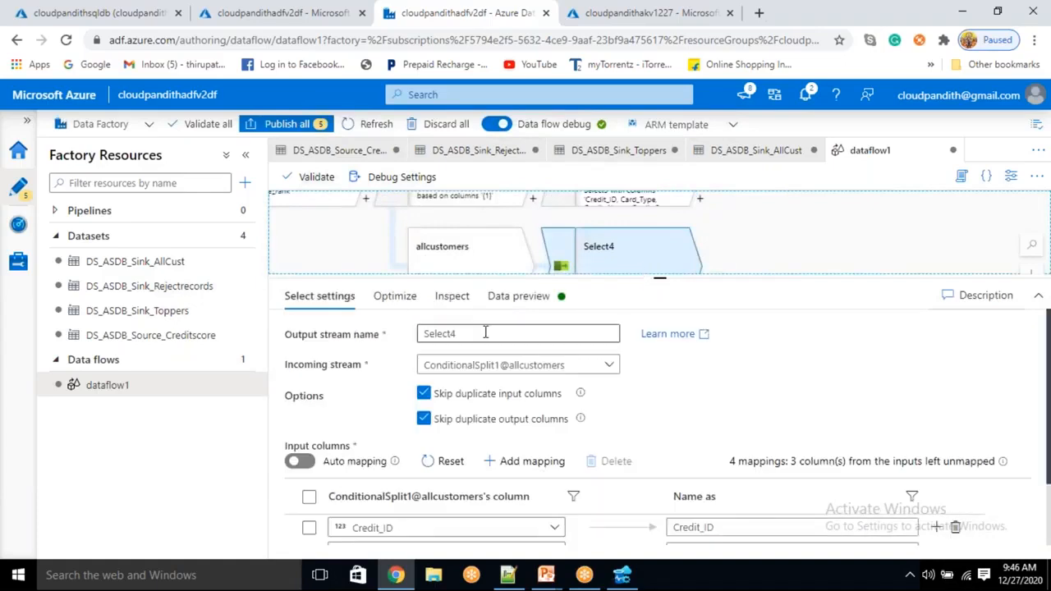
pyautogui.click(450, 305)
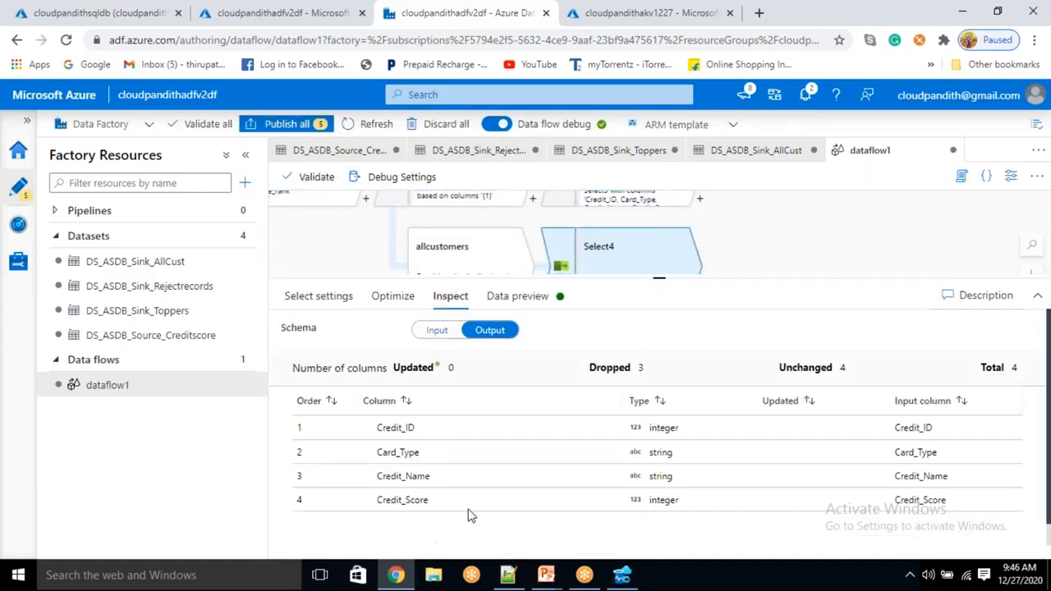
pyautogui.click(542, 304)
pyautogui.click(346, 367)
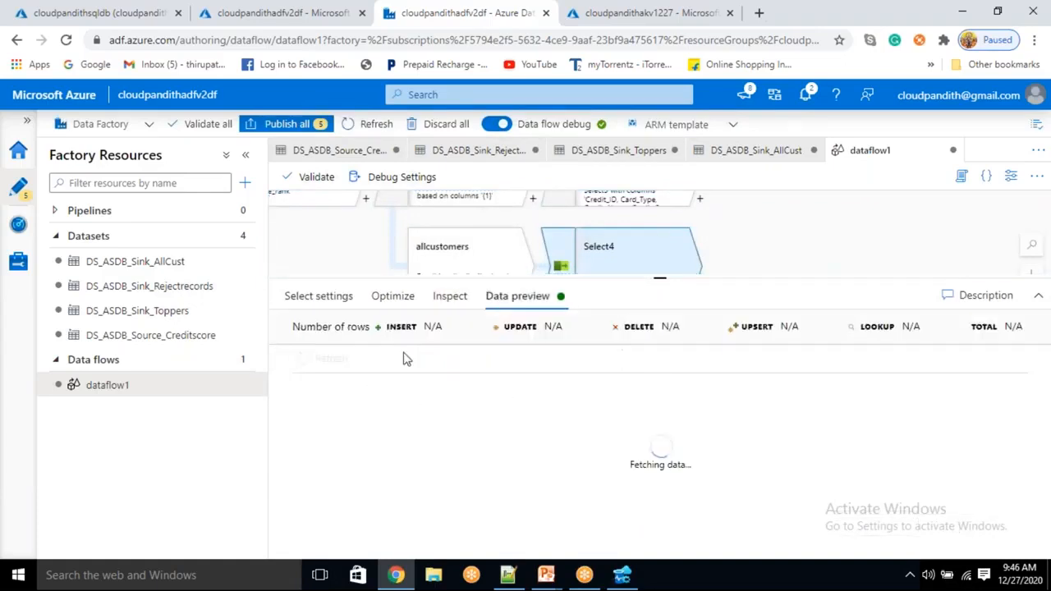
# Look through all rows in the data preview of the allcustomers stream's Select transformation
pyautogui.moveTo(781, 243); pyautogui.dragTo(766, 244)
pyautogui.moveTo(660, 279); pyautogui.dragTo(659, 347)
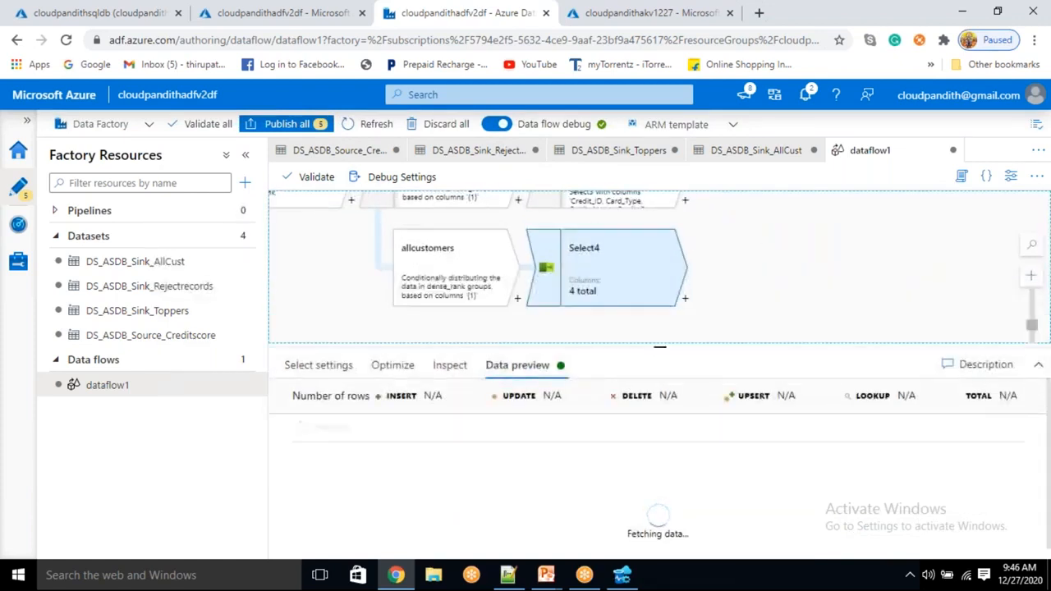
pyautogui.click(735, 31)
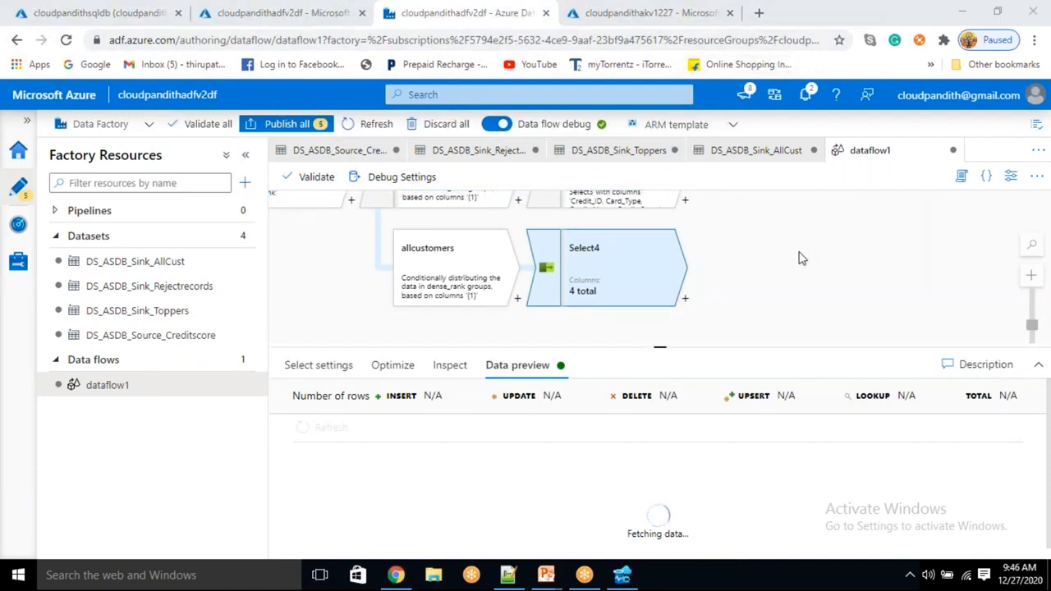
pyautogui.moveTo(801, 258); pyautogui.dragTo(732, 294)
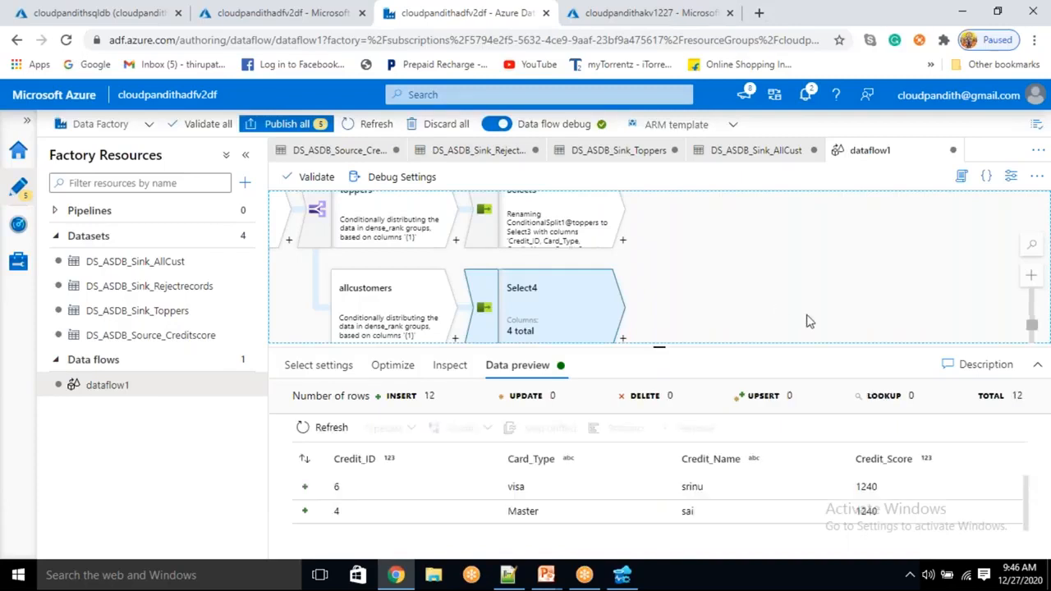
pyautogui.scroll(-5, 808, 507)
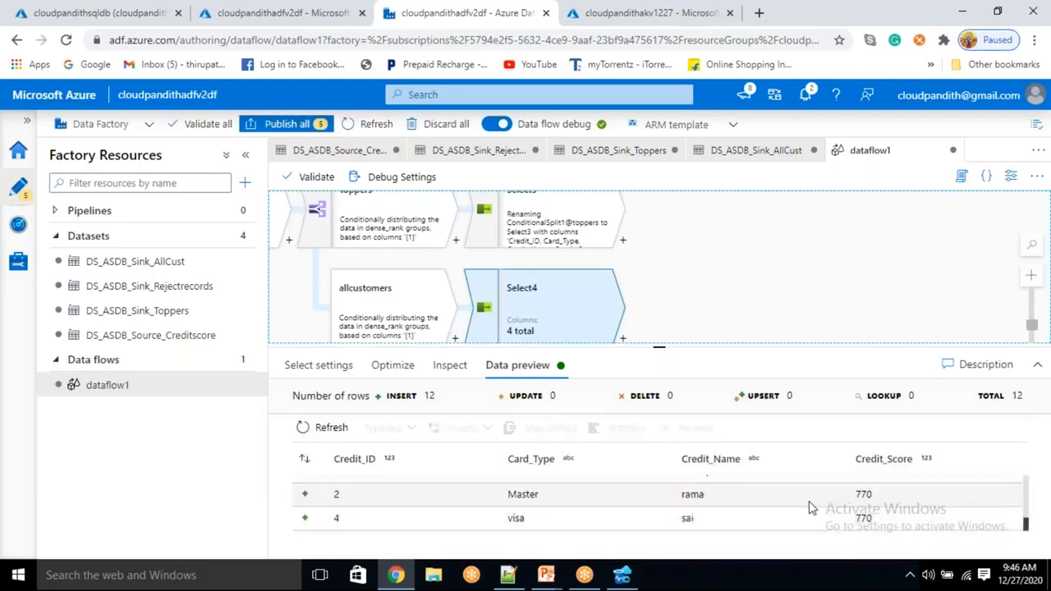
pyautogui.scroll(5, 748, 514)
pyautogui.scroll(-1, 750, 514)
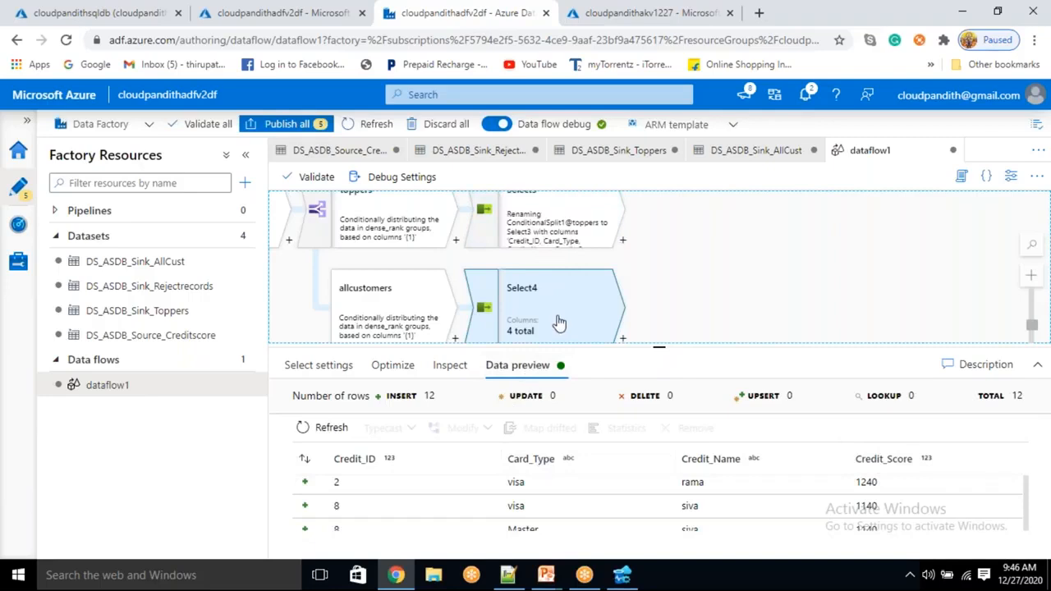
# Review the order of the Credit_ID values in the data preview of the allcustomers stream's Select transformation
pyautogui.scroll(-3, 369, 481)
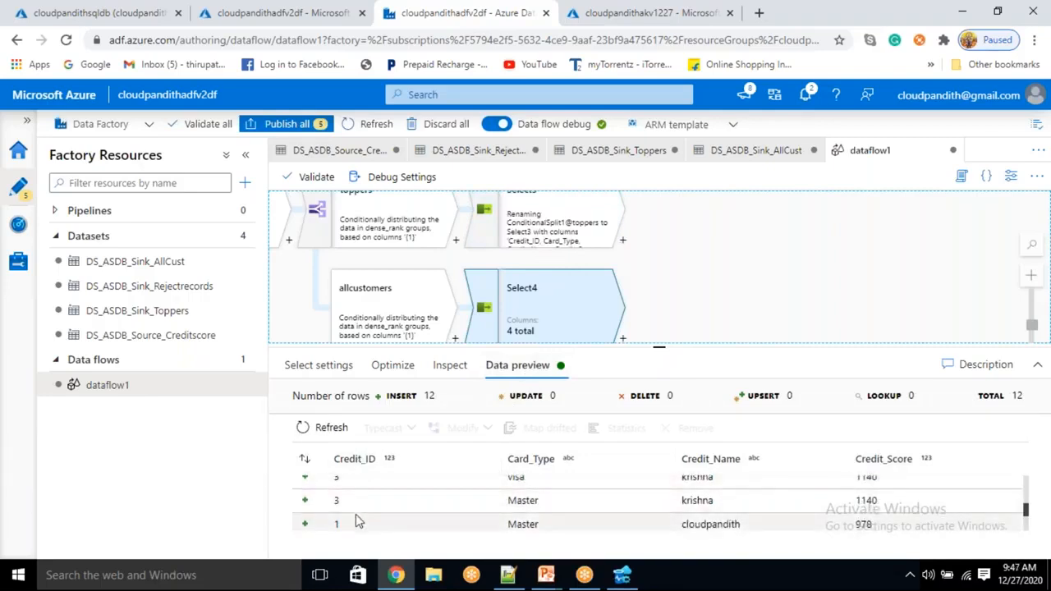
pyautogui.scroll(3, 355, 513)
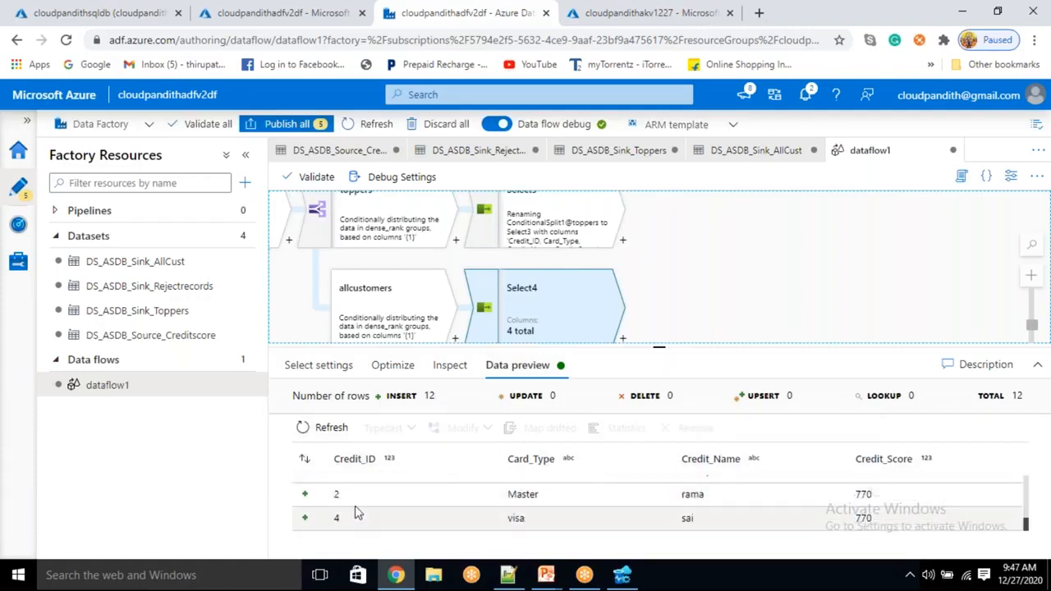
pyautogui.scroll(-3, 355, 509)
pyautogui.scroll(5, 357, 505)
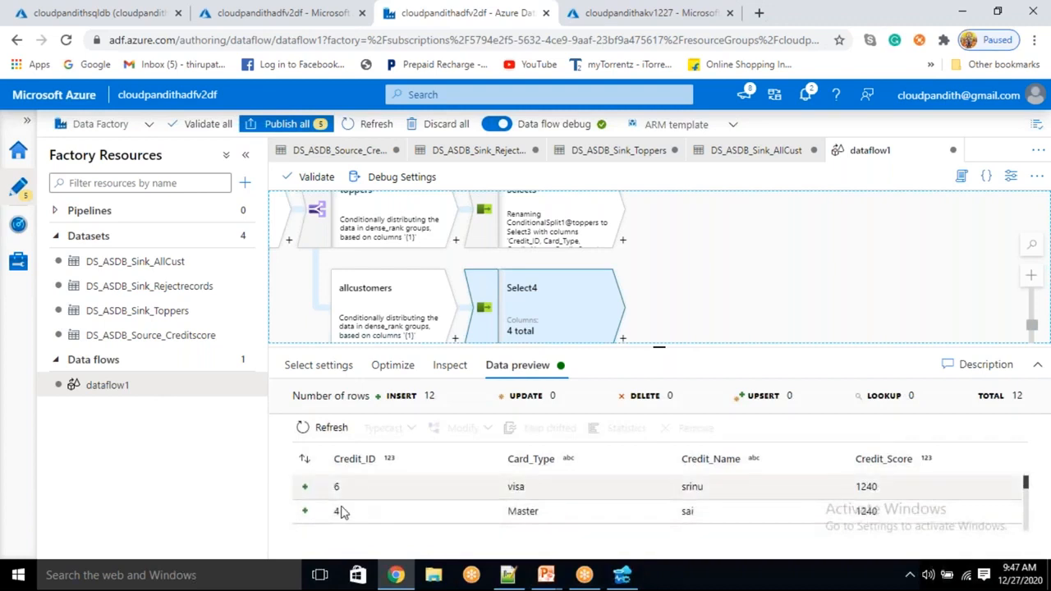
pyautogui.scroll(-1, 670, 307)
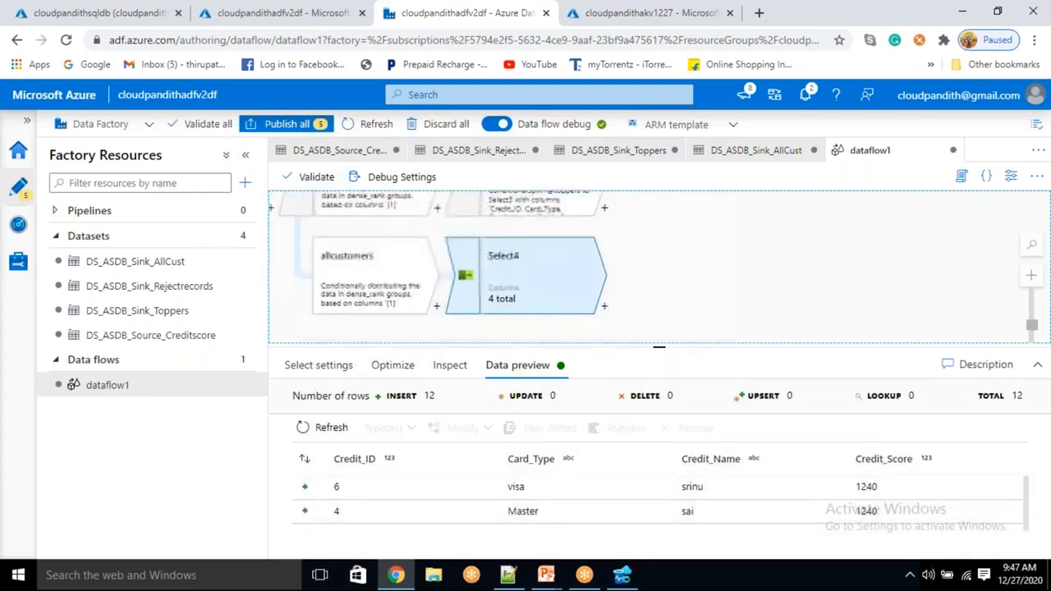
# Add a Sort on Credit_ID after the allcustomers stream's Select transformation and load its data preview
pyautogui.click(604, 307)
pyautogui.scroll(-5, 678, 411)
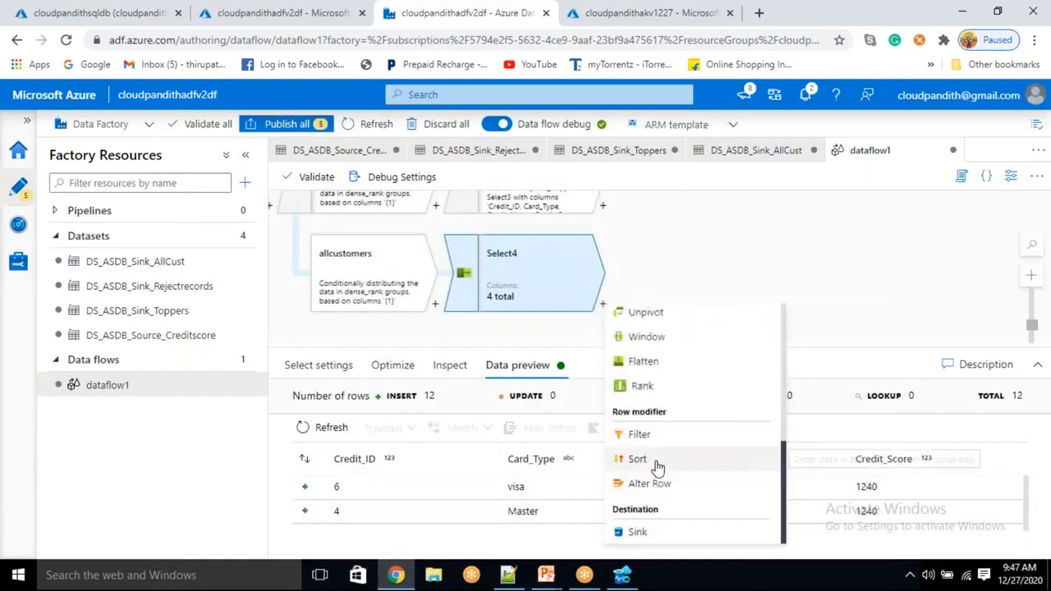
pyautogui.click(657, 467)
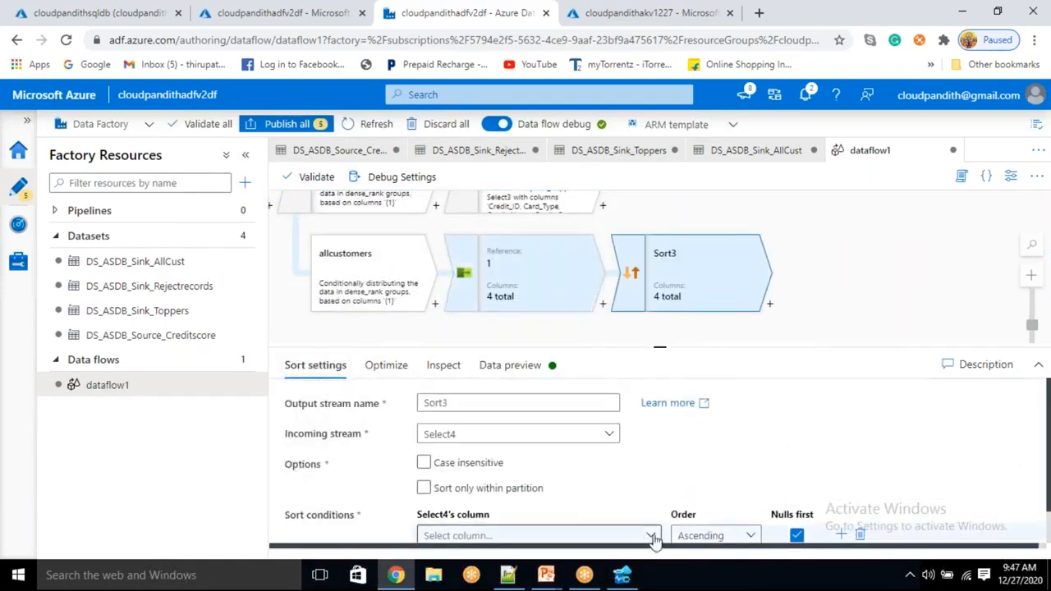
pyautogui.click(654, 536)
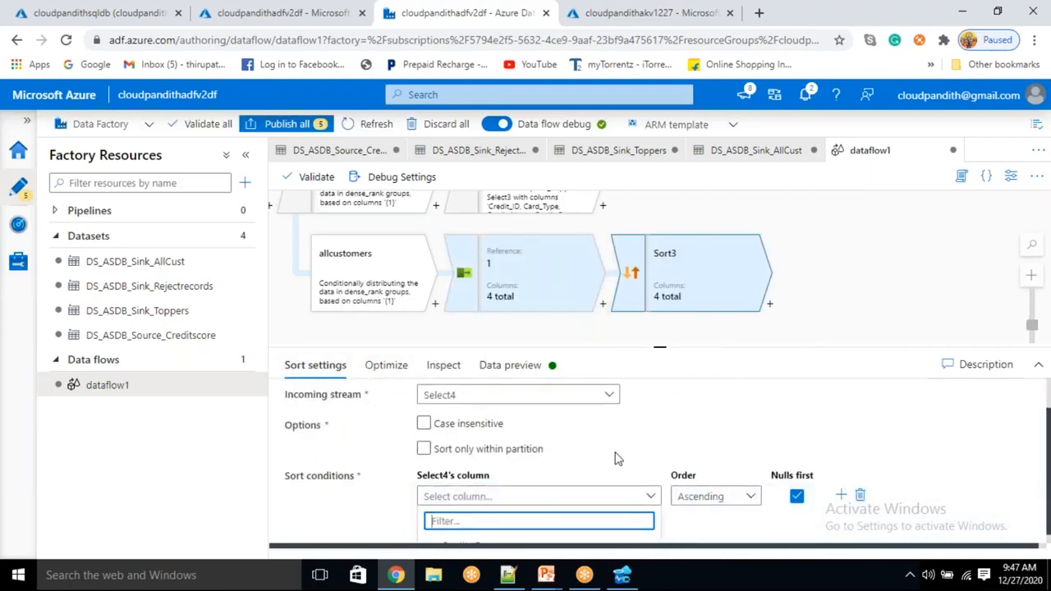
pyautogui.write('credit_id')
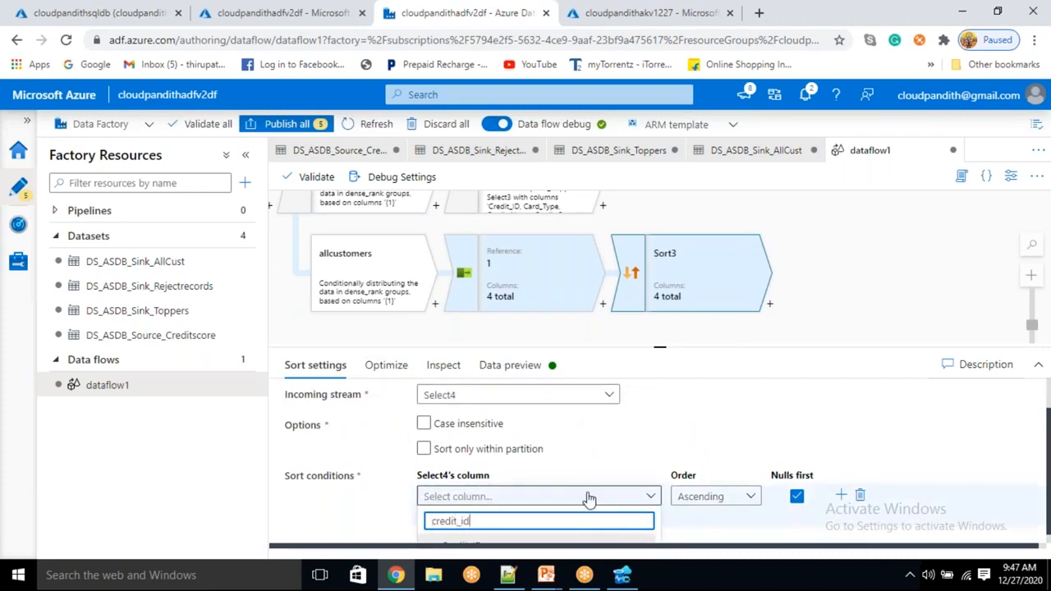
pyautogui.press('Return')
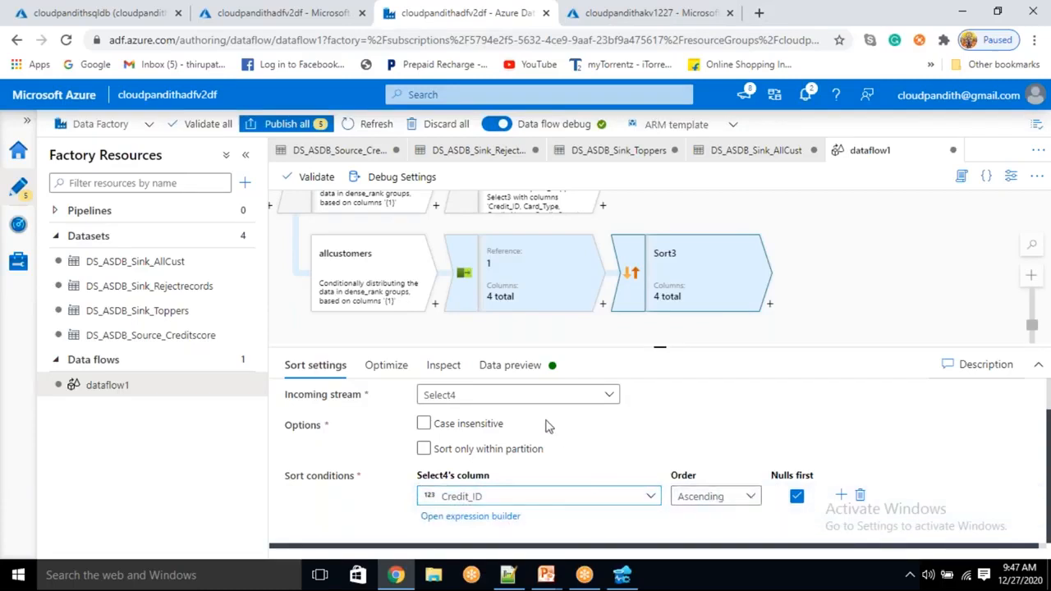
pyautogui.click(501, 365)
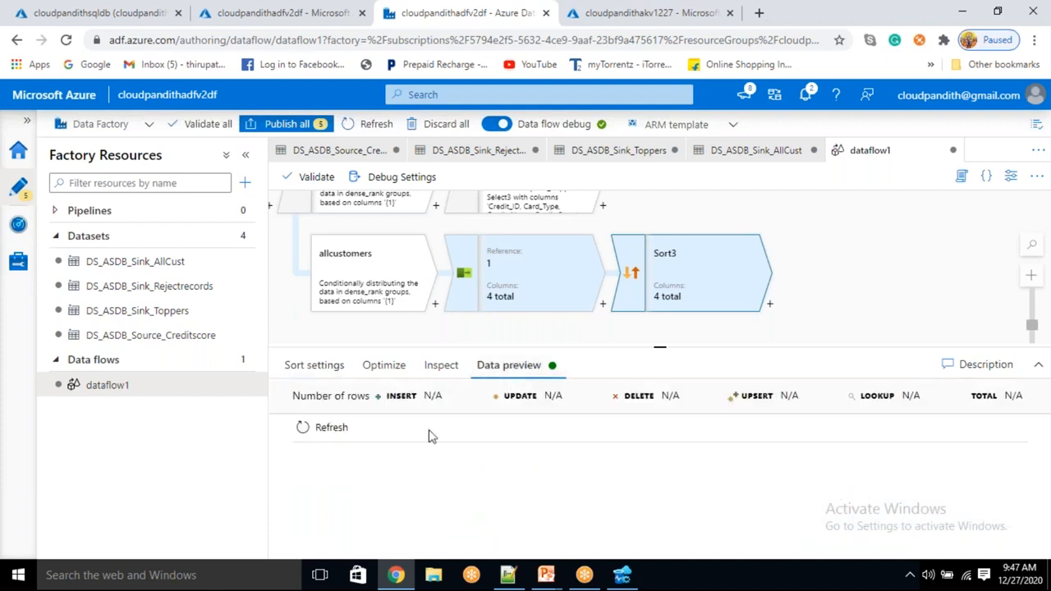
pyautogui.click(328, 433)
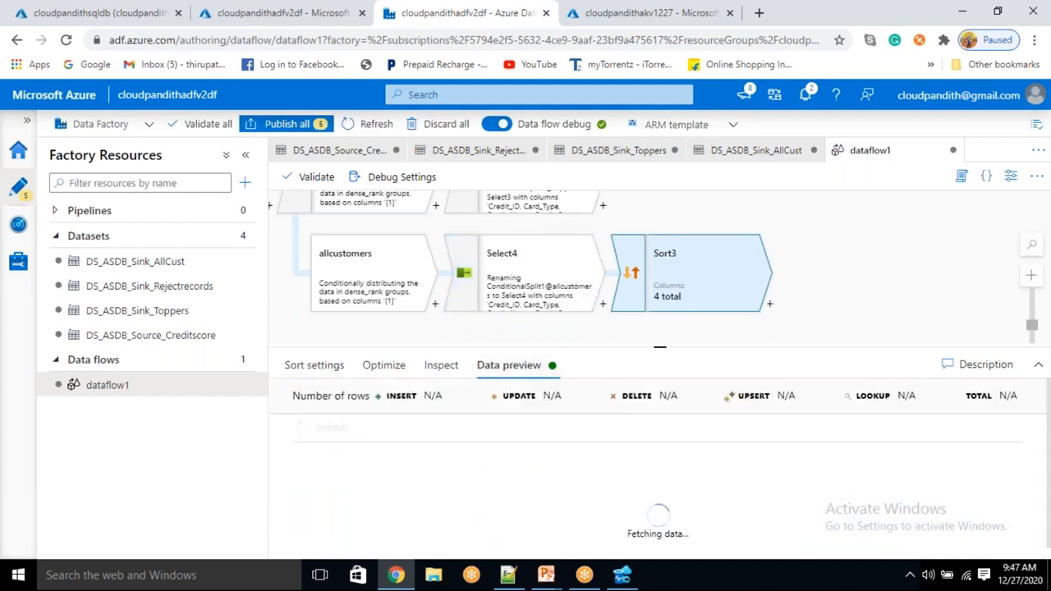
# Examine the output schema columns of the toppers stream's Select transformation
pyautogui.click(565, 223)
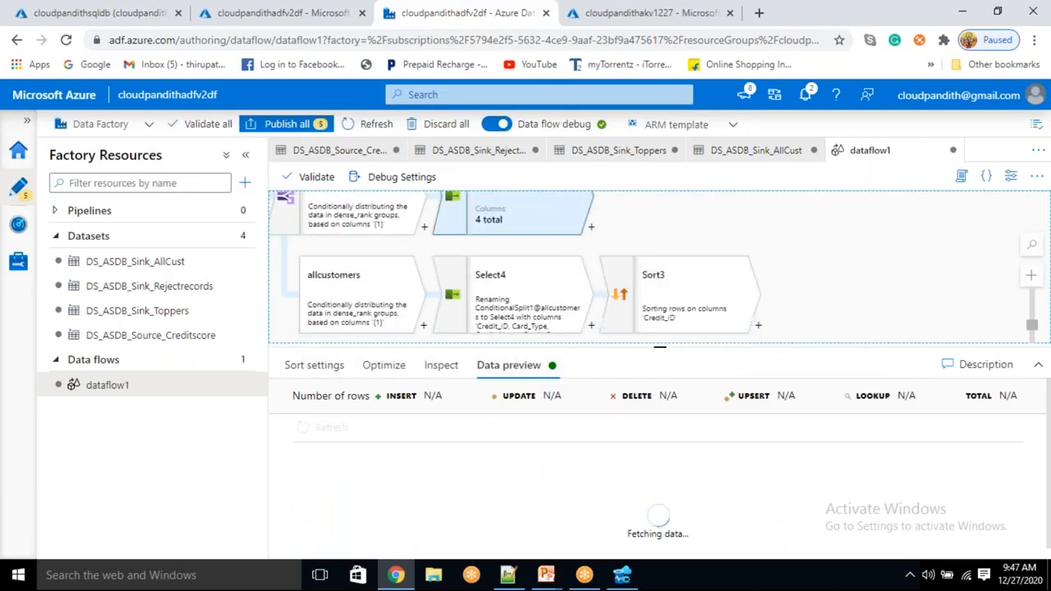
pyautogui.scroll(-3, 365, 491)
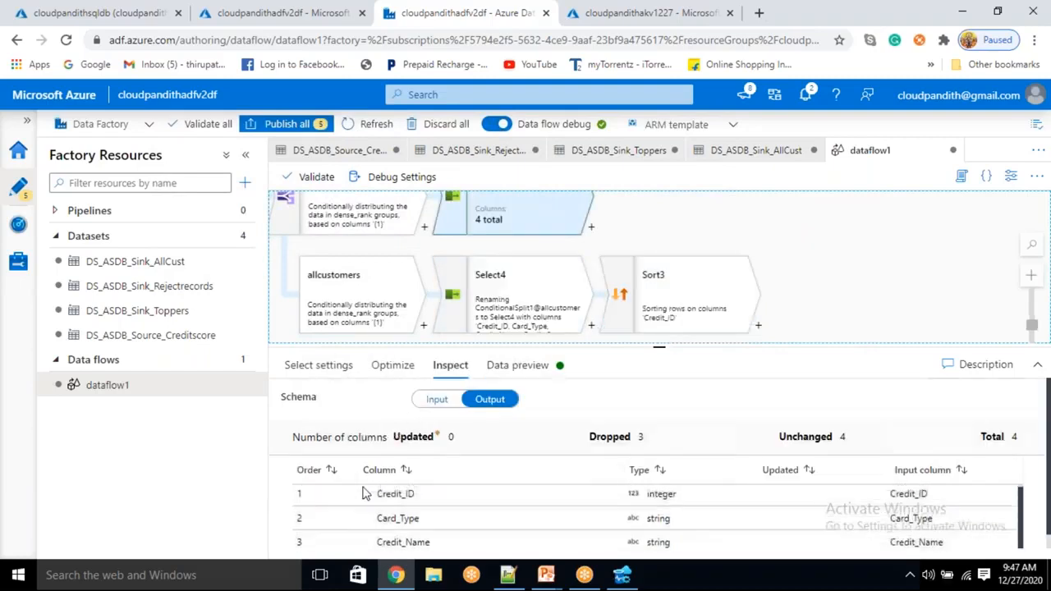
pyautogui.click(1037, 365)
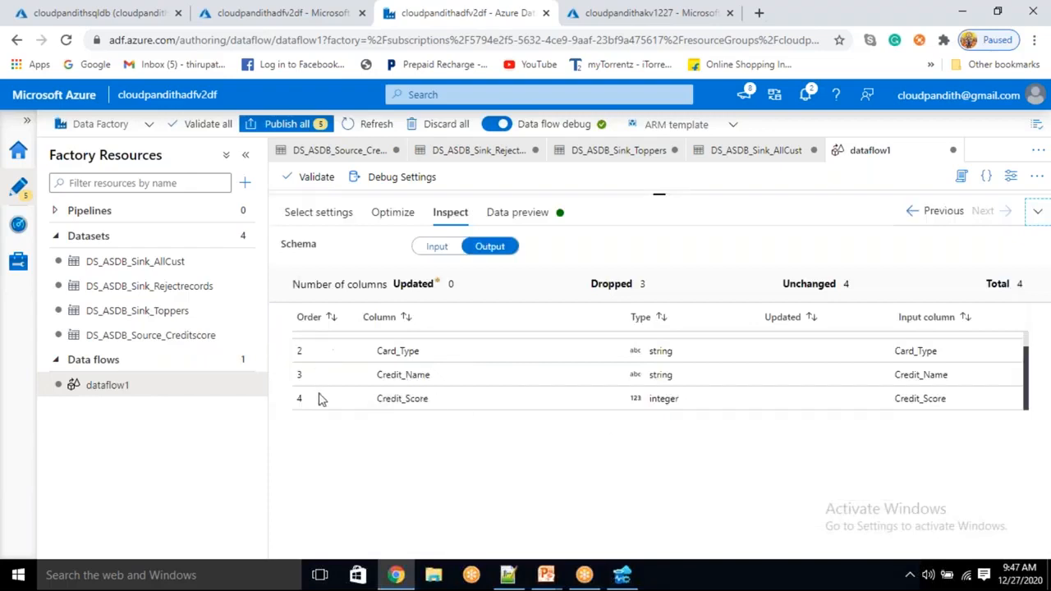
pyautogui.scroll(1, 320, 397)
pyautogui.scroll(-1, 322, 397)
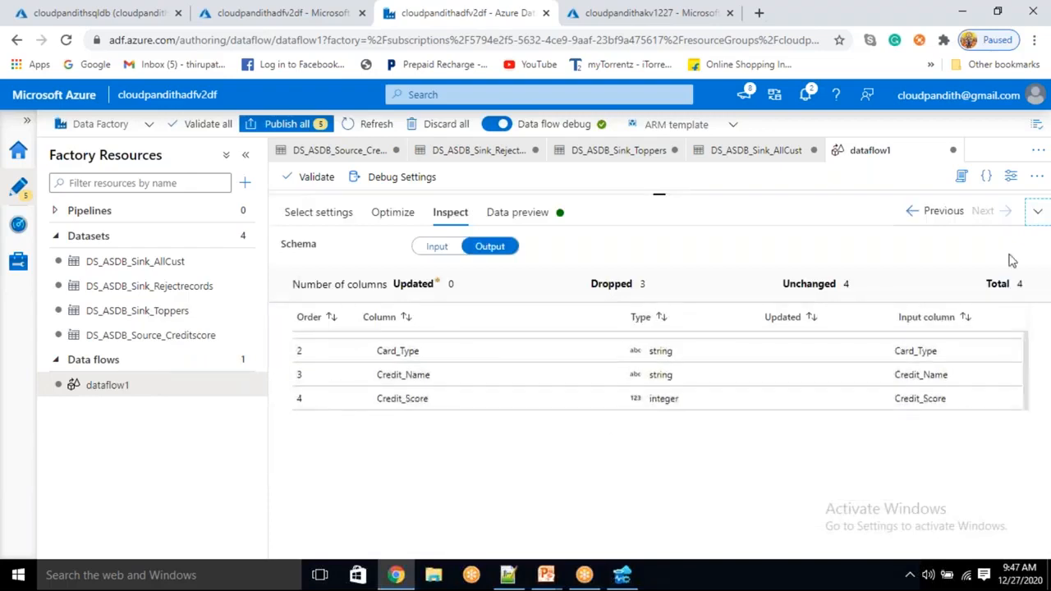
pyautogui.click(1038, 211)
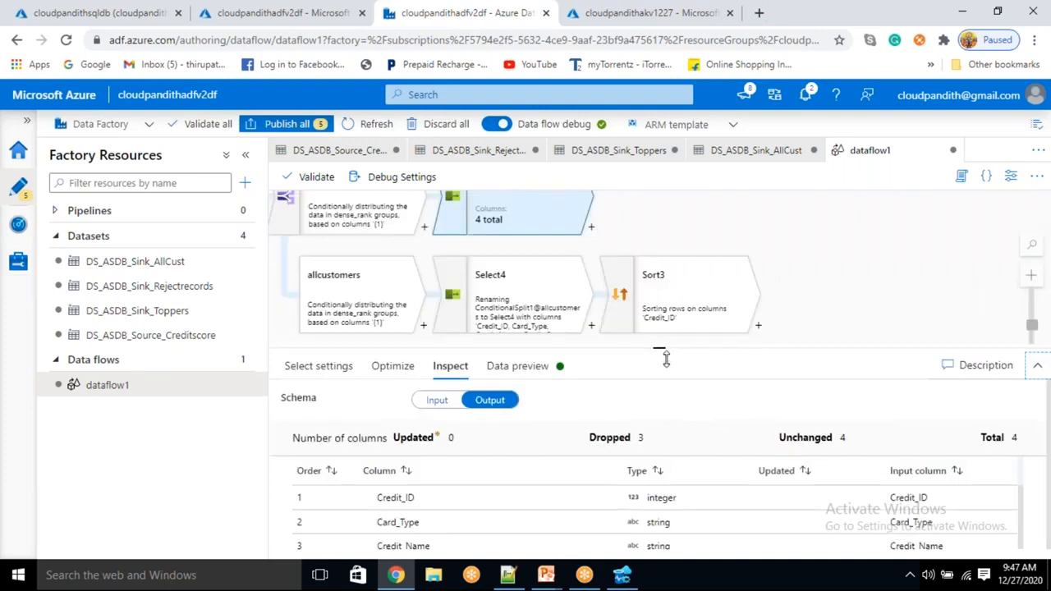
# Add a Sort transformation on Credit_ID after the toppers stream's Select transformation
pyautogui.moveTo(663, 348); pyautogui.dragTo(660, 369)
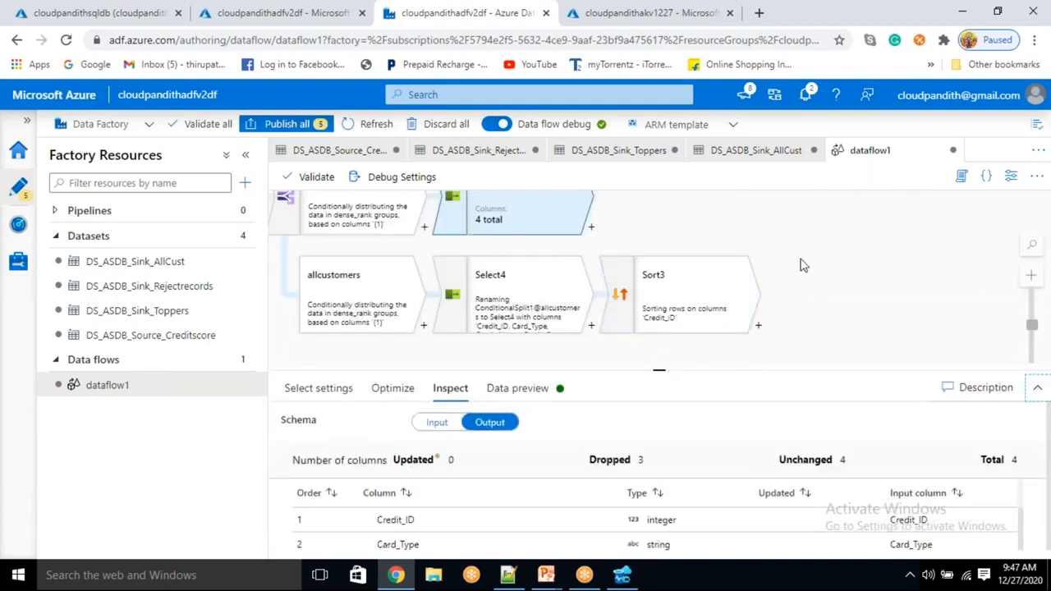
pyautogui.moveTo(801, 260); pyautogui.dragTo(799, 274)
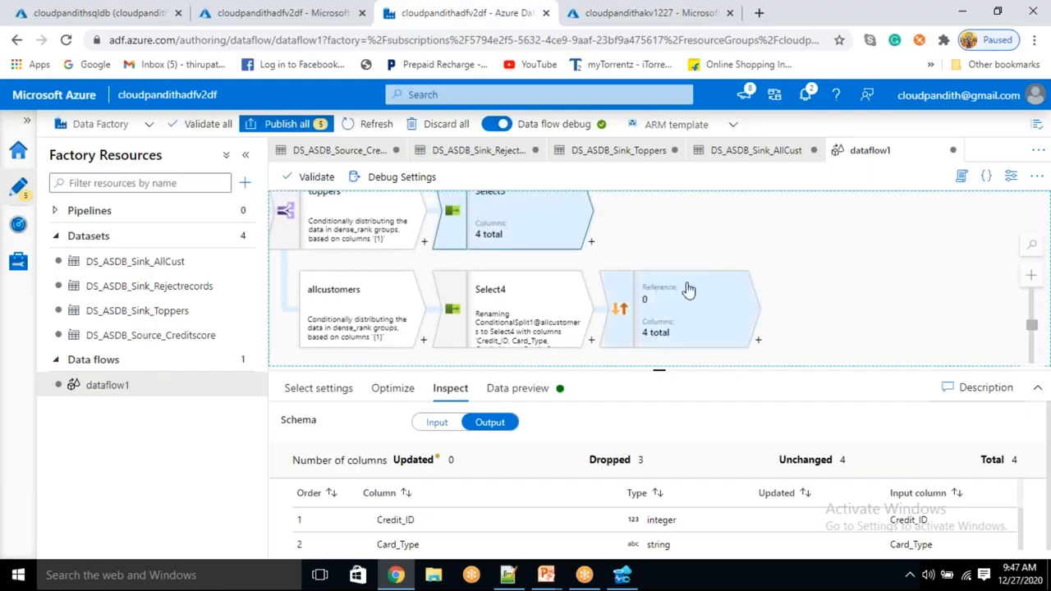
pyautogui.click(591, 244)
pyautogui.scroll(-6, 662, 394)
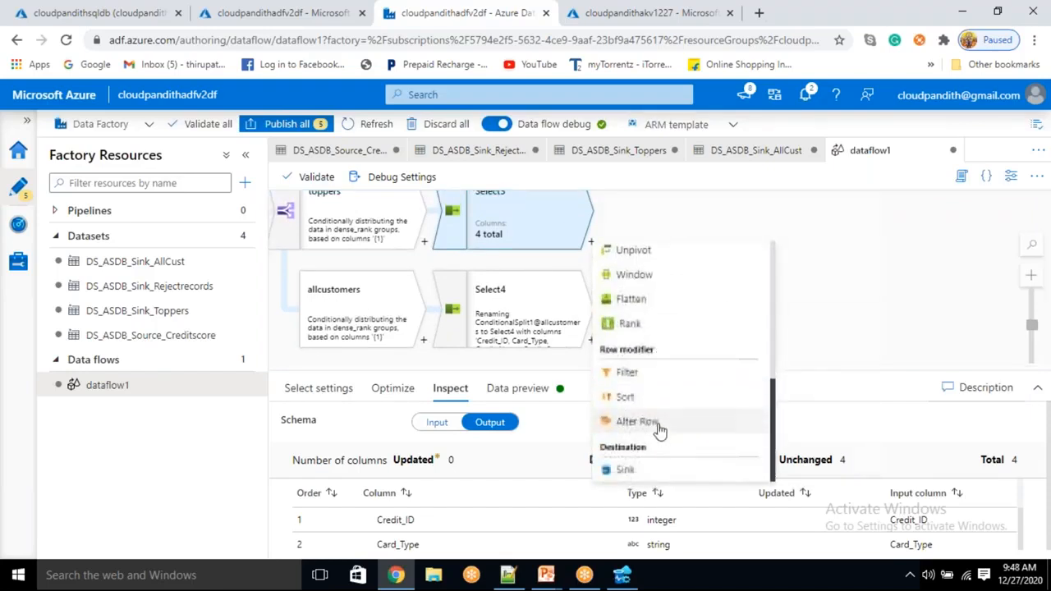
pyautogui.click(649, 400)
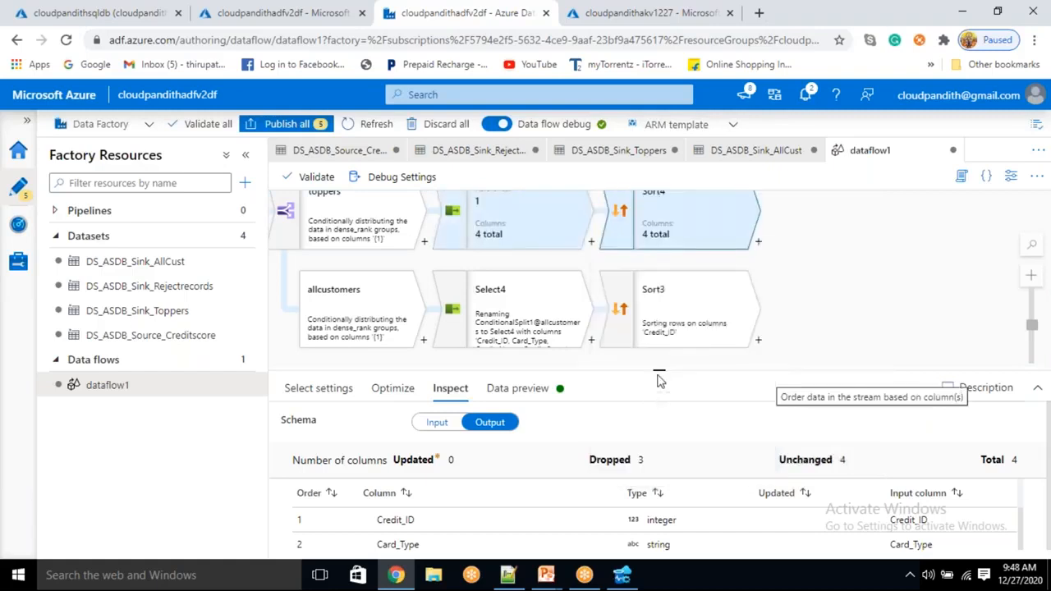
pyautogui.moveTo(659, 369); pyautogui.dragTo(657, 296)
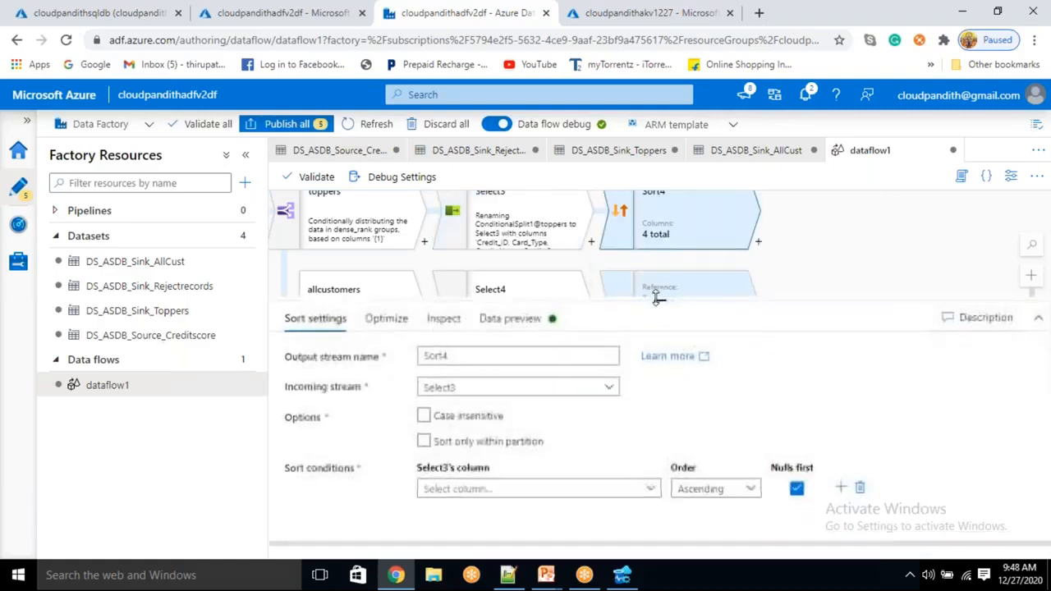
pyautogui.click(564, 487)
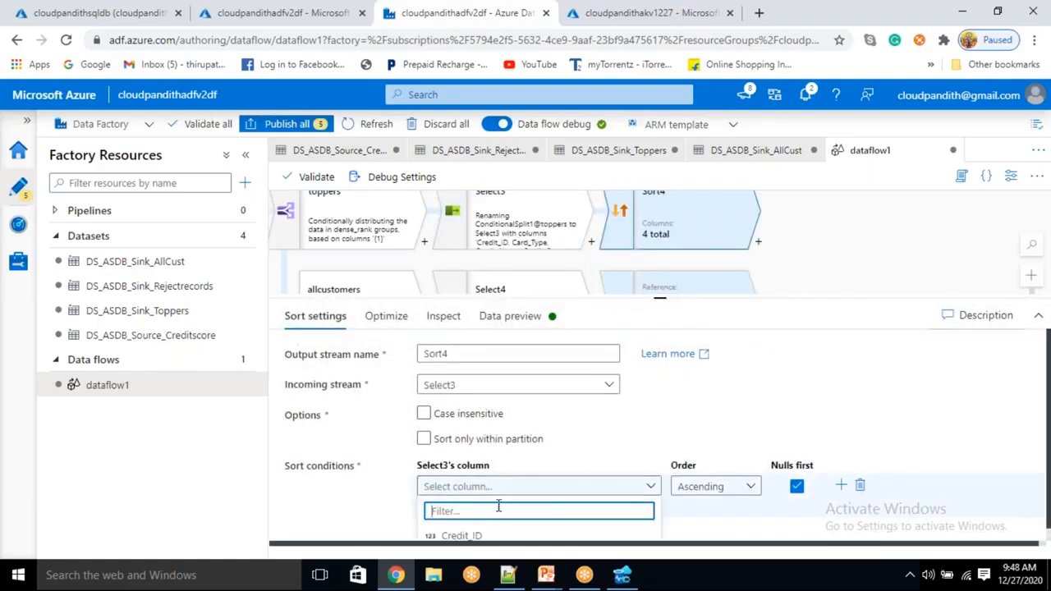
pyautogui.click(476, 532)
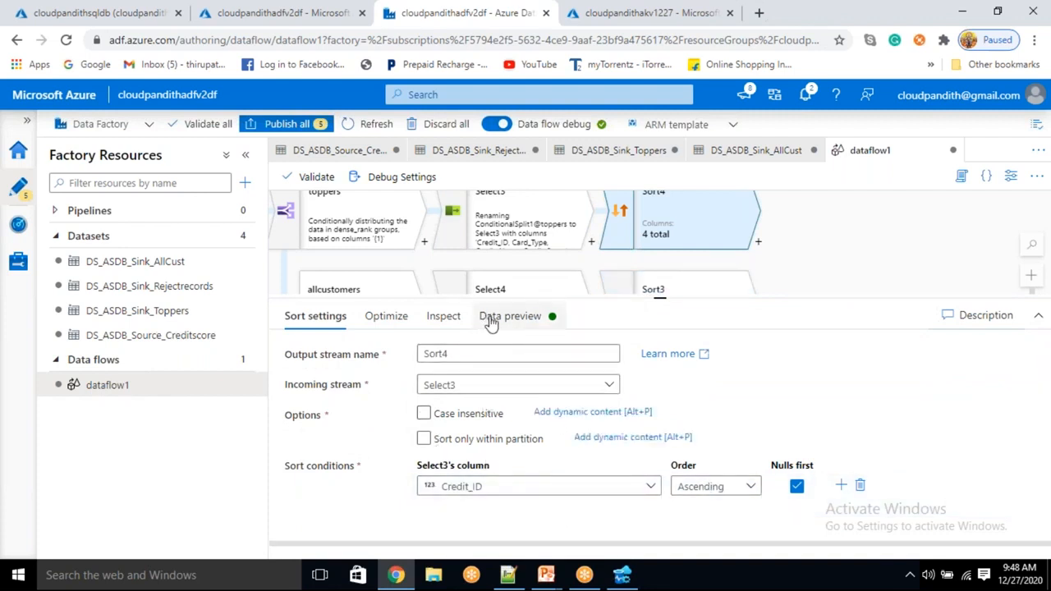
# Check the allcustomers Sort's data preview and set that Sort's partition option to Single partition
pyautogui.moveTo(782, 257); pyautogui.dragTo(782, 227)
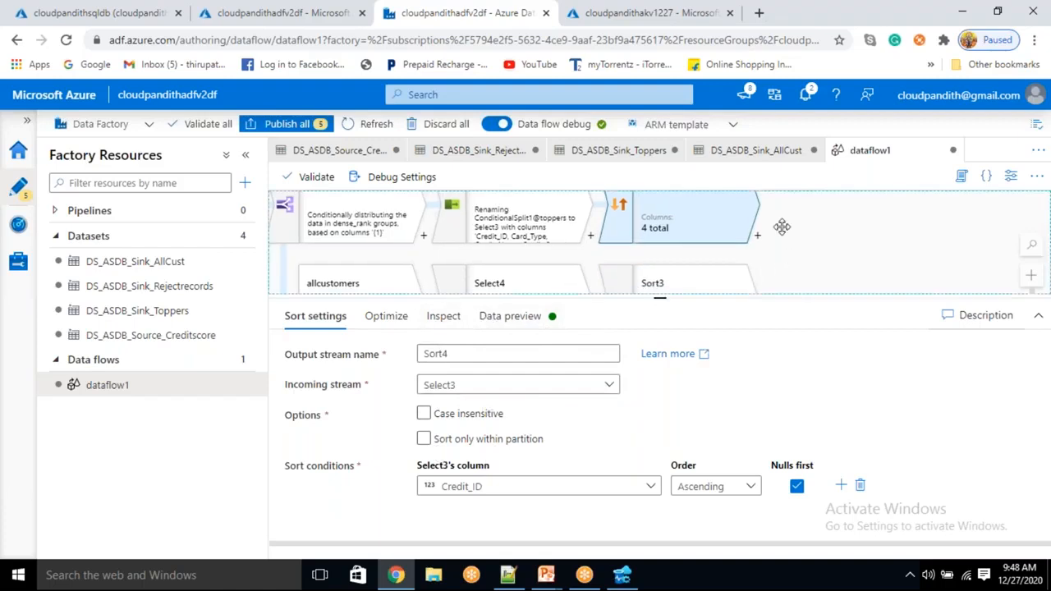
pyautogui.click(509, 315)
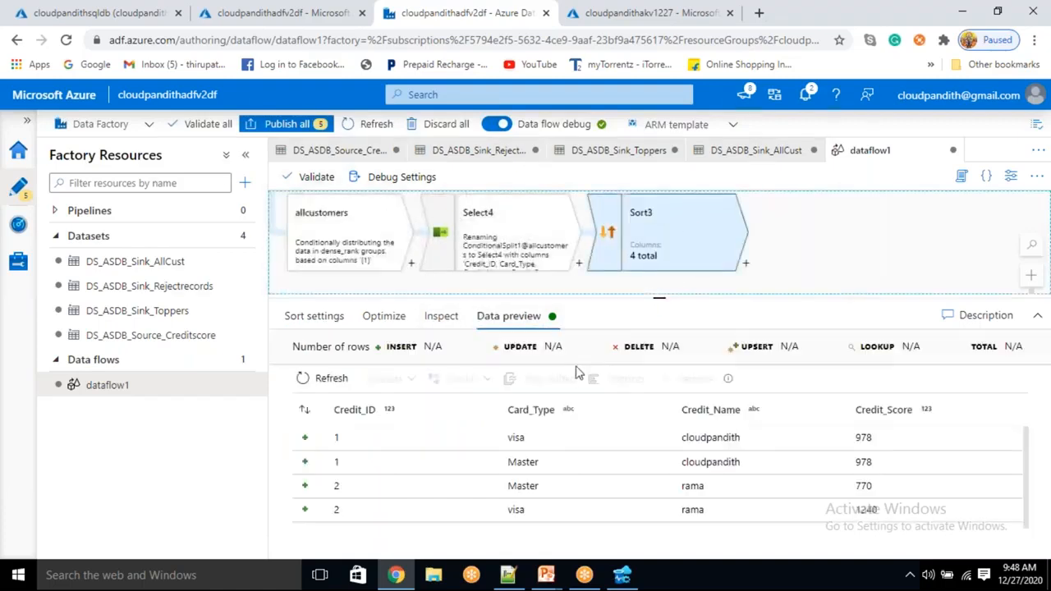
pyautogui.click(383, 315)
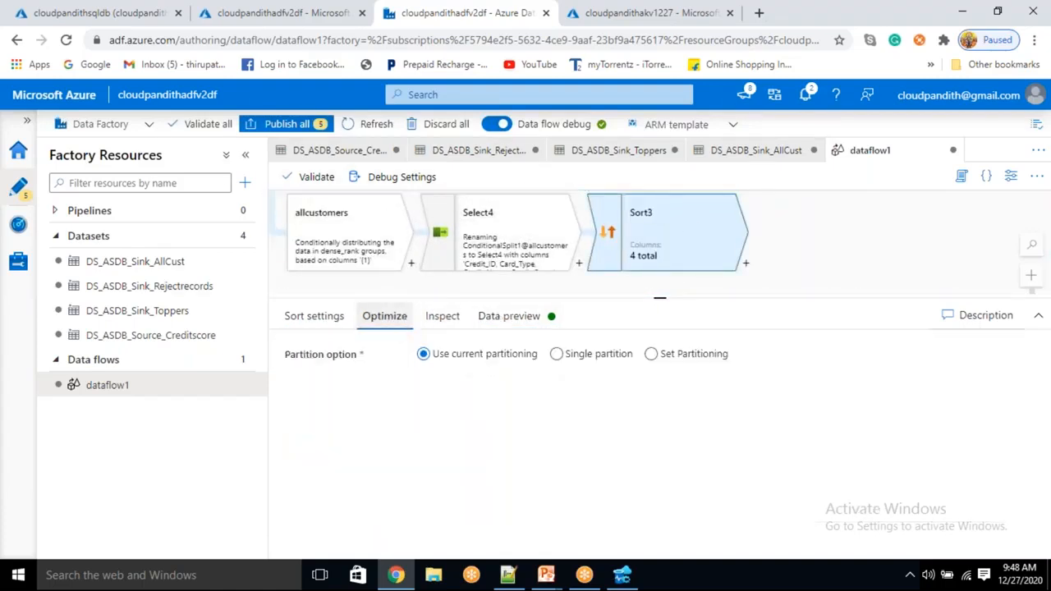
pyautogui.click(557, 358)
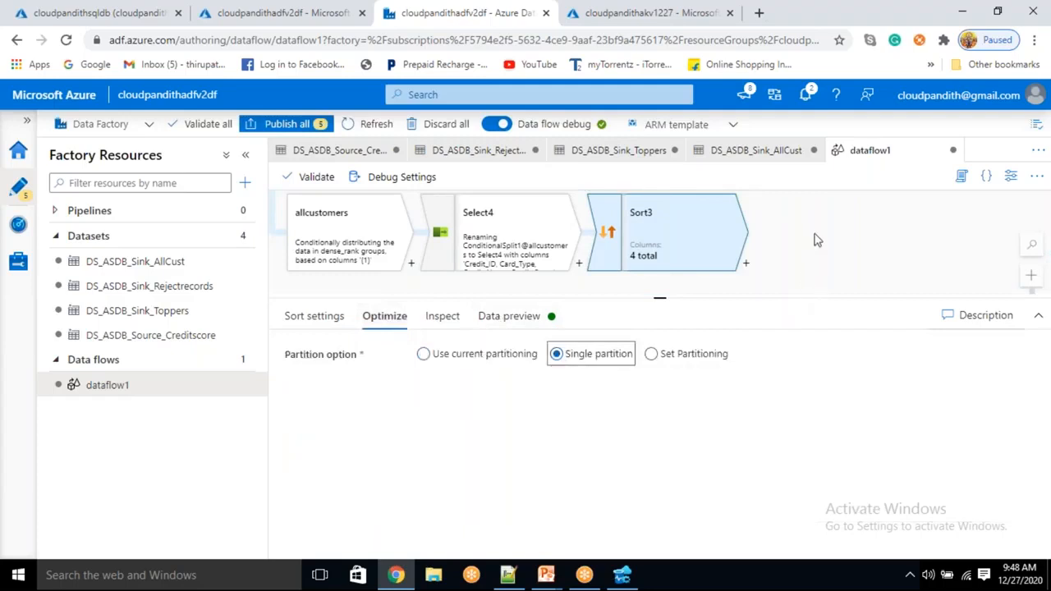
# Set the partition option of the toppers stream's Sort transformation to Single partition
pyautogui.scroll(2, 817, 241)
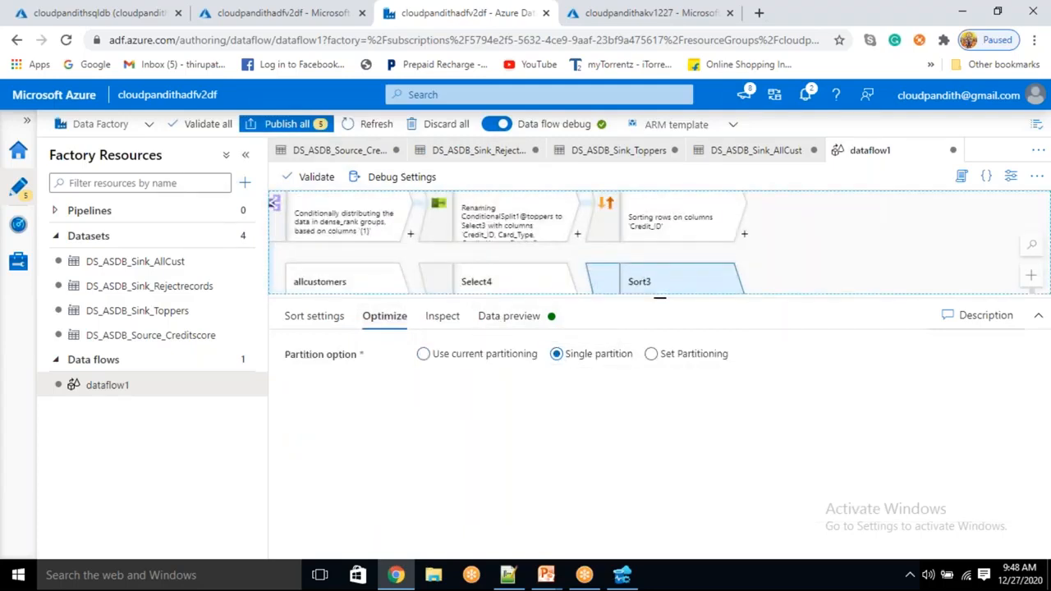
pyautogui.click(686, 220)
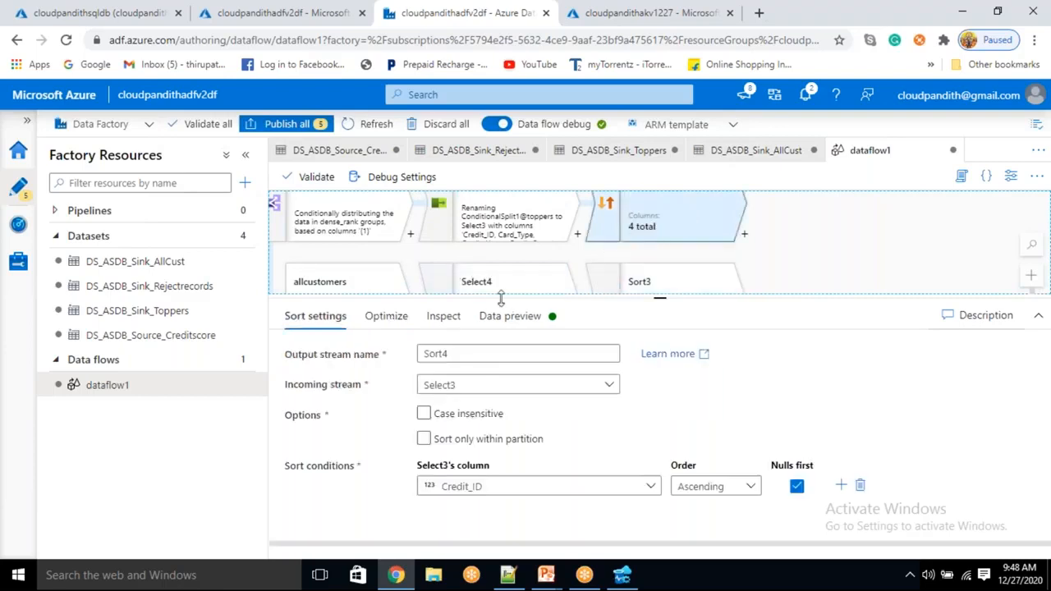
pyautogui.click(385, 317)
pyautogui.click(556, 356)
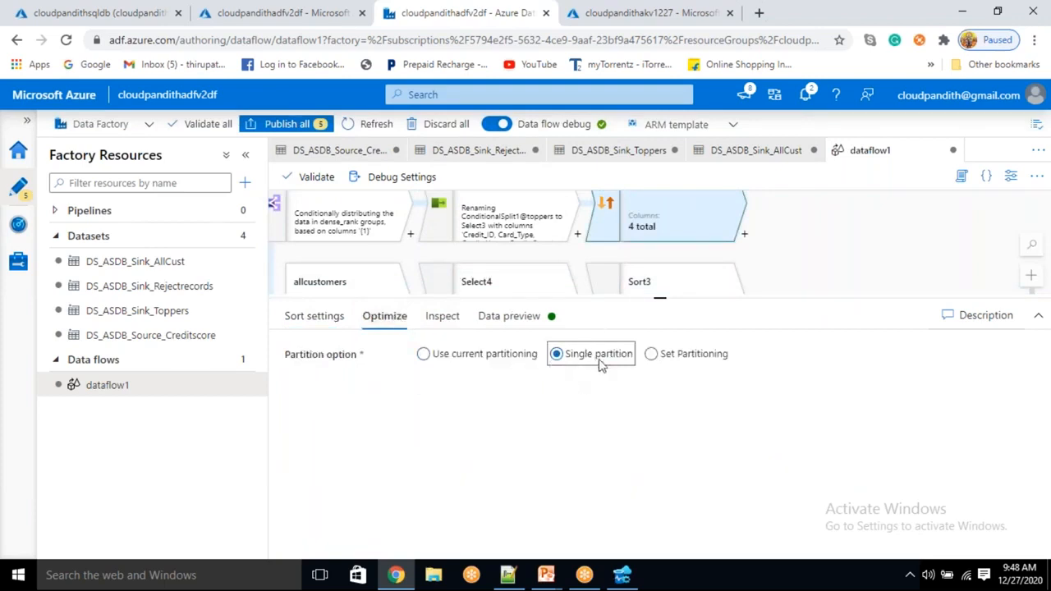
# Load the data preview of the toppers stream's Sort transformation
pyautogui.click(540, 327)
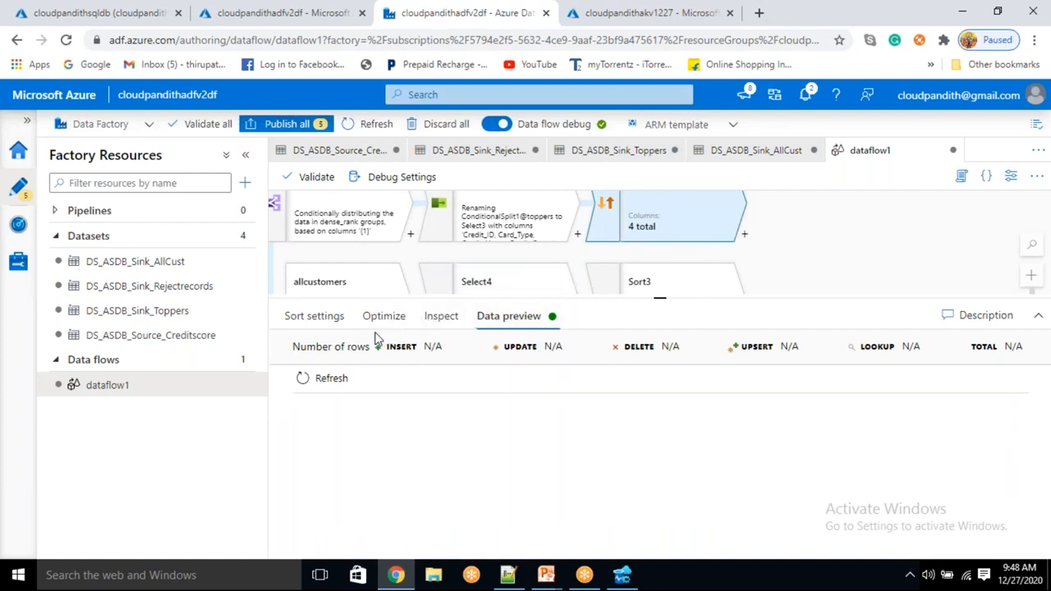
pyautogui.moveTo(793, 221); pyautogui.dragTo(780, 259)
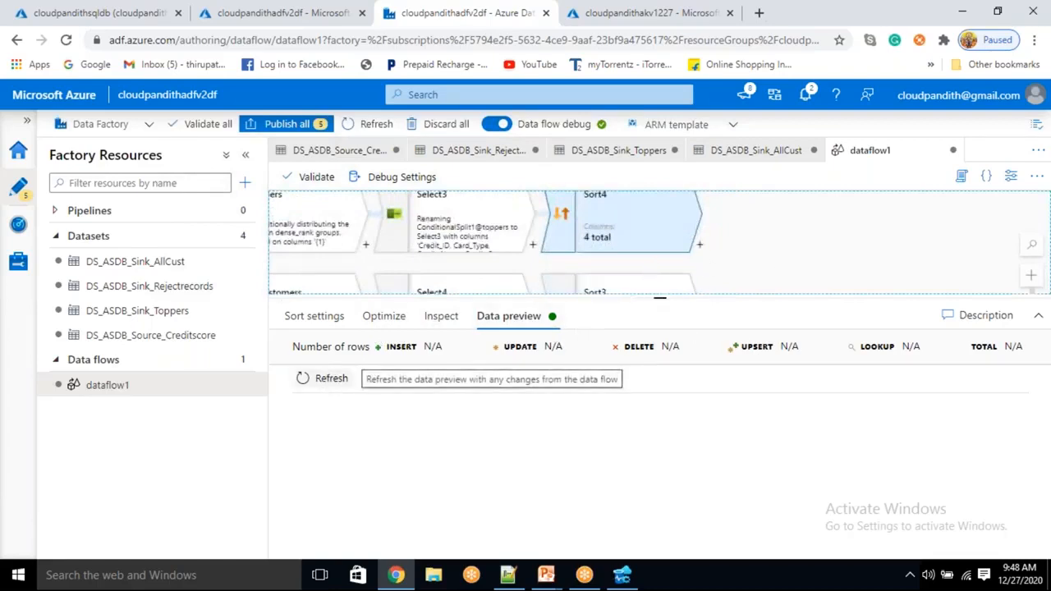
pyautogui.click(302, 378)
# Verify the partition option of the Sort transformations on both the allcustomers and toppers streams
pyautogui.click(645, 284)
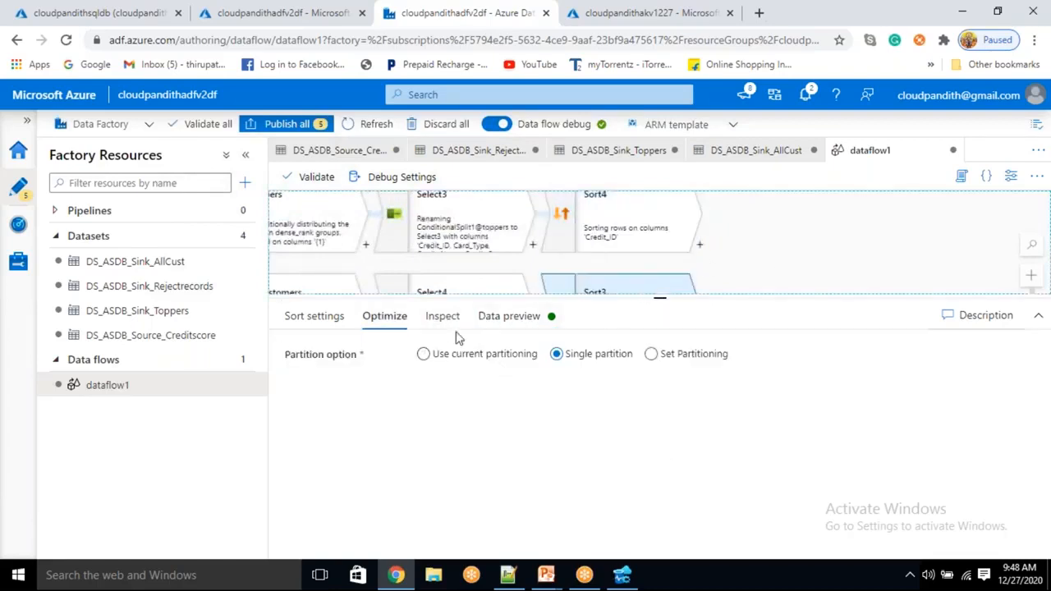
pyautogui.click(564, 219)
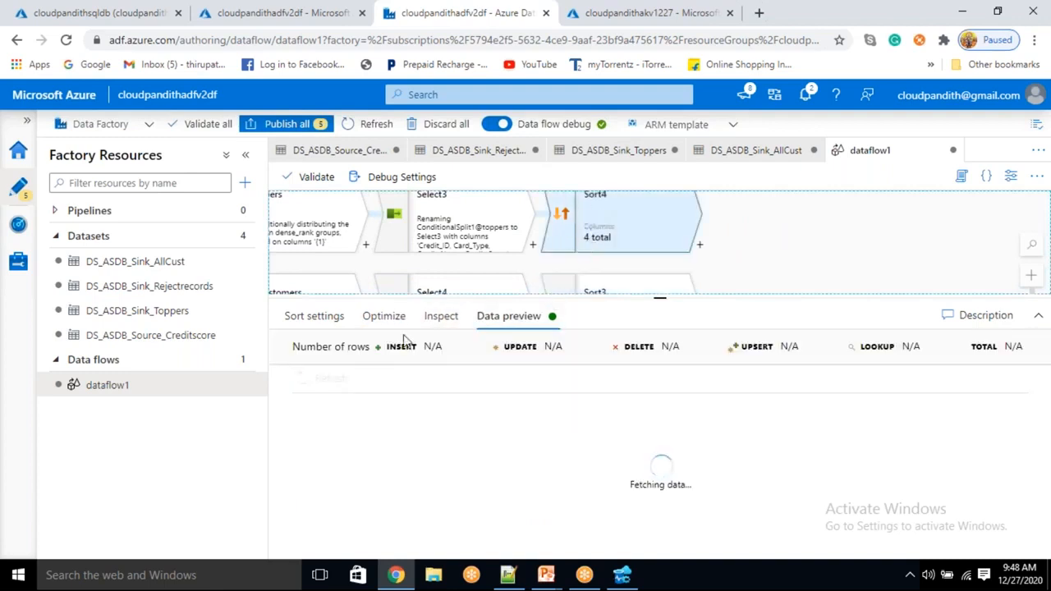
pyautogui.click(384, 317)
pyautogui.moveTo(714, 240); pyautogui.dragTo(688, 217)
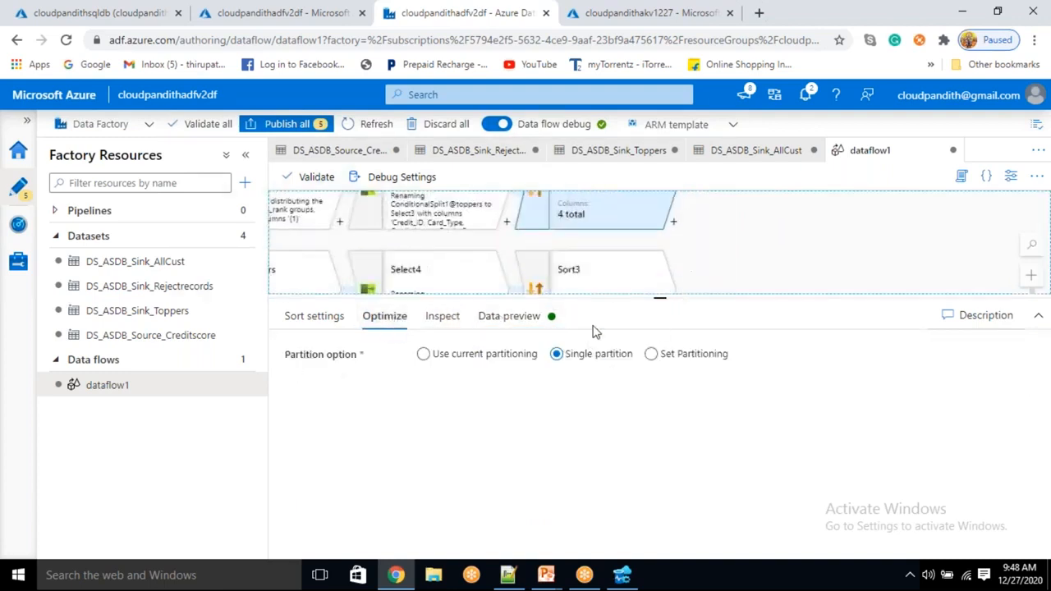
# Examine the sorted rows in the data preview of the allcustomers stream's Sort transformation
pyautogui.click(605, 271)
pyautogui.click(509, 317)
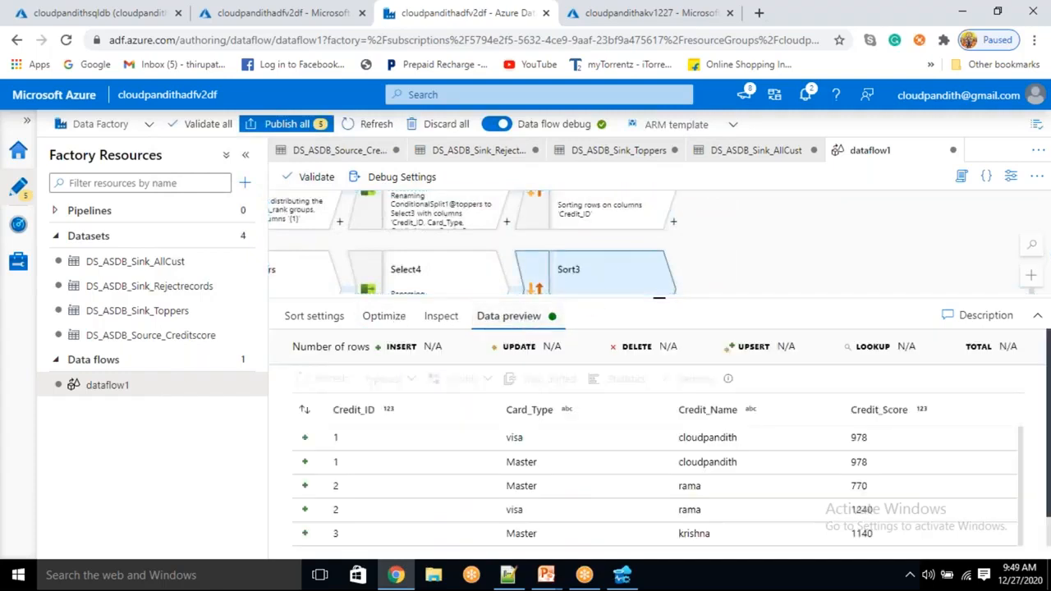
pyautogui.scroll(-3, 394, 487)
pyautogui.scroll(1, 392, 491)
pyautogui.scroll(-3, 392, 491)
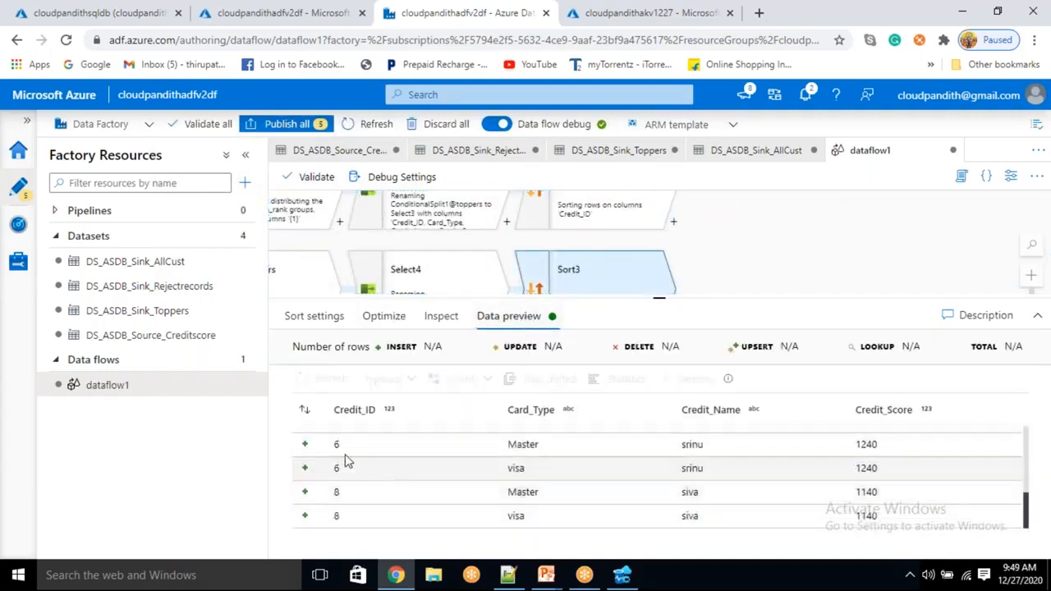
pyautogui.scroll(3, 345, 466)
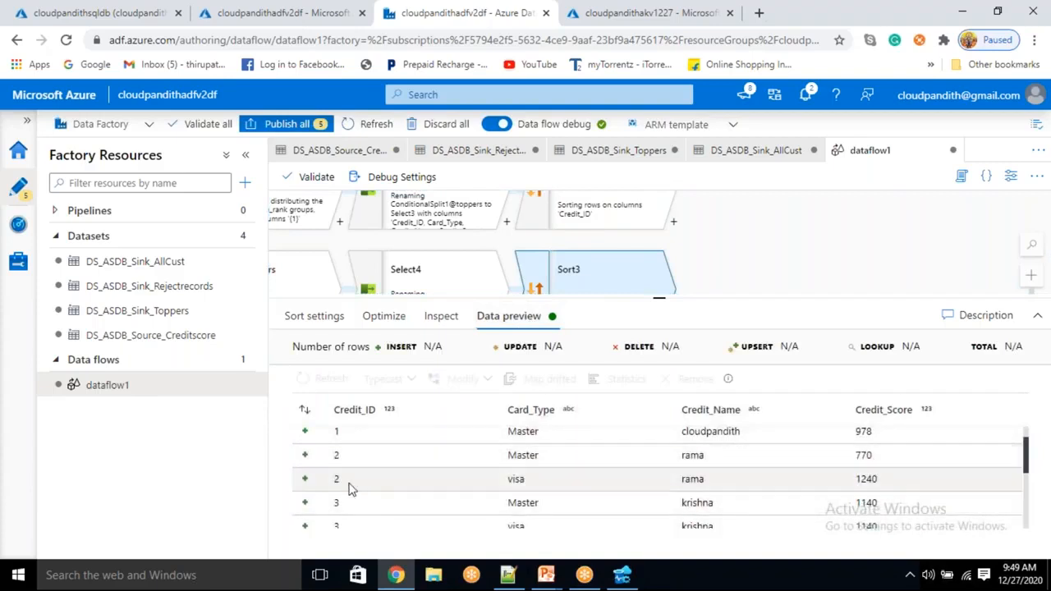
pyautogui.scroll(-2, 351, 489)
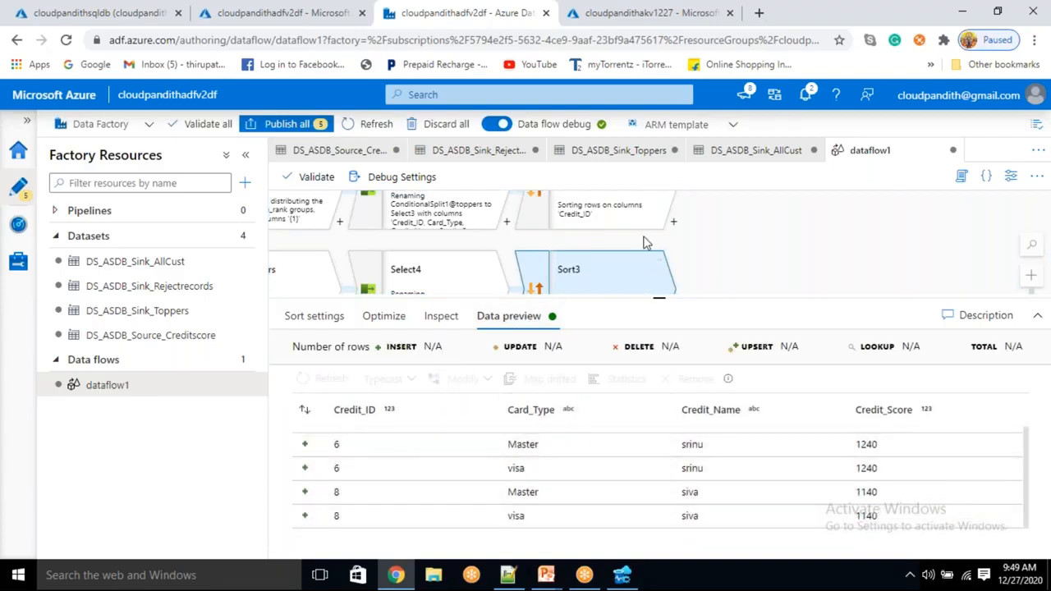
# Load the toppers stream's Sort data preview and check the Credit_ID order of its rows
pyautogui.click(622, 216)
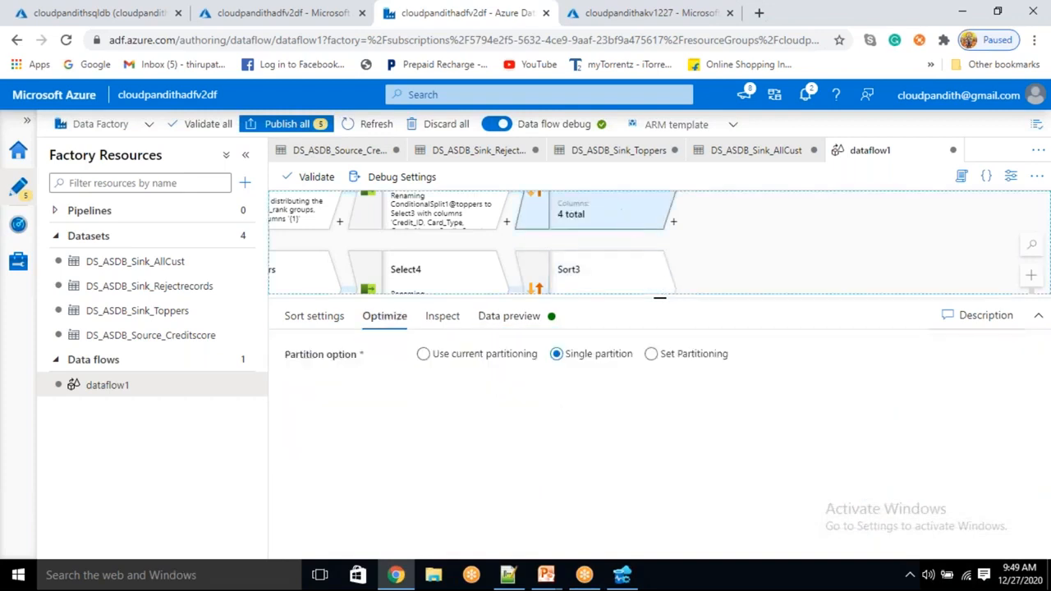
pyautogui.click(526, 318)
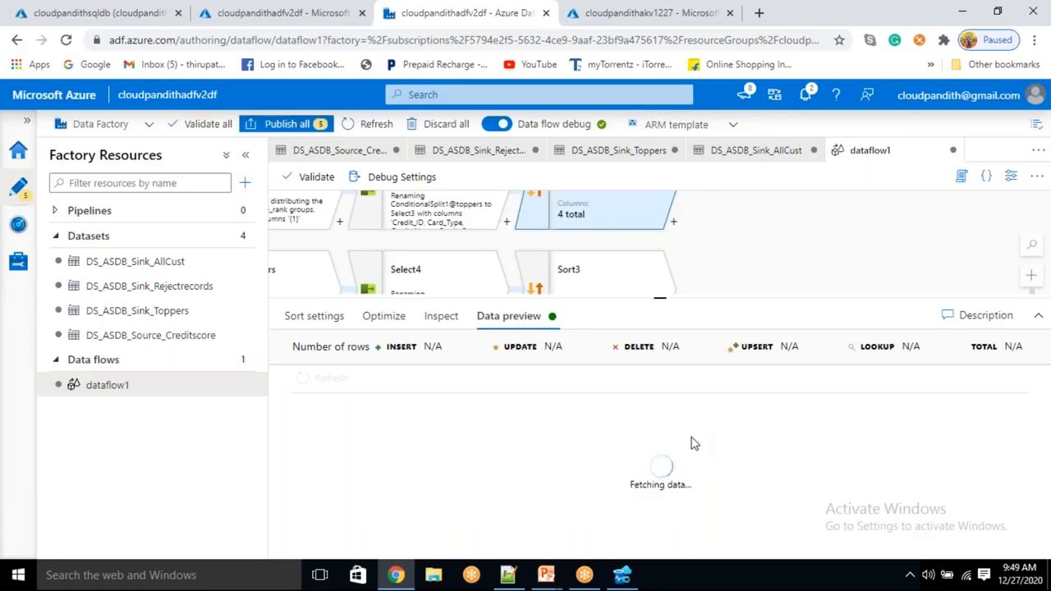
pyautogui.moveTo(659, 299); pyautogui.dragTo(687, 342)
pyautogui.moveTo(774, 302); pyautogui.dragTo(724, 312)
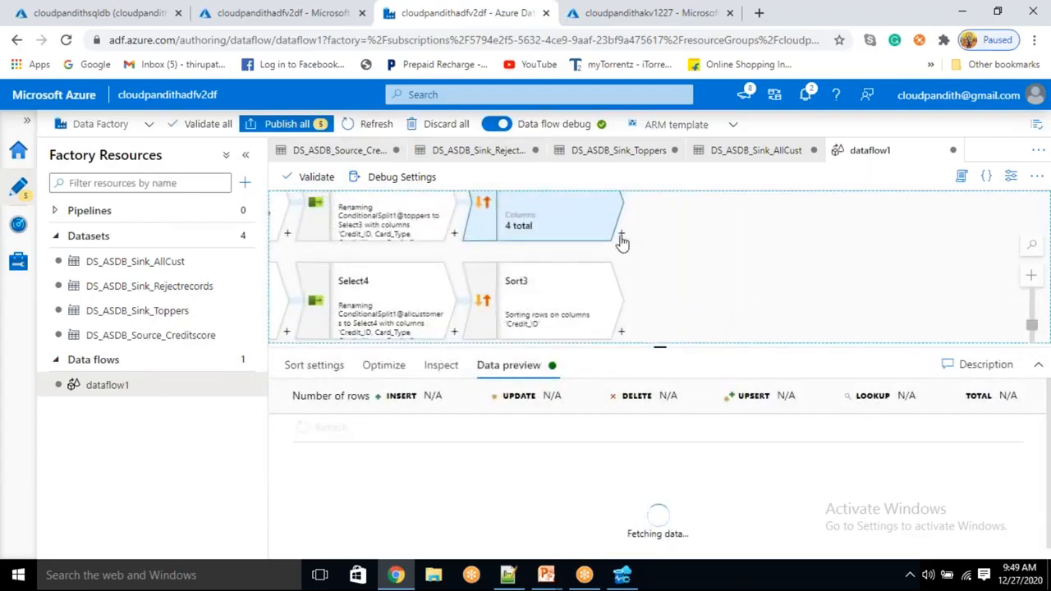
pyautogui.click(769, 23)
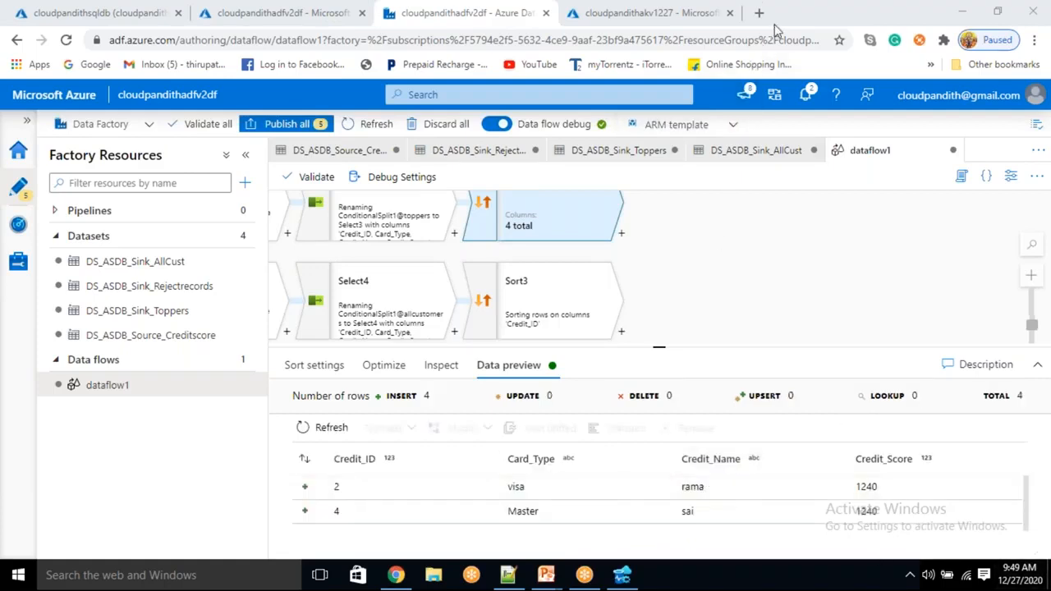
pyautogui.scroll(-2, 369, 500)
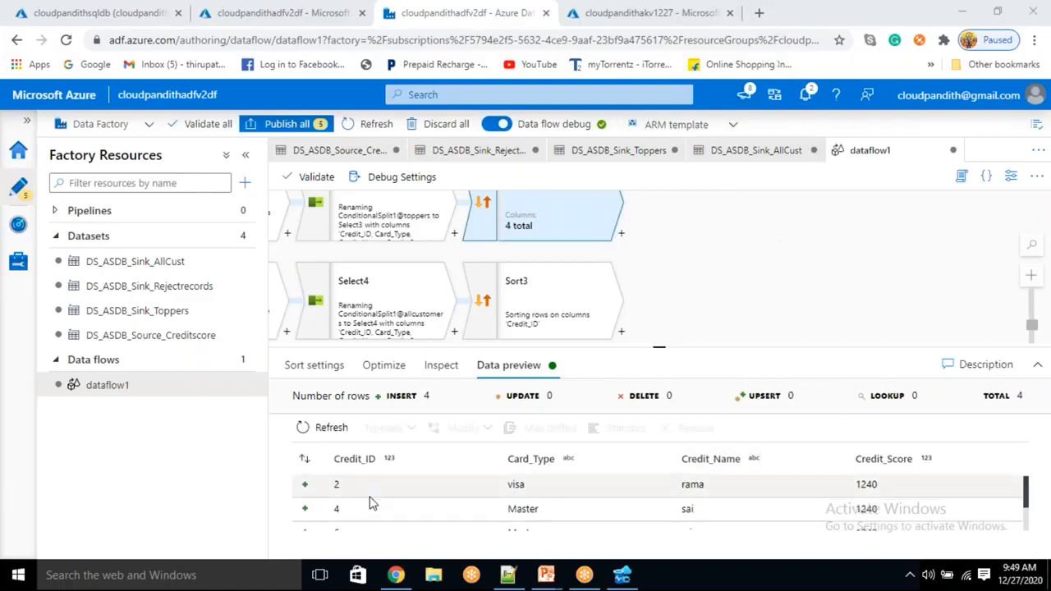
pyautogui.scroll(2, 357, 517)
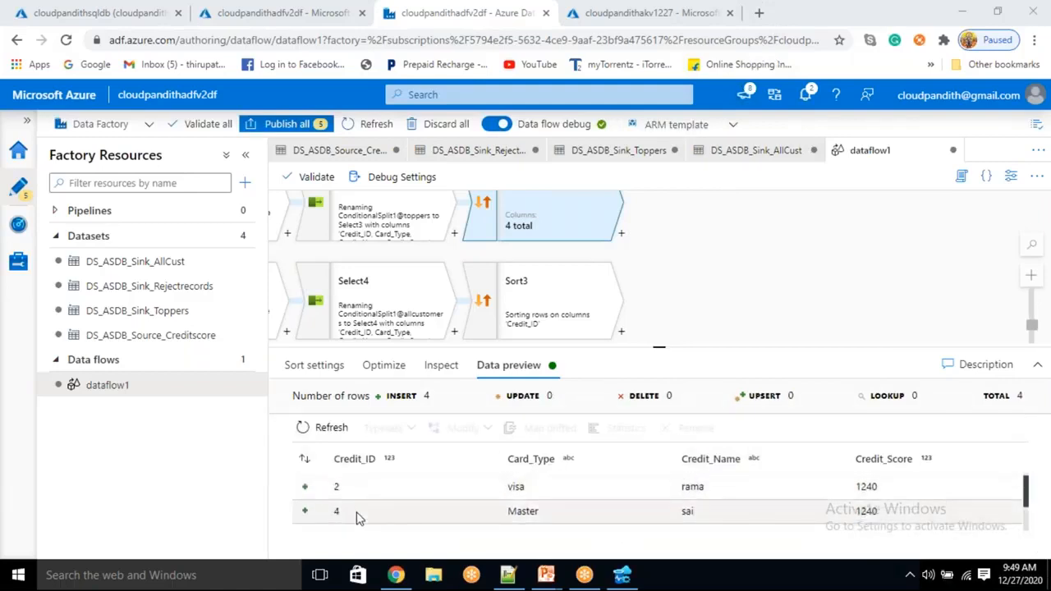
pyautogui.scroll(-2, 357, 518)
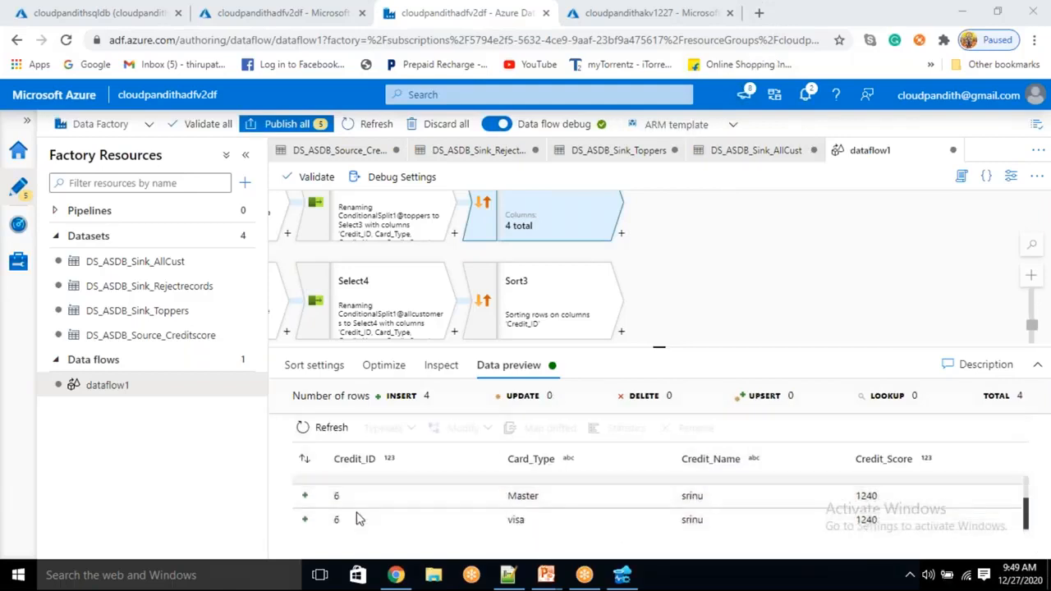
# Add a sink after the toppers stream's Sort, using dataset DS_ASDB_Sink_Toppers with the Recreate table action
pyautogui.click(621, 234)
pyautogui.scroll(-5, 669, 439)
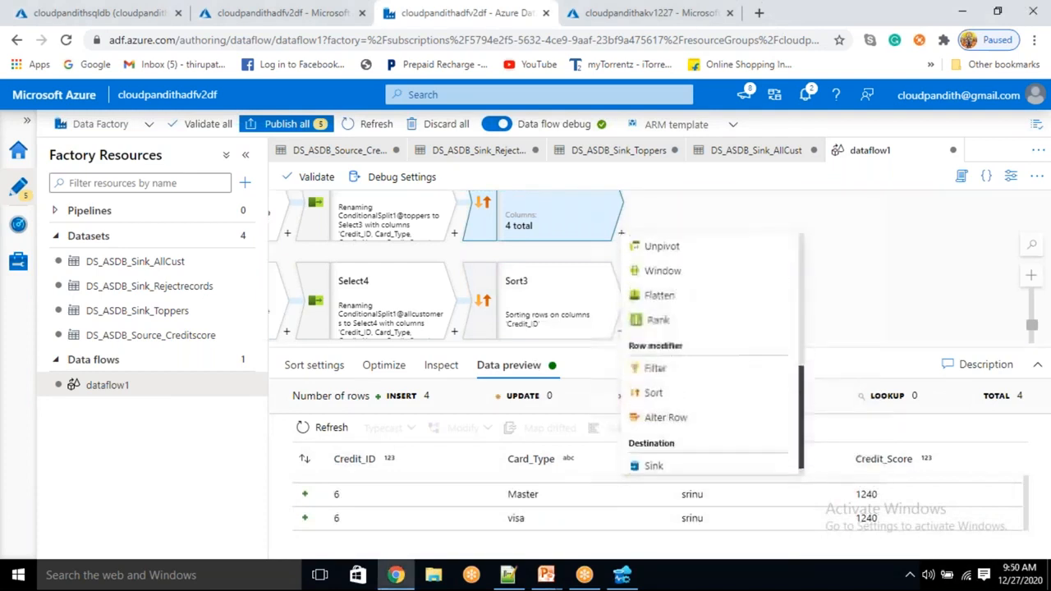
pyautogui.scroll(-1, 669, 444)
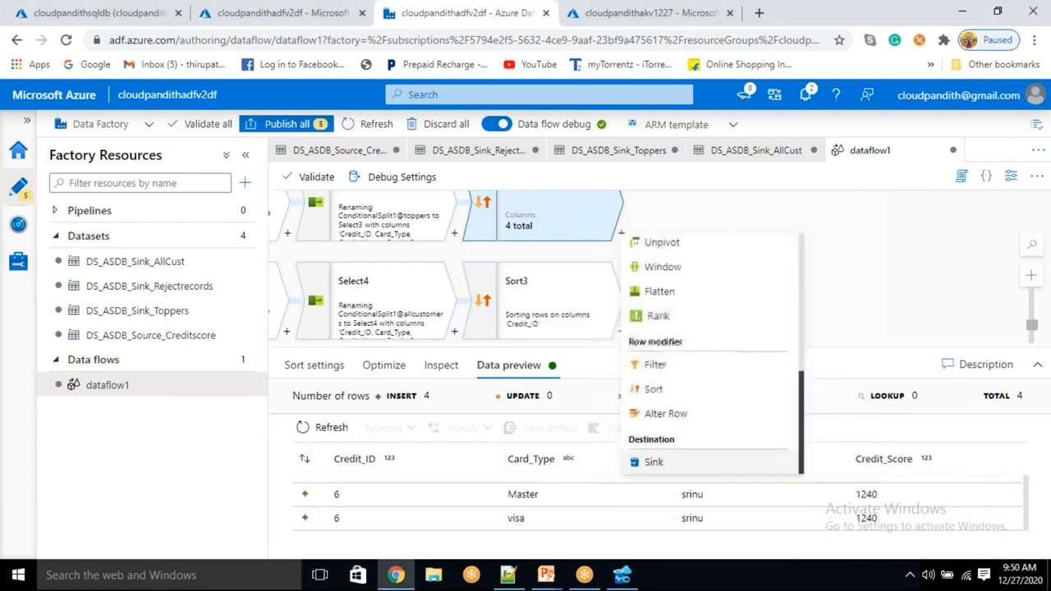
pyautogui.click(659, 464)
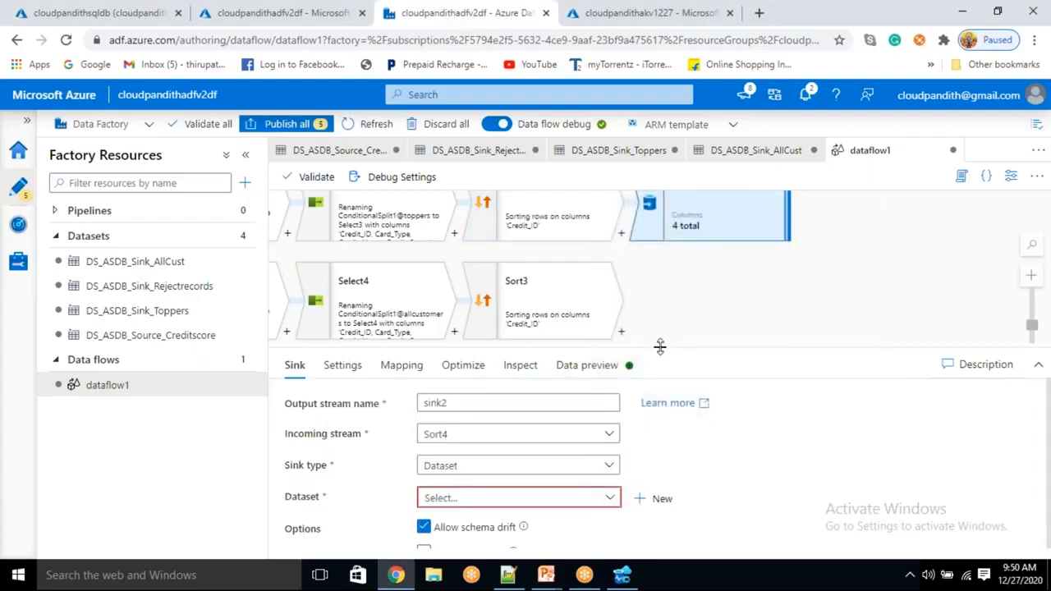
pyautogui.moveTo(659, 347); pyautogui.dragTo(678, 272)
pyautogui.click(549, 423)
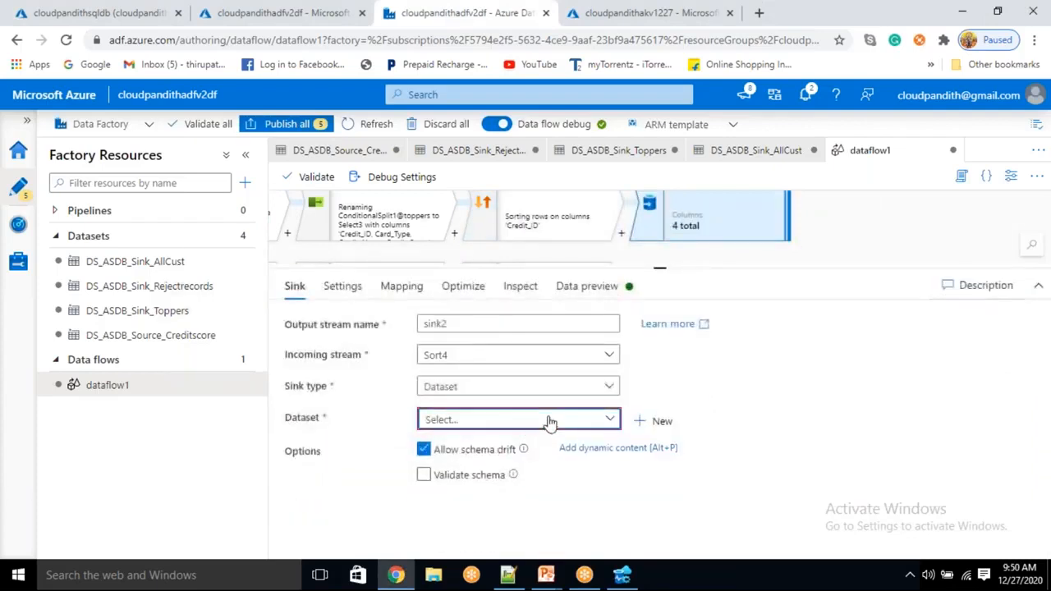
pyautogui.scroll(-1, 534, 520)
pyautogui.click(534, 514)
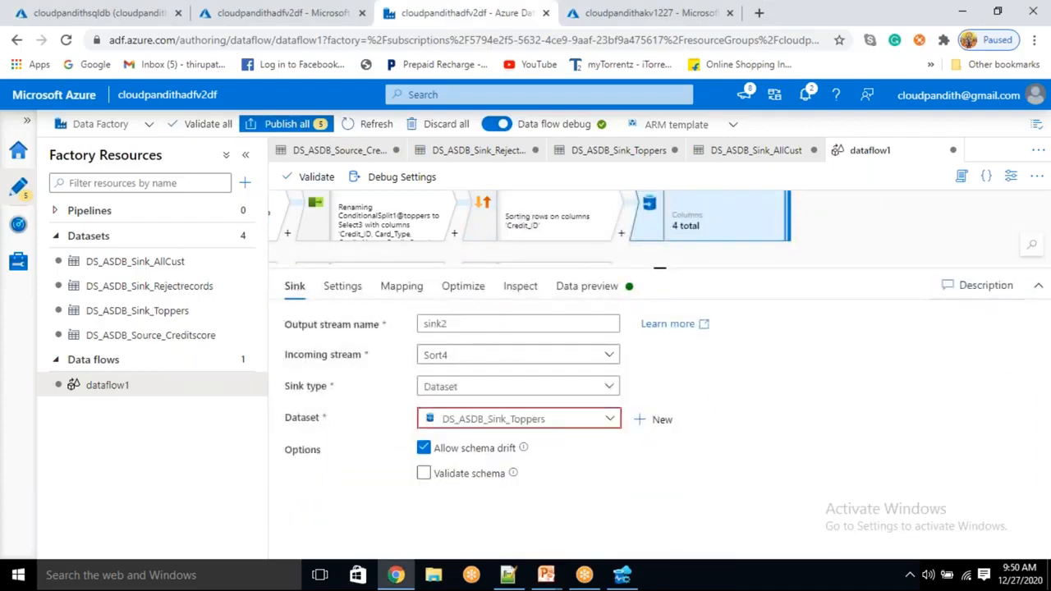
pyautogui.click(341, 287)
pyautogui.click(477, 426)
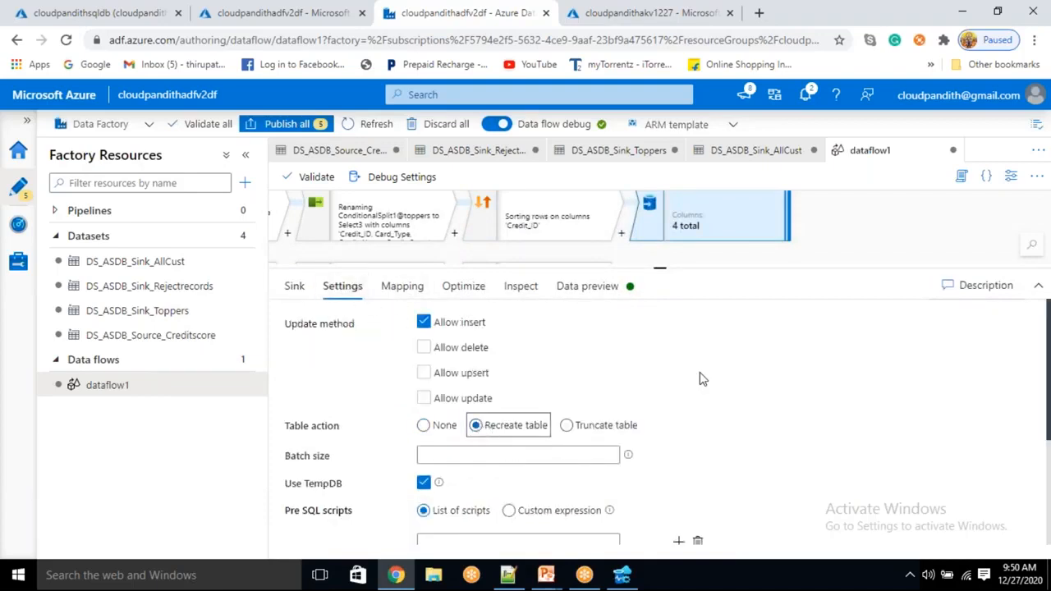
# Add a sink after the allcustomers stream's Sort, using dataset DS_ASDB_Sink_AllCust with the Recreate table action
pyautogui.moveTo(846, 242); pyautogui.dragTo(836, 198)
pyautogui.moveTo(785, 227); pyautogui.dragTo(780, 186)
pyautogui.click(611, 240)
pyautogui.click(613, 243)
pyautogui.scroll(-3, 681, 467)
pyautogui.scroll(-3, 673, 469)
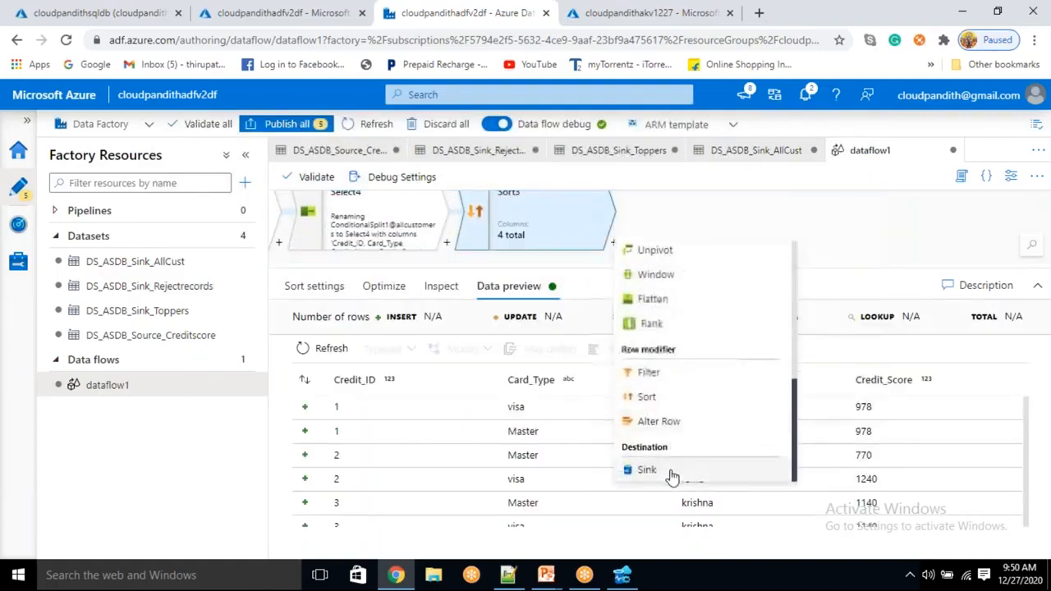
pyautogui.click(669, 473)
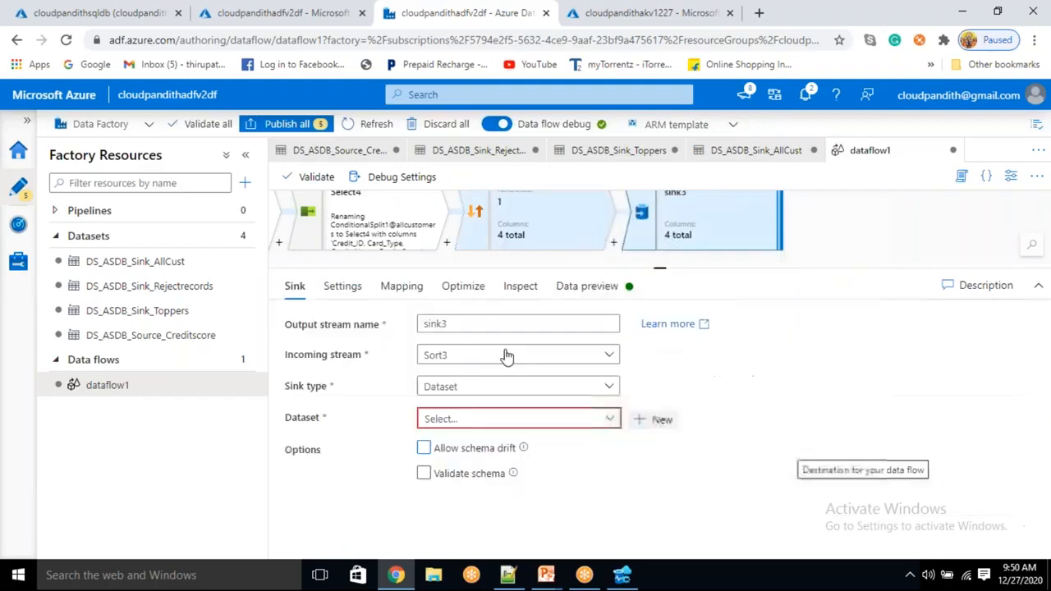
pyautogui.click(479, 418)
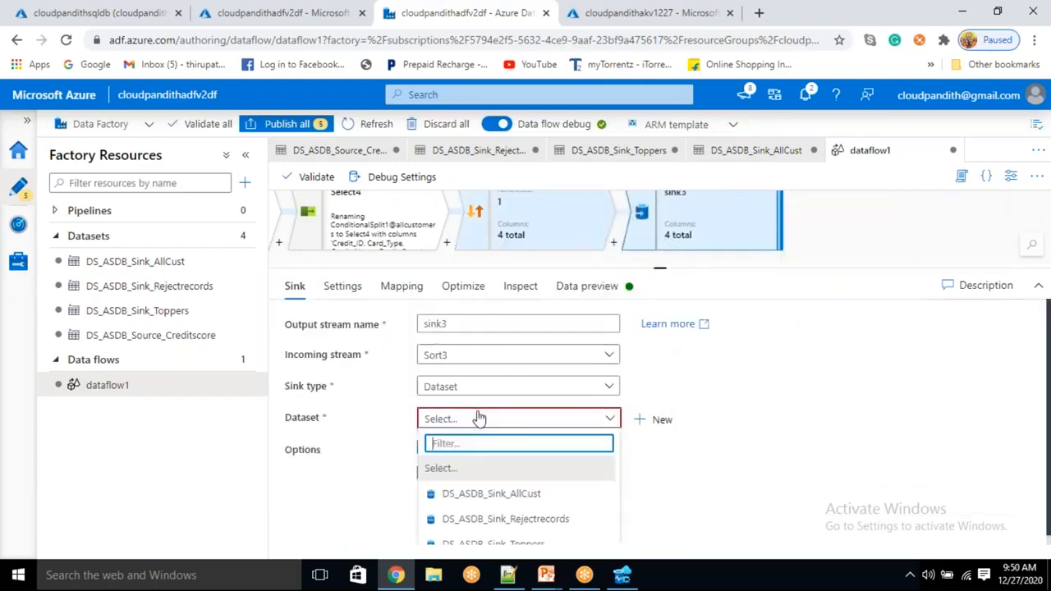
pyautogui.click(531, 495)
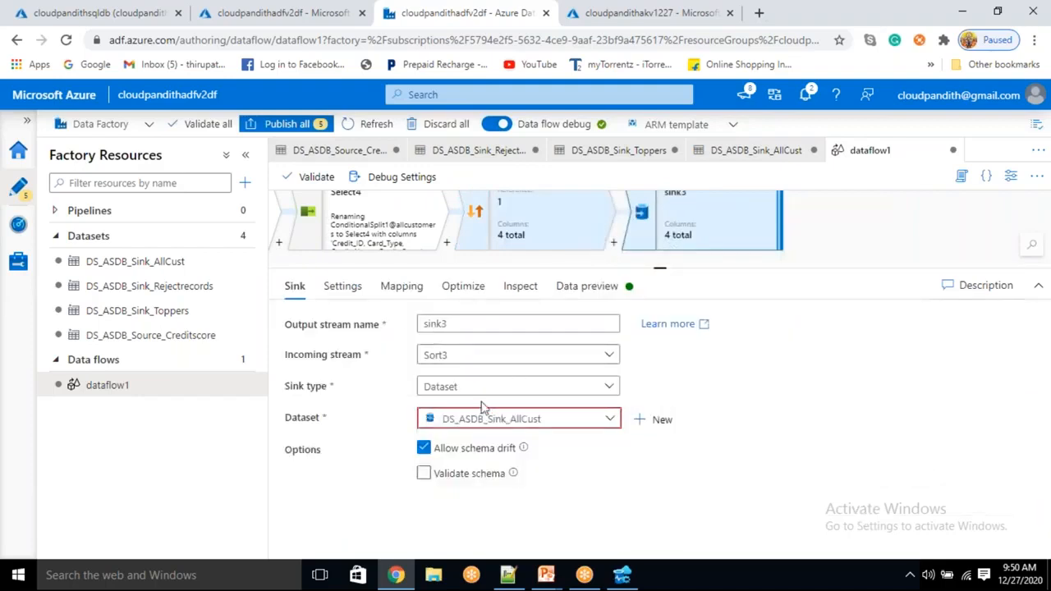
pyautogui.click(342, 287)
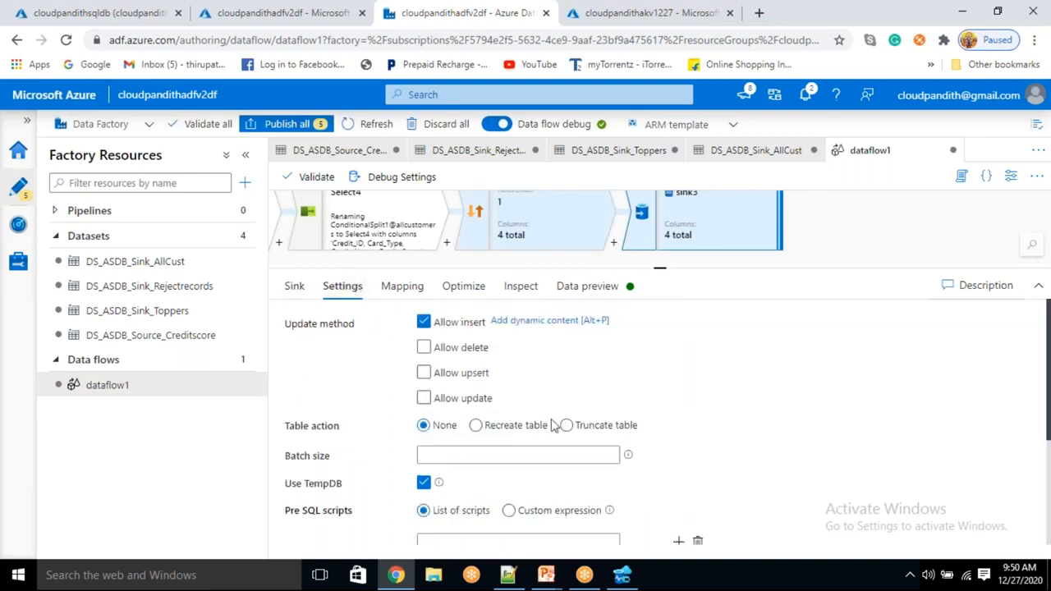
pyautogui.click(477, 426)
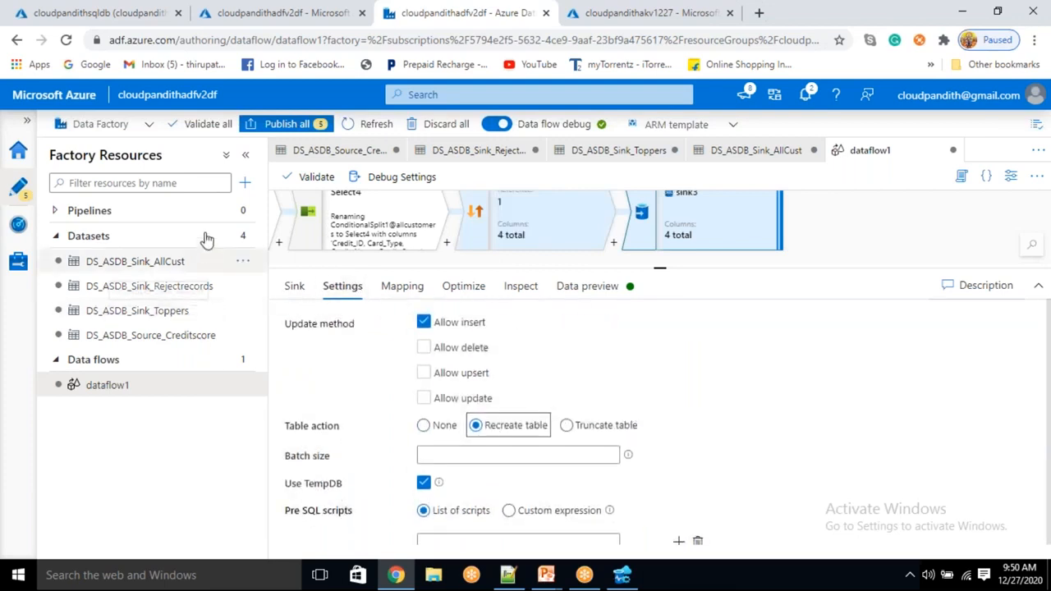
# Create a new pipeline named pl_df_creditscore_stats
pyautogui.click(245, 183)
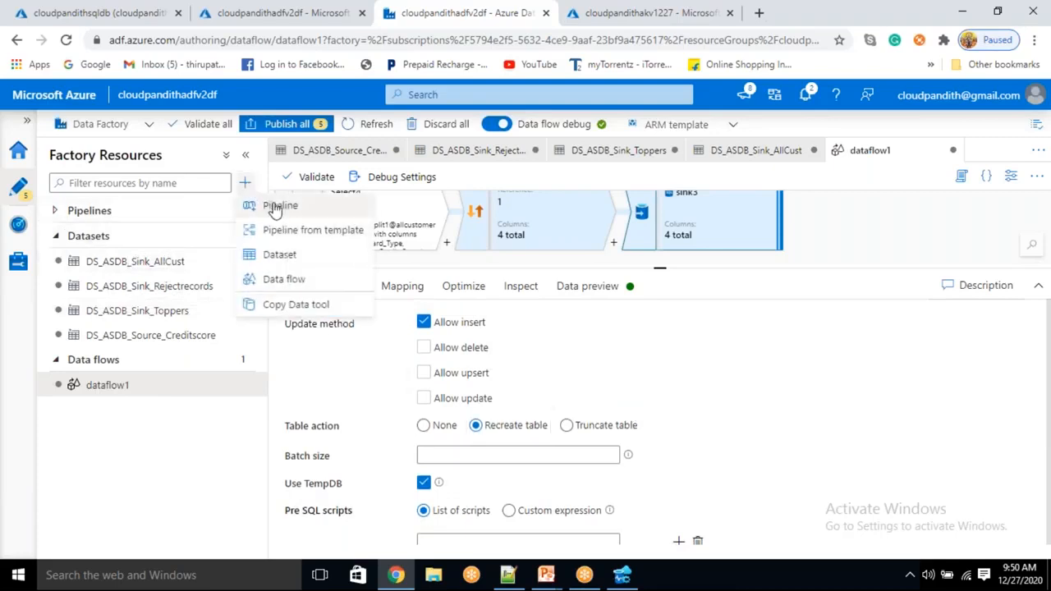
pyautogui.click(277, 209)
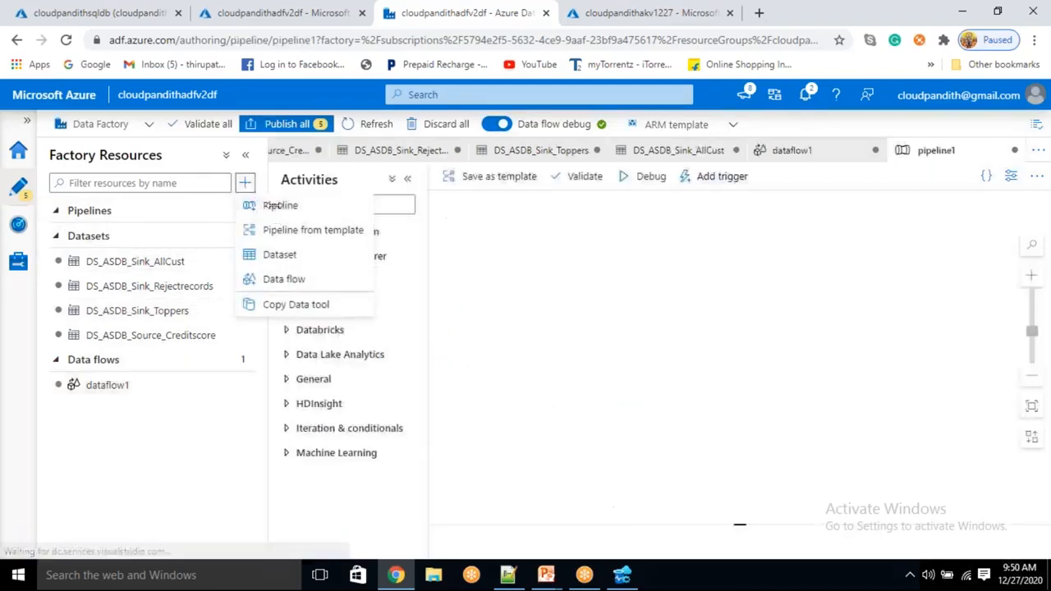
pyautogui.click(894, 285)
pyautogui.moveTo(893, 284); pyautogui.dragTo(817, 301)
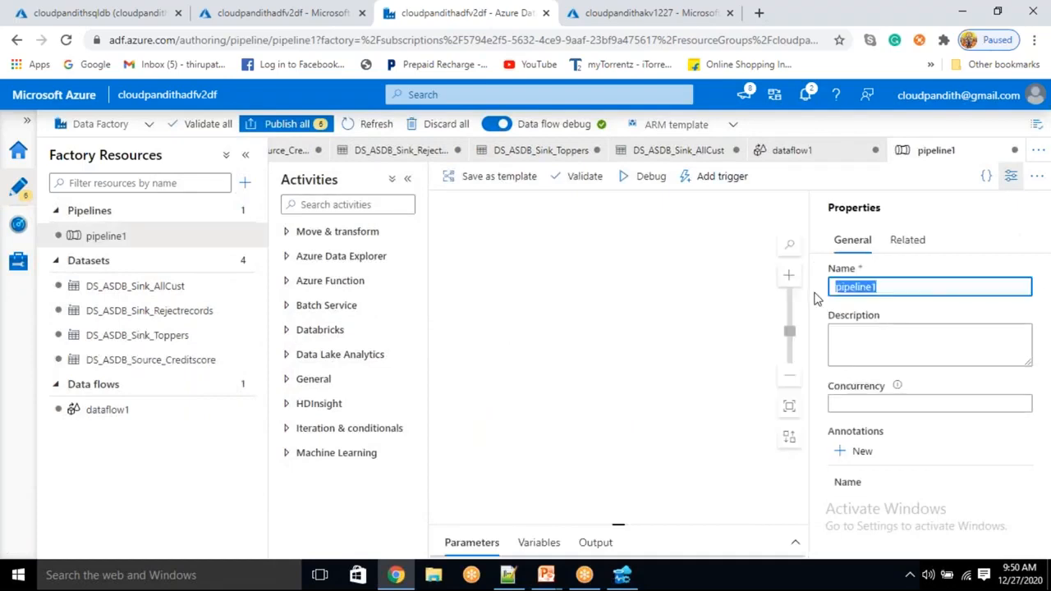
pyautogui.press('BackSpace')
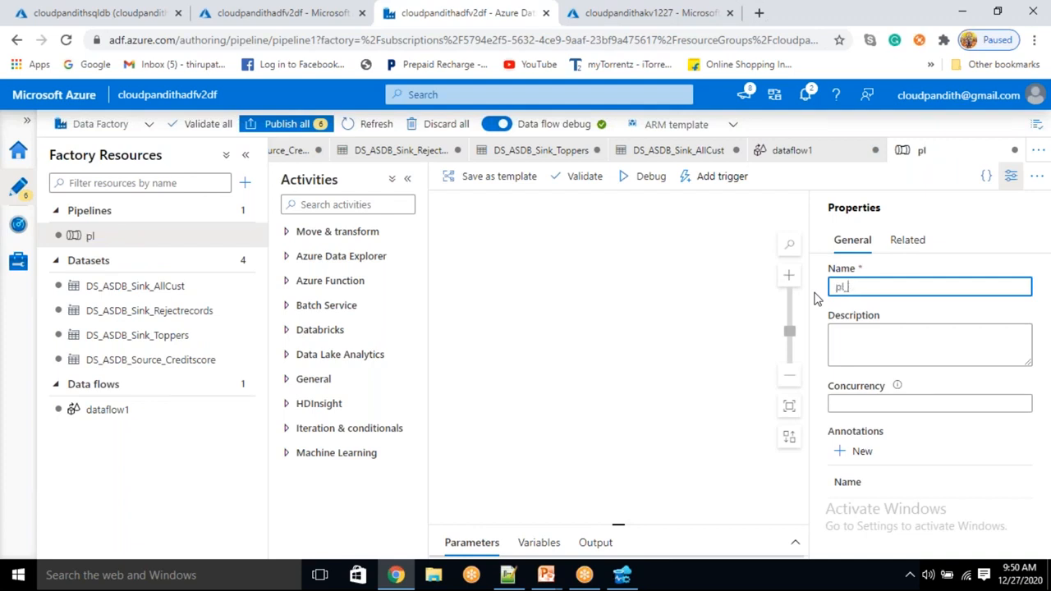
pyautogui.write('pl_df_credit')
pyautogui.write('score_stats')
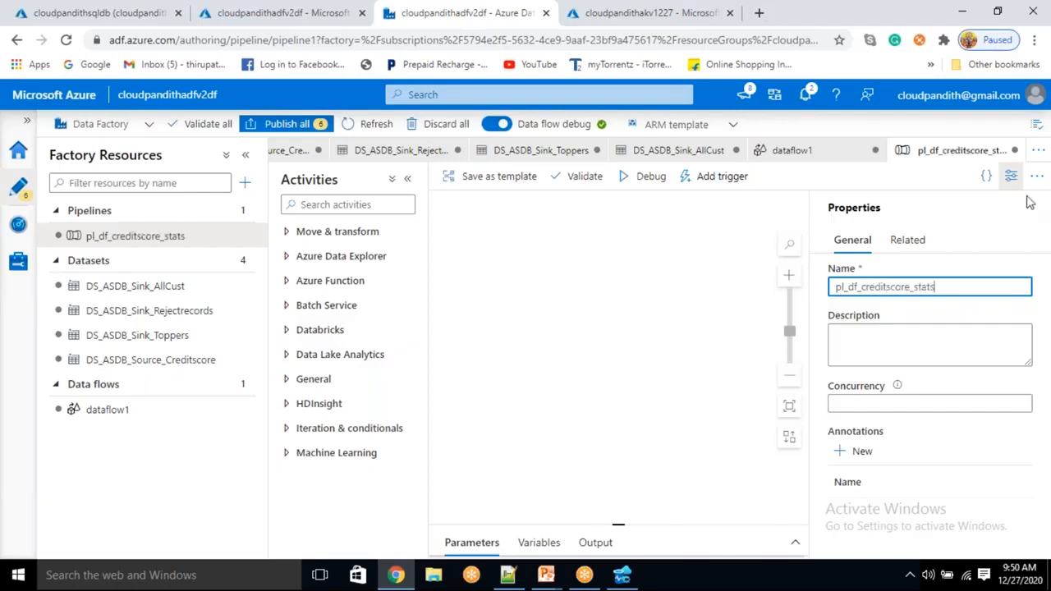
pyautogui.click(1015, 179)
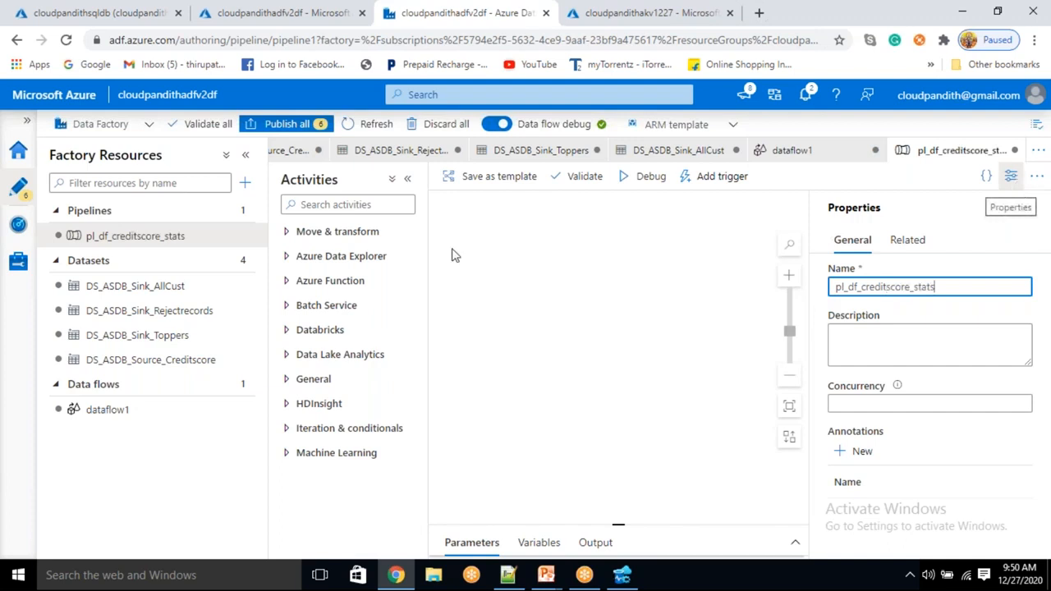
# Add a Data flow activity to the pipeline that uses the existing data flow dataflow1
pyautogui.click(302, 234)
pyautogui.moveTo(328, 289); pyautogui.dragTo(755, 324)
pyautogui.click(690, 214)
pyautogui.click(667, 241)
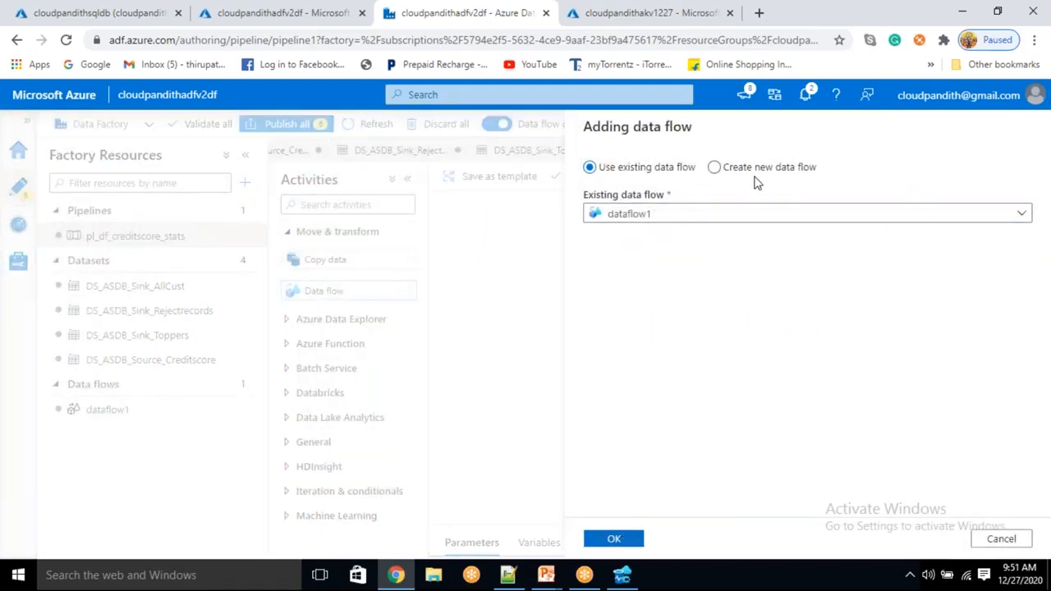
pyautogui.moveTo(740, 293); pyautogui.dragTo(678, 222)
# Rename the pipeline's Data flow activity to df_creditscore_stats
pyautogui.moveTo(649, 386); pyautogui.dragTo(583, 387)
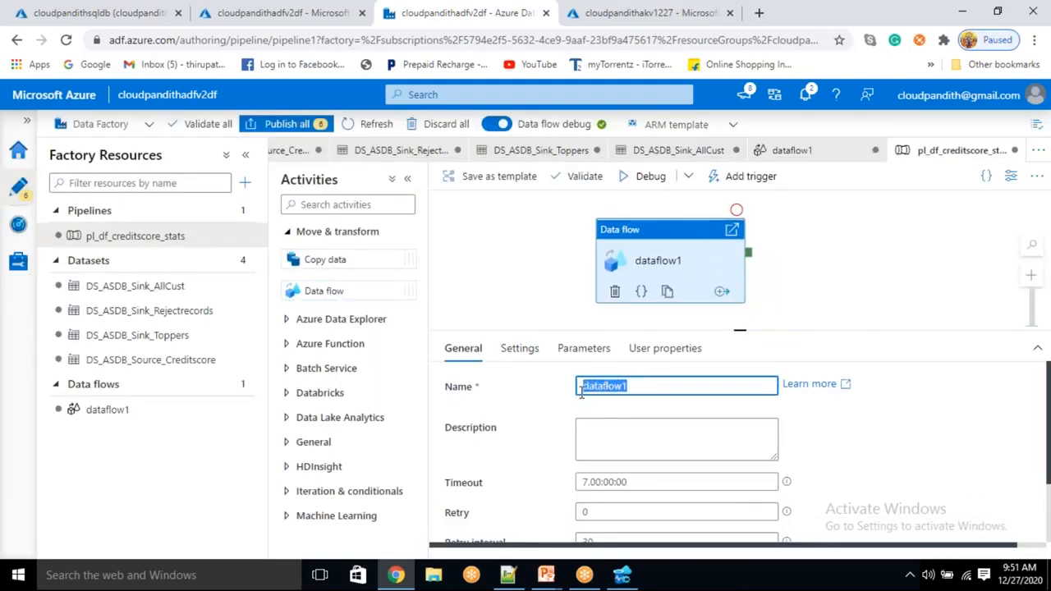
pyautogui.press('BackSpace')
pyautogui.write('df_credits')
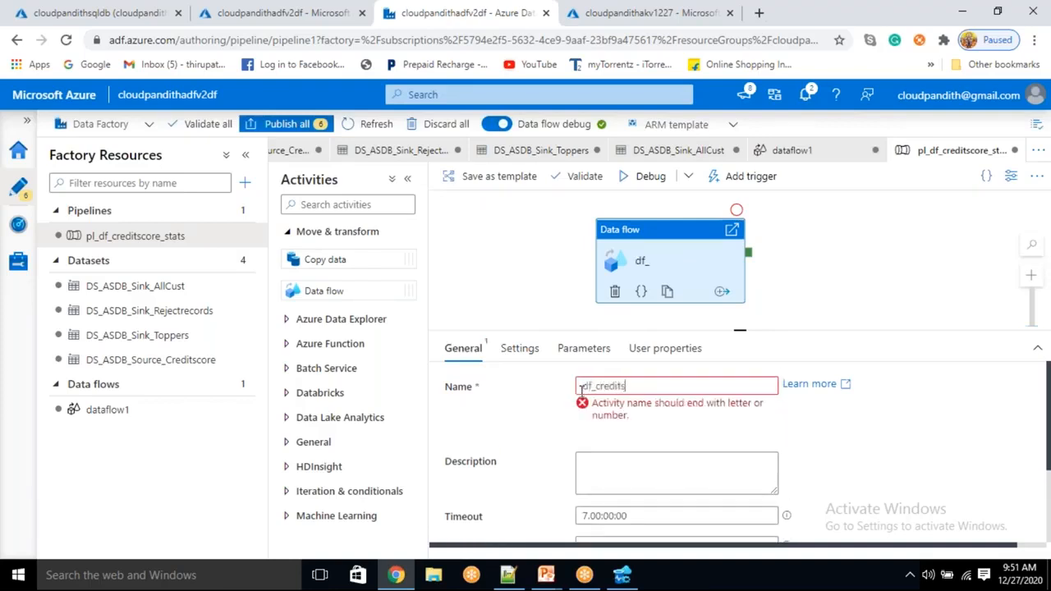
pyautogui.write('core_stats')
# Review the Data flow activity's run settings and publish all pending changes to the factory
pyautogui.click(531, 353)
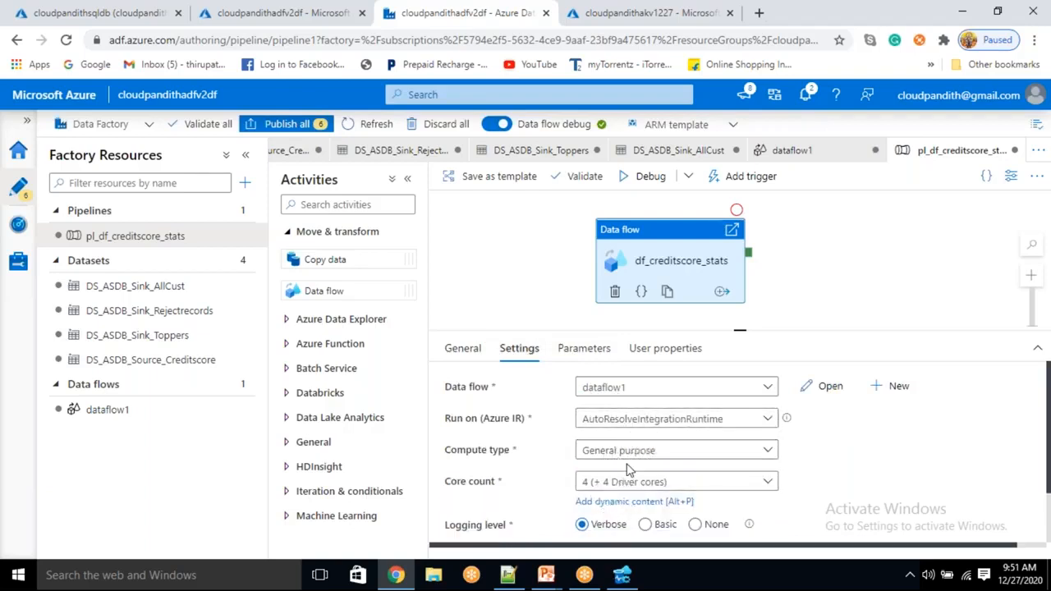
pyautogui.click(287, 127)
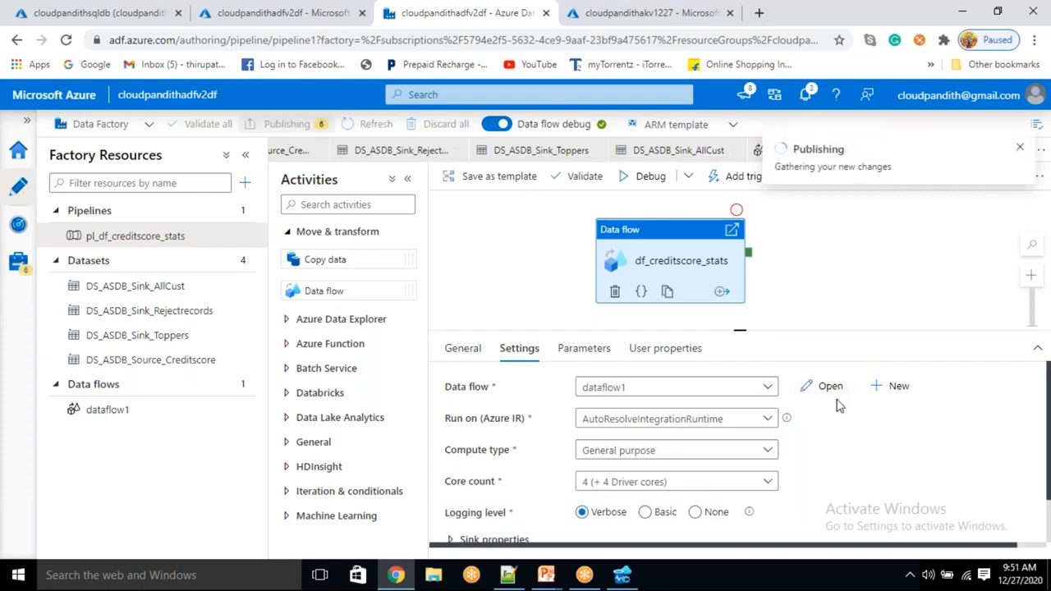
pyautogui.click(624, 539)
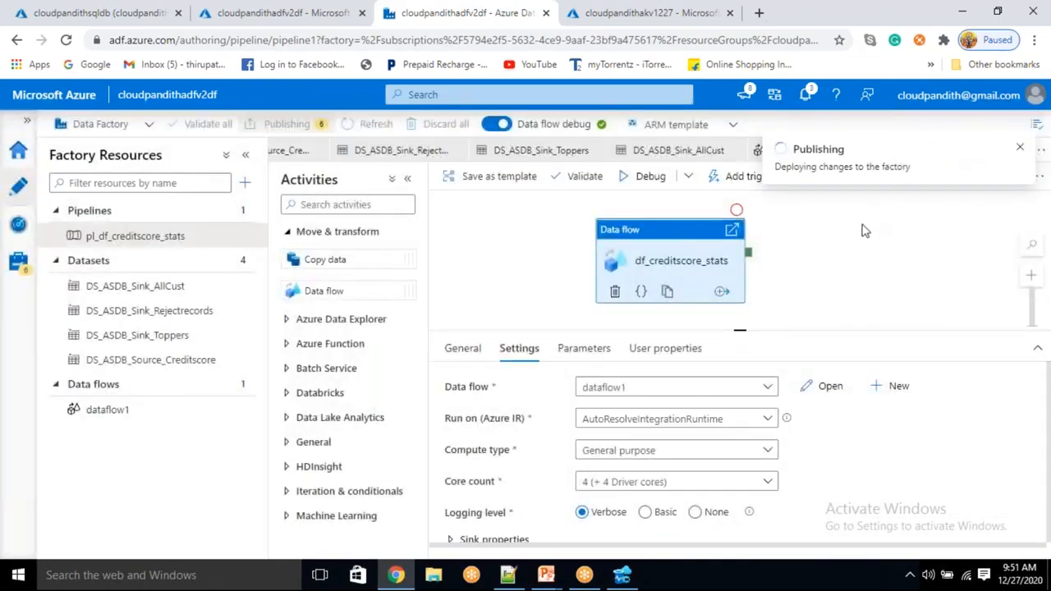
# Validate the pl_df_creditscore_stats pipeline, then close the validation output and the publishing notification
pyautogui.click(583, 178)
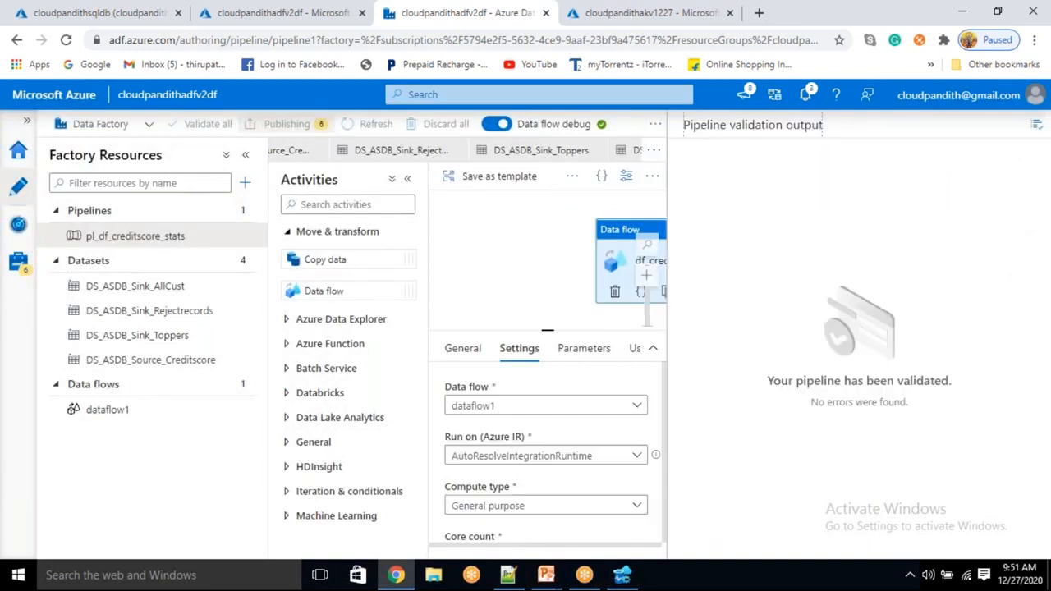
pyautogui.moveTo(829, 379); pyautogui.dragTo(889, 417)
pyautogui.click(1037, 126)
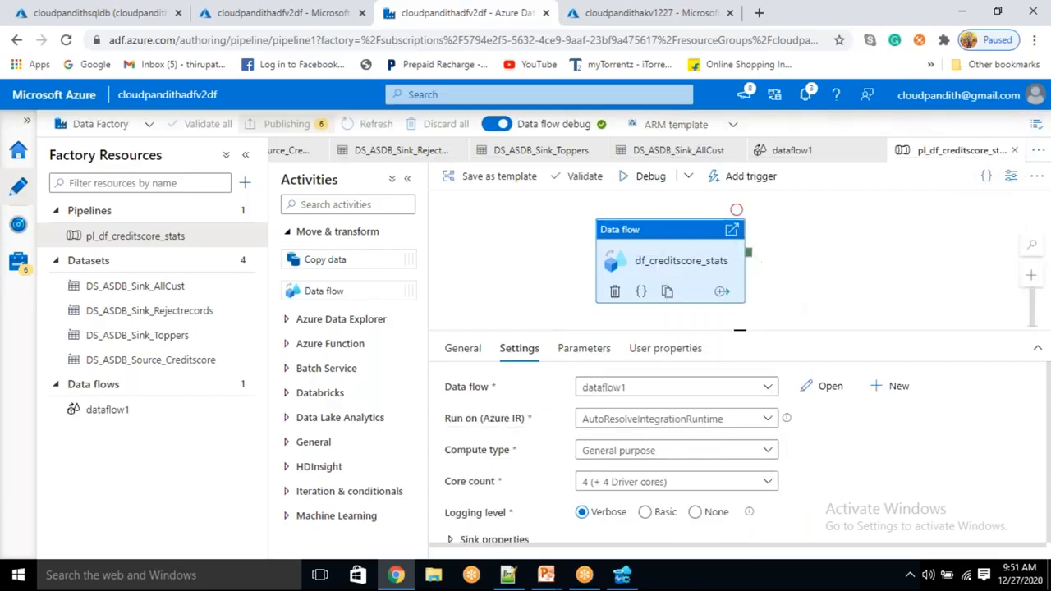
pyautogui.click(1019, 149)
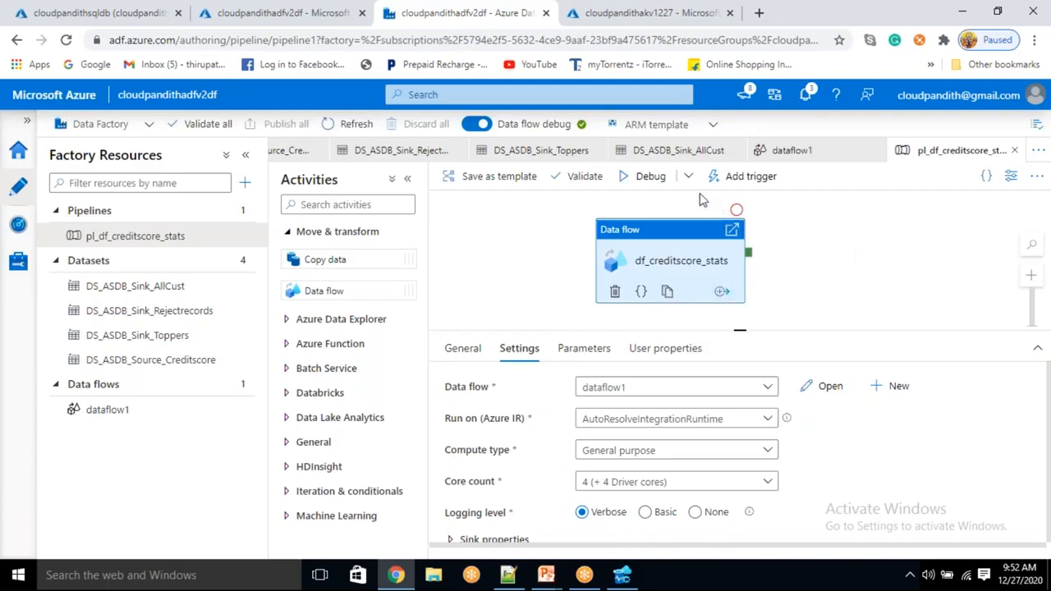
# Start a debug run of the pipeline and refresh the run status in its enlarged output view
pyautogui.click(645, 181)
pyautogui.click(816, 291)
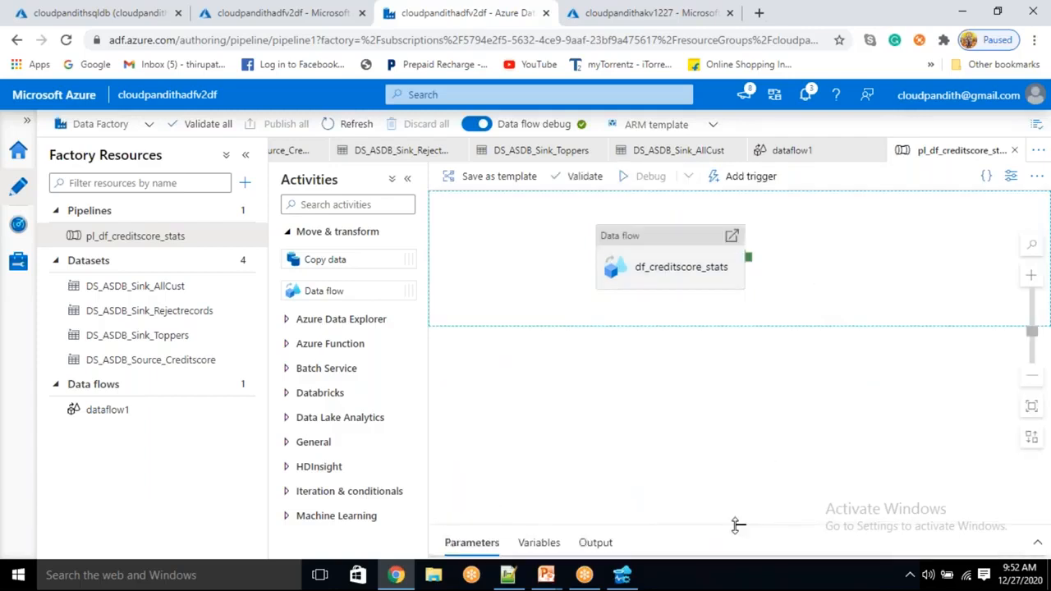
pyautogui.moveTo(737, 526); pyautogui.dragTo(744, 371)
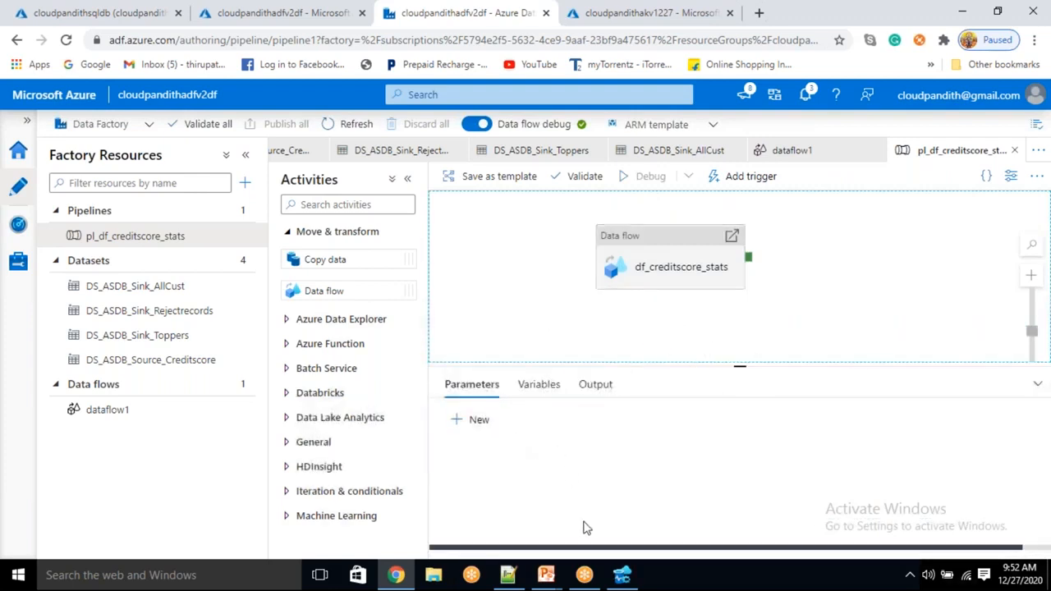
pyautogui.click(596, 396)
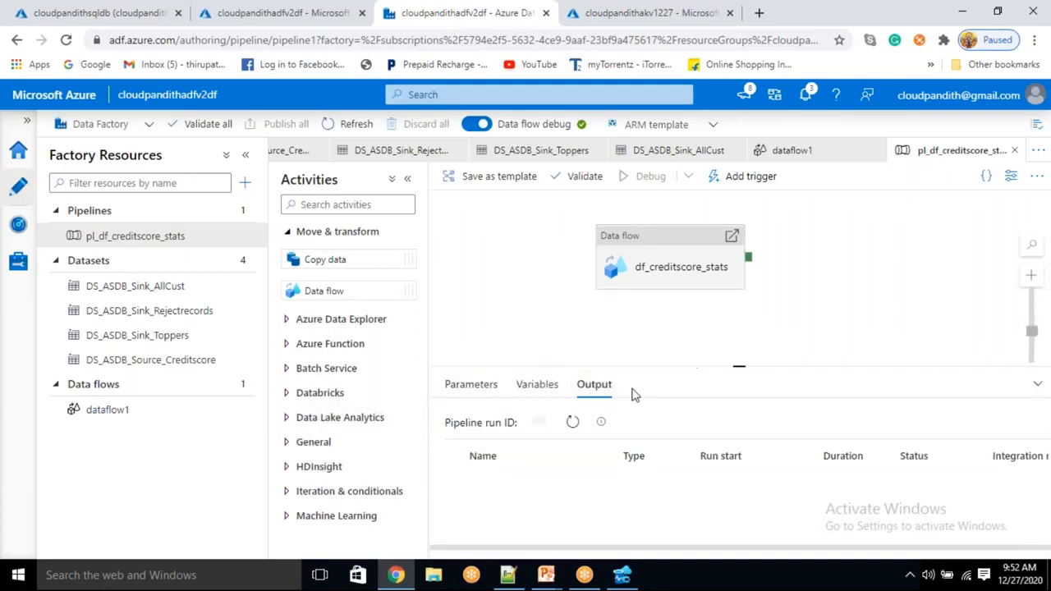
pyautogui.click(573, 422)
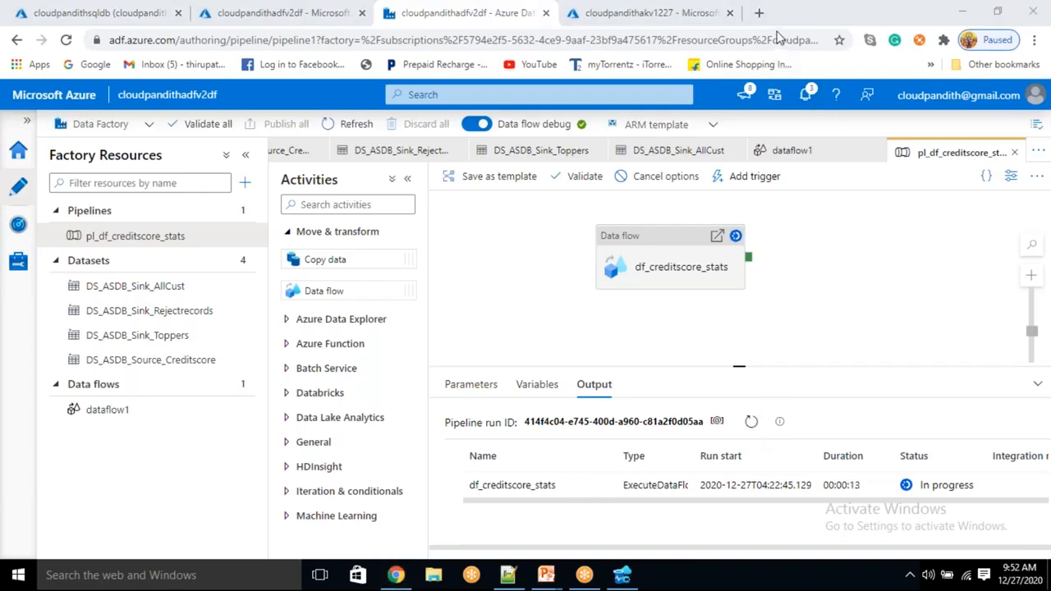
pyautogui.click(749, 421)
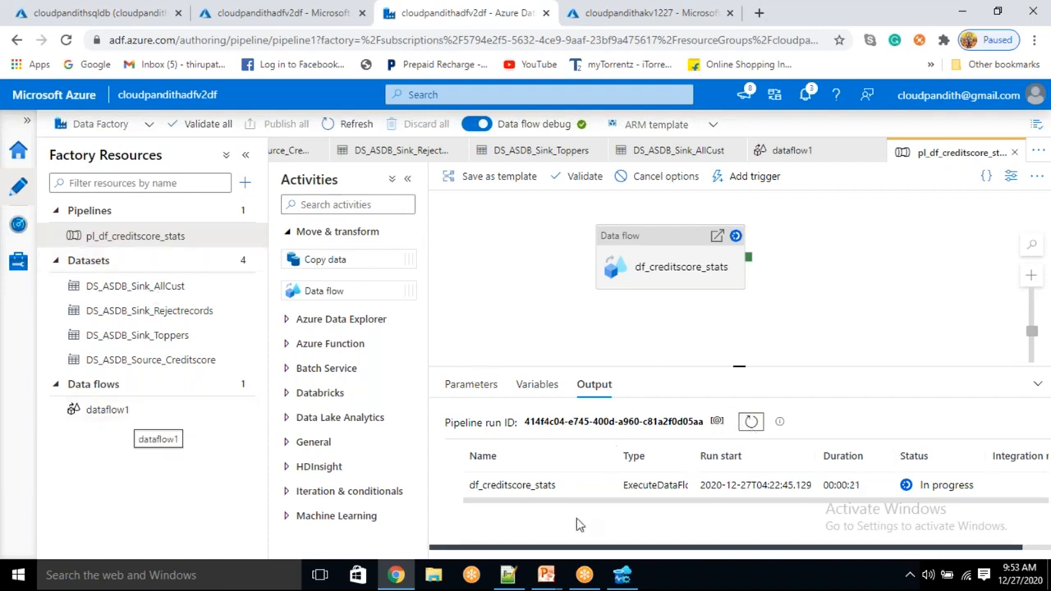
# Monitor the df_creditscore_stats activity's data flow run details, refreshing and reopening them to follow the run's progress
pyautogui.moveTo(604, 492)
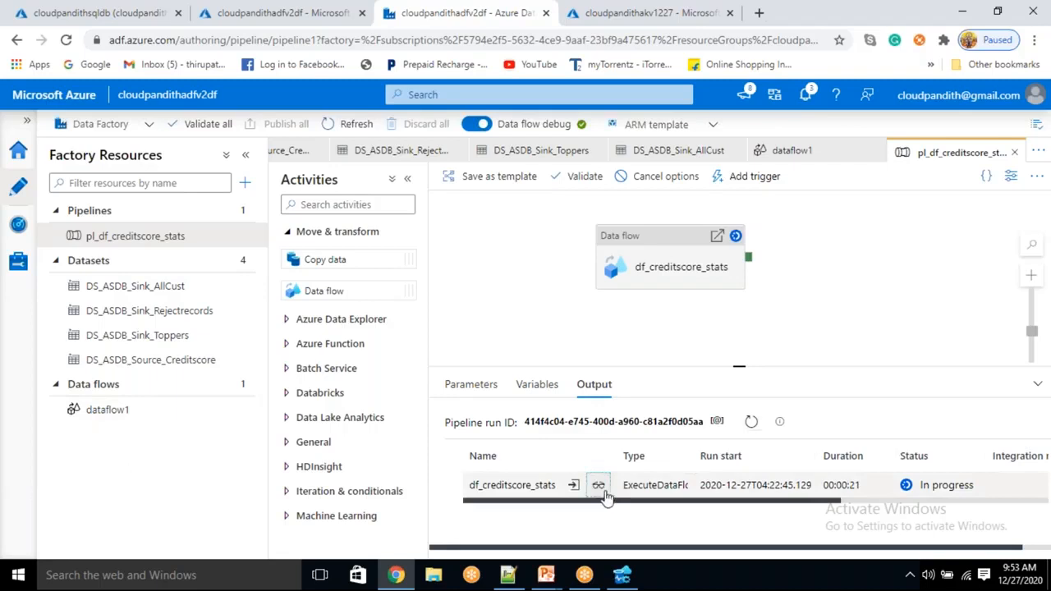
pyautogui.click(599, 486)
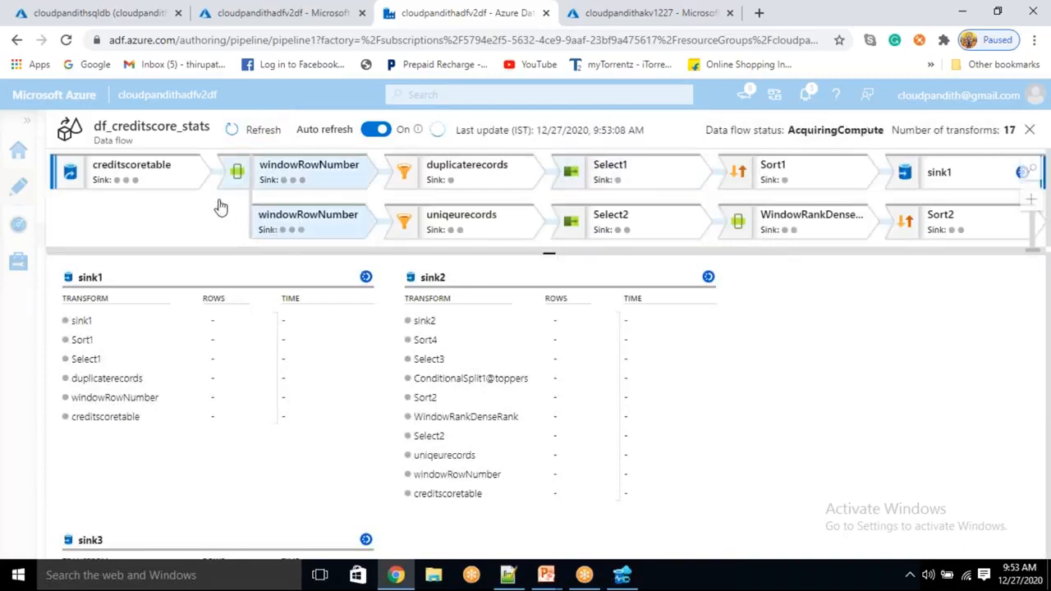
pyautogui.click(273, 134)
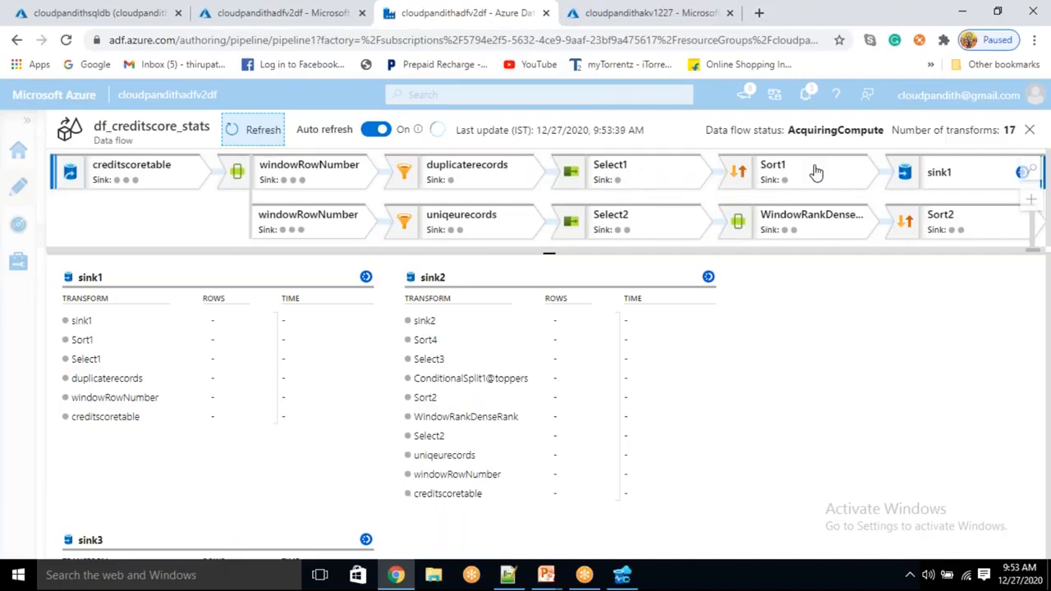
pyautogui.click(1031, 133)
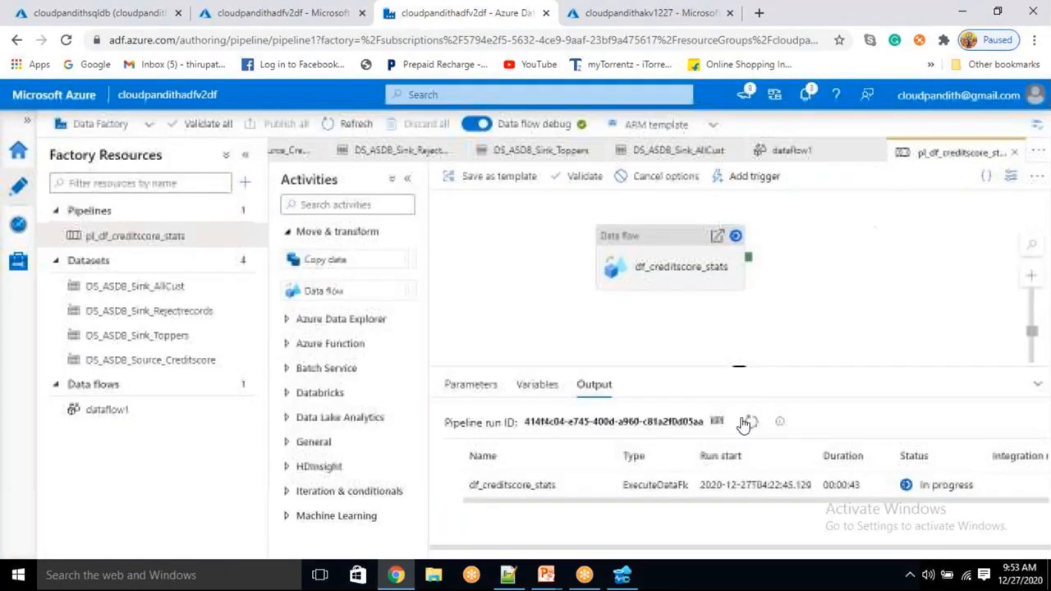
pyautogui.click(599, 488)
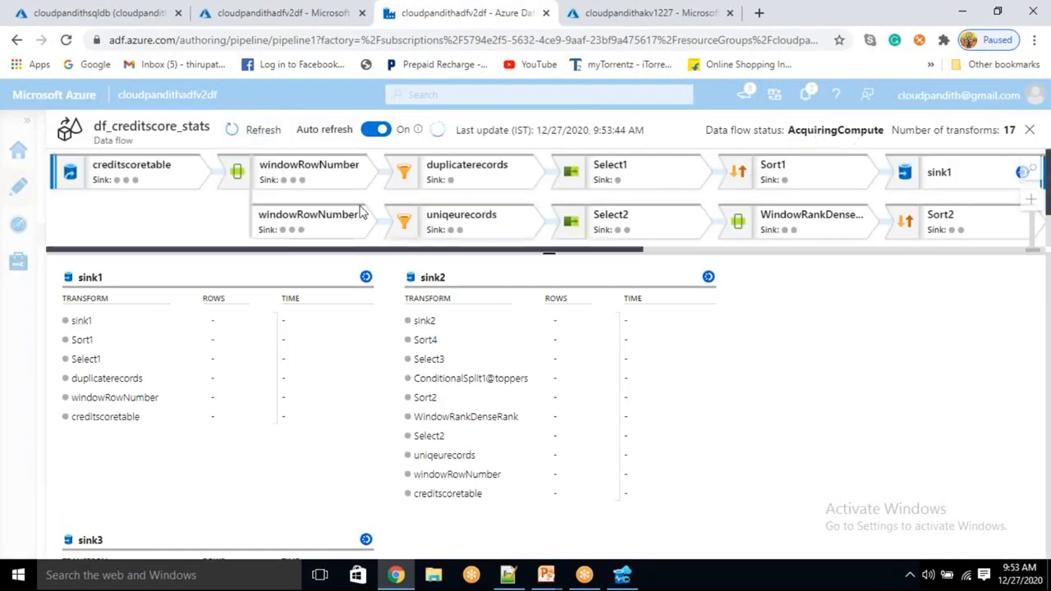
pyautogui.click(259, 133)
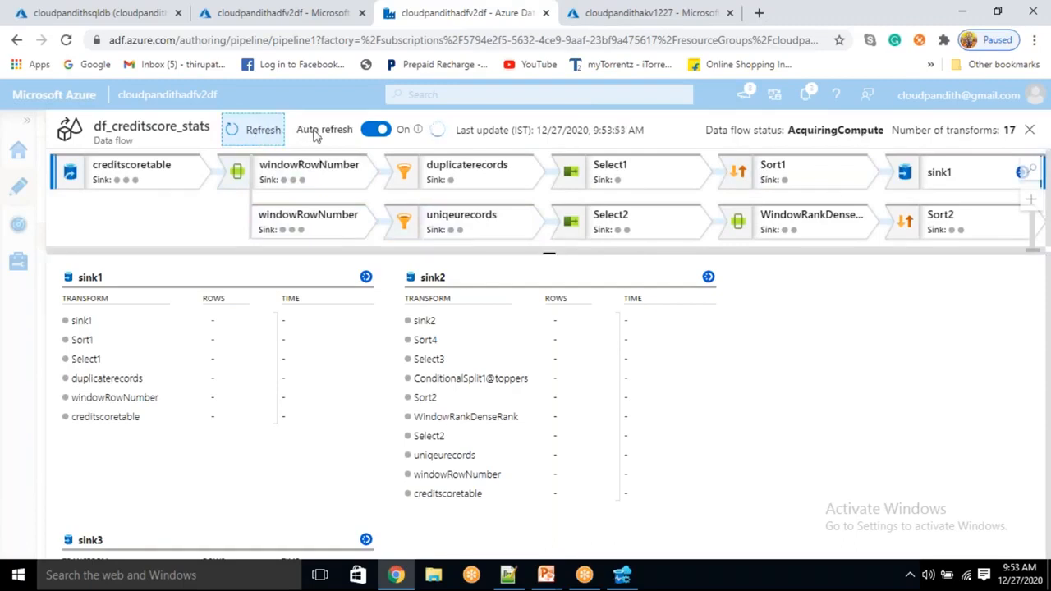
pyautogui.click(1030, 133)
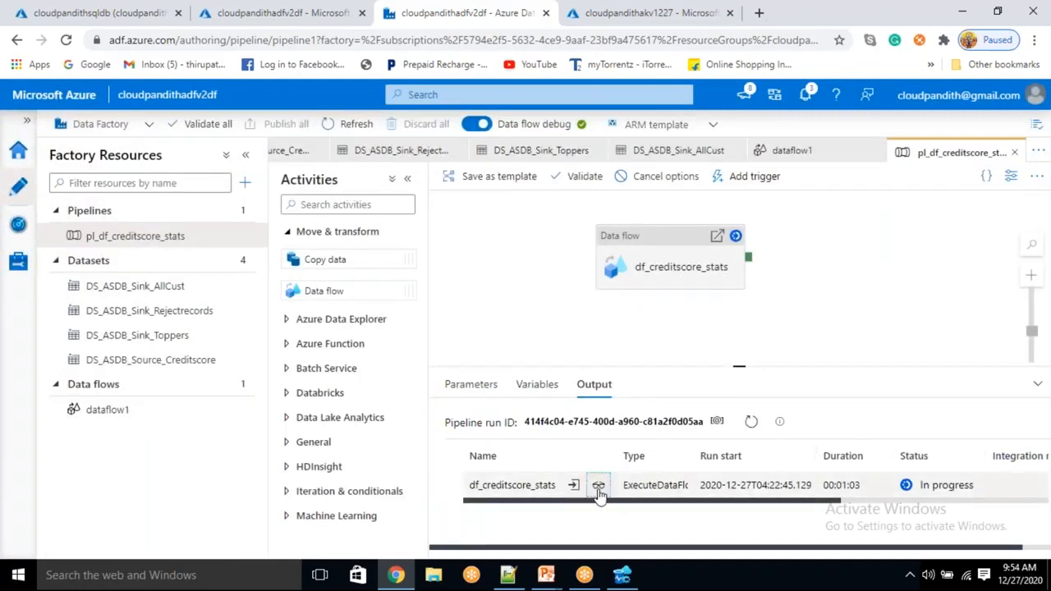
pyautogui.click(599, 485)
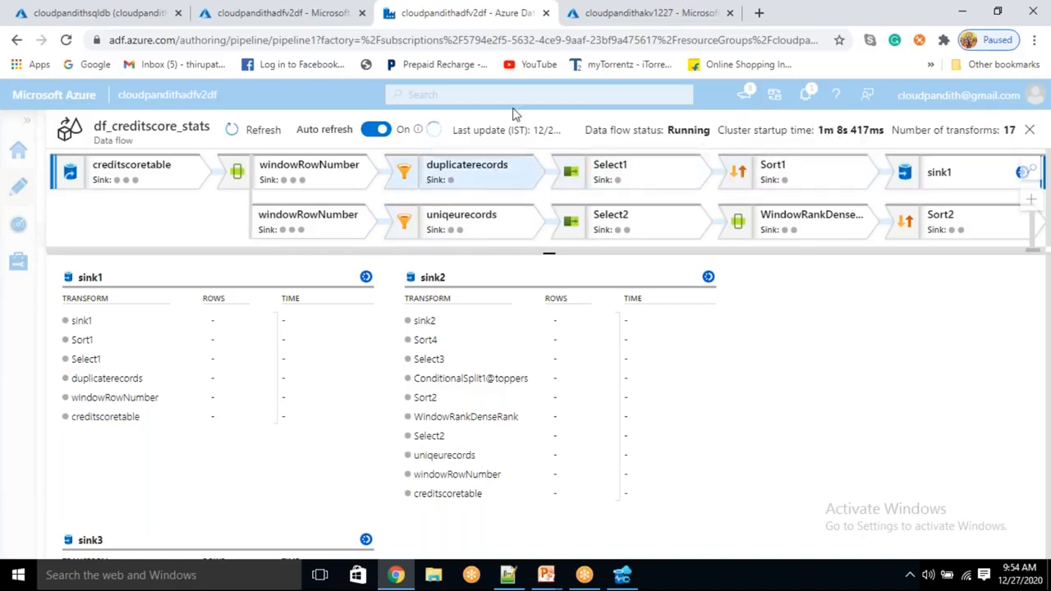
pyautogui.click(279, 131)
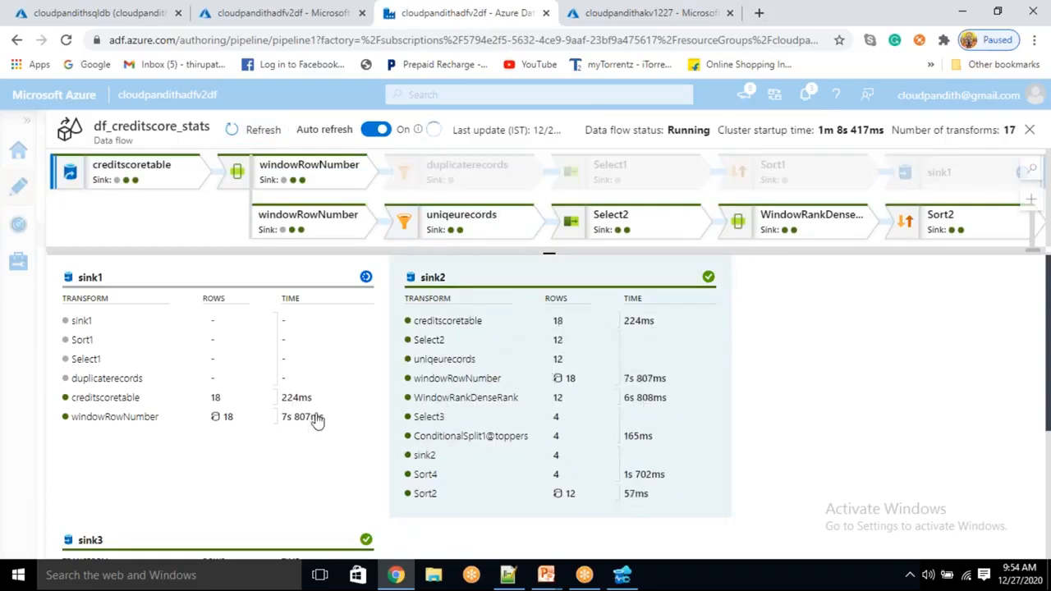
# Compare the transform rows and times of sink1 and sink2, and enlarge the data flow diagram to inspect its branches
pyautogui.click(122, 303)
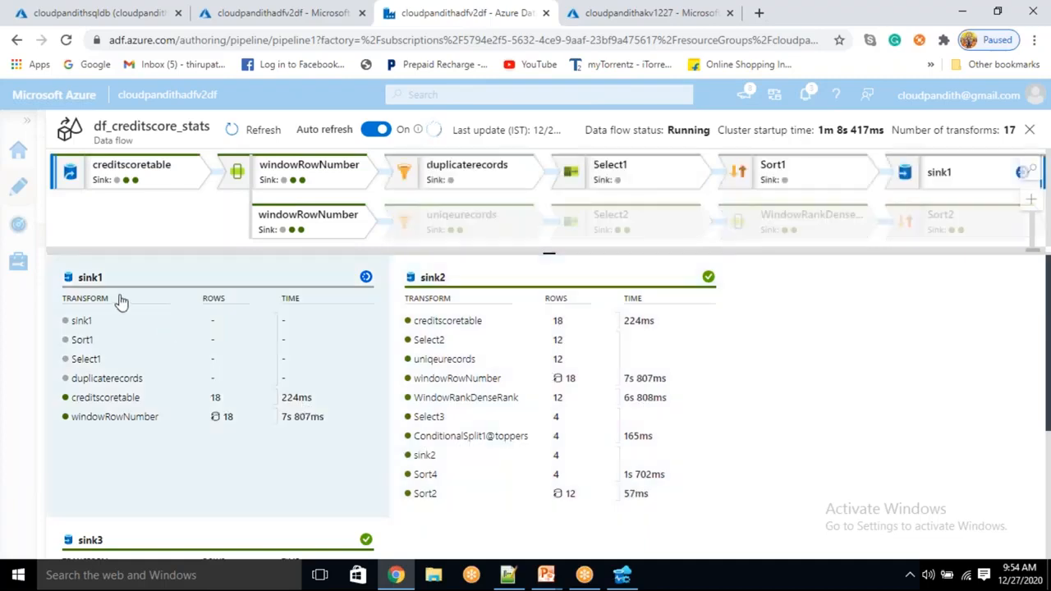
pyautogui.click(475, 324)
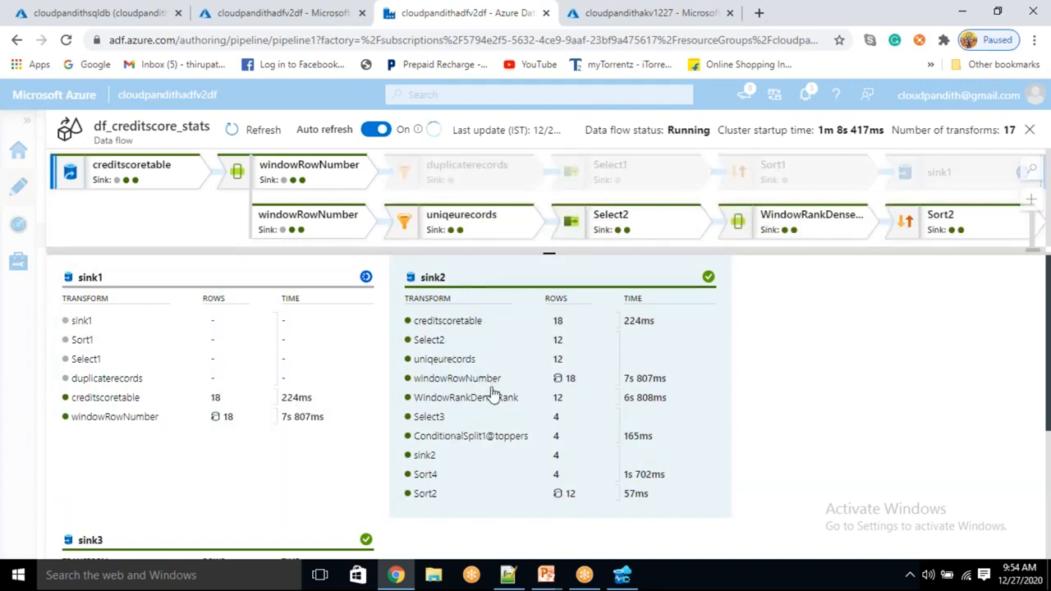
pyautogui.click(220, 396)
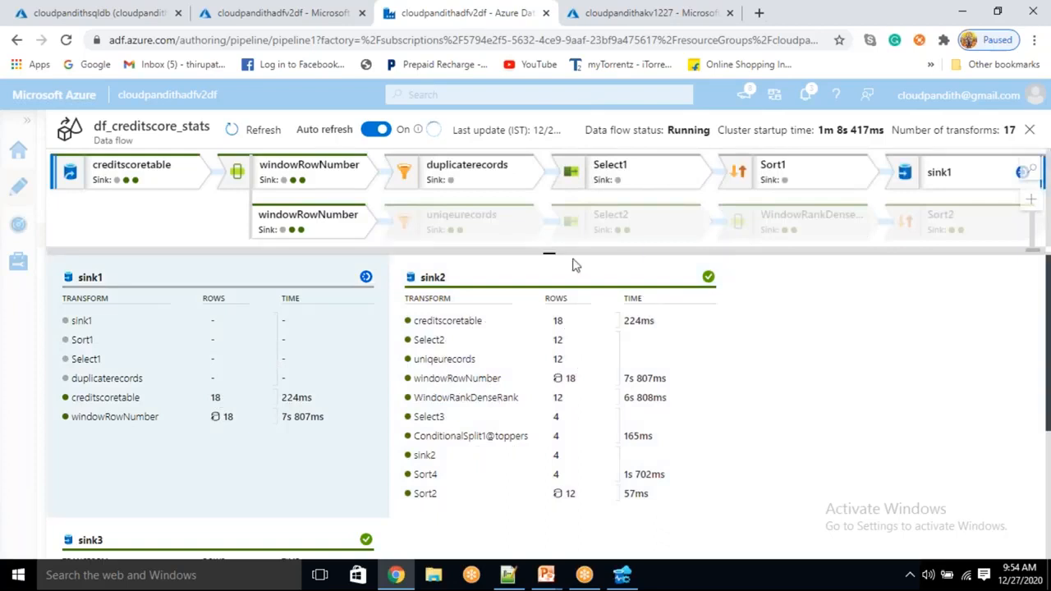
pyautogui.moveTo(550, 252); pyautogui.dragTo(500, 443)
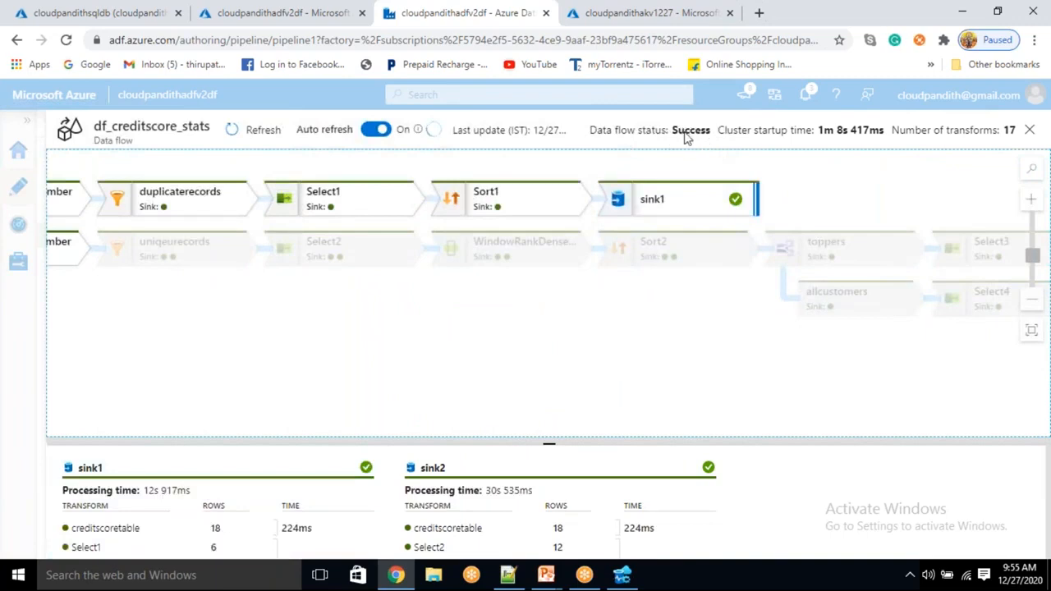
# Switch to Azure Data Studio, refresh the database's Tables folder and expand it to list the sink tables
pyautogui.click(624, 574)
pyautogui.click(1031, 281)
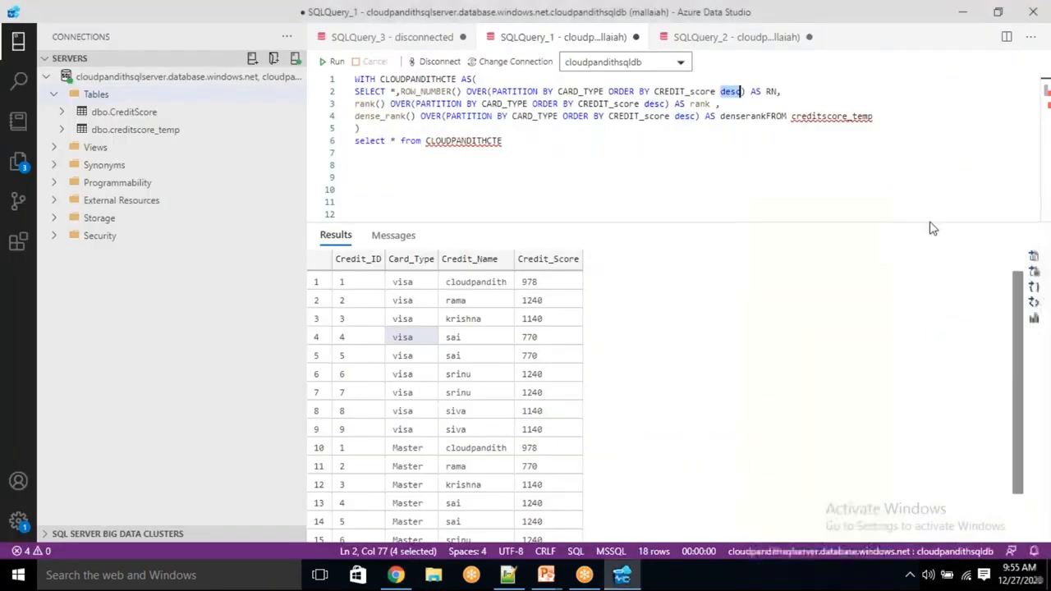
pyautogui.click(594, 143)
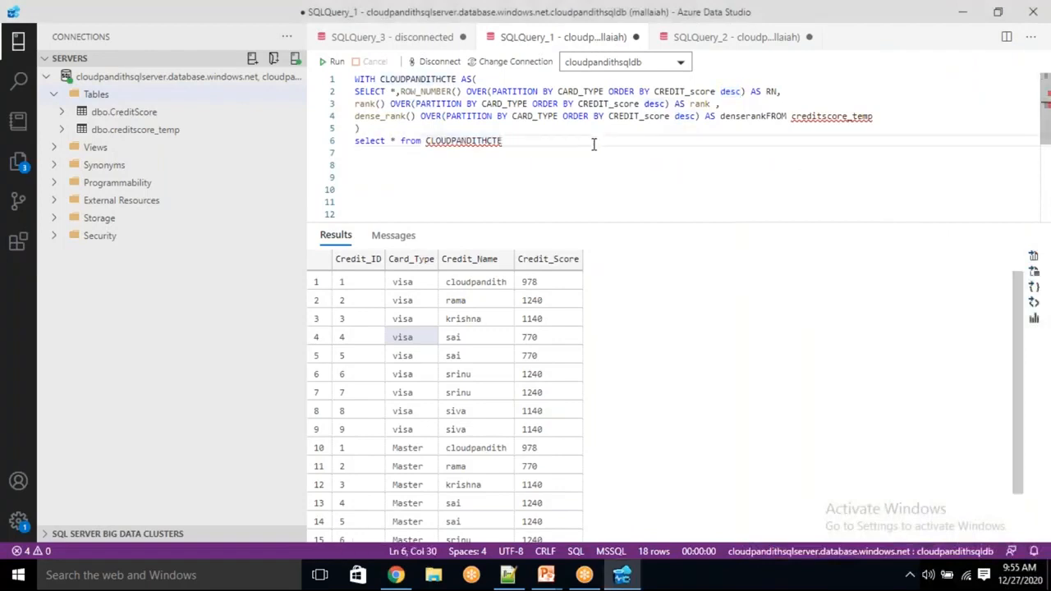
pyautogui.click(92, 95)
pyautogui.rightClick(97, 96)
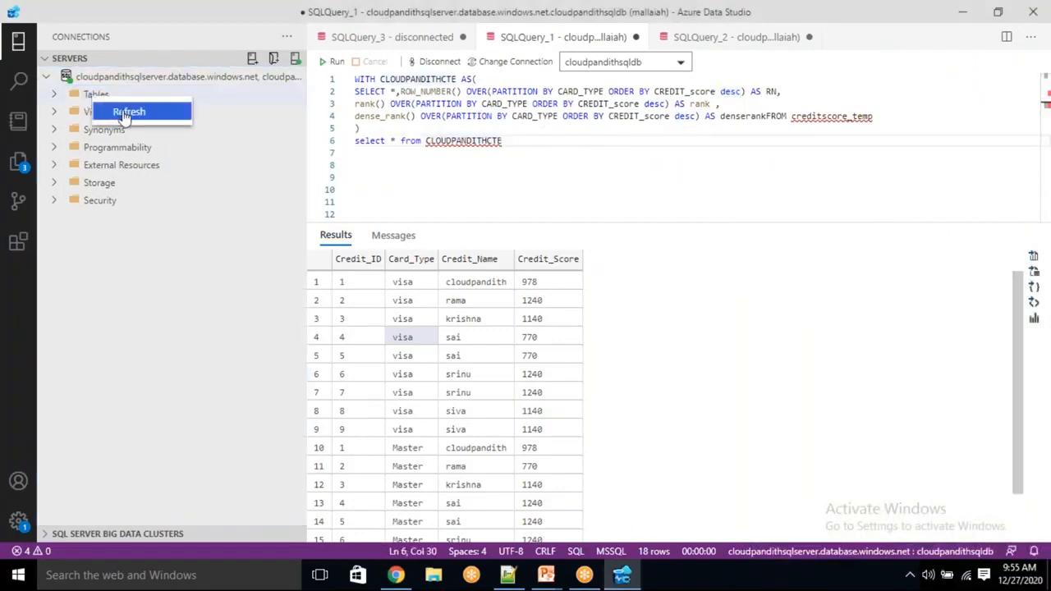
pyautogui.click(129, 111)
pyautogui.click(54, 95)
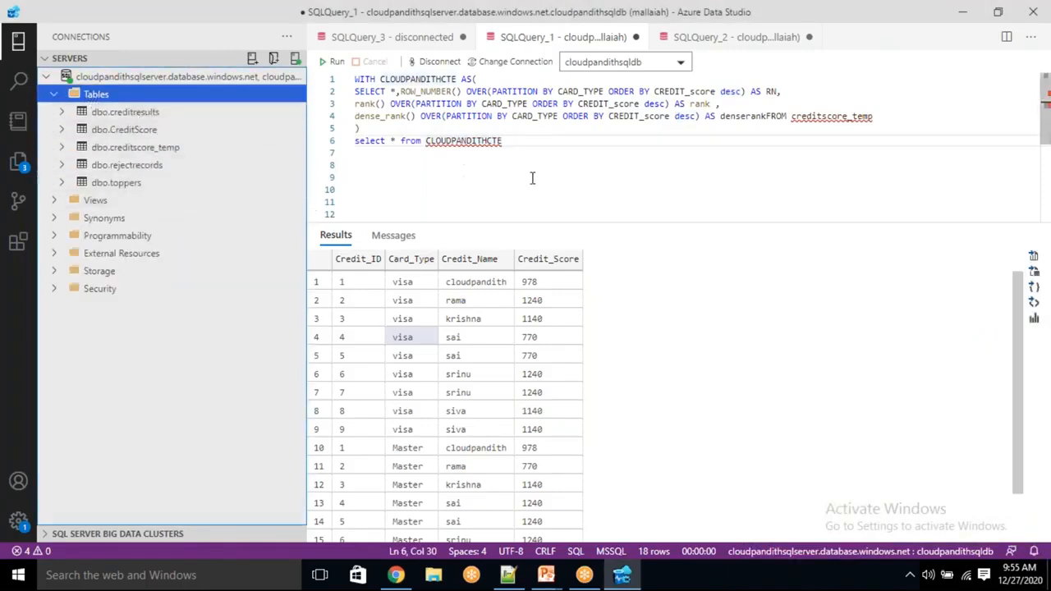
# Add the query select * from toppers below the existing CTE query and run only that statement
pyautogui.click(538, 157)
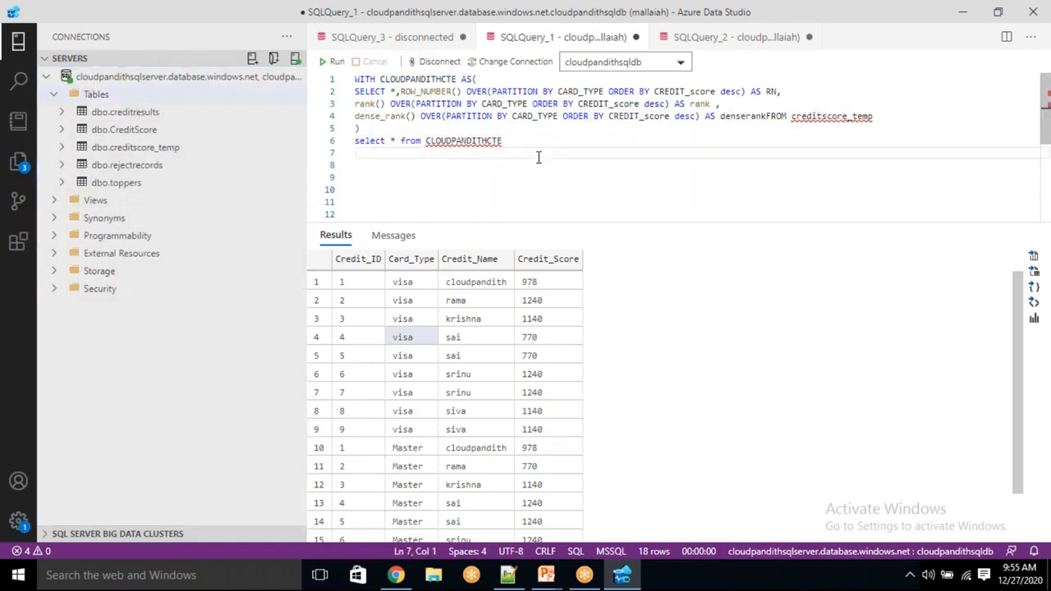
pyautogui.press('Return')
pyautogui.write('sele')
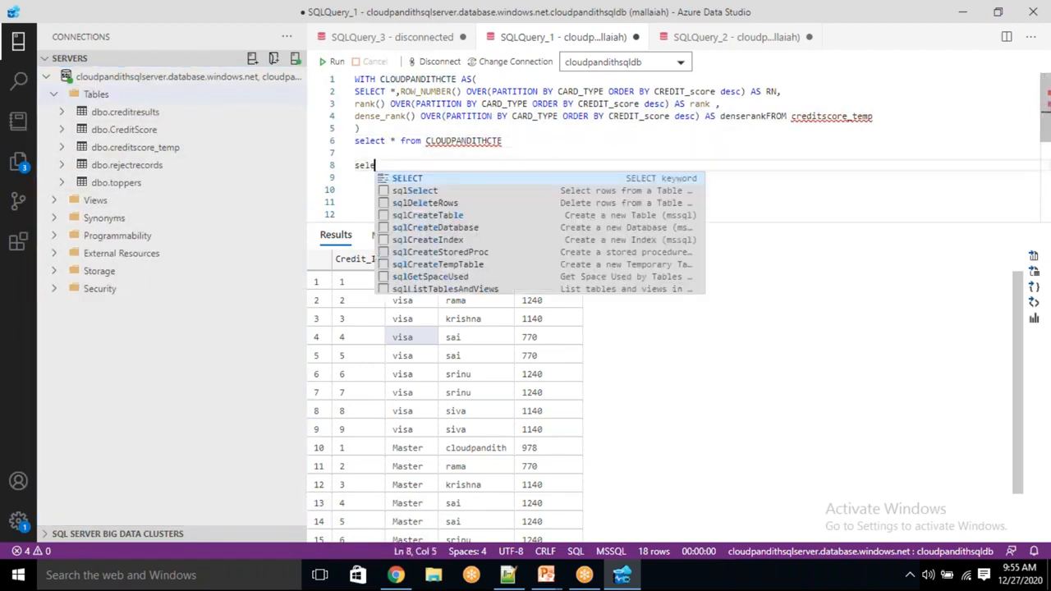
pyautogui.write('ct * from ')
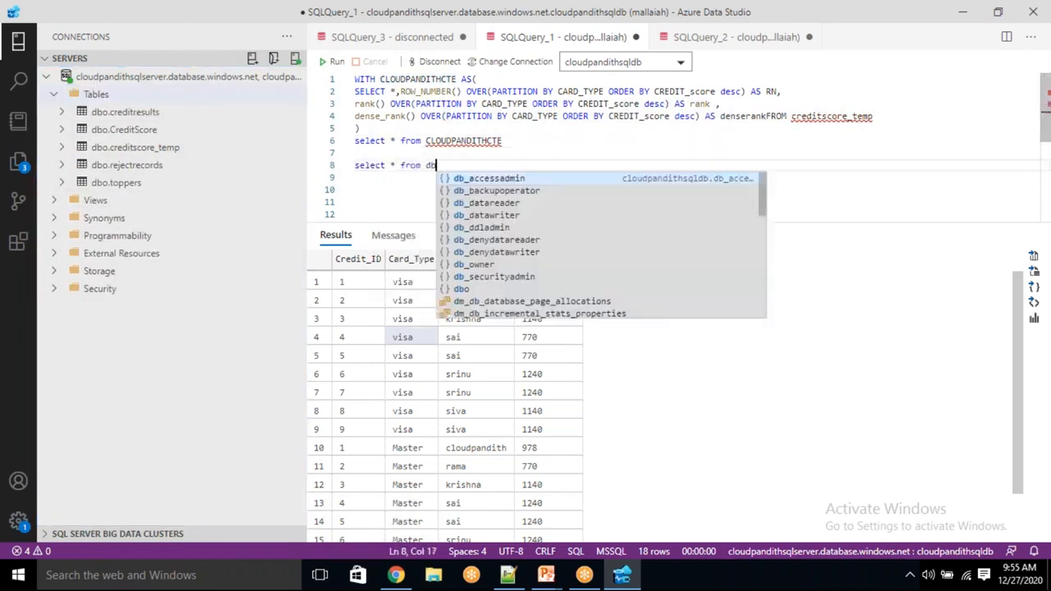
pyautogui.write('t')
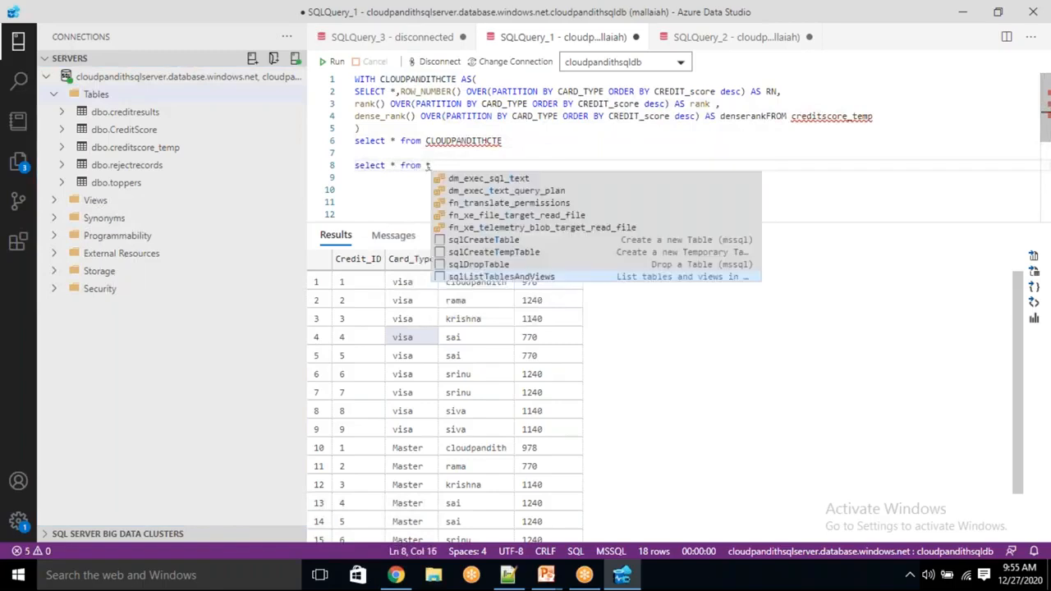
pyautogui.write('oppers')
pyautogui.hotkey('shift', 'Home')
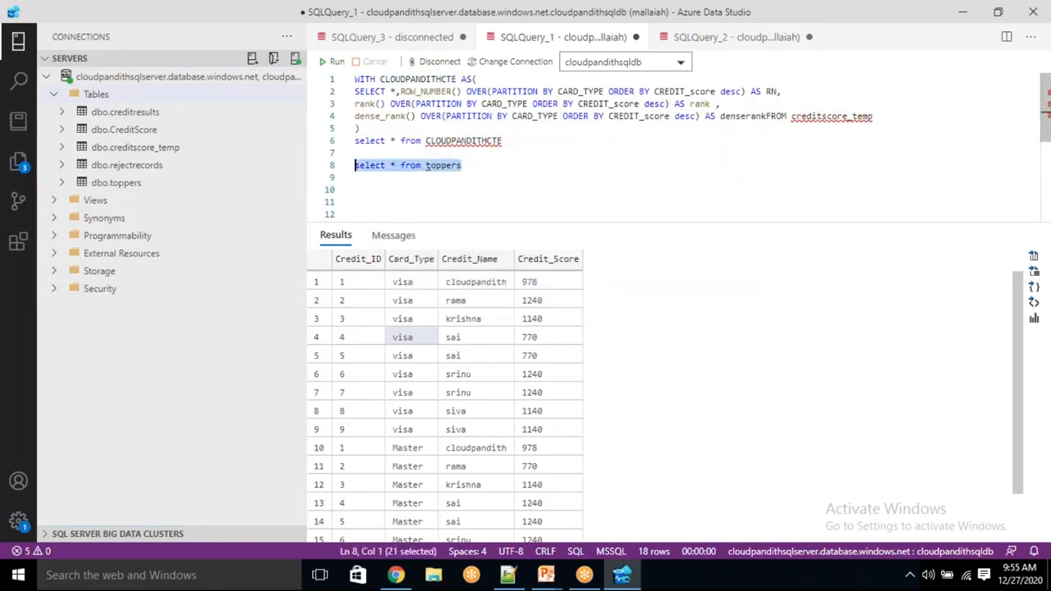
pyautogui.click(332, 62)
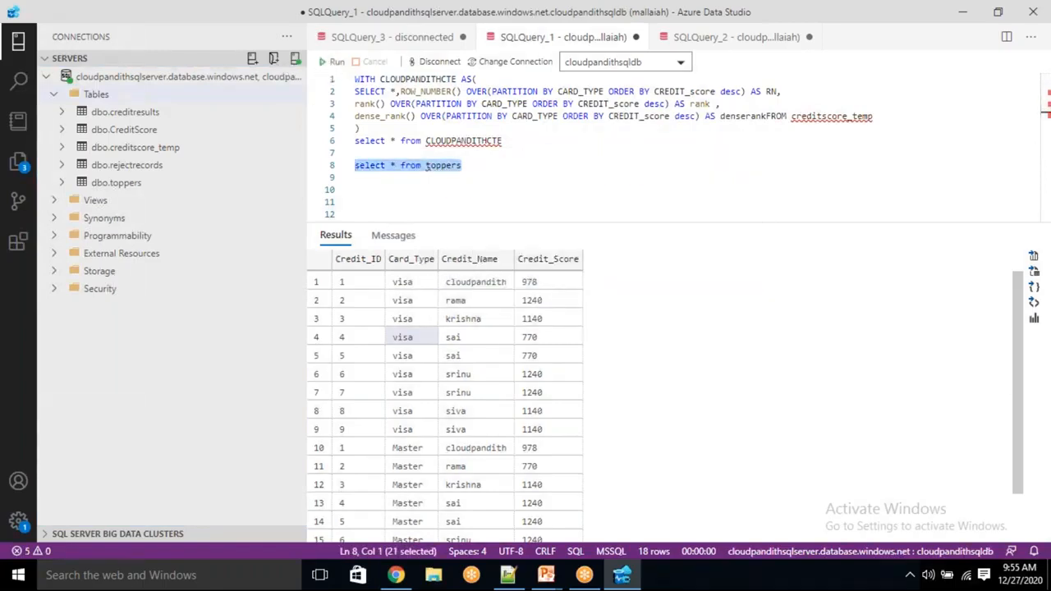
pyautogui.hotkey('shift', 'Down')
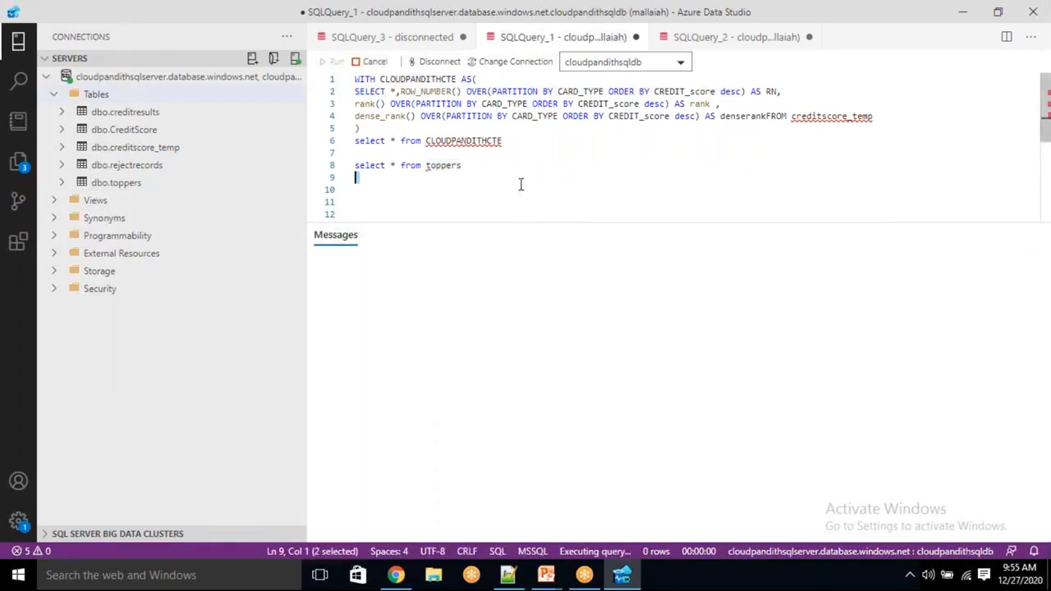
pyautogui.click(486, 175)
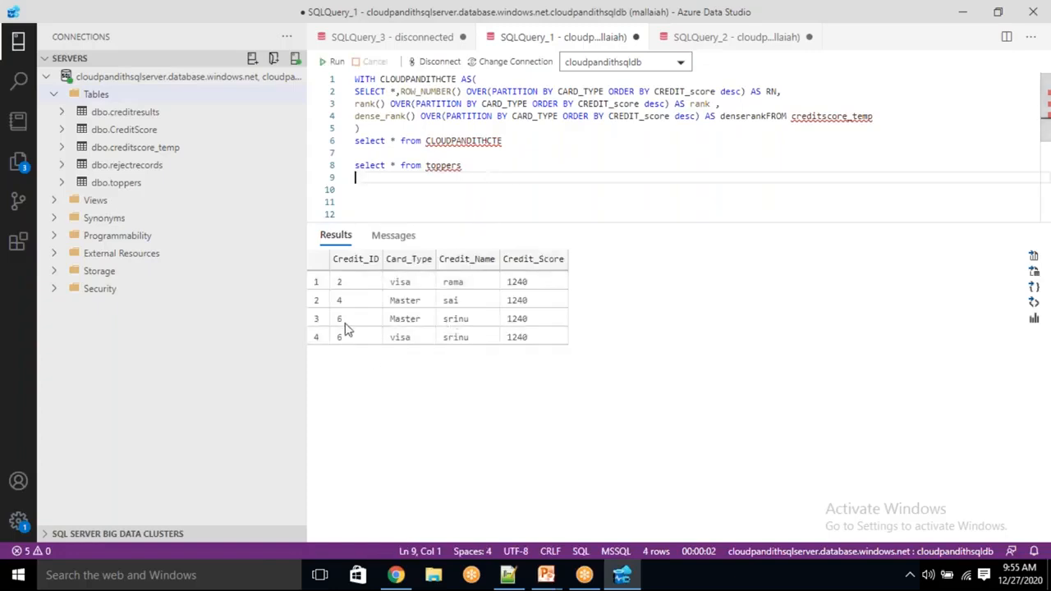
# Examine the returned toppers rows, checking the credit IDs, card types, names and scores
pyautogui.moveTo(346, 288); pyautogui.dragTo(526, 338)
pyautogui.click(530, 361)
pyautogui.click(351, 285)
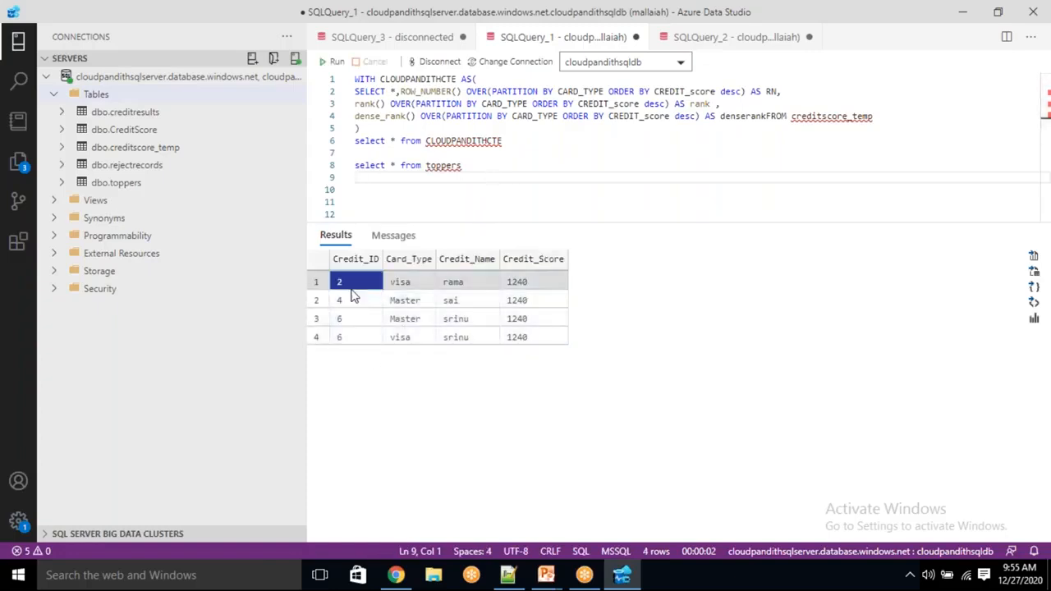
pyautogui.click(349, 305)
pyautogui.click(351, 317)
pyautogui.moveTo(366, 283); pyautogui.dragTo(469, 339)
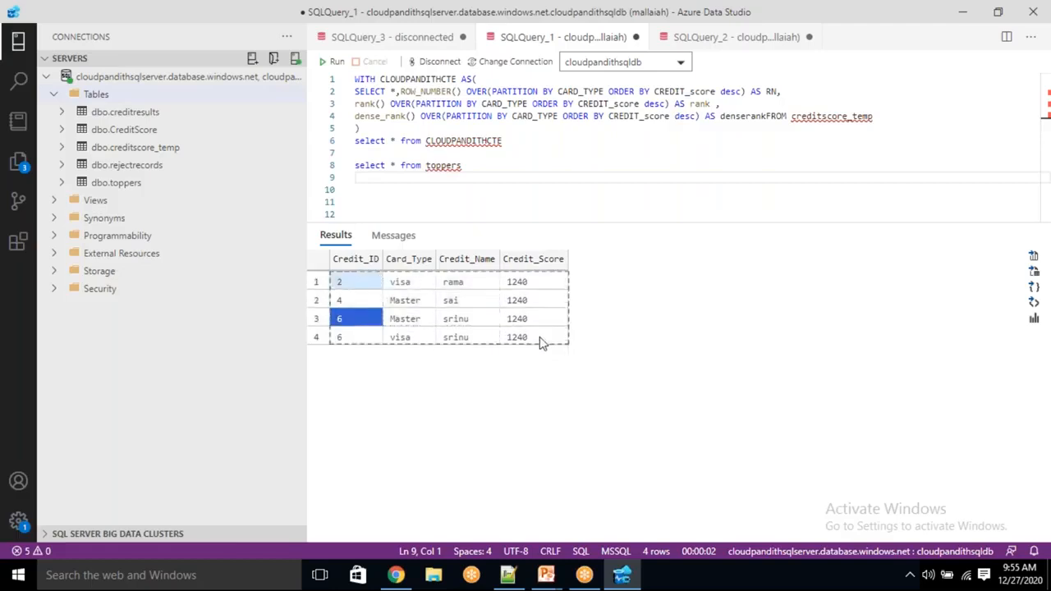
# Change the table in the select statement below the CTE to rejectrecords and run only that statement
pyautogui.hotkey('ctrl', 'a')
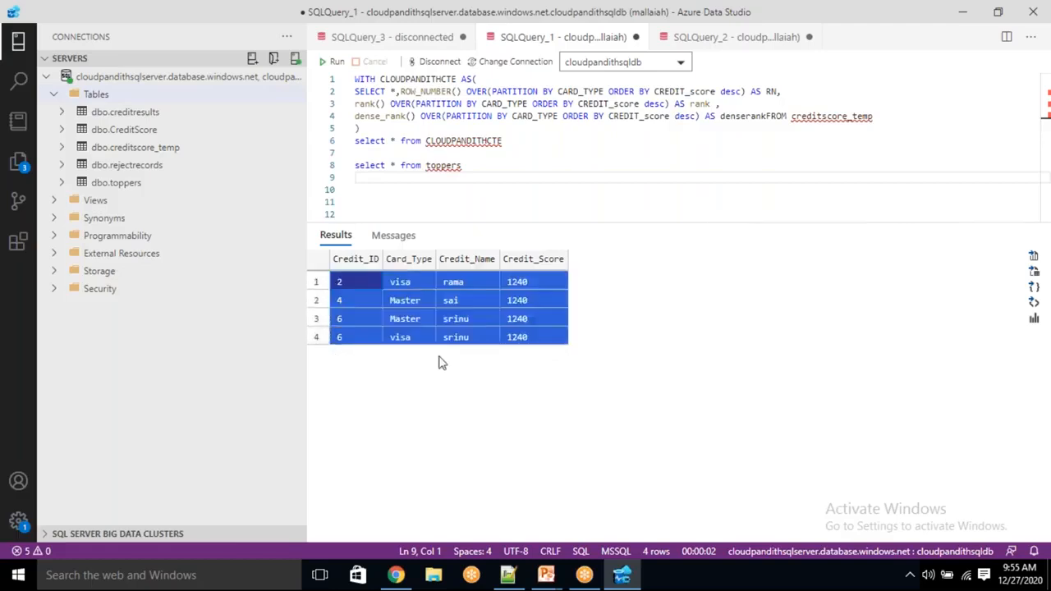
pyautogui.click(484, 167)
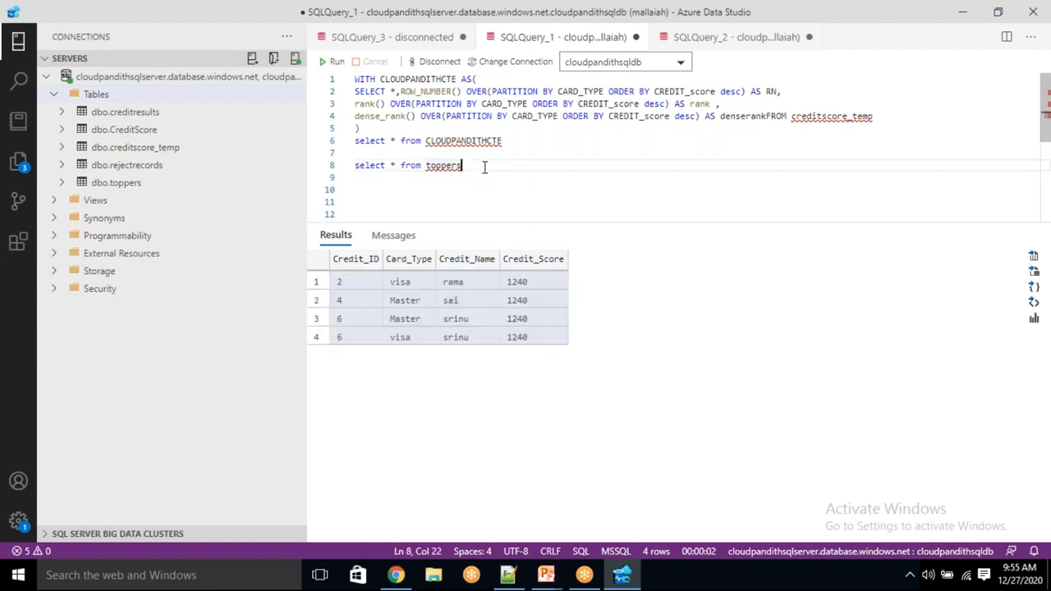
pyautogui.press('BackSpace')
pyautogui.press('BackSpace')
pyautogui.press('BackSpace')
pyautogui.write('rejectrec')
pyautogui.hotkey('shift', 'Home')
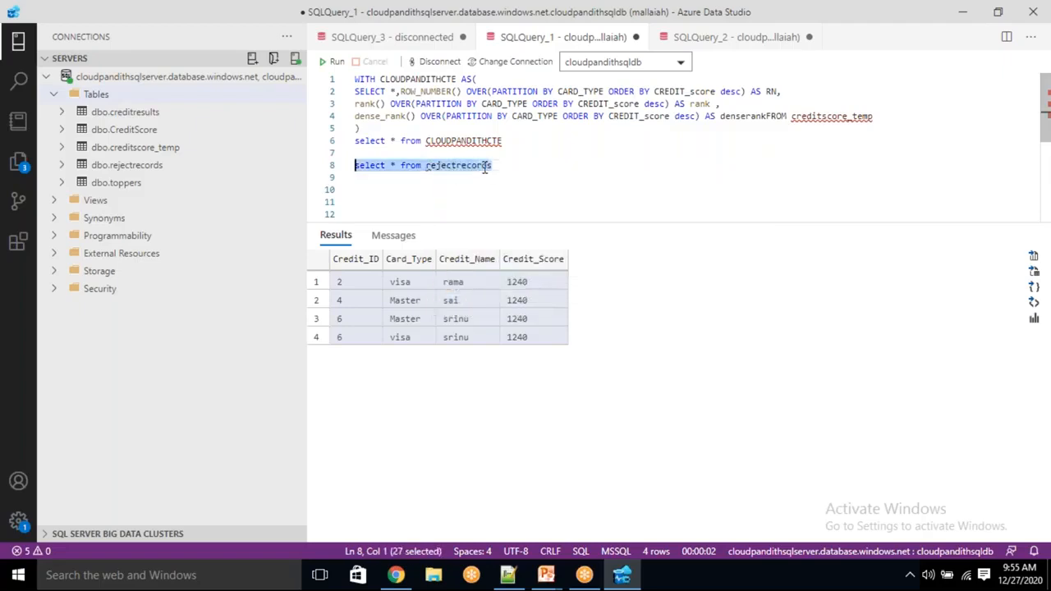
pyautogui.click(336, 62)
pyautogui.click(528, 165)
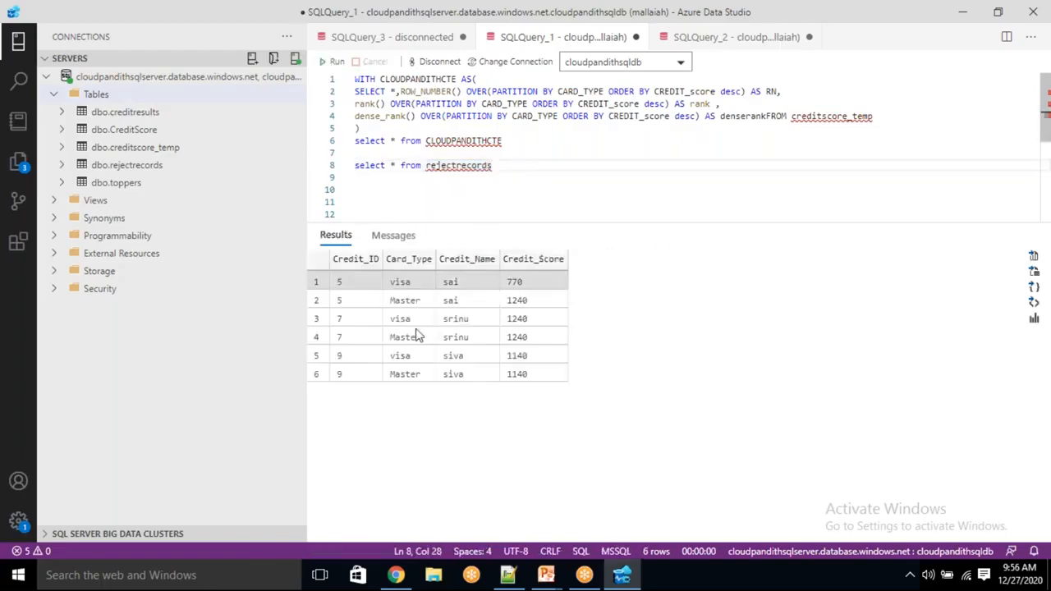
# Examine the returned rejectrecords rows, checking their credit IDs, card types, names and scores
pyautogui.moveTo(357, 288); pyautogui.dragTo(561, 376)
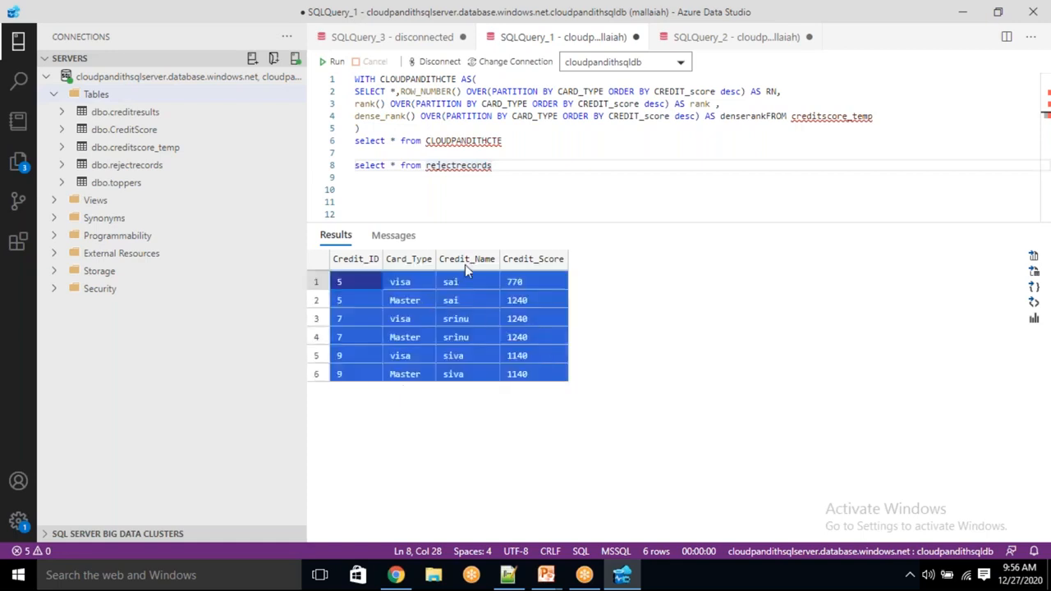
pyautogui.click(443, 340)
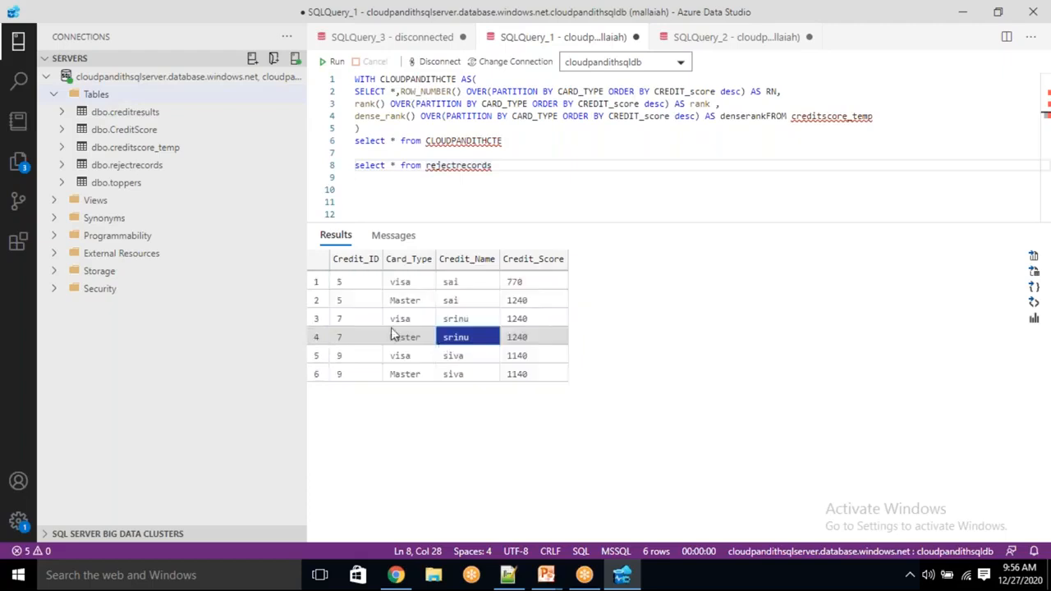
pyautogui.click(356, 299)
pyautogui.moveTo(358, 285); pyautogui.dragTo(551, 382)
# Replace the table name in the last select statement with creditscore_temp and run only that statement
pyautogui.click(521, 172)
pyautogui.doubleClick(474, 169)
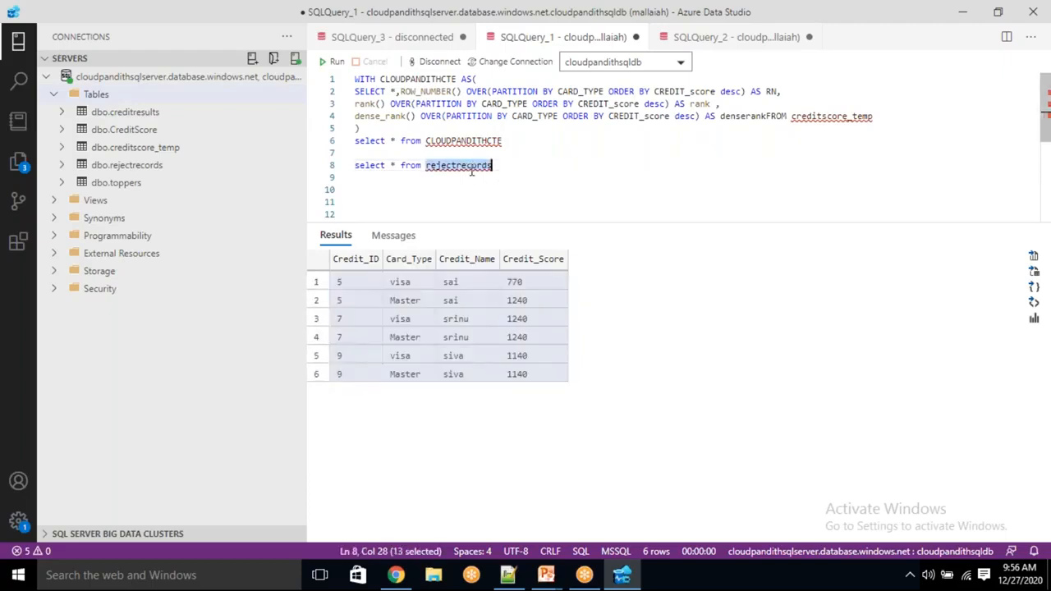
pyautogui.press('BackSpace')
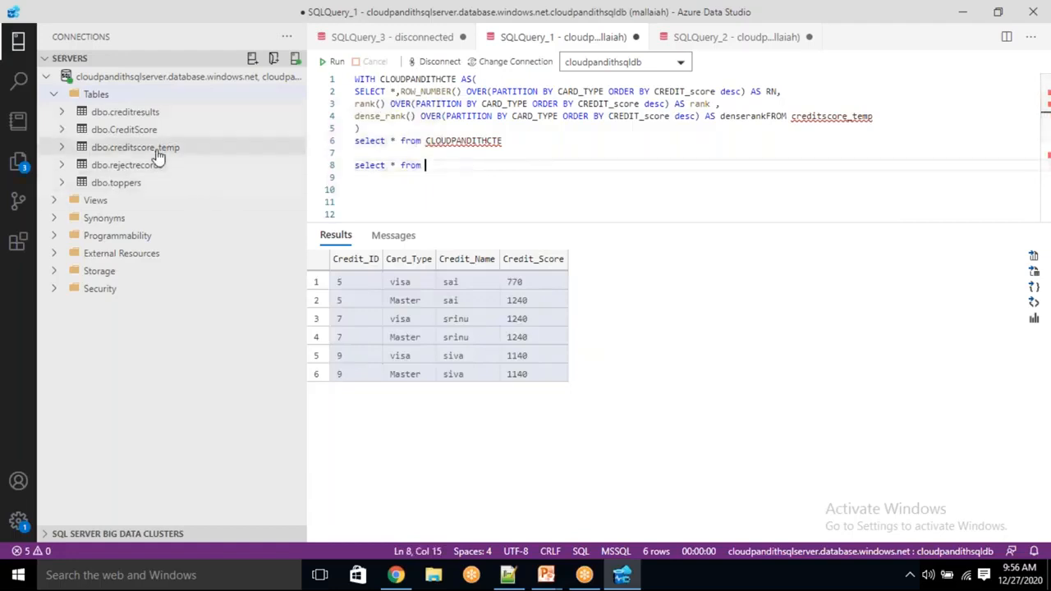
pyautogui.write('creditscor')
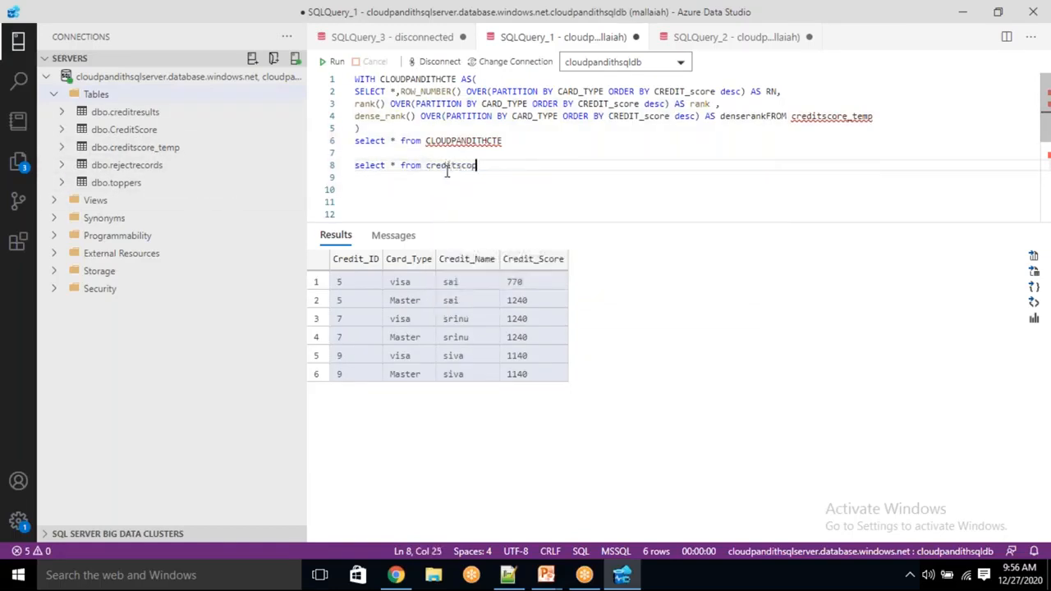
pyautogui.write('e_temp')
pyautogui.hotkey('shift', 'Home')
pyautogui.press('F5')
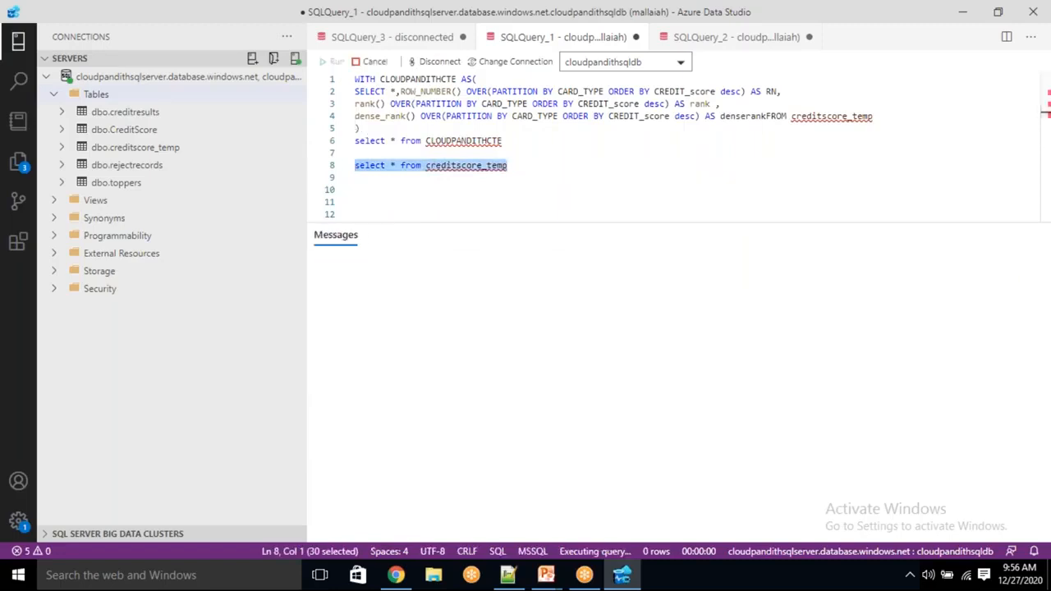
pyautogui.click(539, 173)
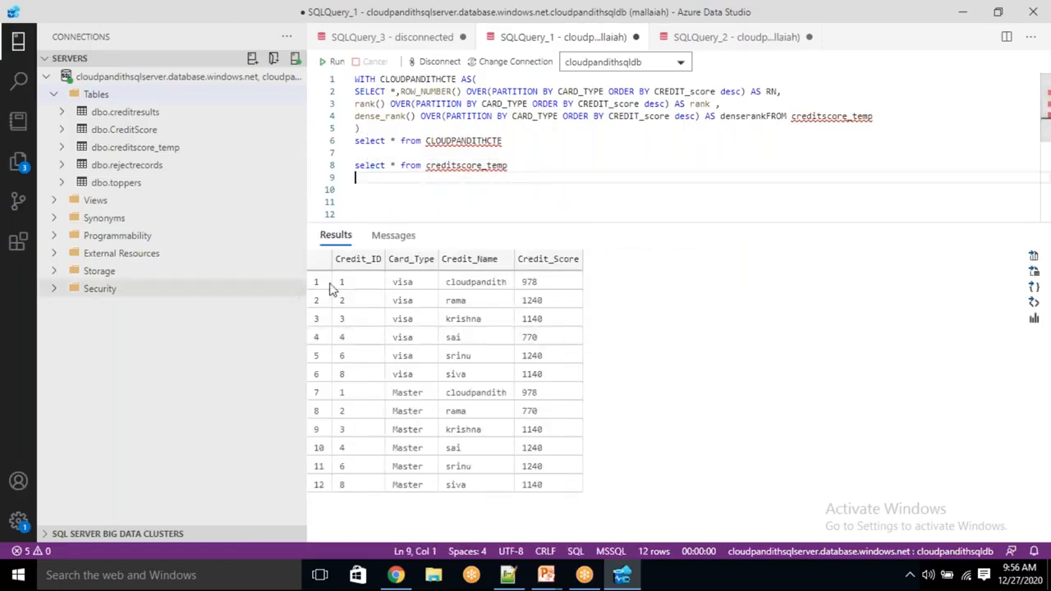
# Examine the returned creditscore_temp rows, comparing credit IDs and scores across the visa and Master card types
pyautogui.moveTo(343, 284); pyautogui.dragTo(342, 370)
pyautogui.hotkey('ctrl', 'c')
pyautogui.keyDown('shift'); pyautogui.click(343, 486); pyautogui.keyUp('shift')
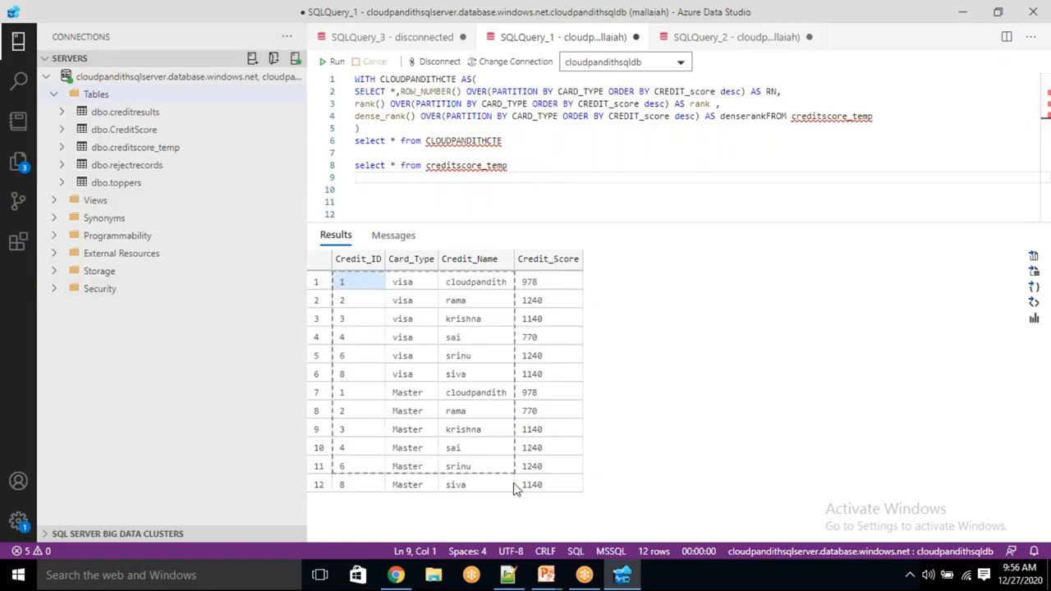
pyautogui.hotkey('ctrl', 'a')
pyautogui.click(493, 413)
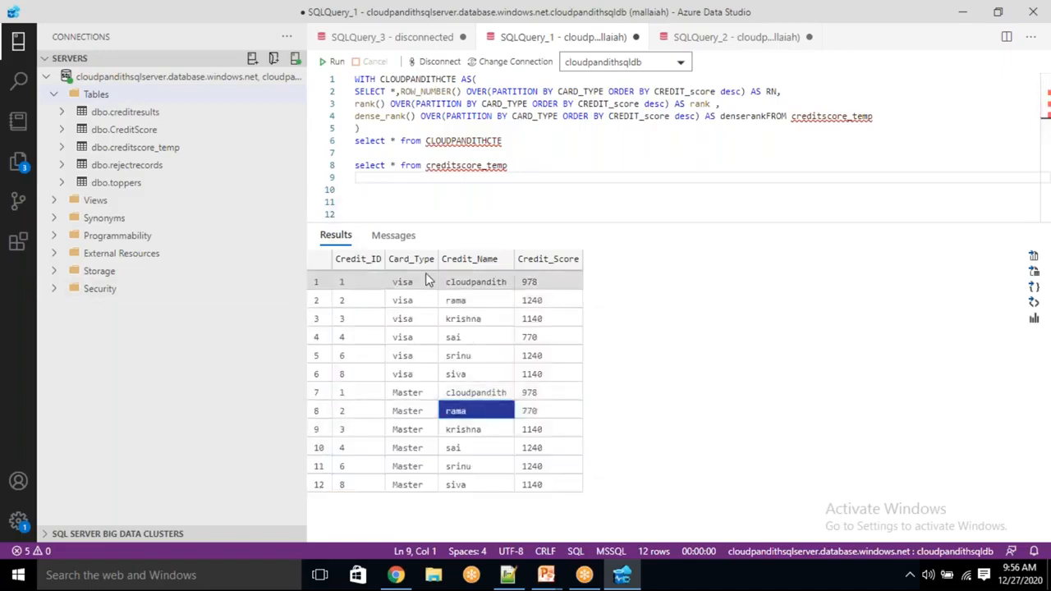
pyautogui.click(553, 301)
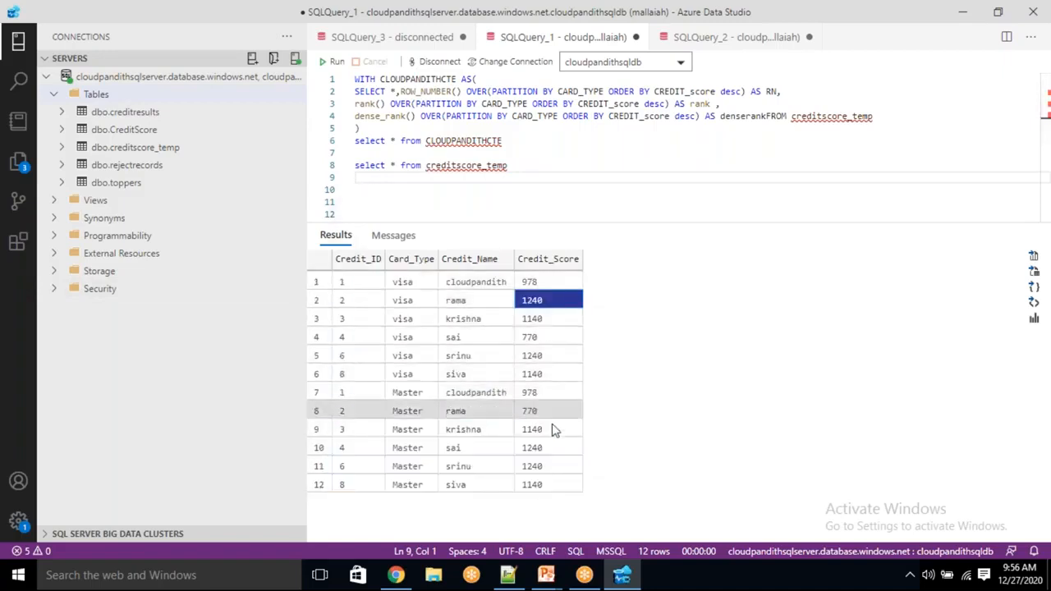
pyautogui.click(545, 471)
pyautogui.click(547, 483)
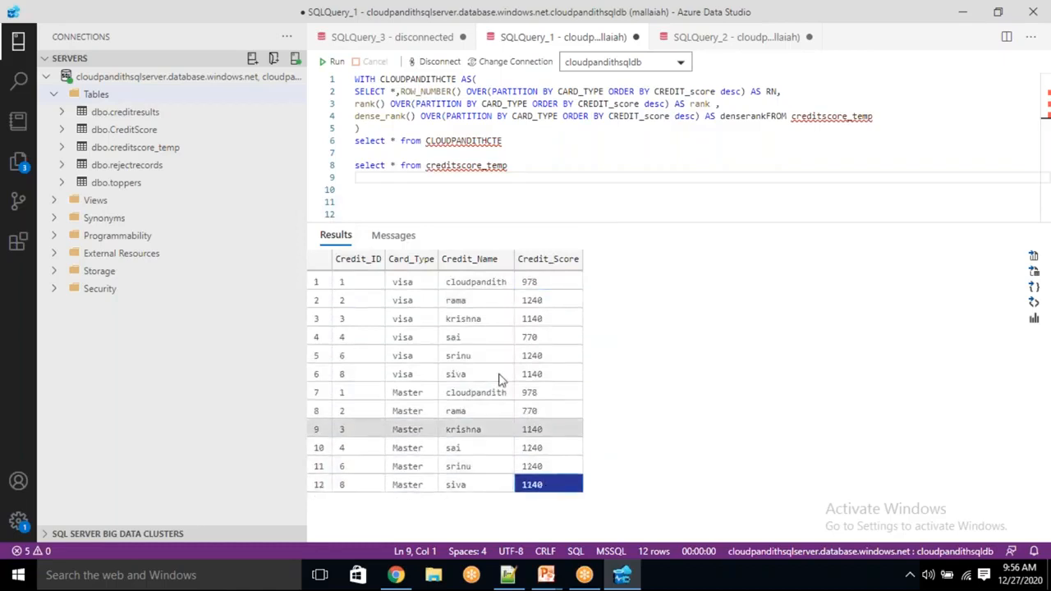
pyautogui.moveTo(340, 281); pyautogui.dragTo(552, 482)
pyautogui.click(639, 459)
pyautogui.moveTo(343, 282); pyautogui.dragTo(532, 503)
pyautogui.click(657, 468)
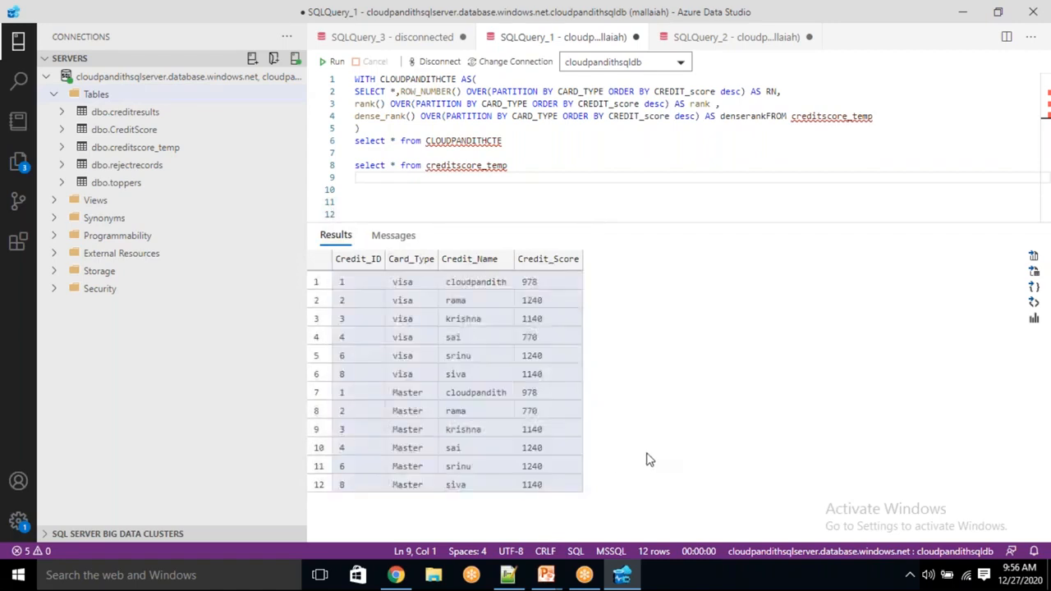
# Select the whole SQL script, from the CLOUDPANDITHCTE definition through the creditscore_temp query
pyautogui.moveTo(521, 165); pyautogui.dragTo(355, 79)
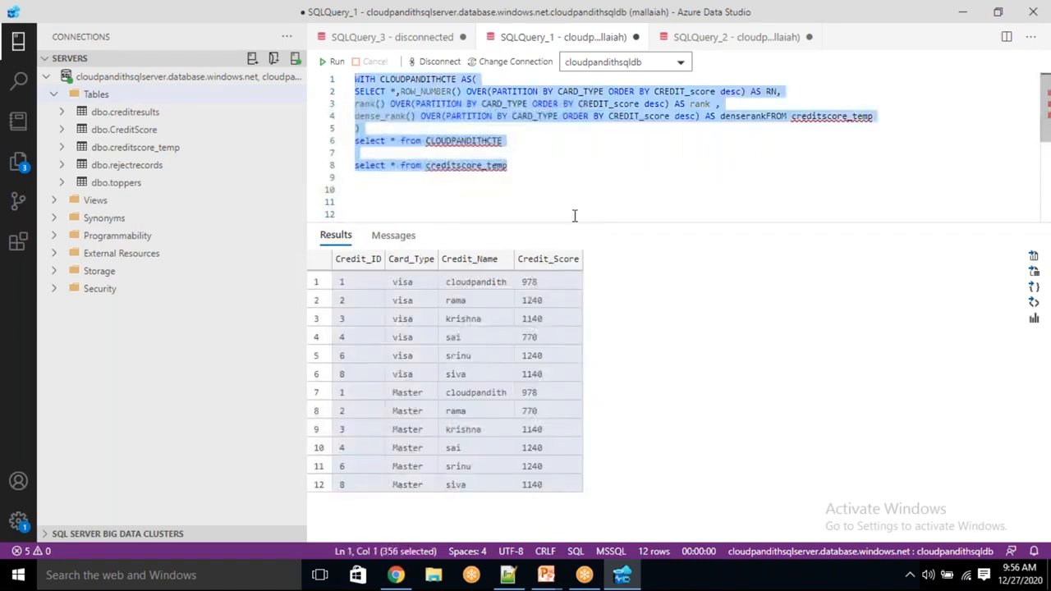